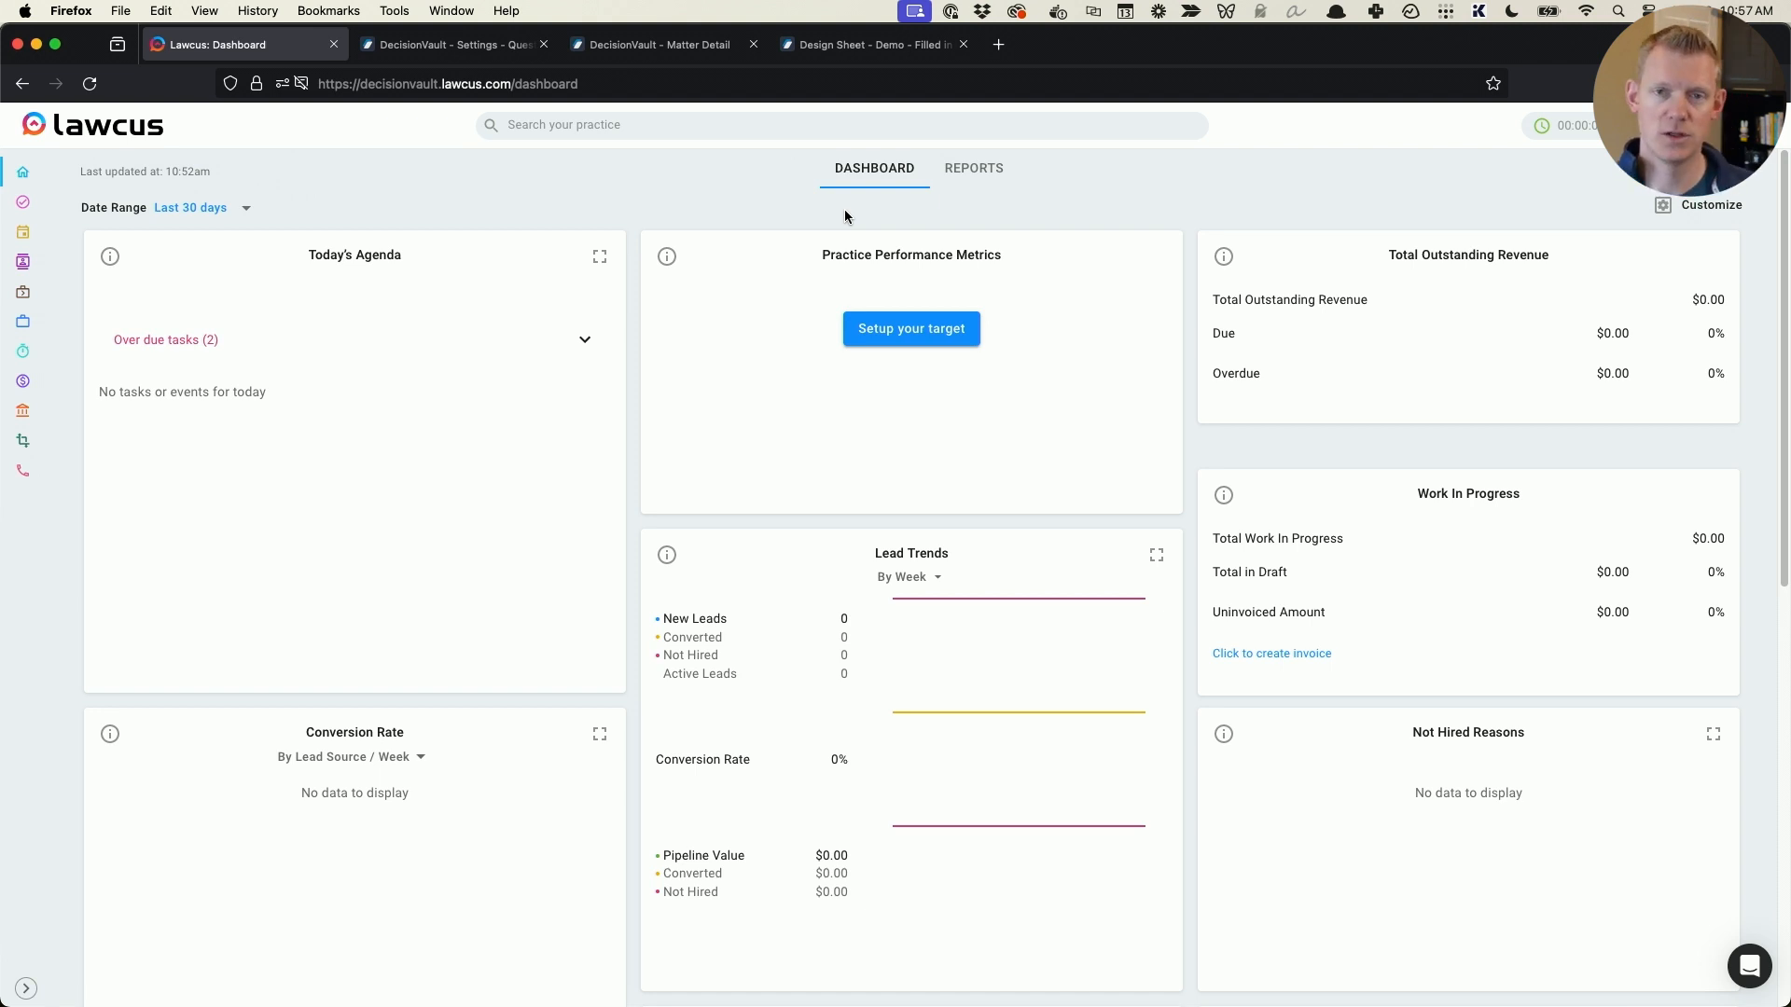
# - Switch to Word and review the Instructions - Lawcus.docx template's parents, children, call-order and extra information sections
pyautogui.press('super+Tab')
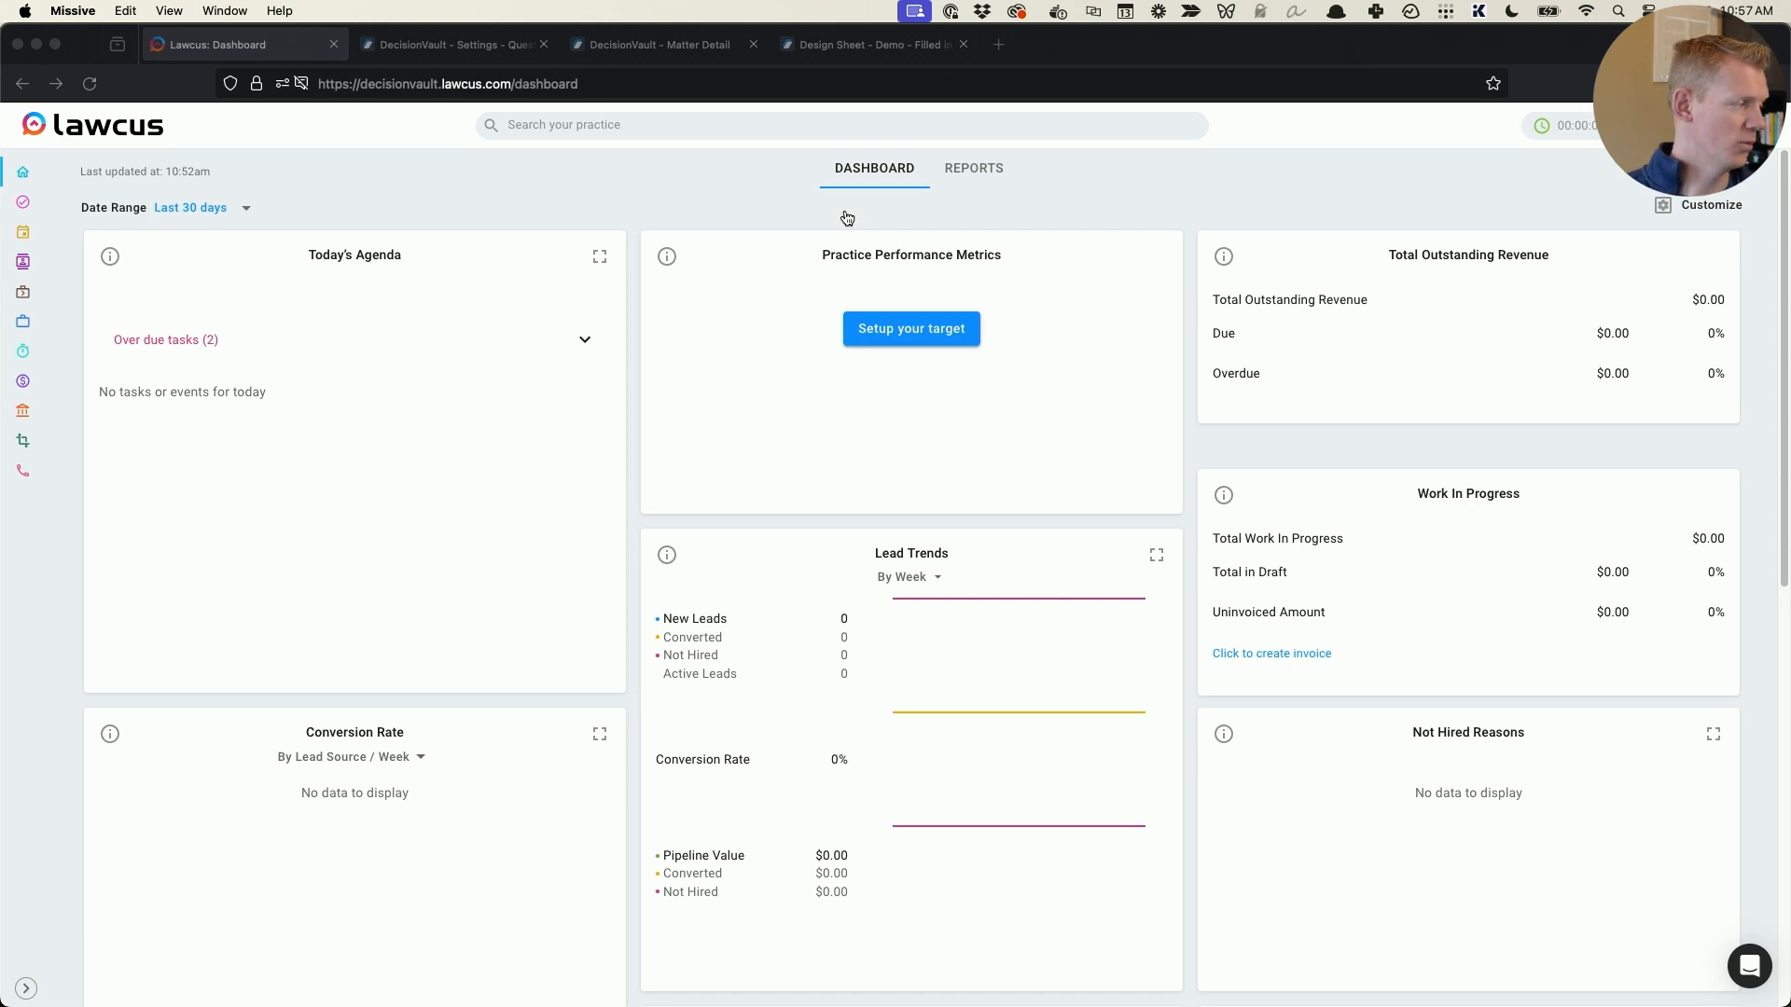
pyautogui.press('super+Tab')
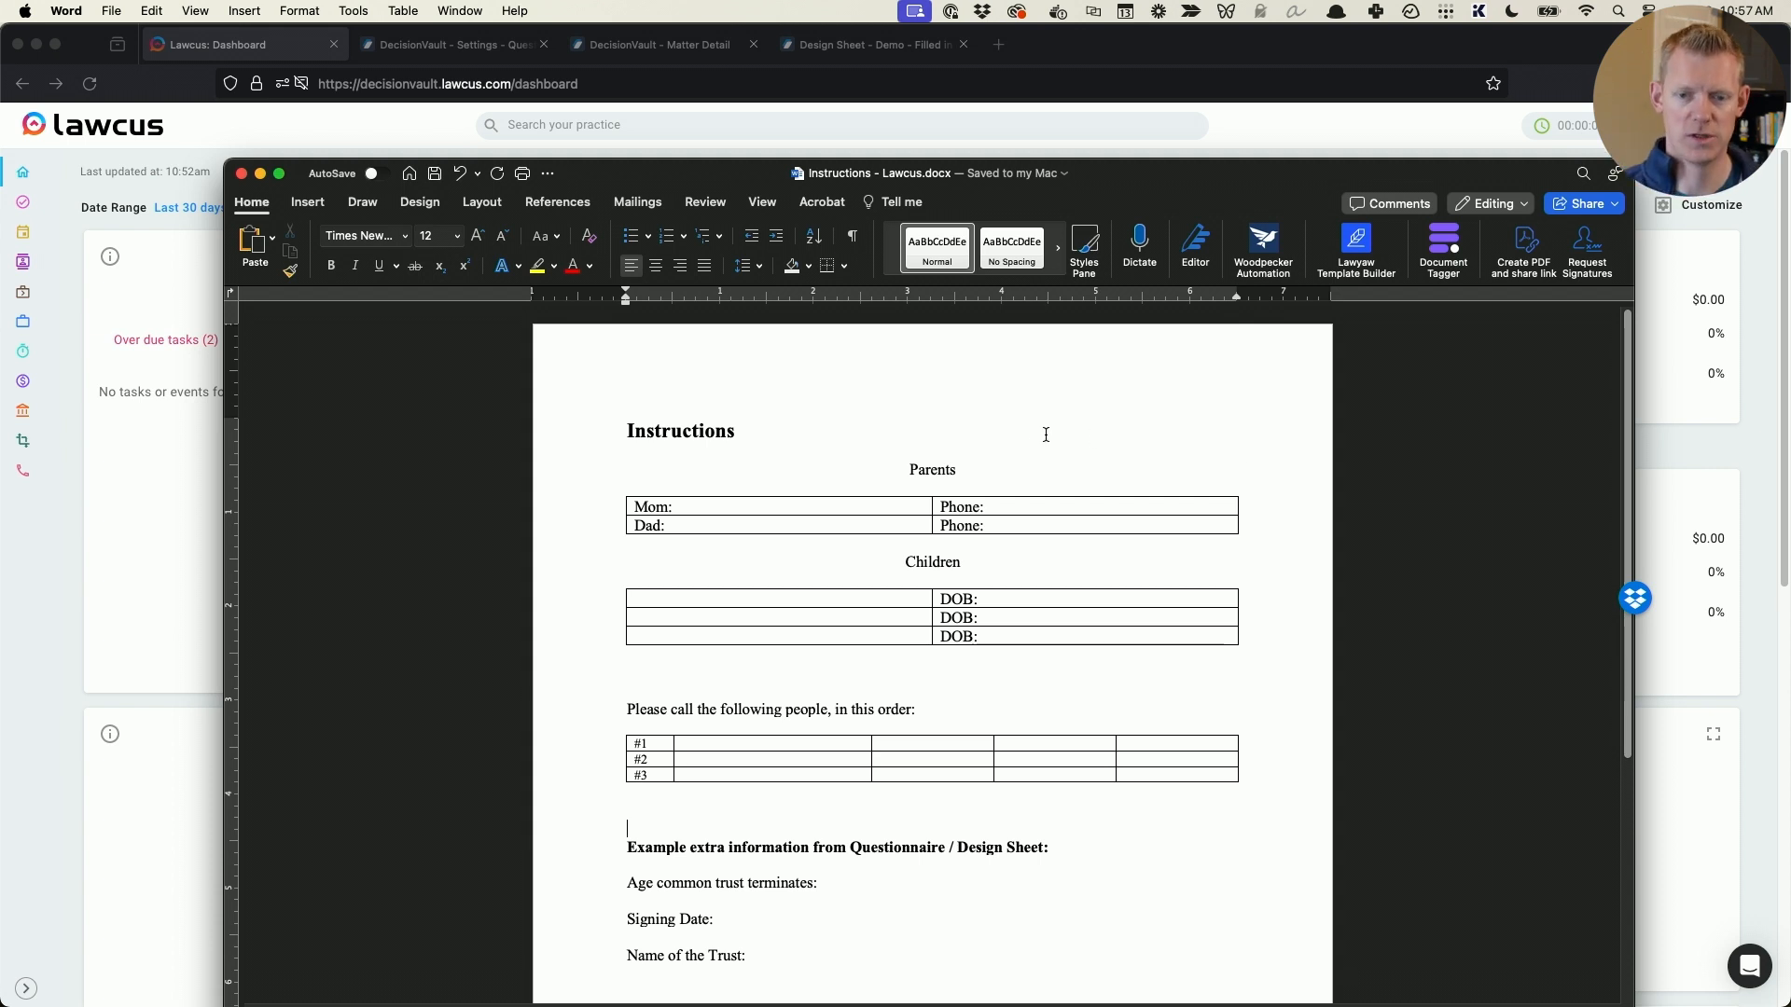
pyautogui.scroll(-2, 1030, 437)
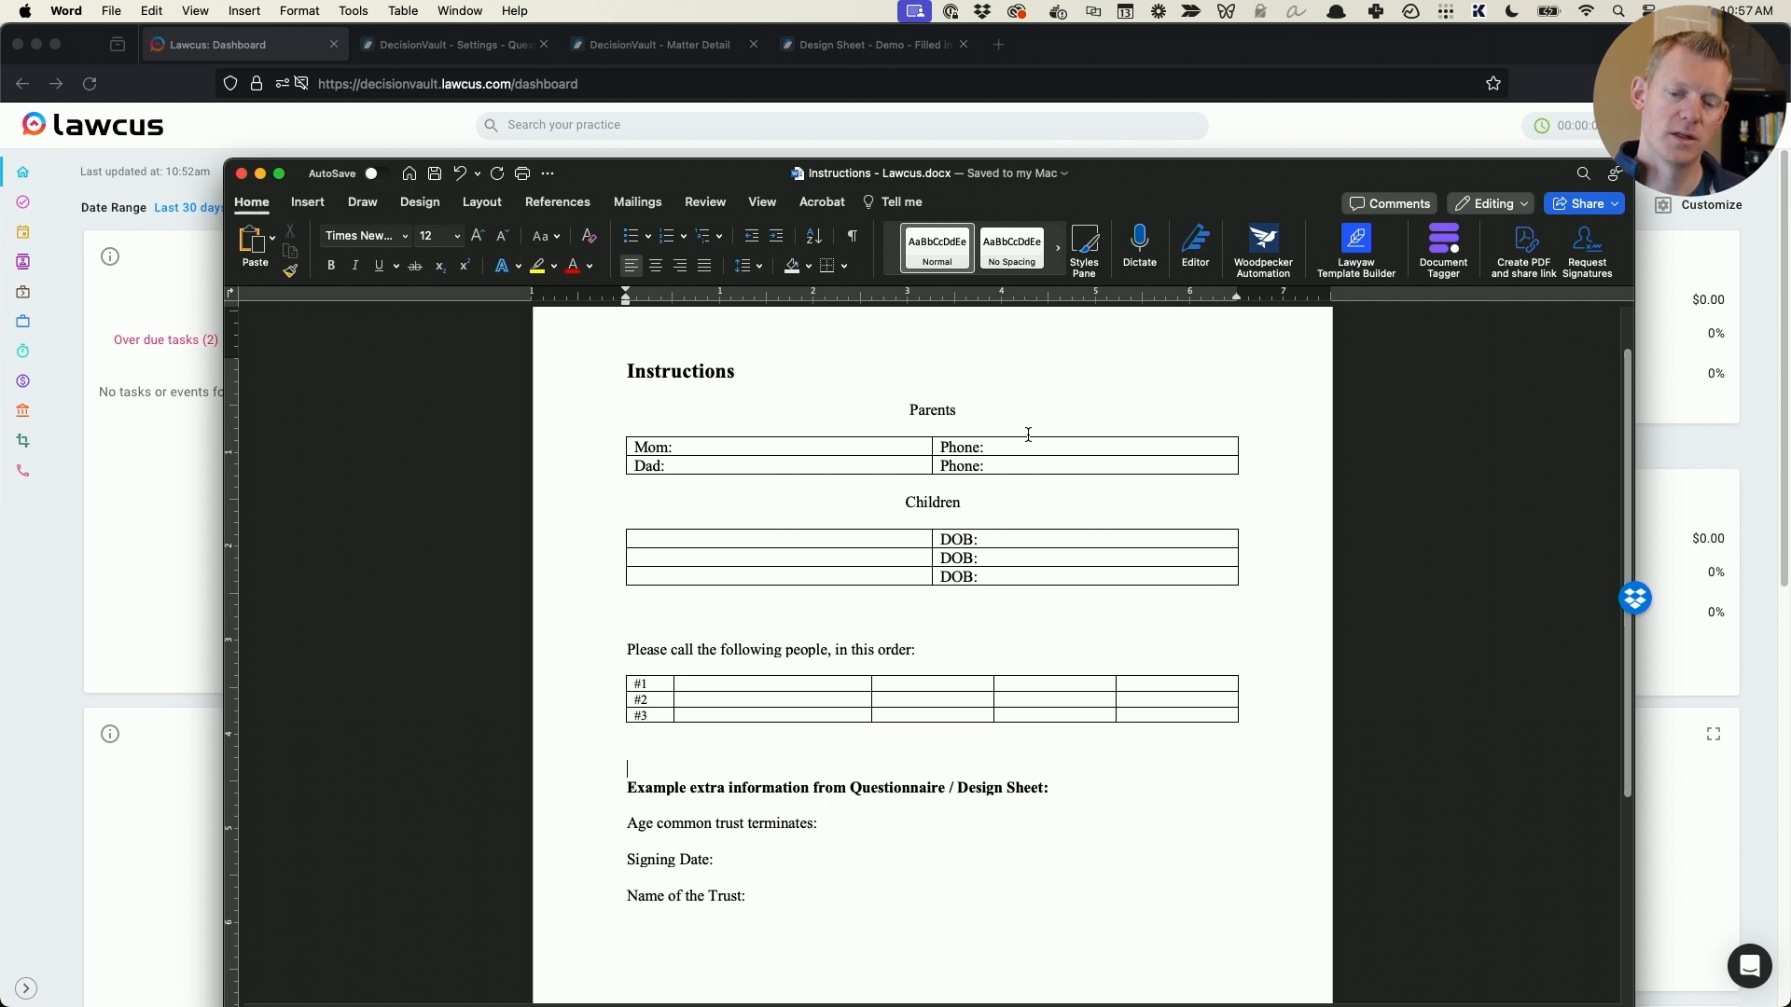
pyautogui.scroll(-3, 919, 684)
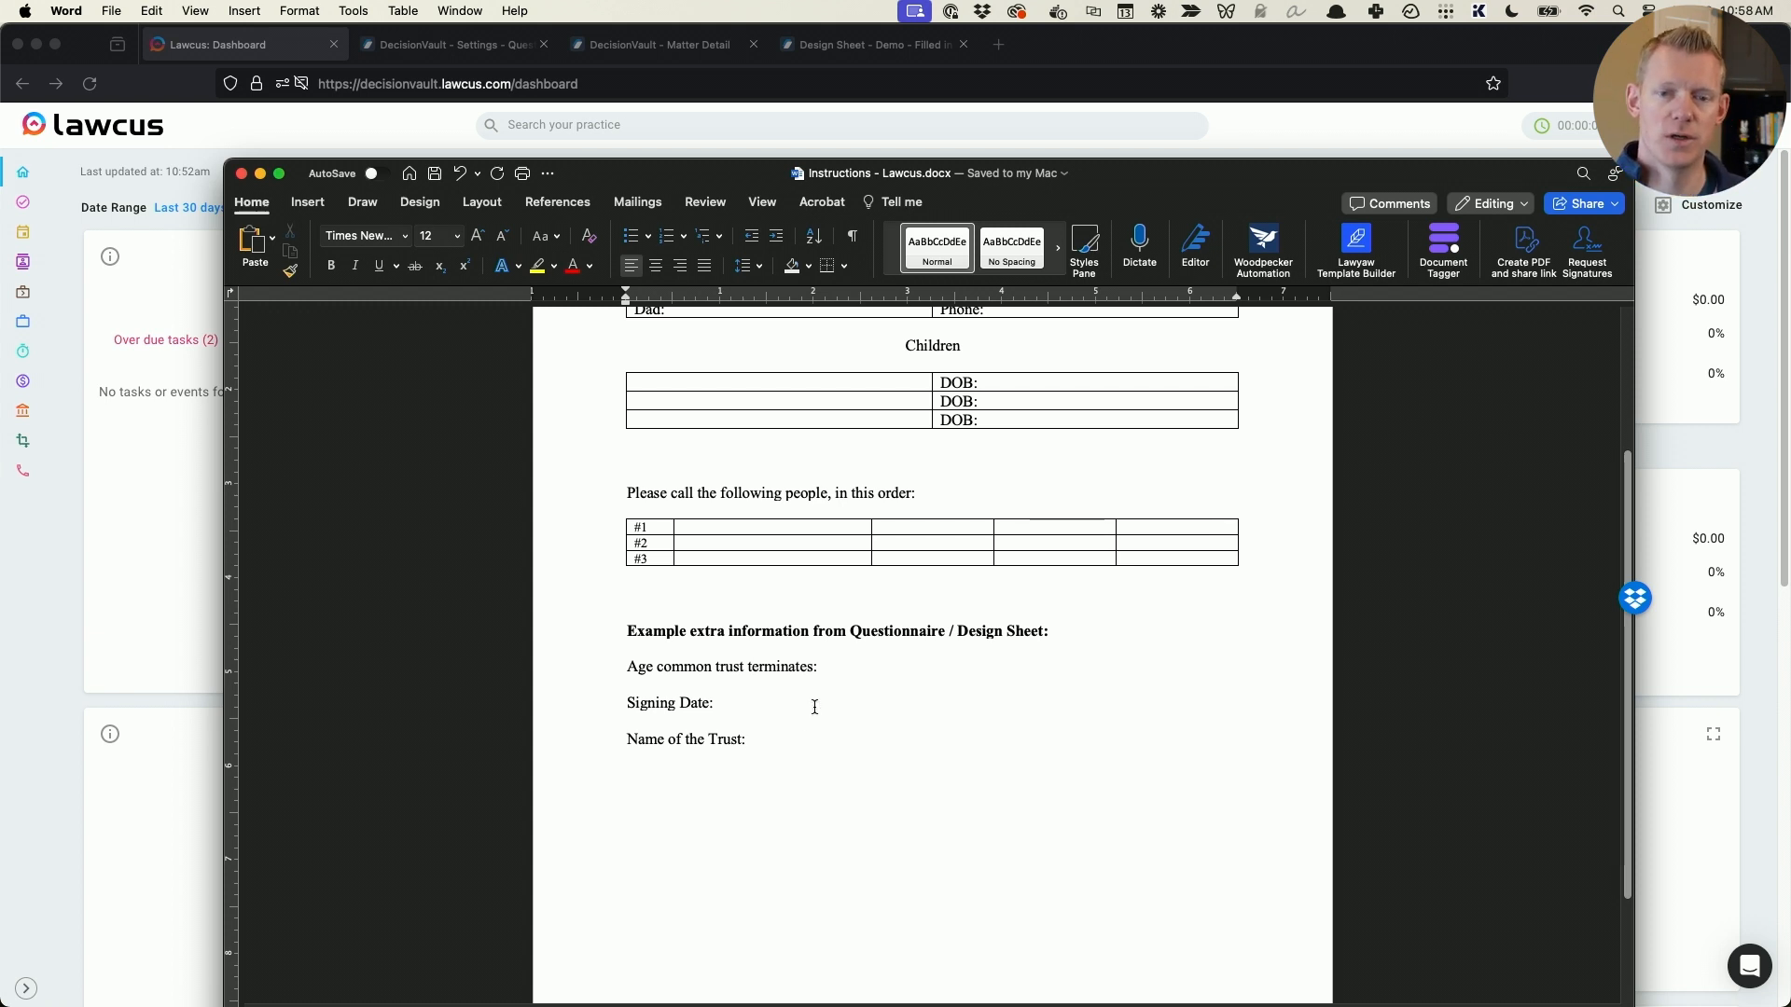
pyautogui.scroll(3, 815, 707)
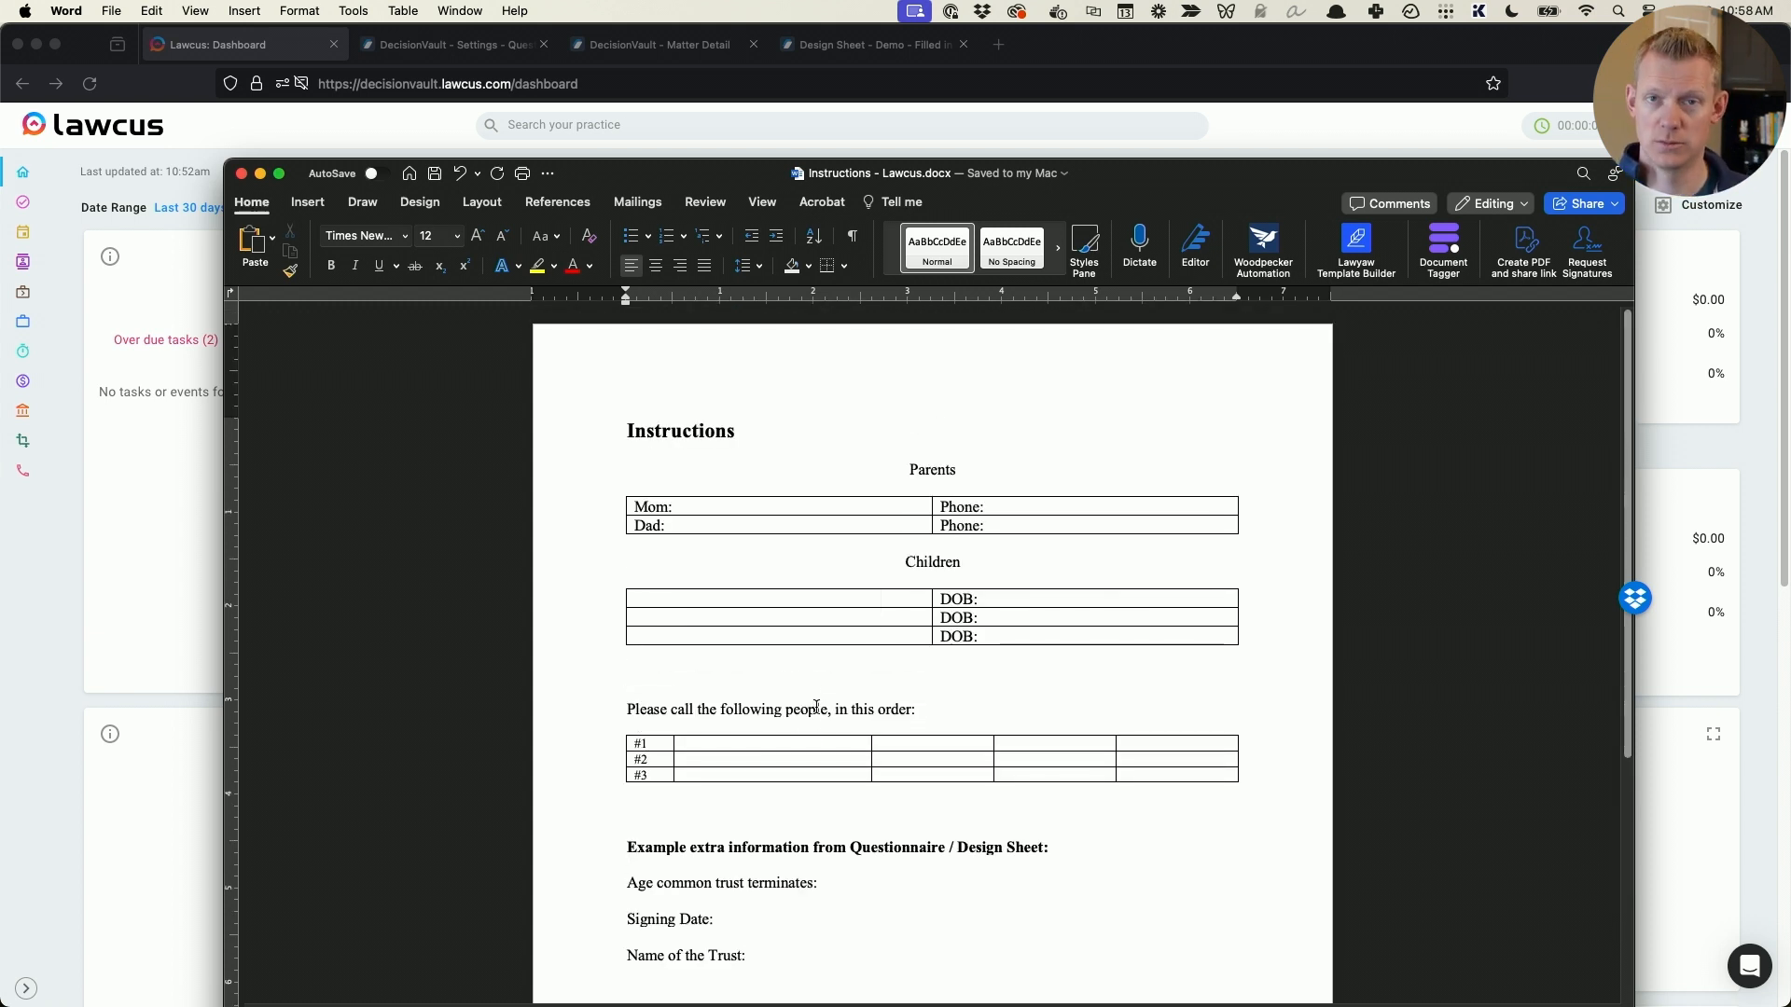
pyautogui.click(765, 510)
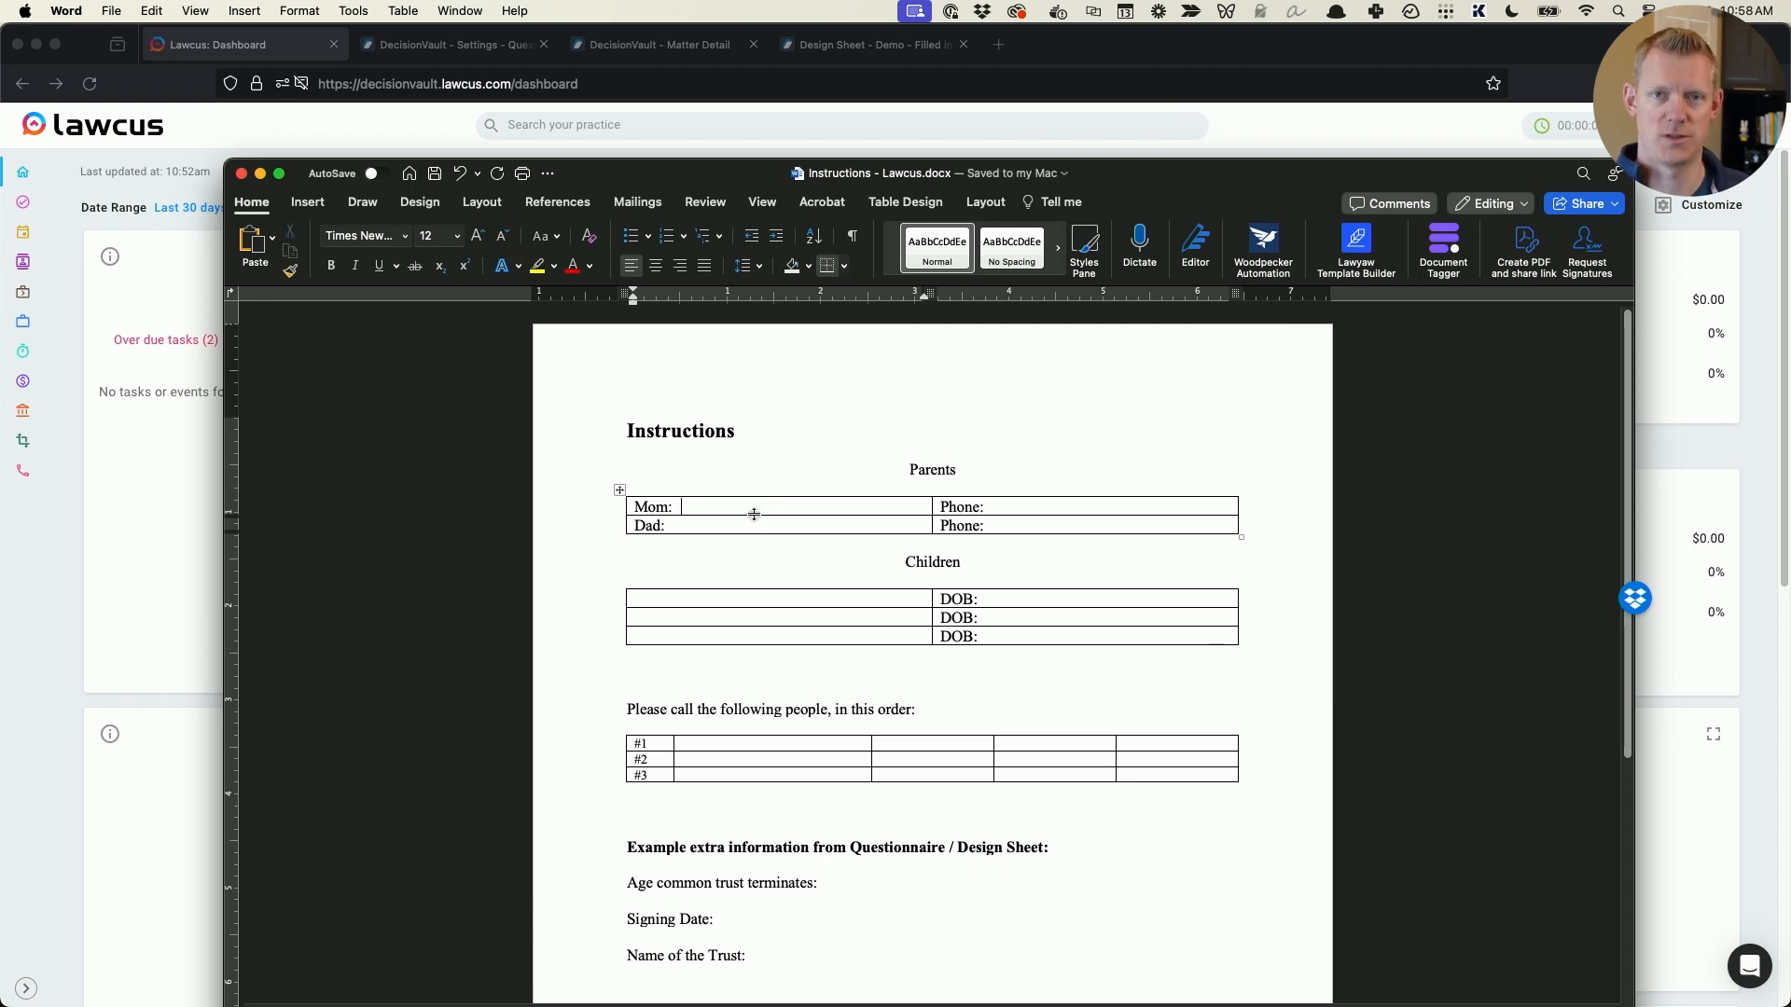
# - Switch back to Lawcus, open the first matter in the Case Assessment stage, and expand its remaining info details
pyautogui.click(133, 563)
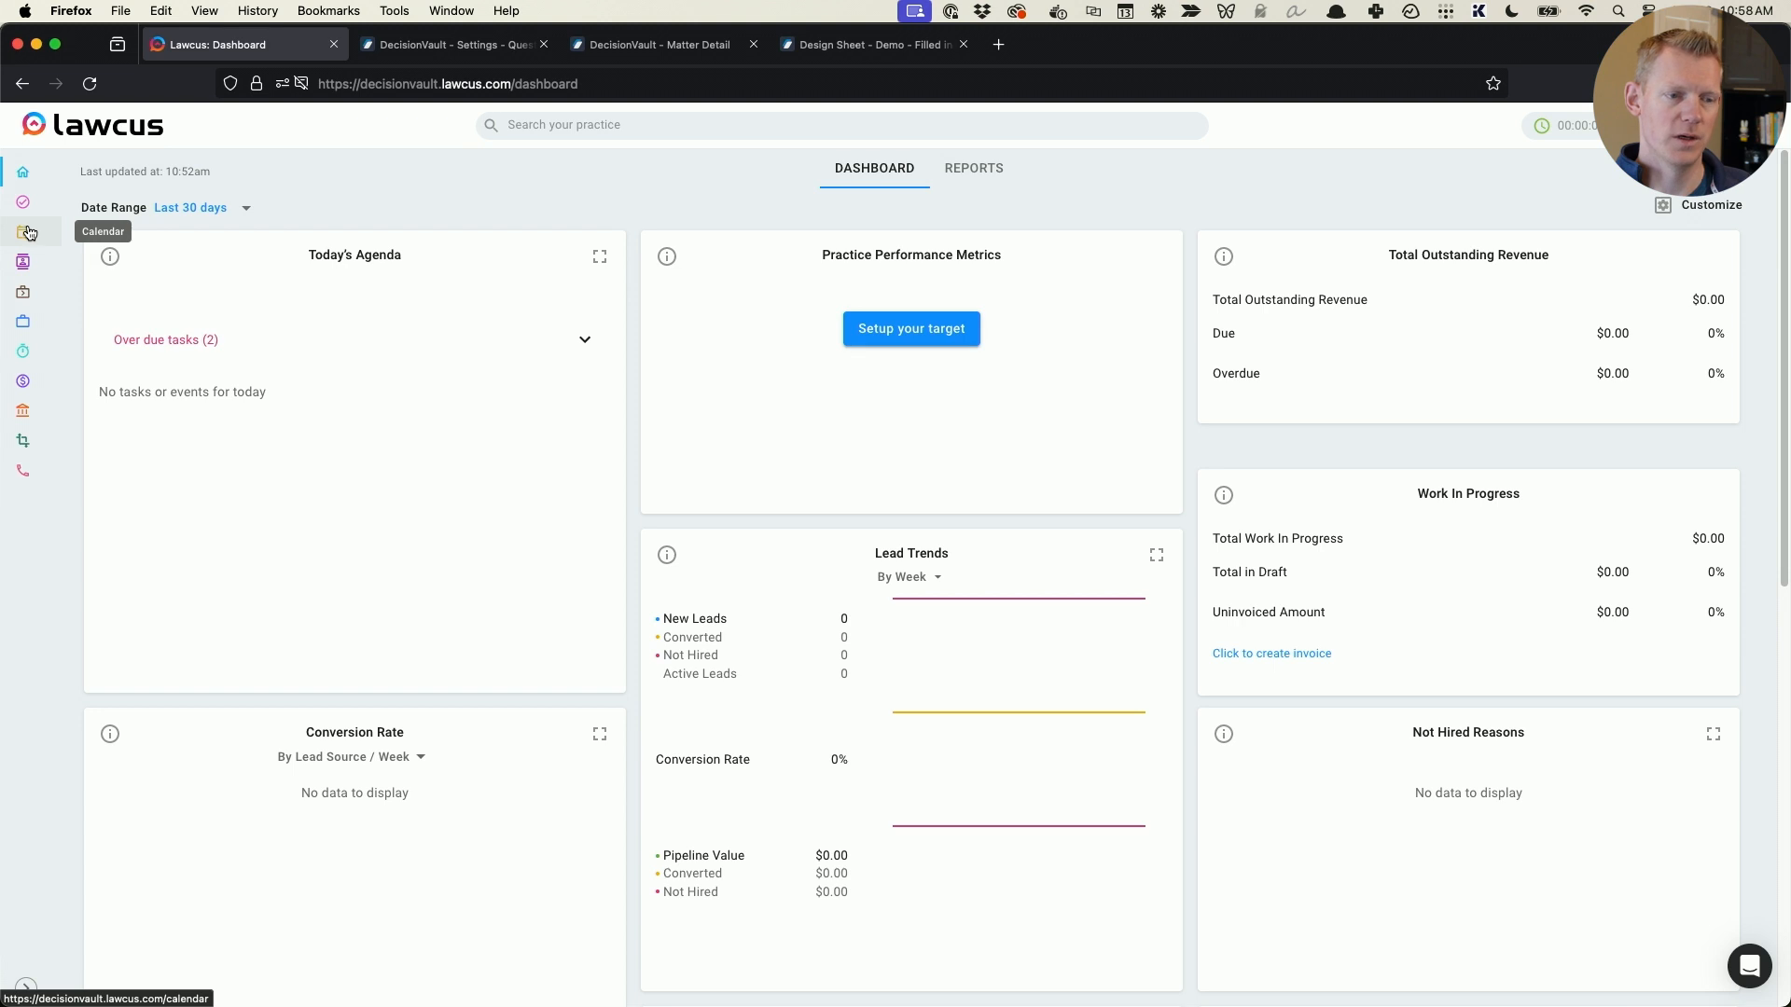
pyautogui.click(29, 323)
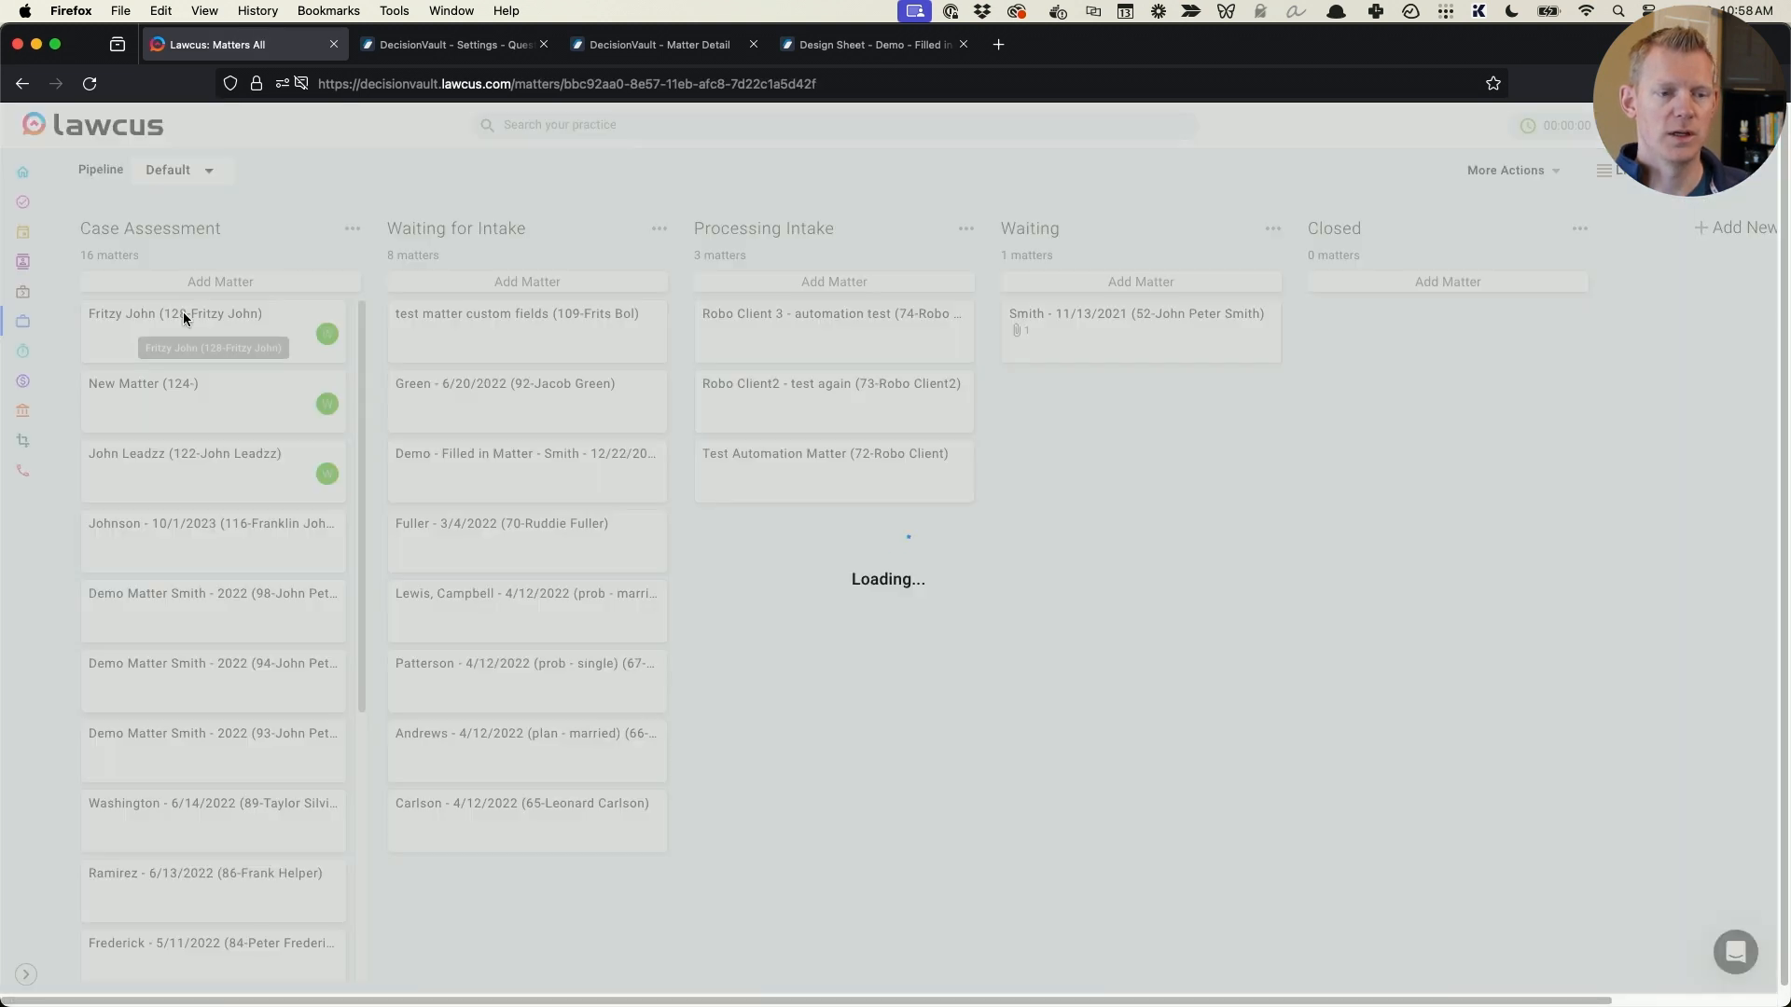
pyautogui.click(183, 318)
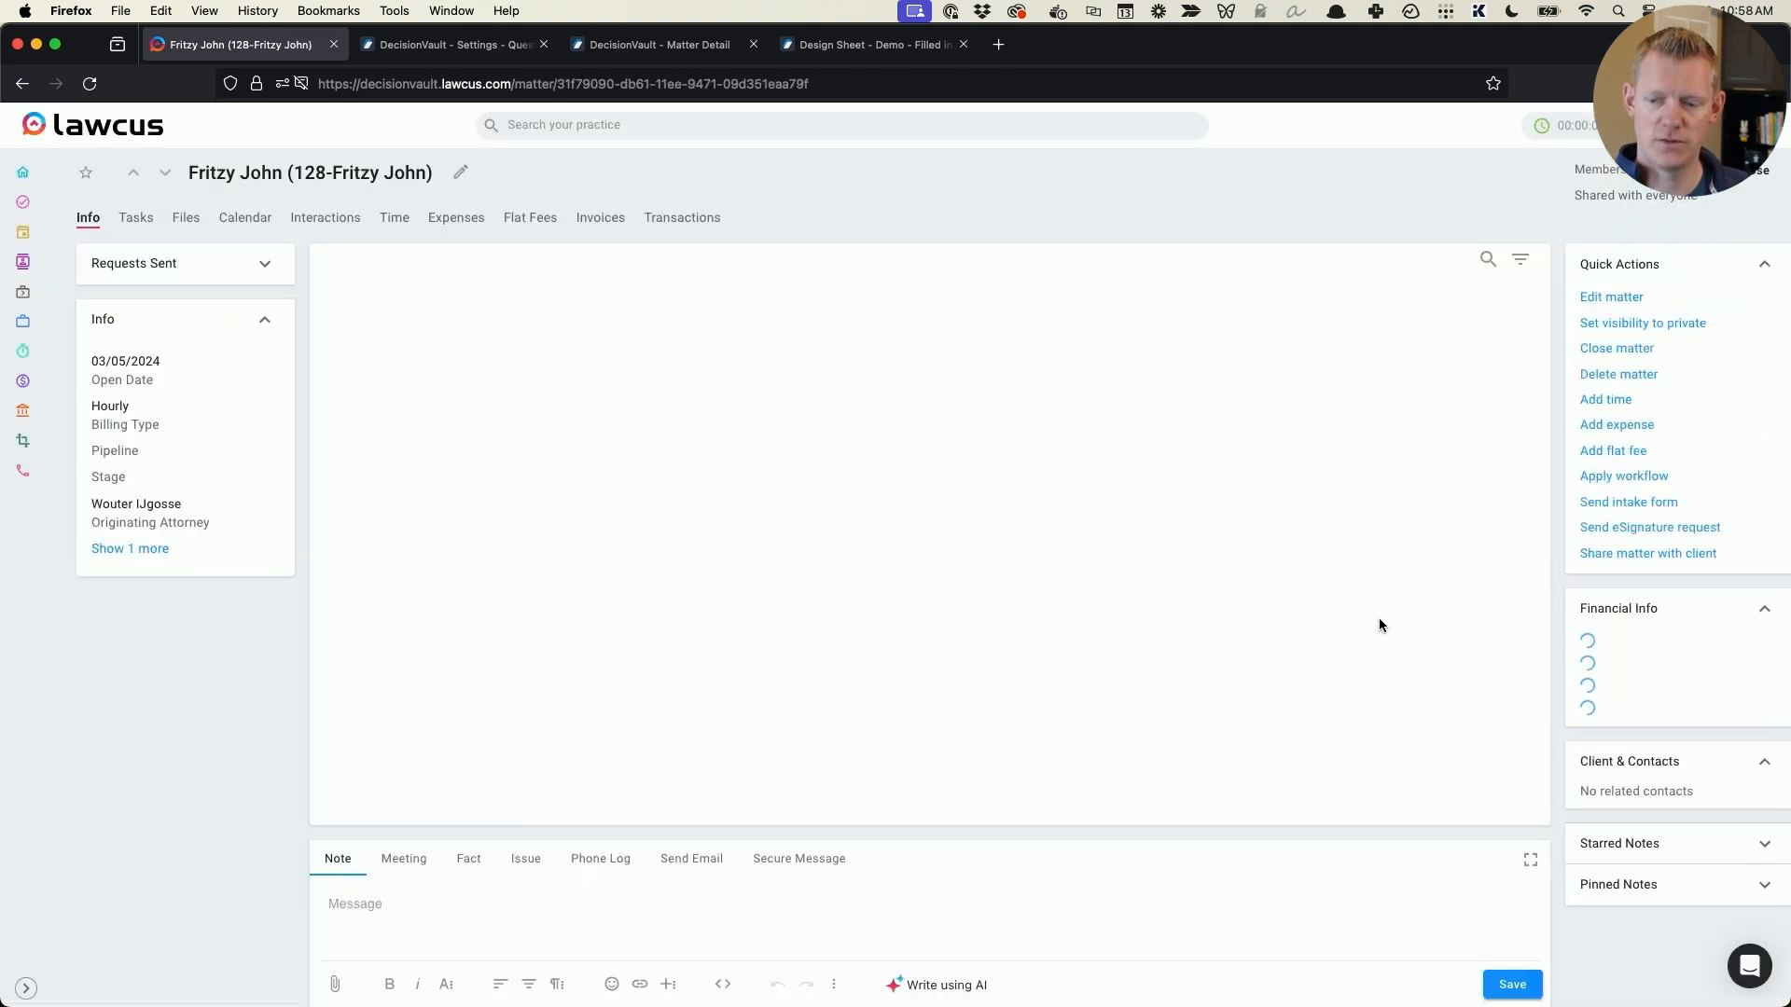
pyautogui.scroll(-1, 1654, 786)
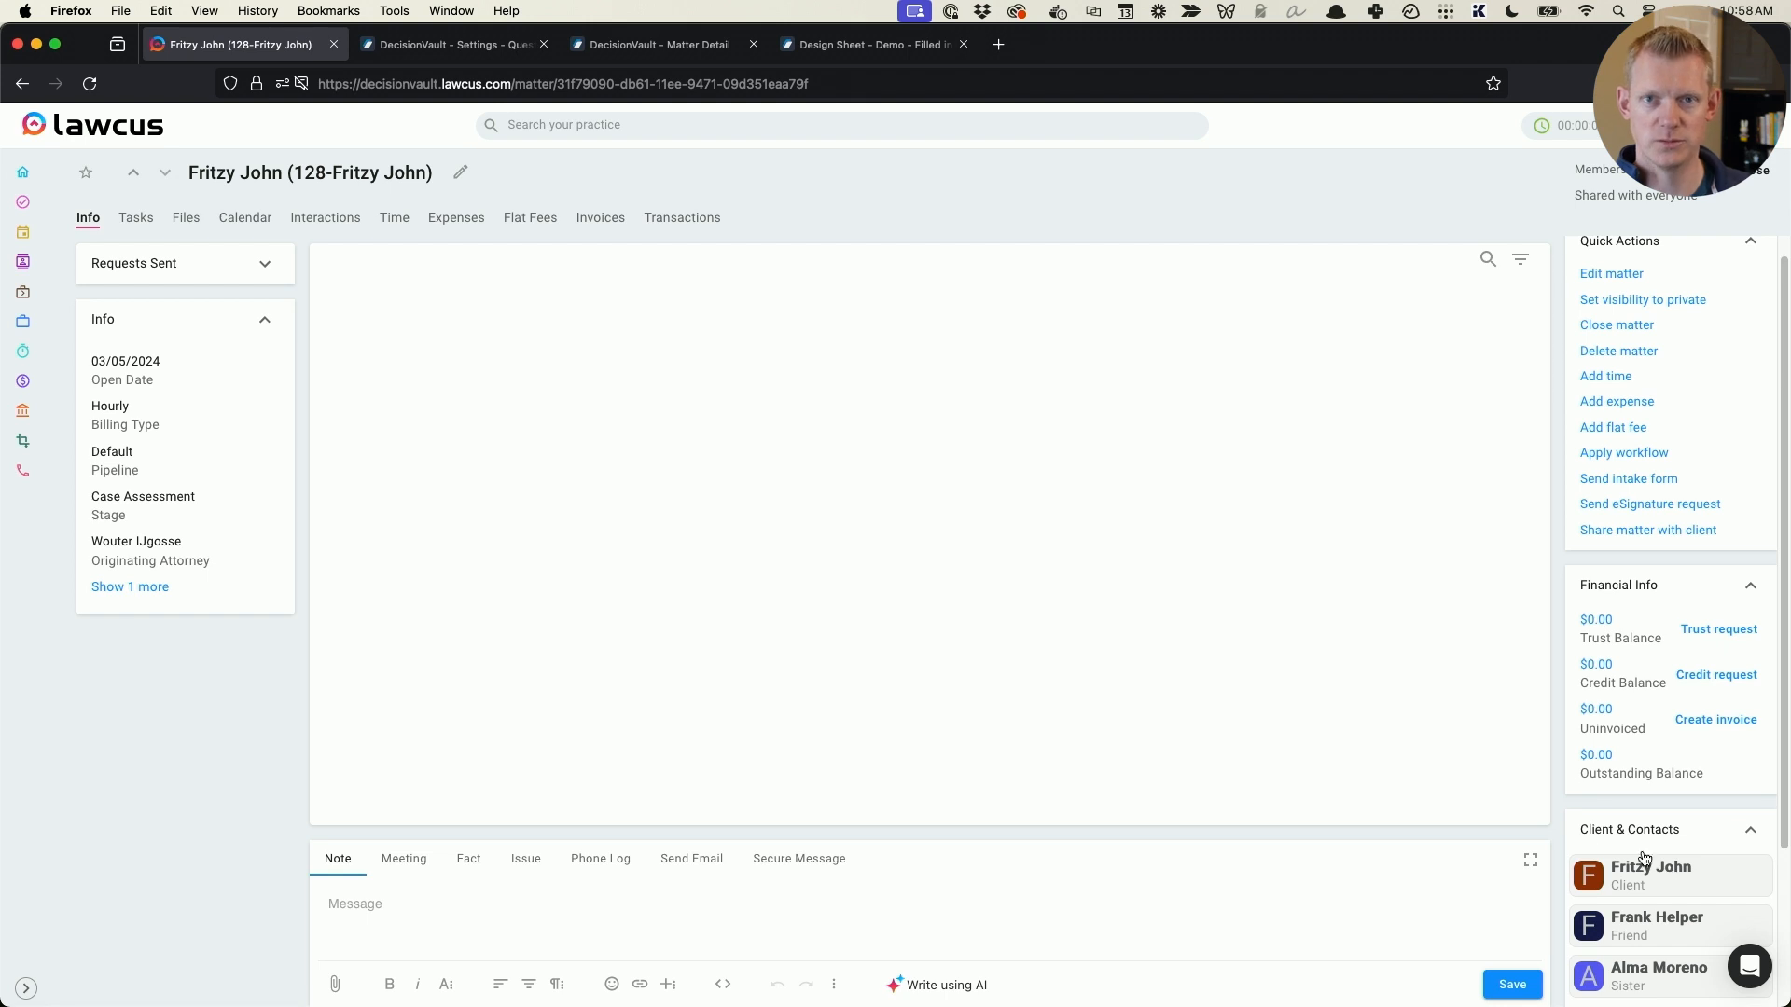
pyautogui.click(140, 586)
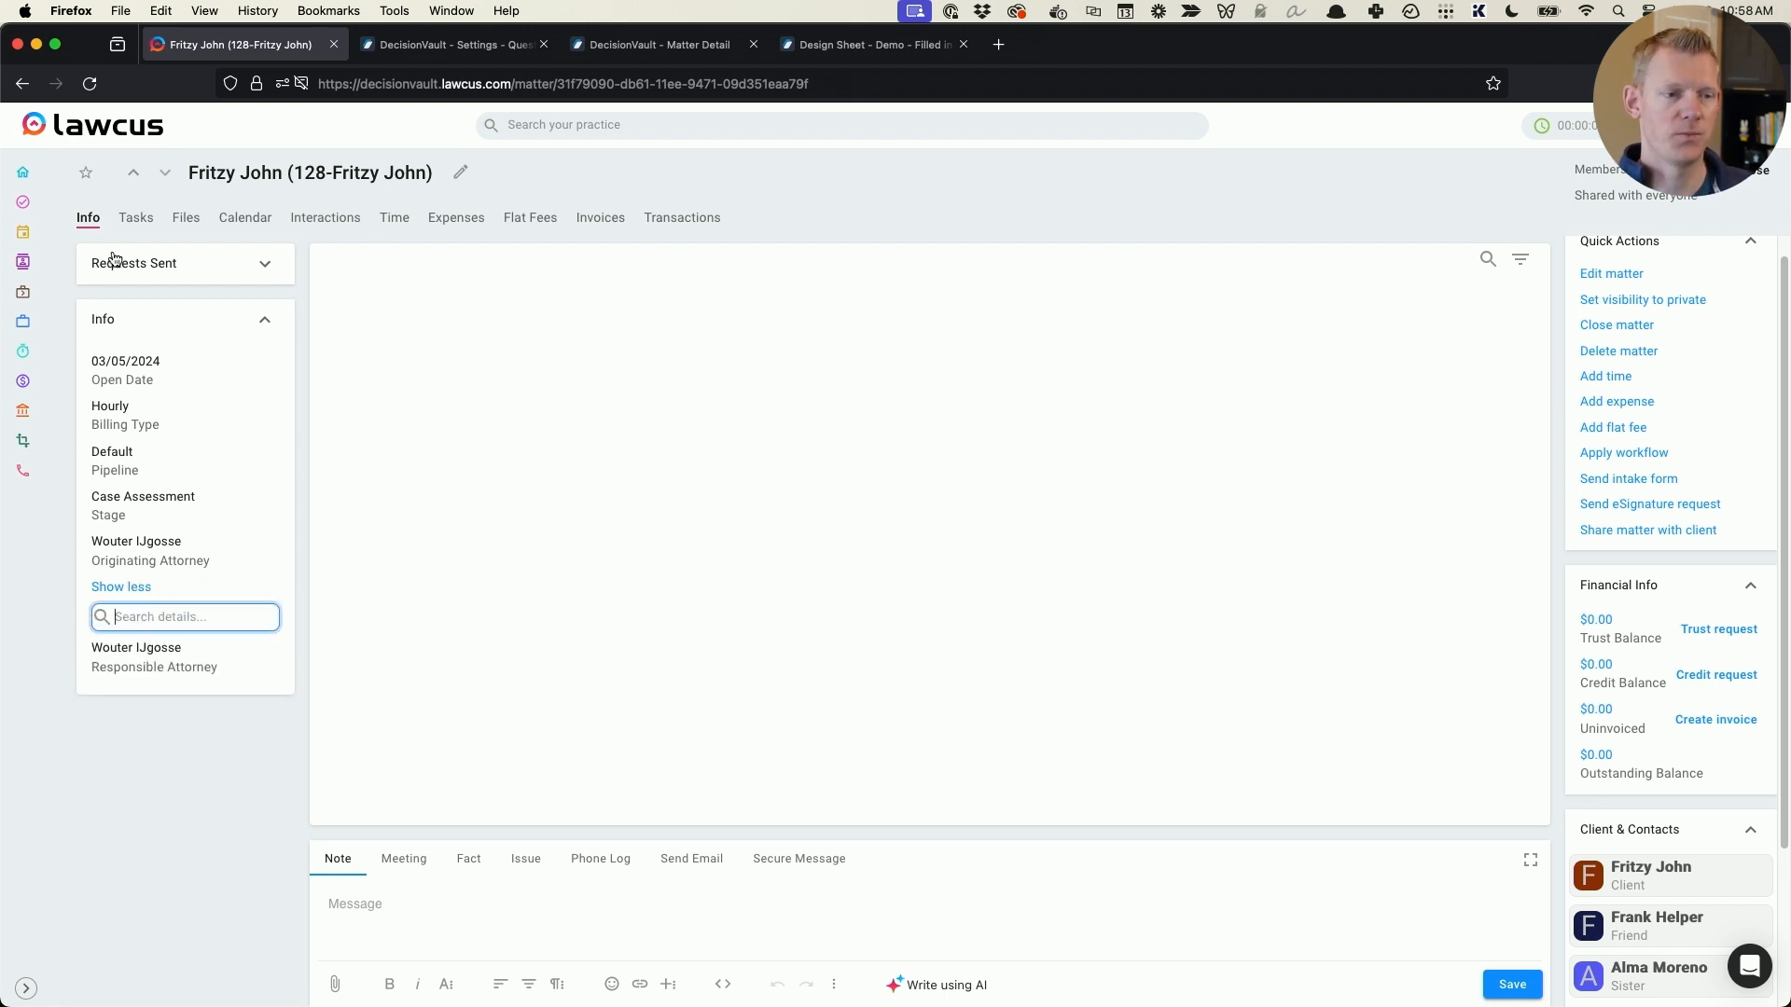
# - Open the Custom Fields page in the Lawcus firm settings
pyautogui.click(1750, 125)
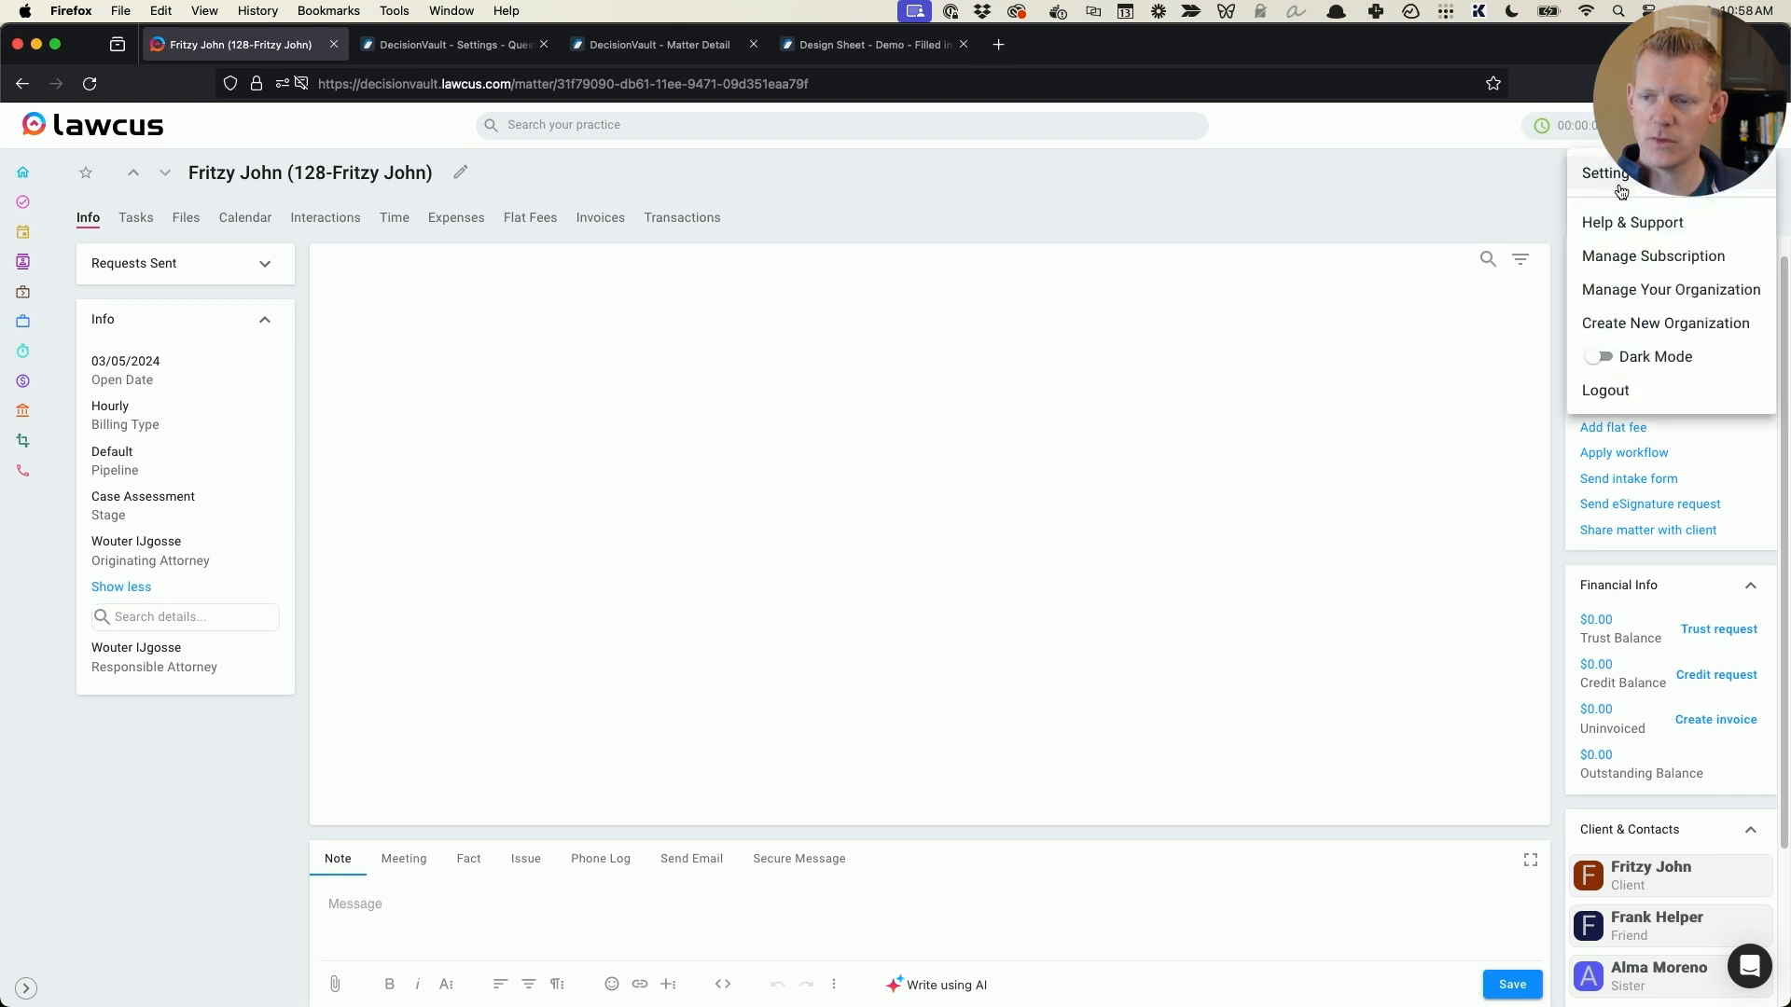
pyautogui.click(1647, 178)
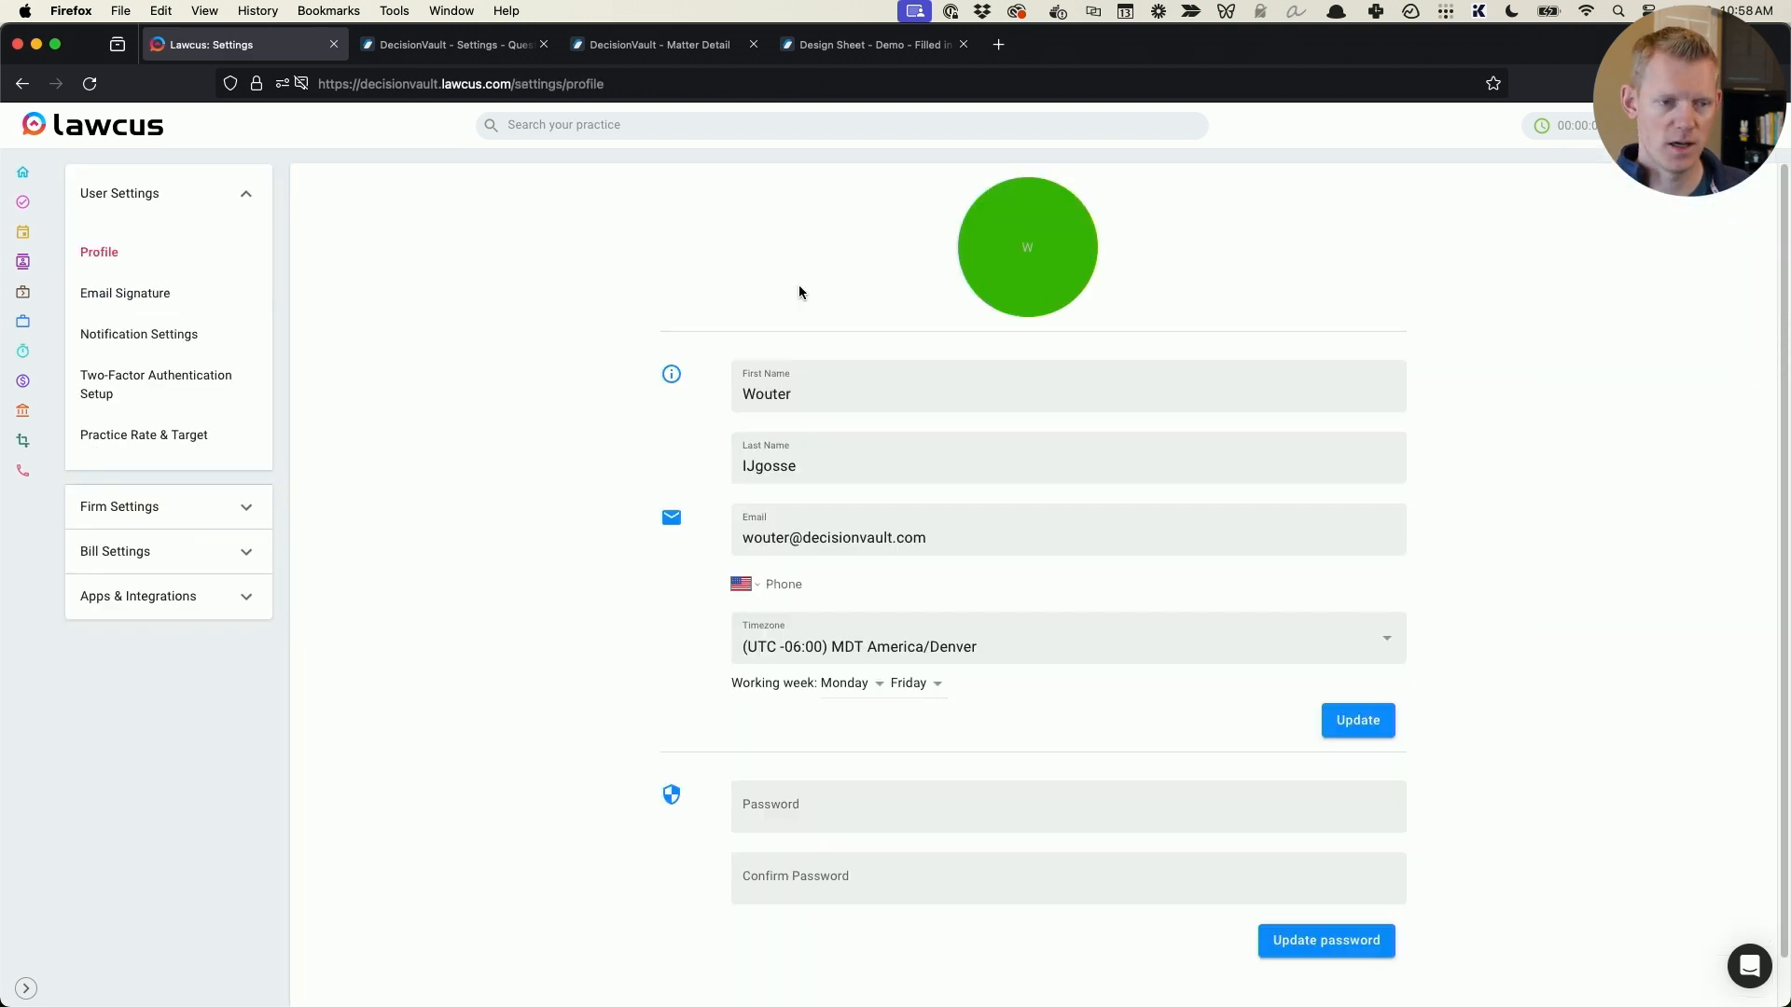
pyautogui.click(142, 506)
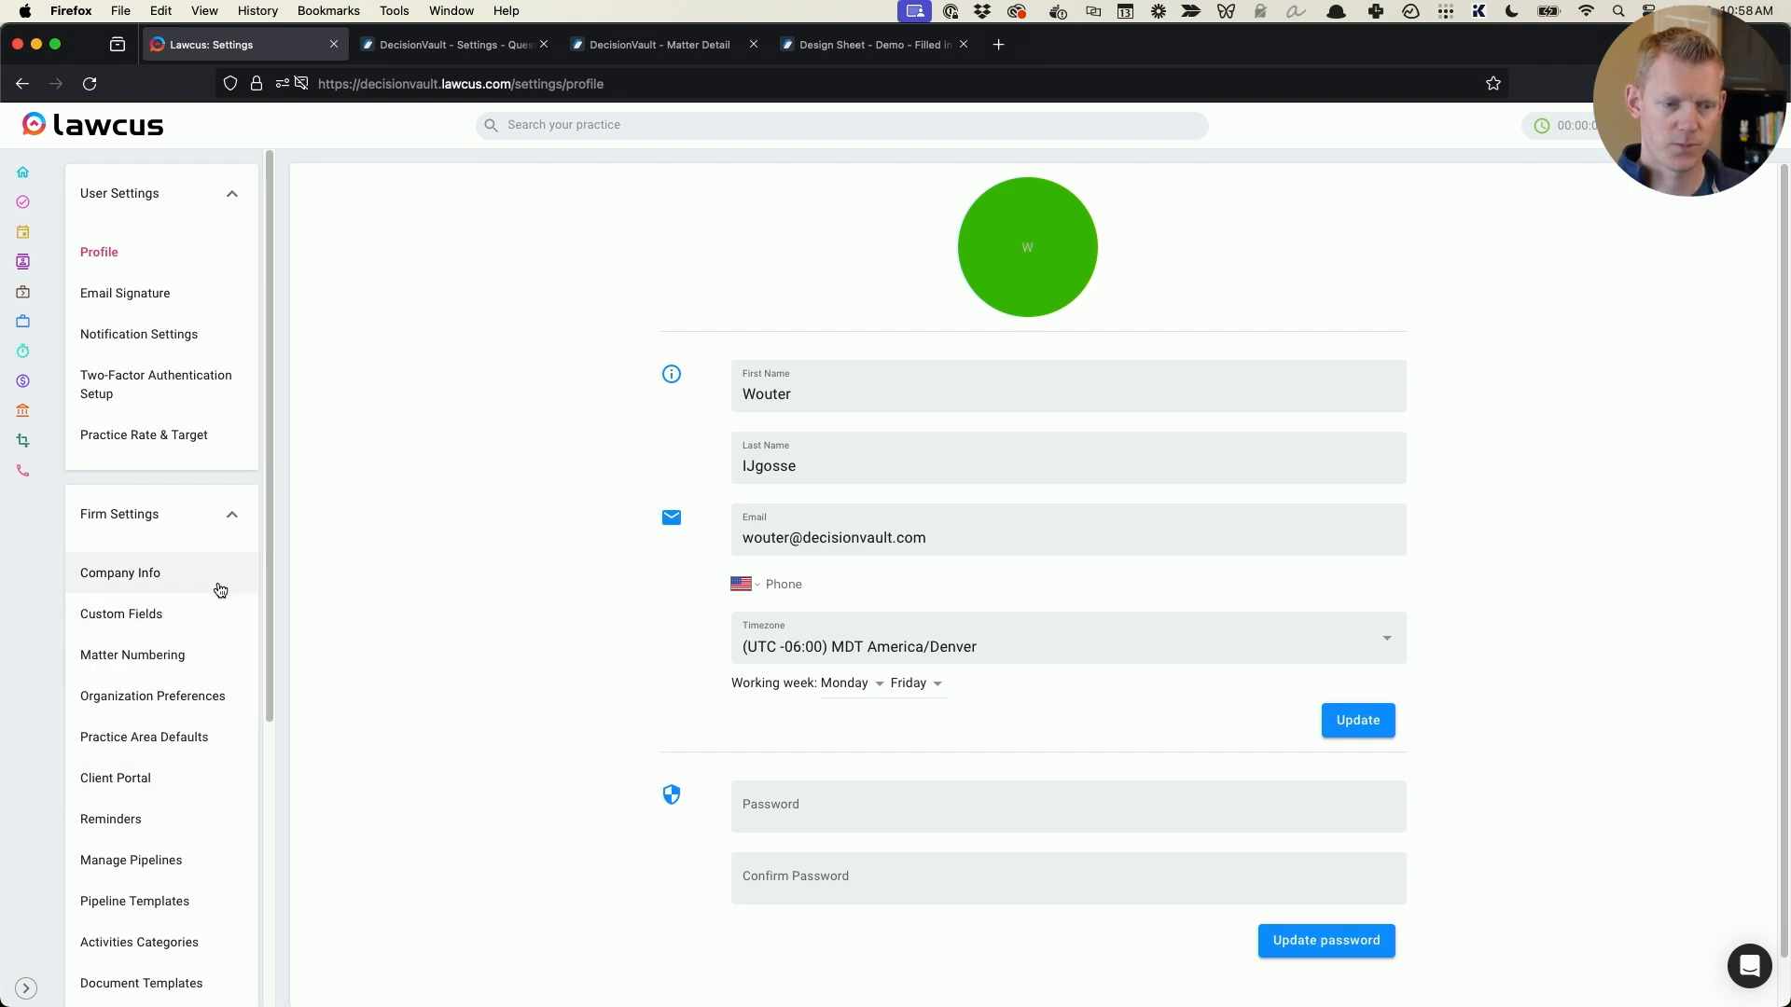
pyautogui.click(157, 616)
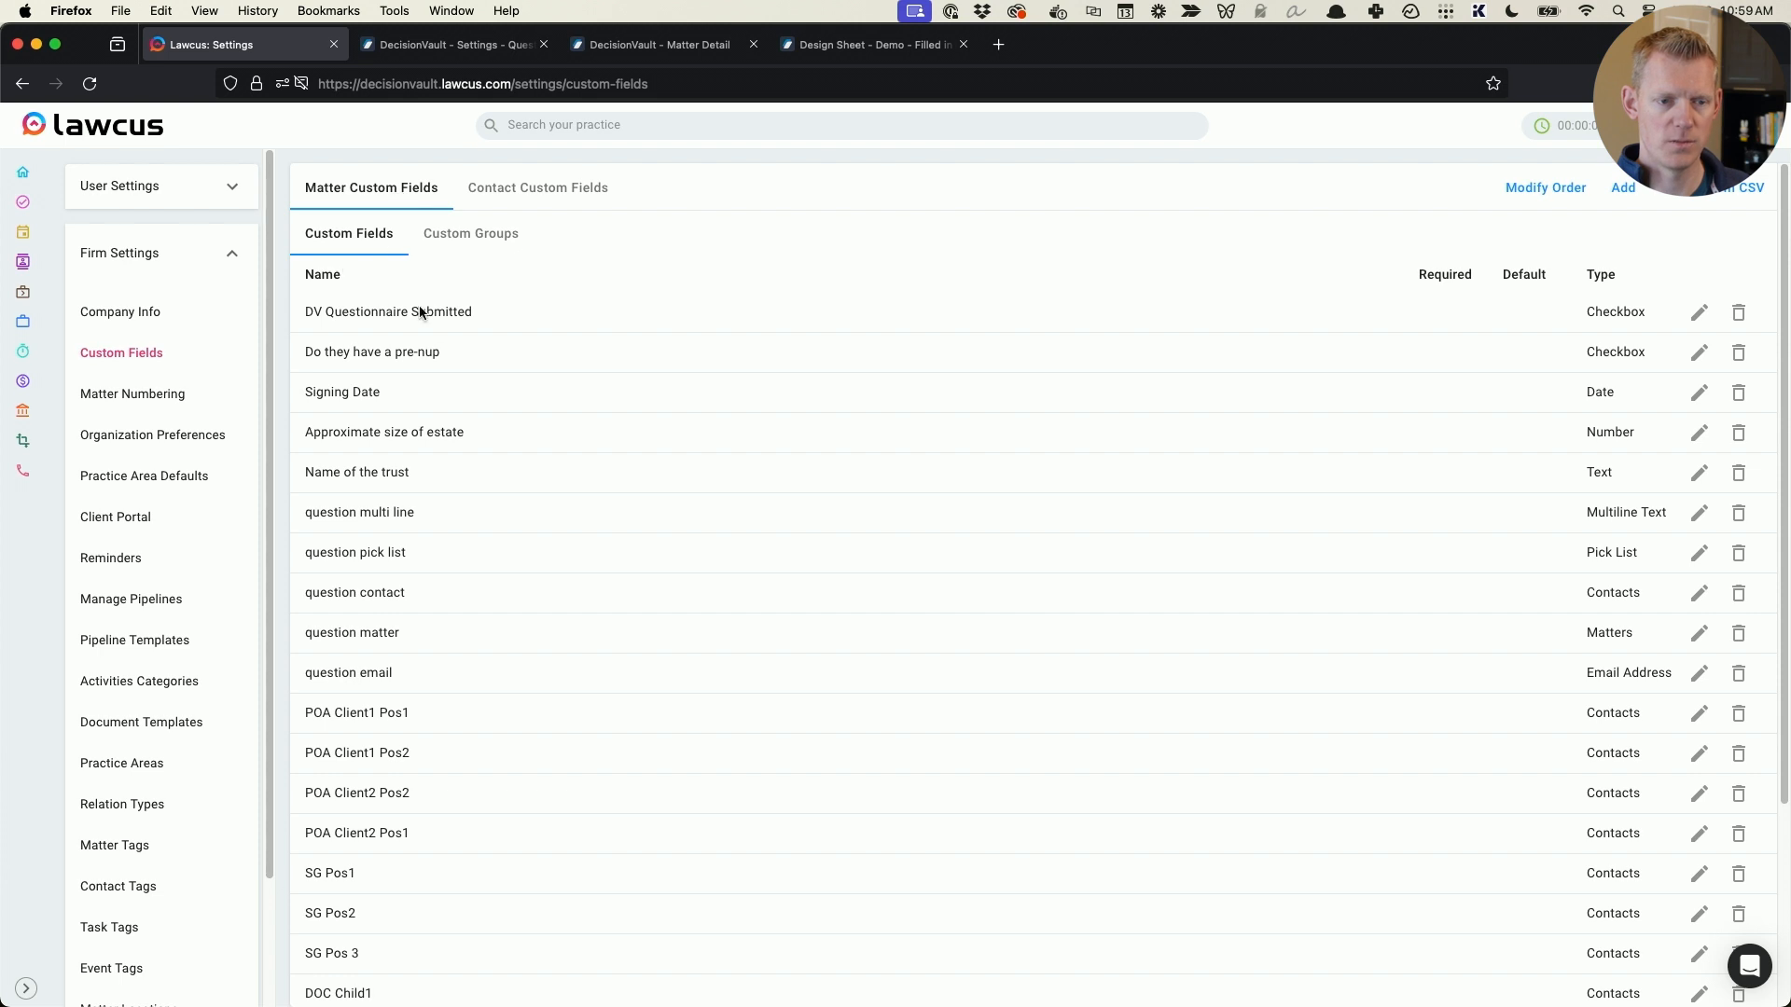
# - Examine the matter custom fields of type Contacts, highlighting the SG Pos and DOC Child entries
pyautogui.scroll(-3, 485, 400)
pyautogui.scroll(-2, 495, 419)
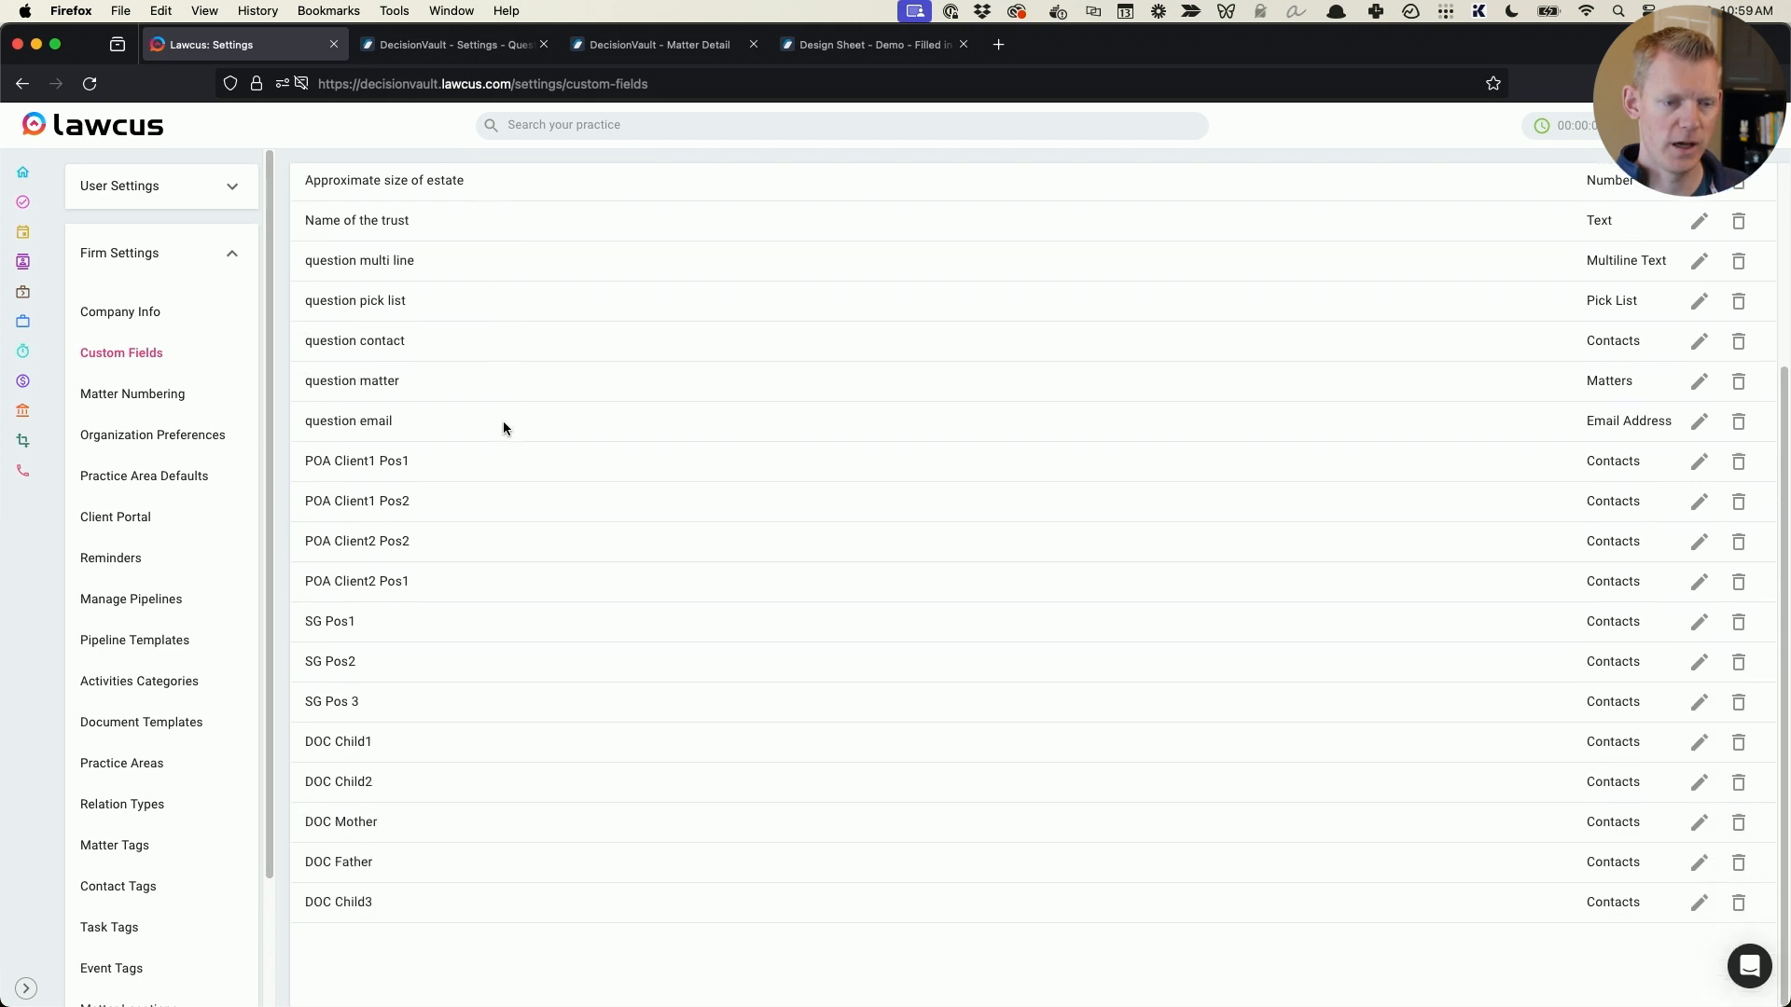
pyautogui.moveTo(305, 621); pyautogui.dragTo(1650, 718)
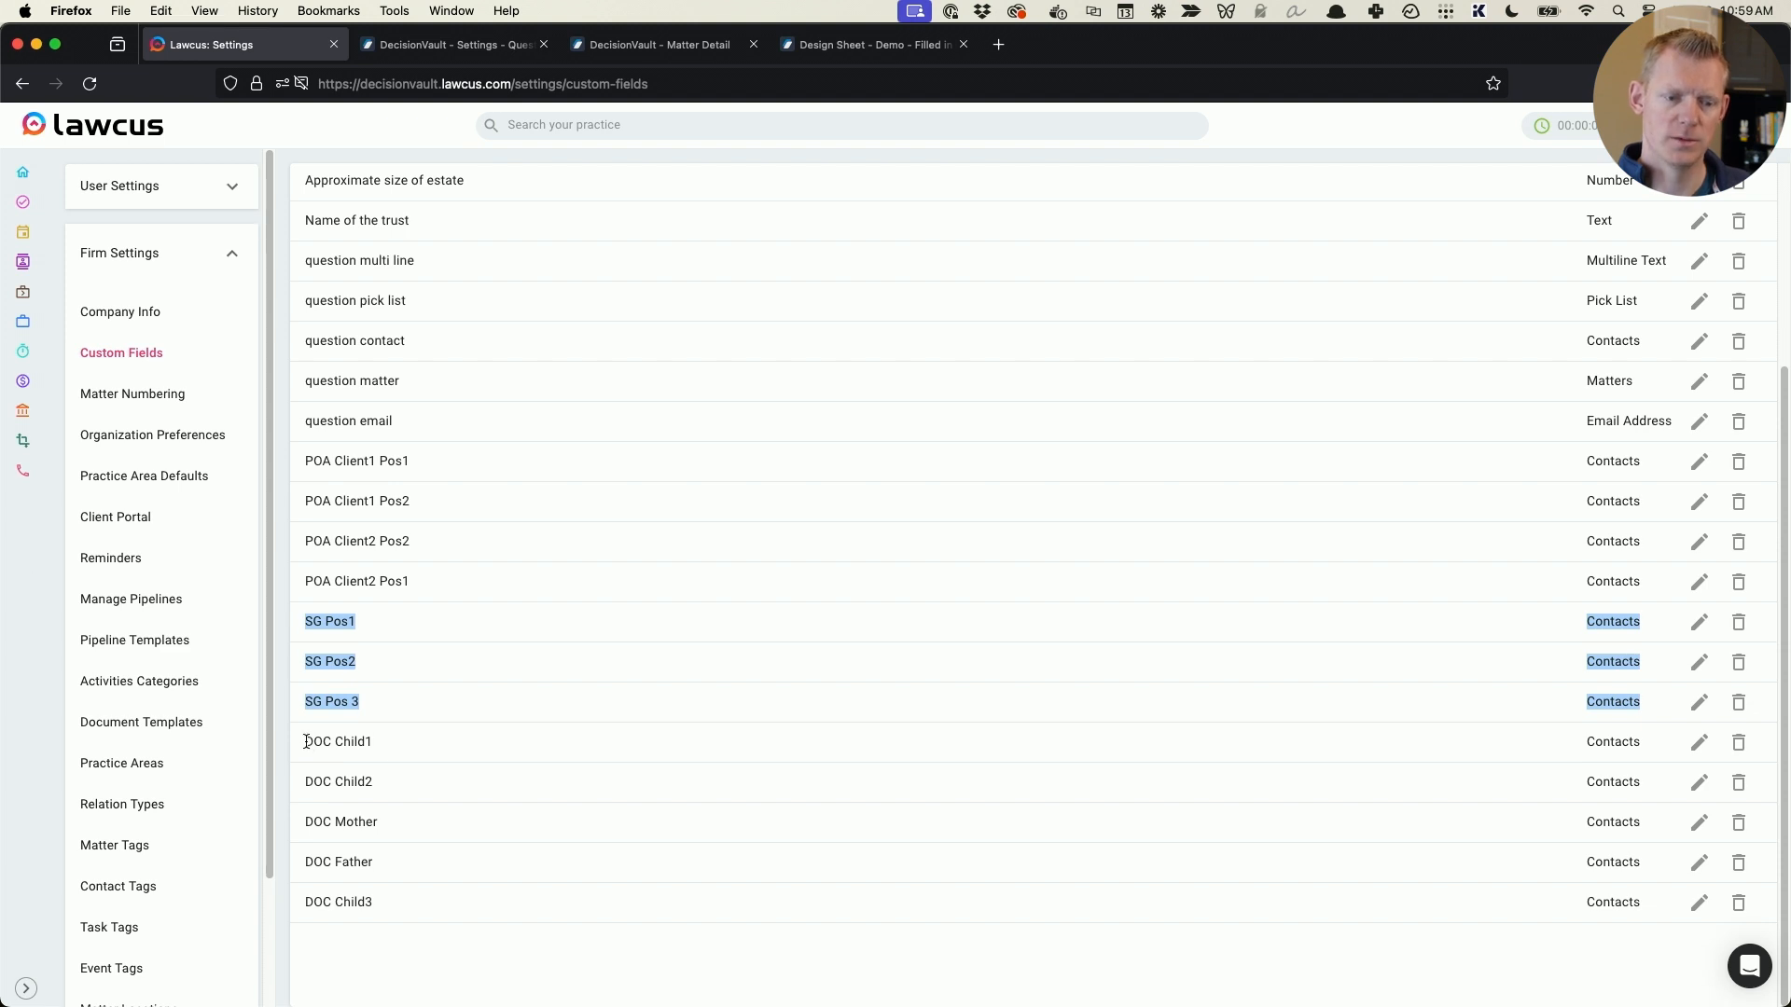
pyautogui.moveTo(307, 741); pyautogui.dragTo(672, 785)
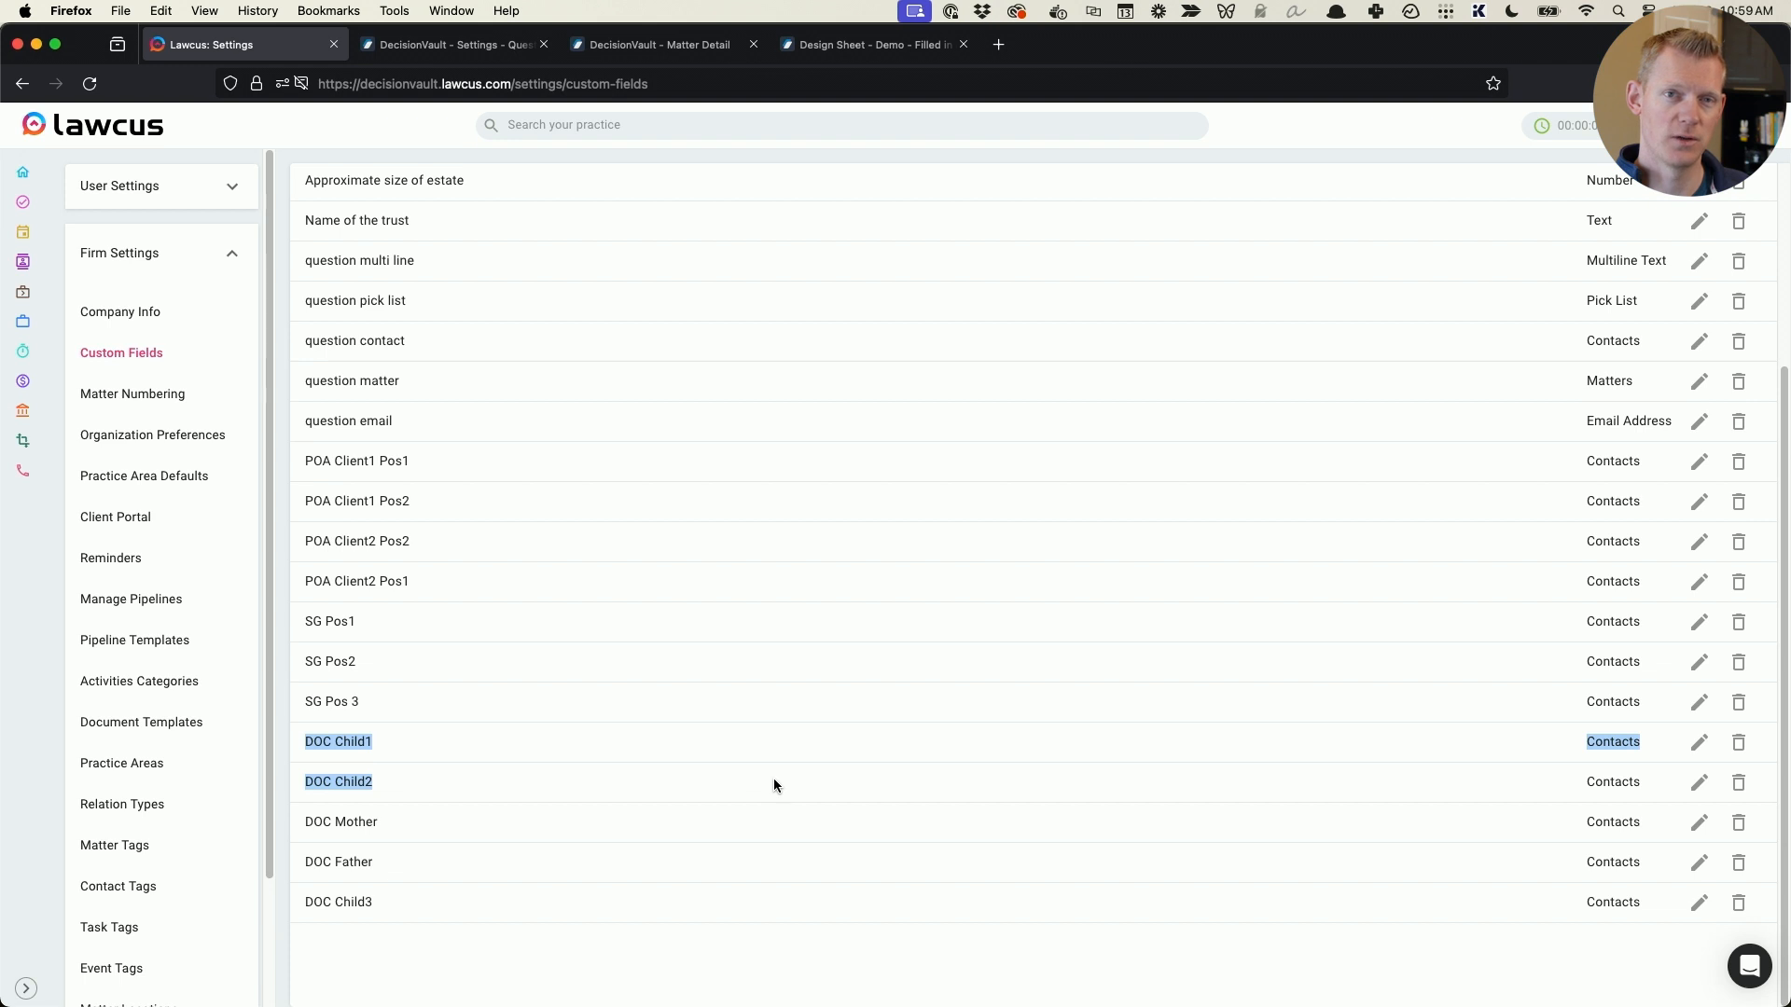
pyautogui.click(440, 786)
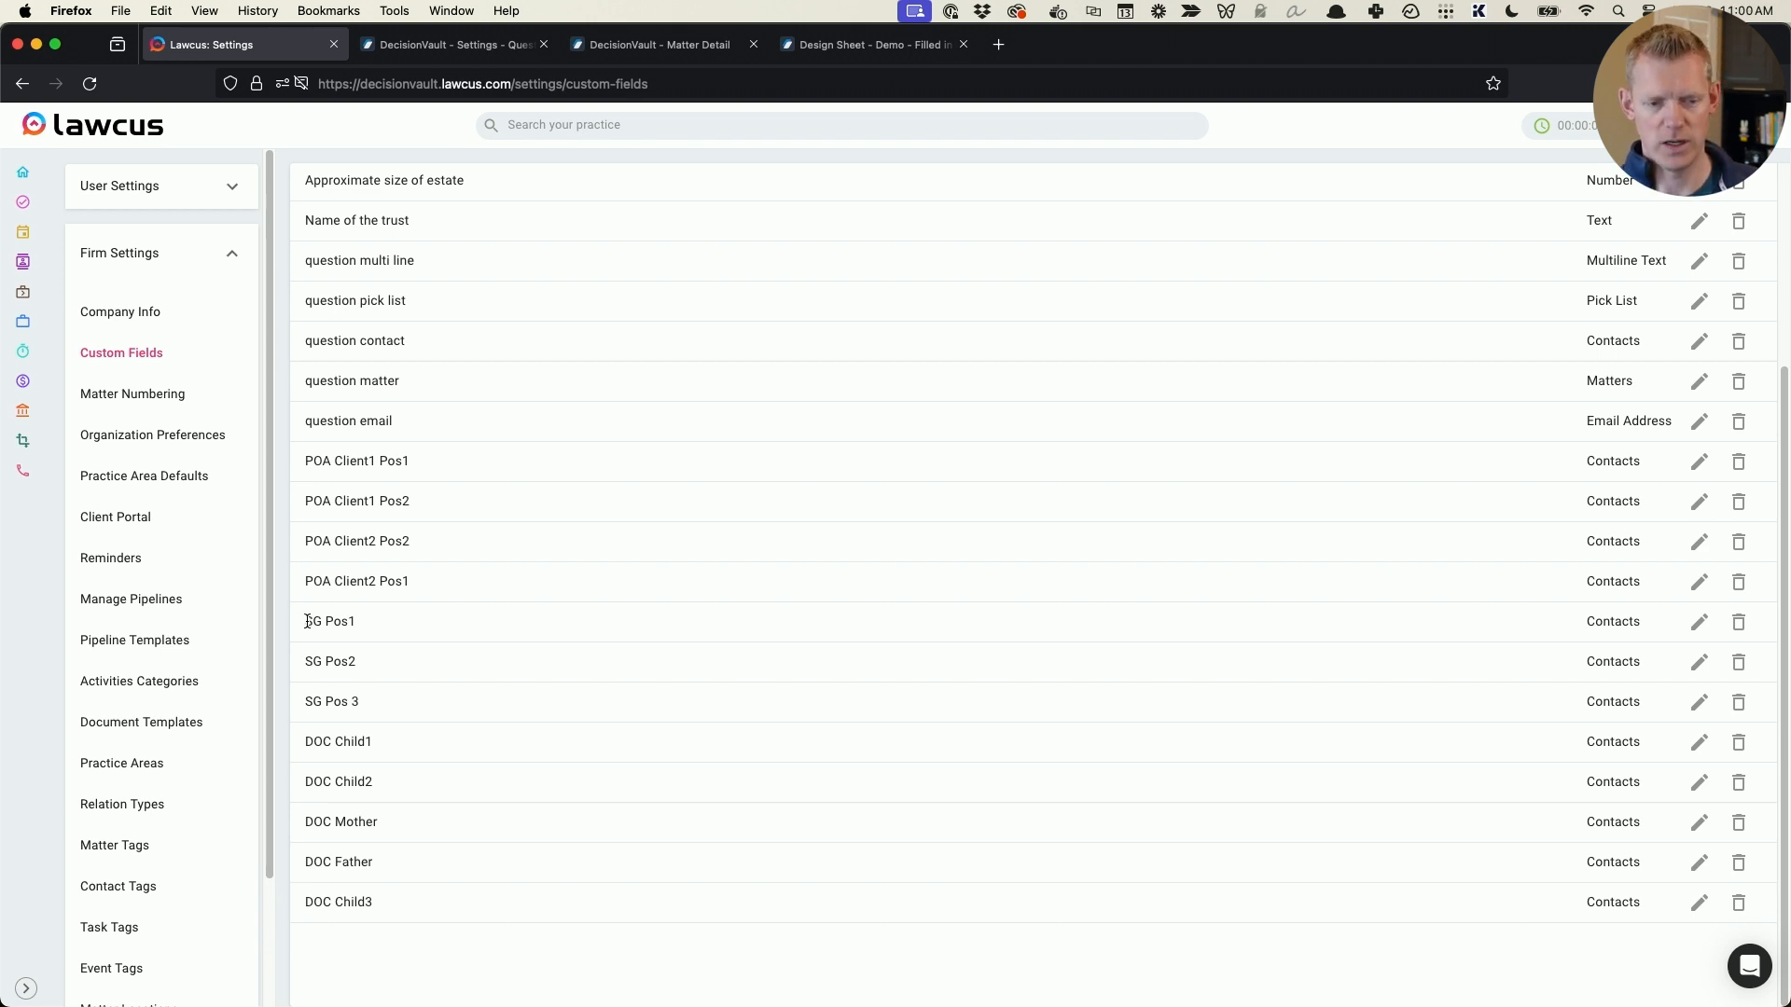
# - Rename the matter custom field SG Pos 3 to SG Pos3 and save the update
pyautogui.moveTo(308, 621); pyautogui.dragTo(405, 694)
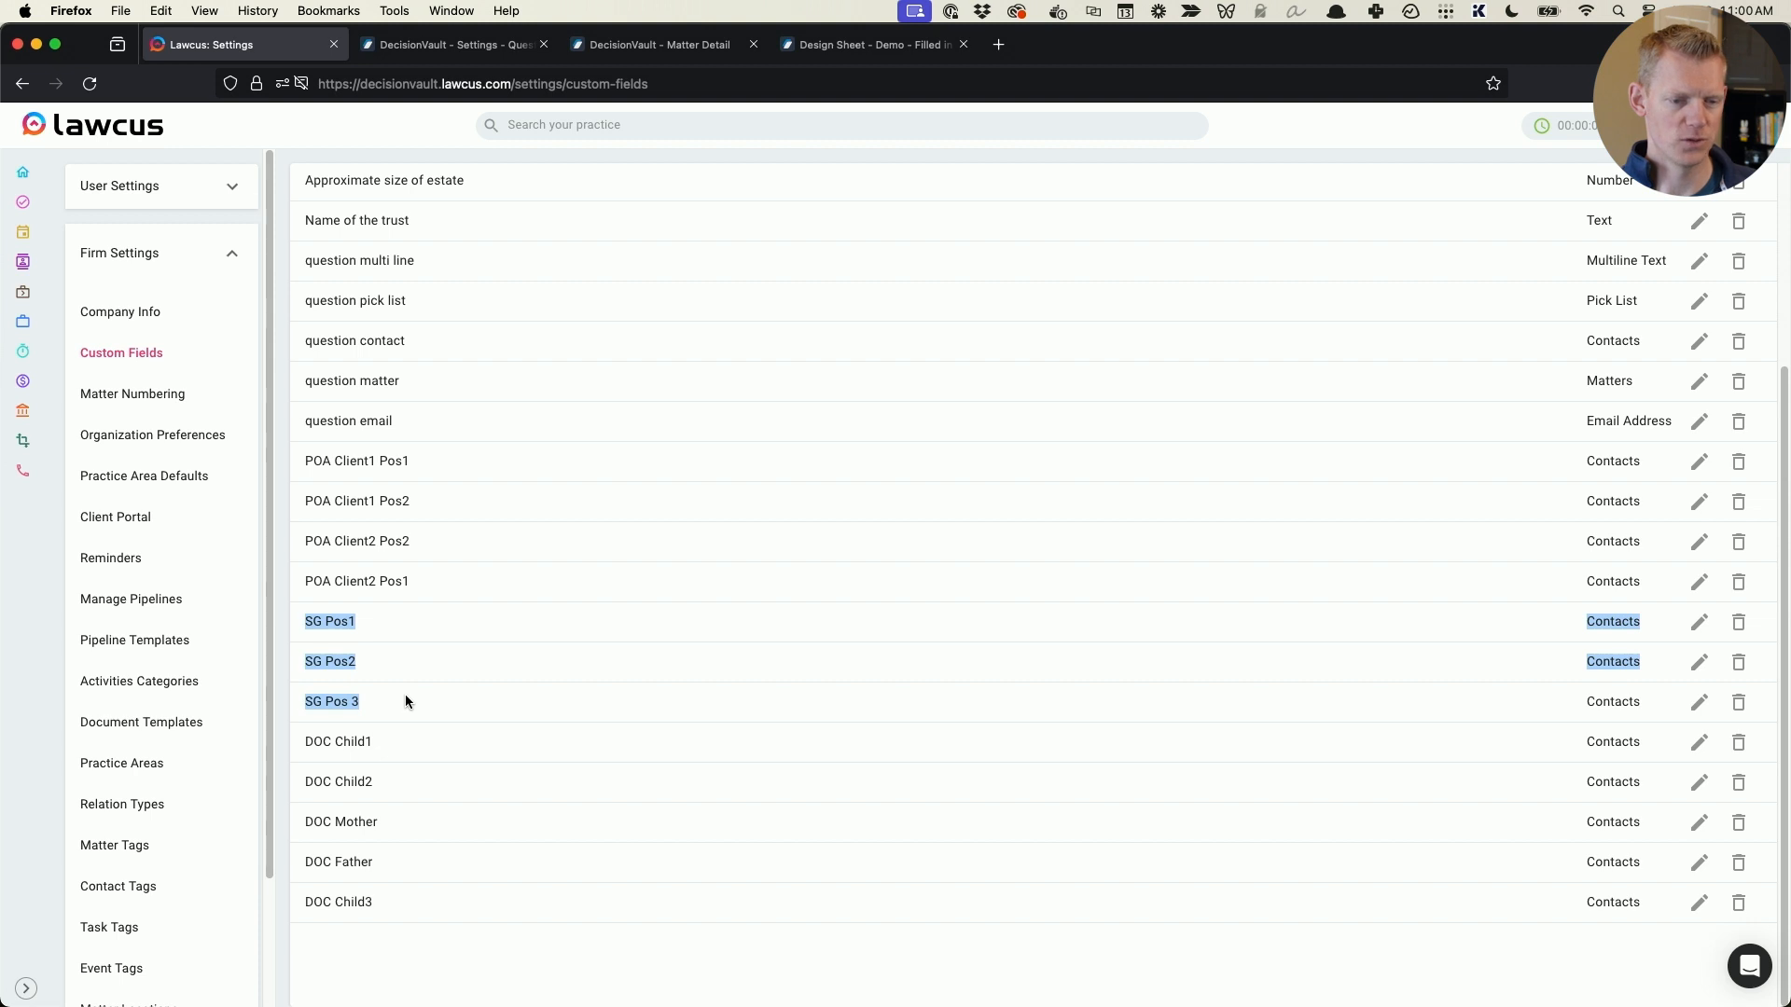
pyautogui.click(567, 703)
pyautogui.click(1699, 702)
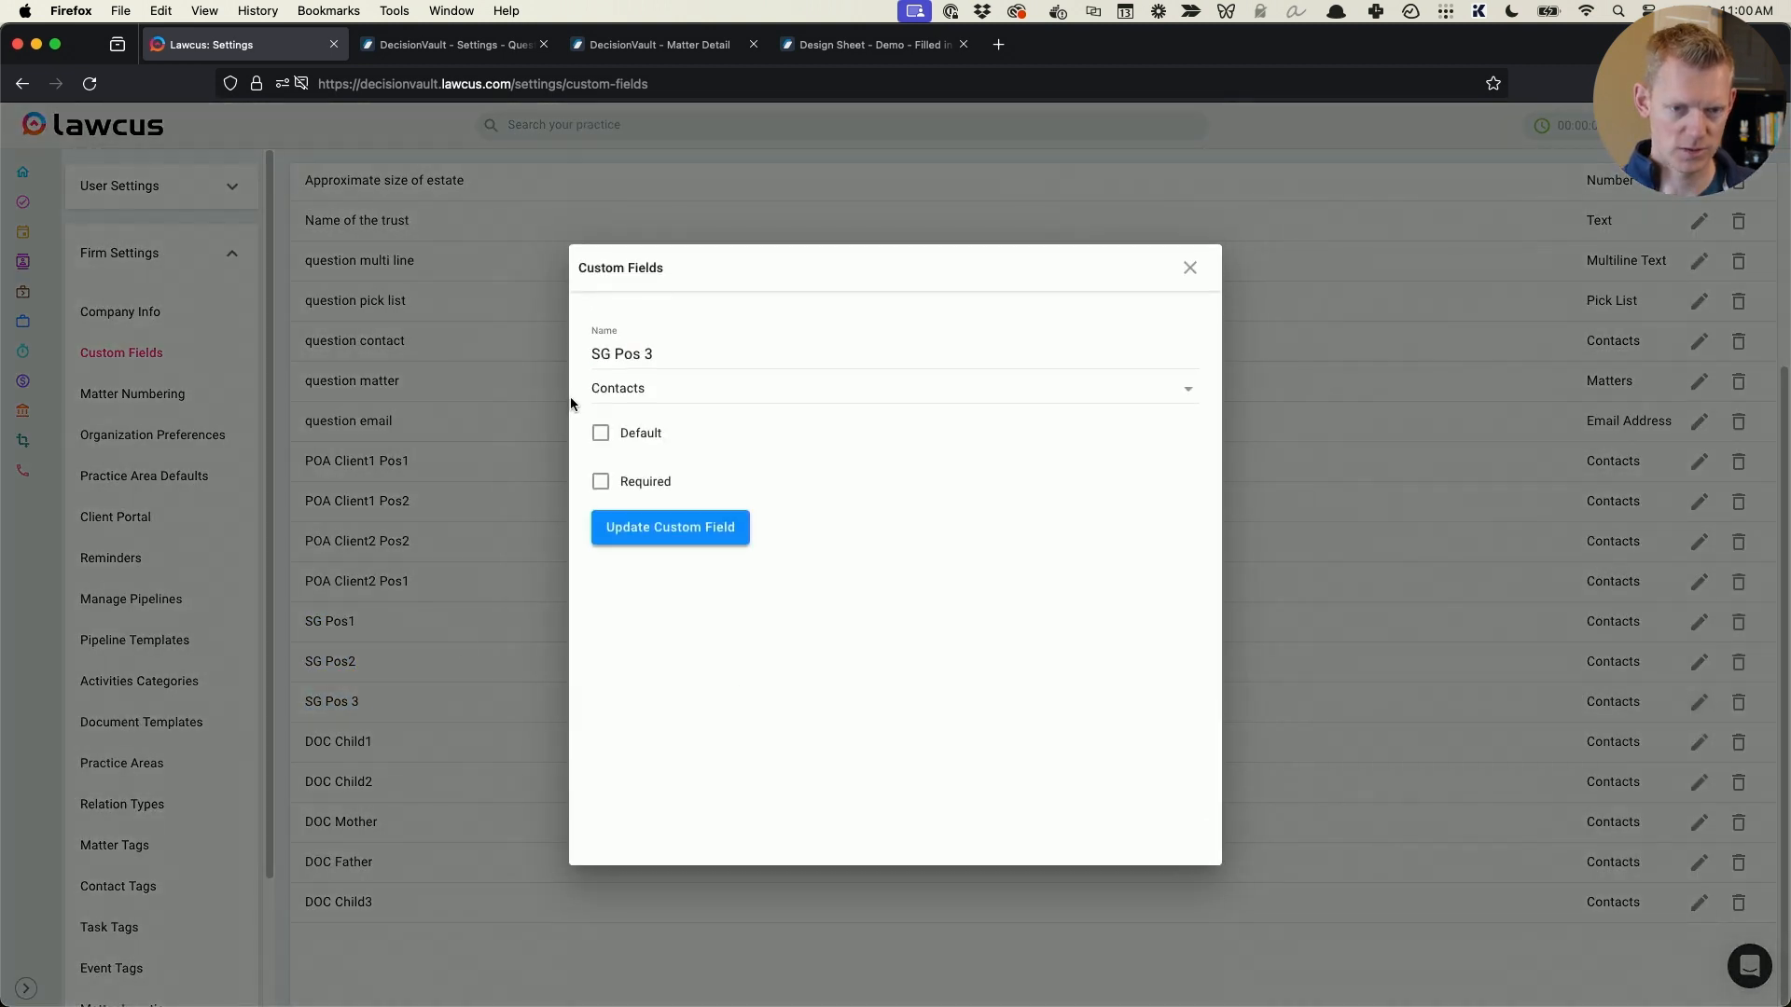
pyautogui.click(639, 354)
pyautogui.press('Delete')
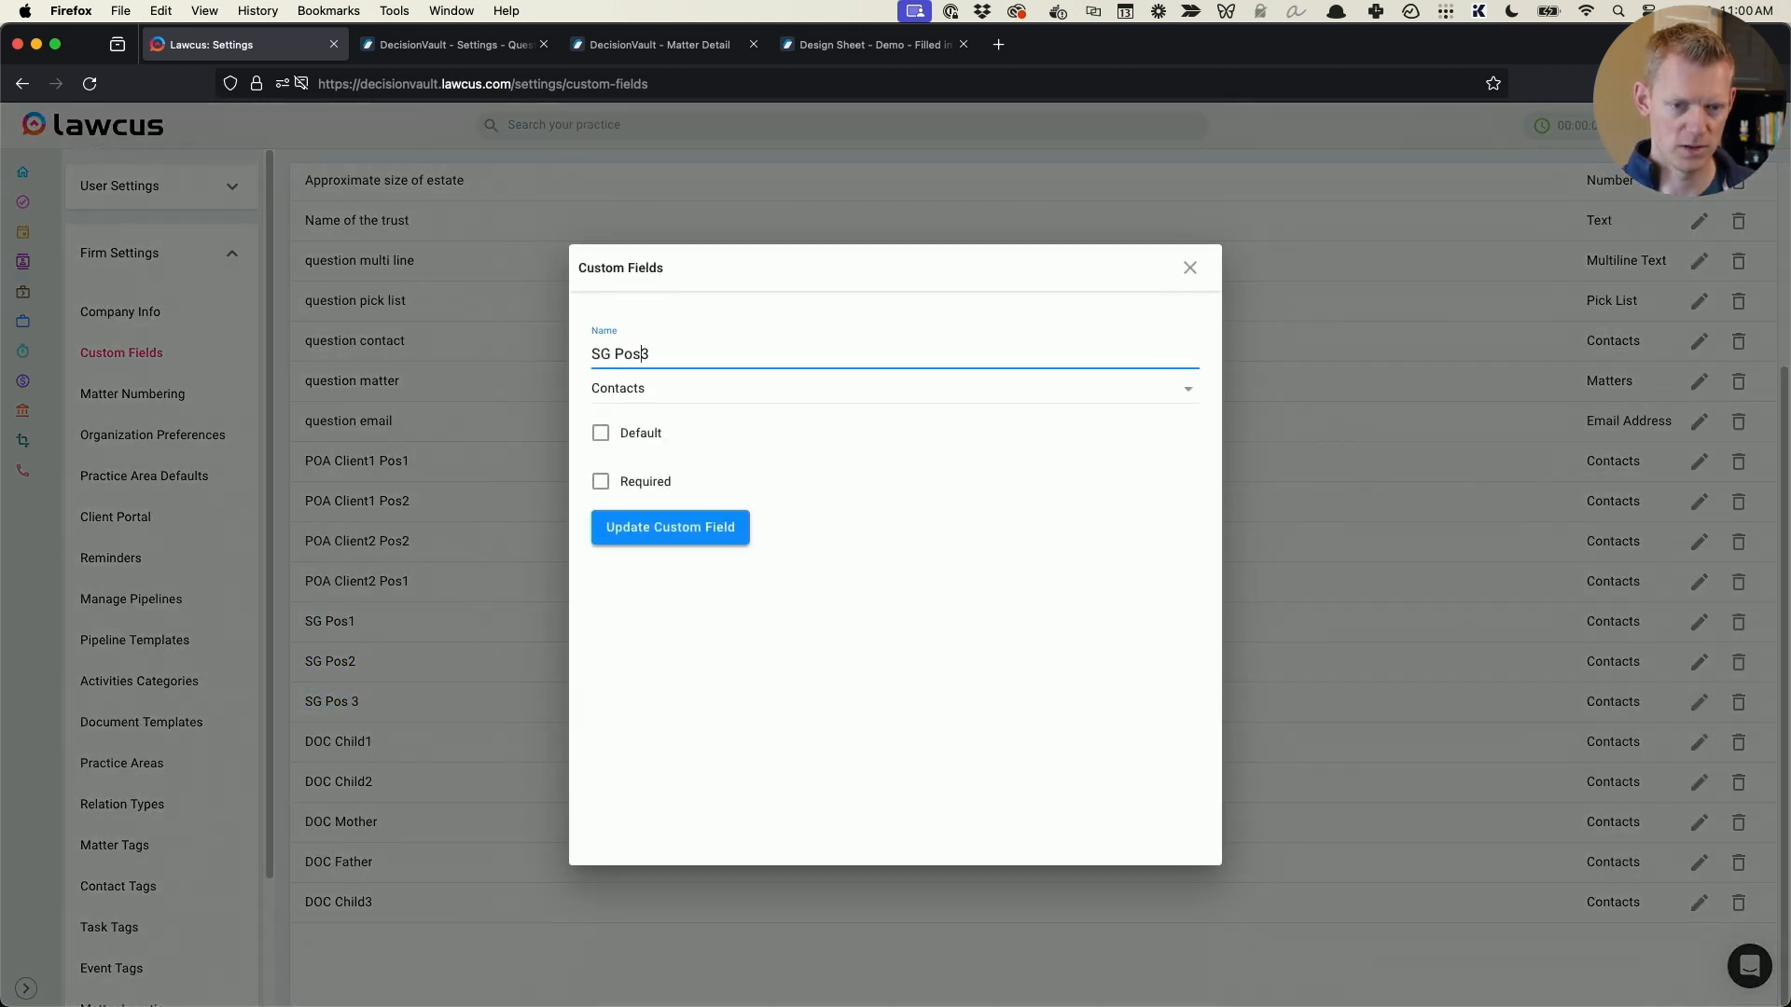
pyautogui.click(709, 544)
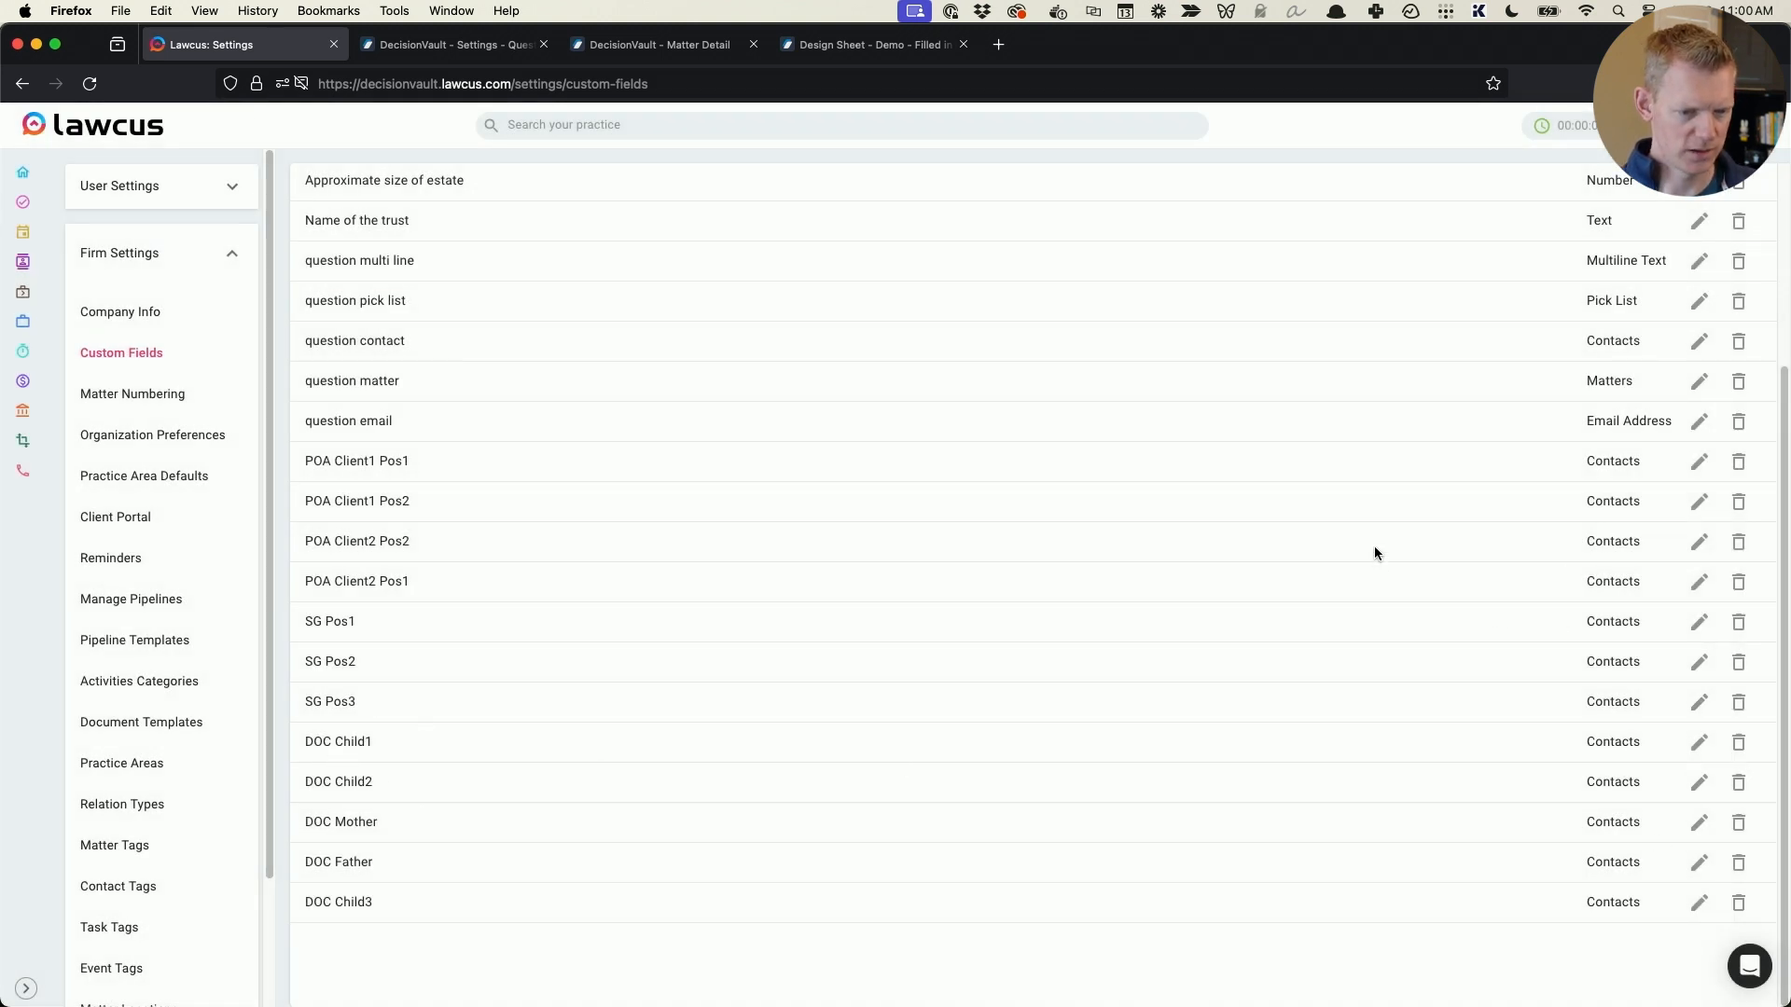
# - Create a matter custom field named DOC Child4 with type Contacts, reusing the copied DOC Child3 name
pyautogui.moveTo(301, 950)
pyautogui.tripleClick(341, 902)
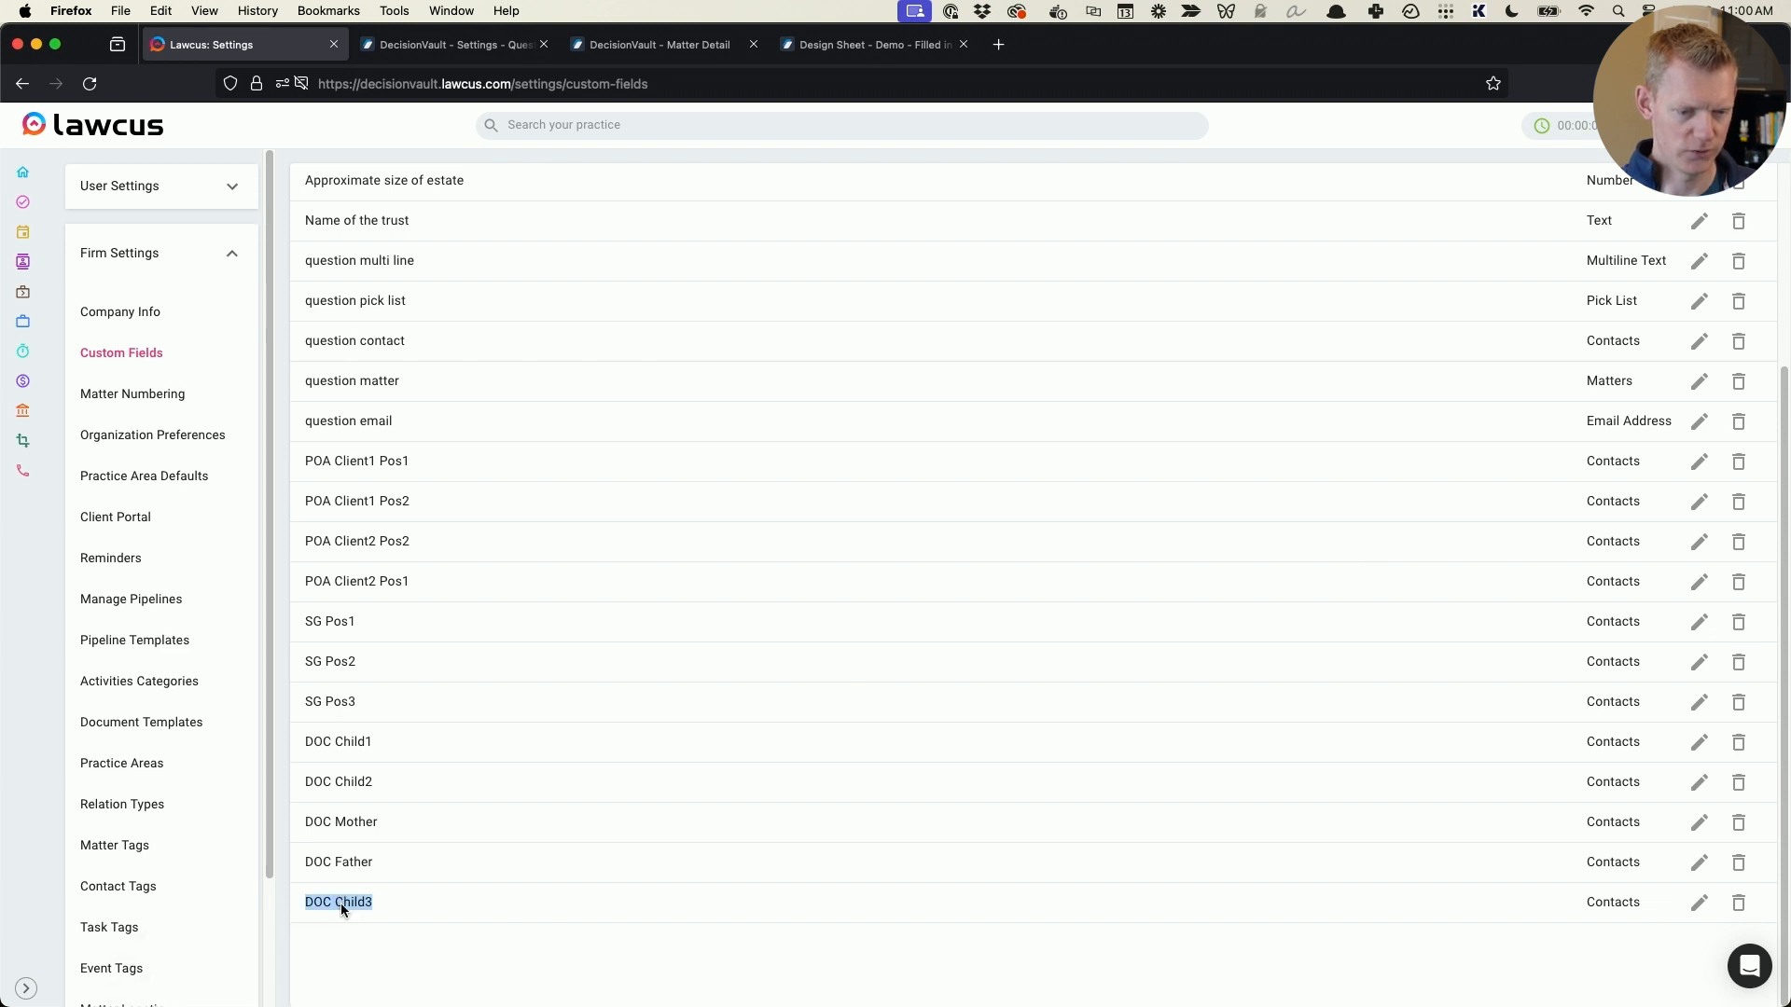
pyautogui.rightClick(341, 902)
pyautogui.click(406, 730)
pyautogui.scroll(5, 700, 811)
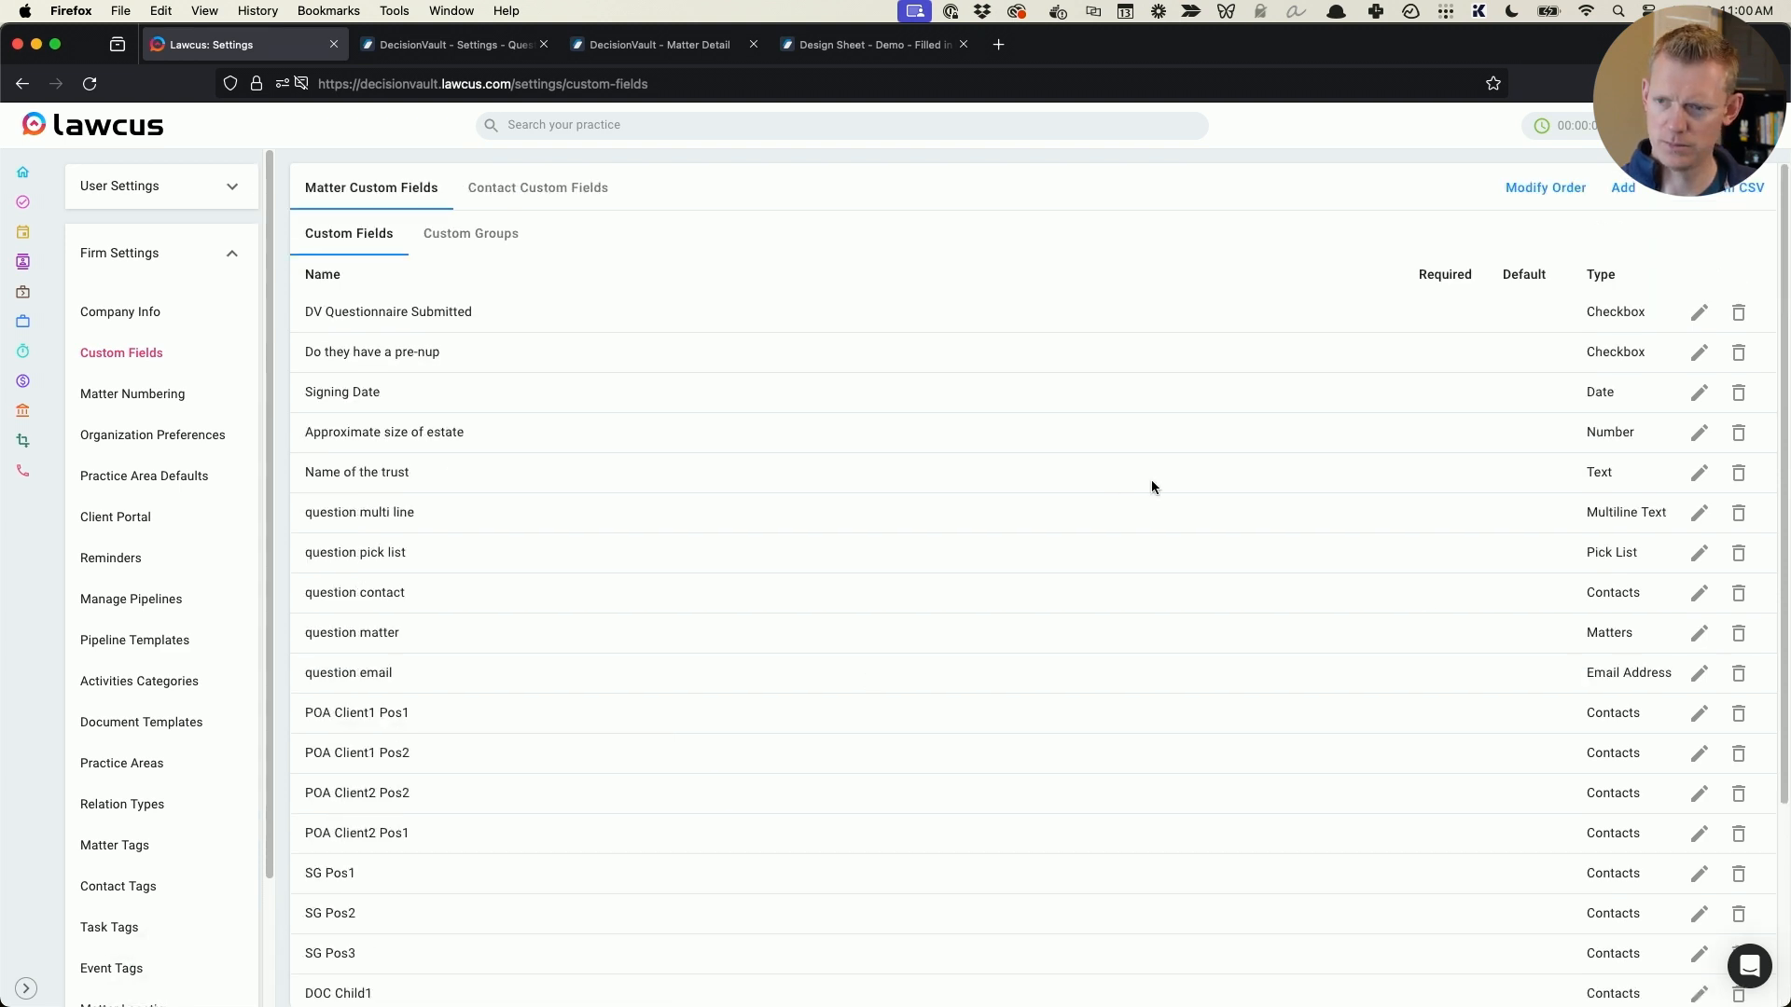
pyautogui.click(1625, 190)
pyautogui.click(672, 352)
pyautogui.press('super+v')
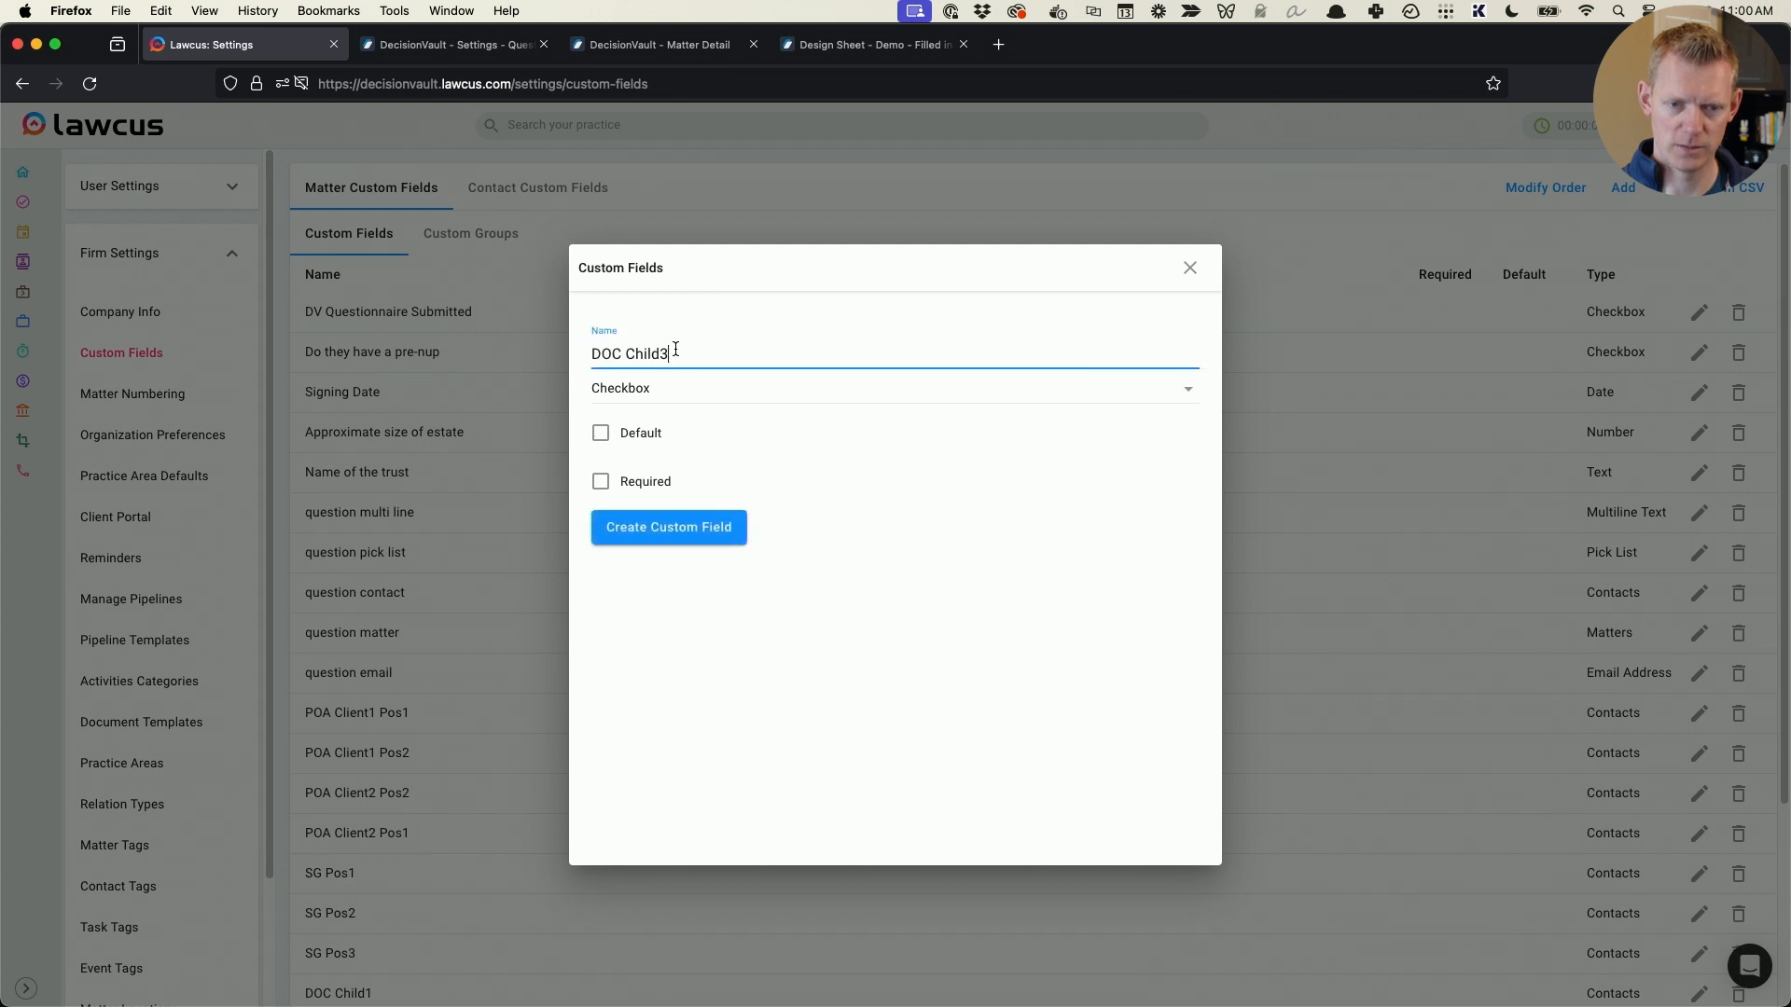
pyautogui.press('BackSpace')
pyautogui.write('4')
pyautogui.click(660, 388)
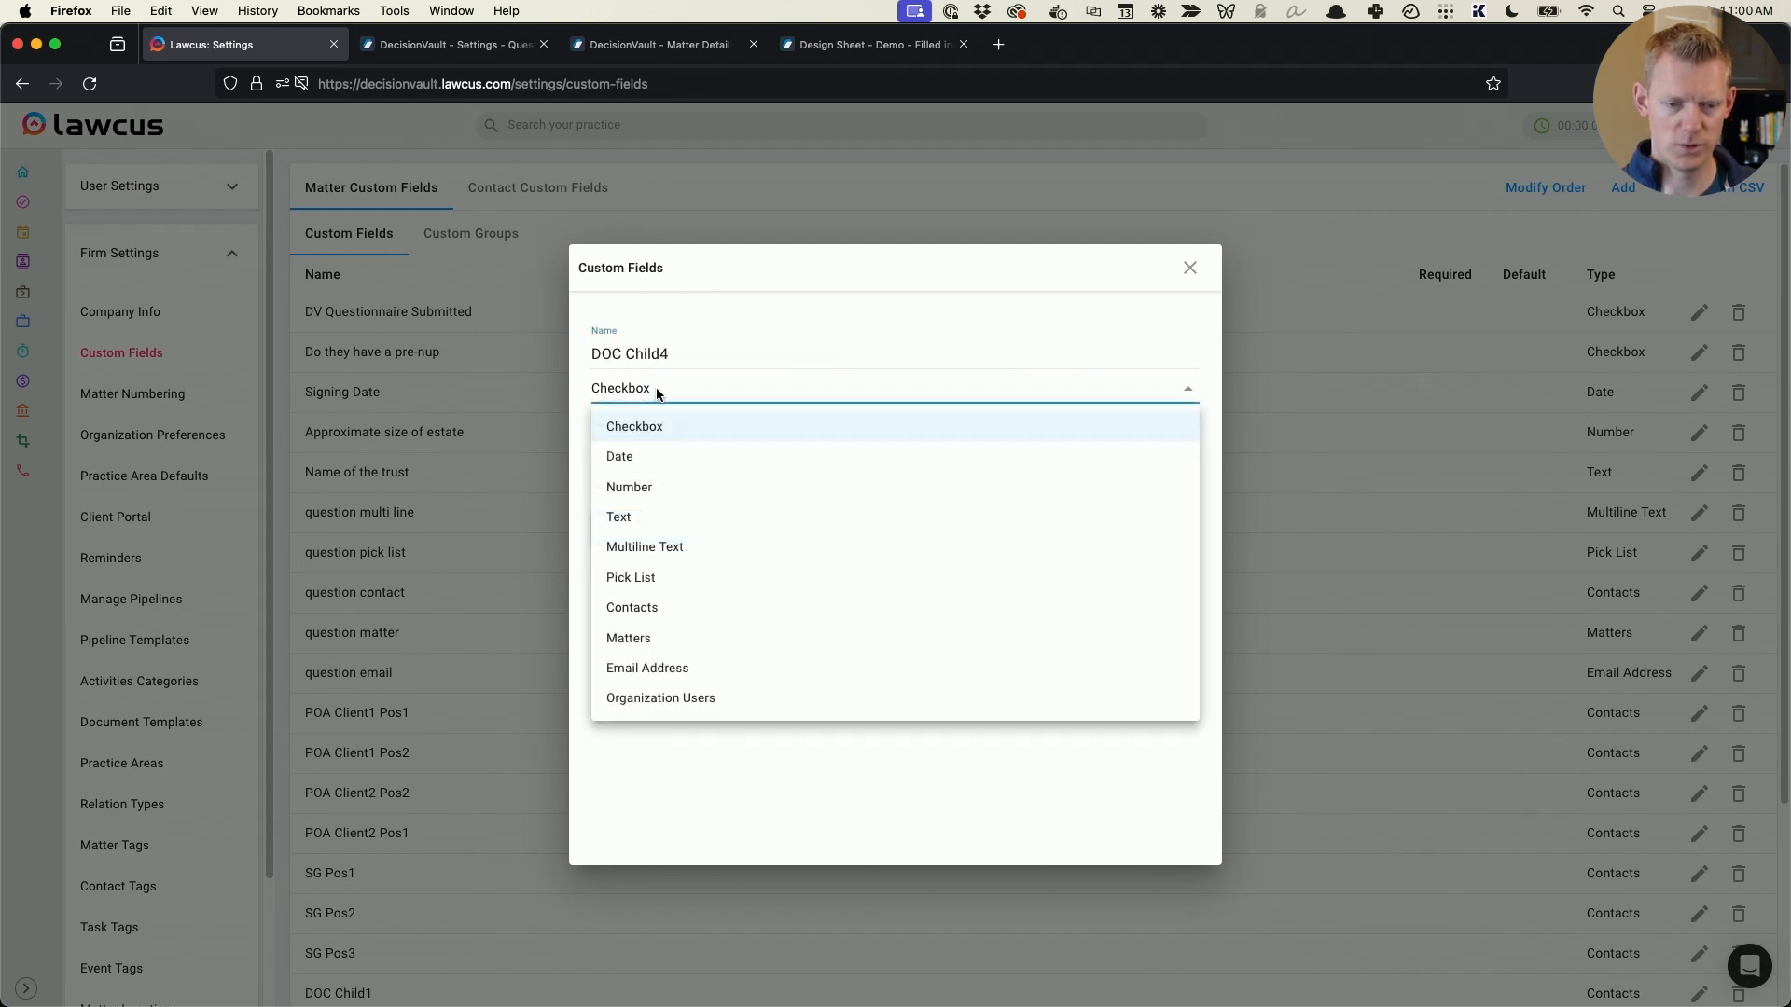
pyautogui.click(673, 608)
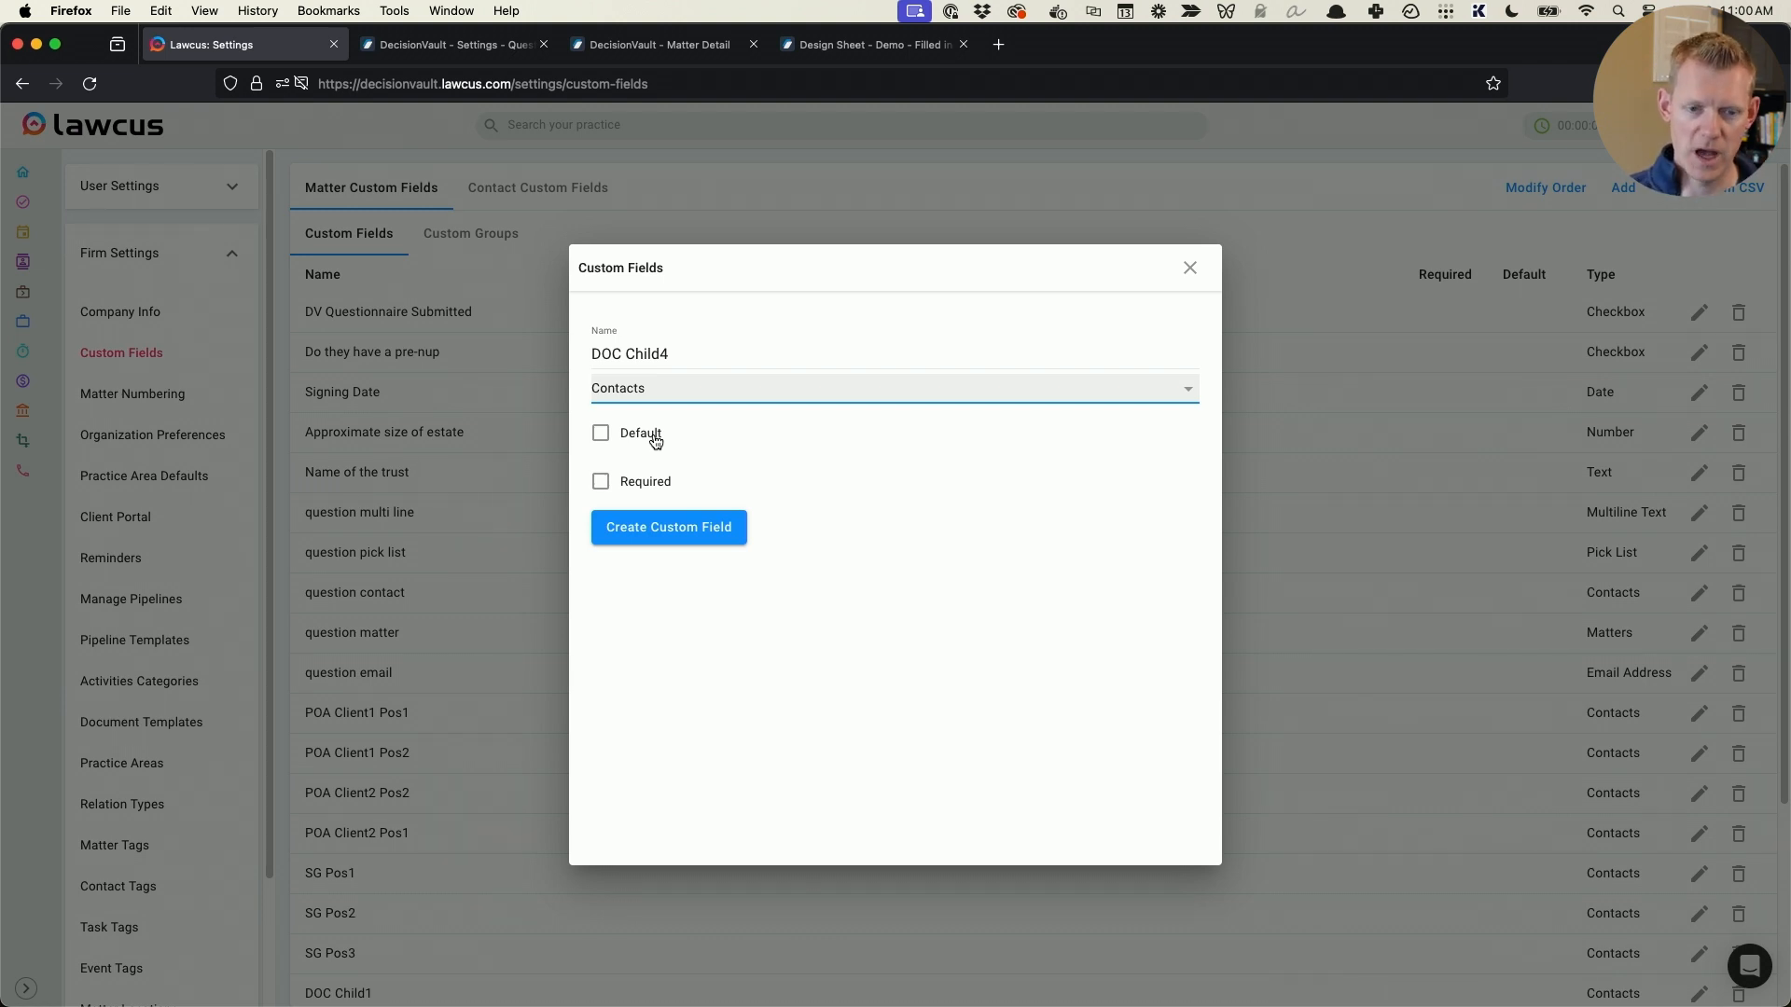
pyautogui.click(731, 534)
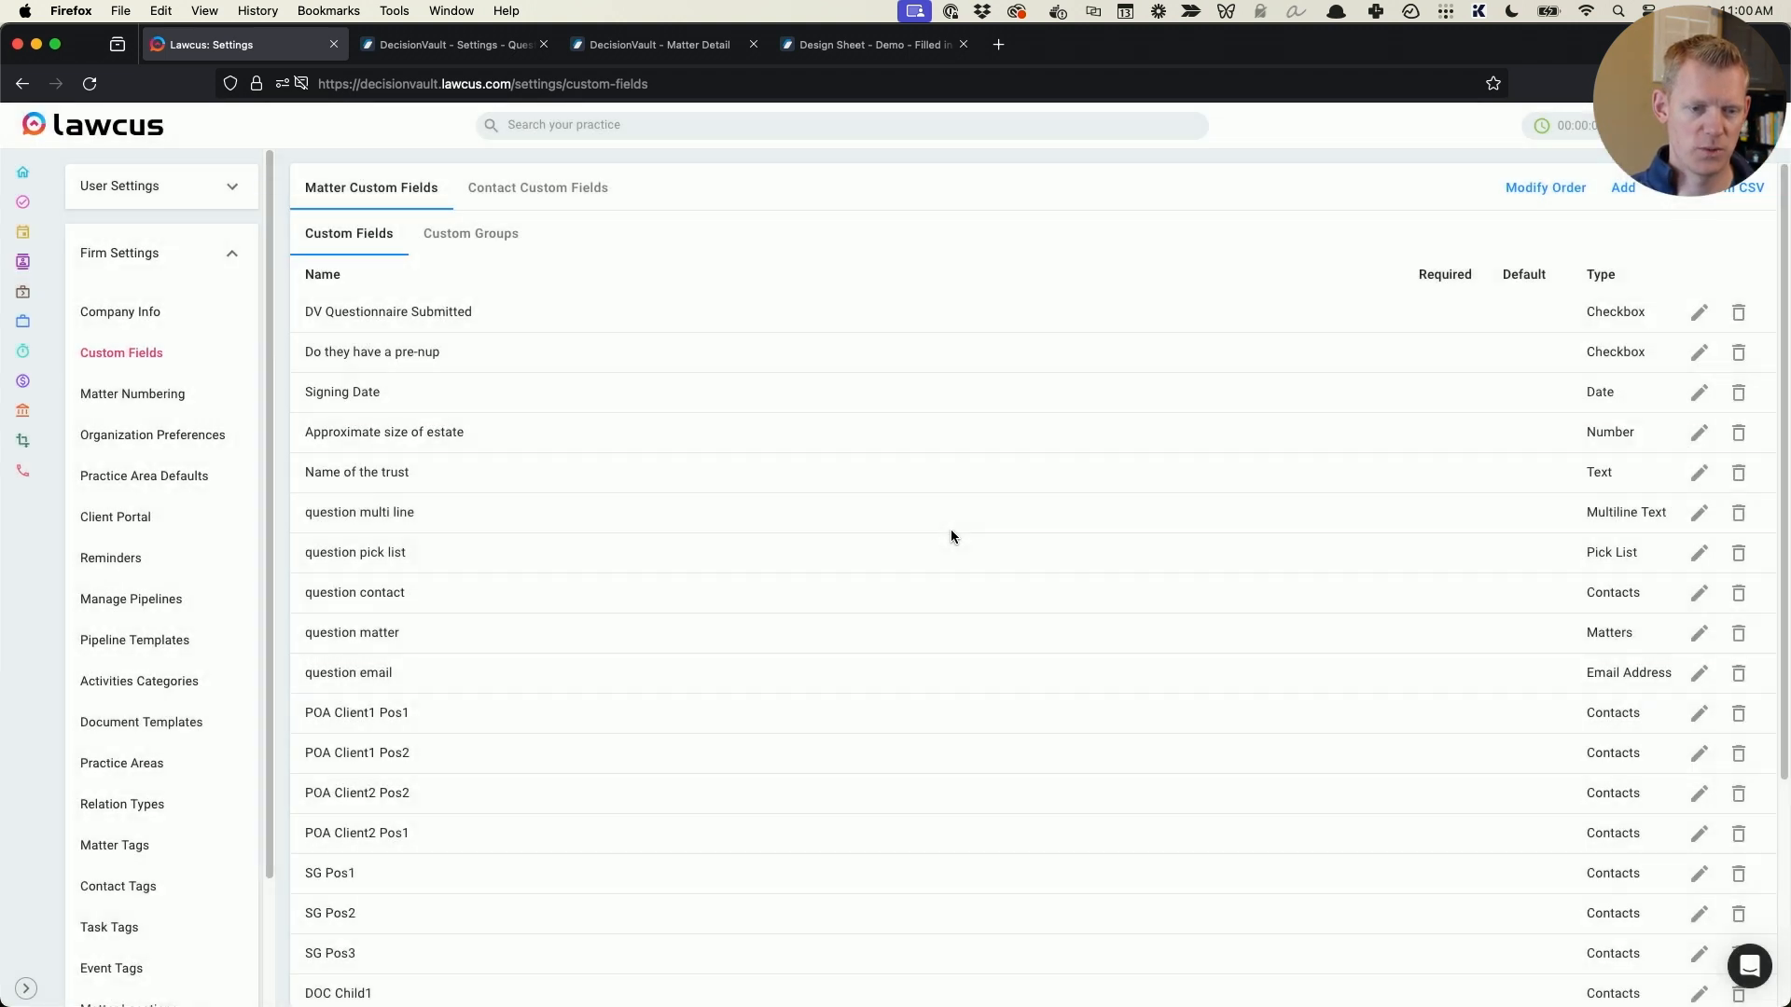
pyautogui.scroll(-3, 574, 552)
# - Switch to the Word instructions document and examine the trust termination age, signing date and trust name lines
pyautogui.press('super+Tab')
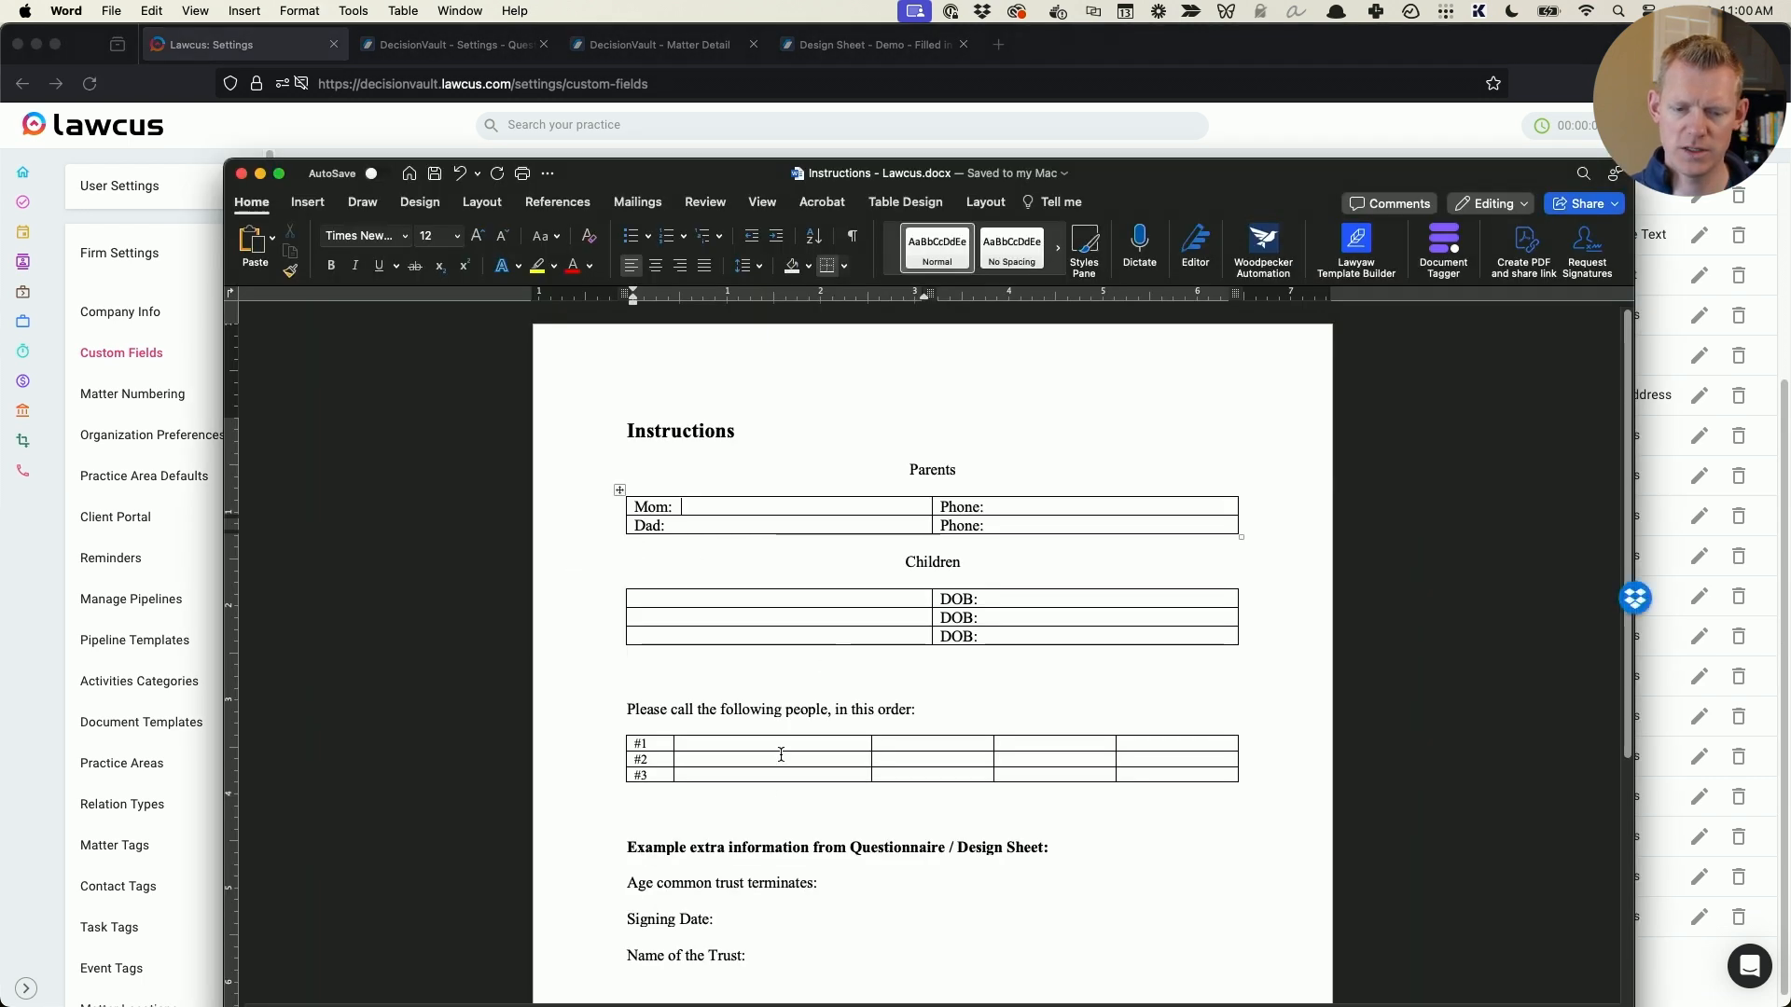
pyautogui.click(586, 925)
pyautogui.click(578, 966)
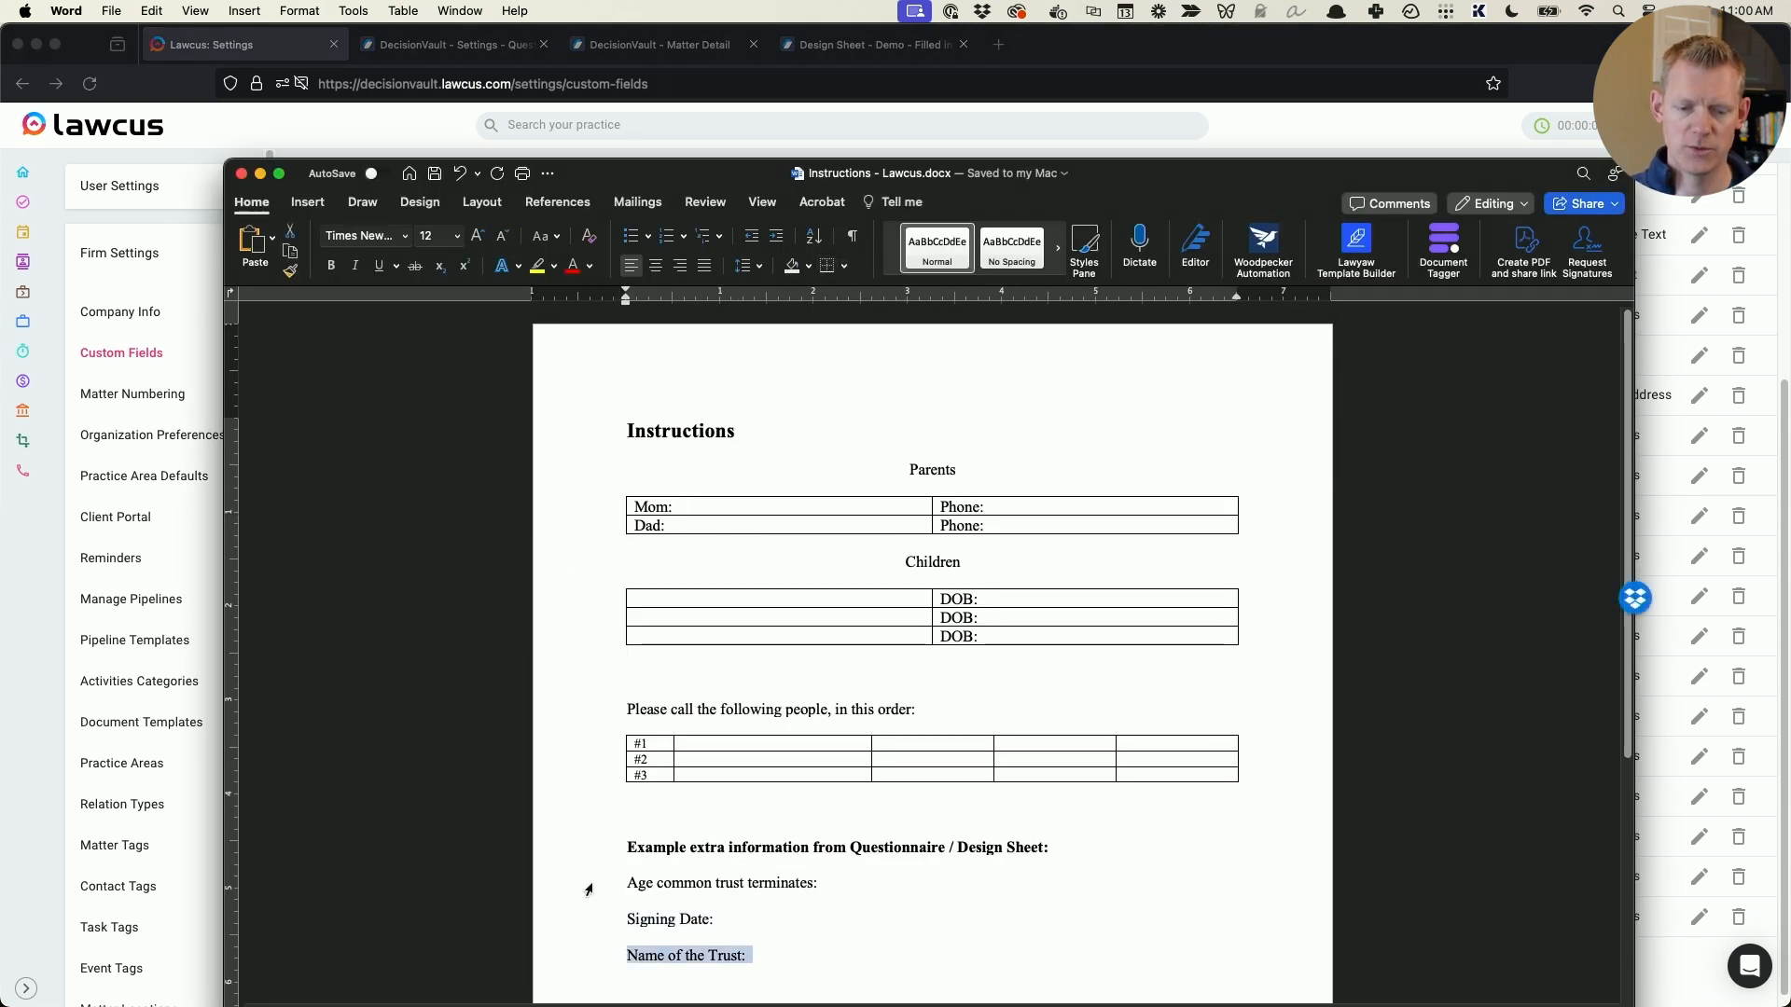
pyautogui.click(603, 883)
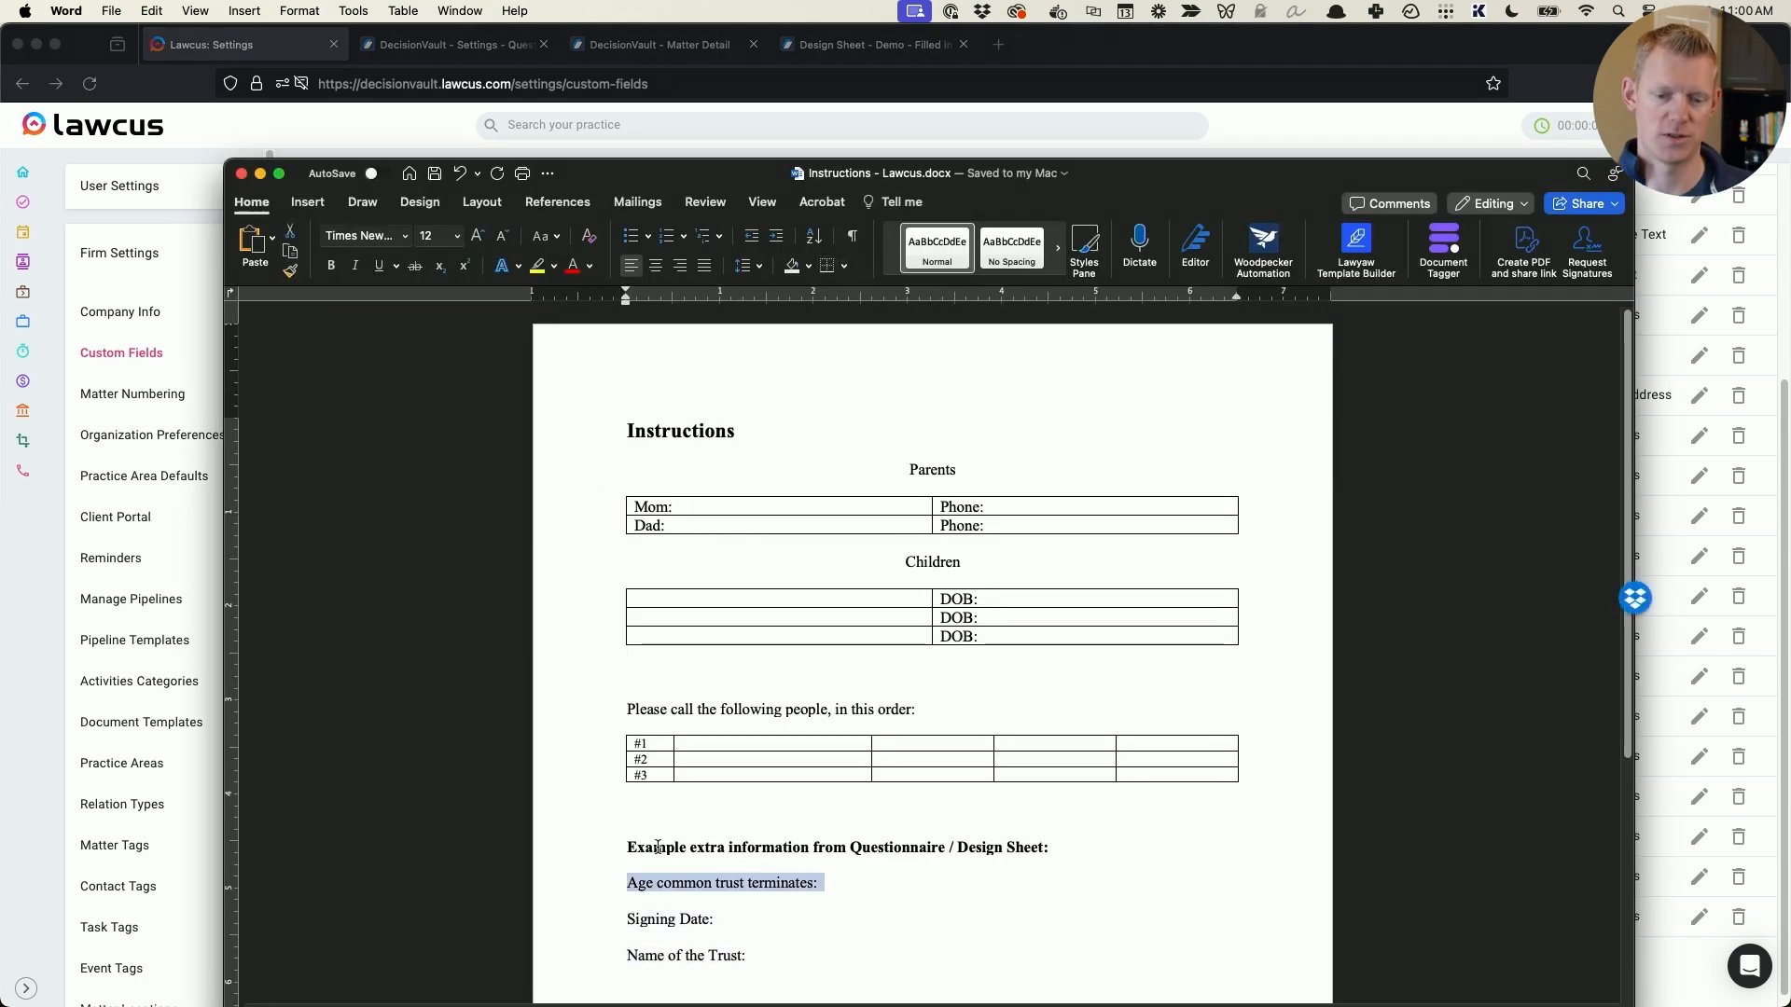
pyautogui.scroll(-1, 663, 817)
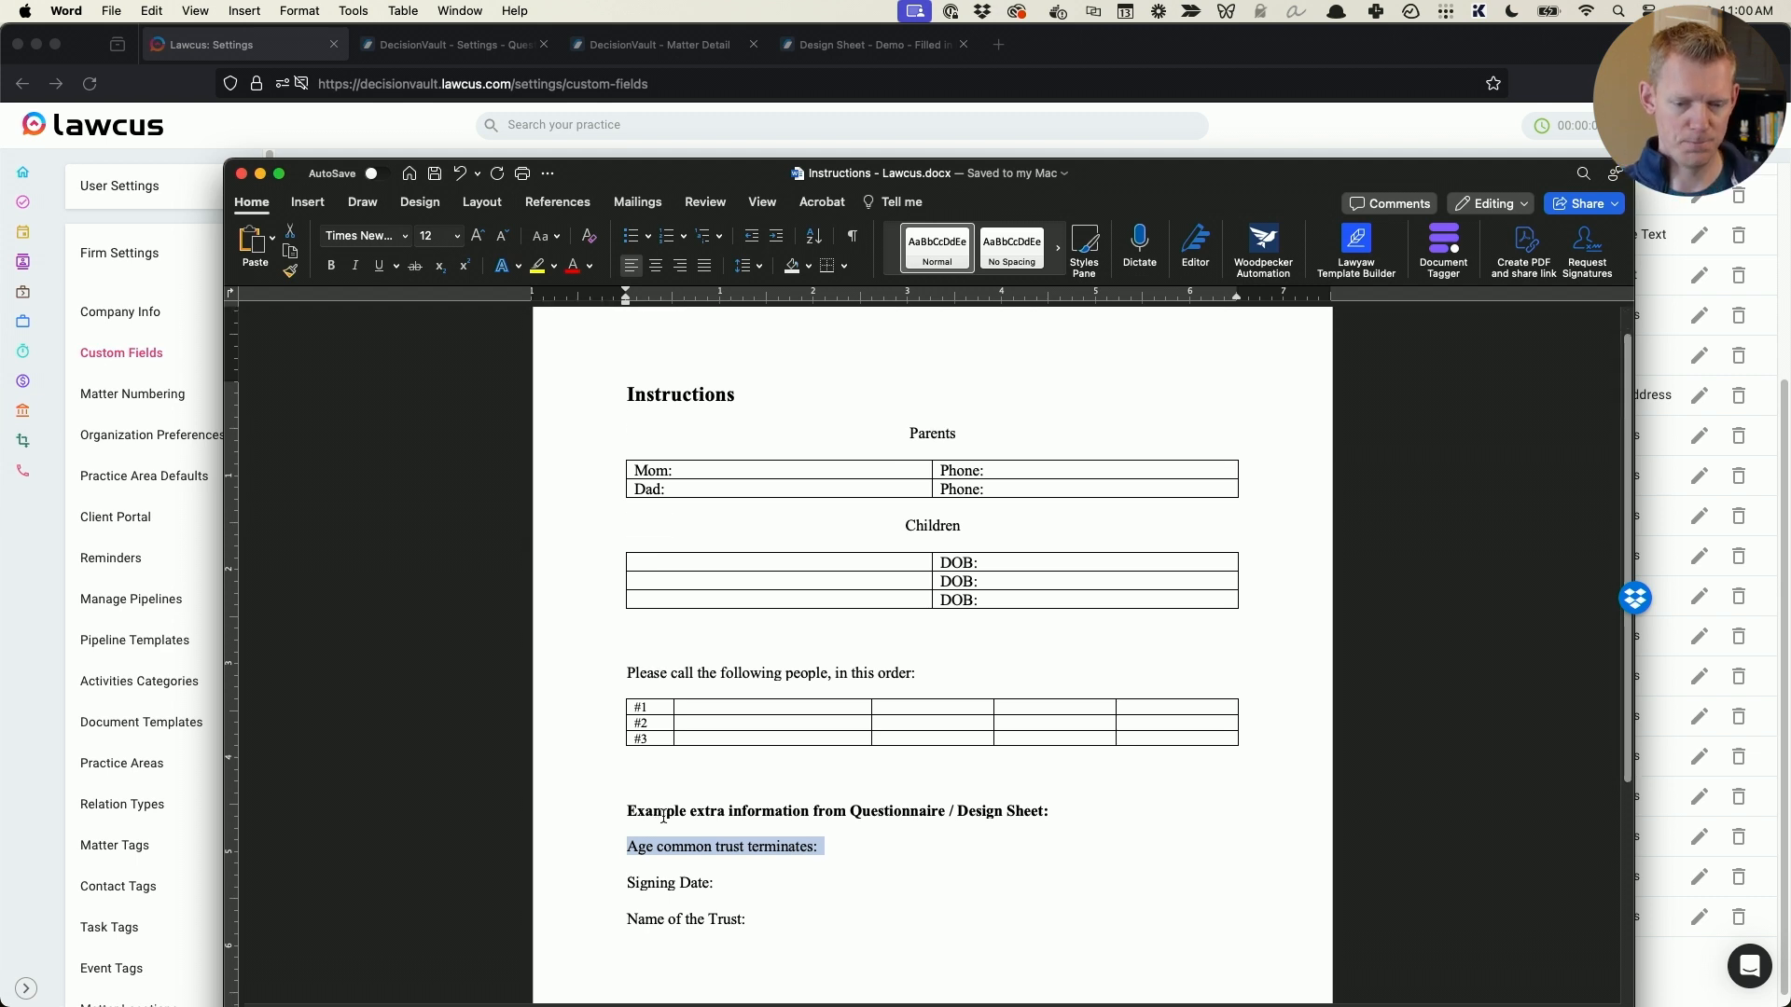
# - Return to the Lawcus matter custom fields and locate the Signing Date field
pyautogui.press('super+Tab')
pyautogui.scroll(5, 392, 513)
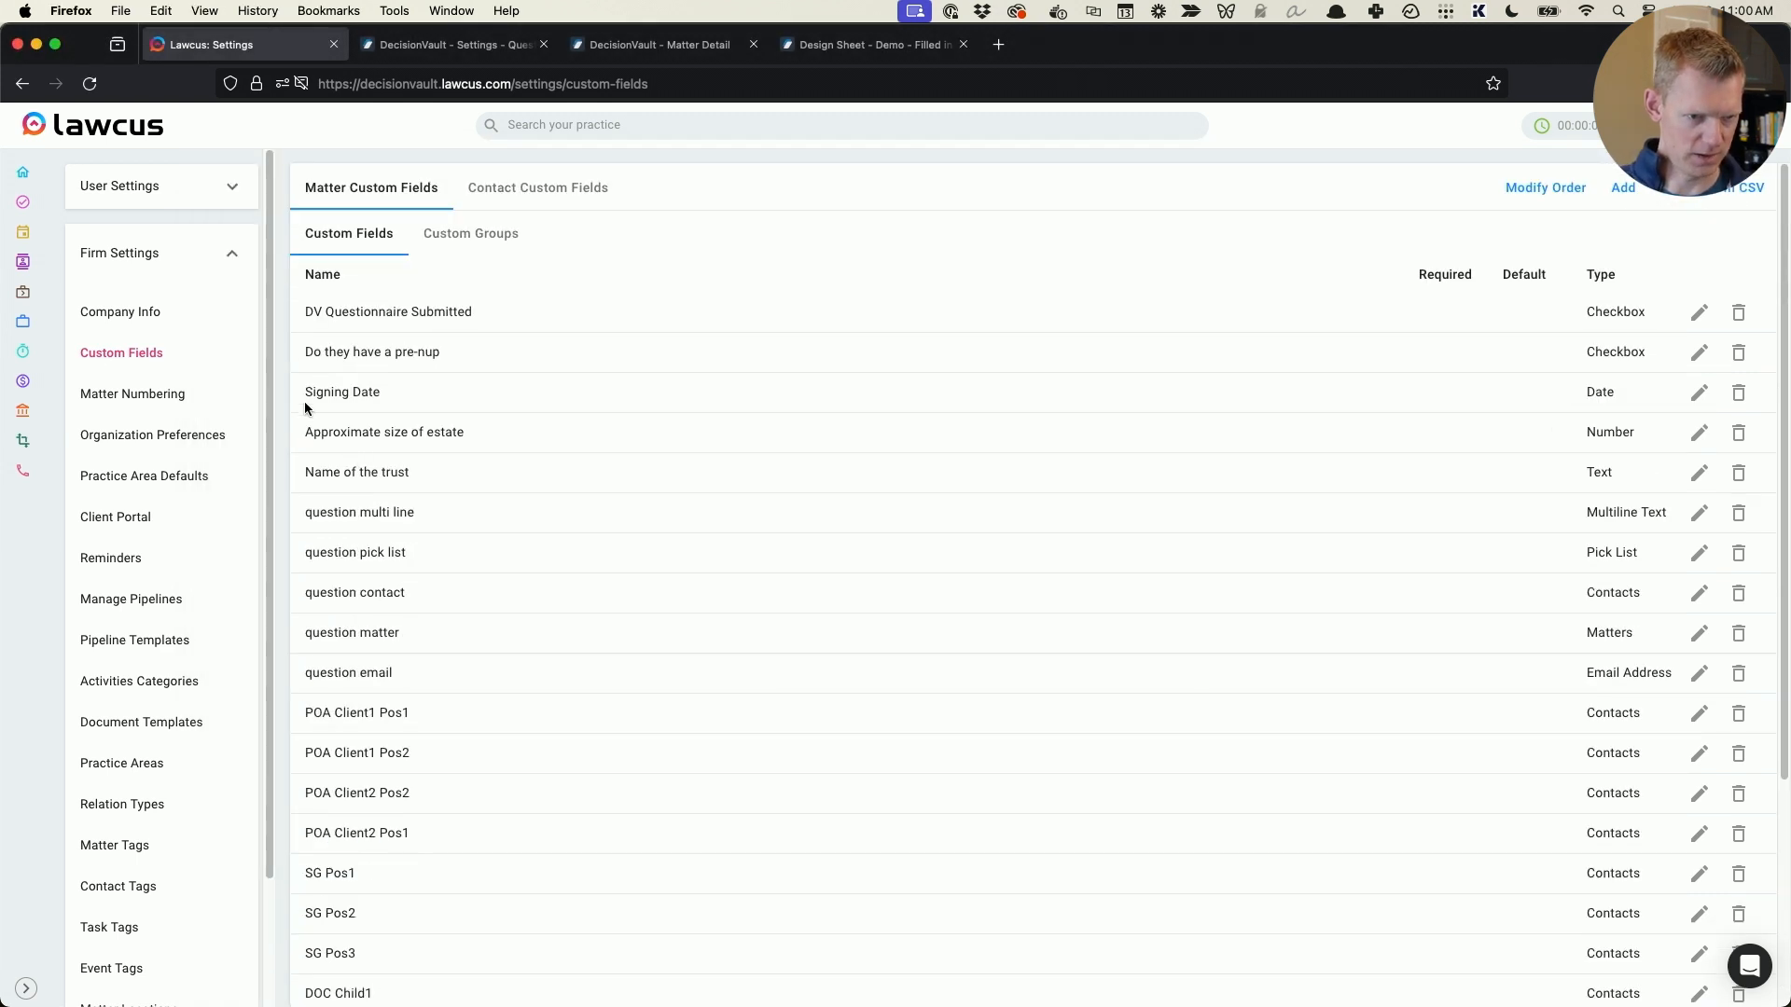
pyautogui.moveTo(299, 392); pyautogui.dragTo(490, 392)
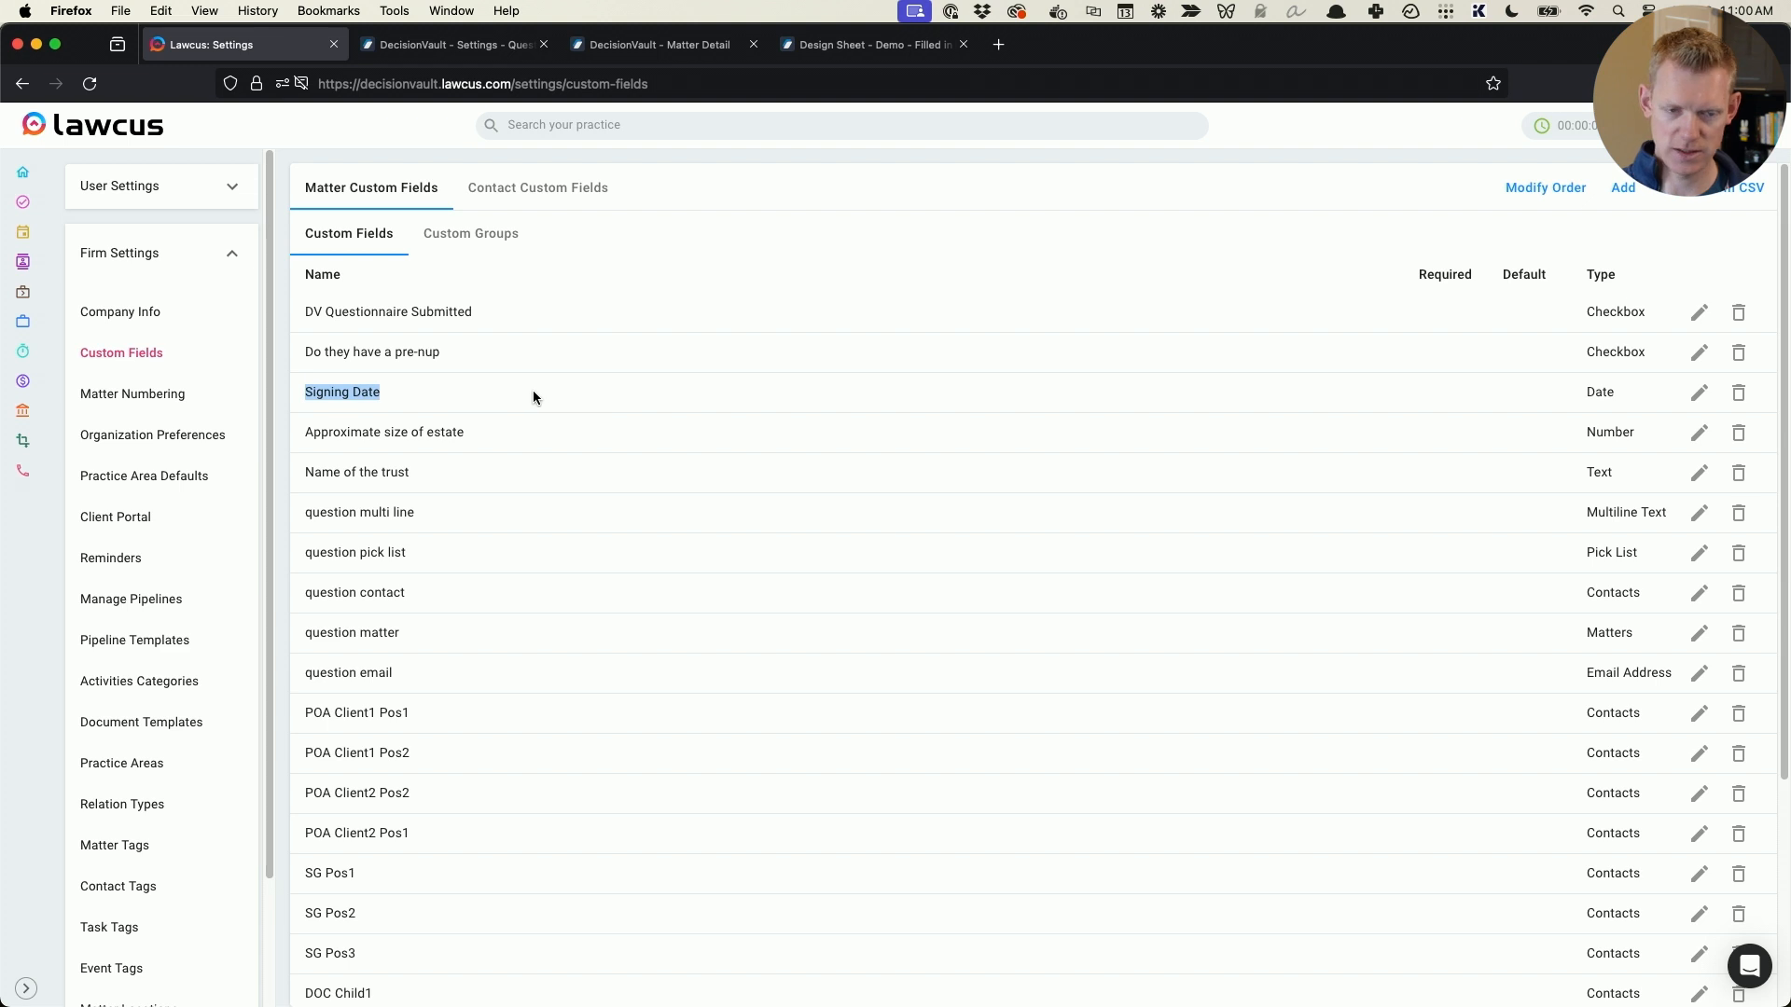
# - Locate the Name of the trust field and check the matter custom fields list for a trust termination age field
pyautogui.moveTo(304, 472); pyautogui.dragTo(520, 473)
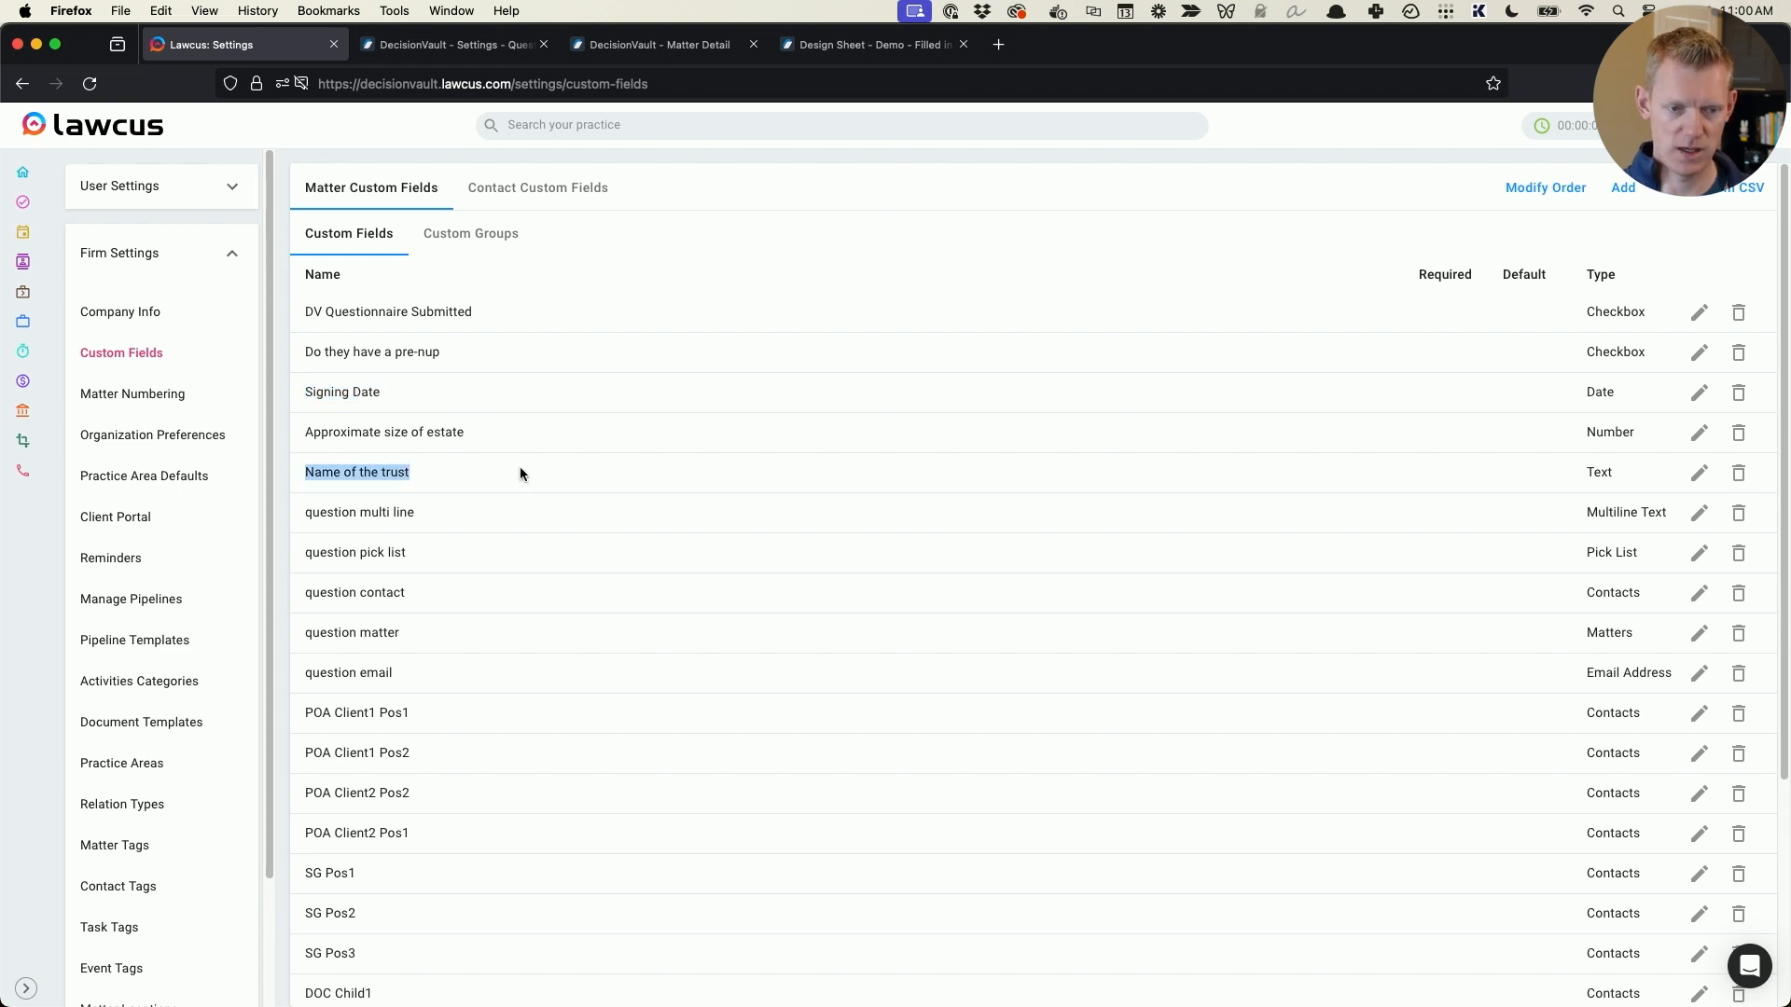
pyautogui.click(438, 472)
pyautogui.scroll(-5, 444, 474)
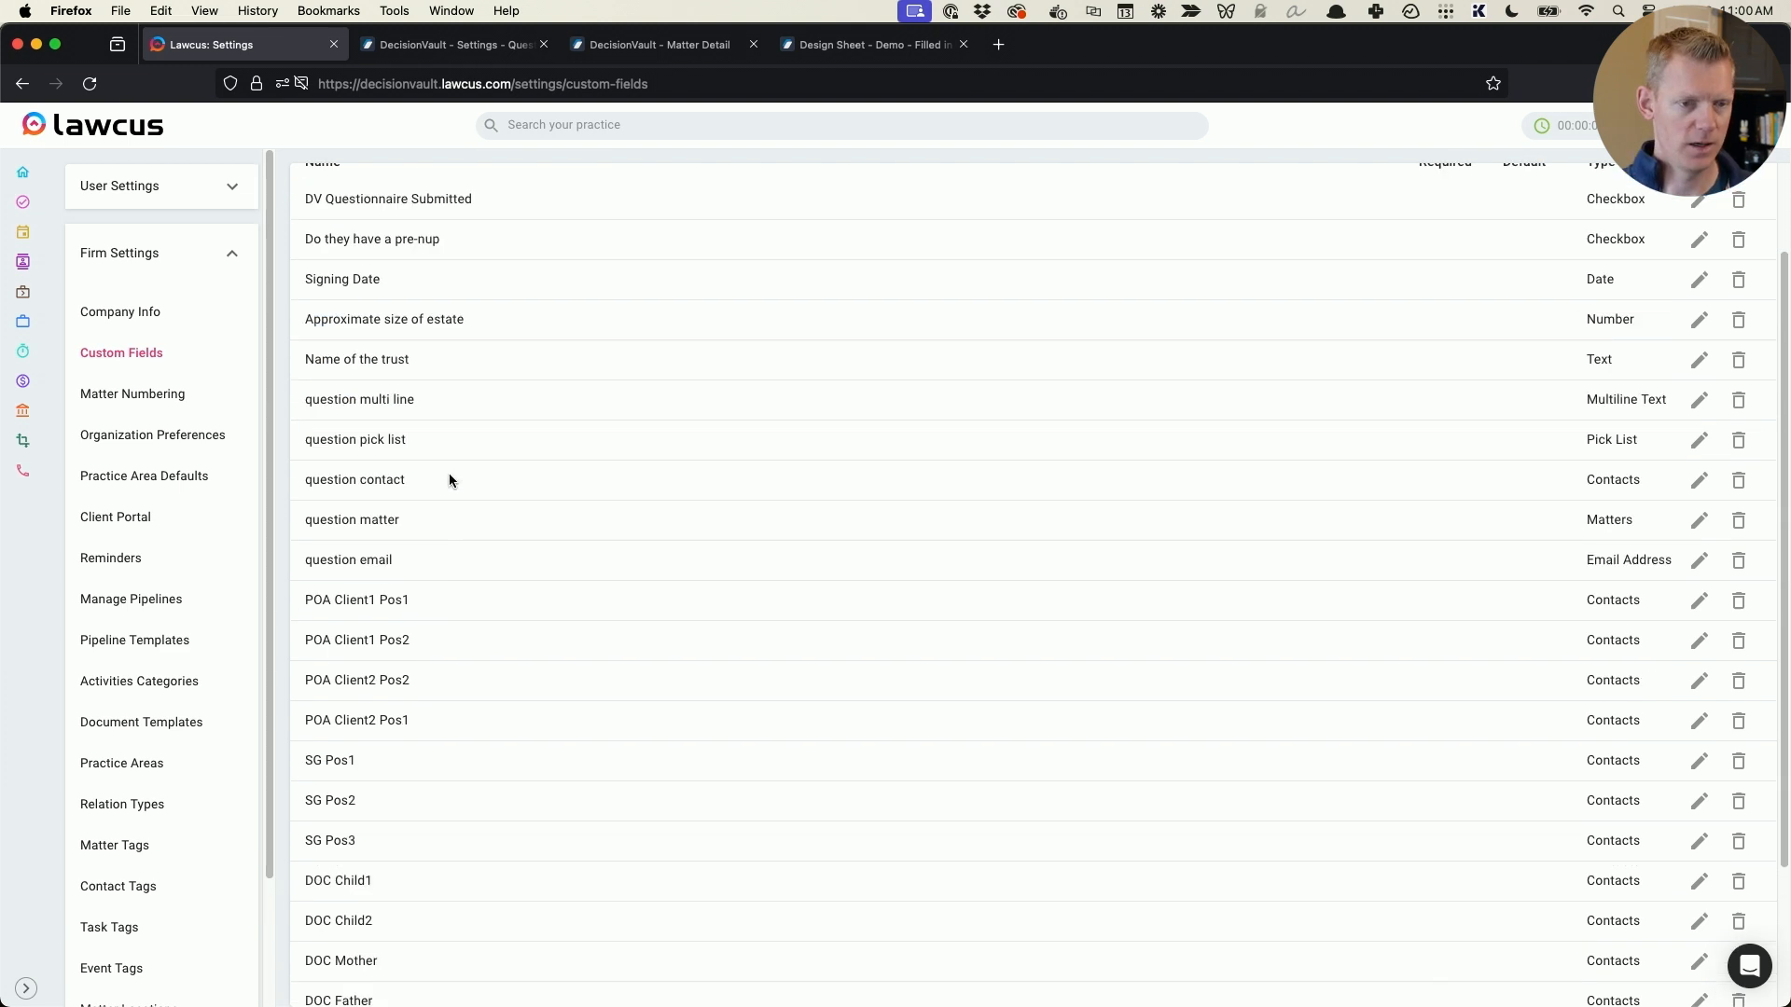
pyautogui.scroll(5, 408, 773)
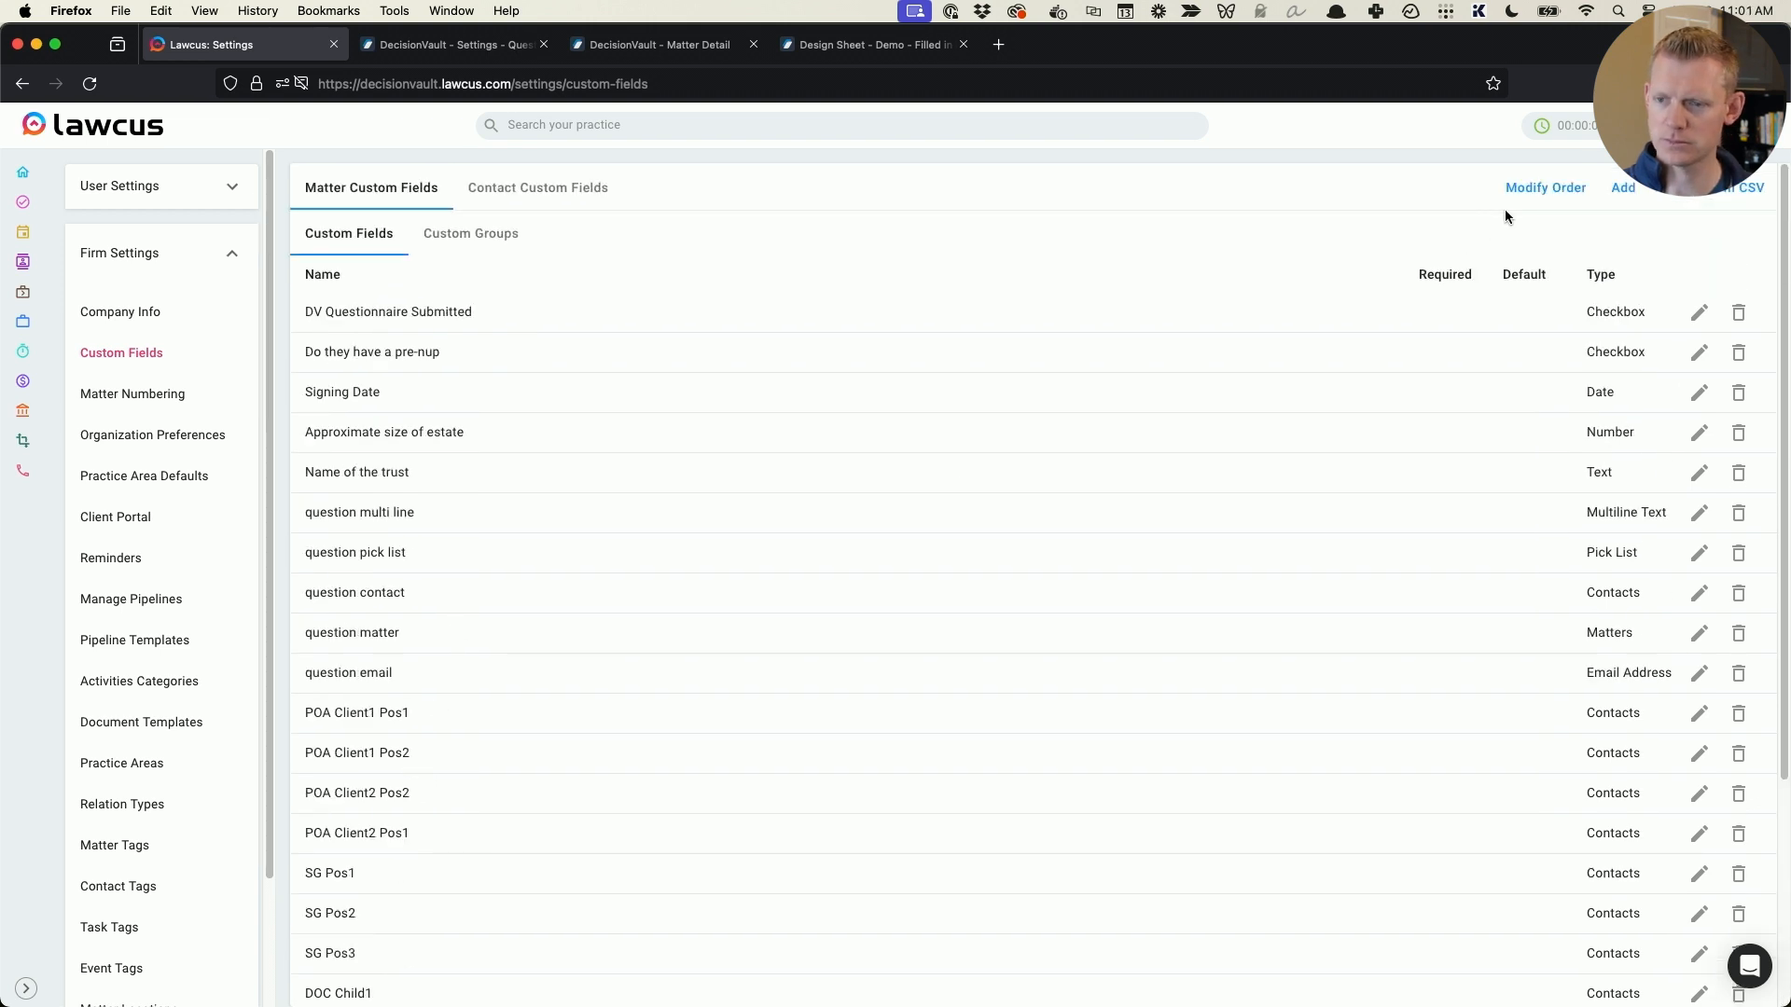
# - Create a matter custom field named Common Trust Termination Age with type Number and check it in the list
pyautogui.click(1623, 187)
pyautogui.click(652, 345)
pyautogui.write('Common Trust ')
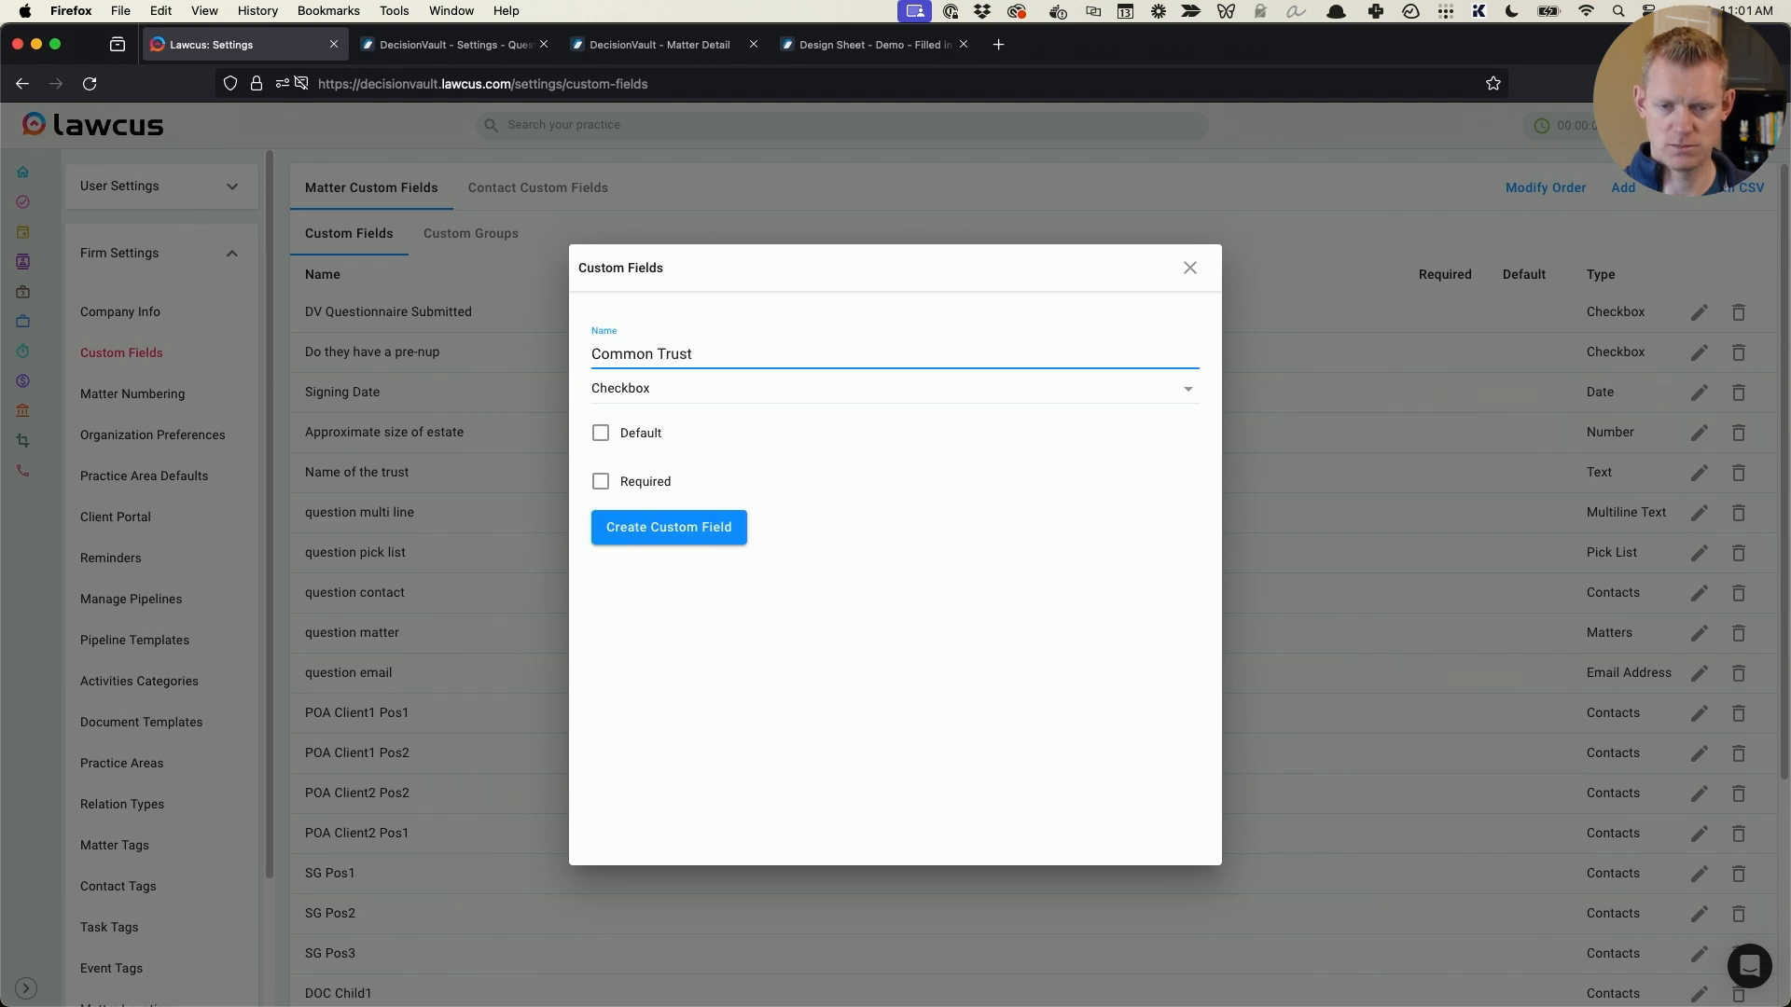
pyautogui.write('A')
pyautogui.press('BackSpace')
pyautogui.write('Terminta')
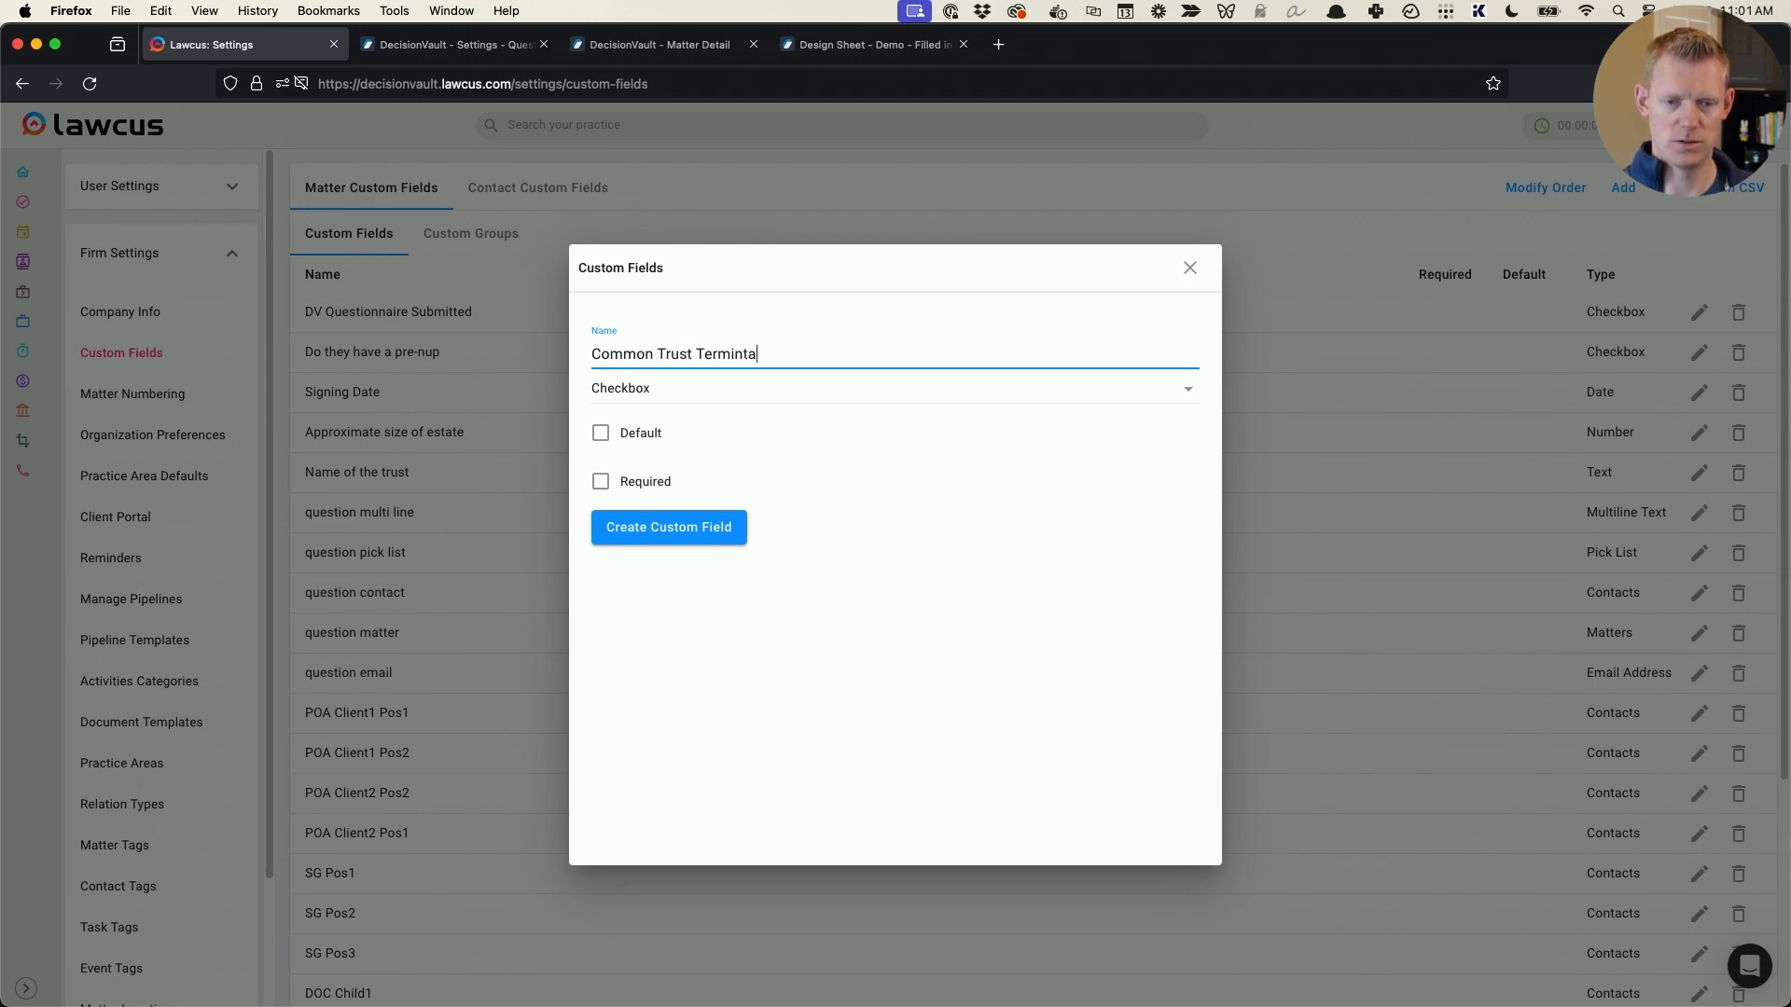
pyautogui.press('BackSpace')
pyautogui.press('BackSpace')
pyautogui.write('ation')
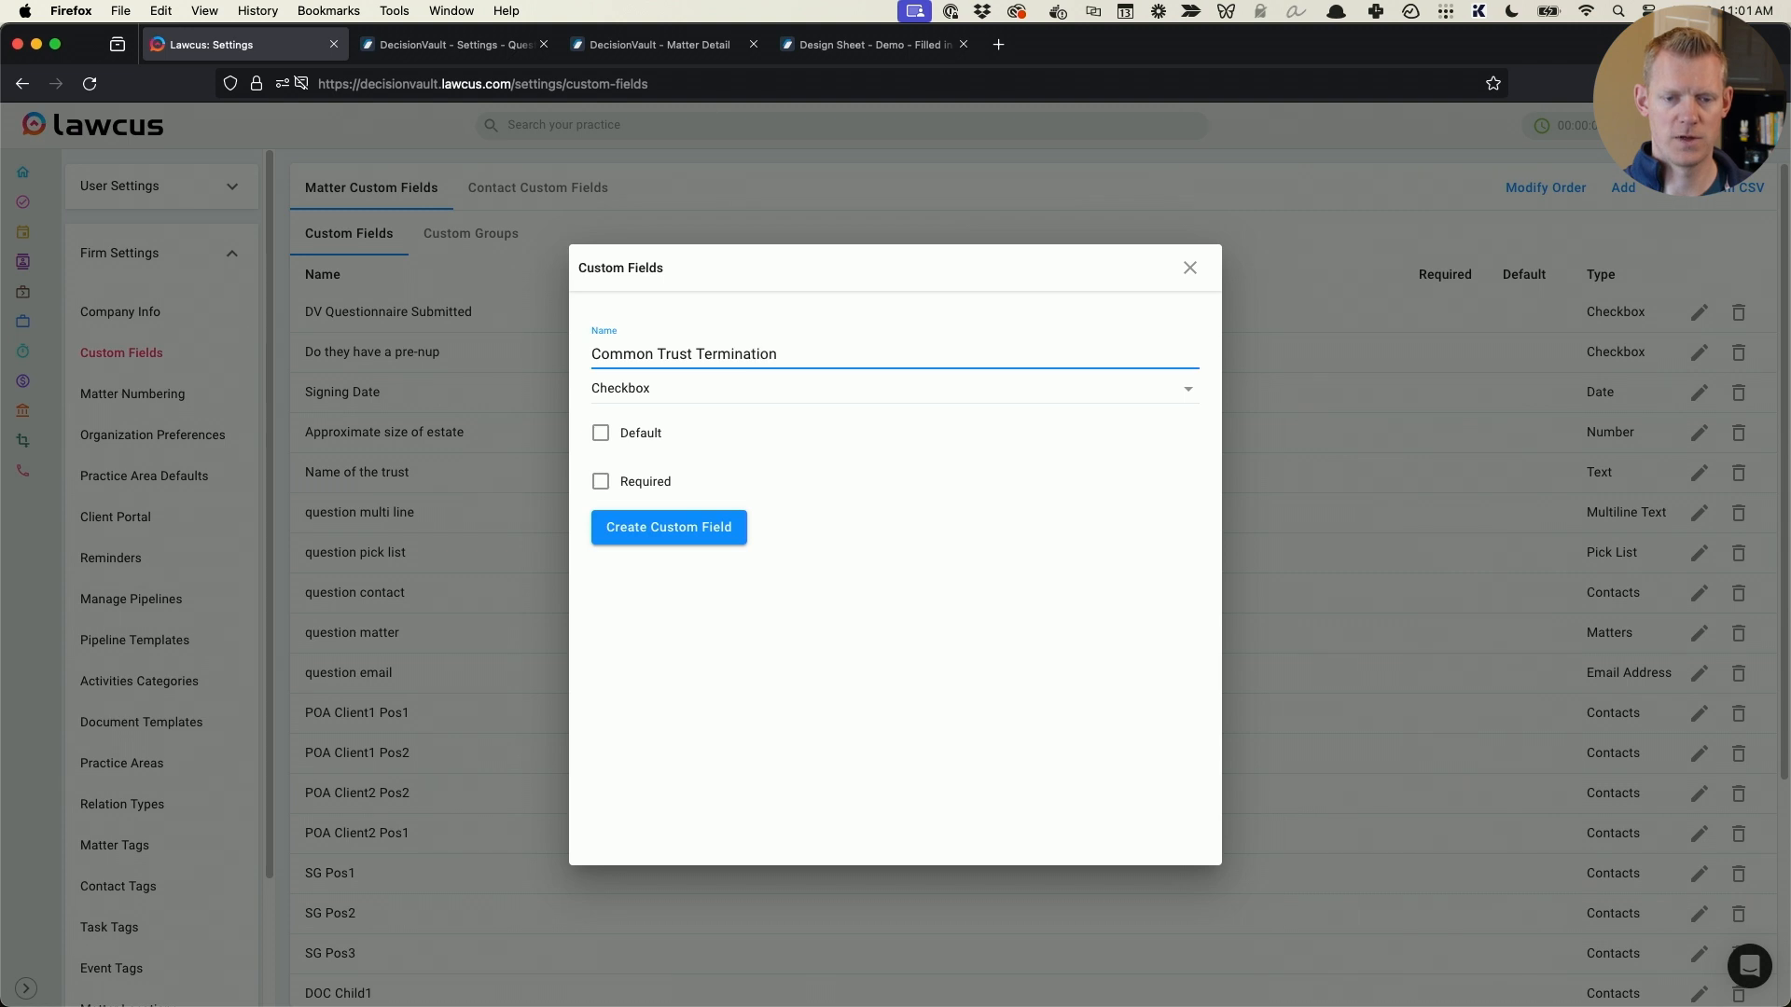
pyautogui.write(' Age')
pyautogui.click(871, 382)
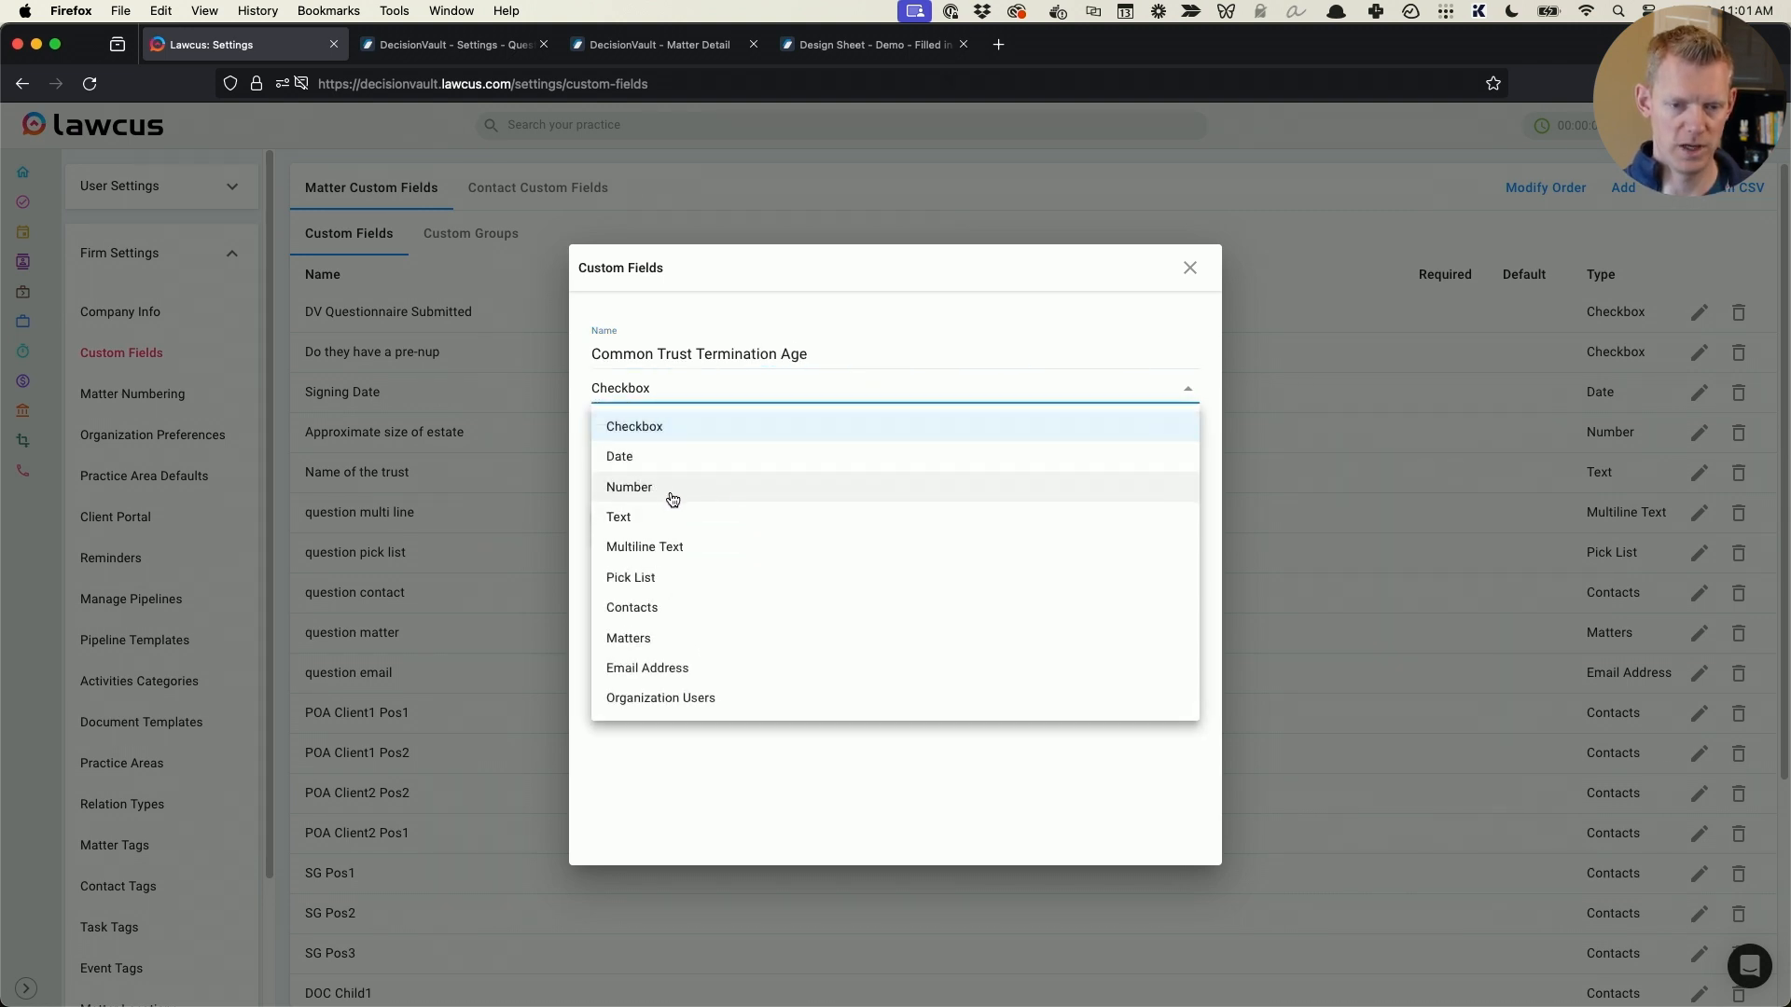
pyautogui.click(672, 487)
pyautogui.click(705, 524)
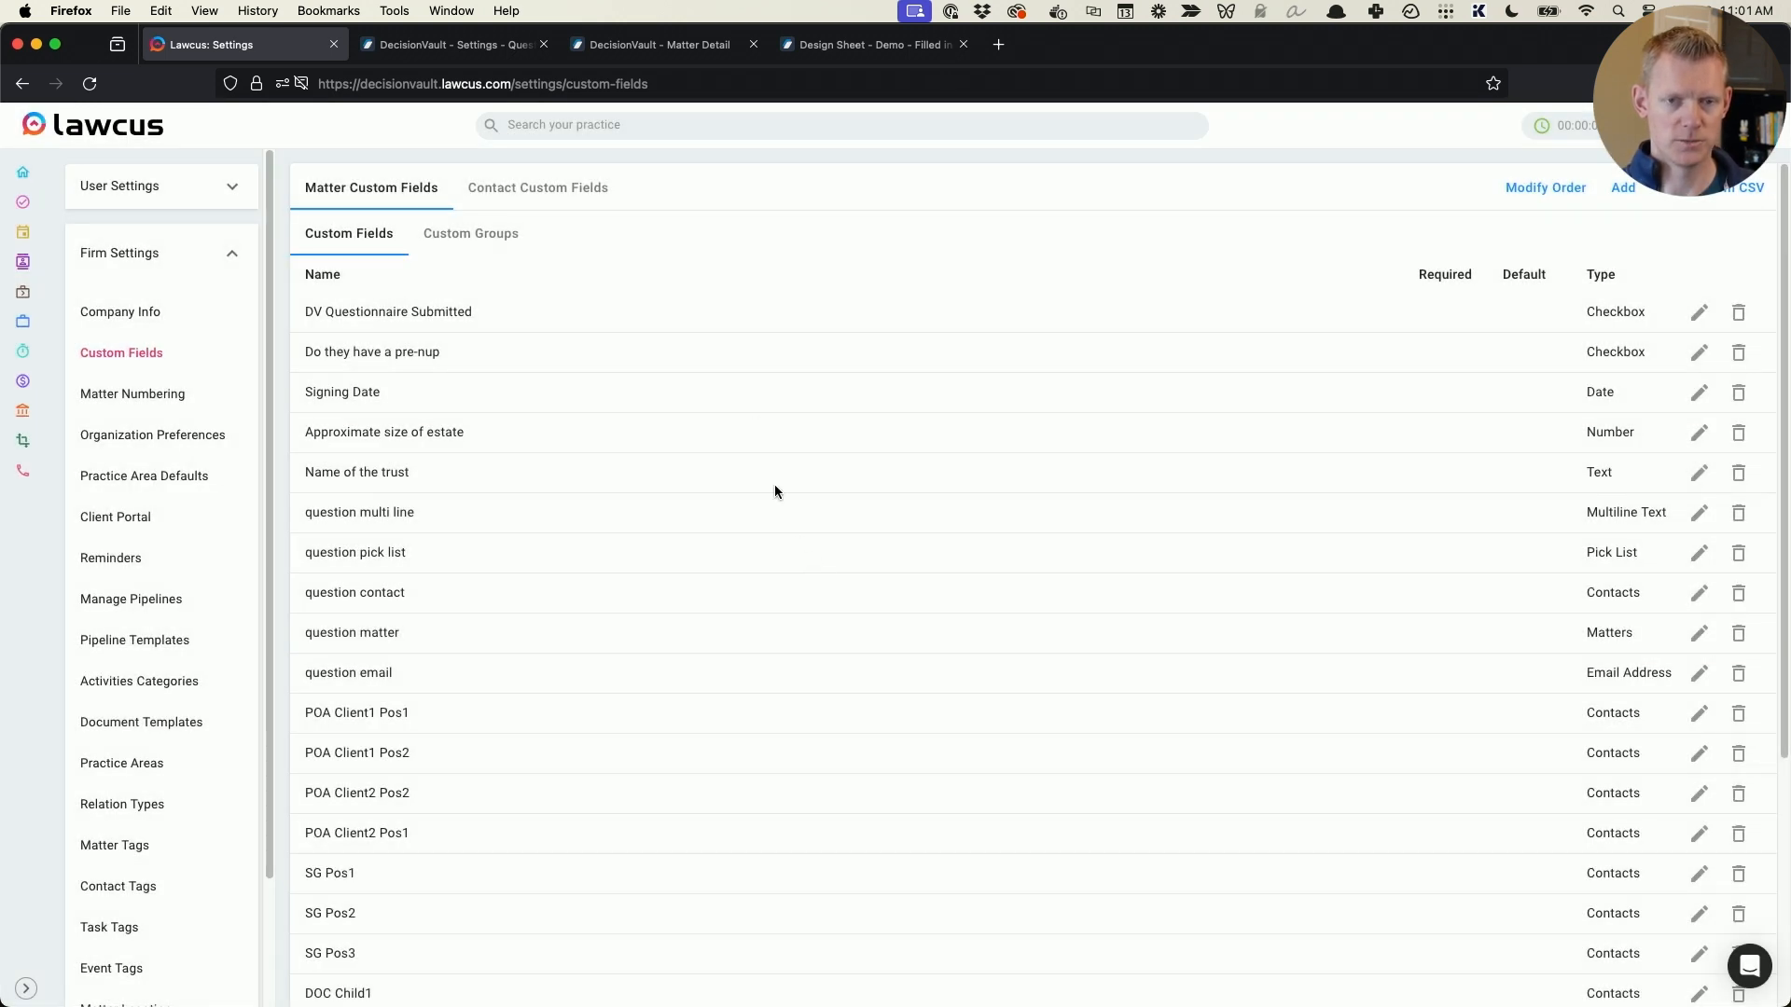
pyautogui.scroll(-5, 748, 399)
pyautogui.scroll(5, 748, 399)
pyautogui.scroll(-5, 748, 399)
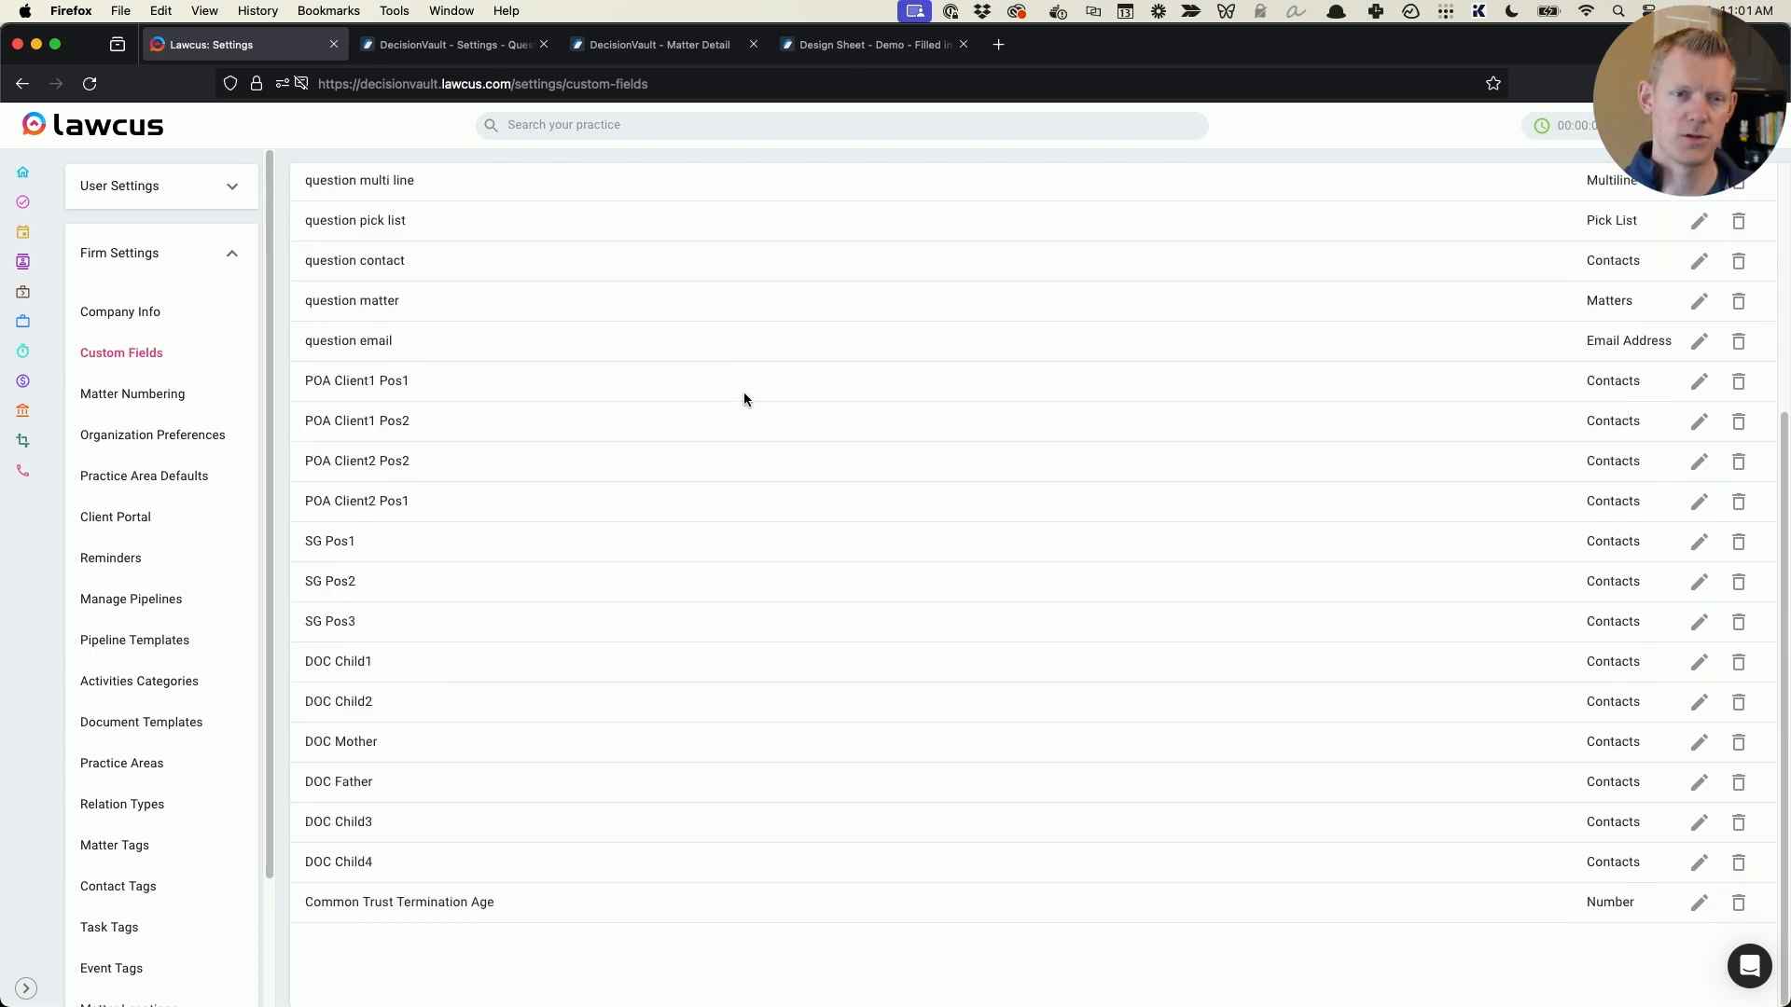
# - Switch to DecisionVault and open the role types of the Planning questionnaire under Customization
pyautogui.click(464, 49)
pyautogui.click(187, 508)
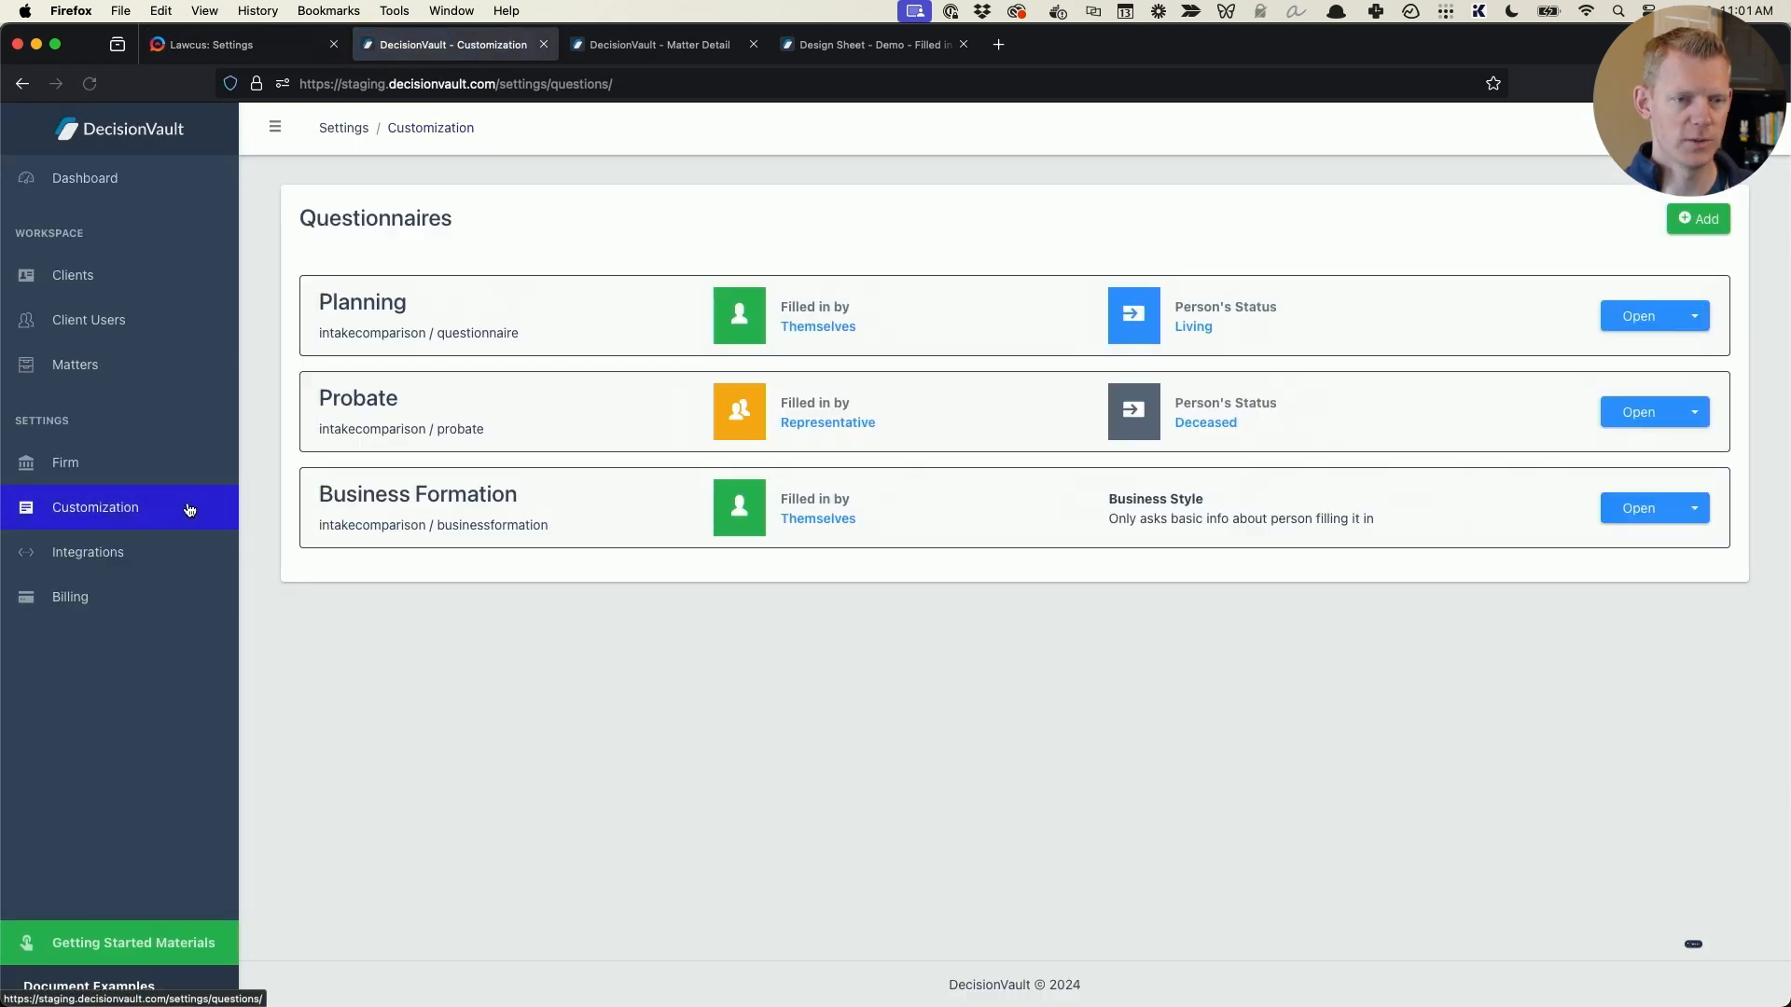
pyautogui.click(1637, 317)
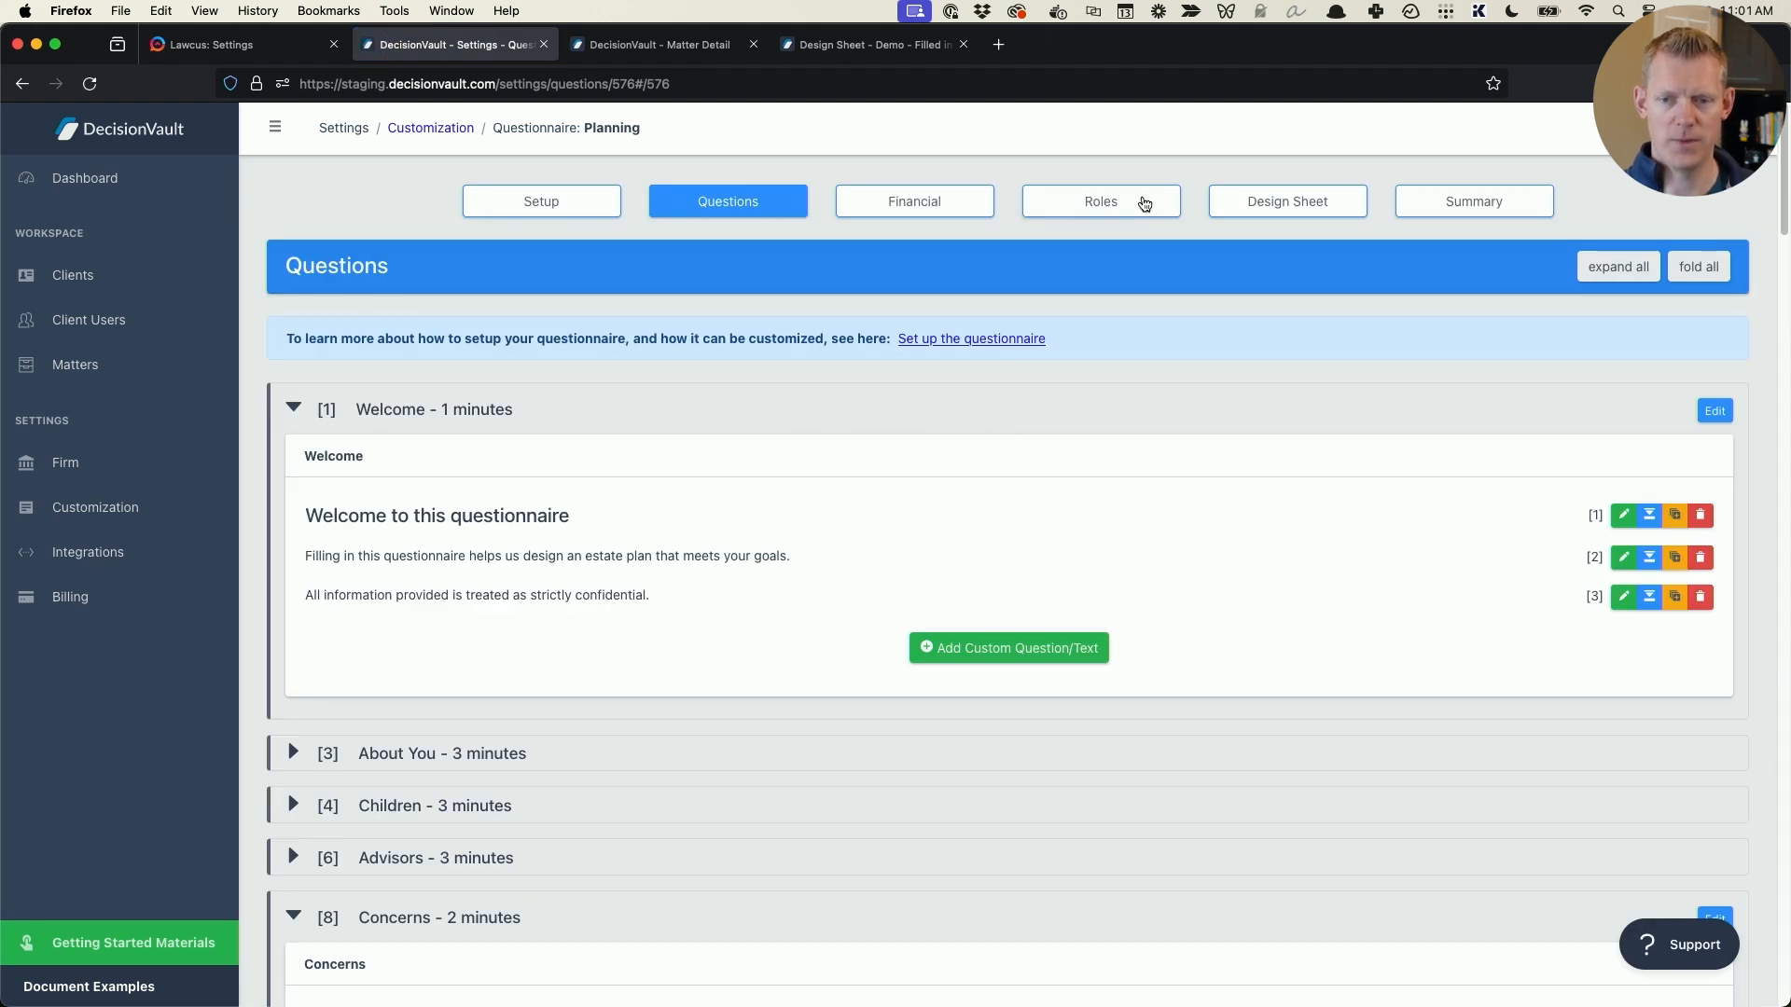
pyautogui.click(1144, 203)
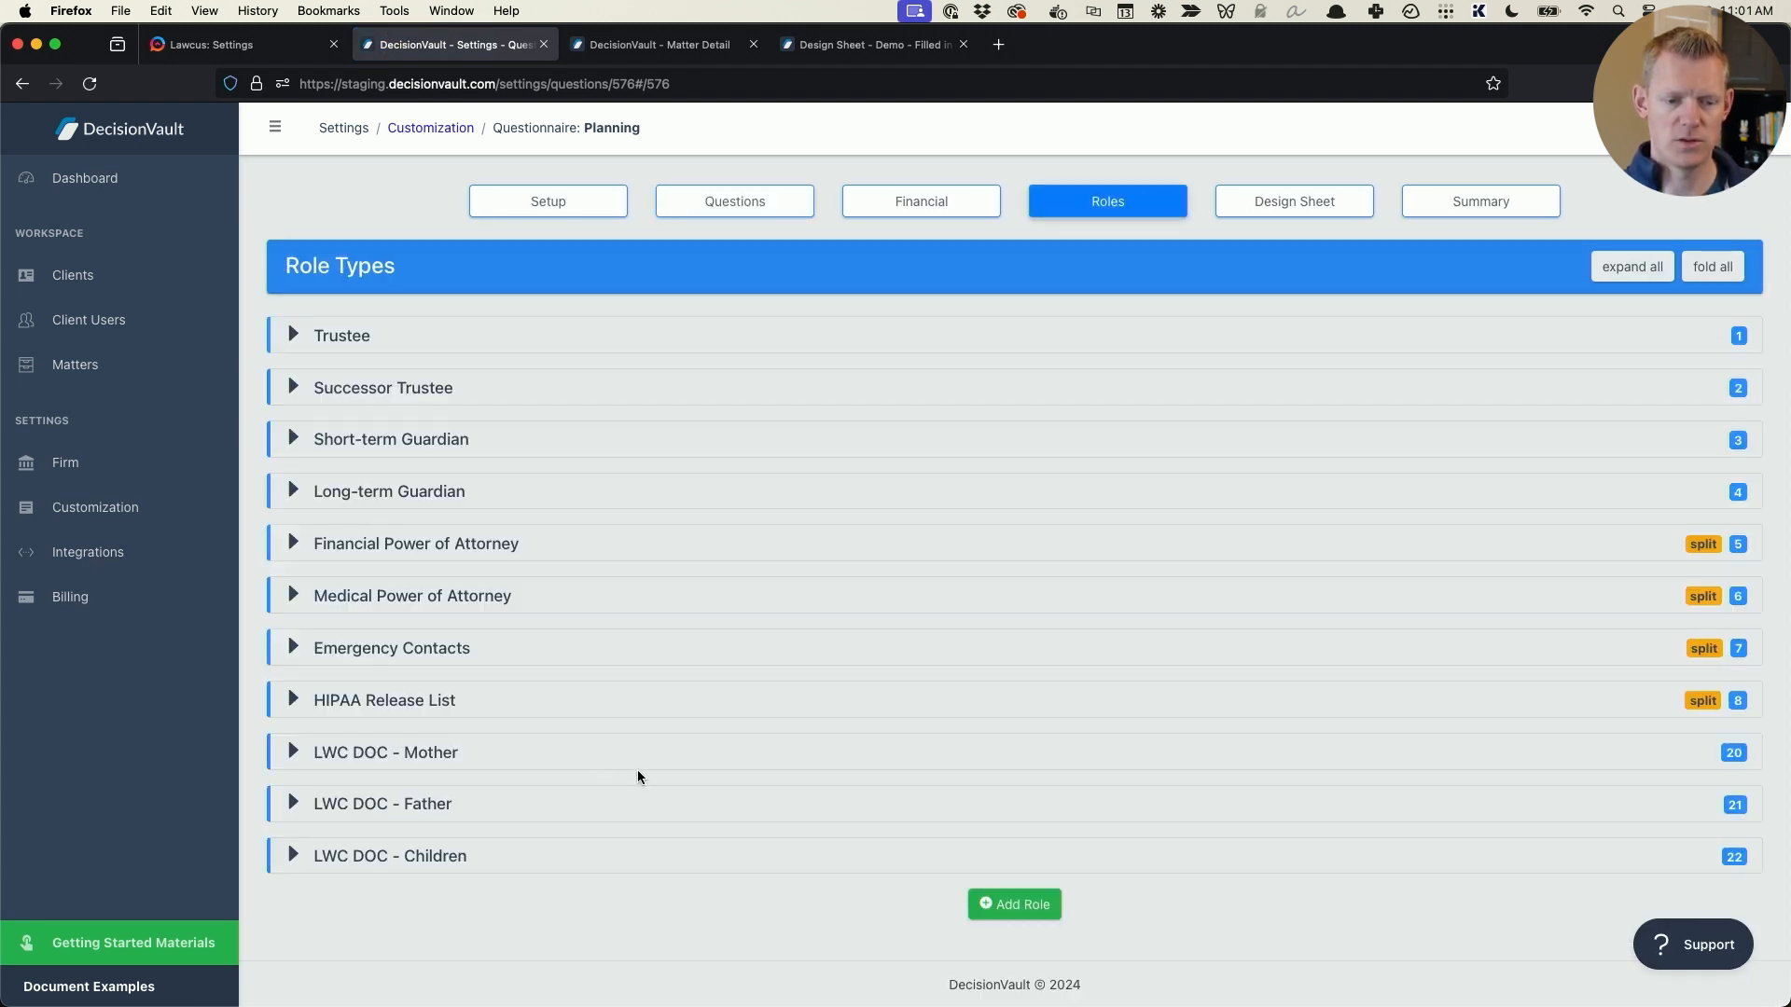
# - Expand the LWC DOC Children, Father and Mother roles, examine their settings and title prefix, and fold all roles again
pyautogui.click(440, 868)
pyautogui.click(434, 804)
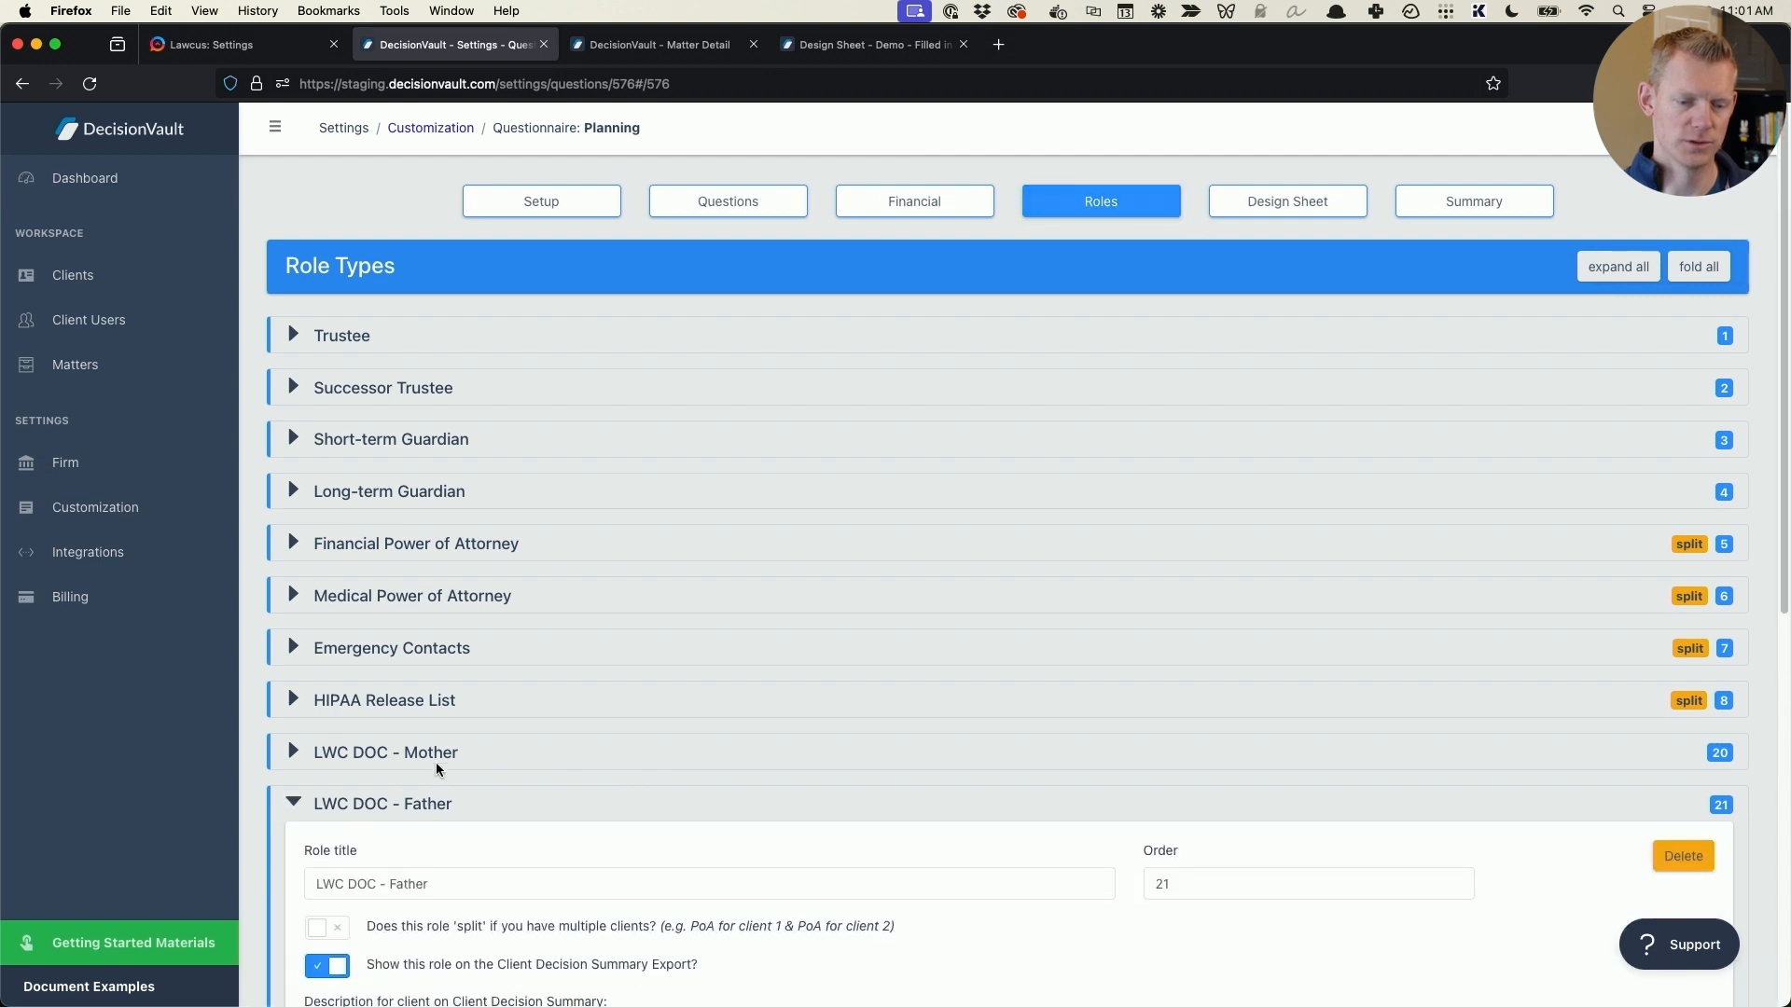
pyautogui.click(448, 751)
pyautogui.scroll(-5, 638, 702)
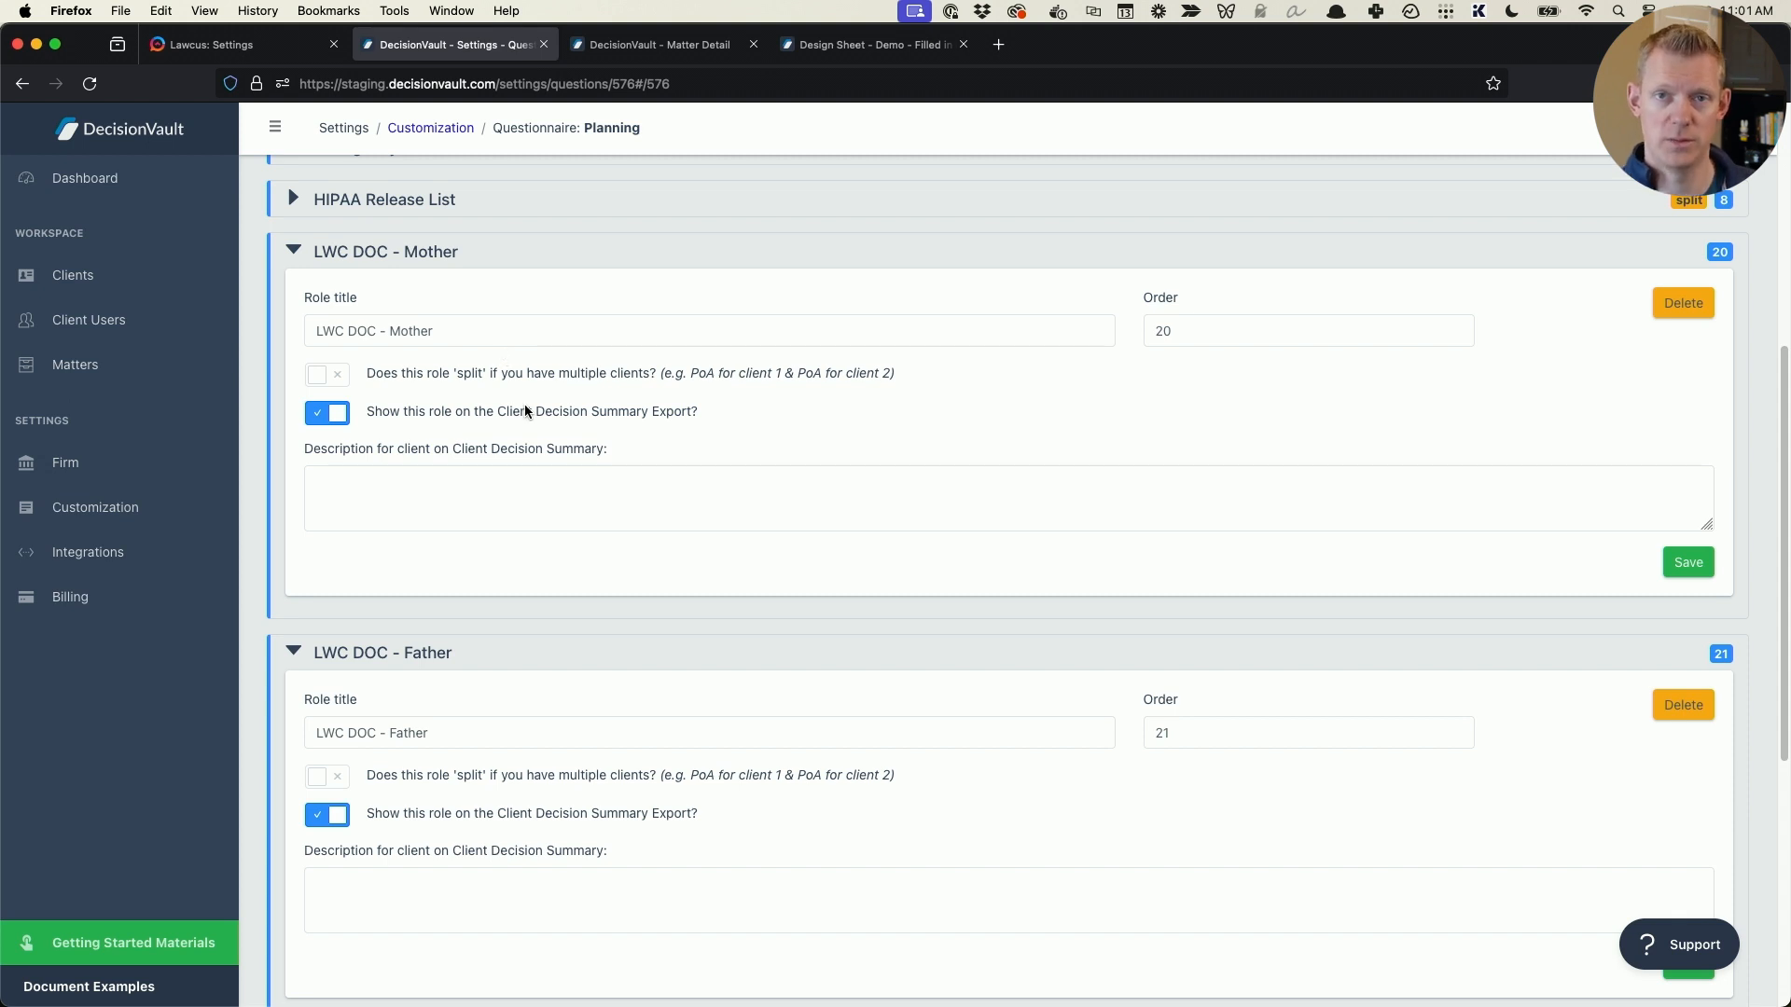
pyautogui.scroll(-3, 525, 411)
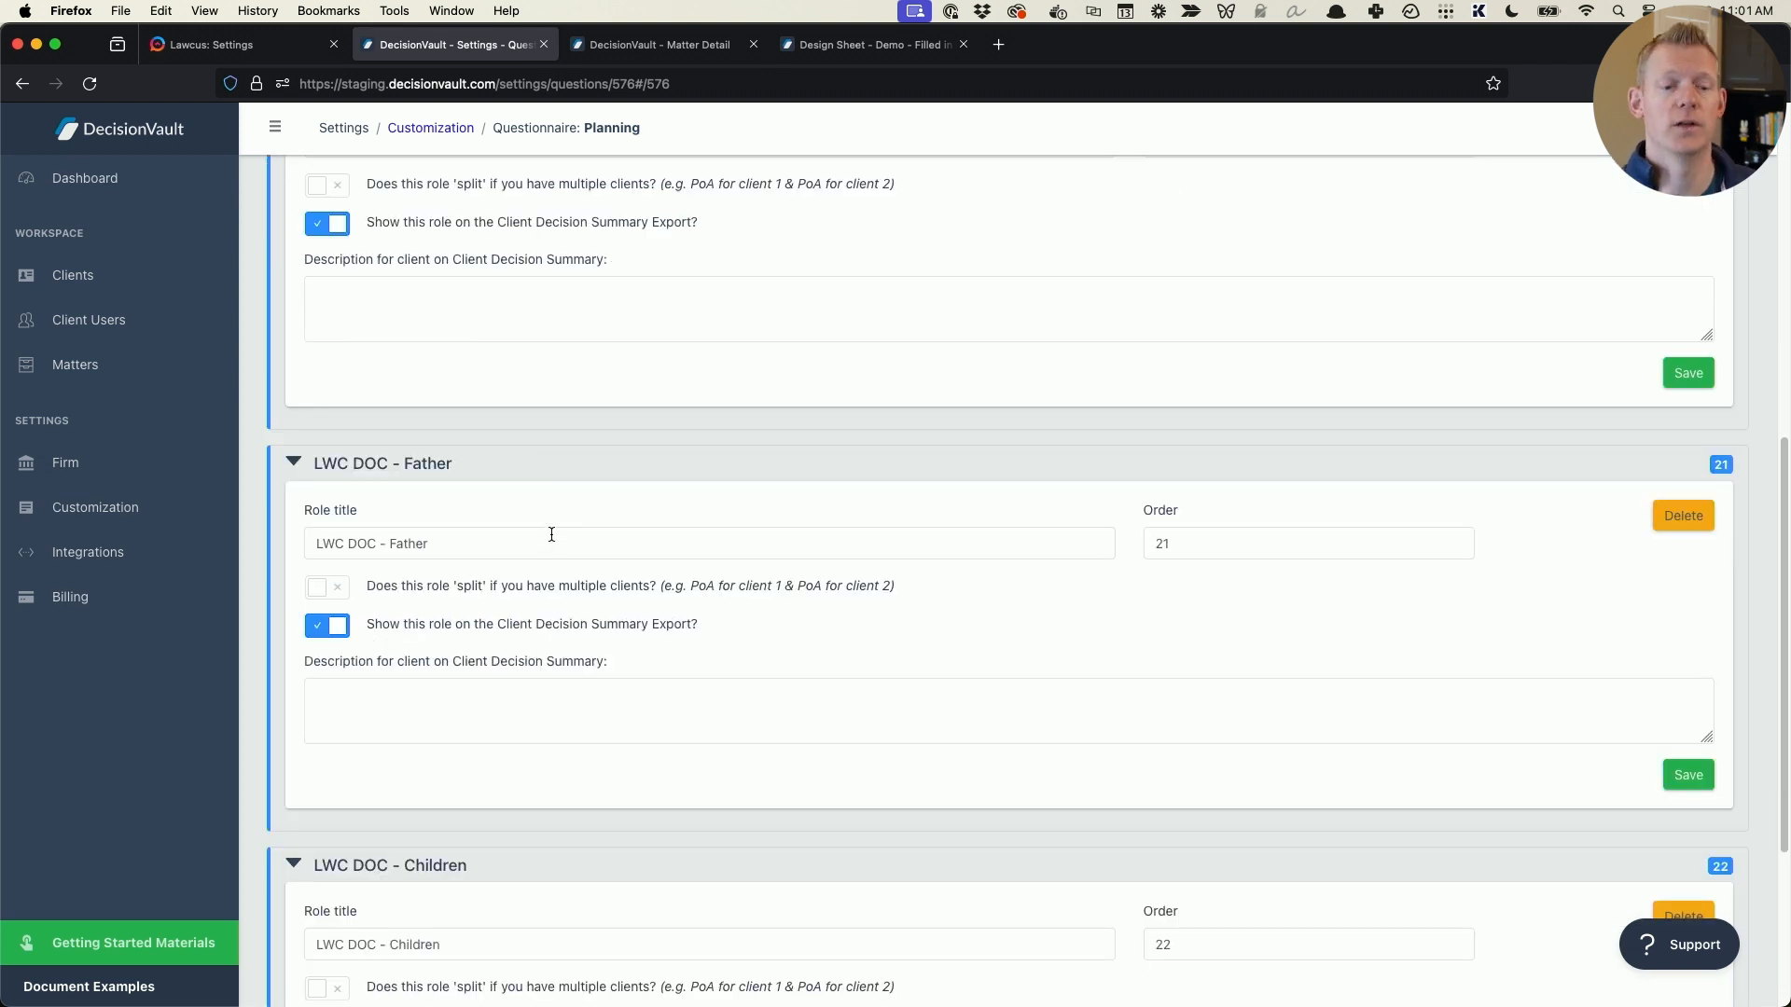
pyautogui.scroll(-5, 551, 535)
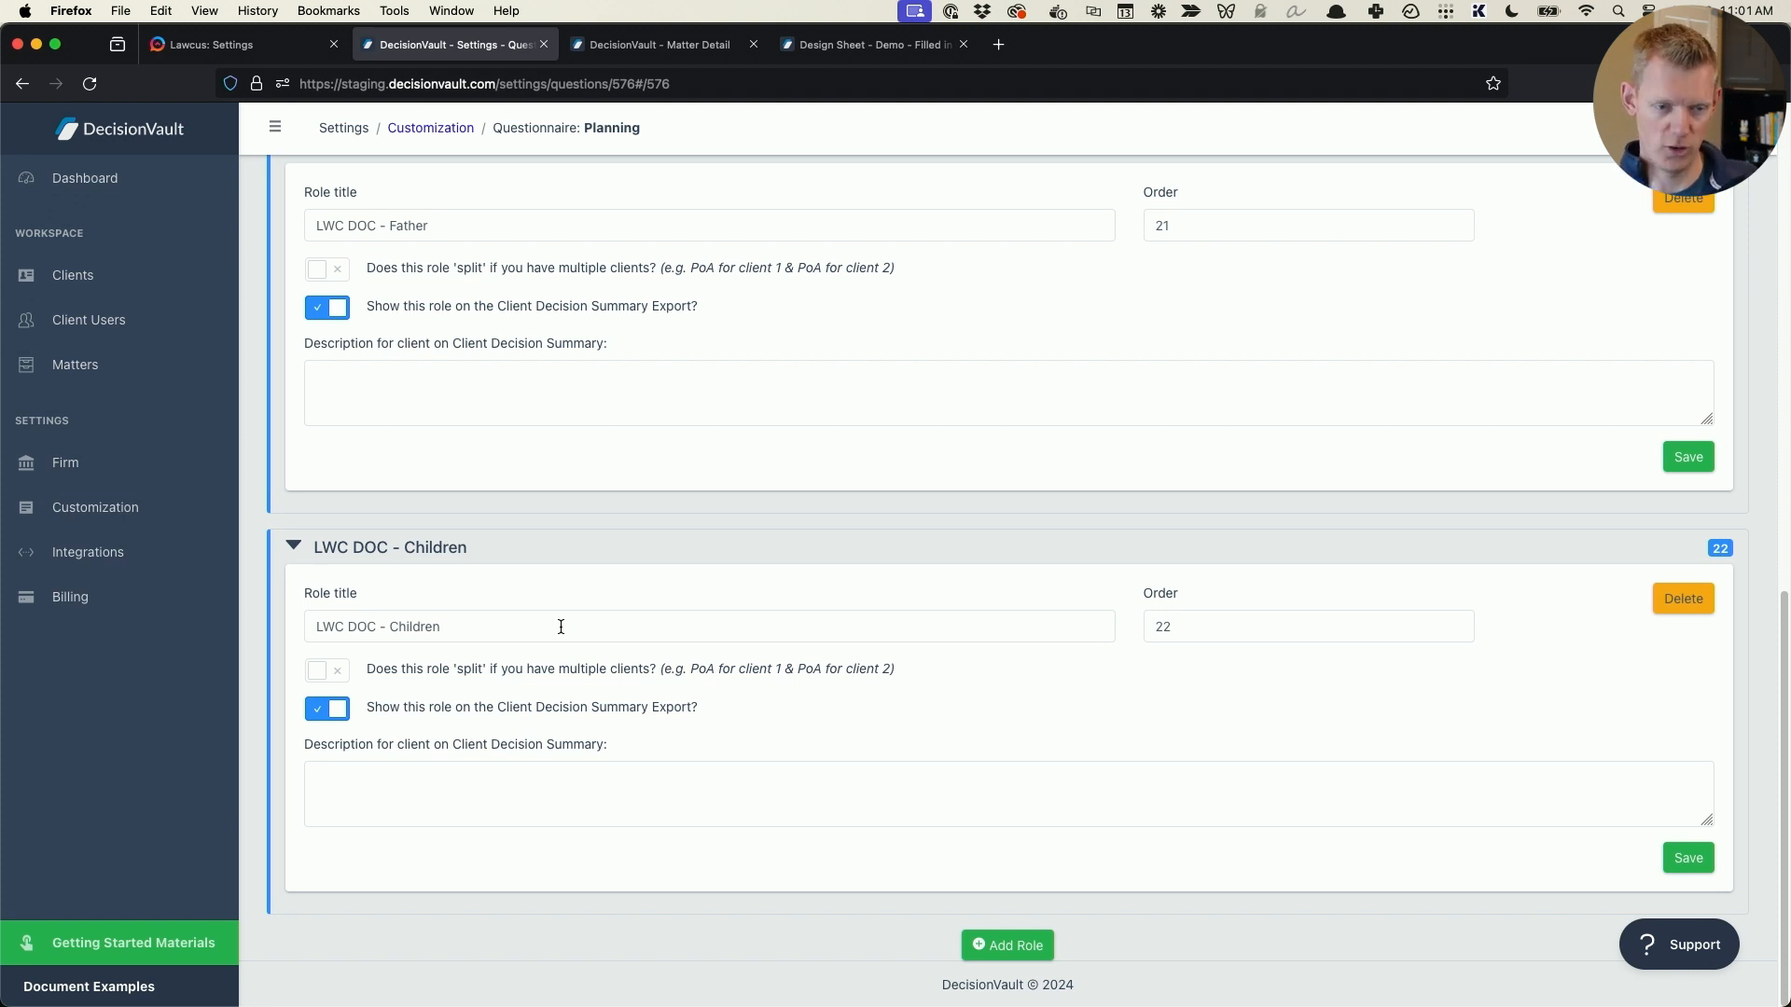
pyautogui.scroll(3, 380, 536)
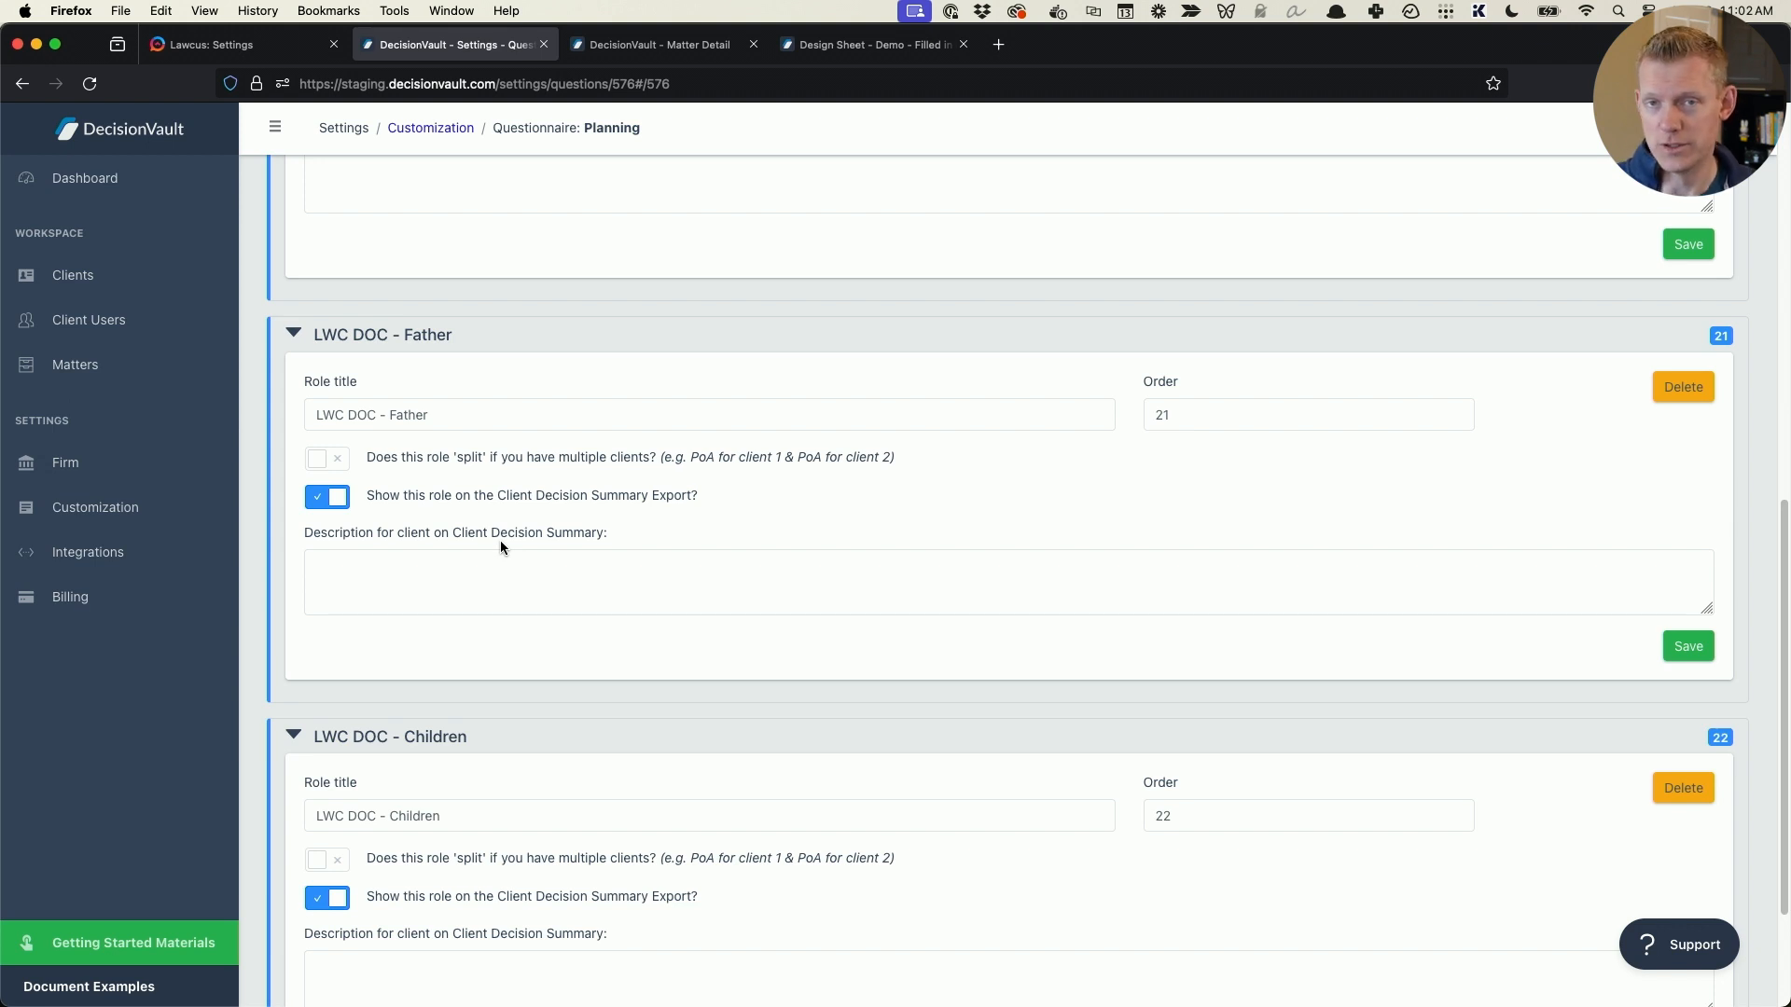
pyautogui.scroll(5, 504, 532)
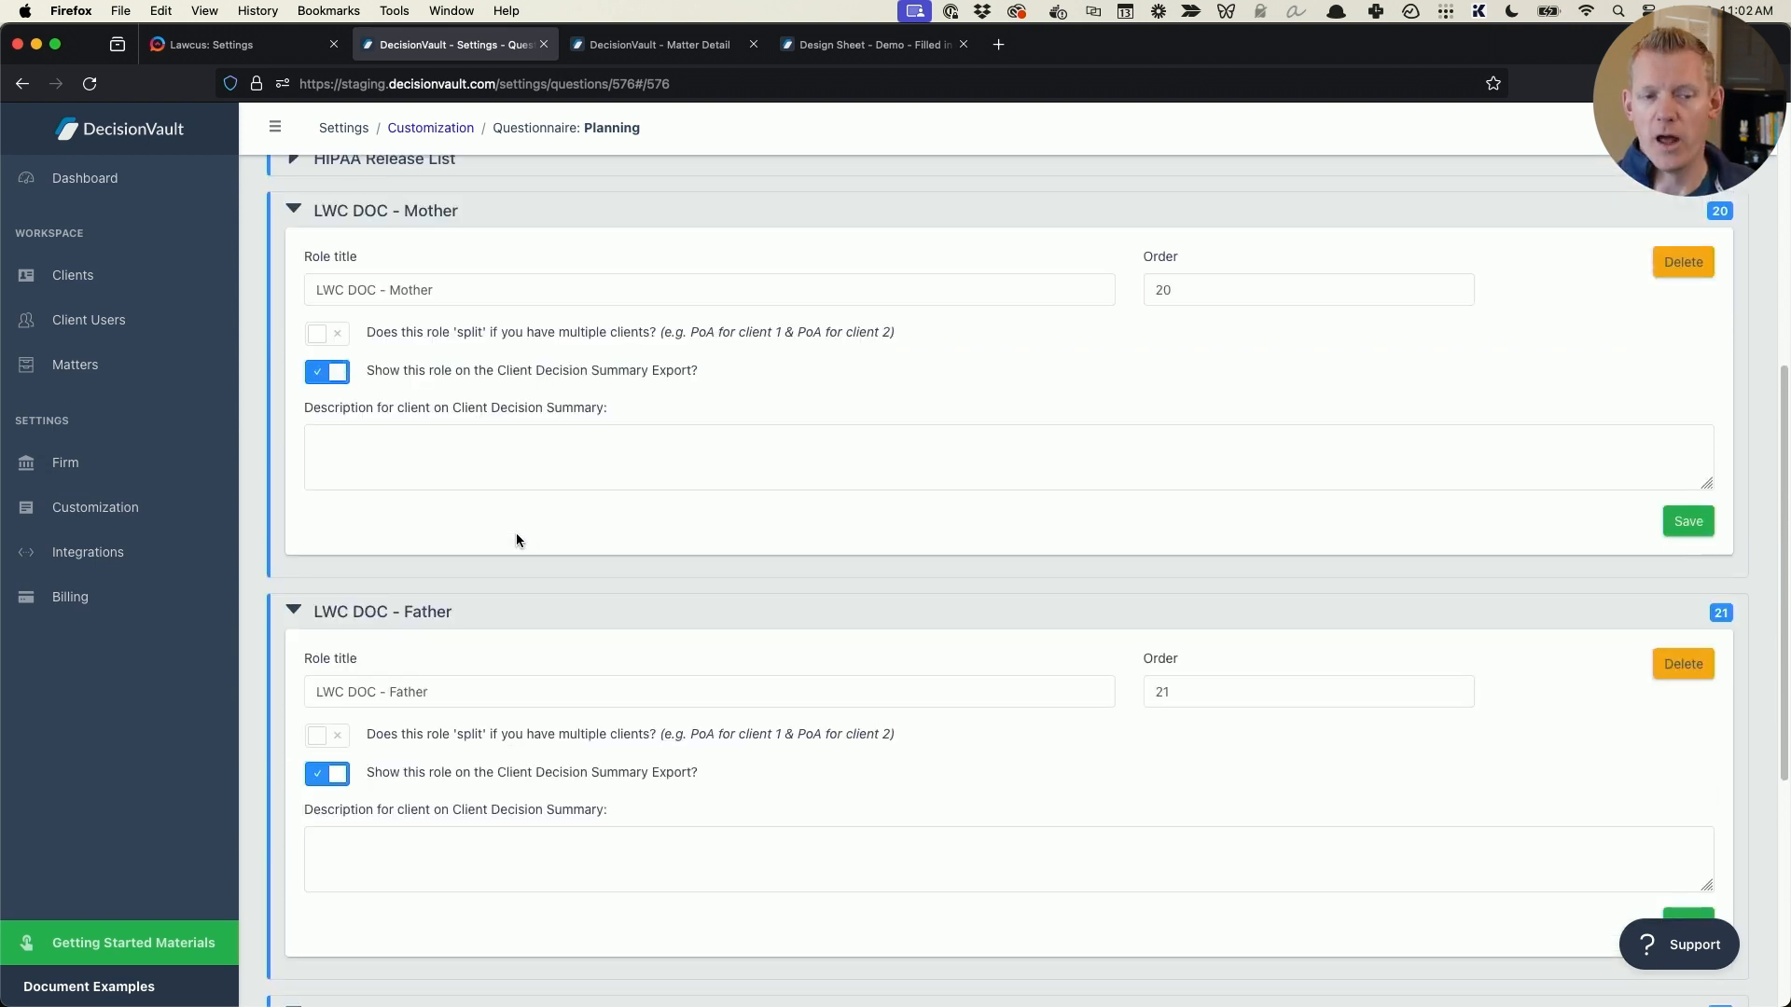
pyautogui.moveTo(375, 290); pyautogui.dragTo(287, 287)
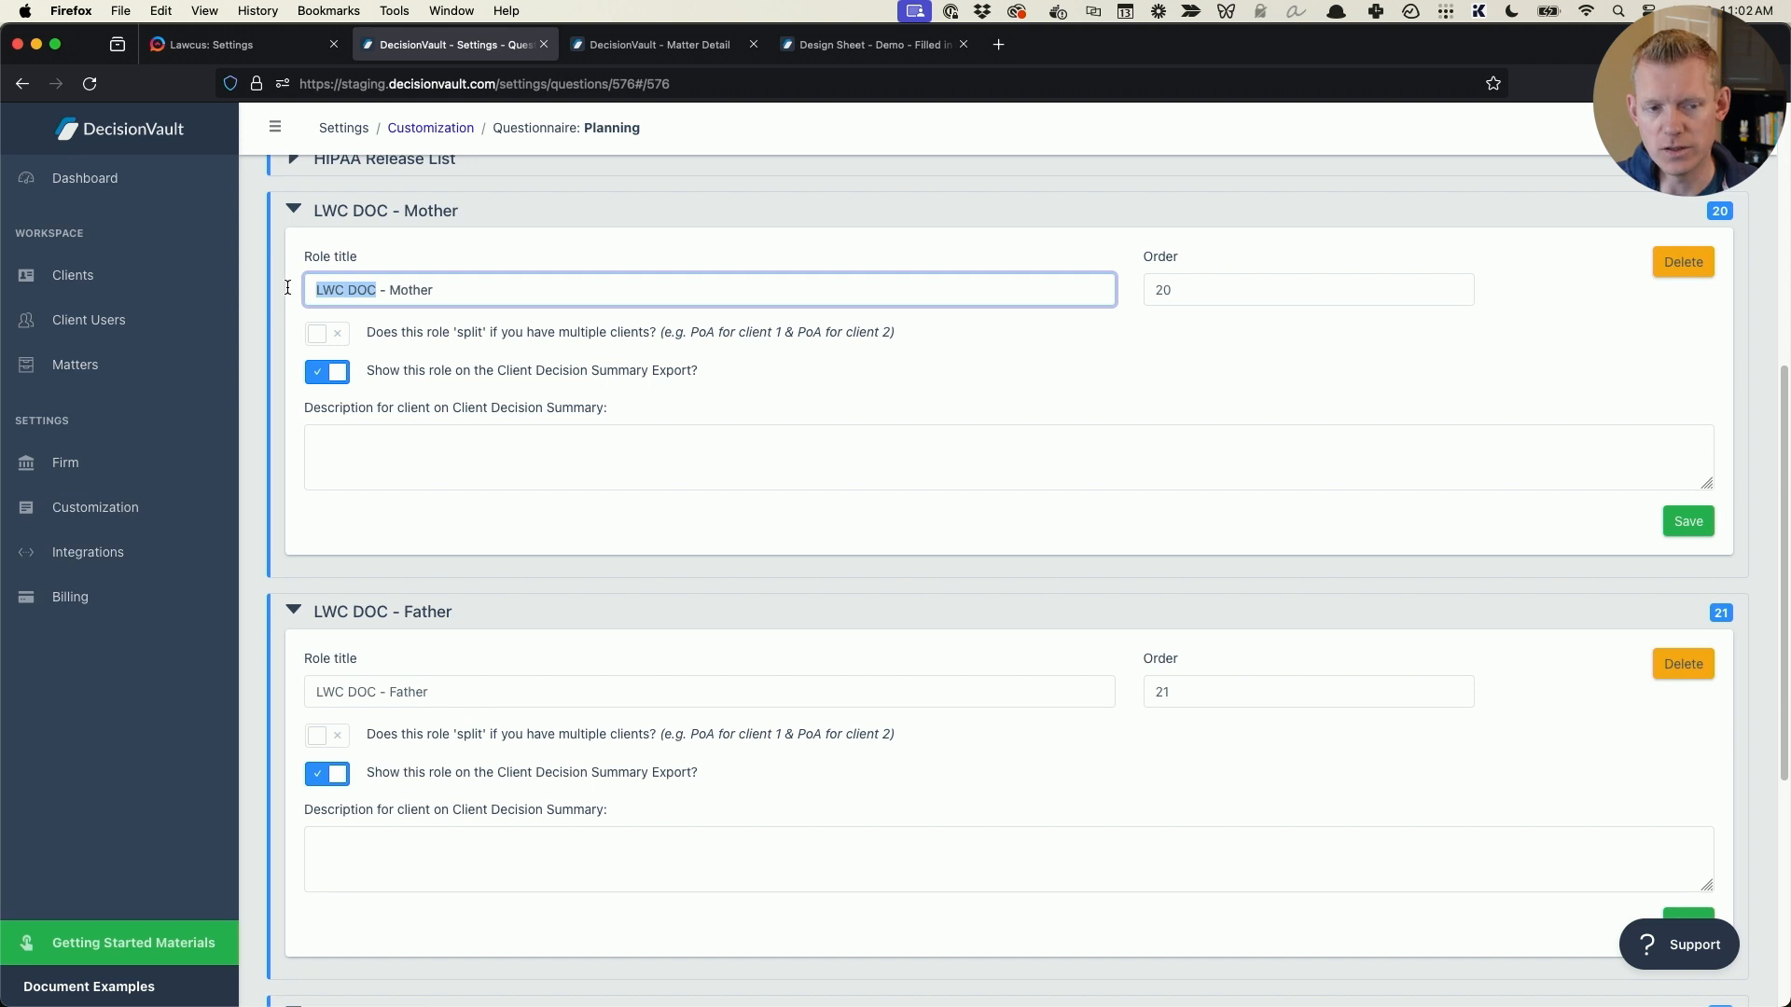
pyautogui.scroll(6, 887, 332)
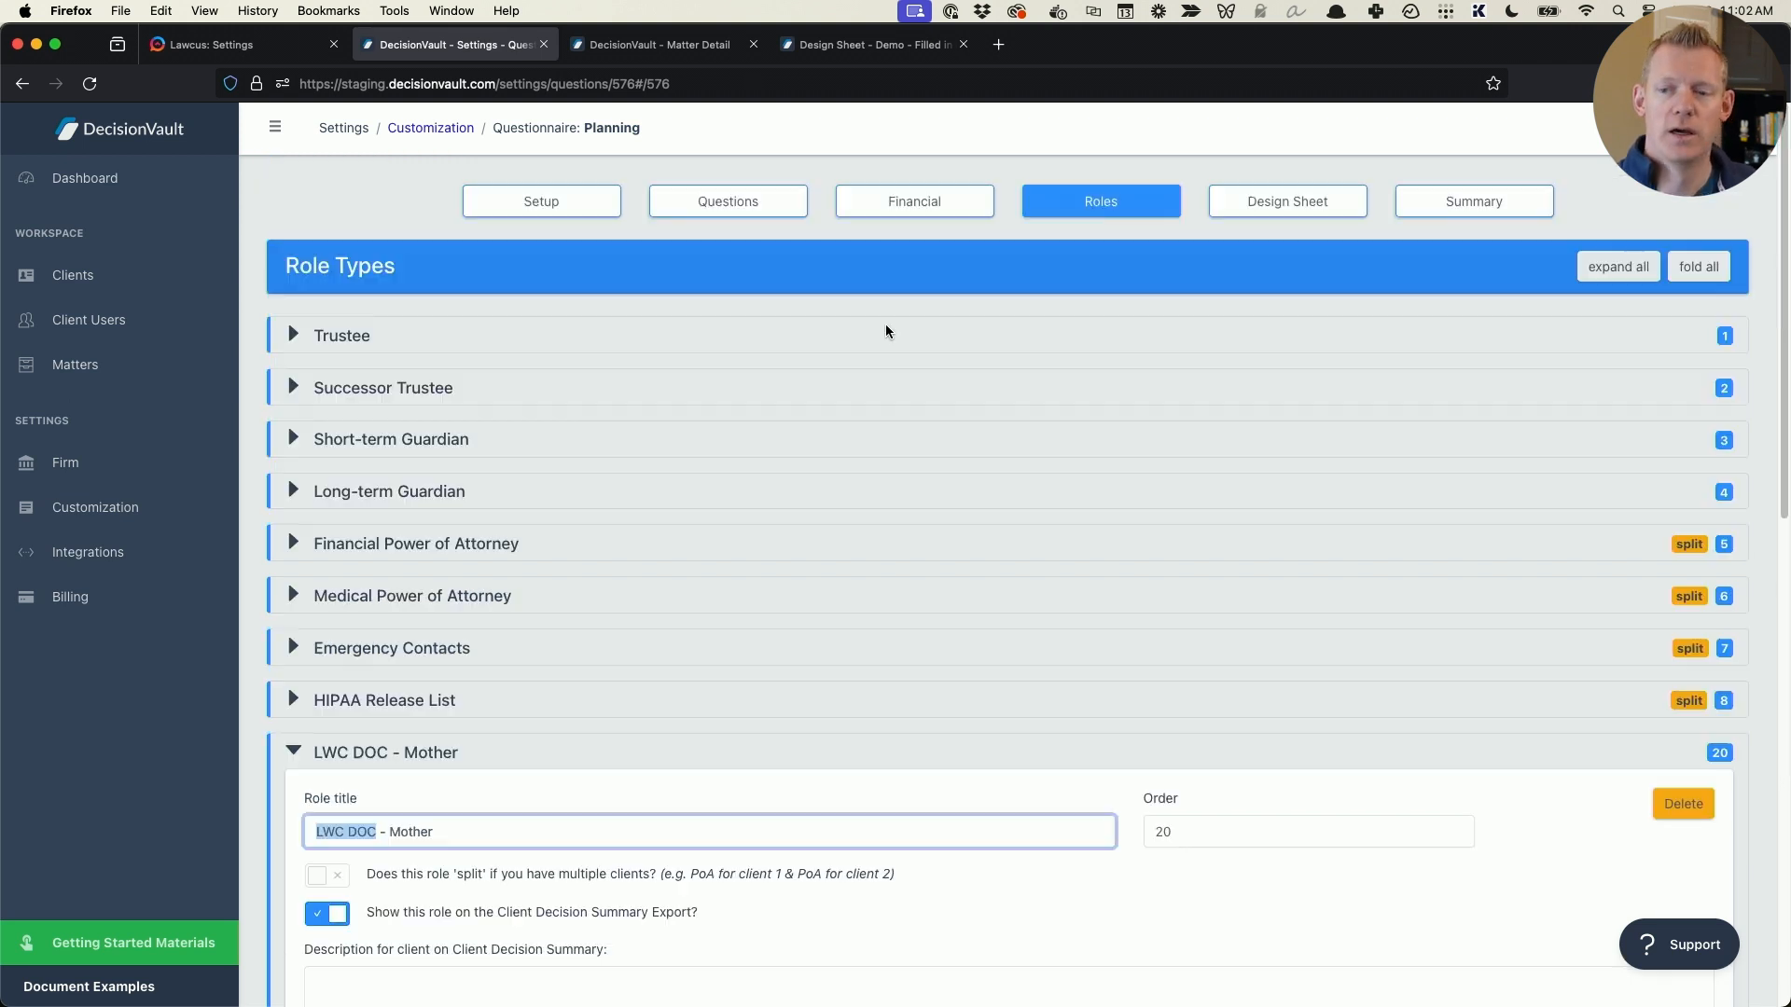
pyautogui.click(1628, 267)
pyautogui.click(1725, 268)
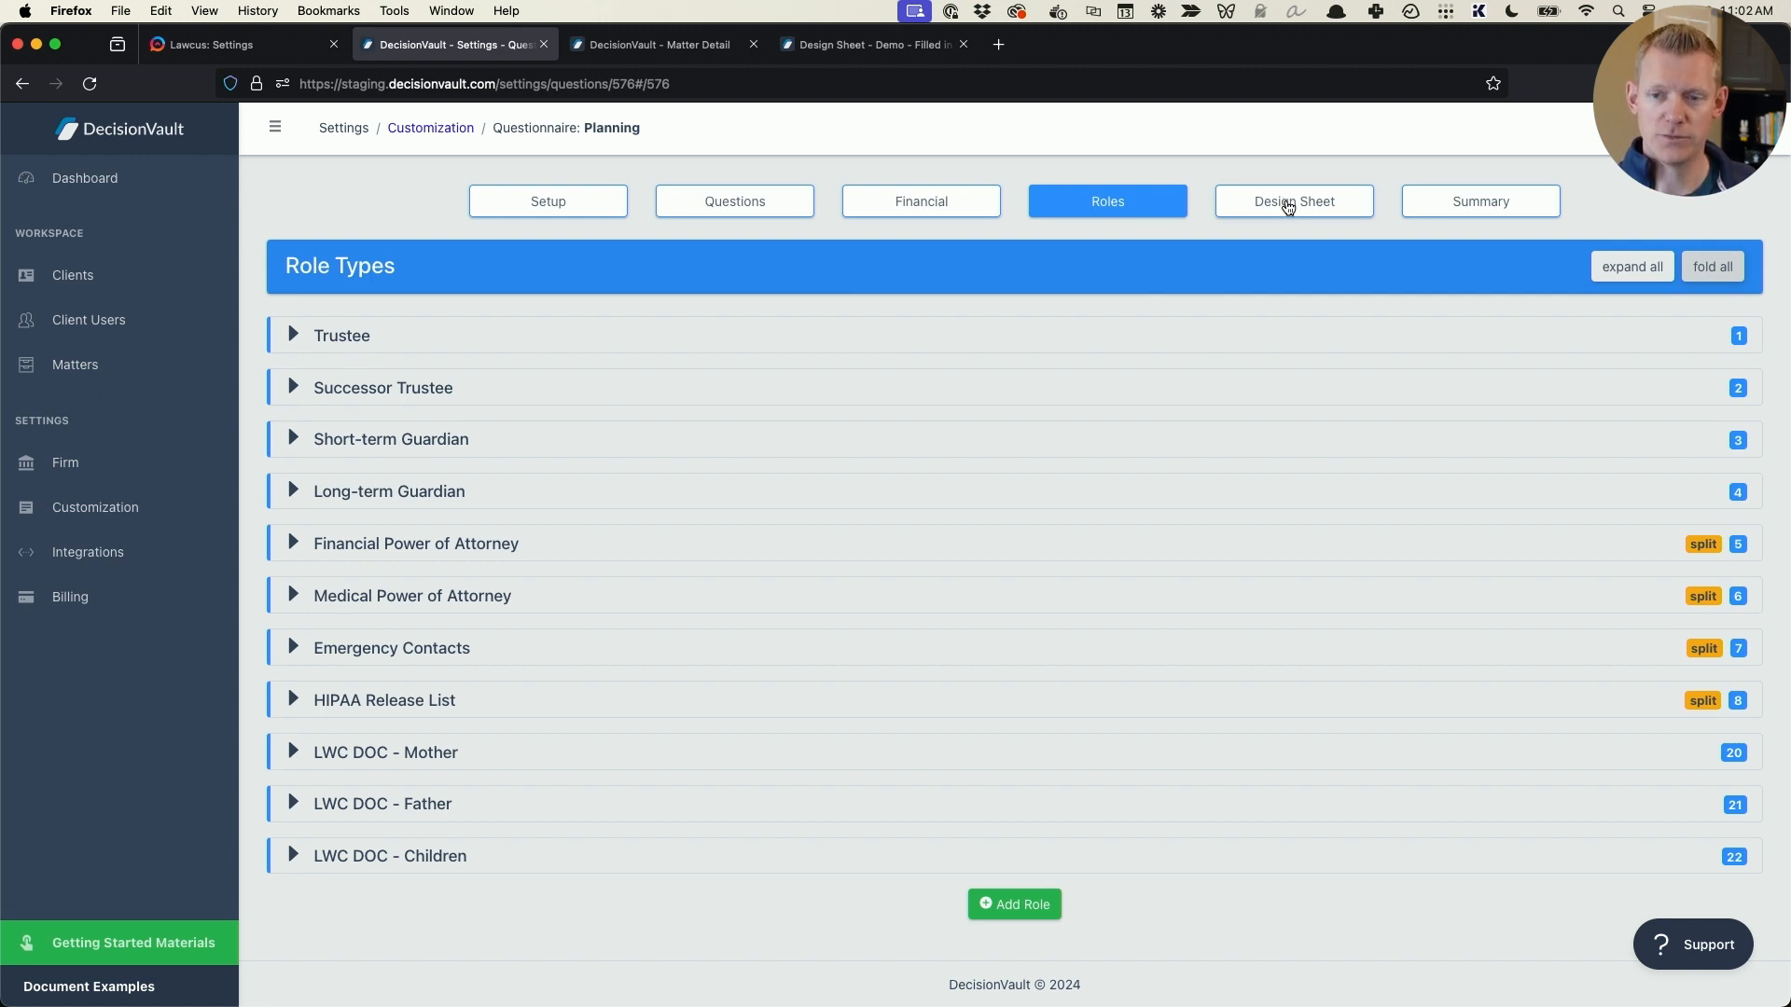
# - Open the Planning questionnaire's design sheet and examine the Document Automation Examples section with its Short-term Guardian, Children and LWC DOC role items
pyautogui.click(1287, 203)
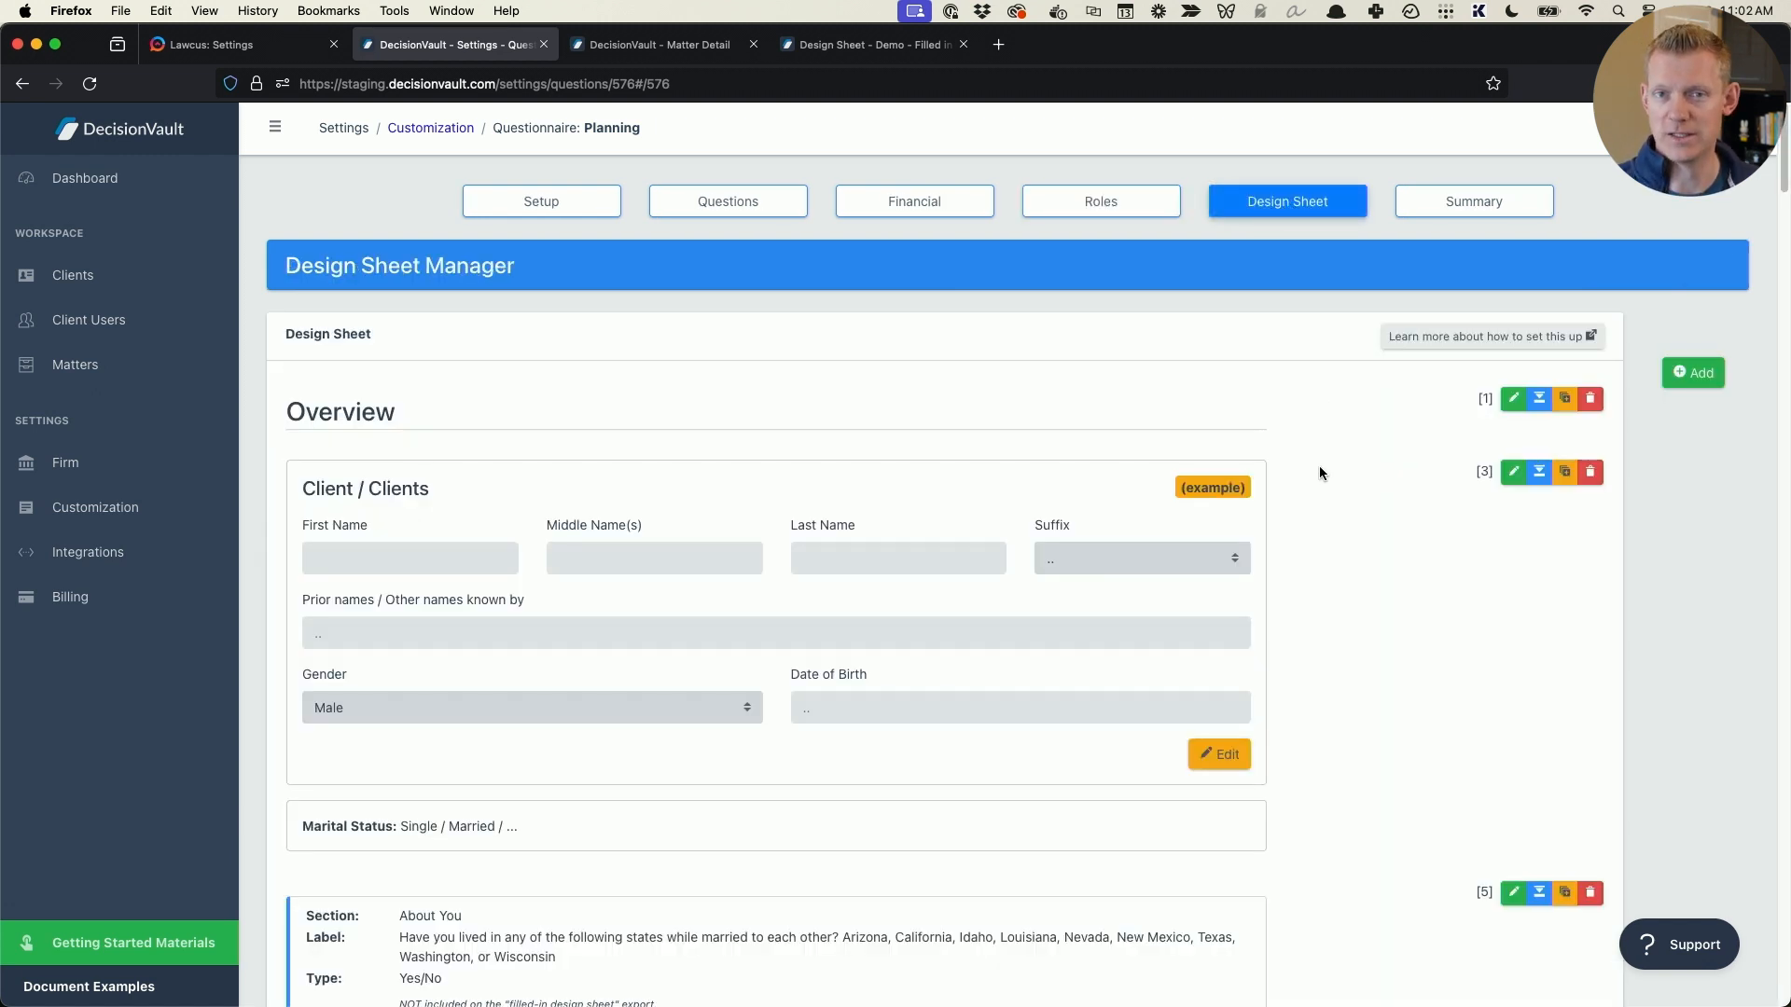
pyautogui.scroll(-20, 1386, 540)
pyautogui.scroll(4, 1353, 625)
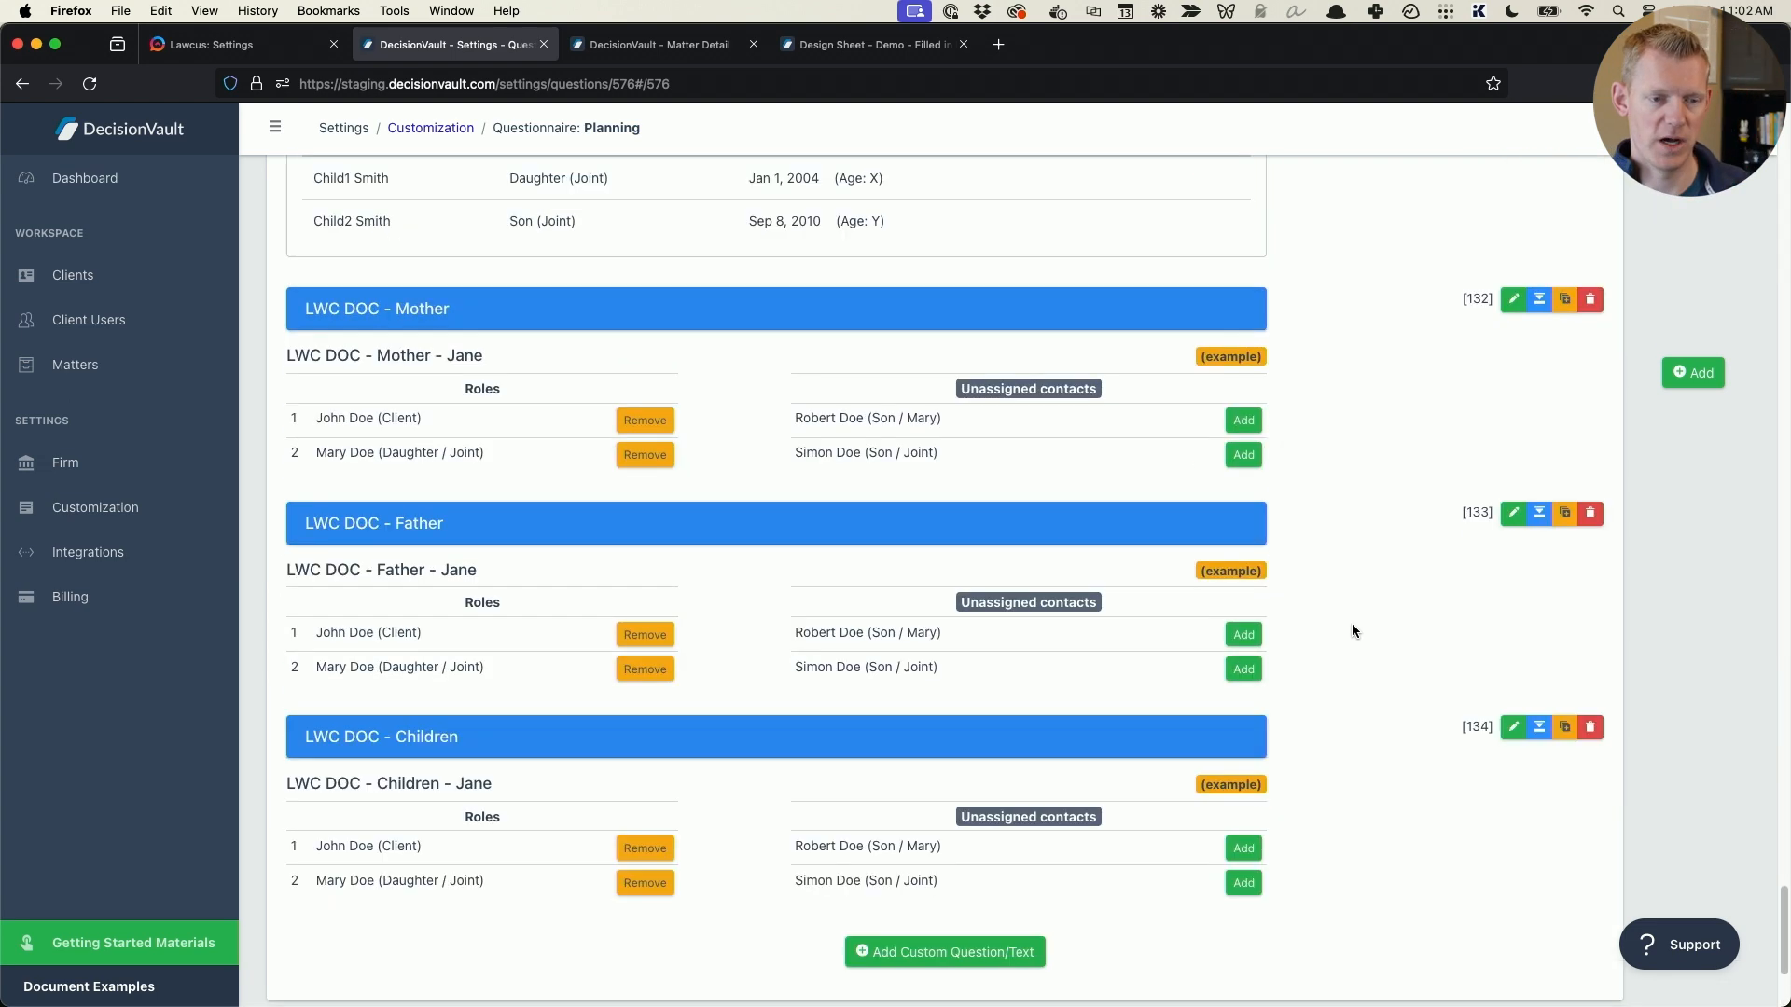
pyautogui.scroll(7, 1351, 631)
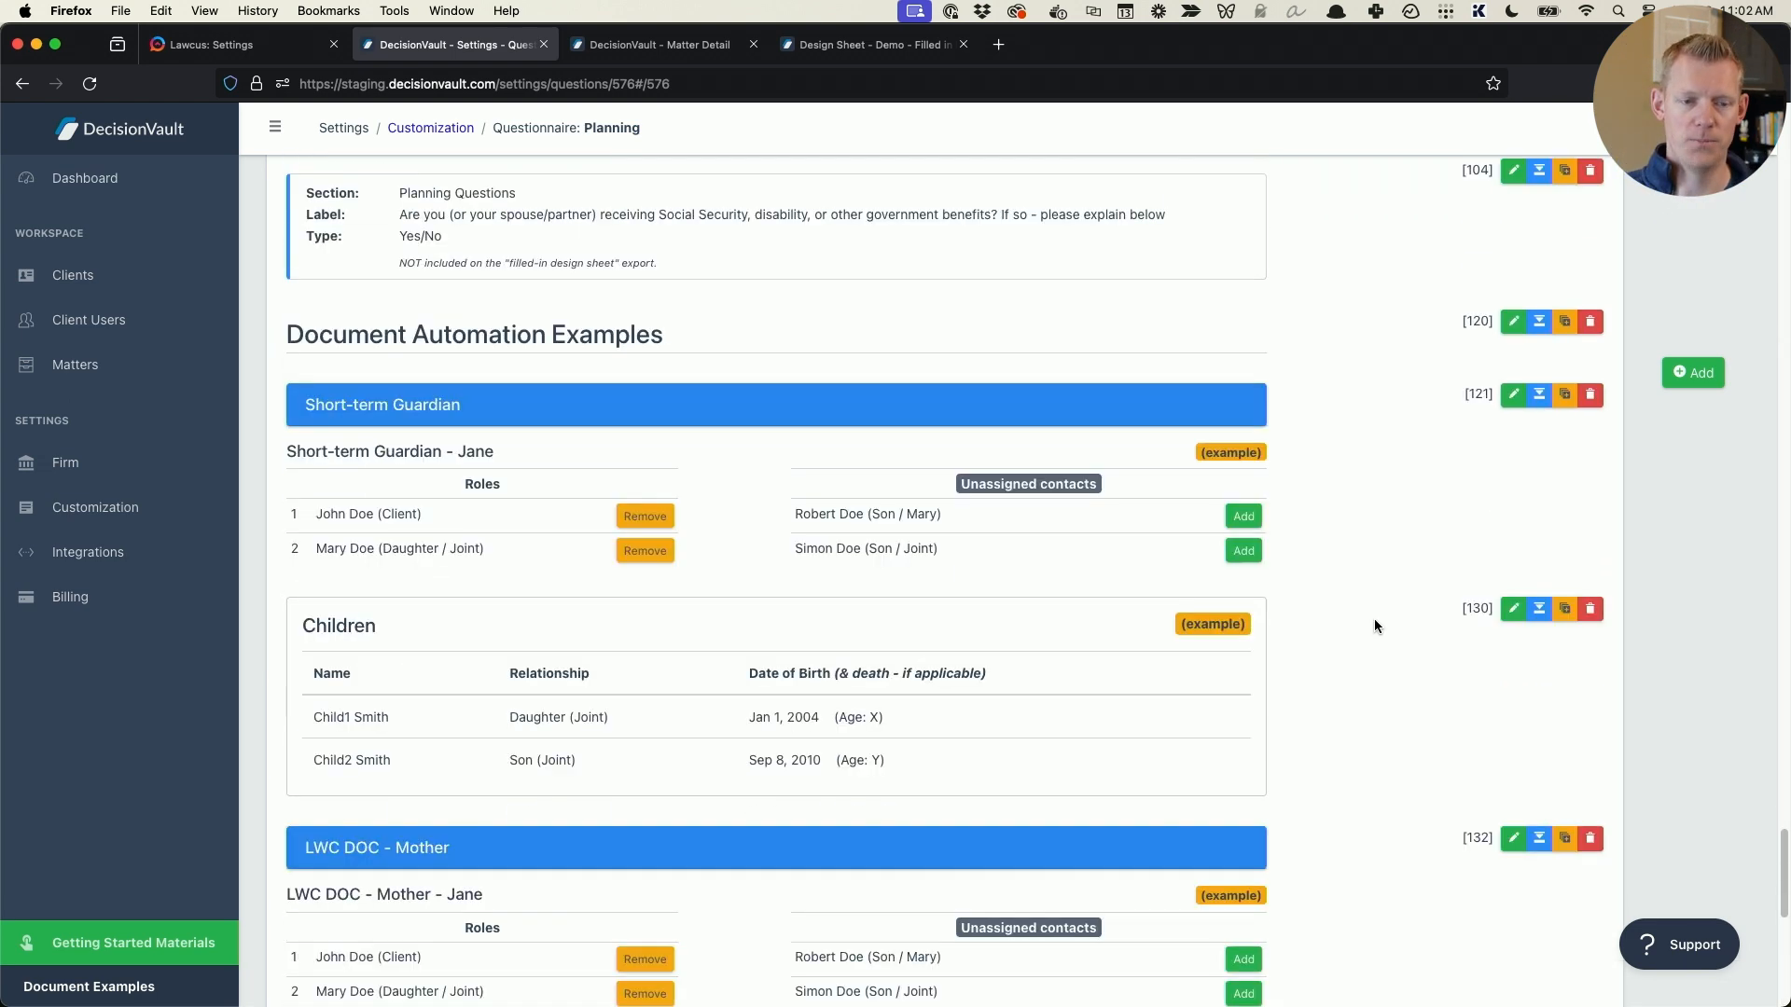
pyautogui.scroll(-3, 1035, 522)
pyautogui.scroll(1, 481, 221)
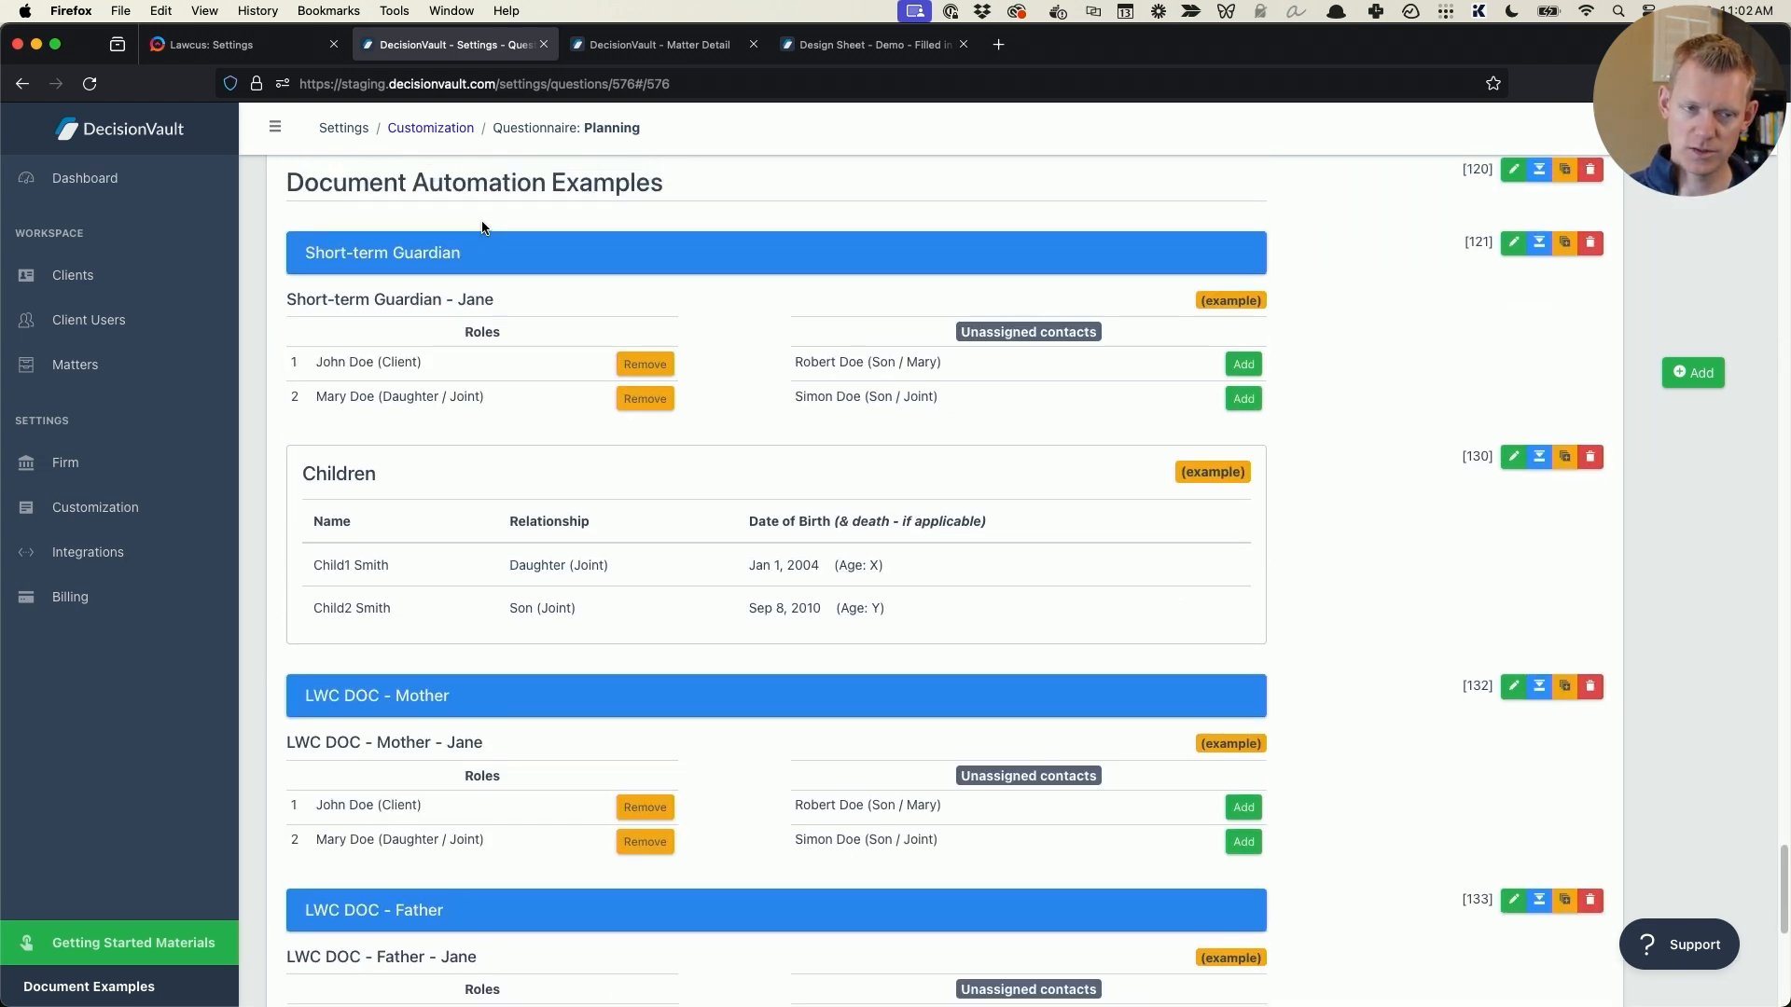
pyautogui.scroll(-2, 401, 373)
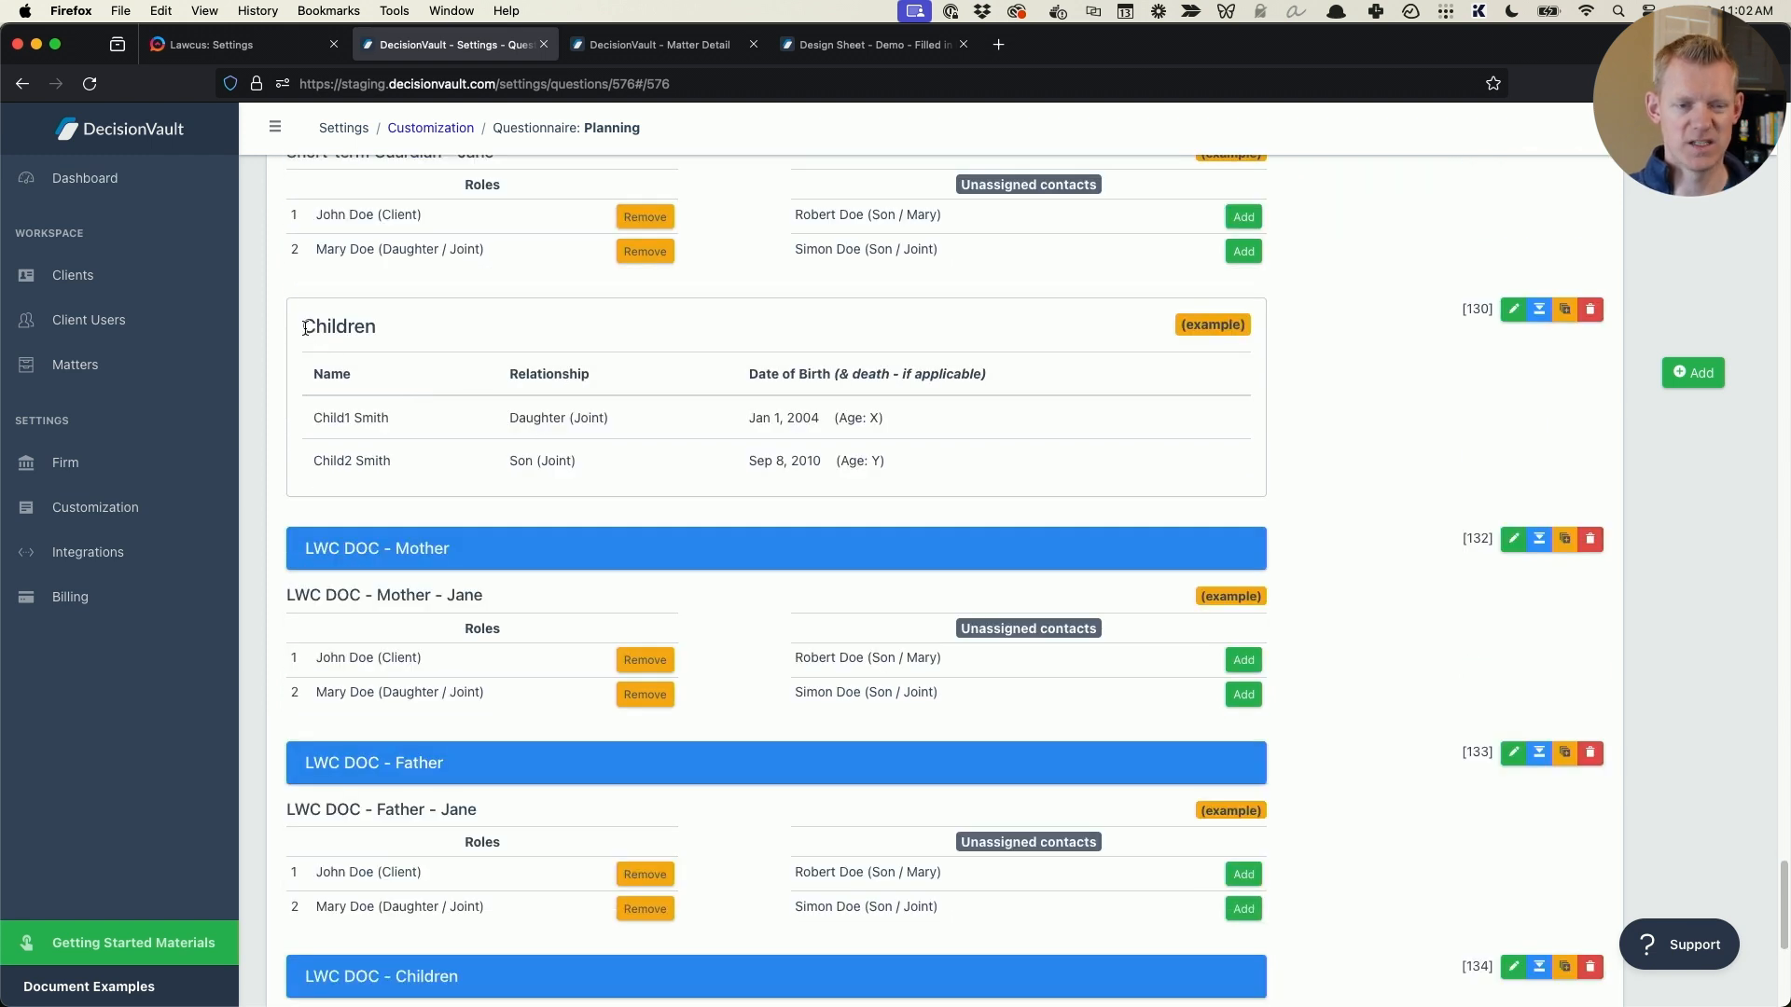
pyautogui.scroll(-4, 530, 434)
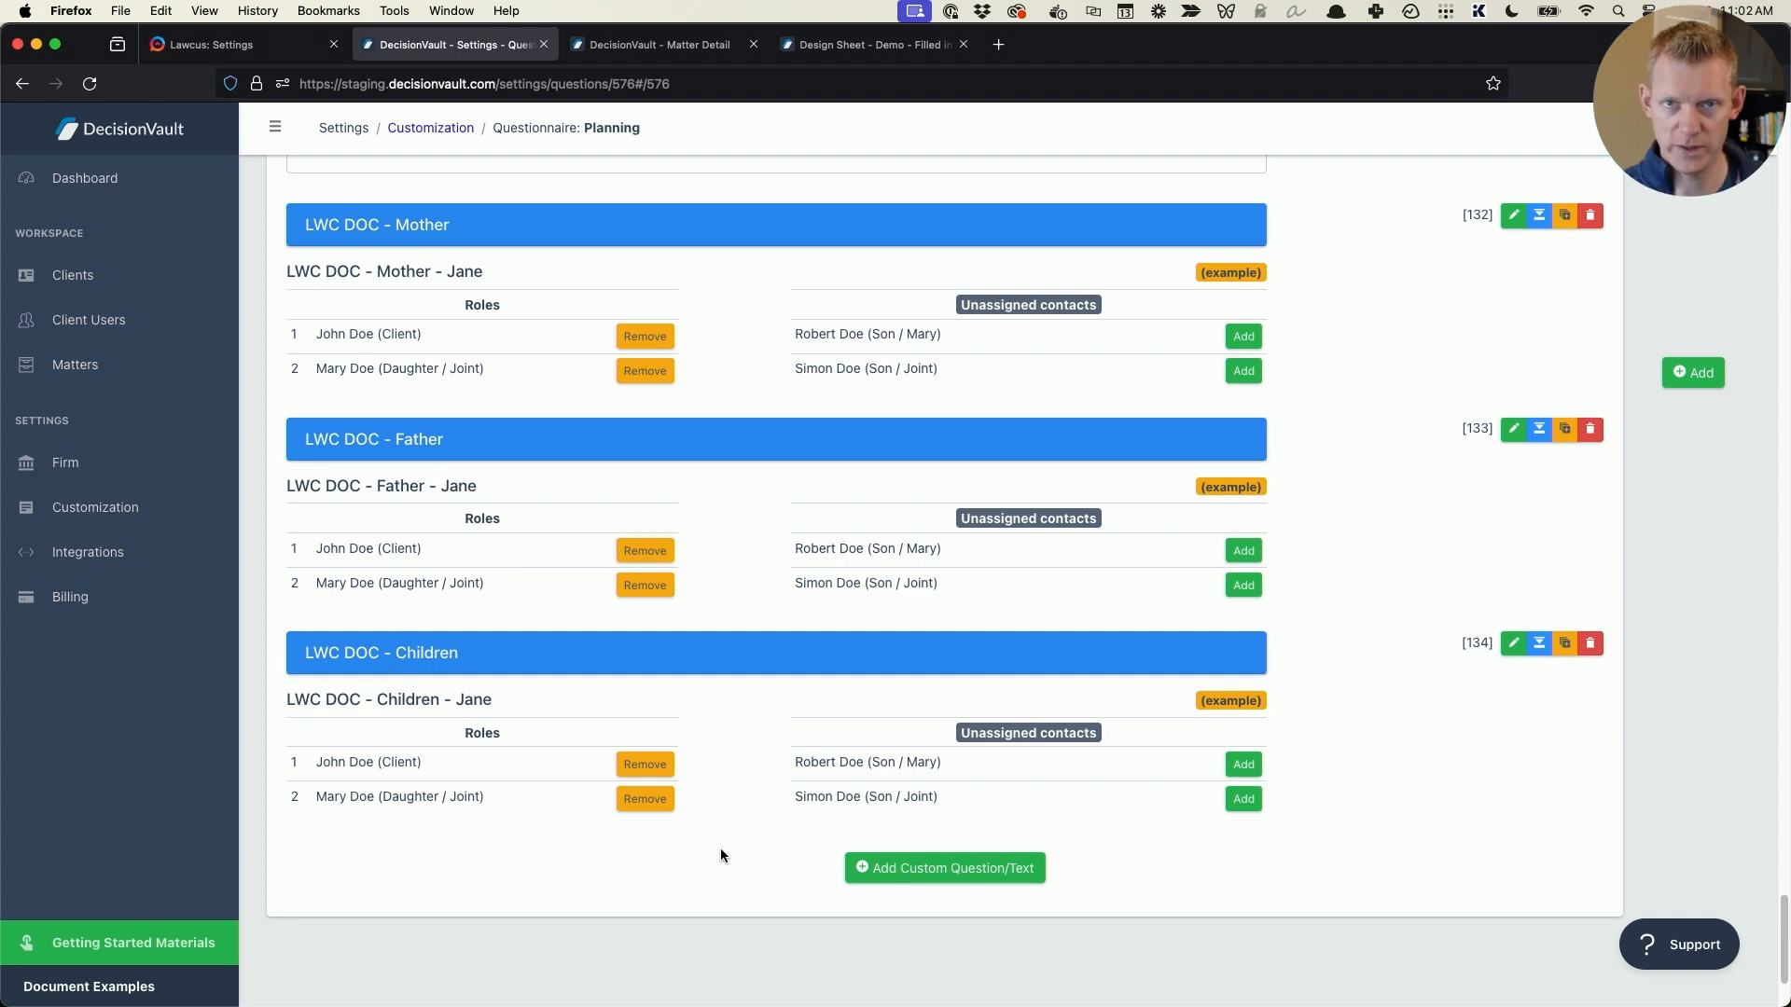
# - Find the design sheet questions for the youngest child's age at common trust split, the name of trust and the signing date
pyautogui.scroll(15, 736, 819)
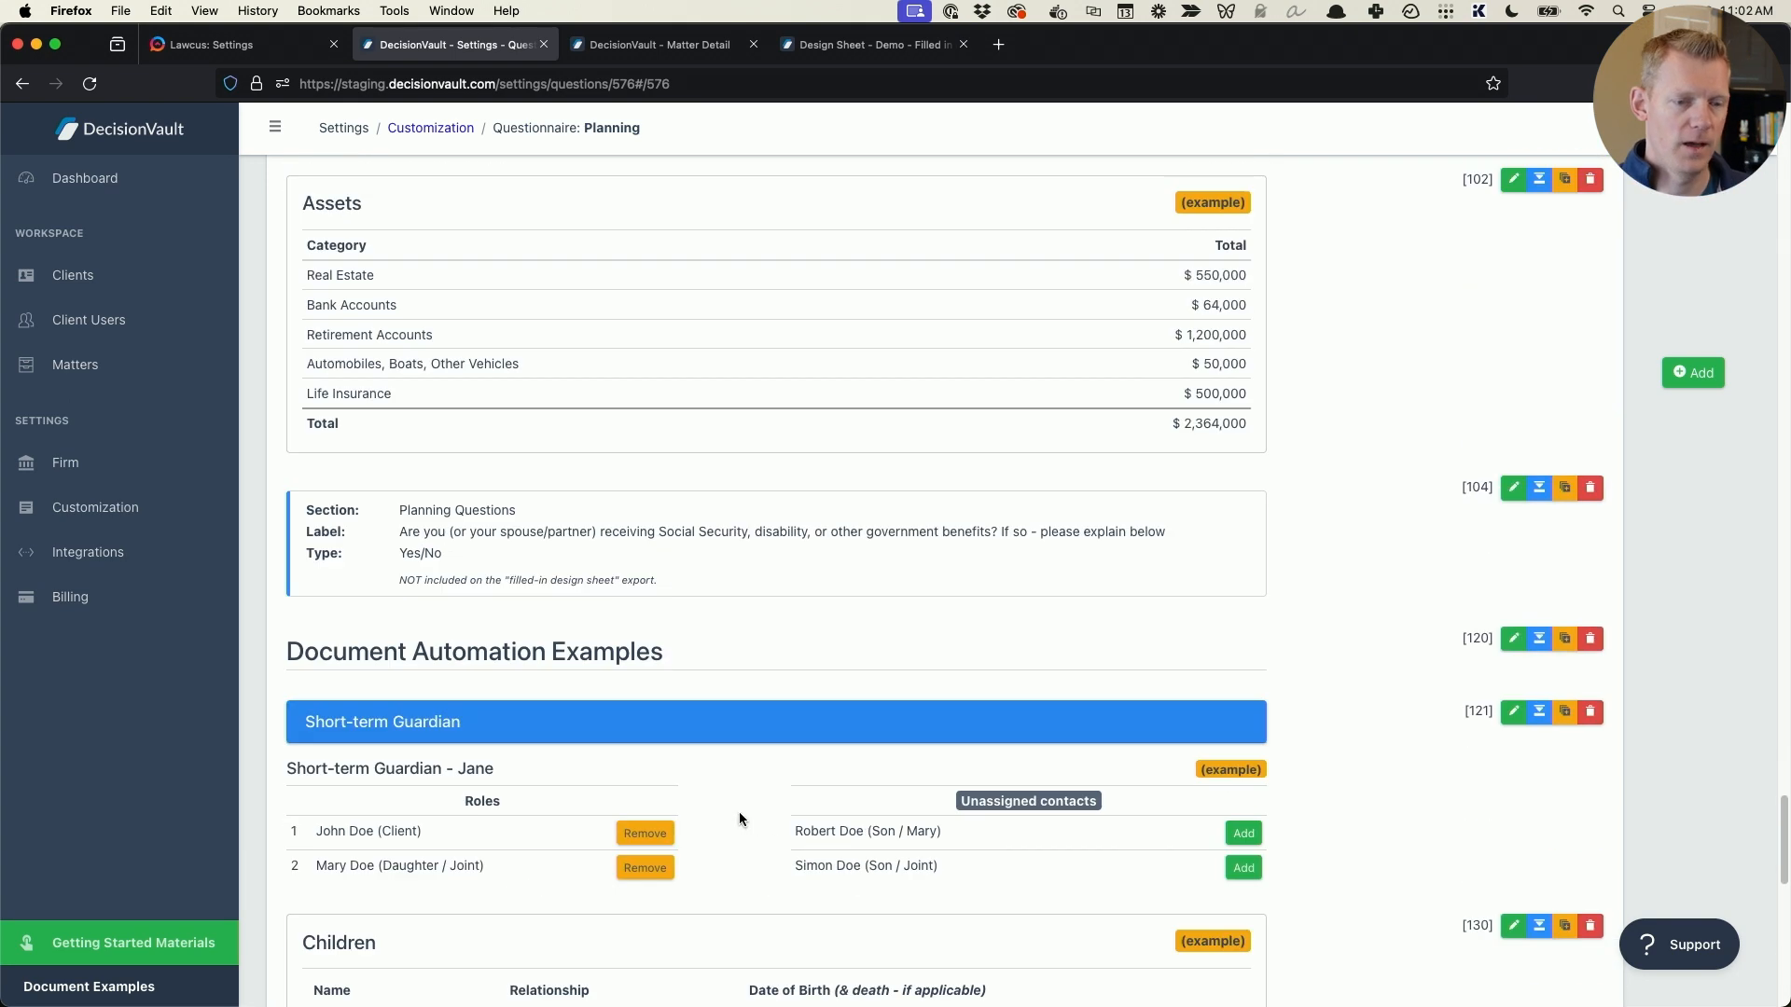
pyautogui.scroll(10, 737, 812)
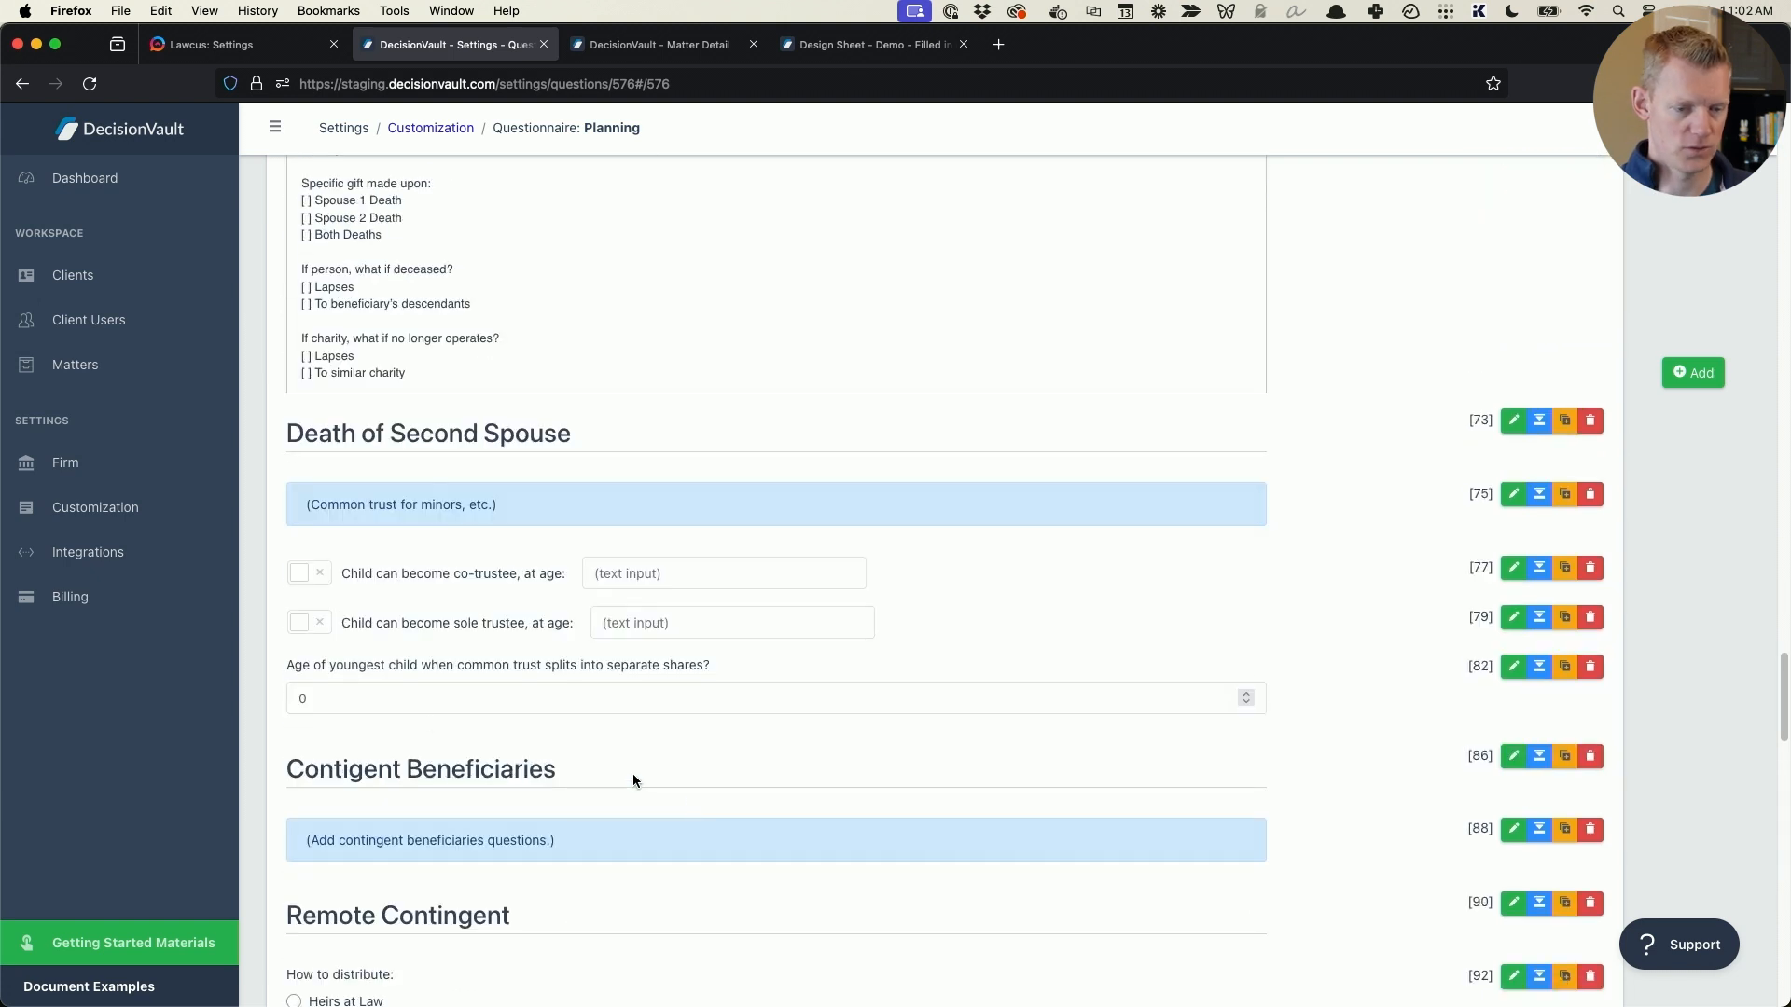
pyautogui.moveTo(290, 664); pyautogui.dragTo(745, 673)
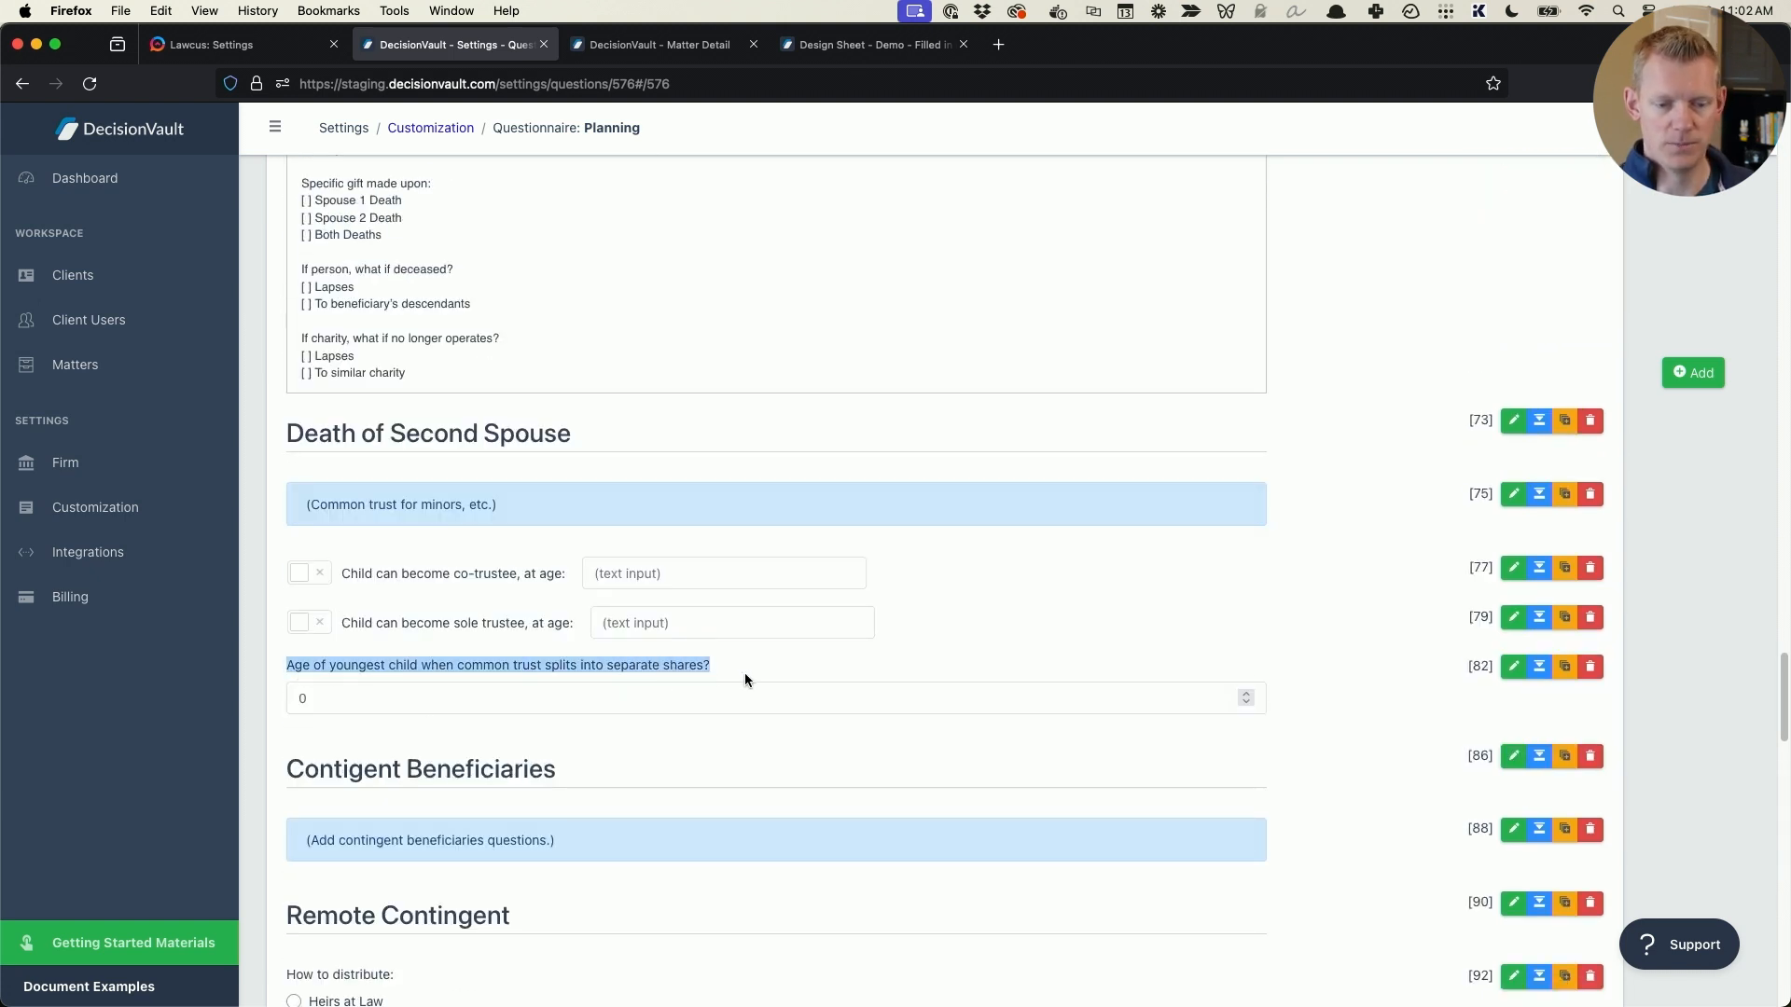
pyautogui.scroll(15, 775, 664)
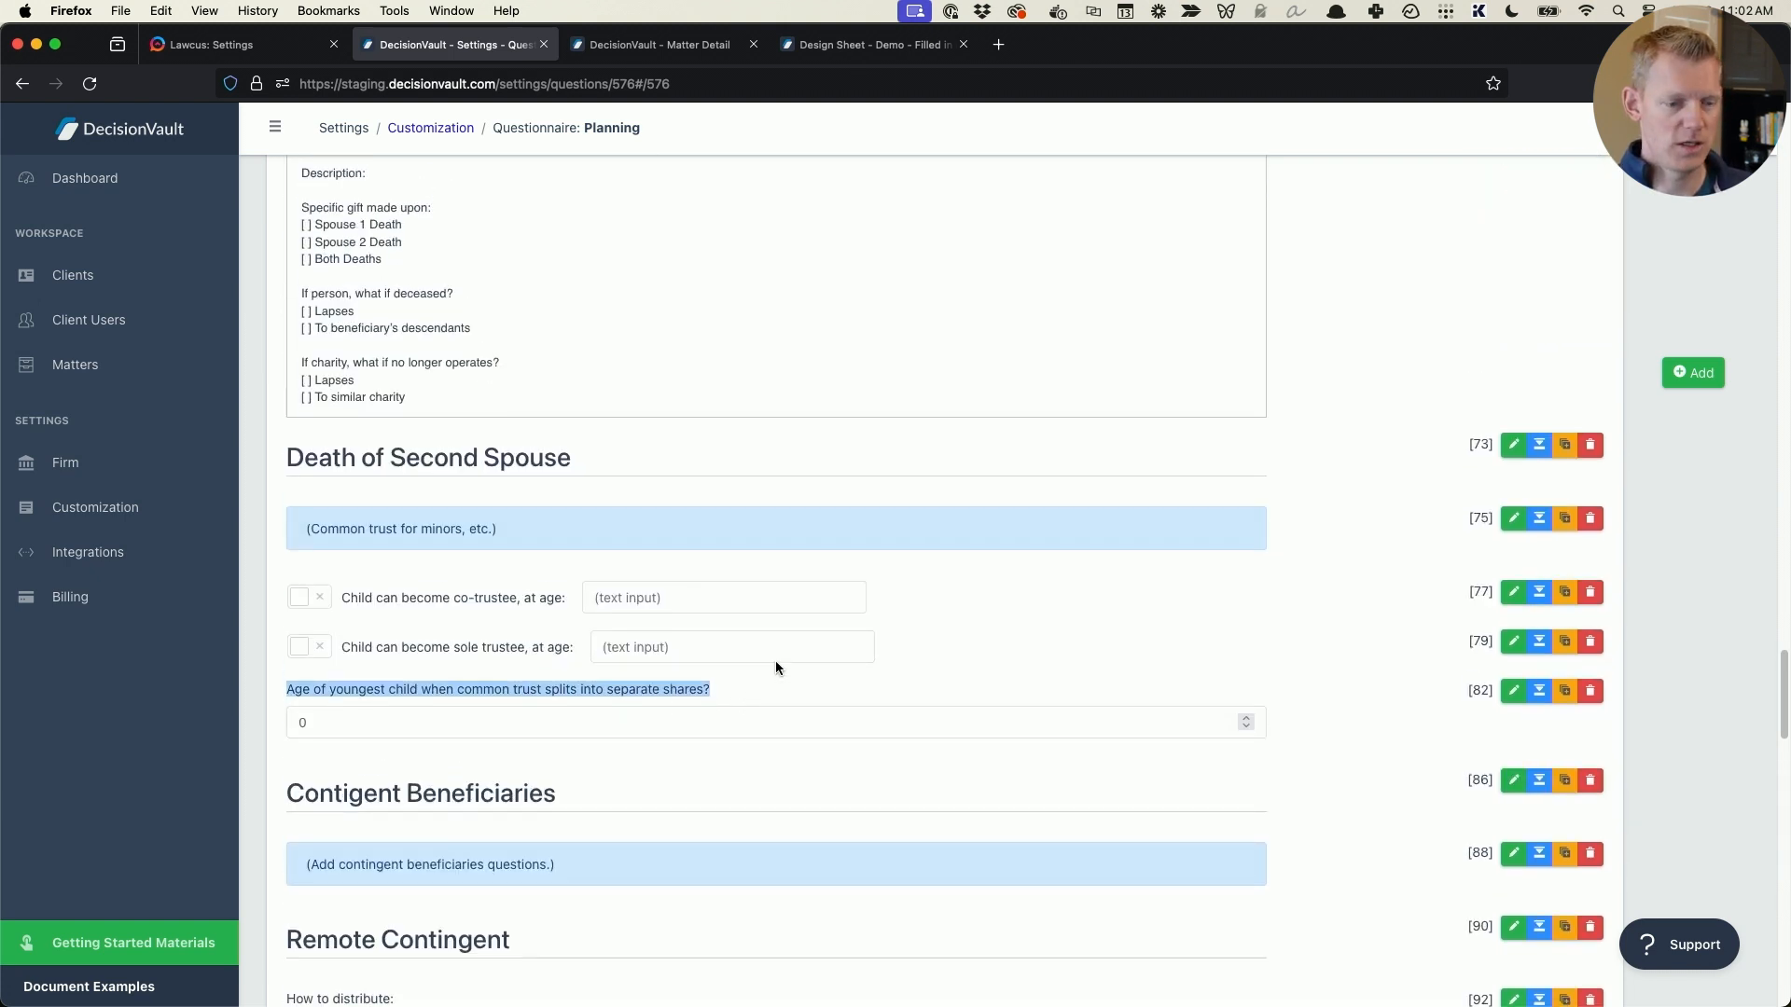
pyautogui.scroll(15, 776, 658)
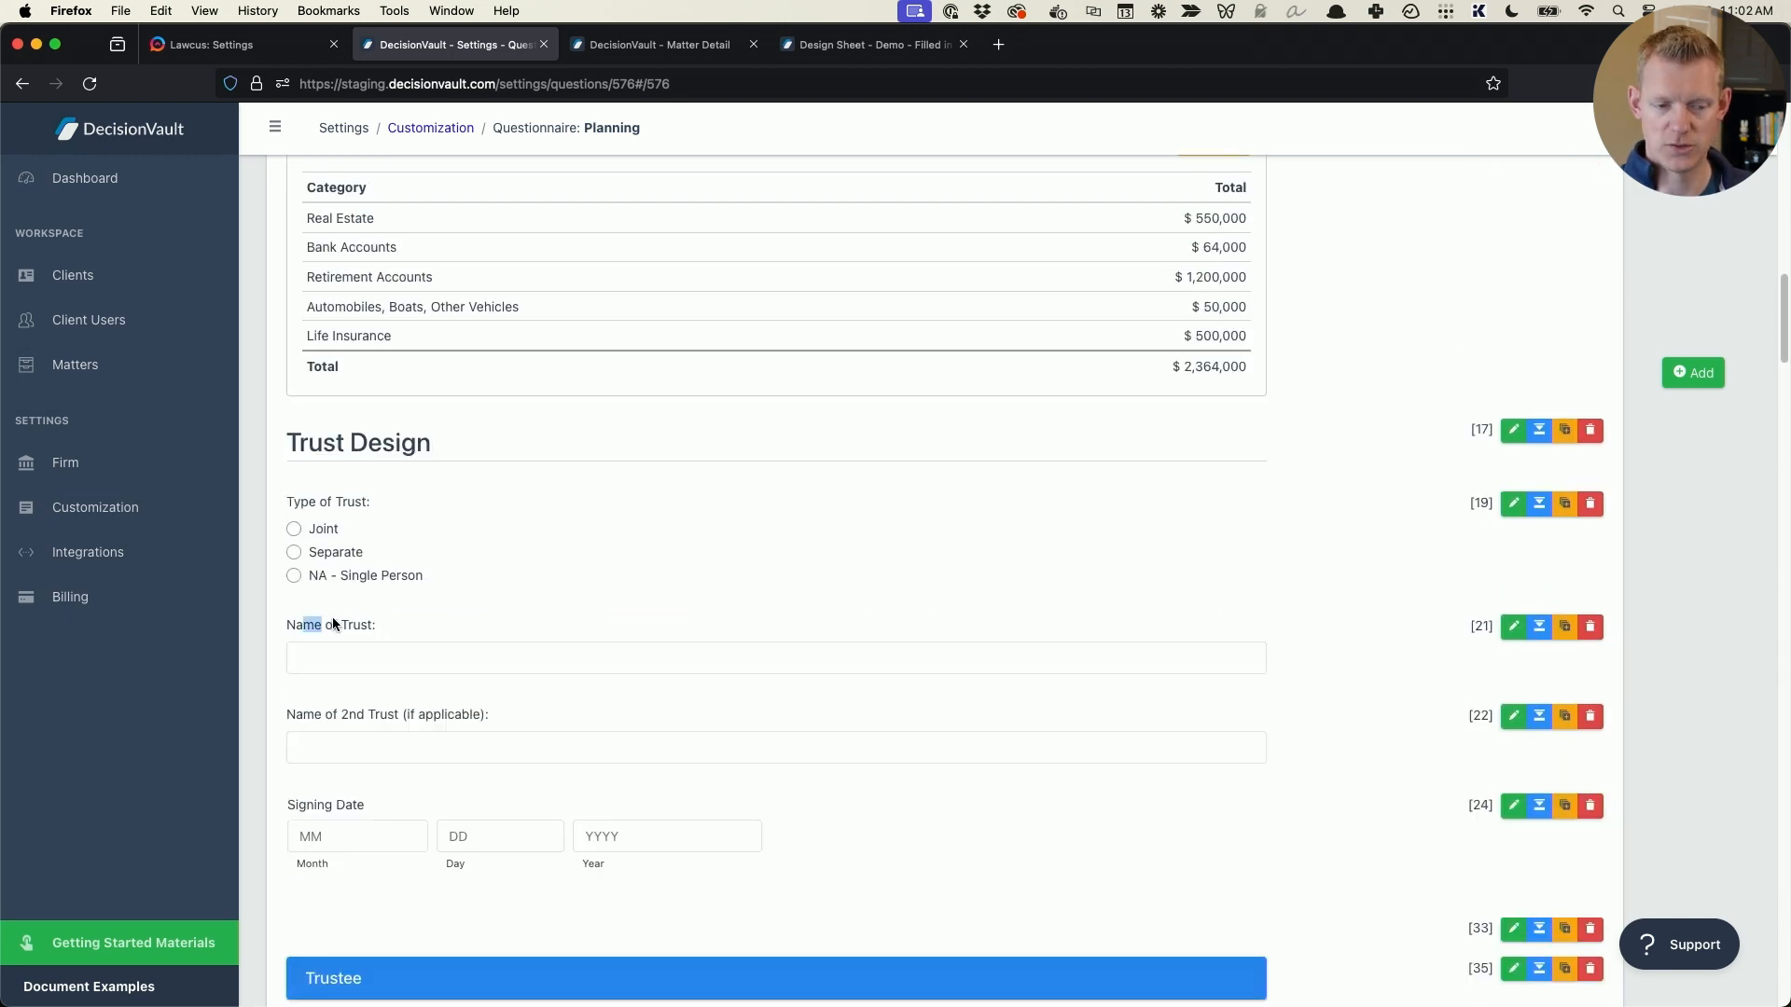
# - Review the Word instructions document's parents, children, call order and extra information sections, and return to the DecisionVault design sheet
pyautogui.press('super+Tab')
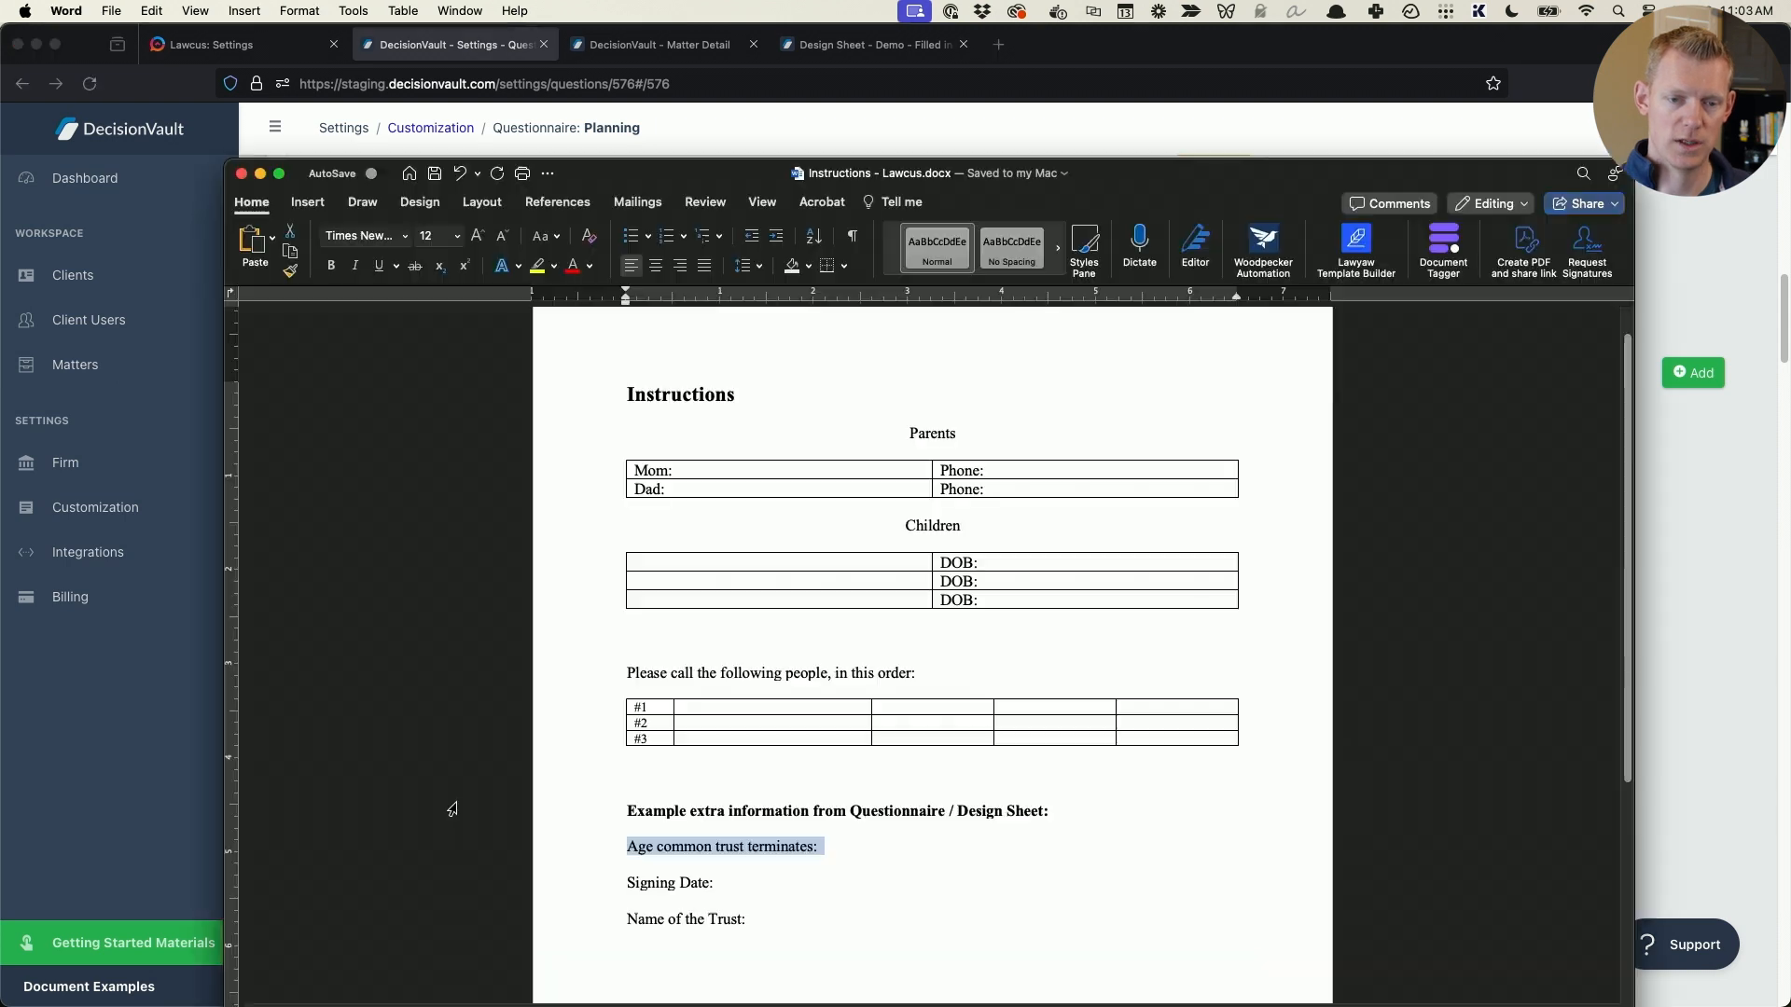
pyautogui.scroll(-5, 915, 572)
pyautogui.click(915, 574)
pyautogui.scroll(4, 915, 573)
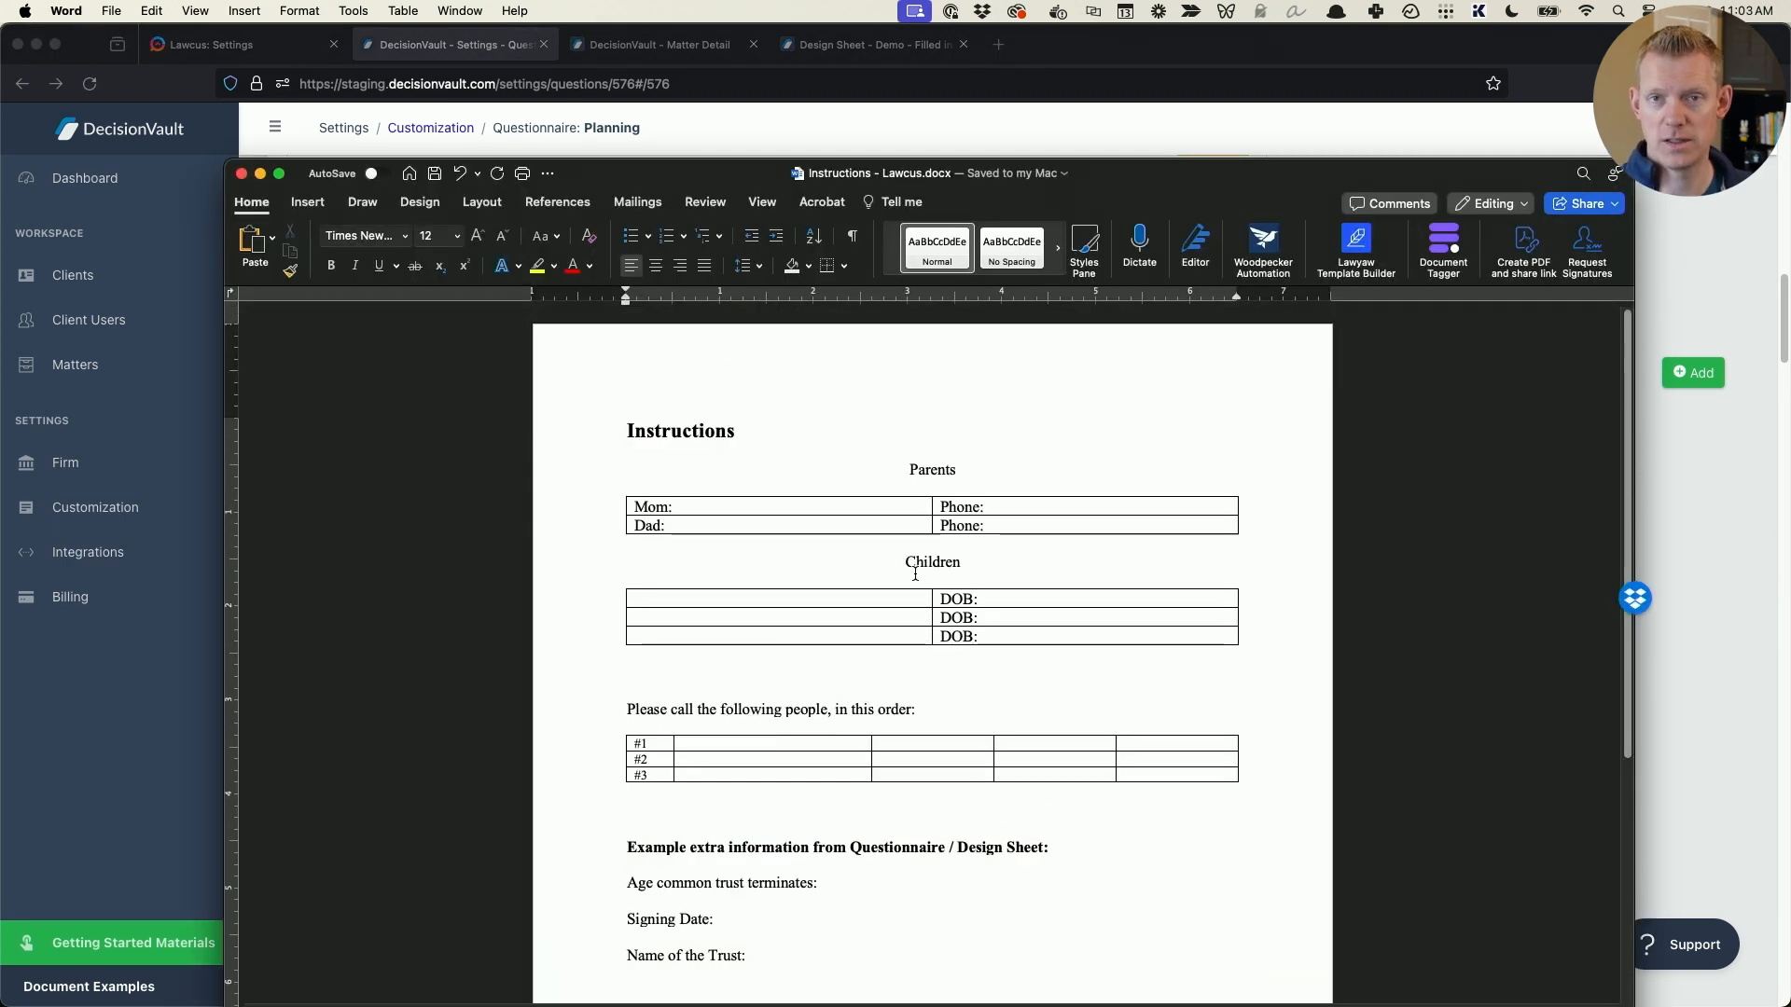
pyautogui.press('super+Tab')
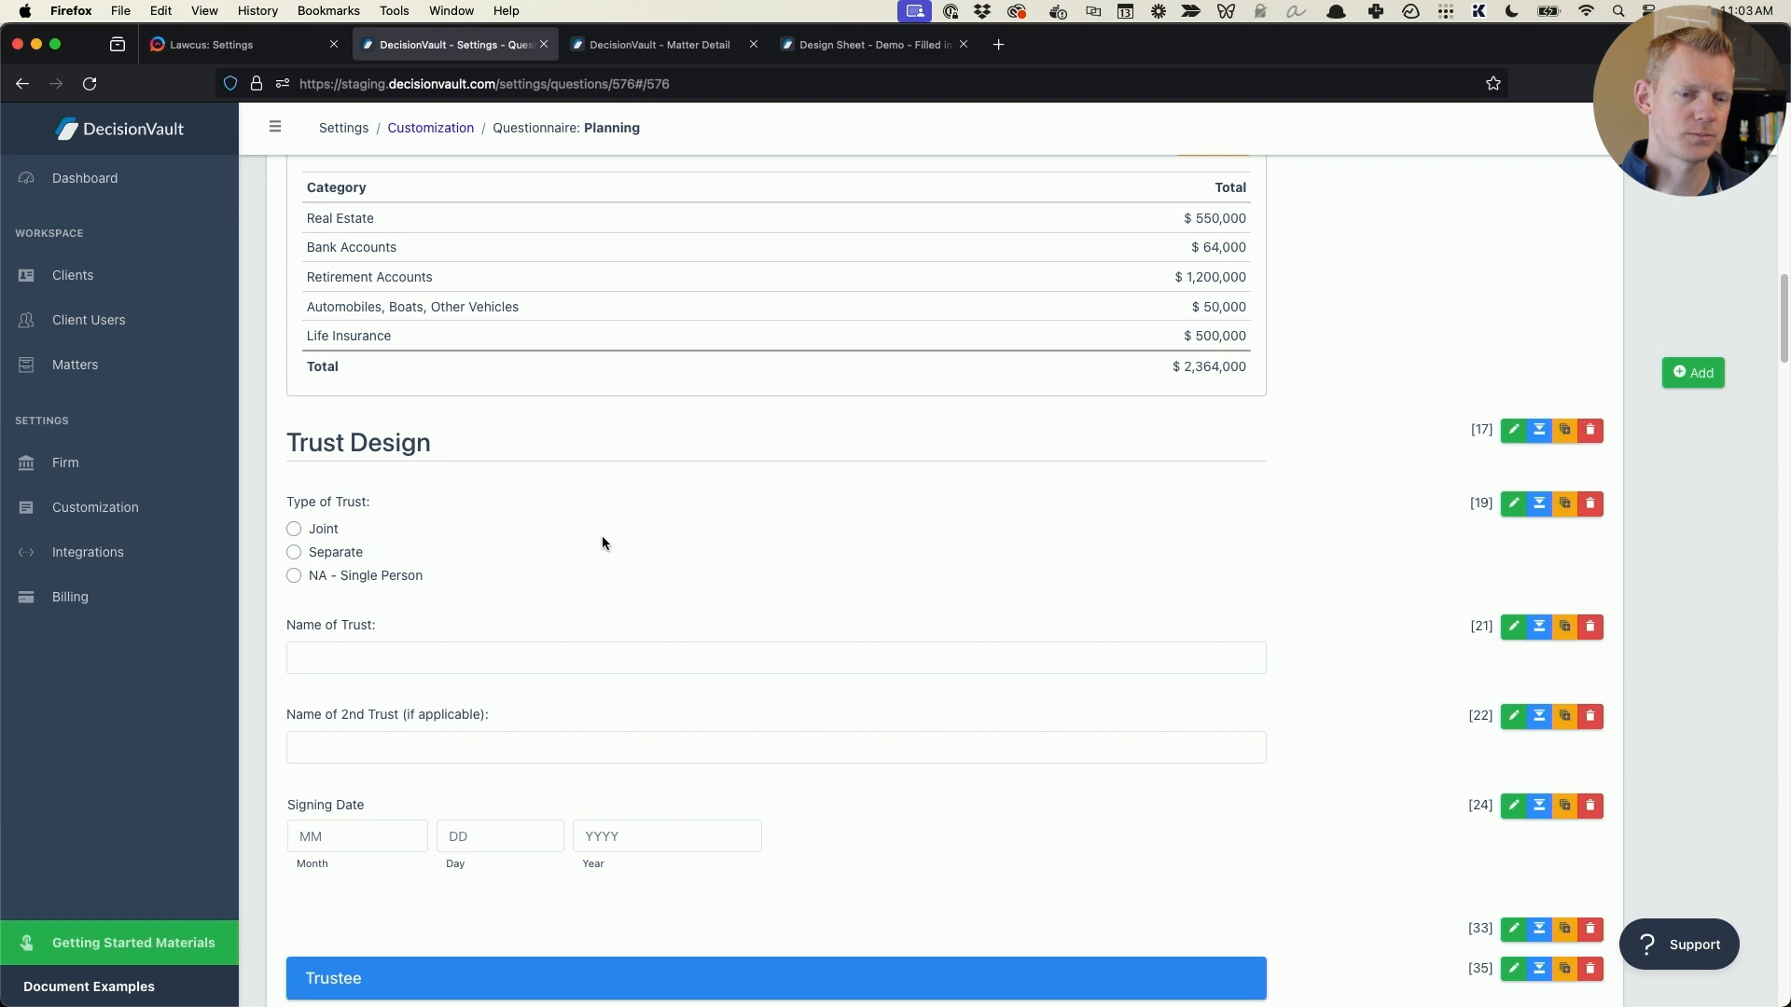
# - Open the demo filled-in Planning matter and review its details and contacts list
pyautogui.click(169, 379)
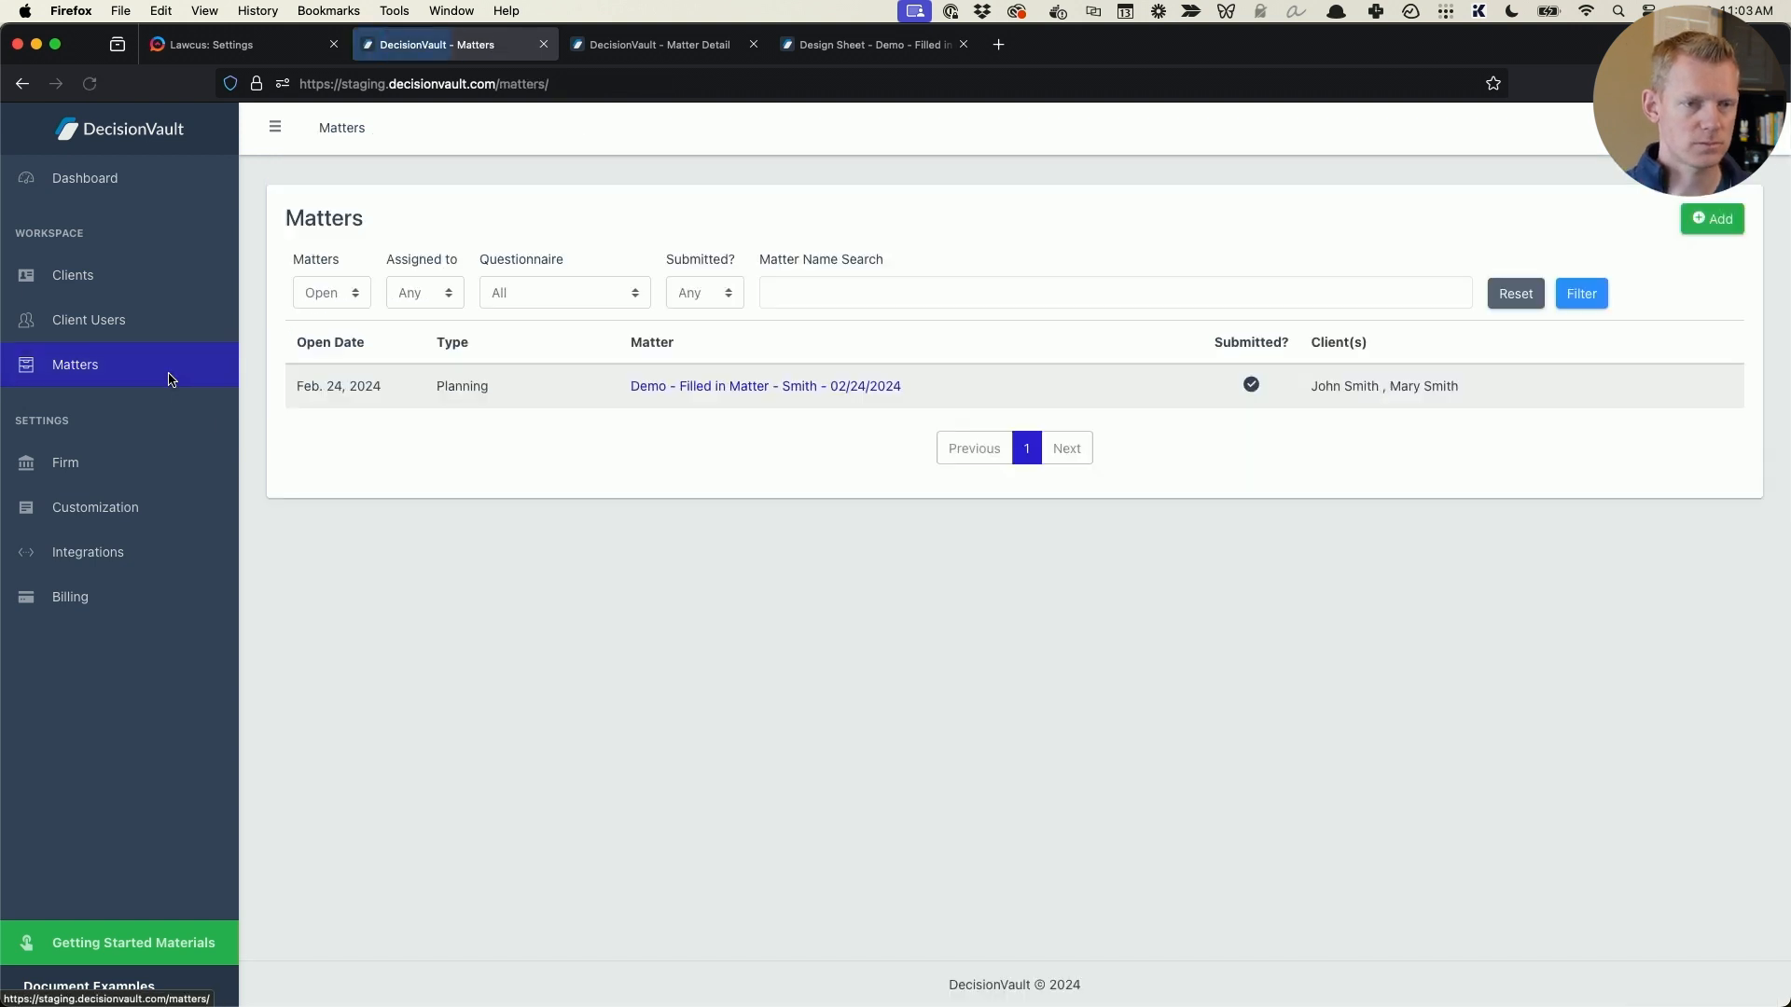
pyautogui.click(828, 388)
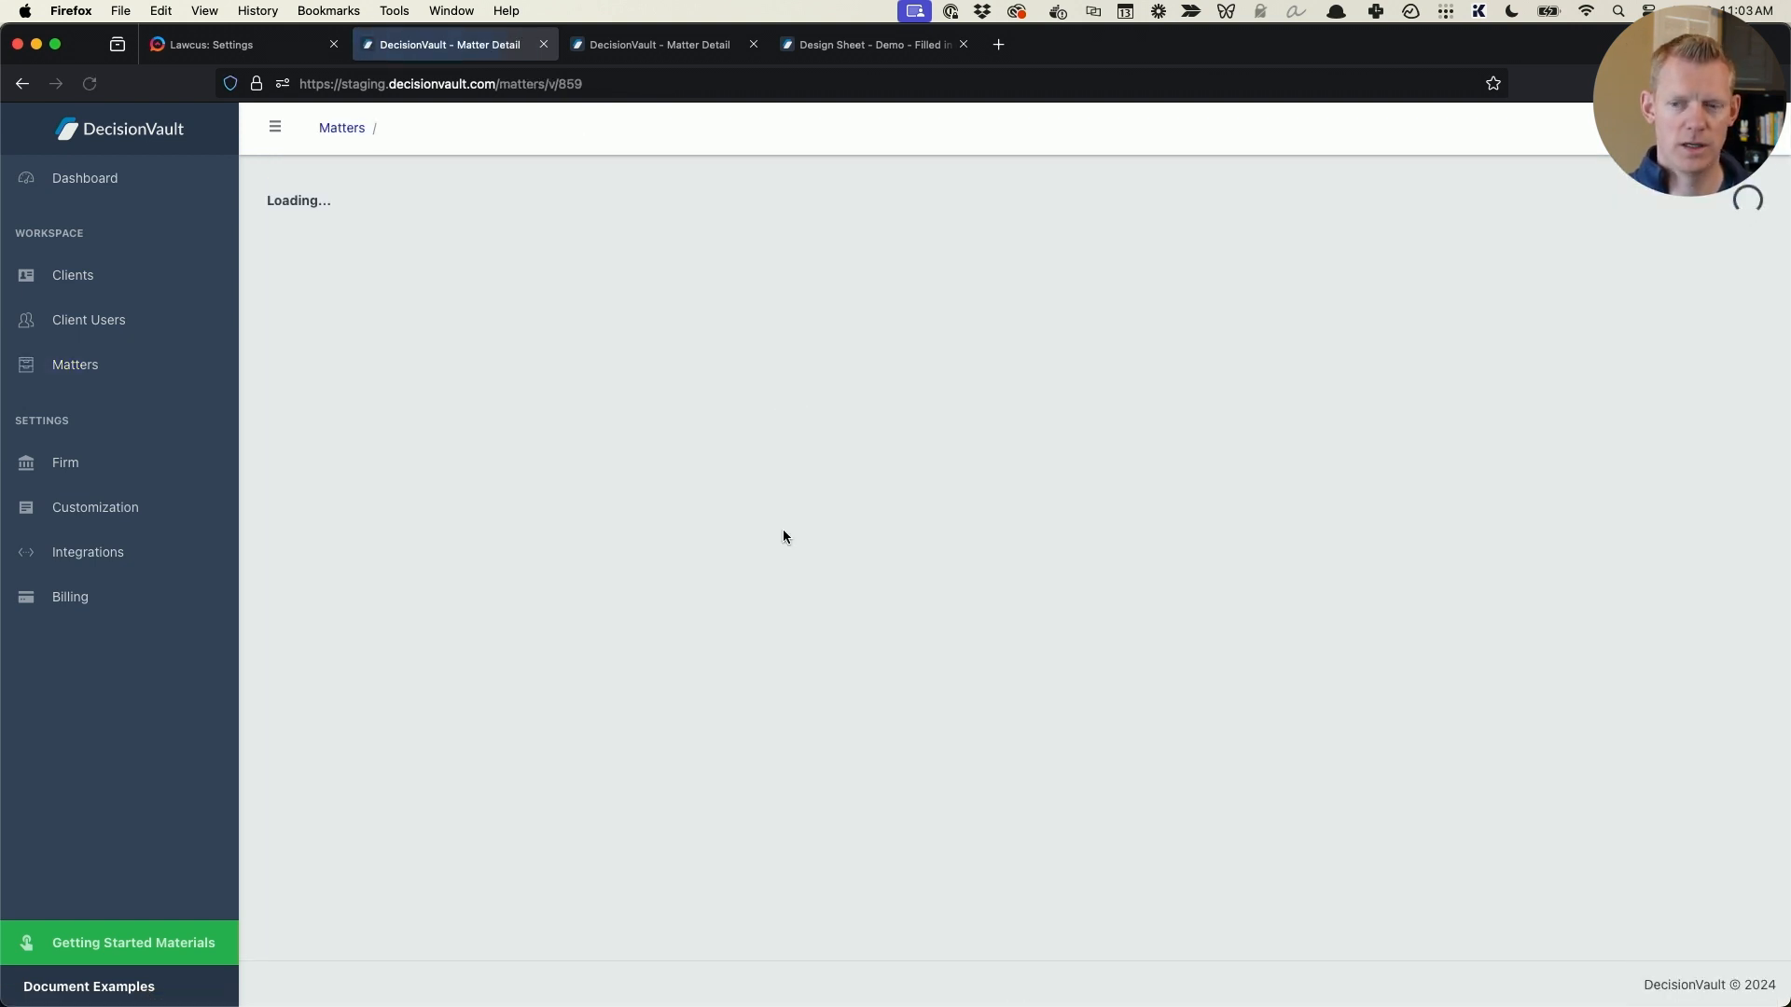
pyautogui.scroll(-2, 653, 569)
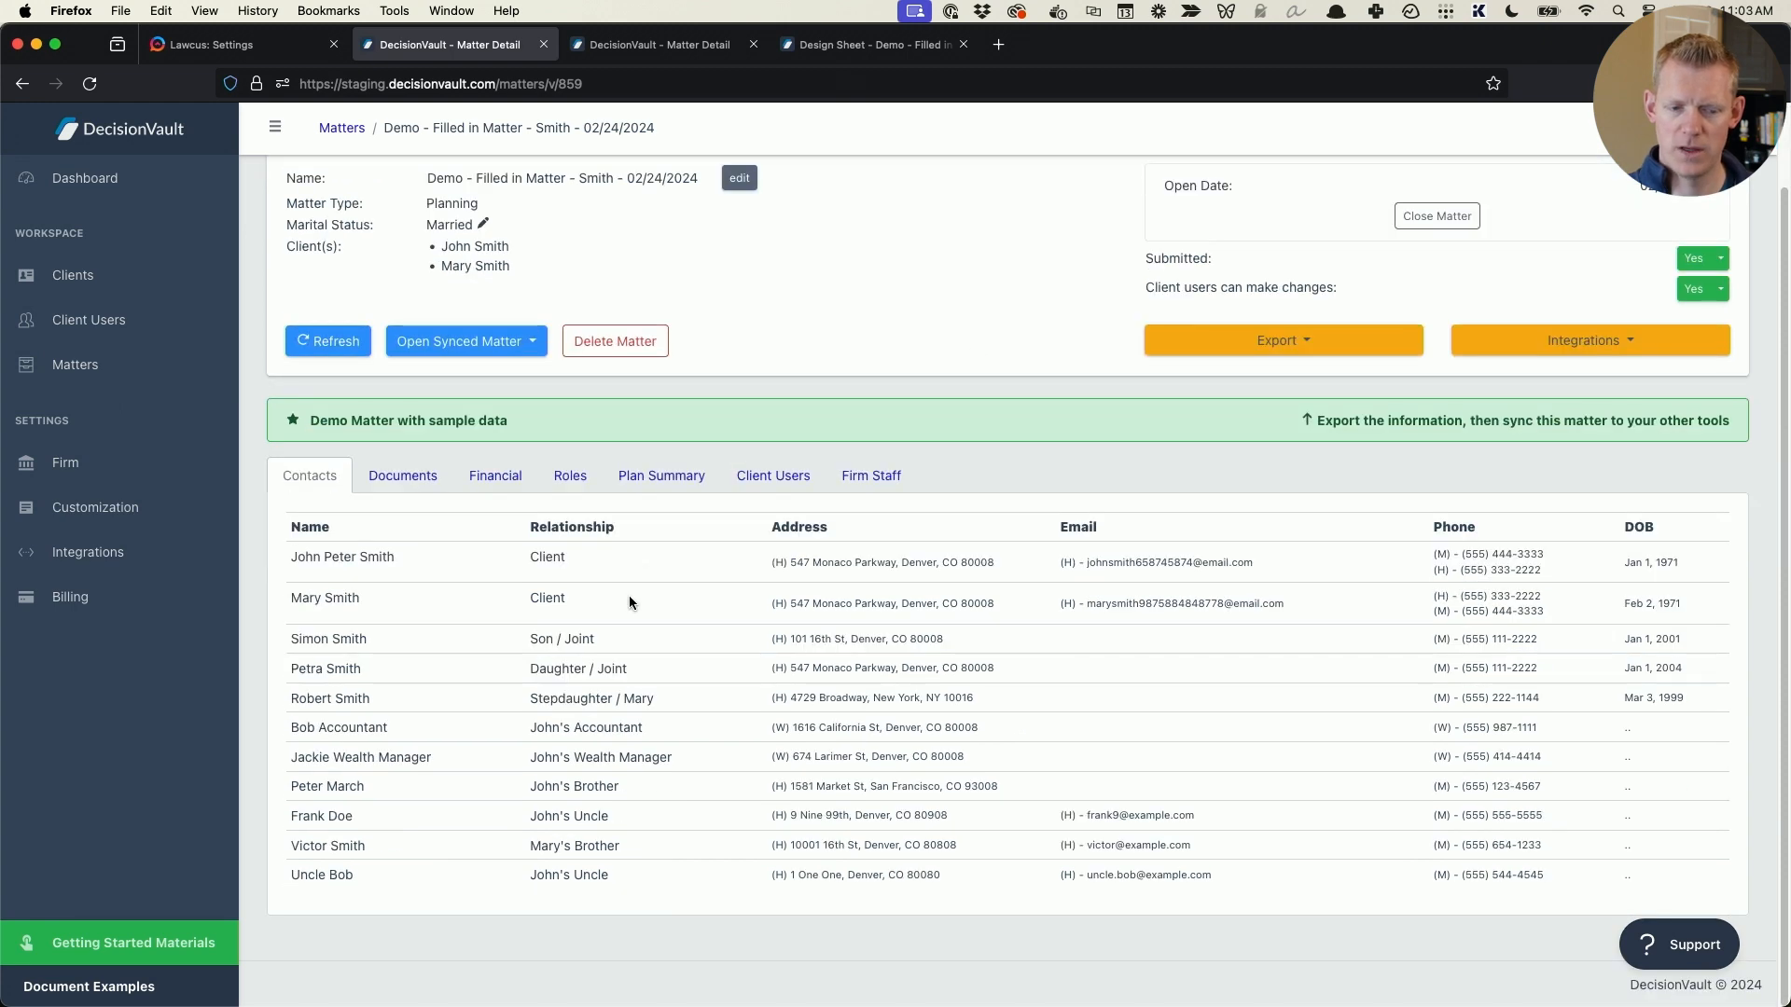
pyautogui.moveTo(360, 560); pyautogui.dragTo(674, 879)
pyautogui.click(673, 873)
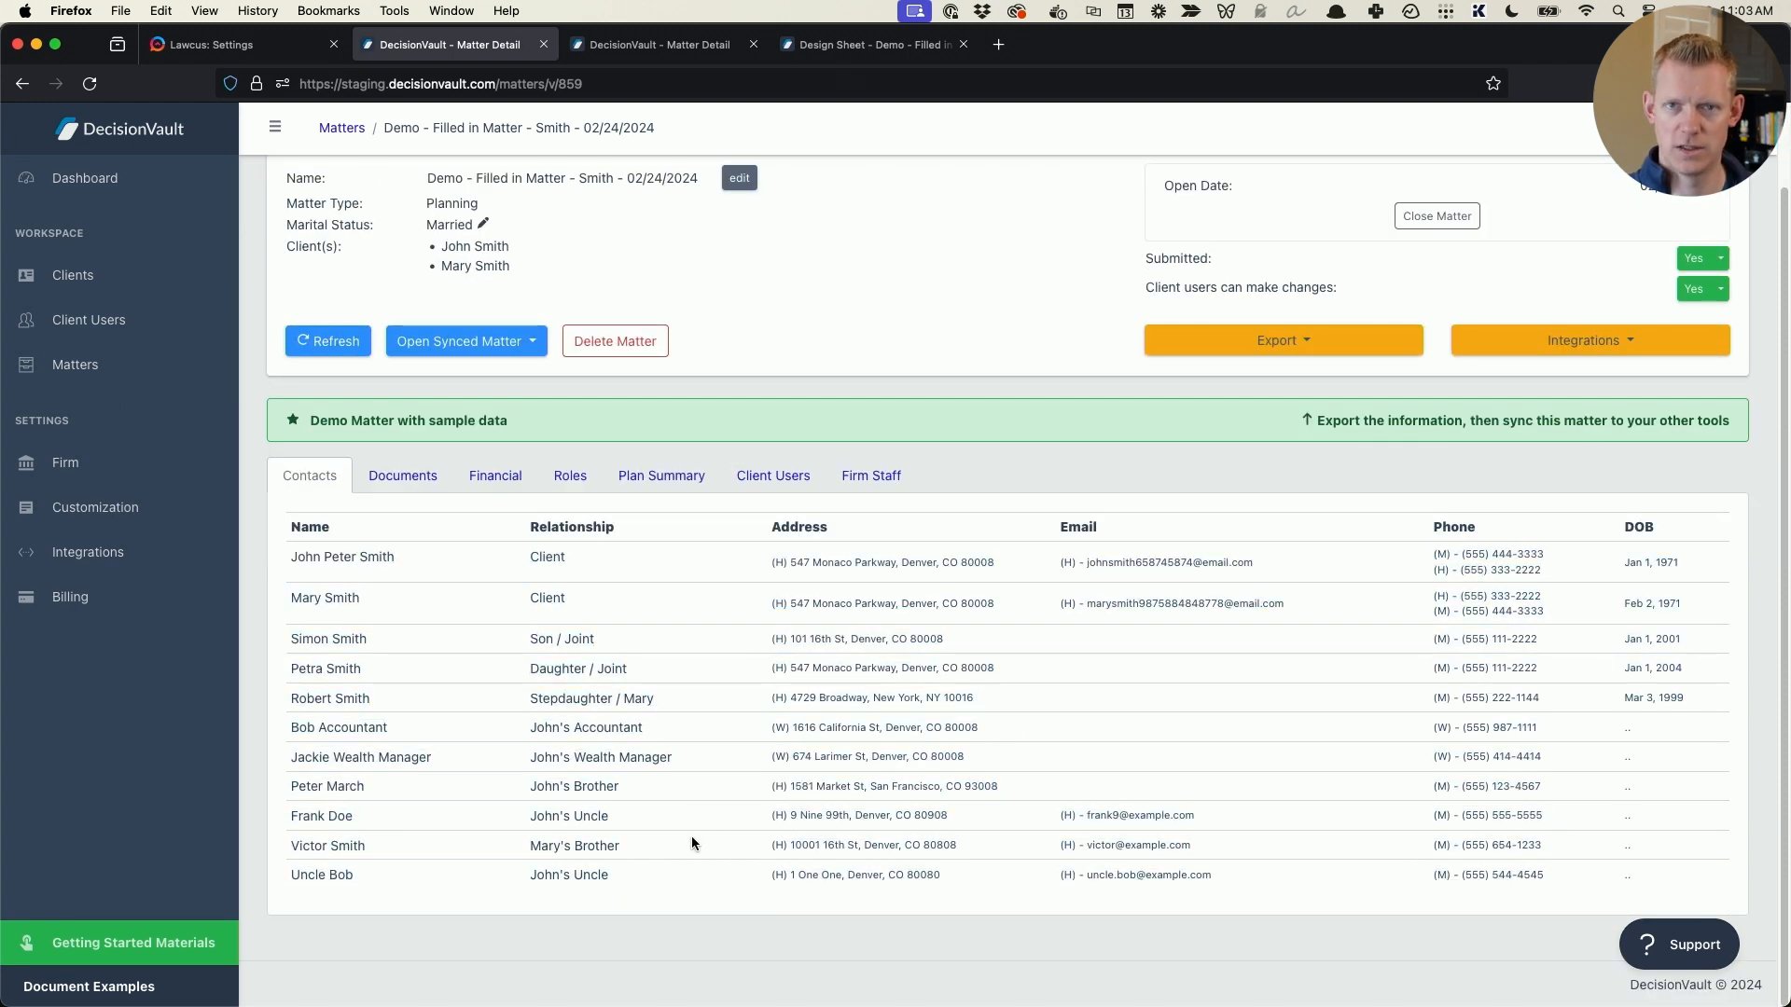
pyautogui.scroll(2, 1008, 714)
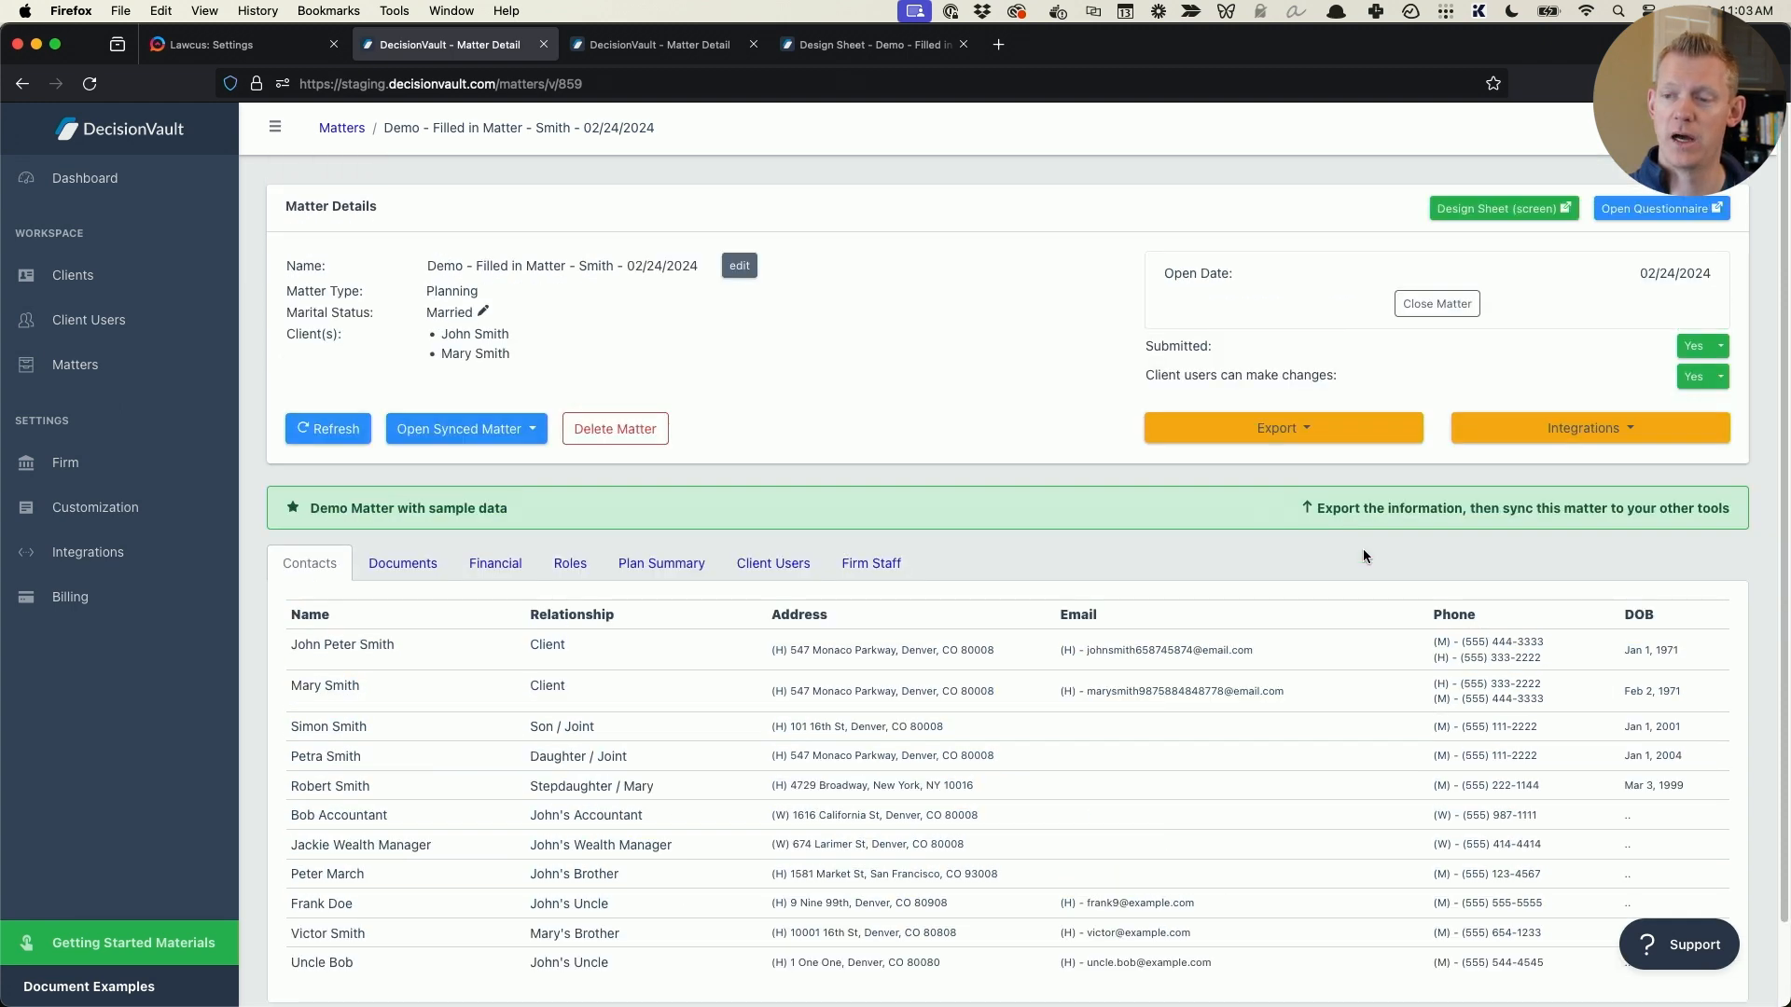
# - Open the matter's design sheet and review the Document Automation Examples section, including the contacts assigned as Short-term Guardian
pyautogui.click(1504, 208)
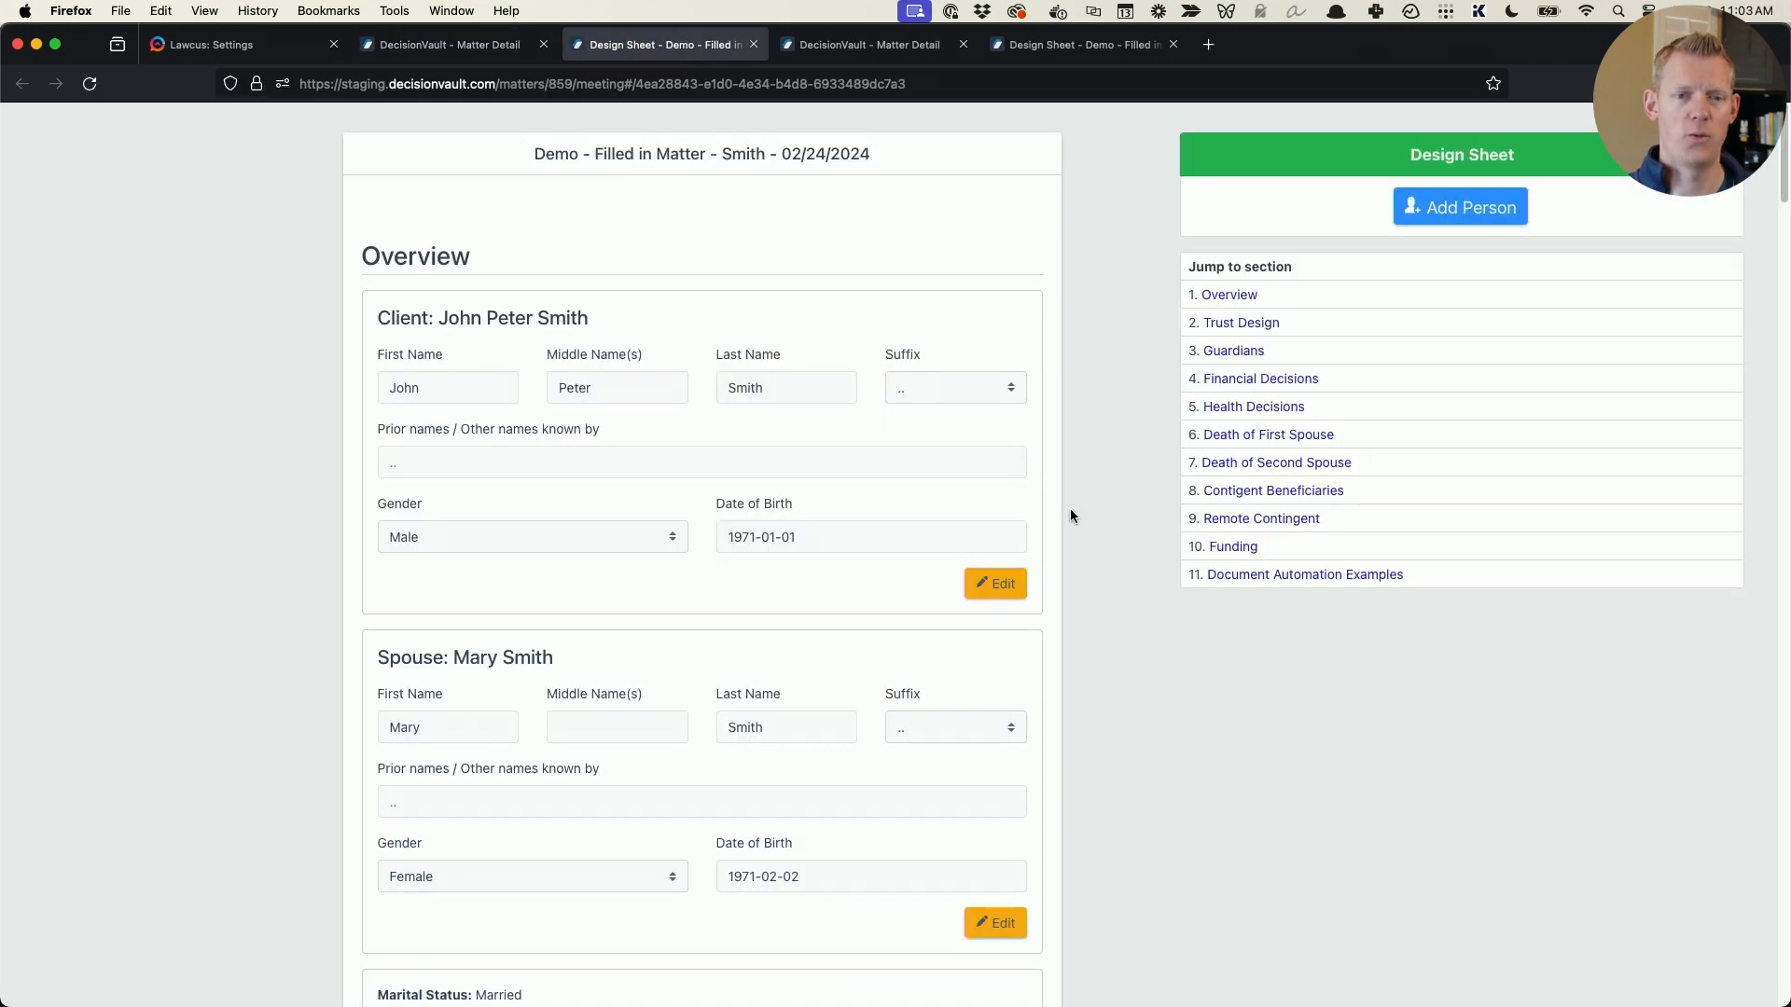
pyautogui.scroll(-20, 1063, 514)
pyautogui.scroll(10, 1089, 576)
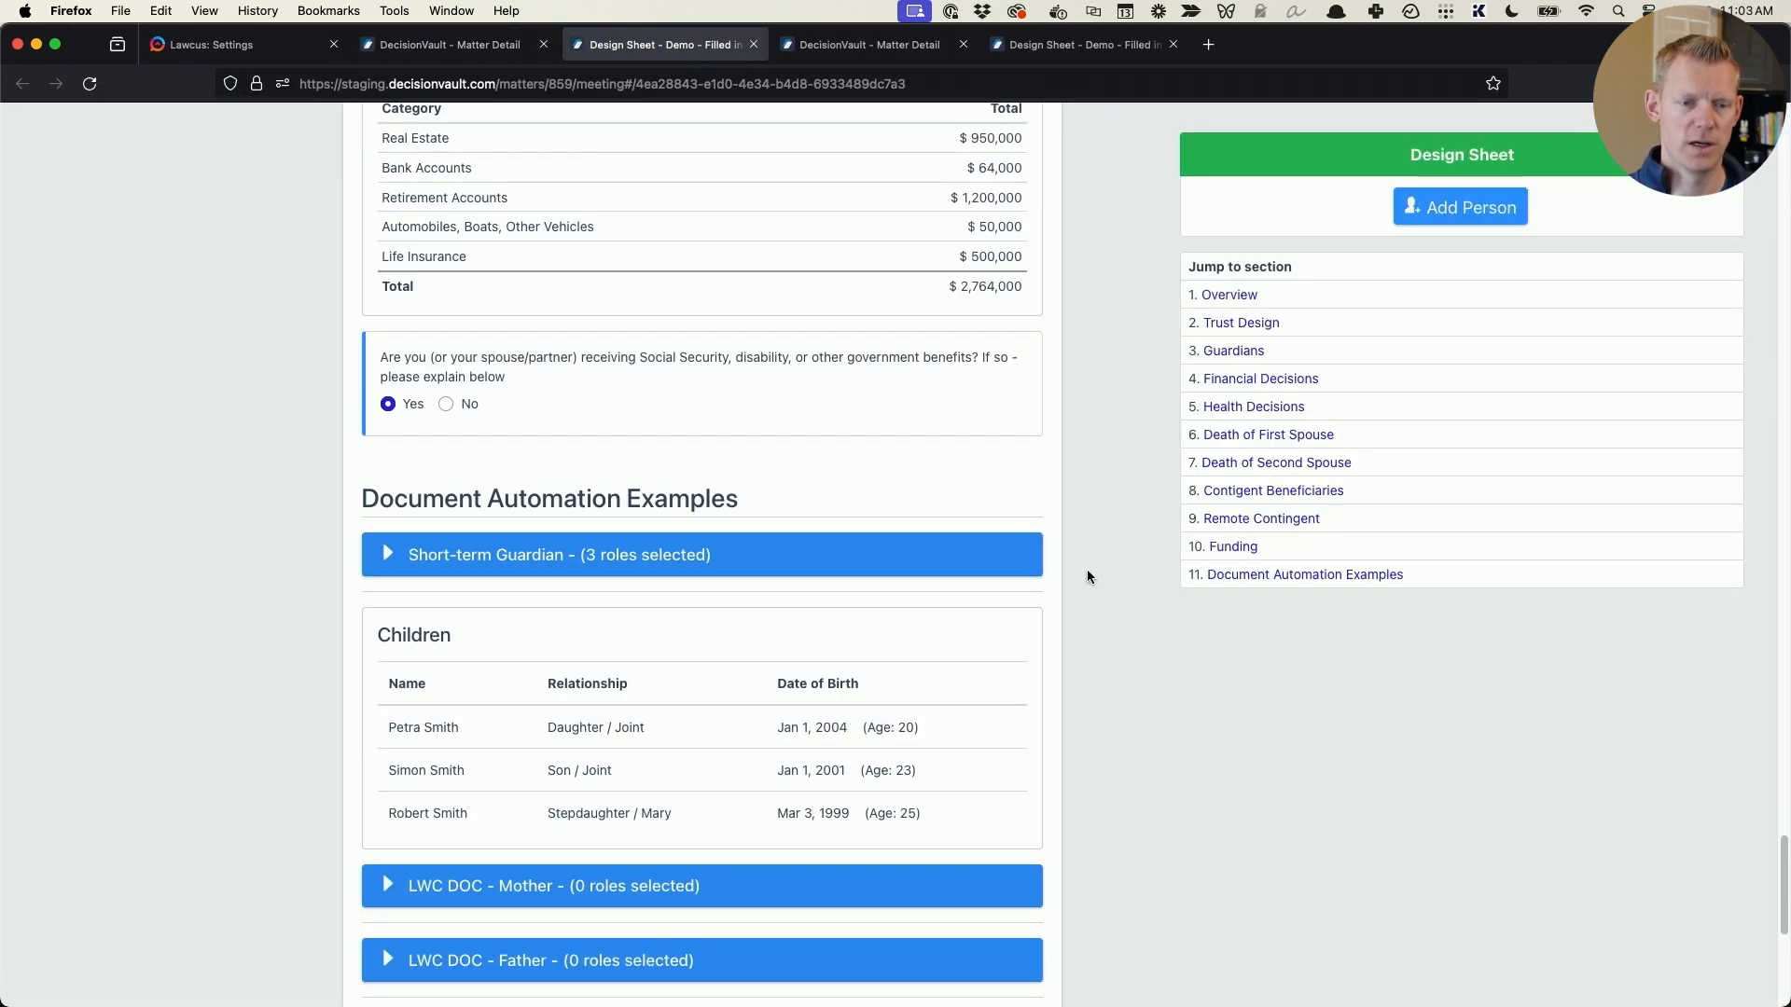
pyautogui.scroll(-12, 1082, 583)
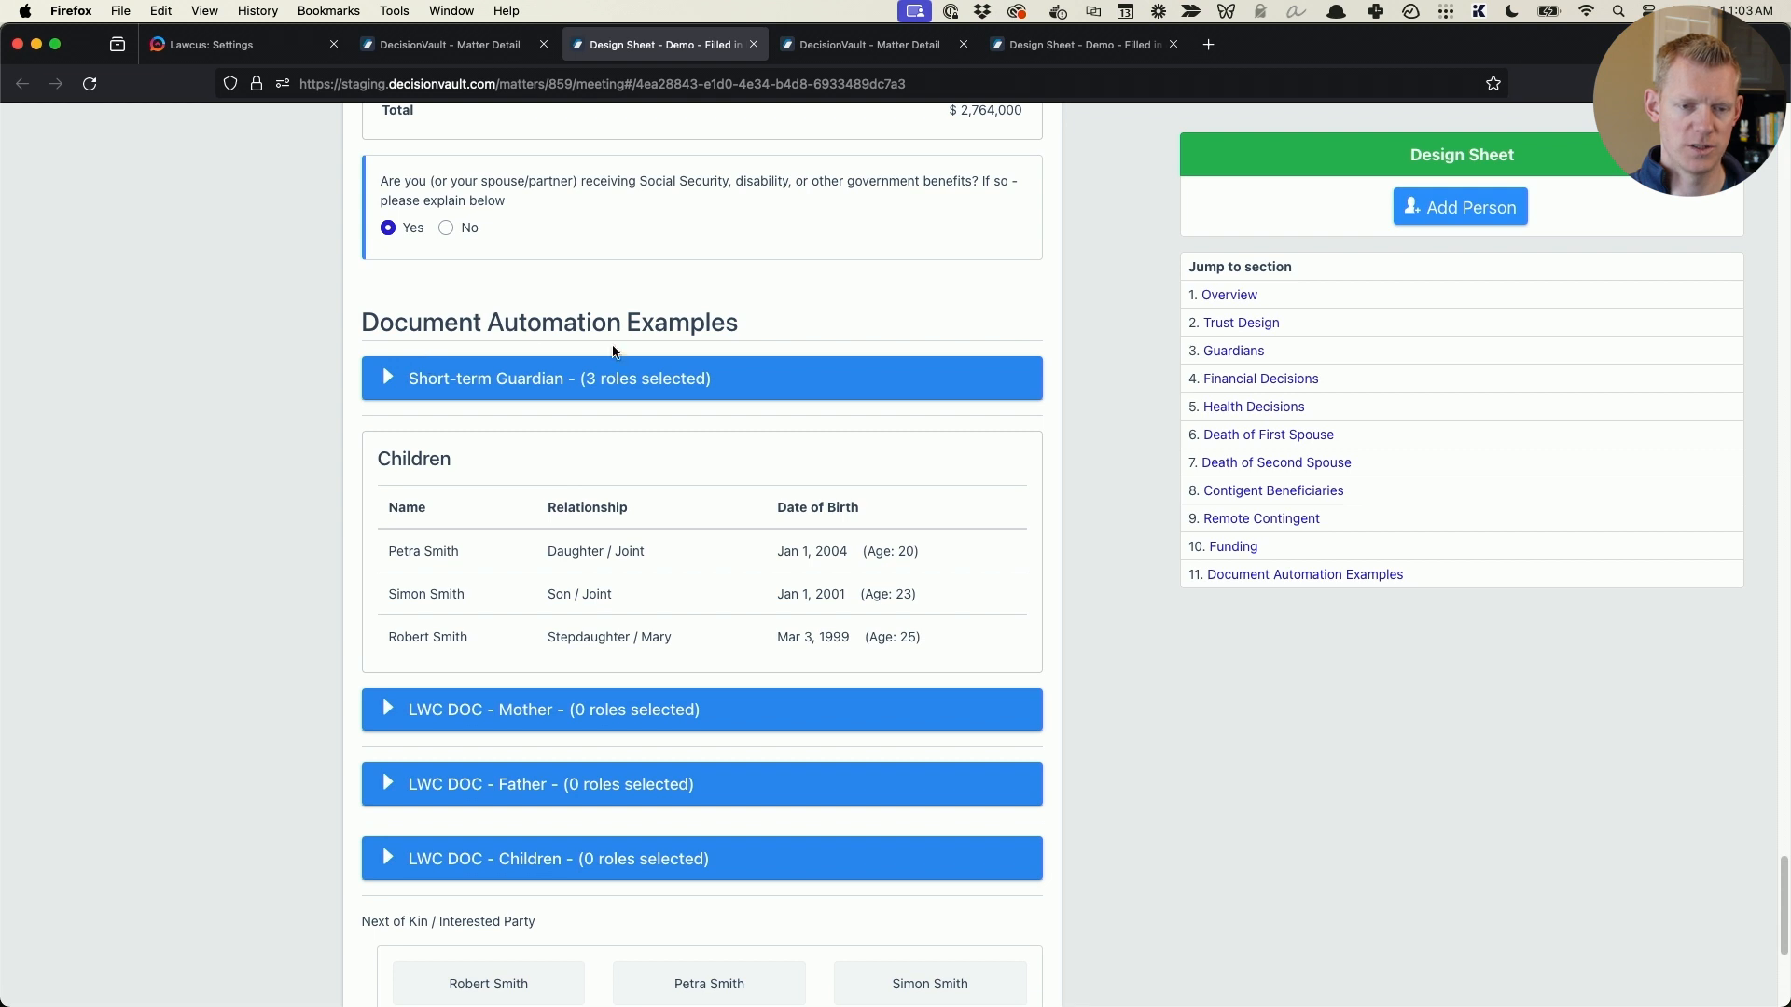
pyautogui.click(597, 382)
pyautogui.scroll(-1, 572, 399)
pyautogui.moveTo(394, 427); pyautogui.dragTo(480, 554)
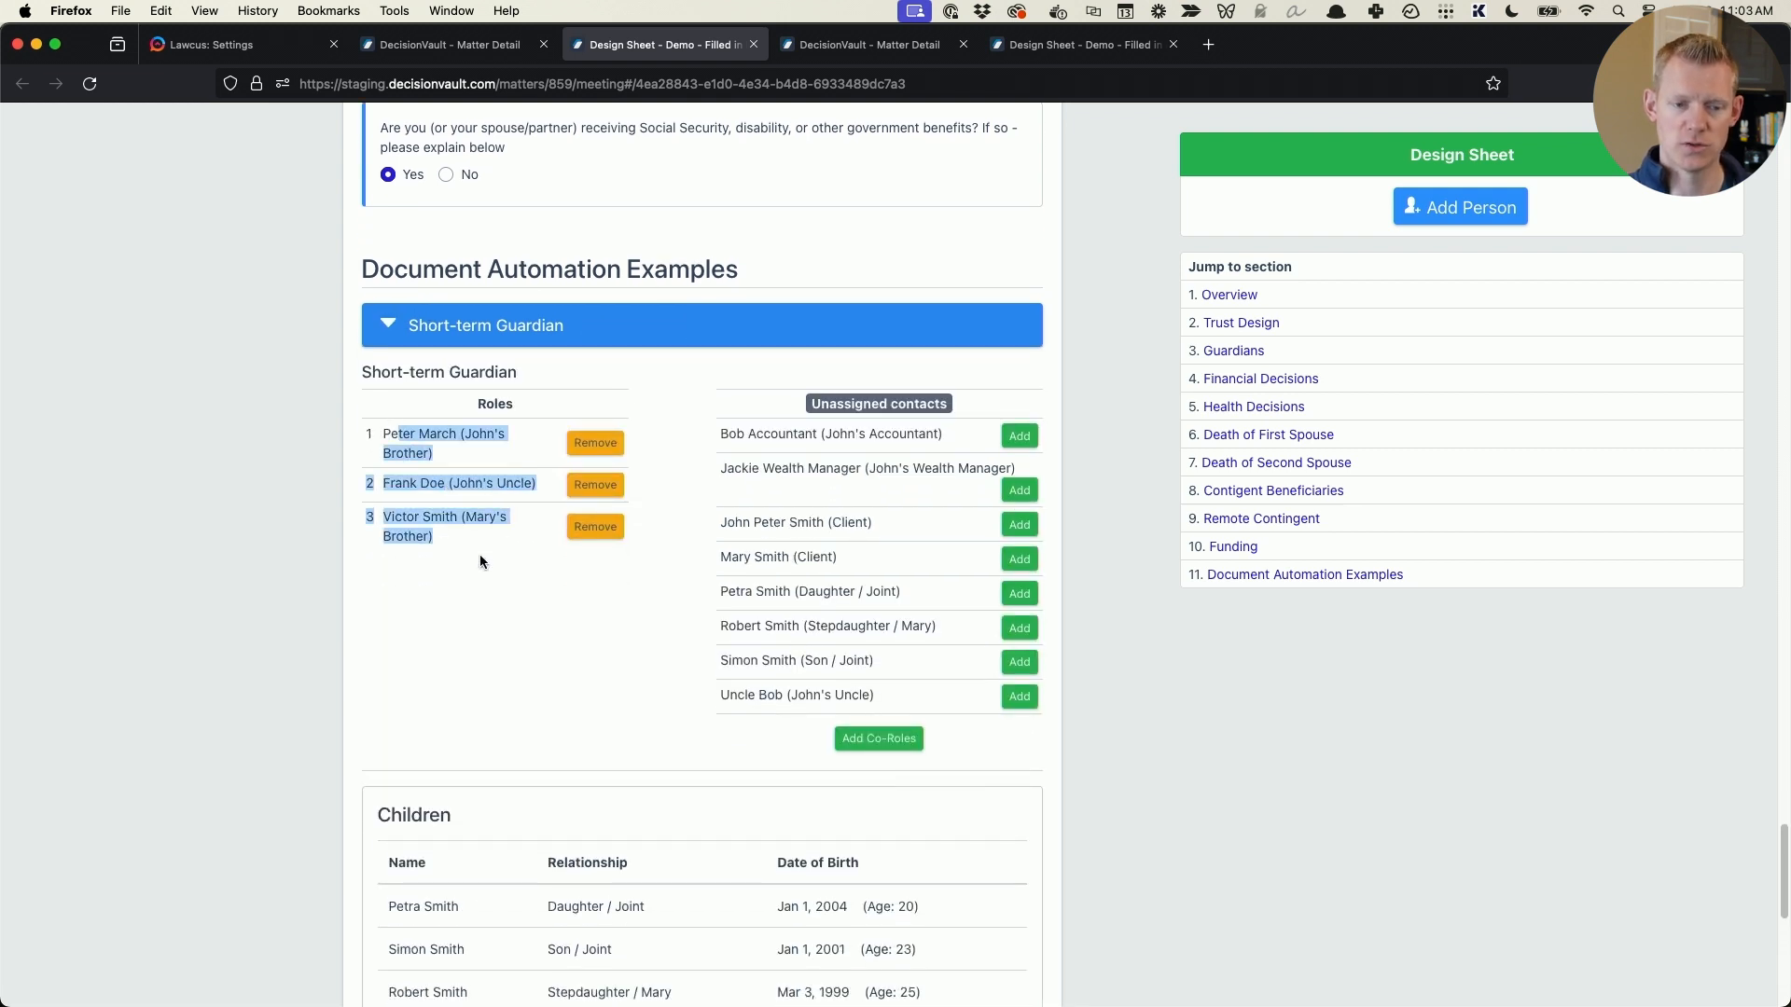
pyautogui.click(479, 554)
pyautogui.scroll(-8, 478, 536)
pyautogui.scroll(-3, 477, 543)
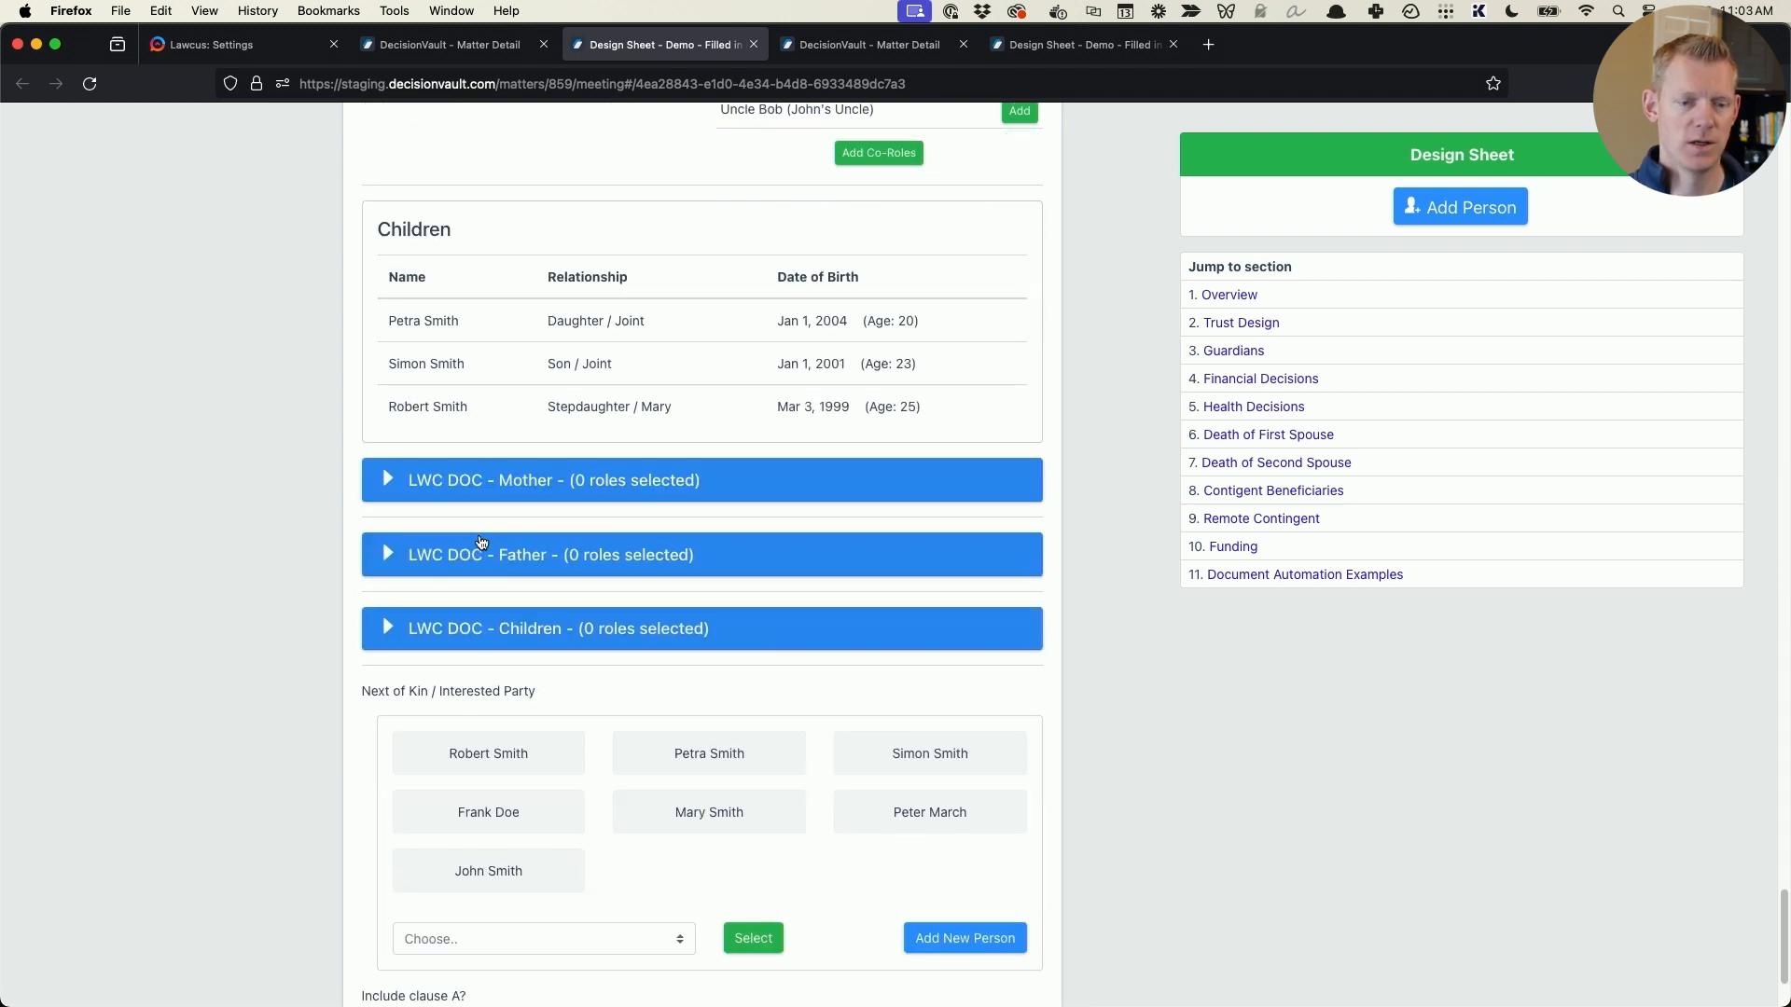
# - Assign the wife to the LWC DOC - Mother role and the husband to the LWC DOC - Father role
pyautogui.click(520, 641)
pyautogui.click(524, 560)
pyautogui.click(536, 480)
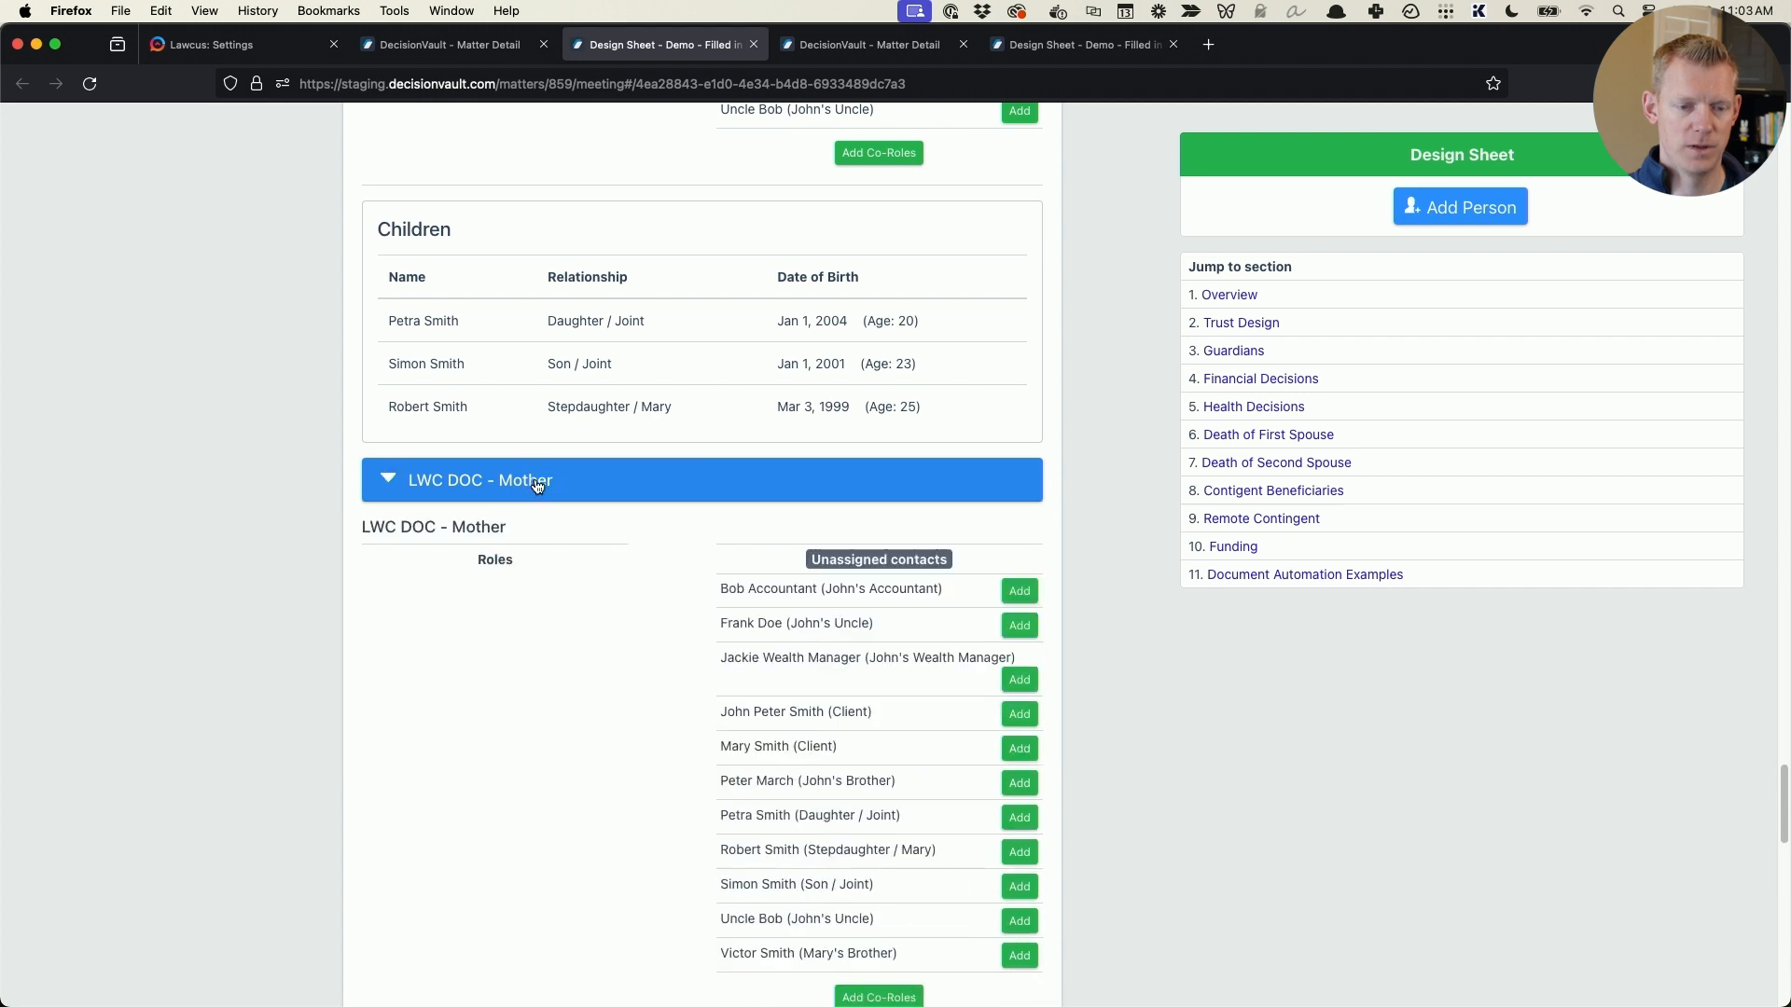
pyautogui.scroll(-5, 574, 444)
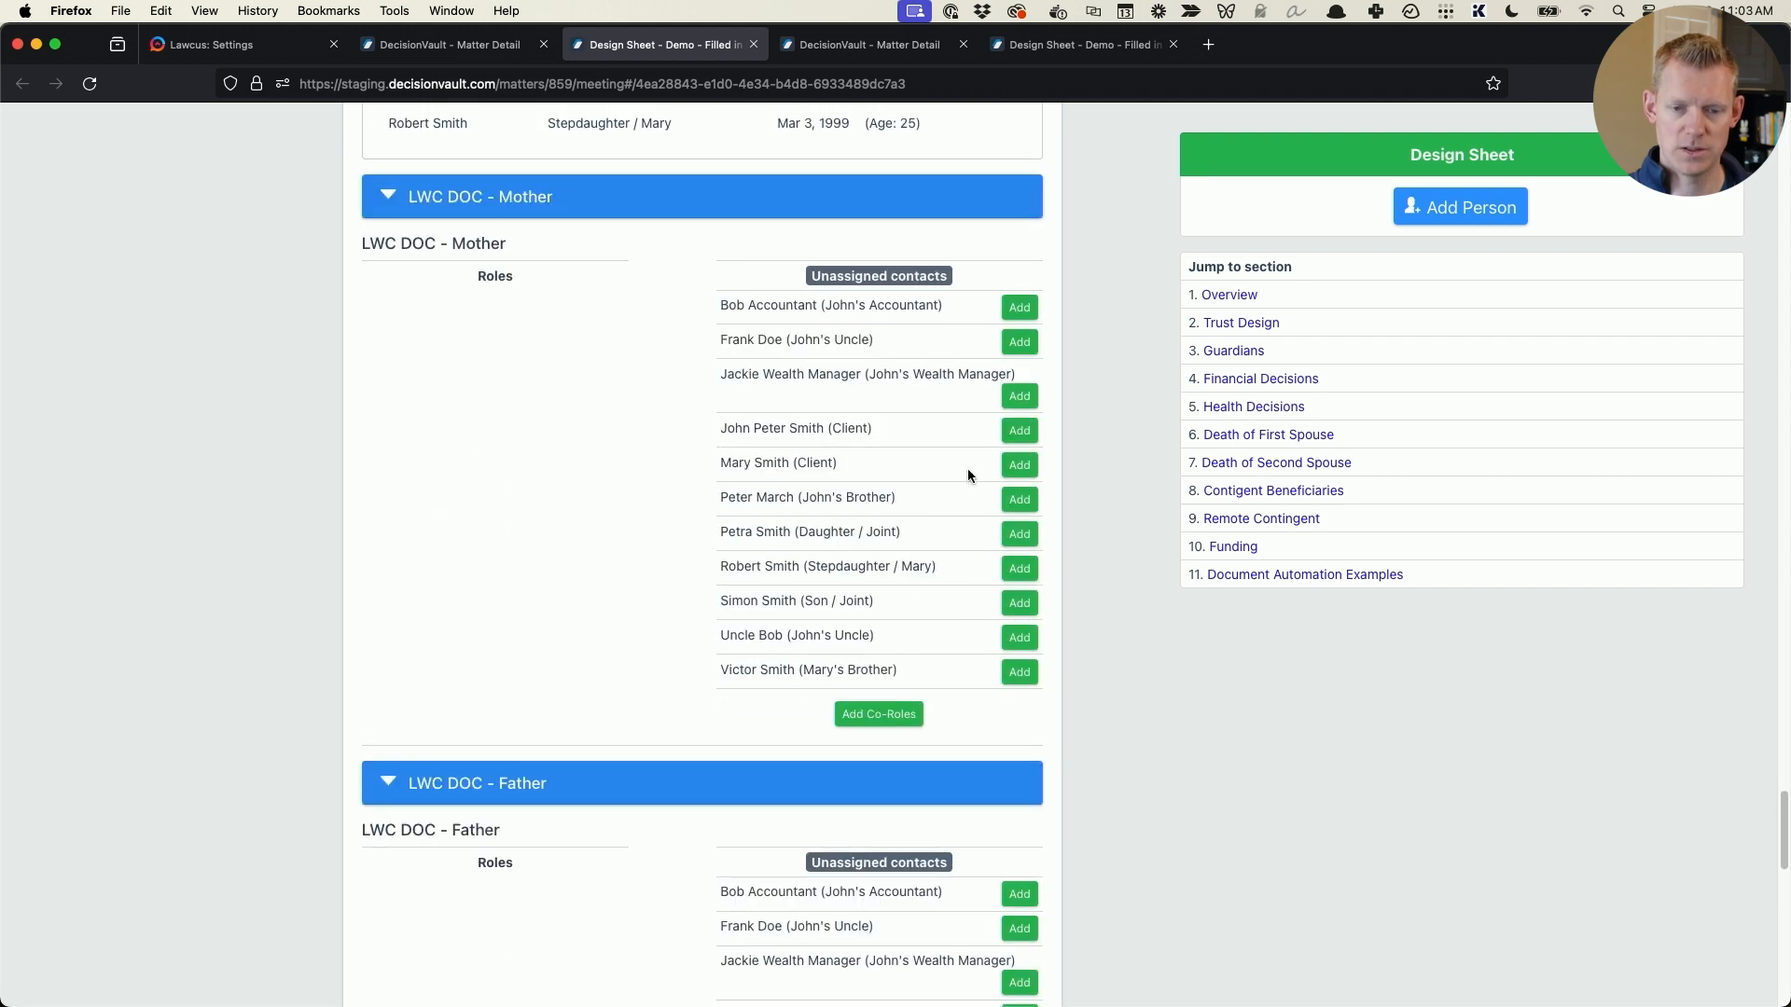
pyautogui.click(1019, 464)
pyautogui.scroll(-8, 1051, 476)
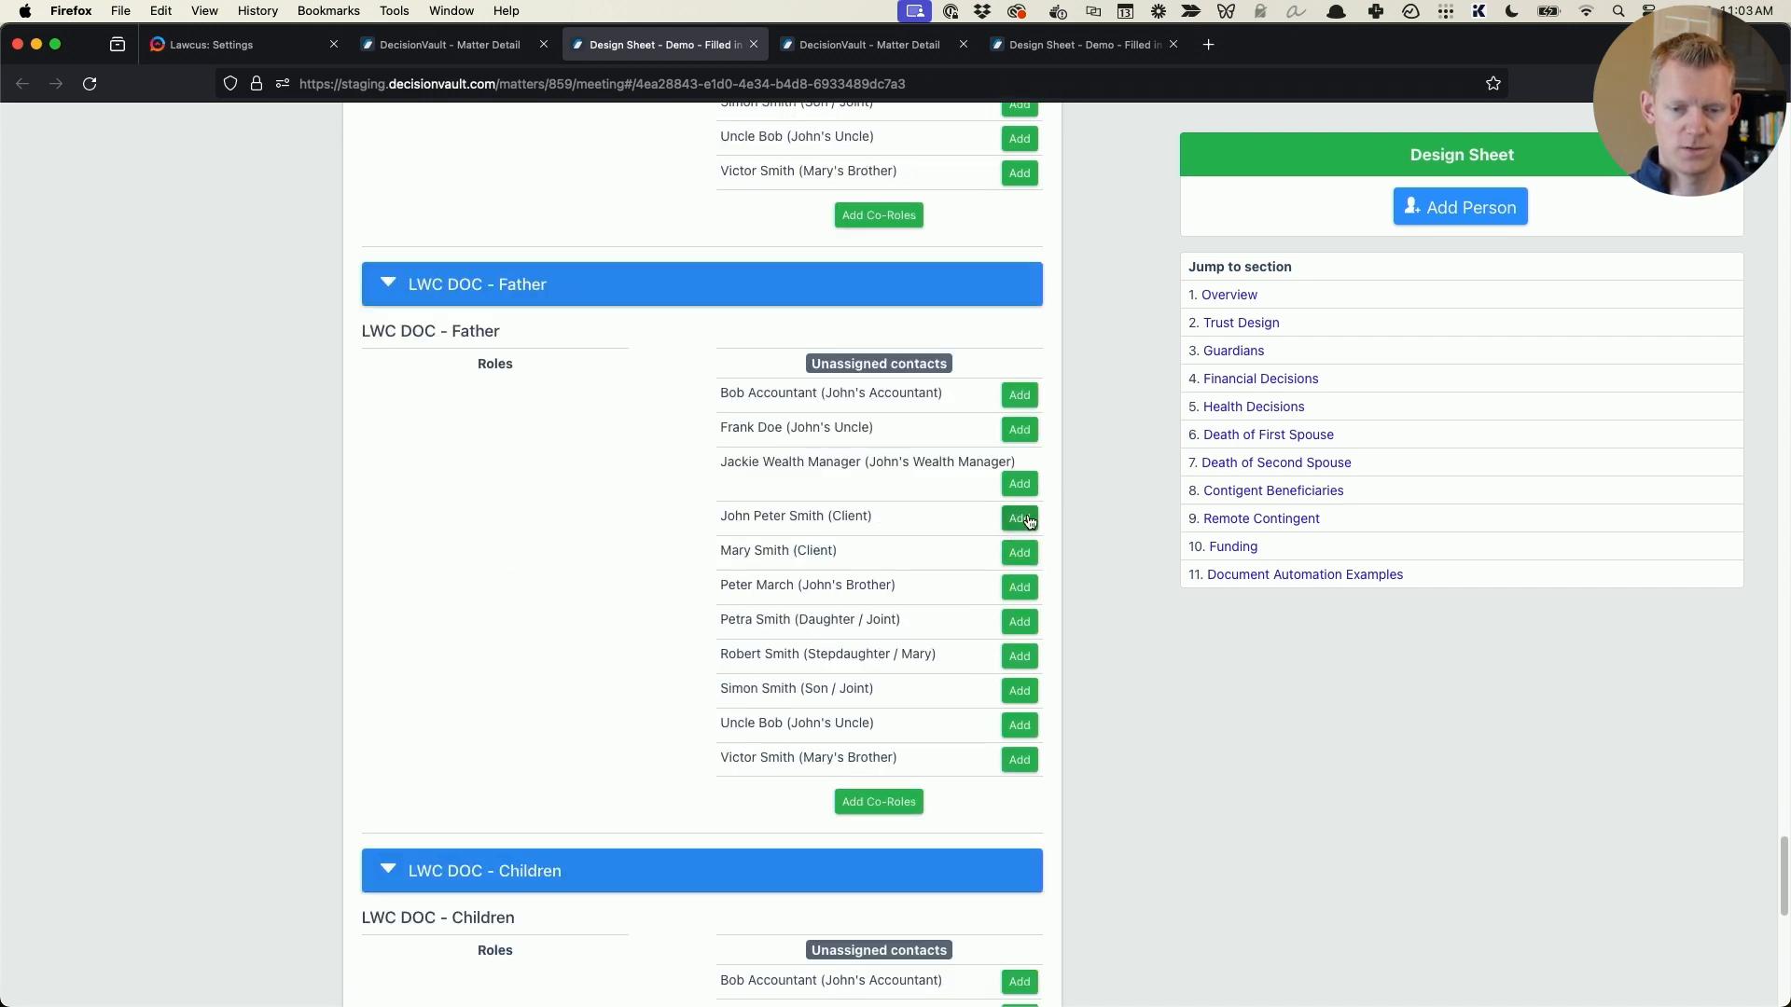
pyautogui.click(1028, 520)
# - Assign the daughter, stepdaughter and son, in that order, to the LWC DOC - Children role
pyautogui.scroll(-8, 724, 500)
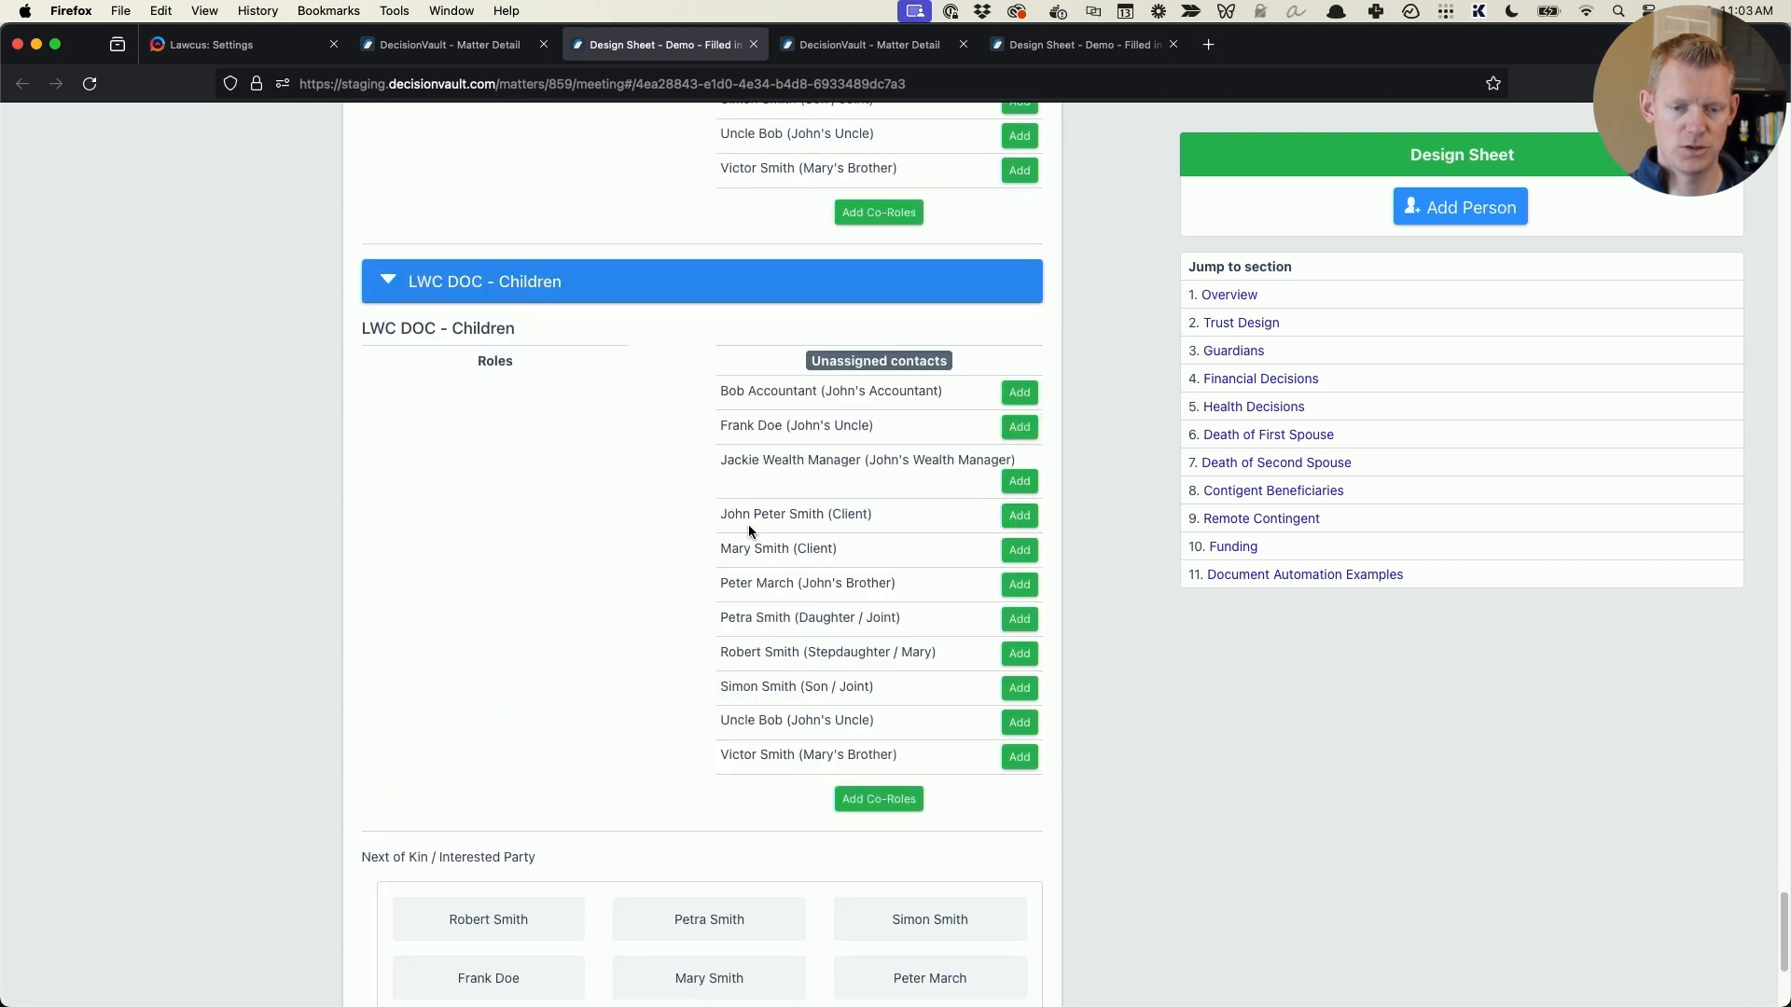
pyautogui.click(1028, 621)
pyautogui.click(1019, 620)
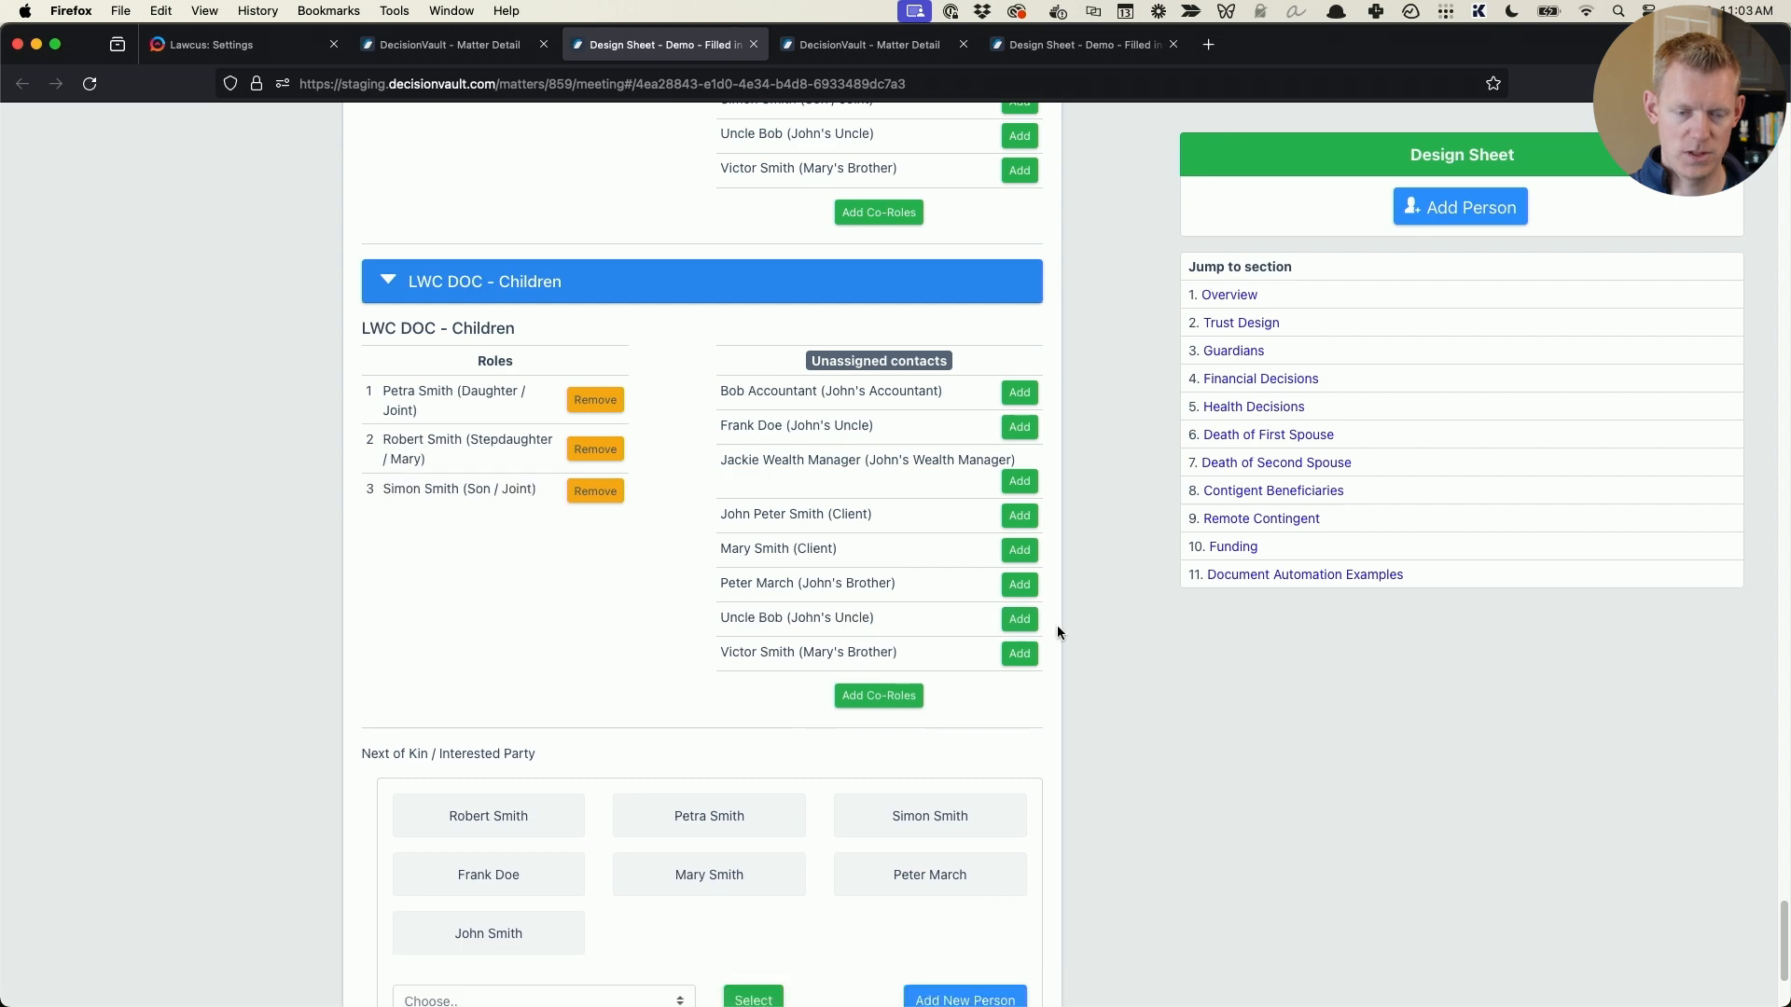
pyautogui.scroll(-3, 1038, 585)
pyautogui.scroll(5, 585, 690)
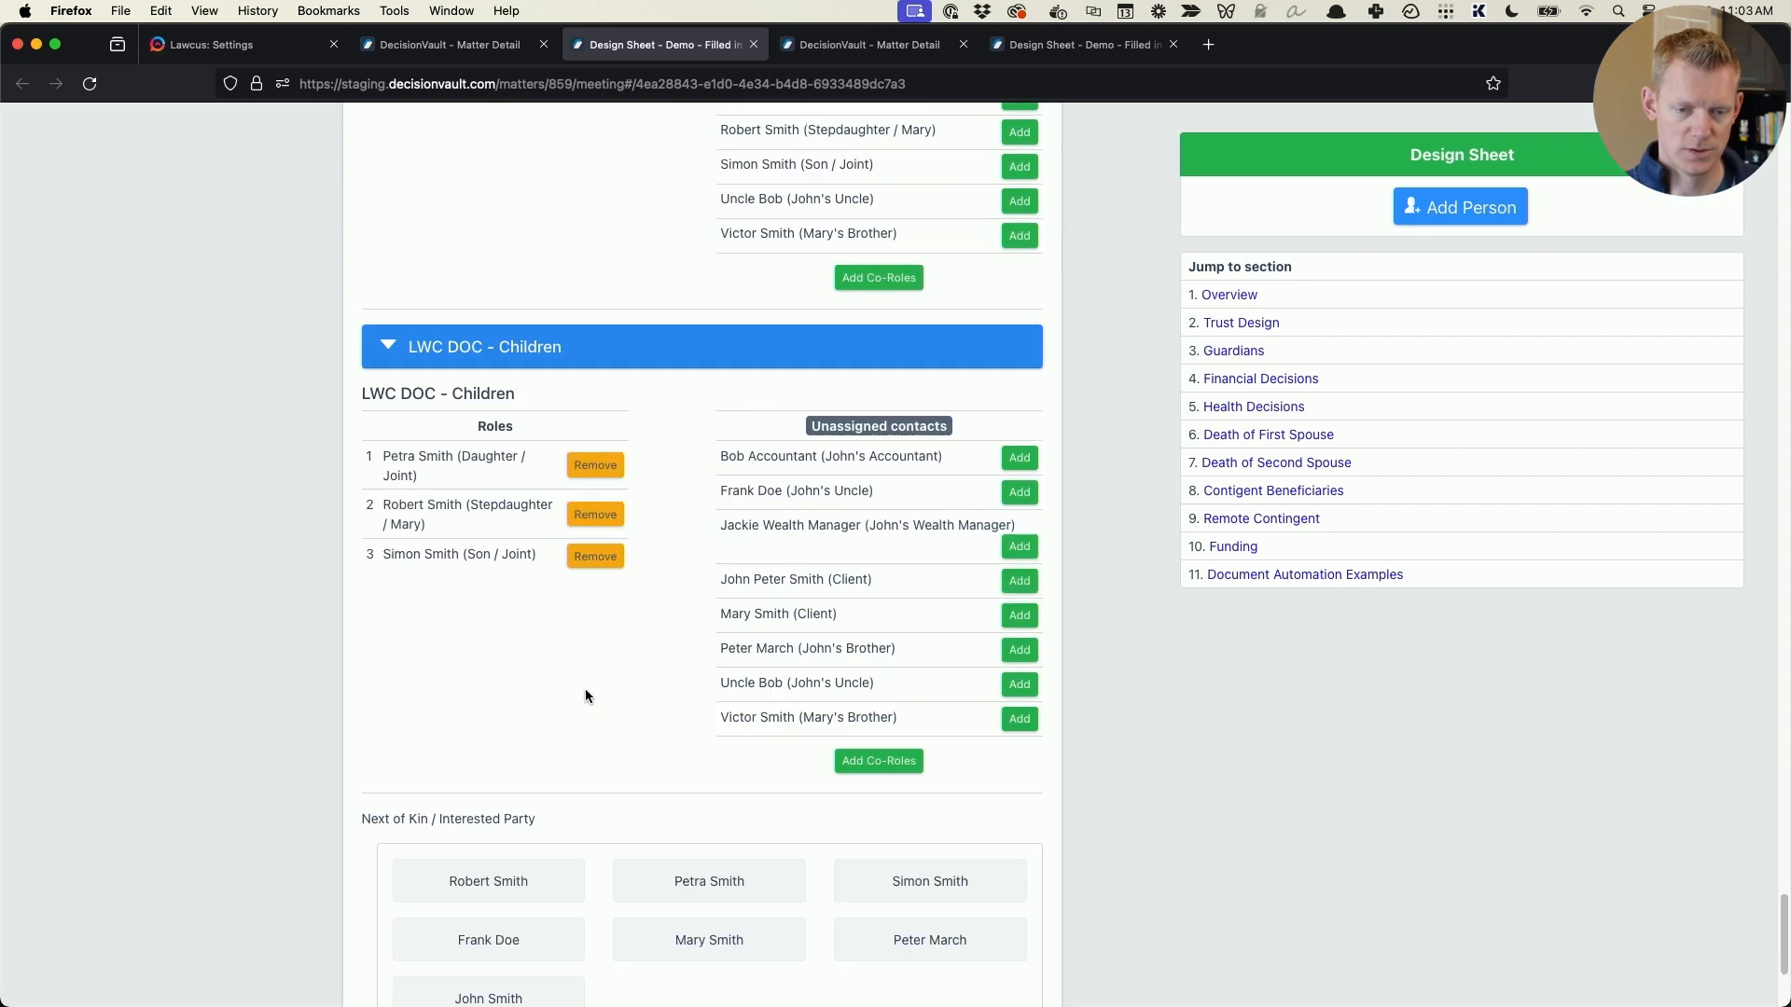
pyautogui.scroll(15, 580, 672)
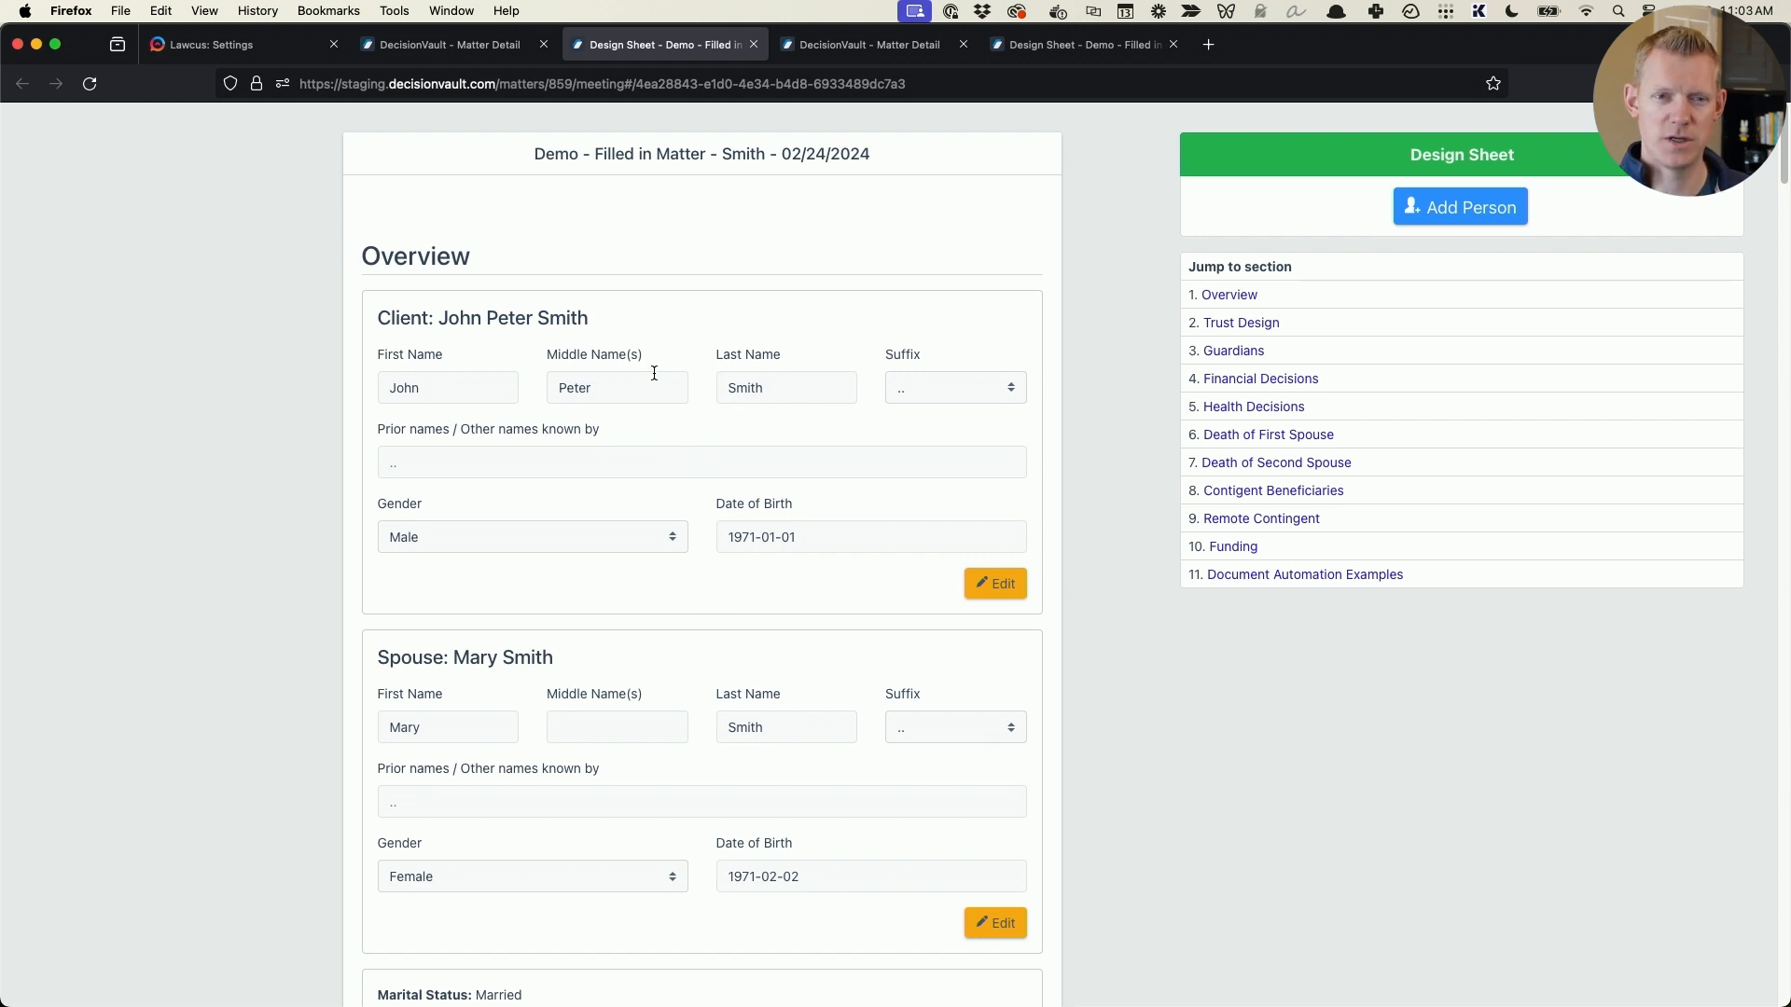
# - Open the Lawcus integration settings and review the Planning questionnaire's existing matter field mappings
pyautogui.click(471, 46)
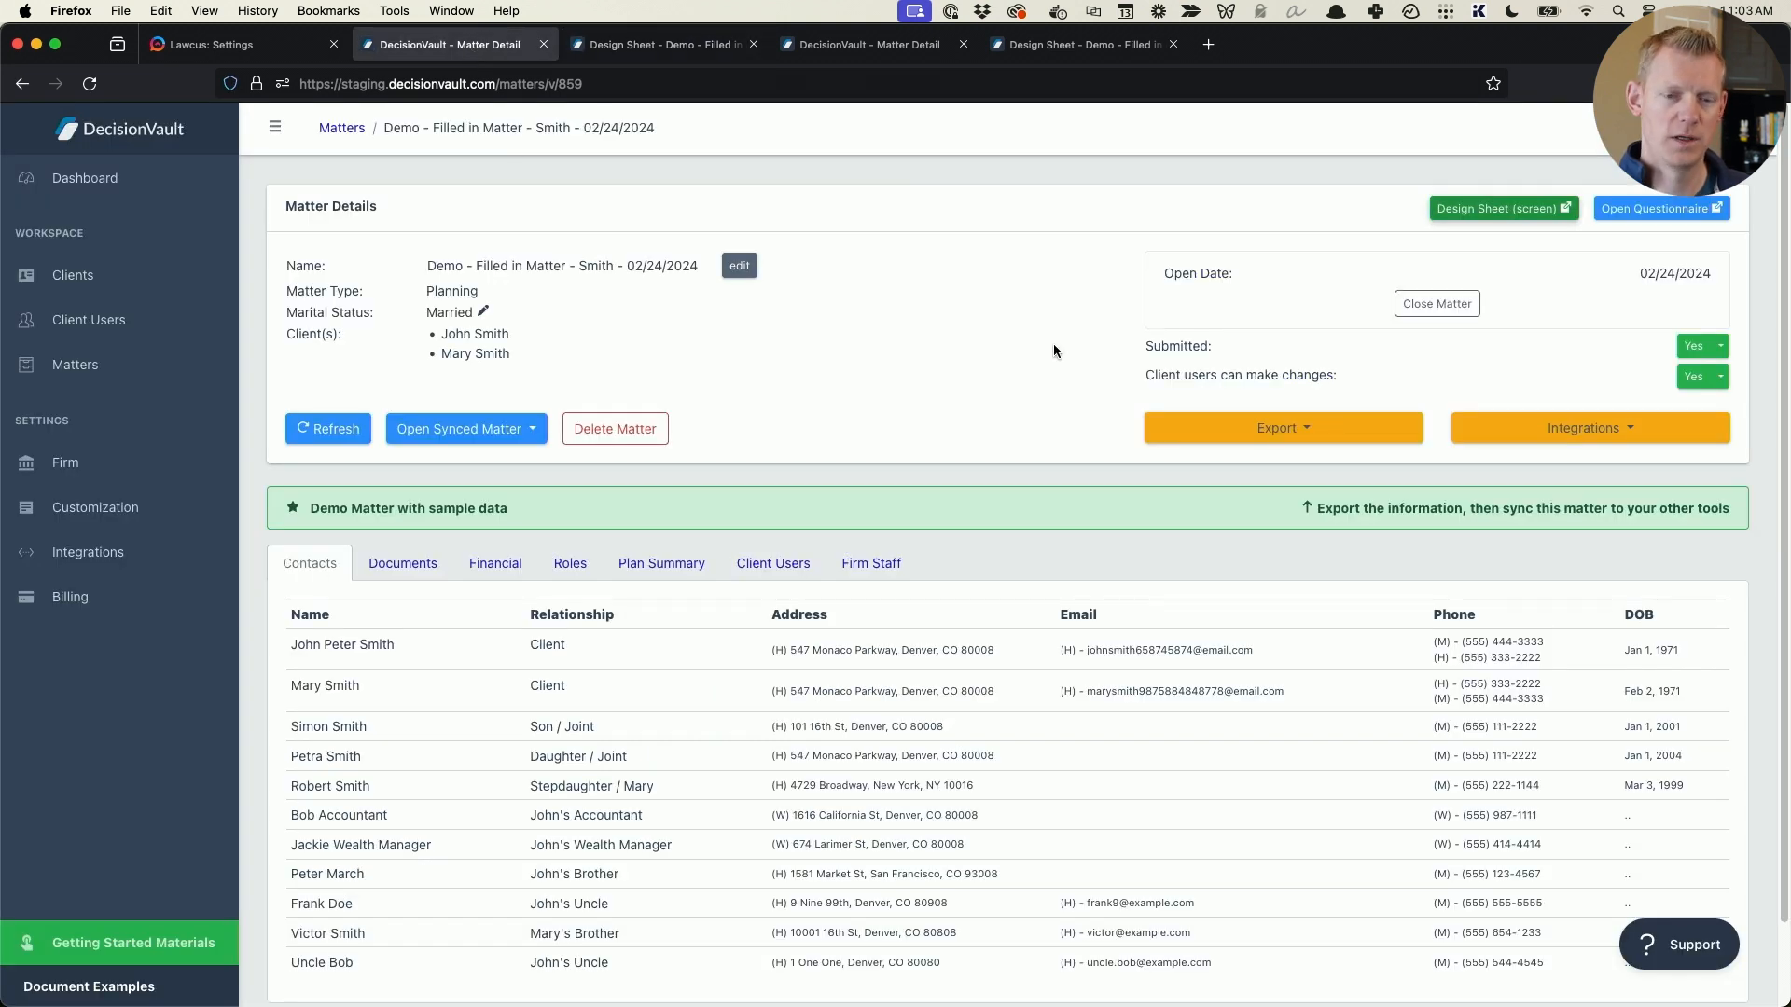
pyautogui.click(147, 550)
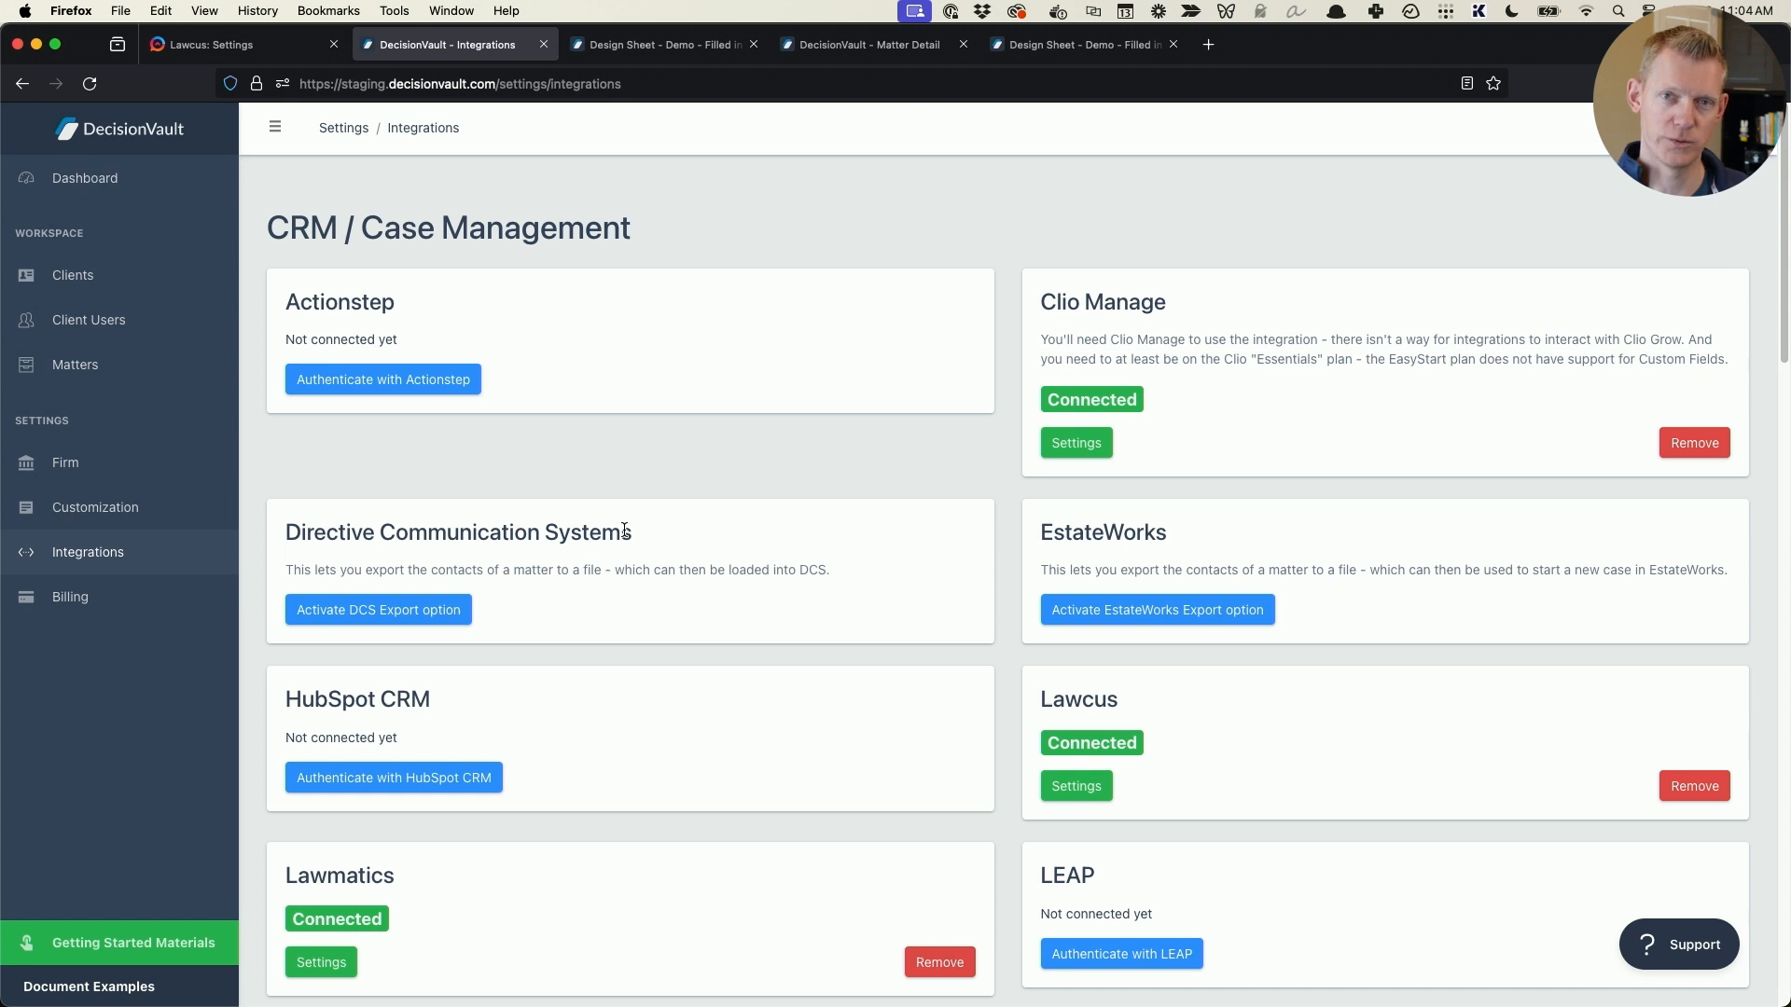
pyautogui.scroll(-2, 842, 457)
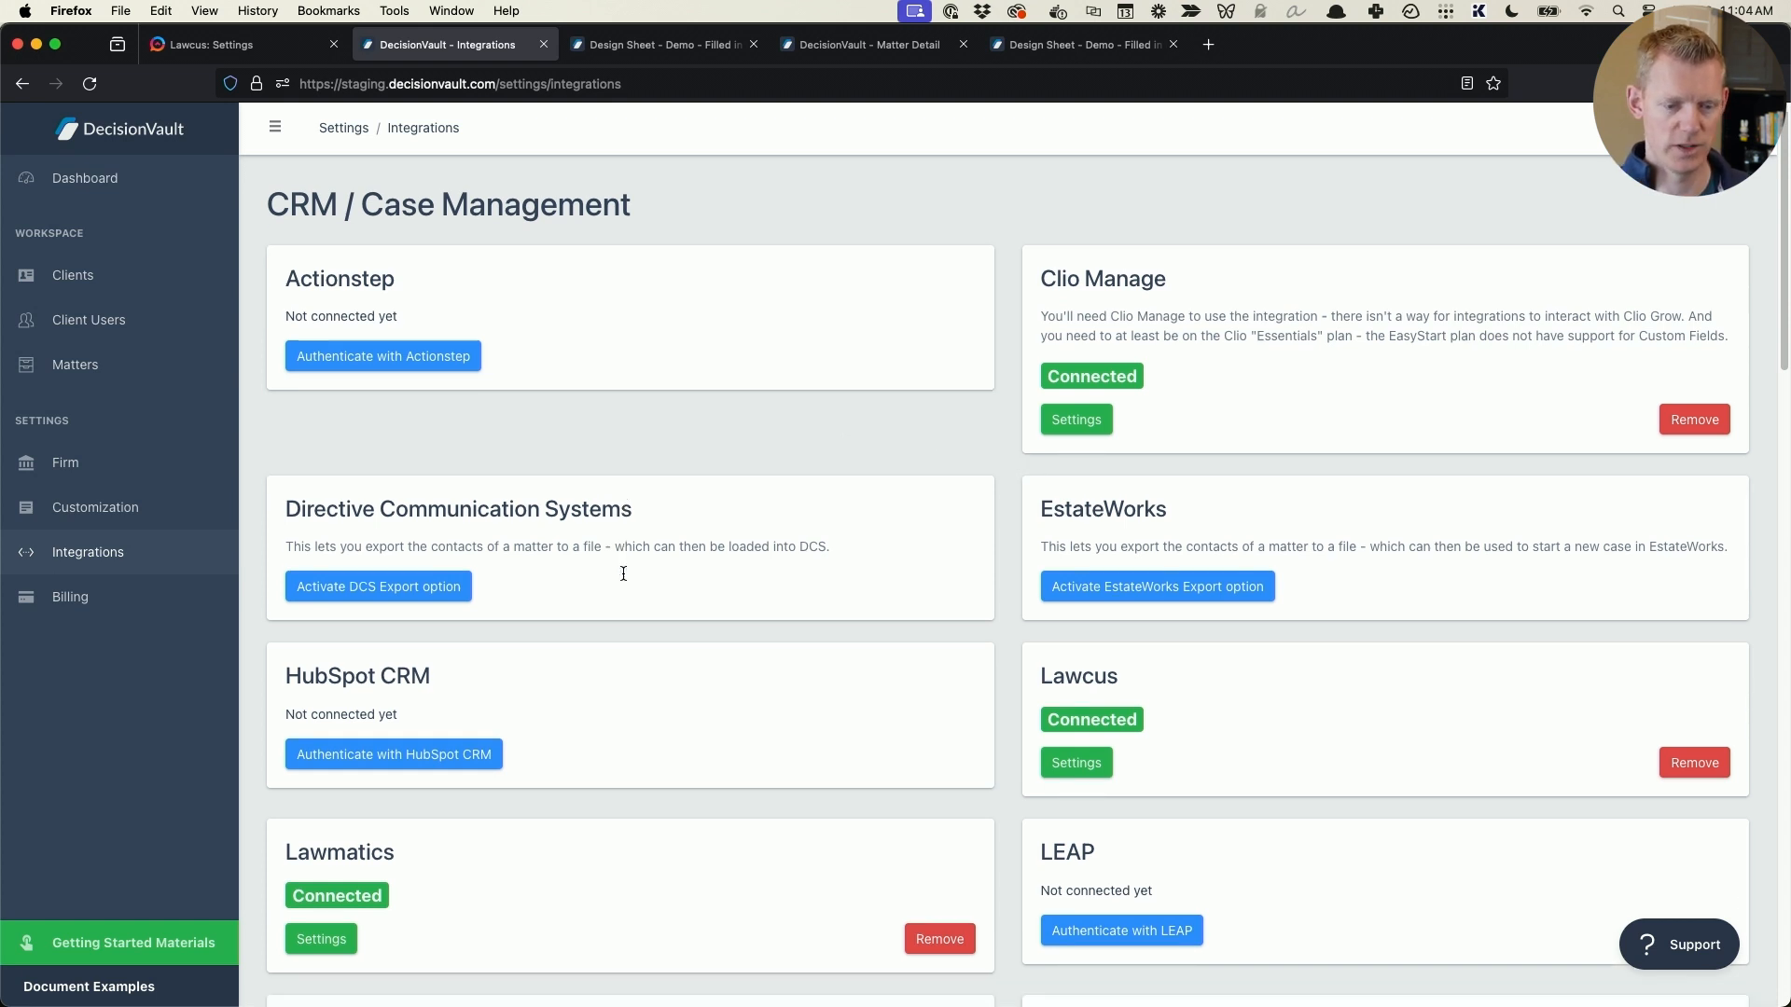
pyautogui.click(1074, 715)
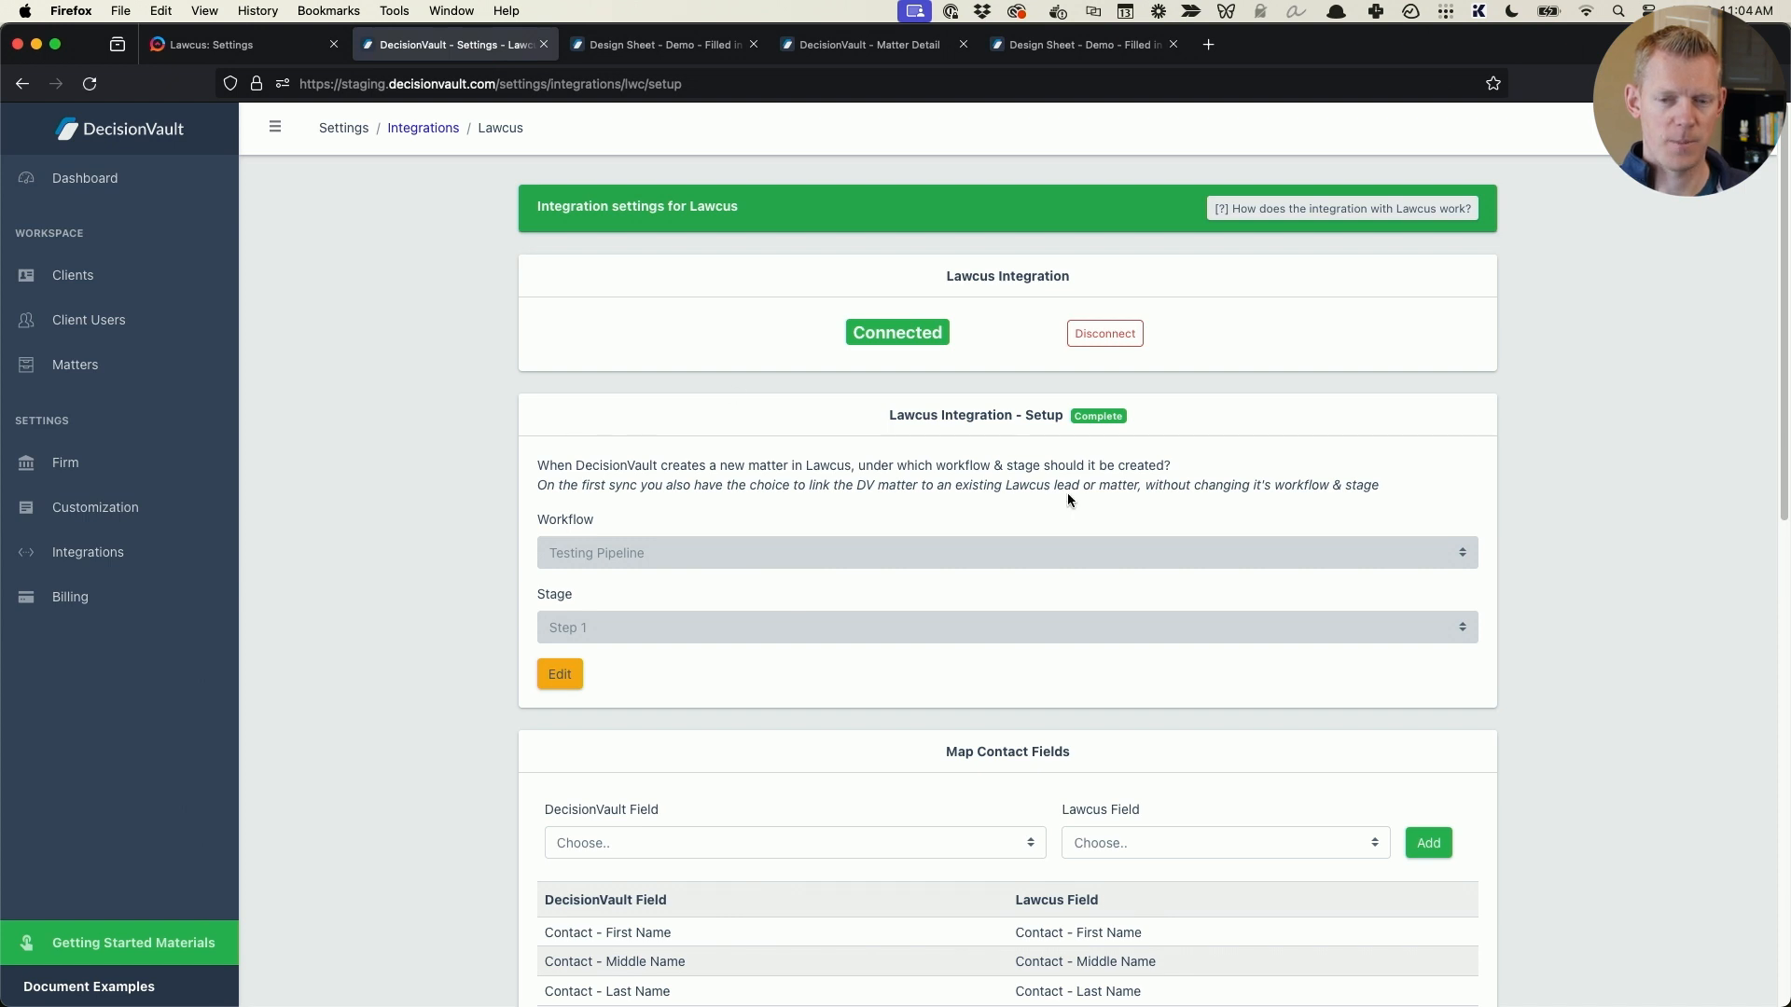
pyautogui.scroll(-3, 1068, 496)
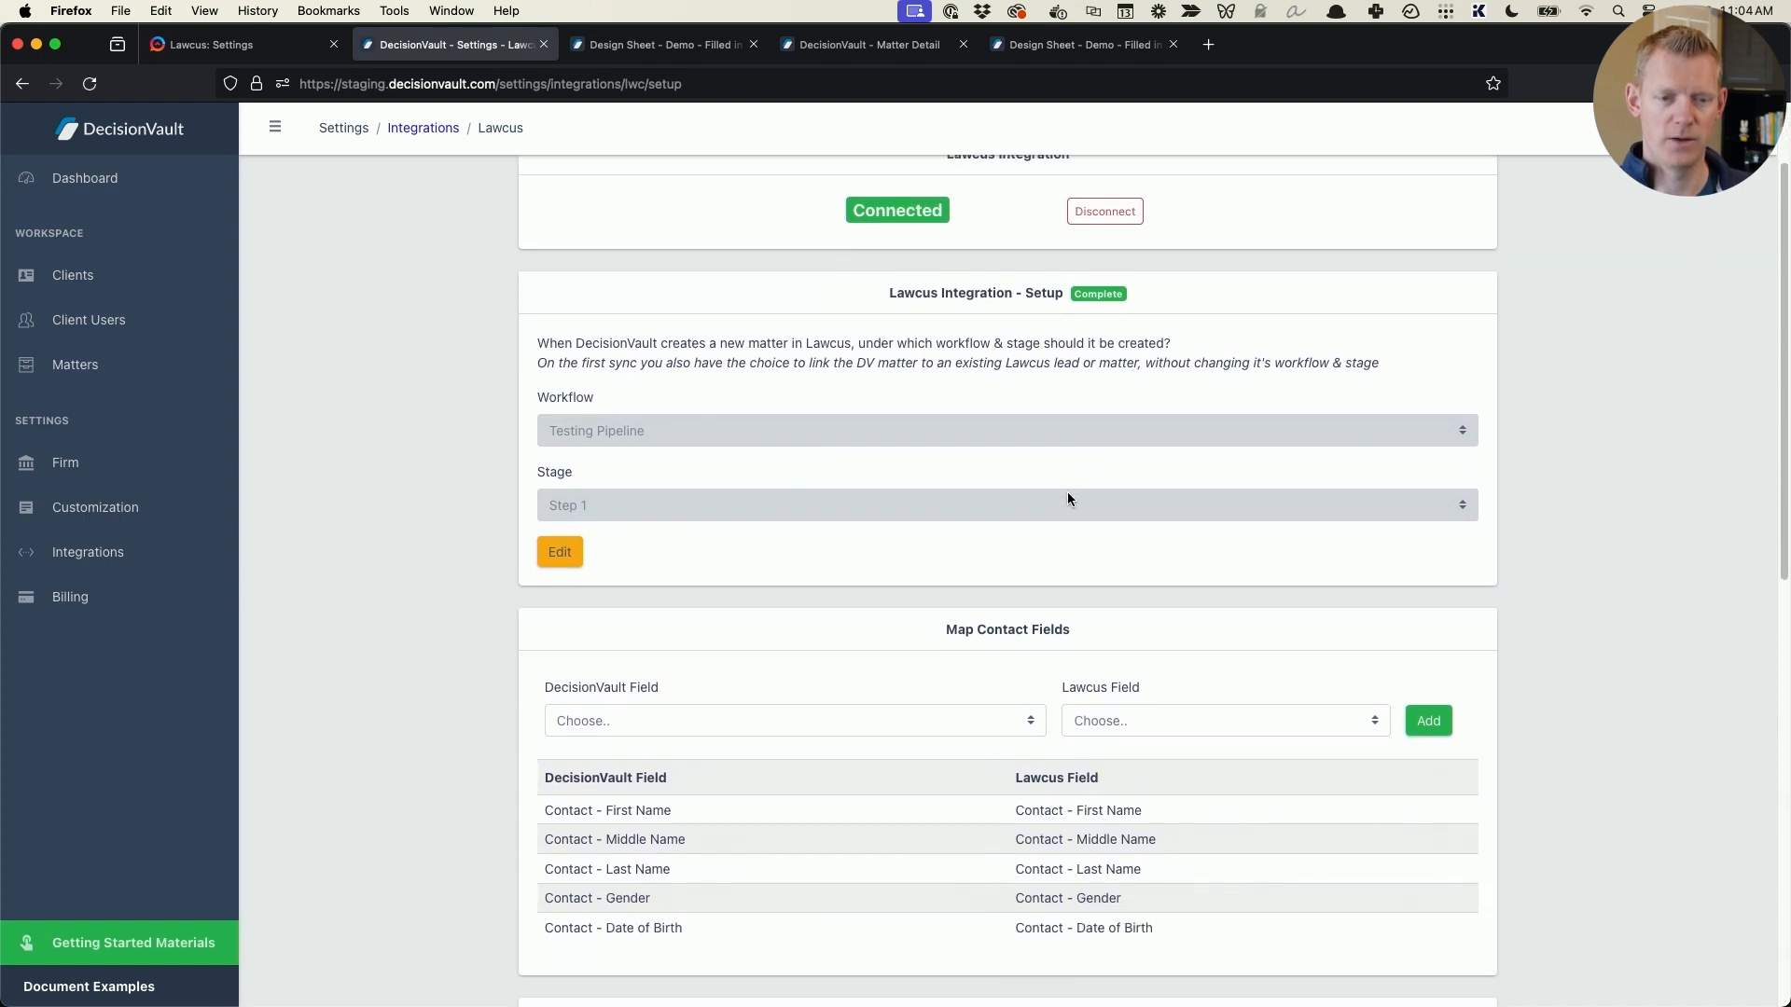
pyautogui.scroll(-15, 800, 436)
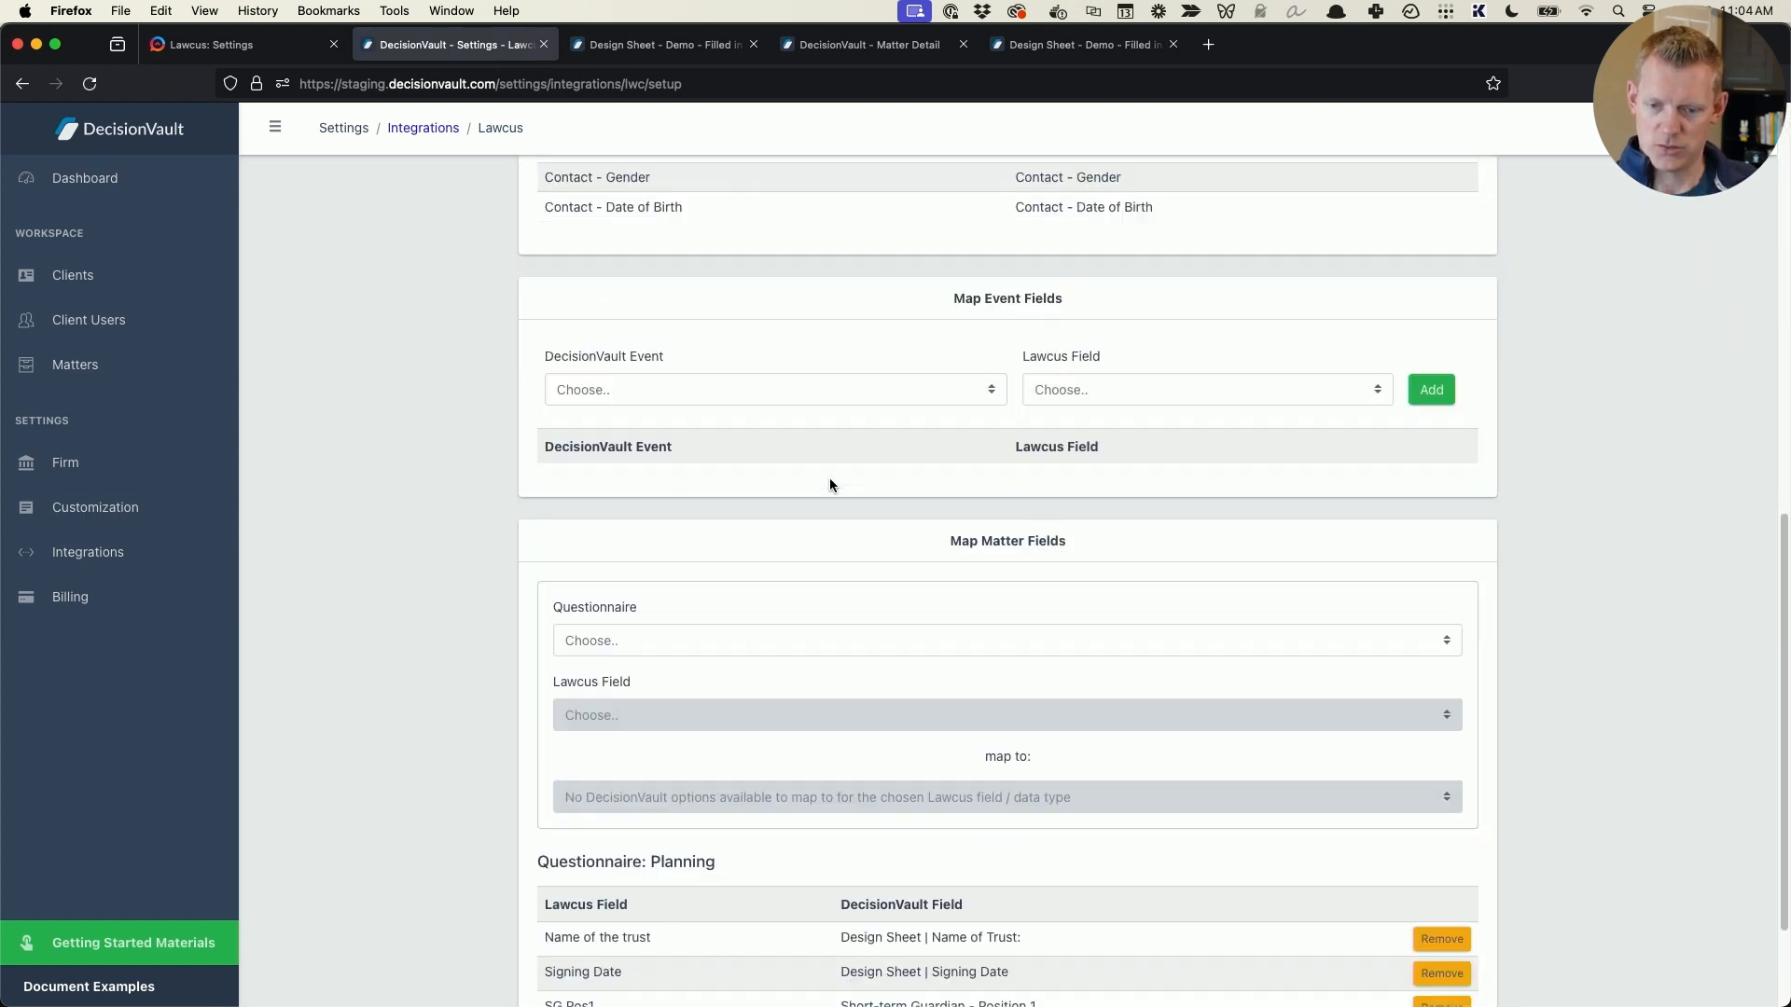
pyautogui.scroll(-3, 830, 485)
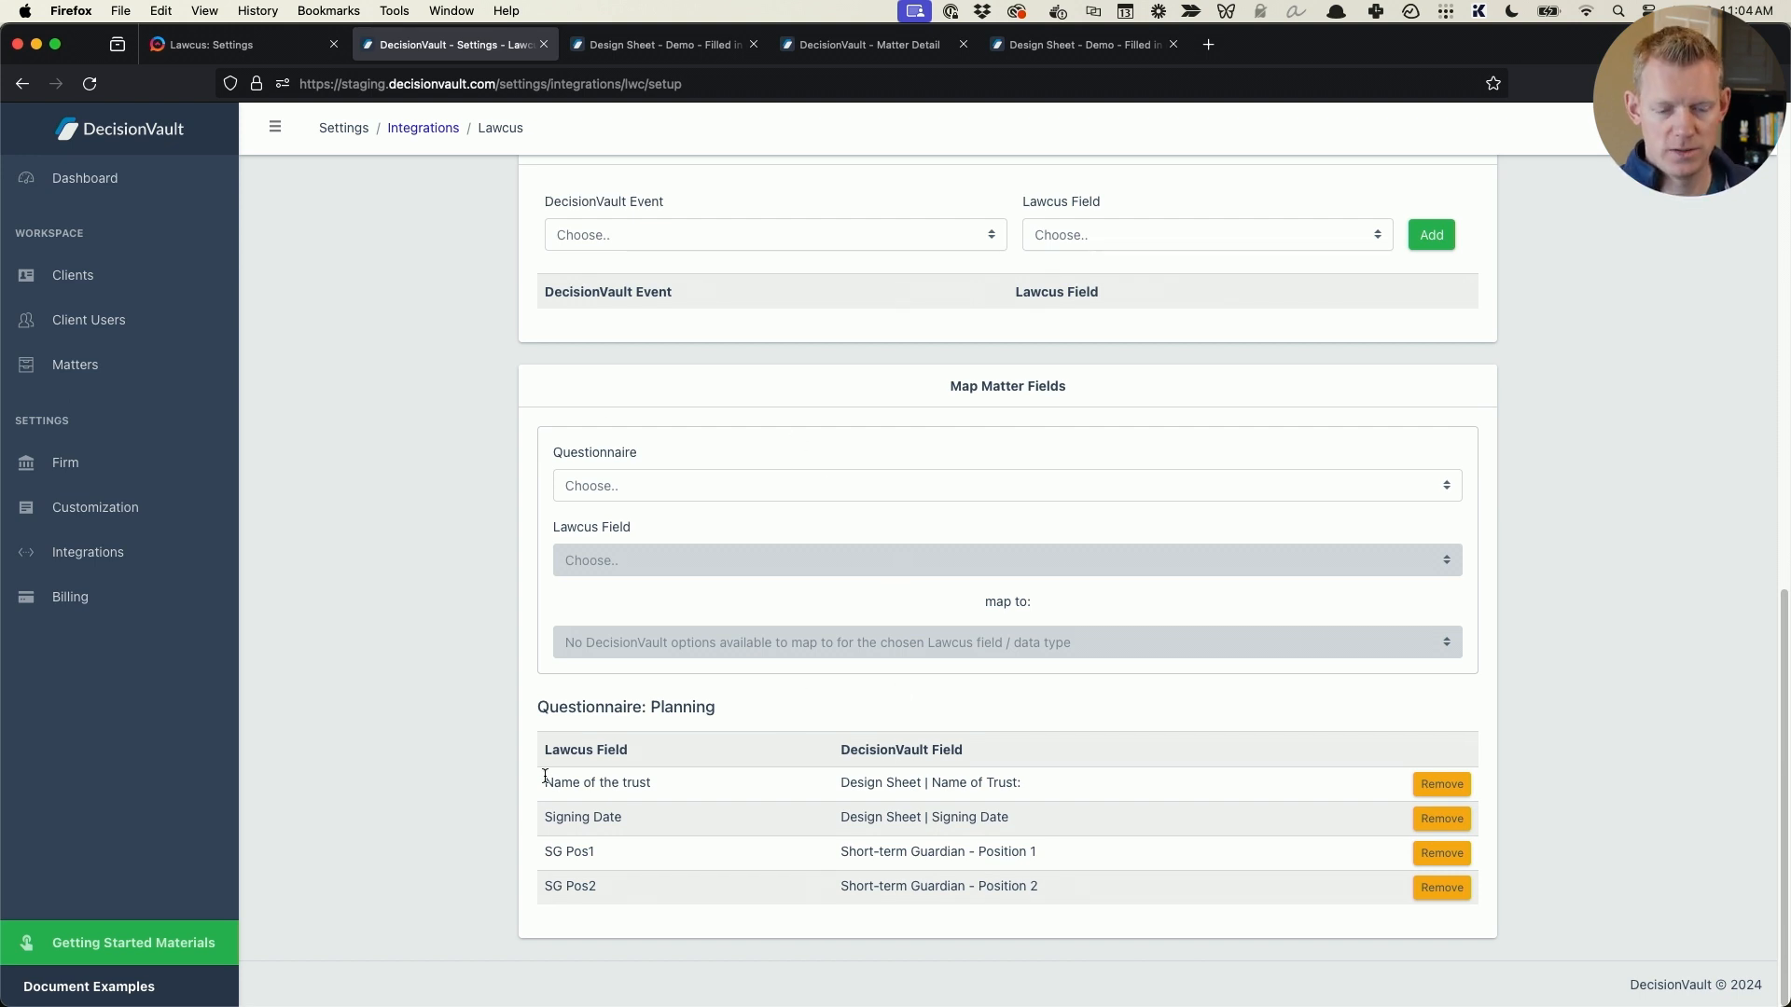
pyautogui.moveTo(545, 781); pyautogui.dragTo(1022, 783)
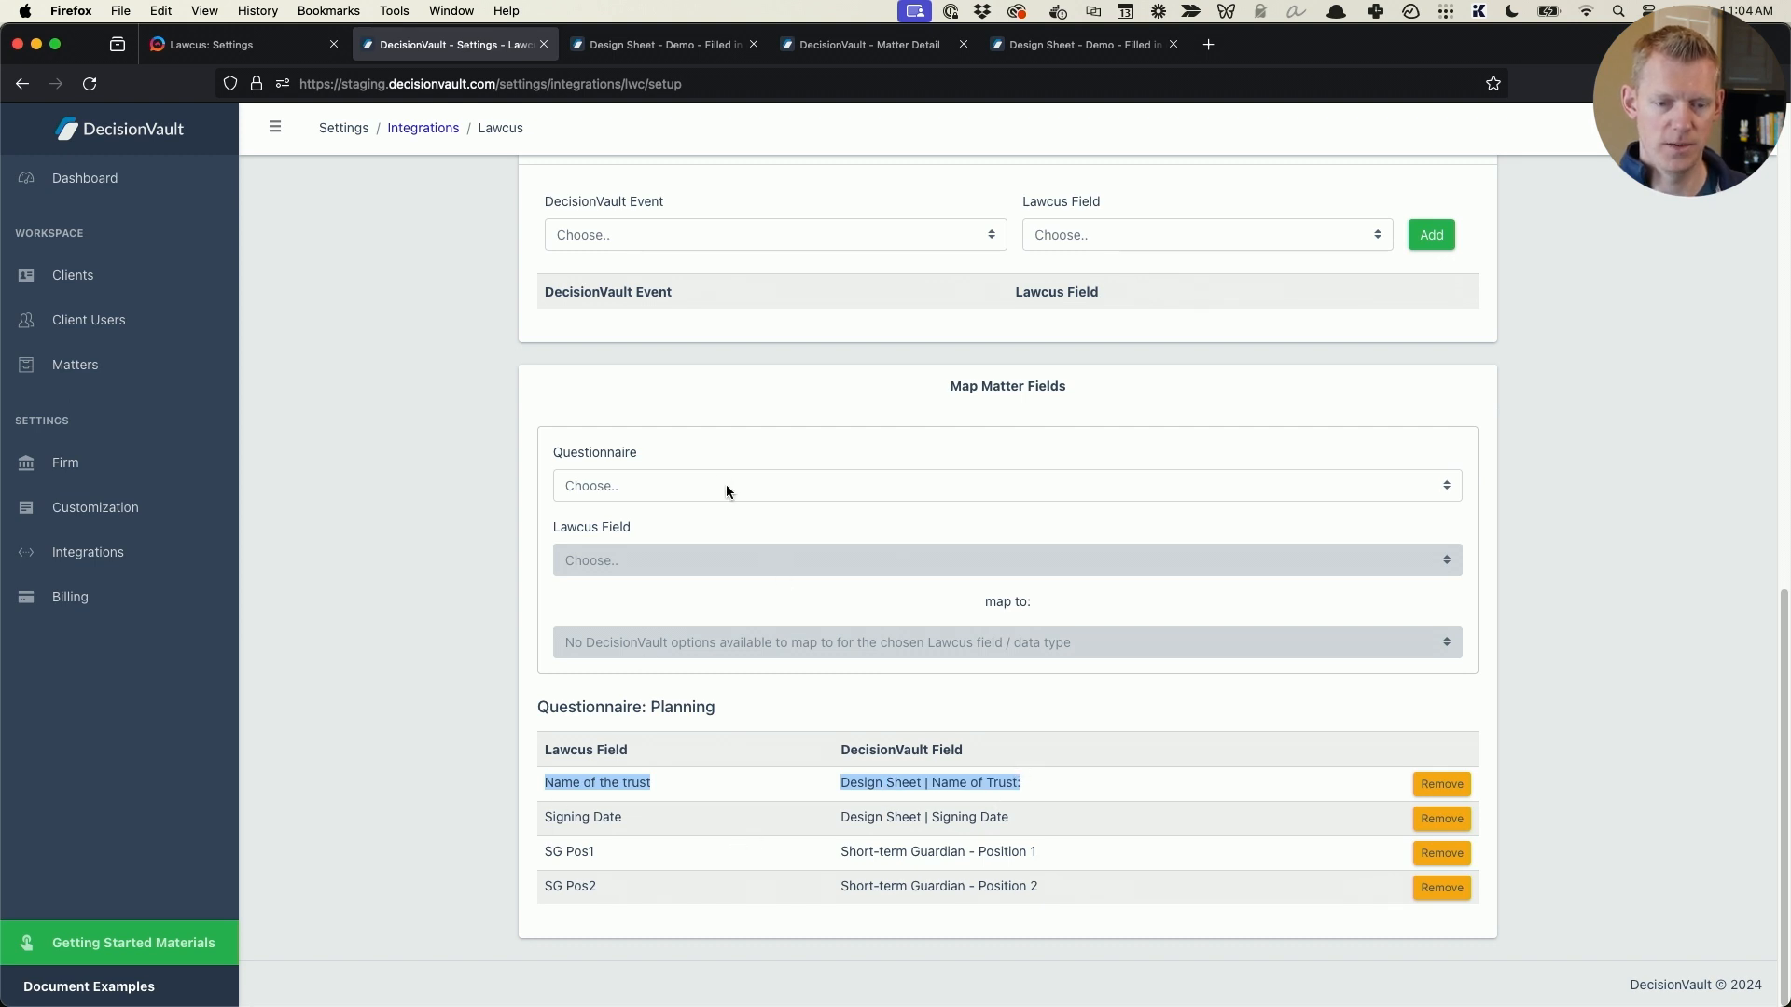
# - For the Planning questionnaire, map Lawcus Common Trust Termination Age to the design sheet's age of youngest child when common trust splits, and save
pyautogui.click(806, 485)
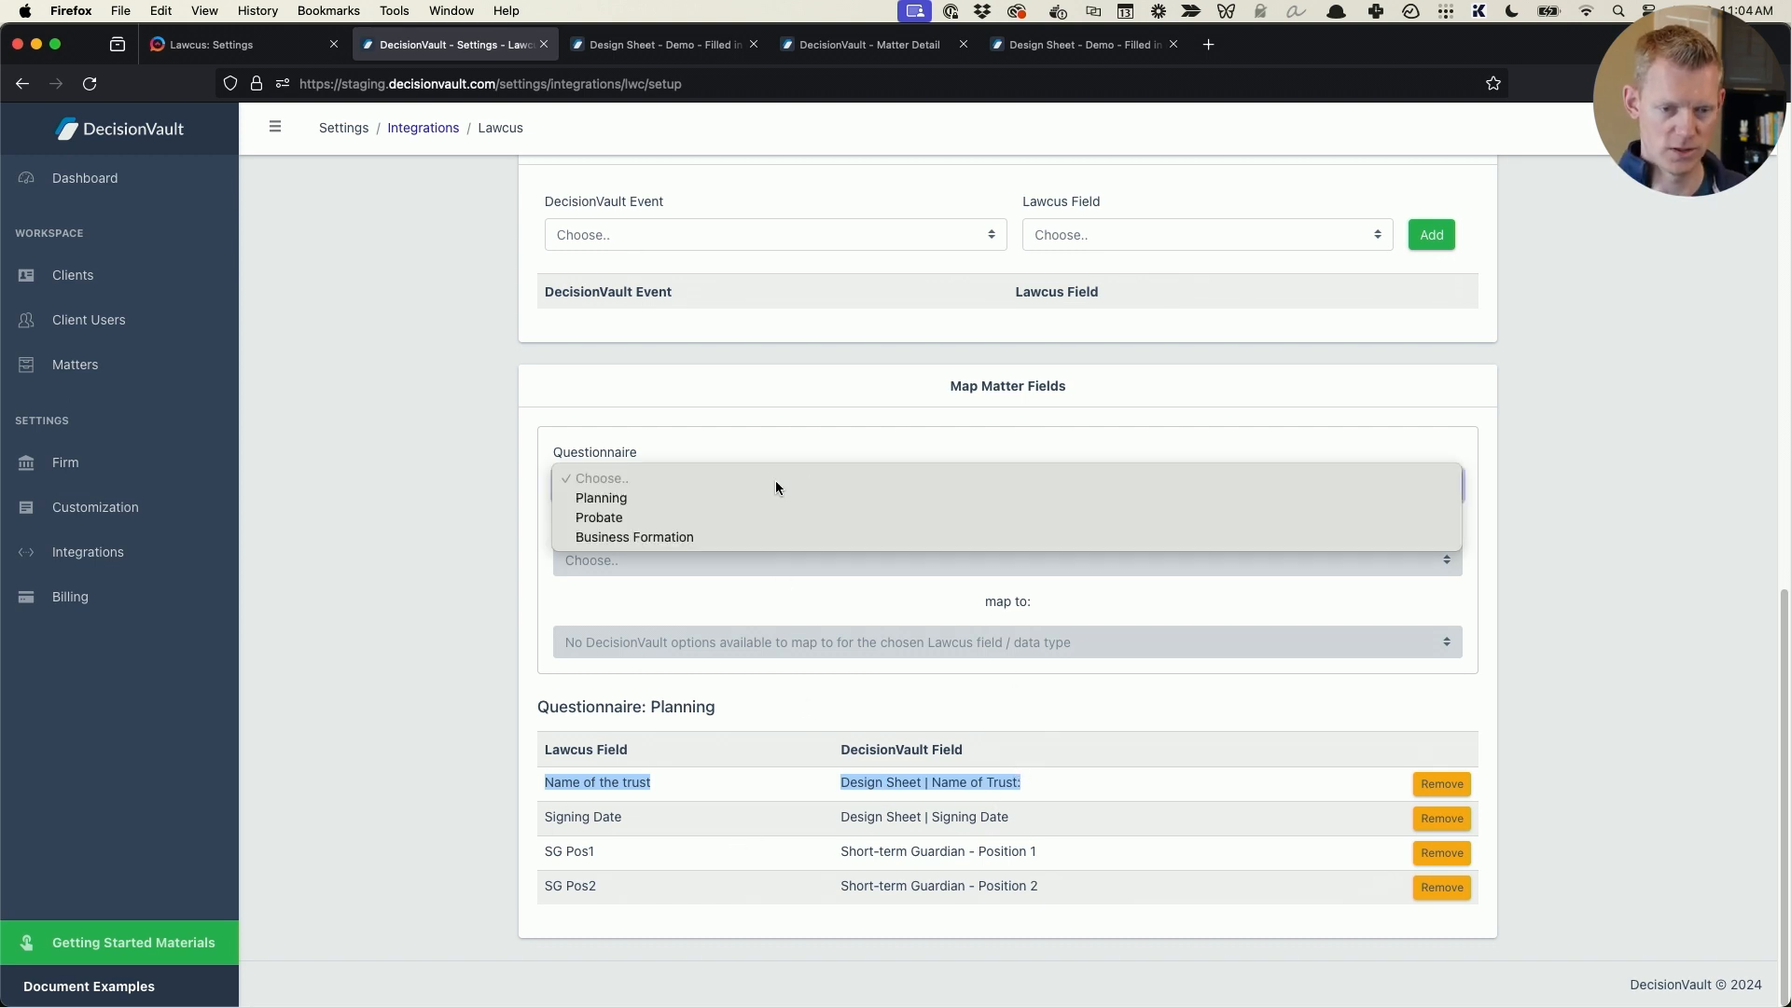
pyautogui.click(748, 496)
pyautogui.click(679, 558)
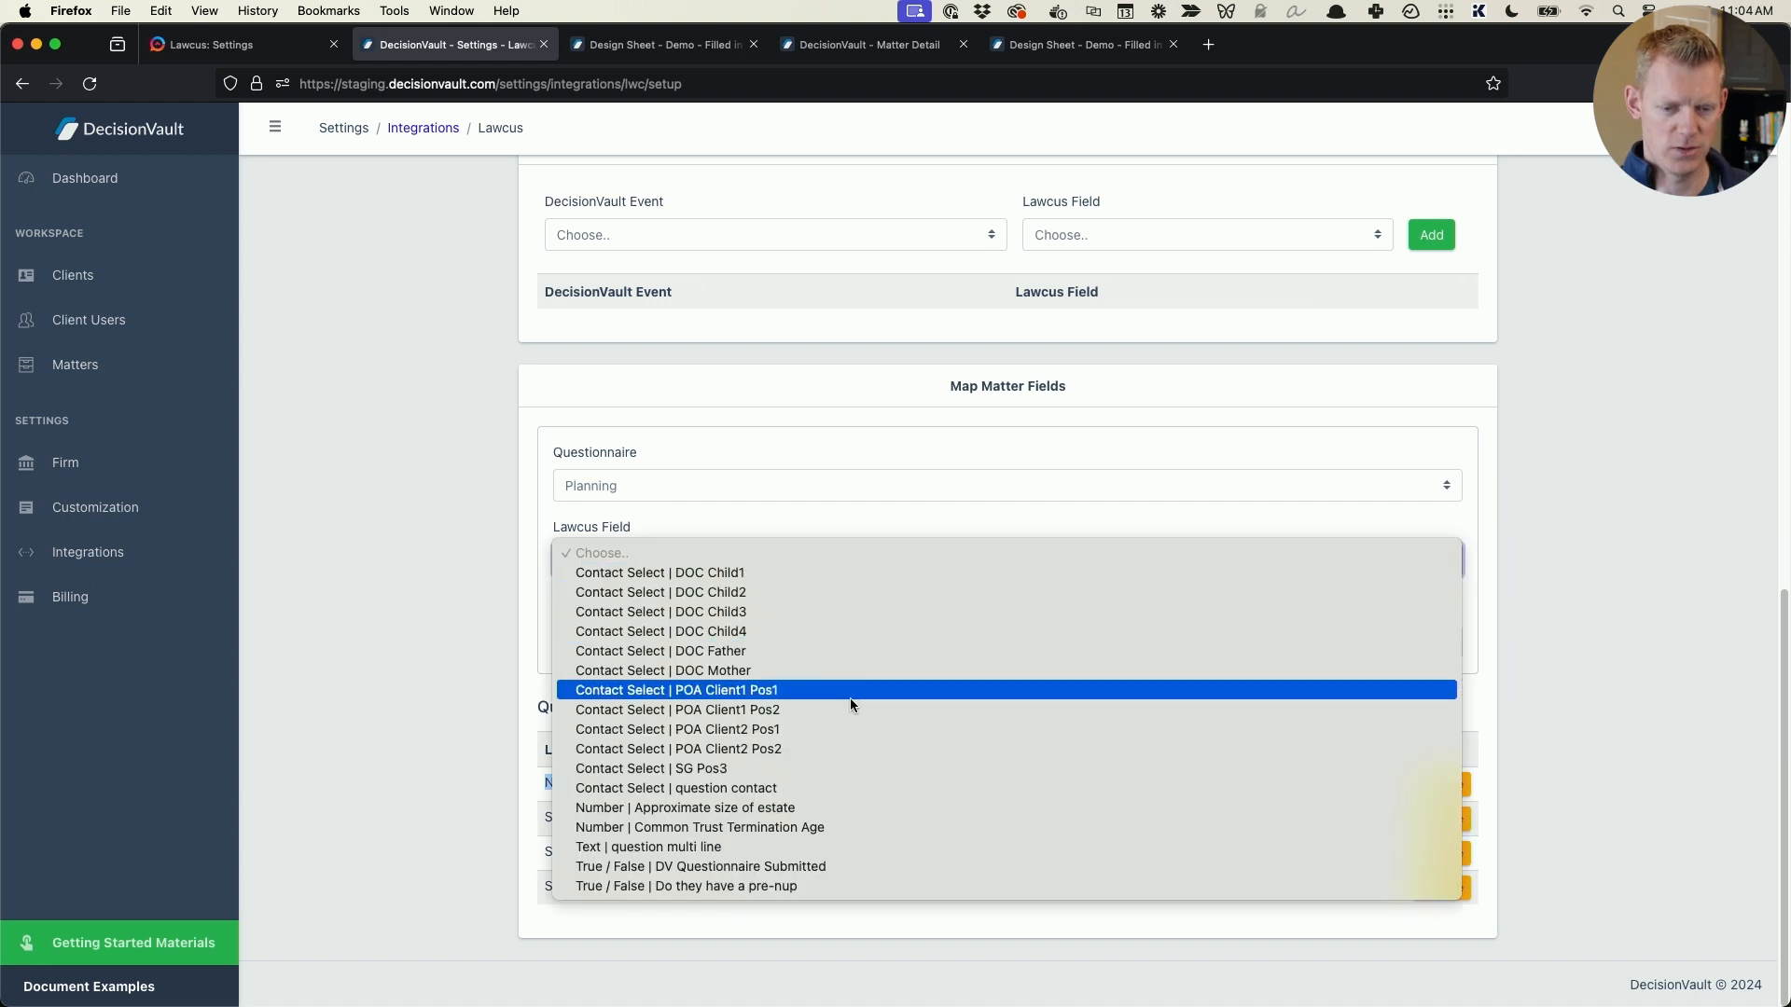
pyautogui.click(834, 828)
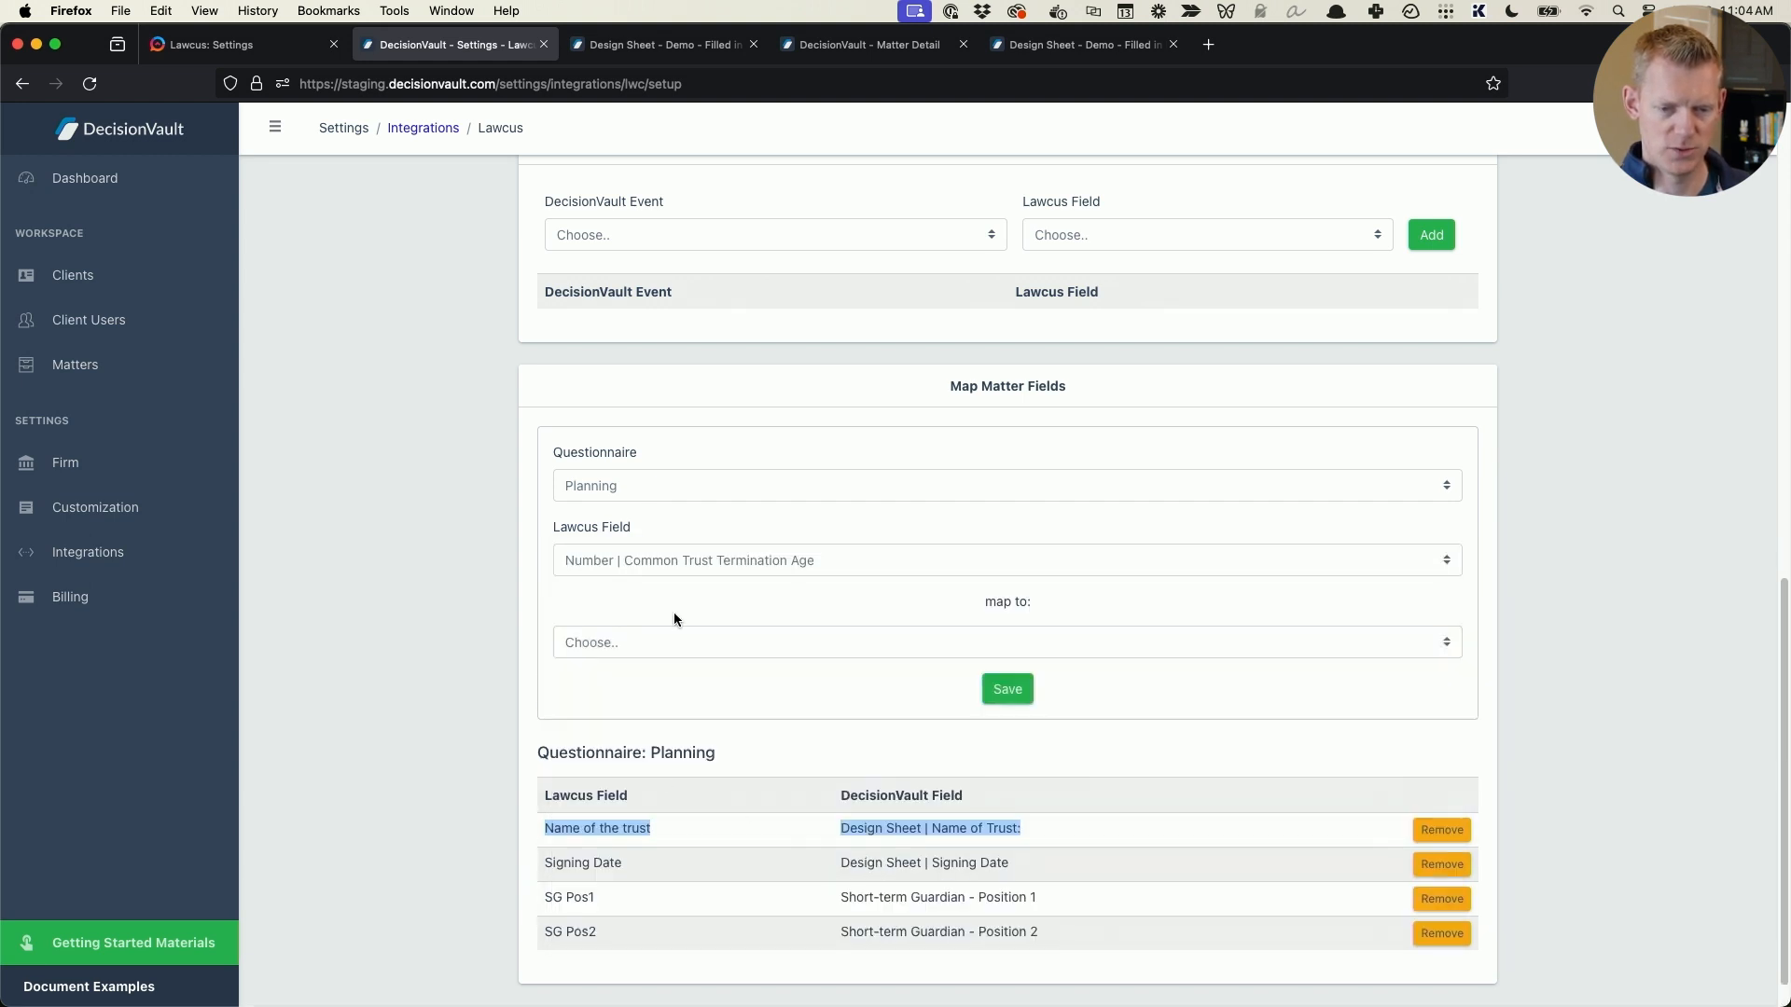
pyautogui.click(710, 632)
pyautogui.click(763, 655)
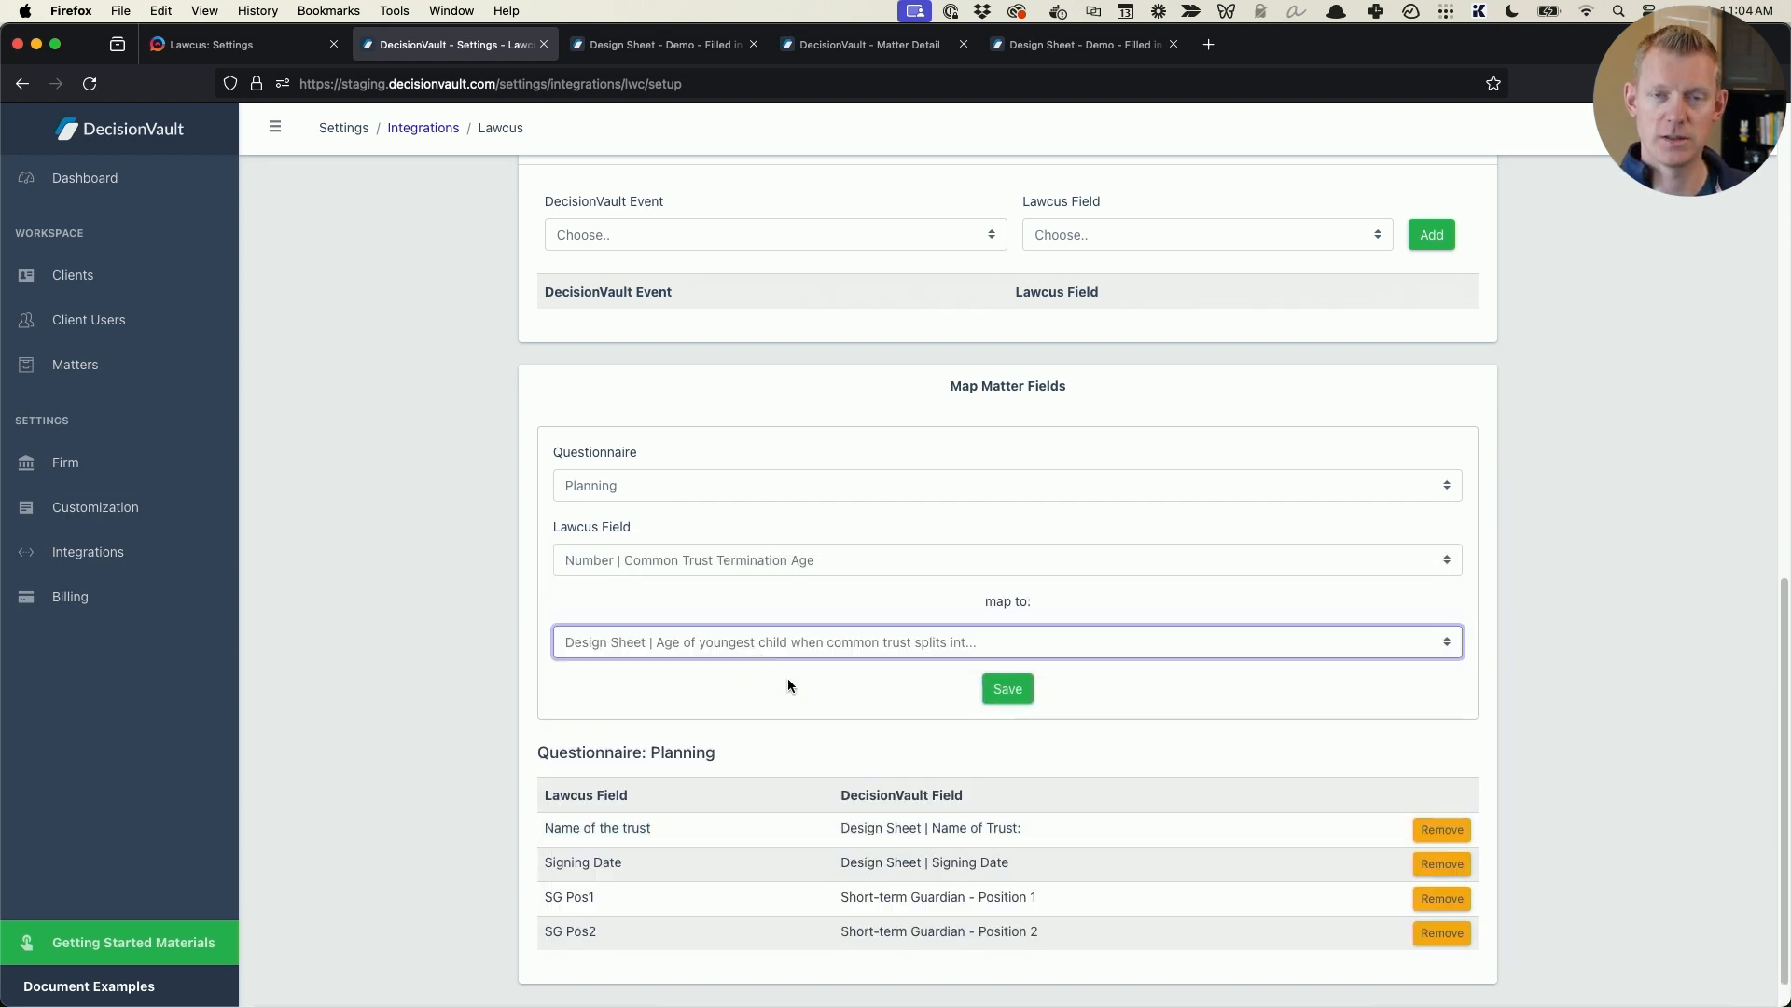
pyautogui.click(1024, 690)
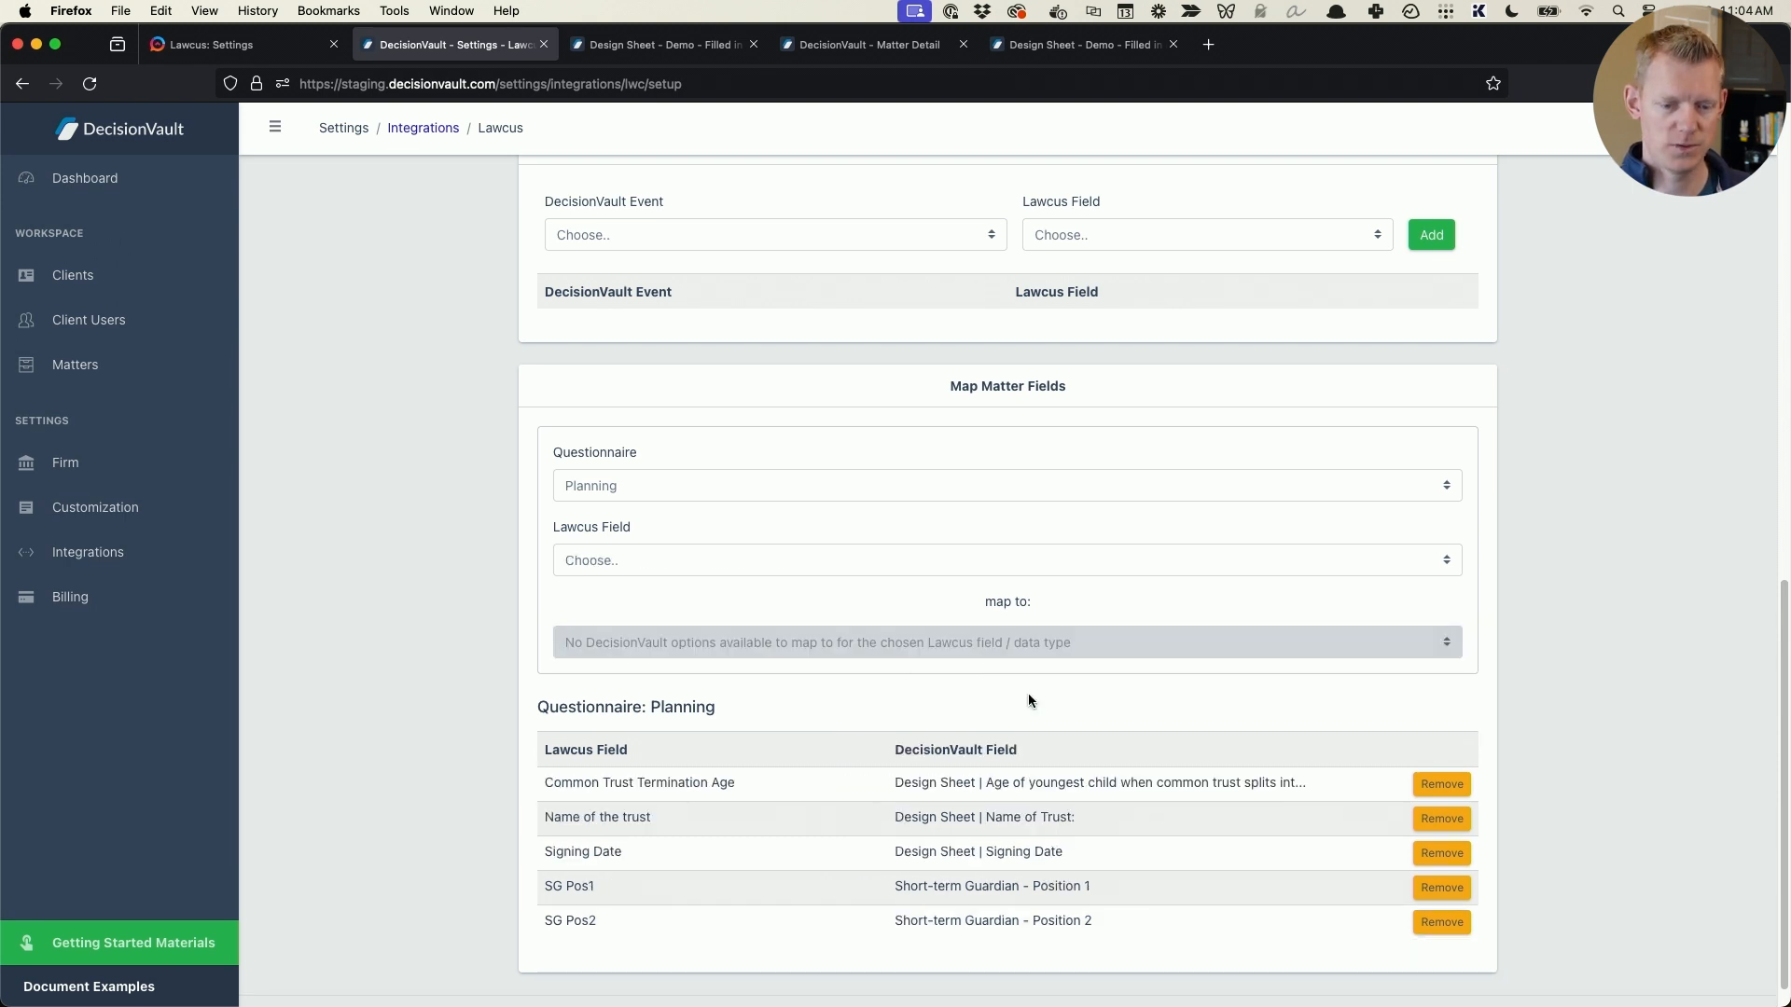
# - For the Planning questionnaire, map the Lawcus field SG Pos3 to Short-term Guardian - Position 3 and save
pyautogui.scroll(-1, 706, 694)
pyautogui.click(713, 453)
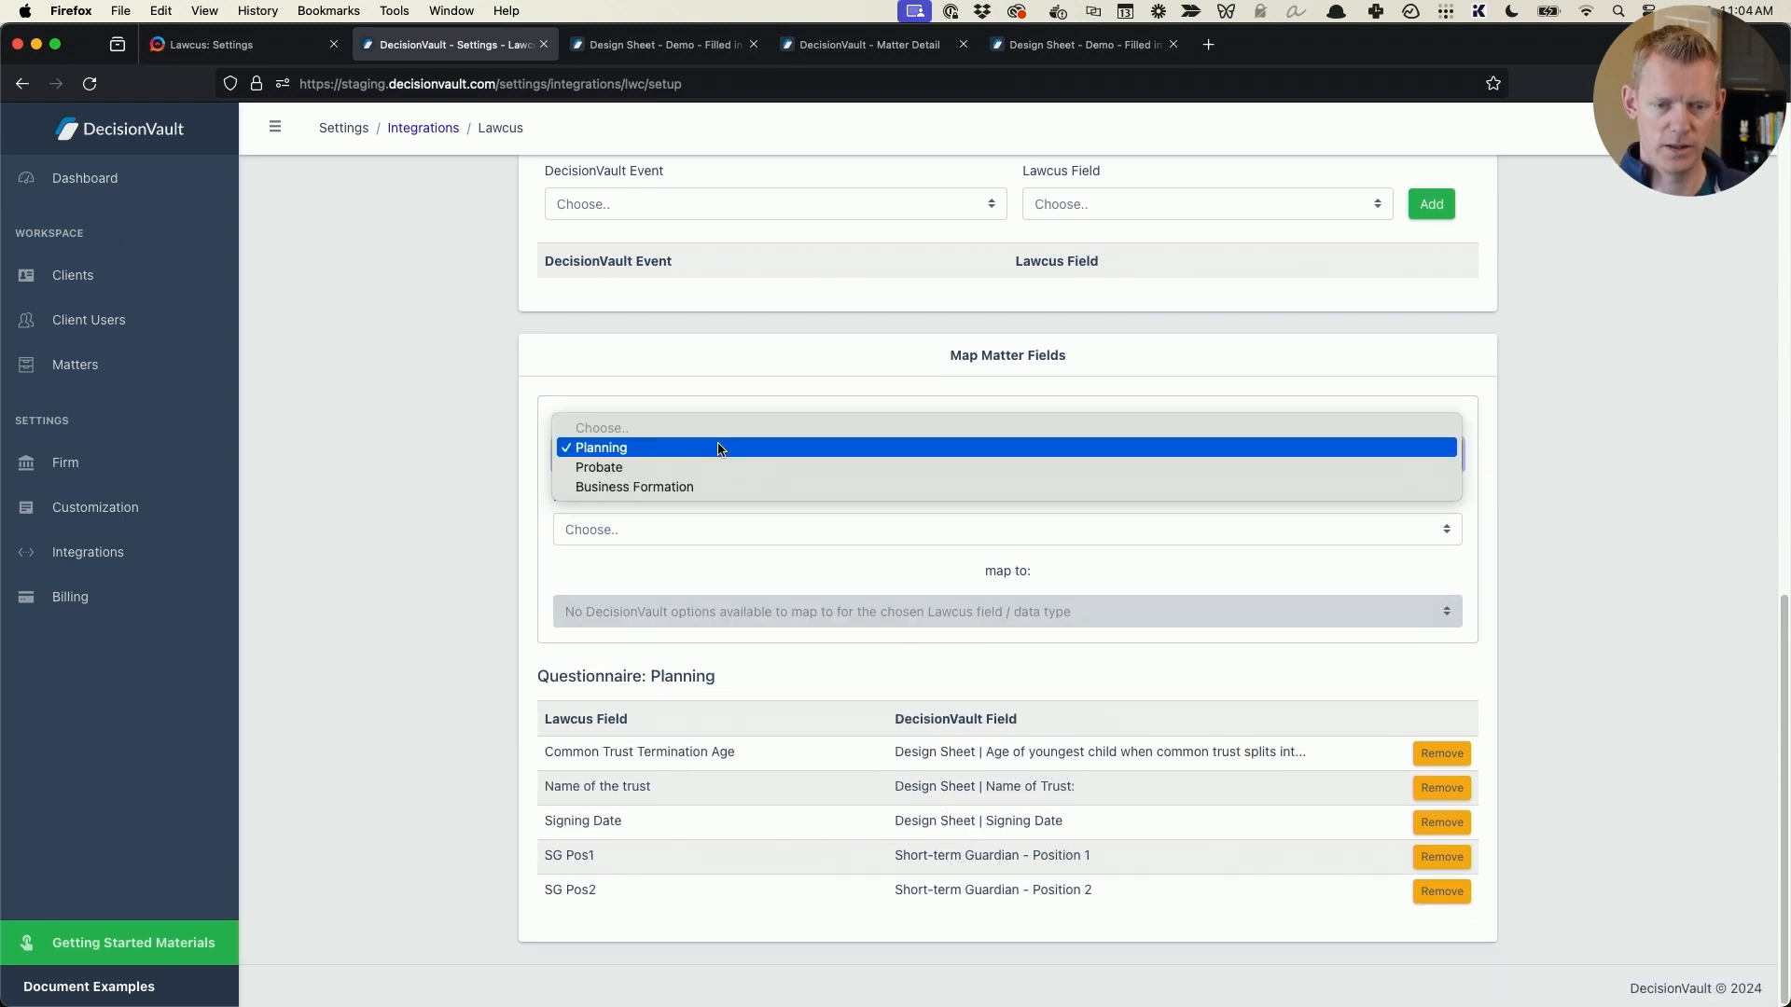
pyautogui.click(713, 447)
pyautogui.click(663, 527)
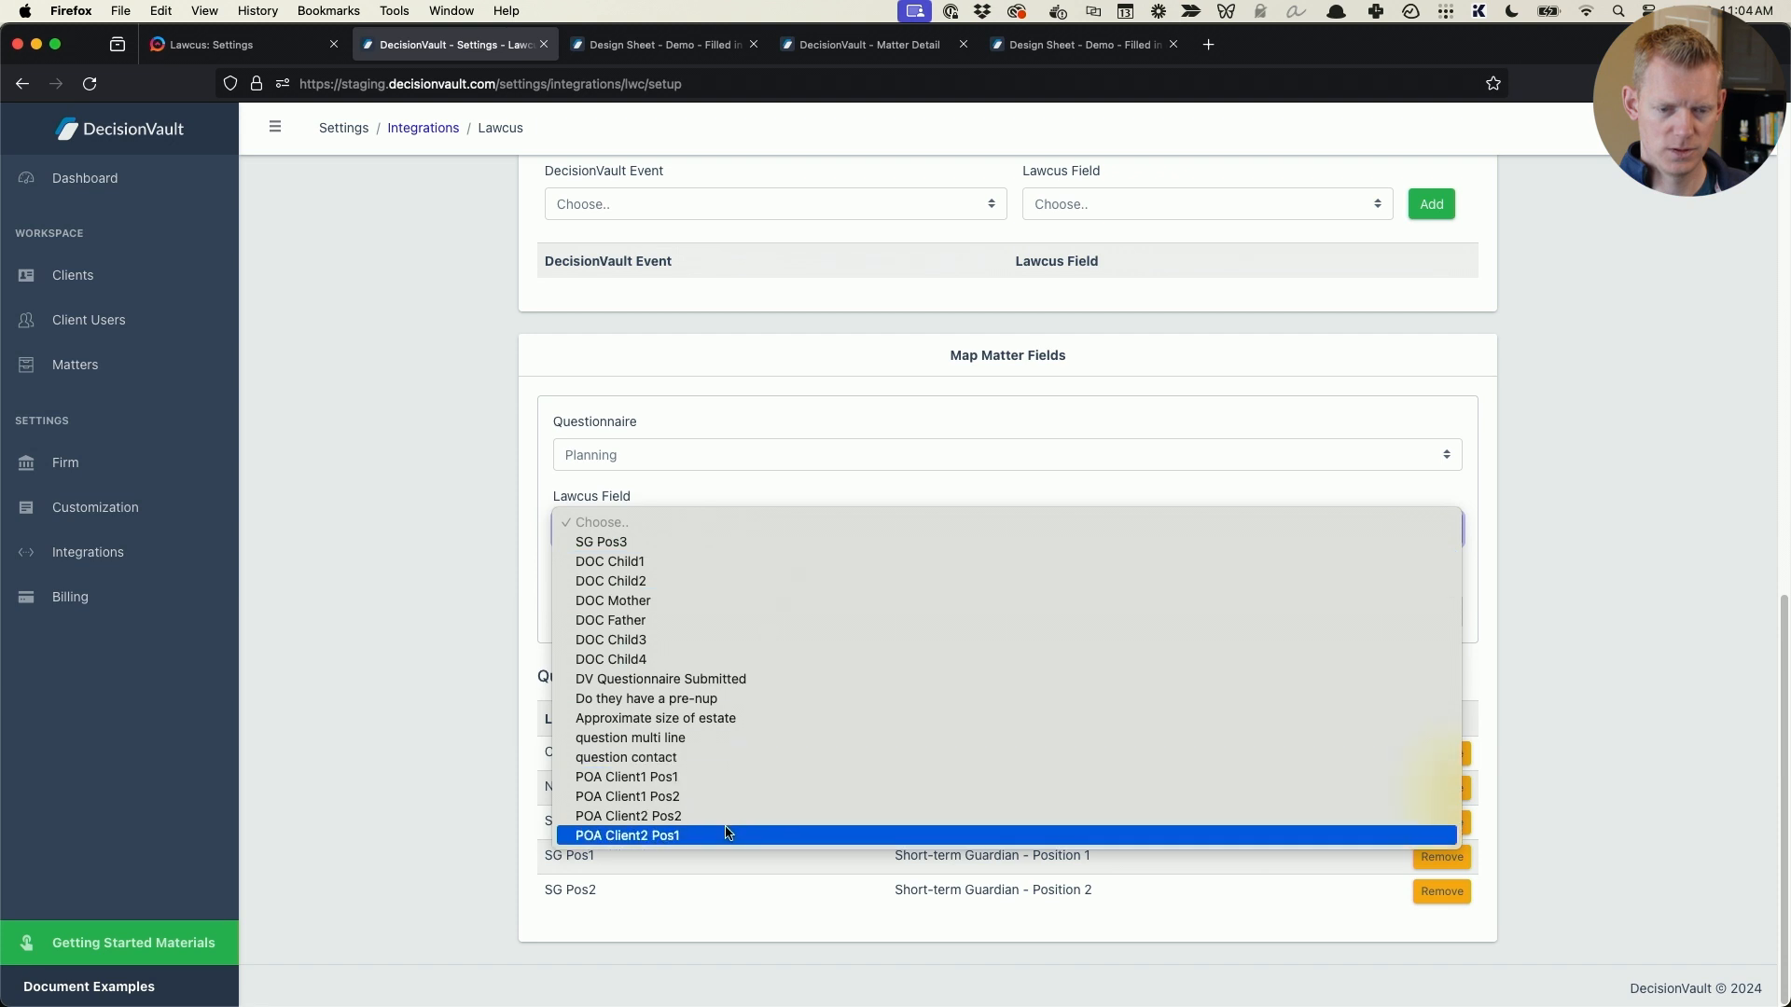
pyautogui.click(688, 541)
pyautogui.click(787, 611)
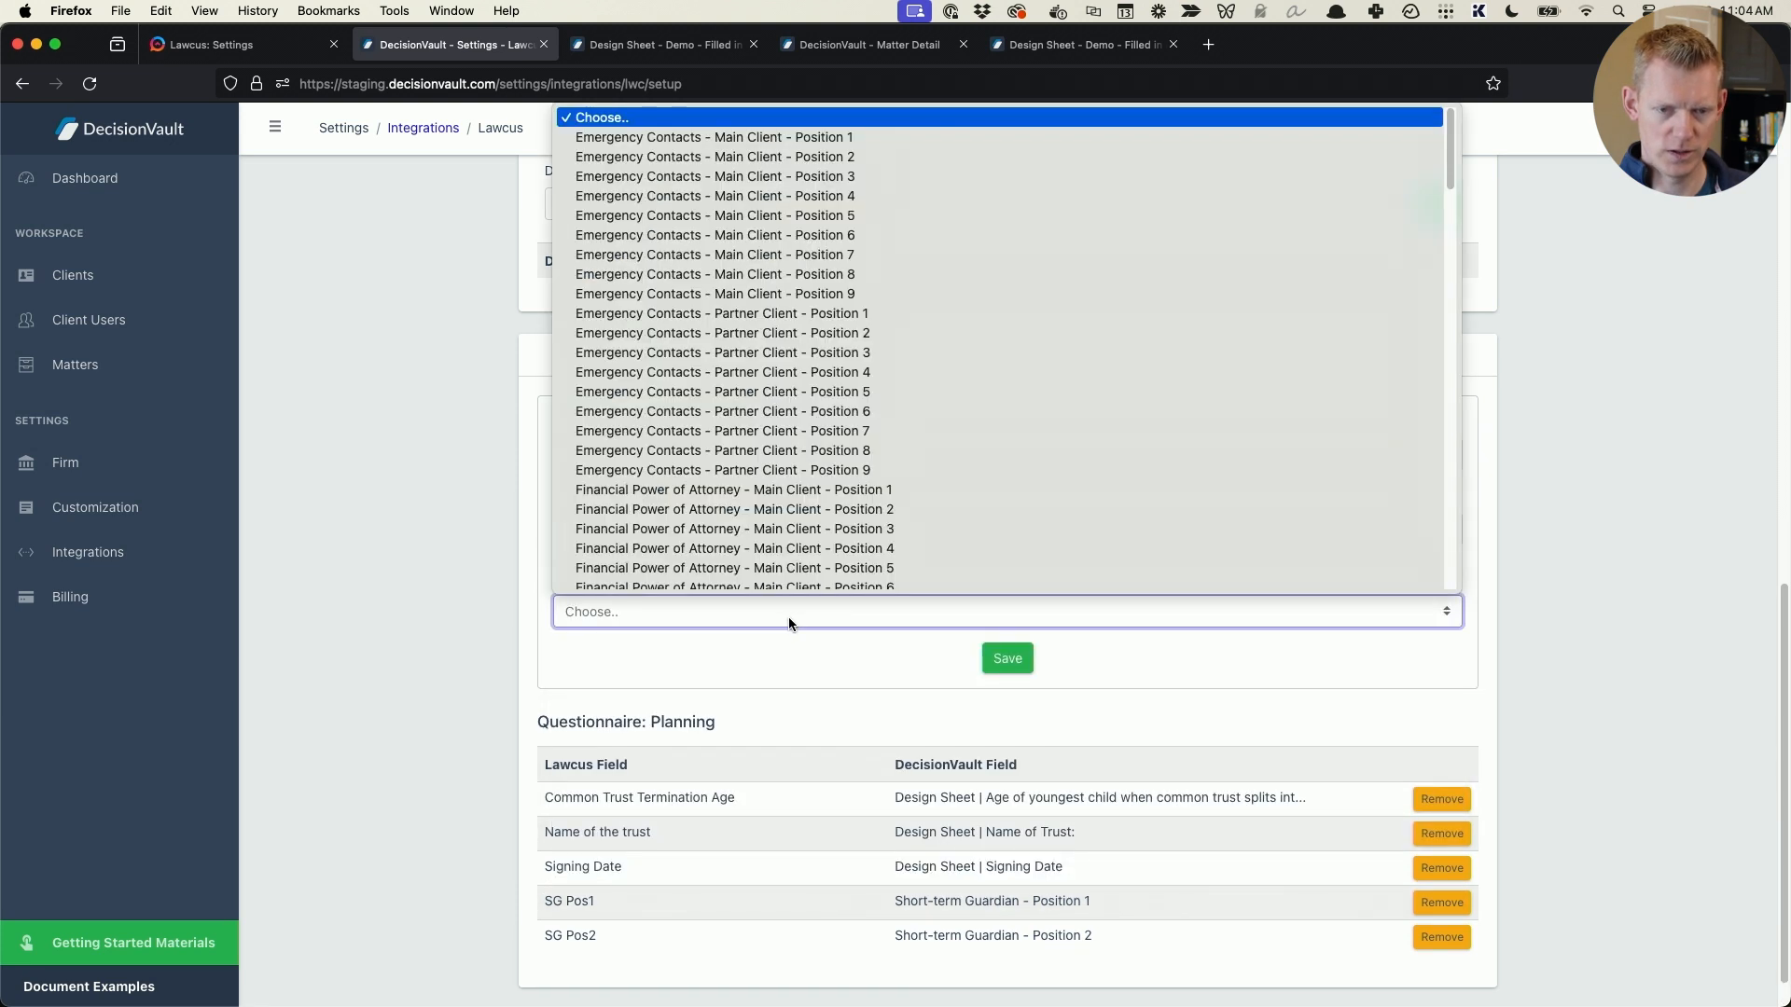
pyautogui.scroll(-10, 799, 530)
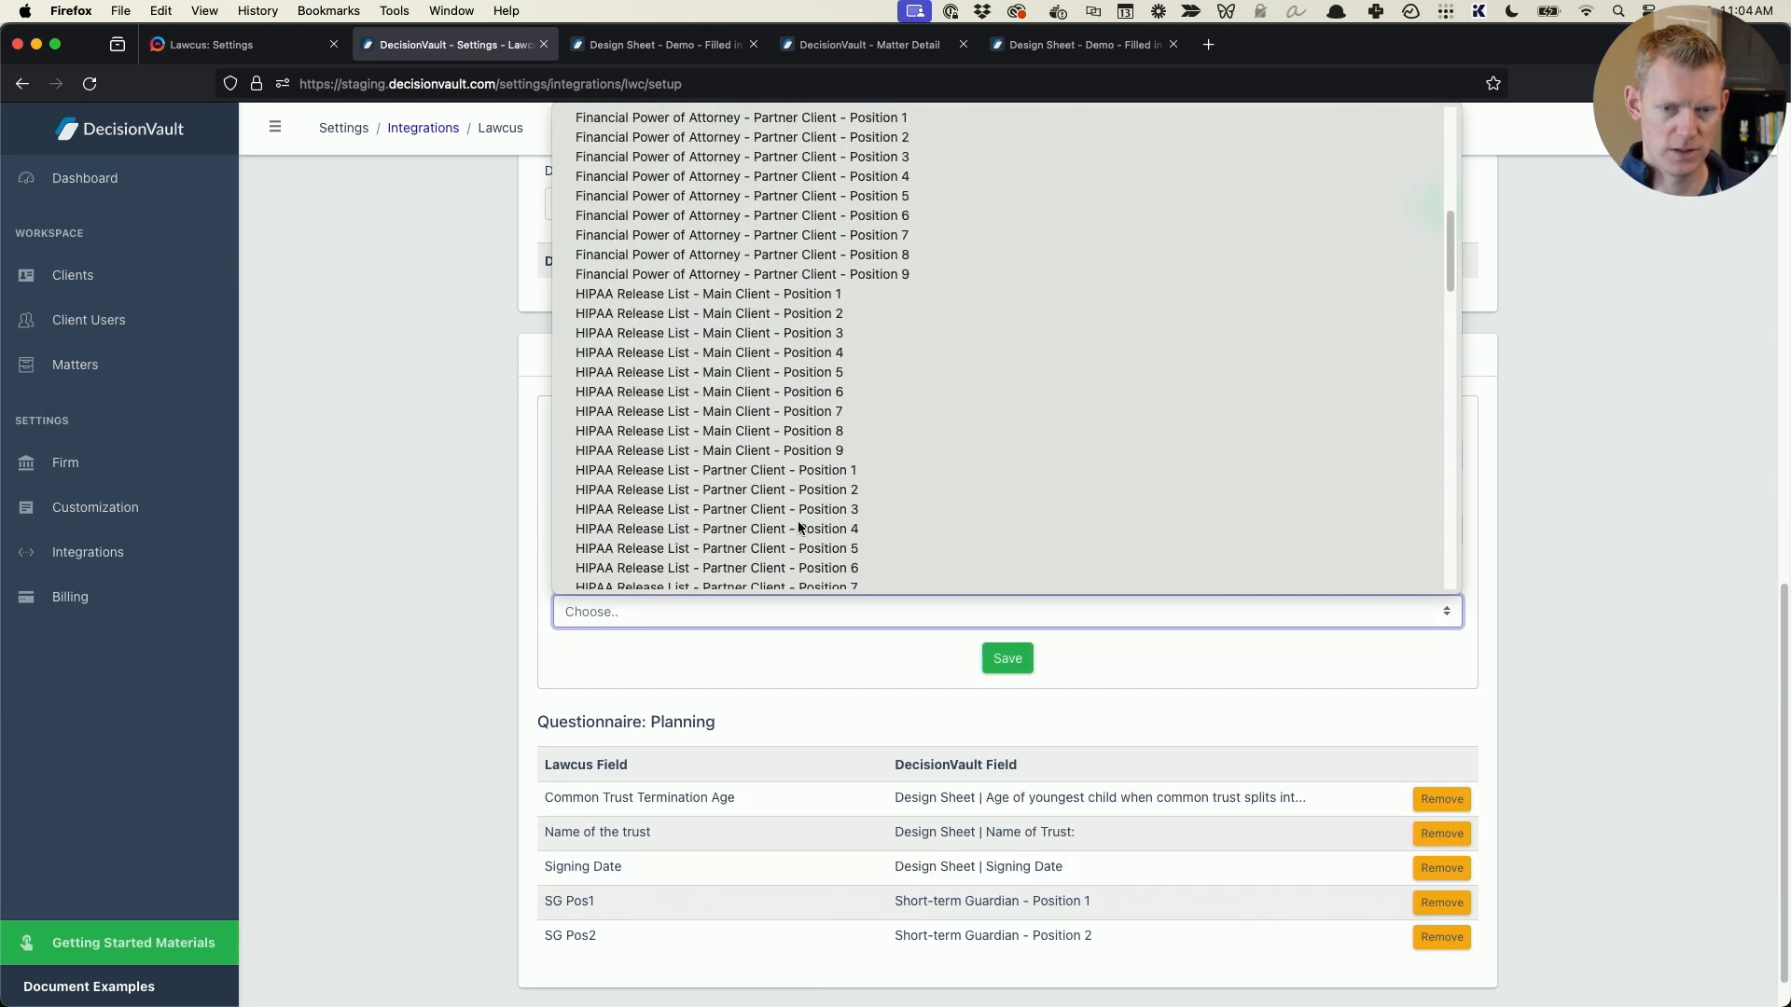
pyautogui.scroll(-5, 796, 529)
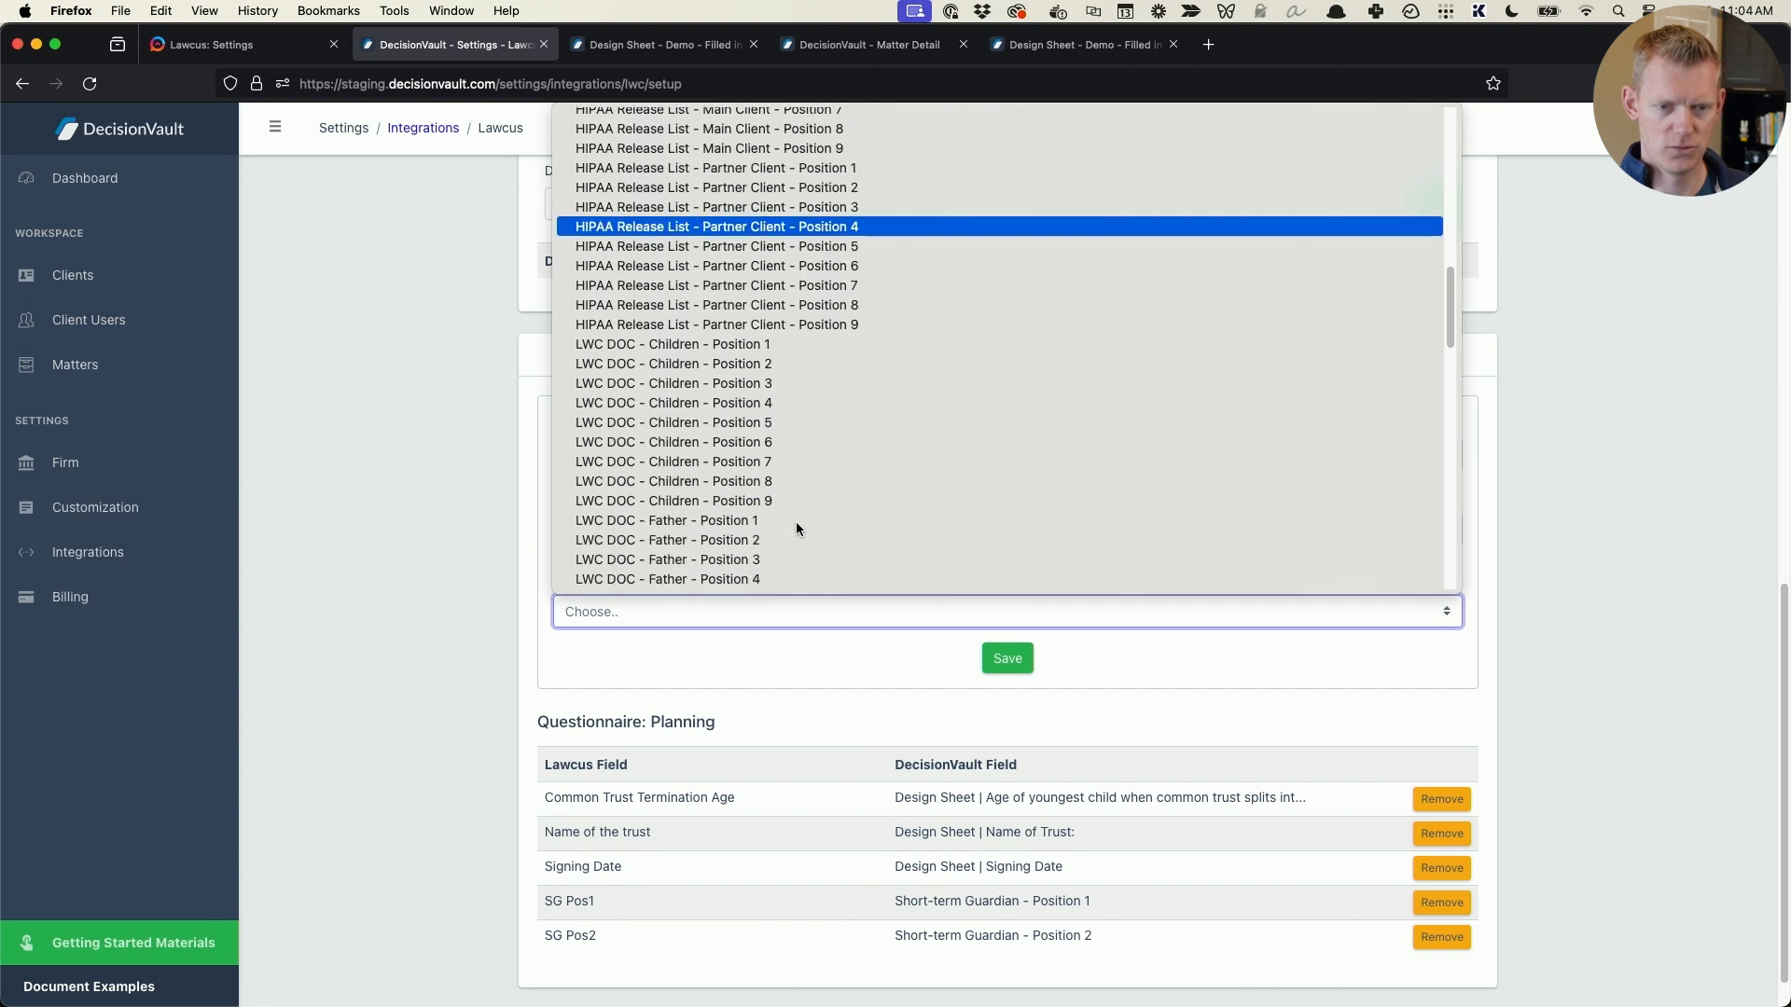
pyautogui.scroll(-20, 796, 529)
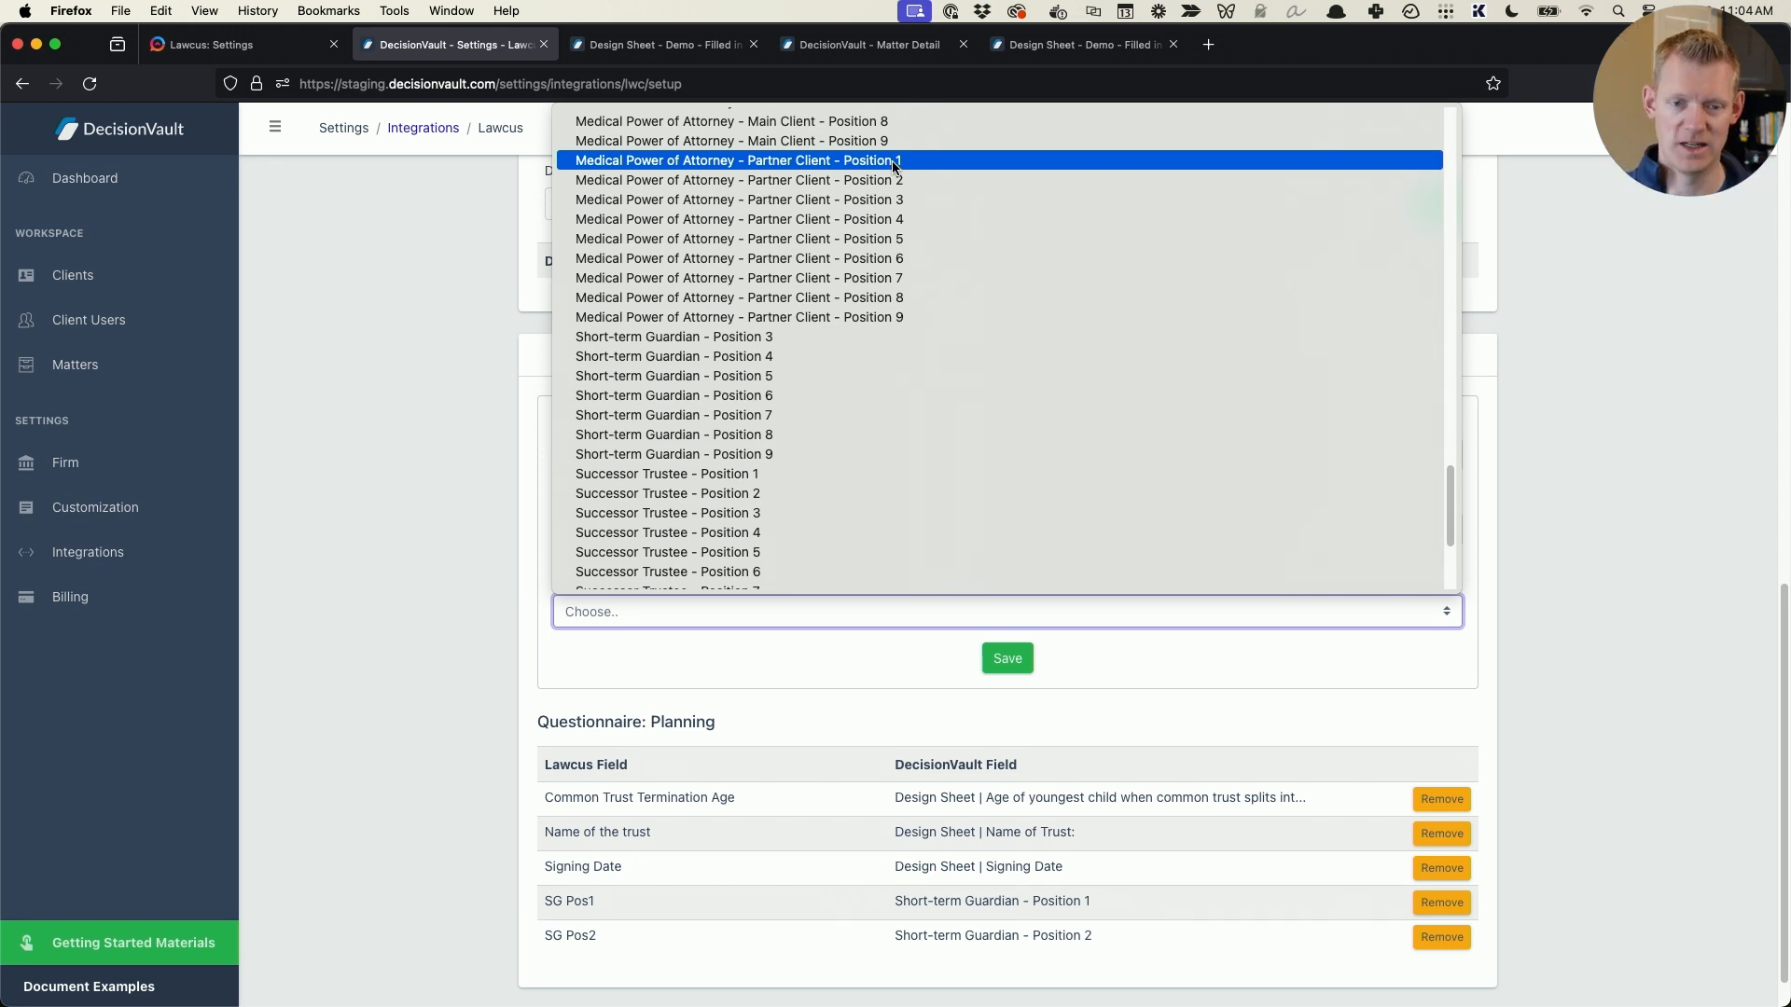
pyautogui.click(813, 338)
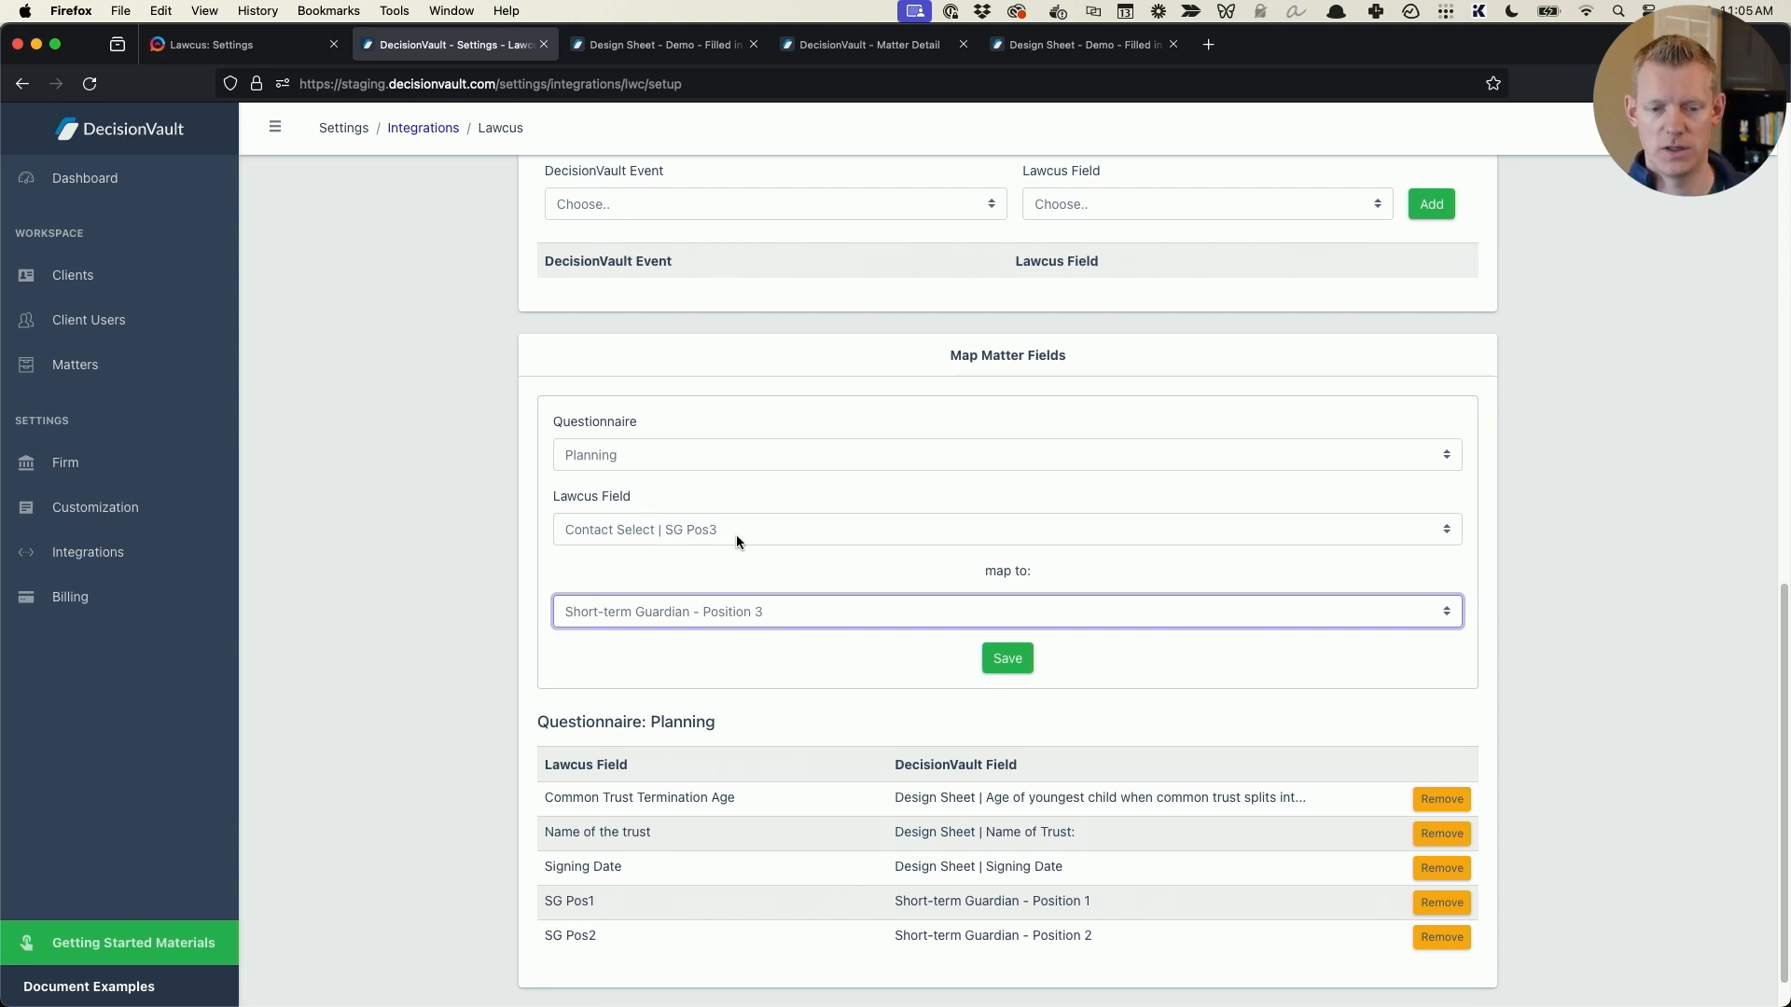
pyautogui.click(1007, 660)
# - Map the Lawcus field DOC Mother to LWC DOC - Mother - Position 1 and save the mapping
pyautogui.scroll(-1, 1207, 593)
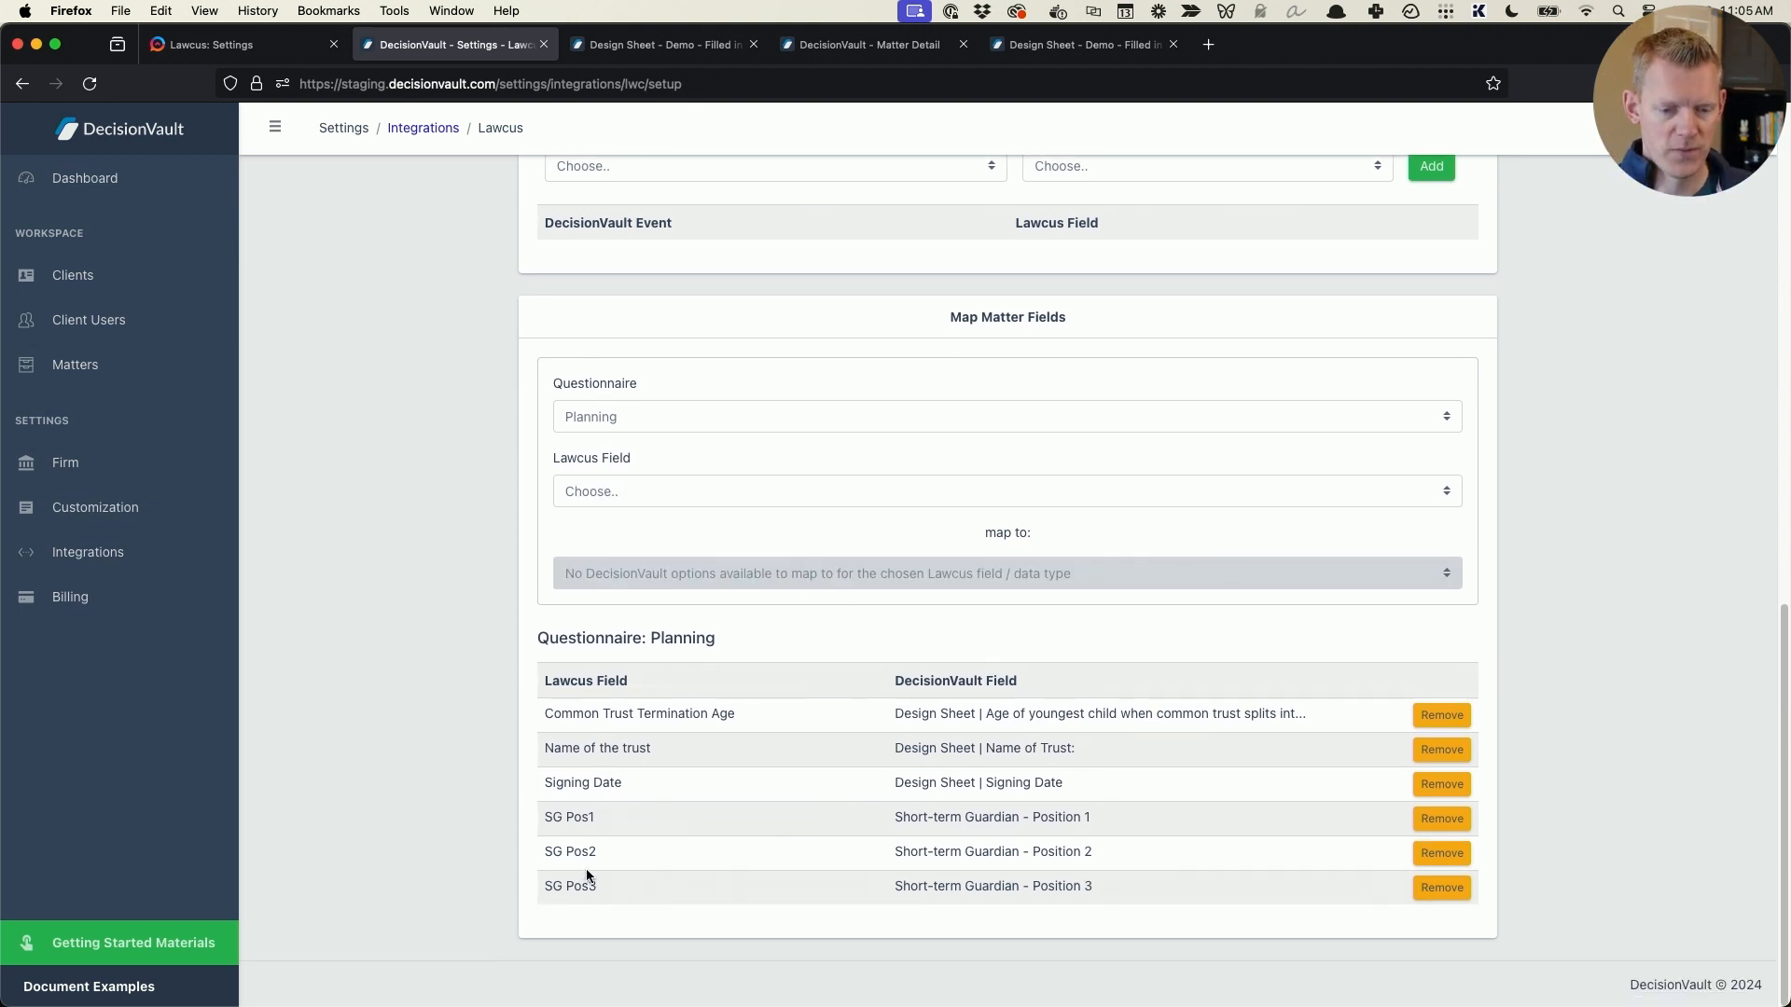
pyautogui.click(677, 496)
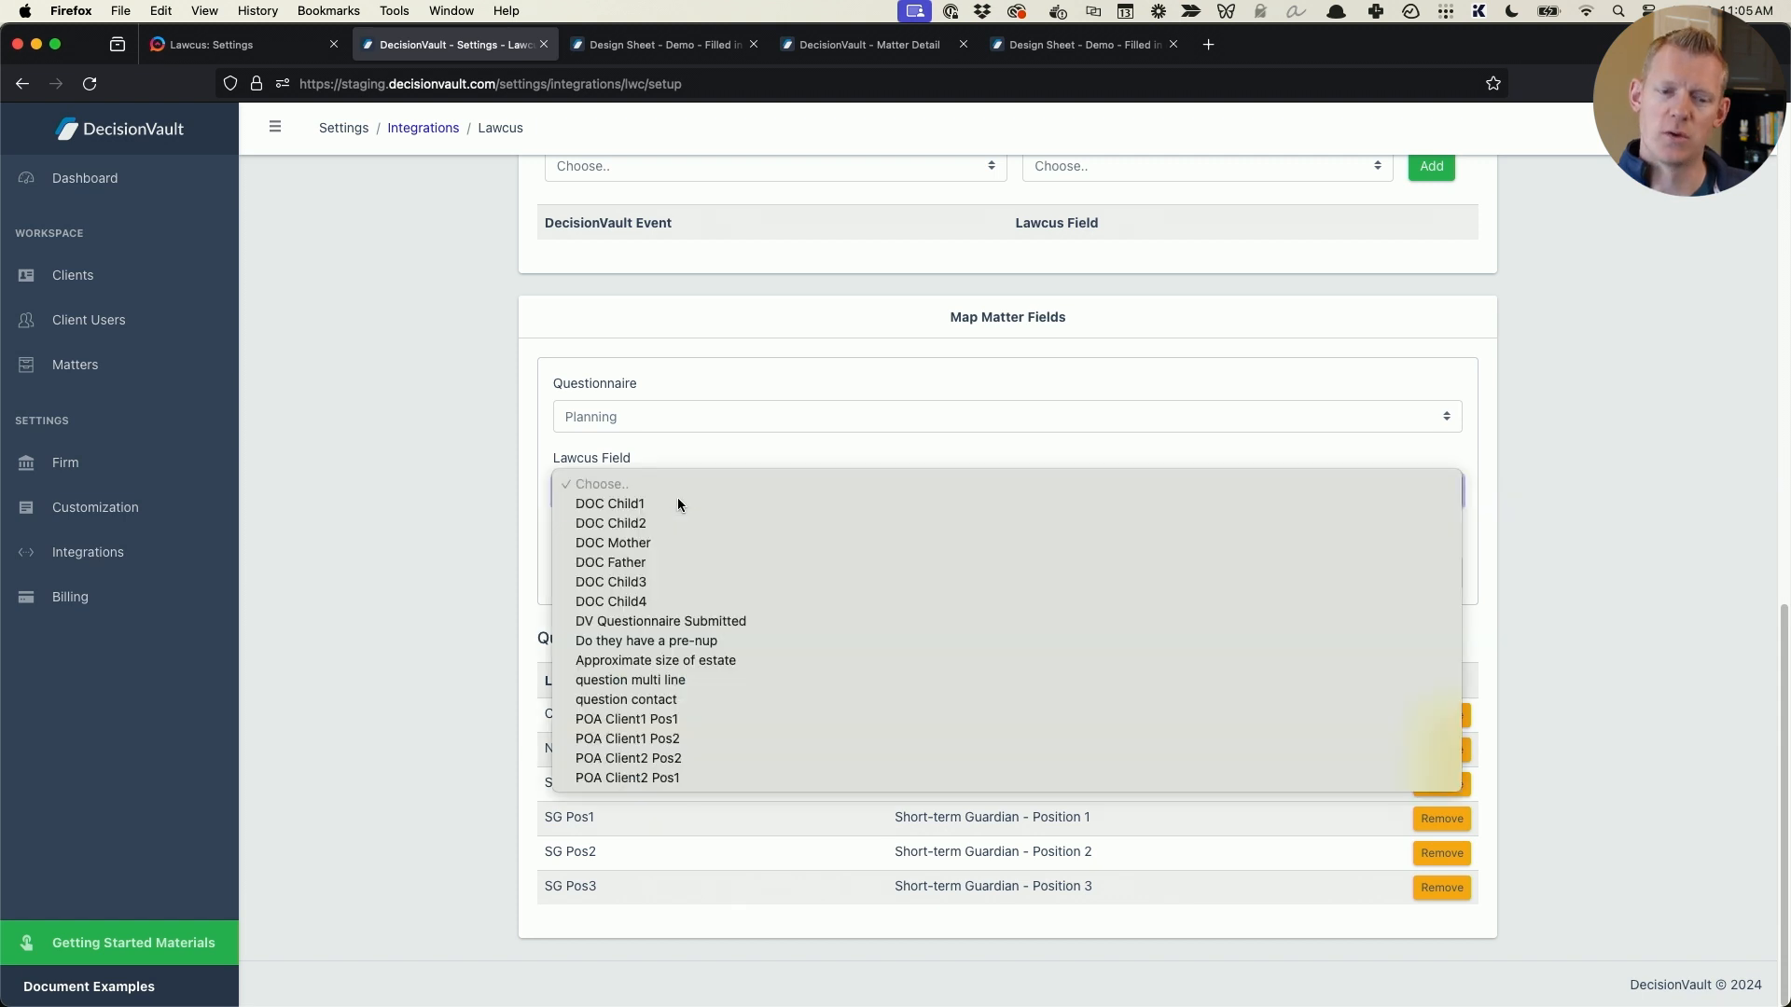
pyautogui.click(696, 538)
pyautogui.click(748, 574)
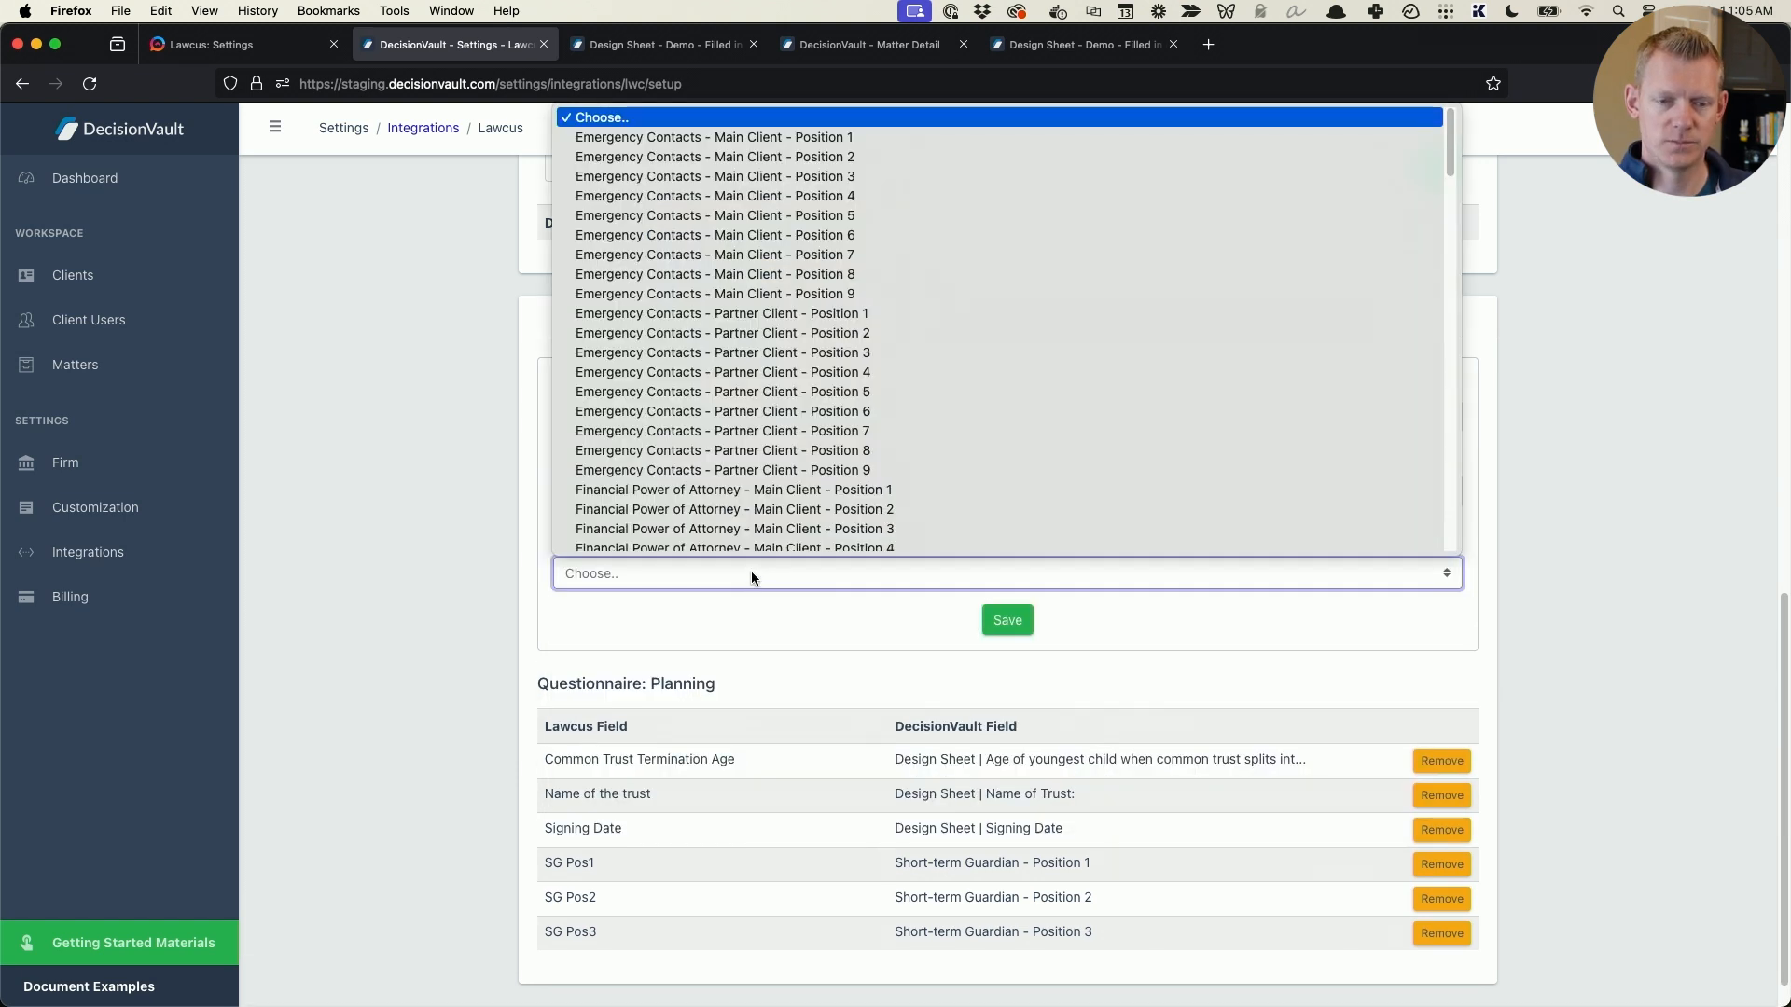
pyautogui.scroll(-15, 751, 427)
pyautogui.scroll(-10, 750, 428)
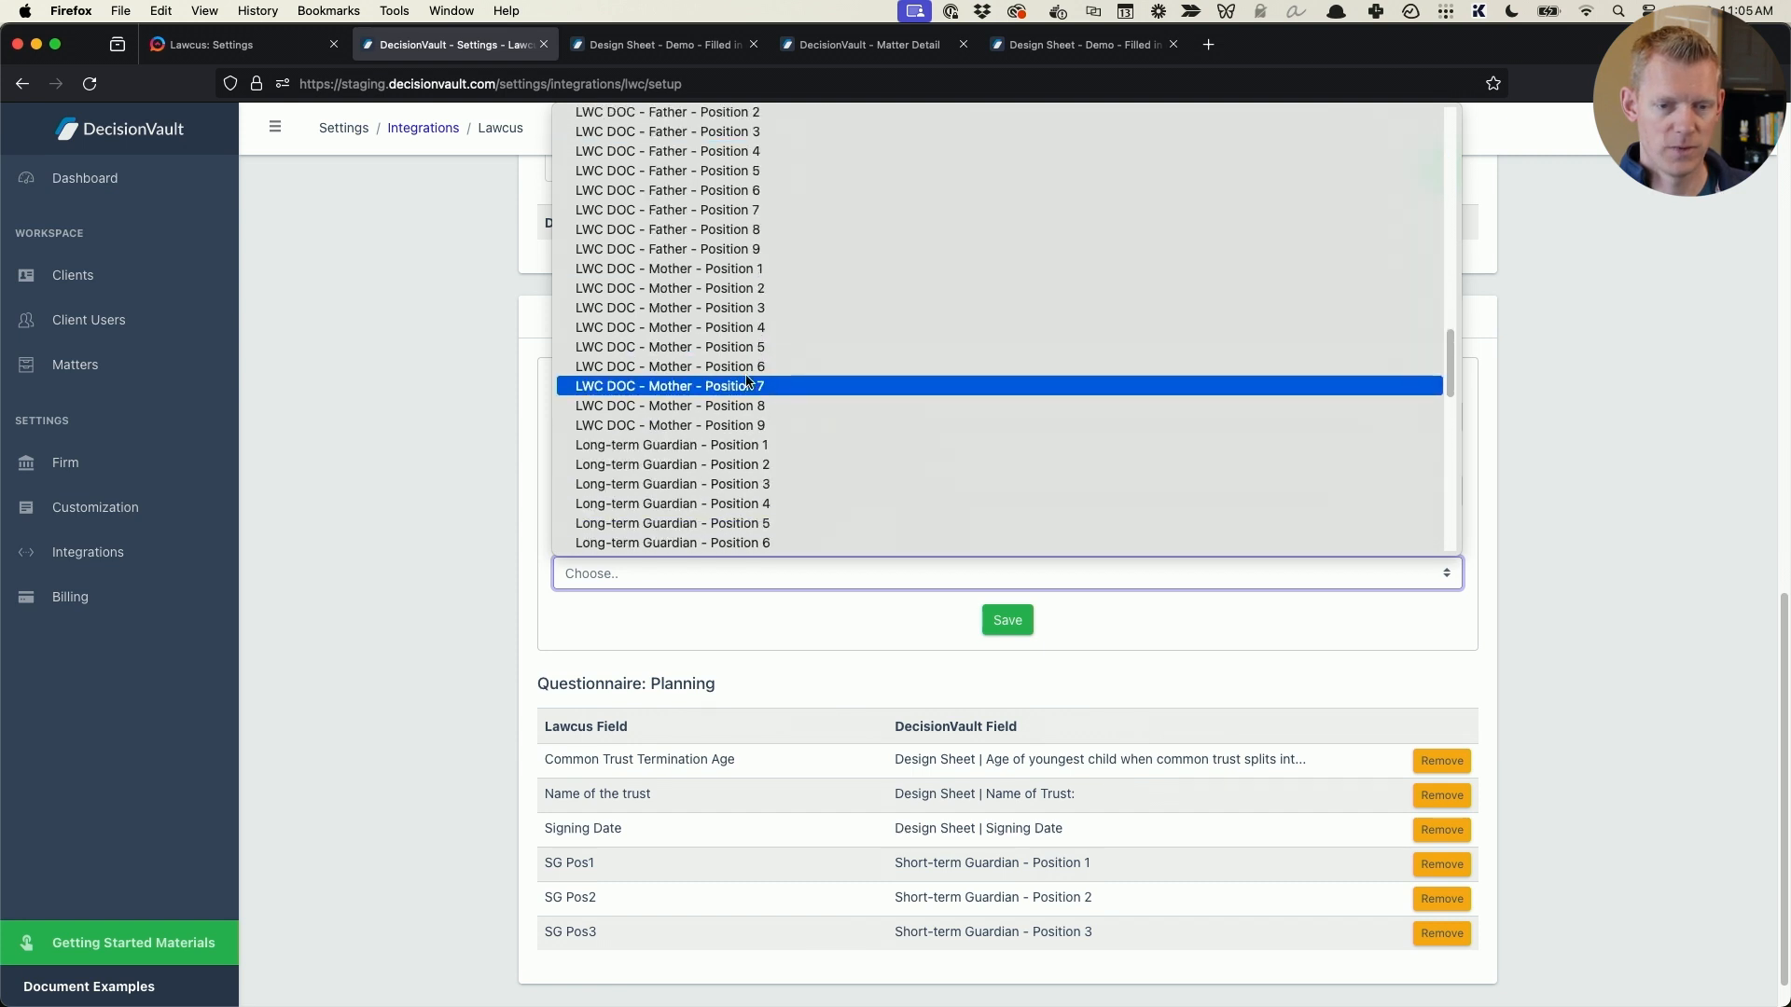
pyautogui.click(748, 268)
pyautogui.click(1007, 621)
# - Map the Lawcus field DOC Father to LWC DOC - Father - Position 1 and save the mapping
pyautogui.click(717, 492)
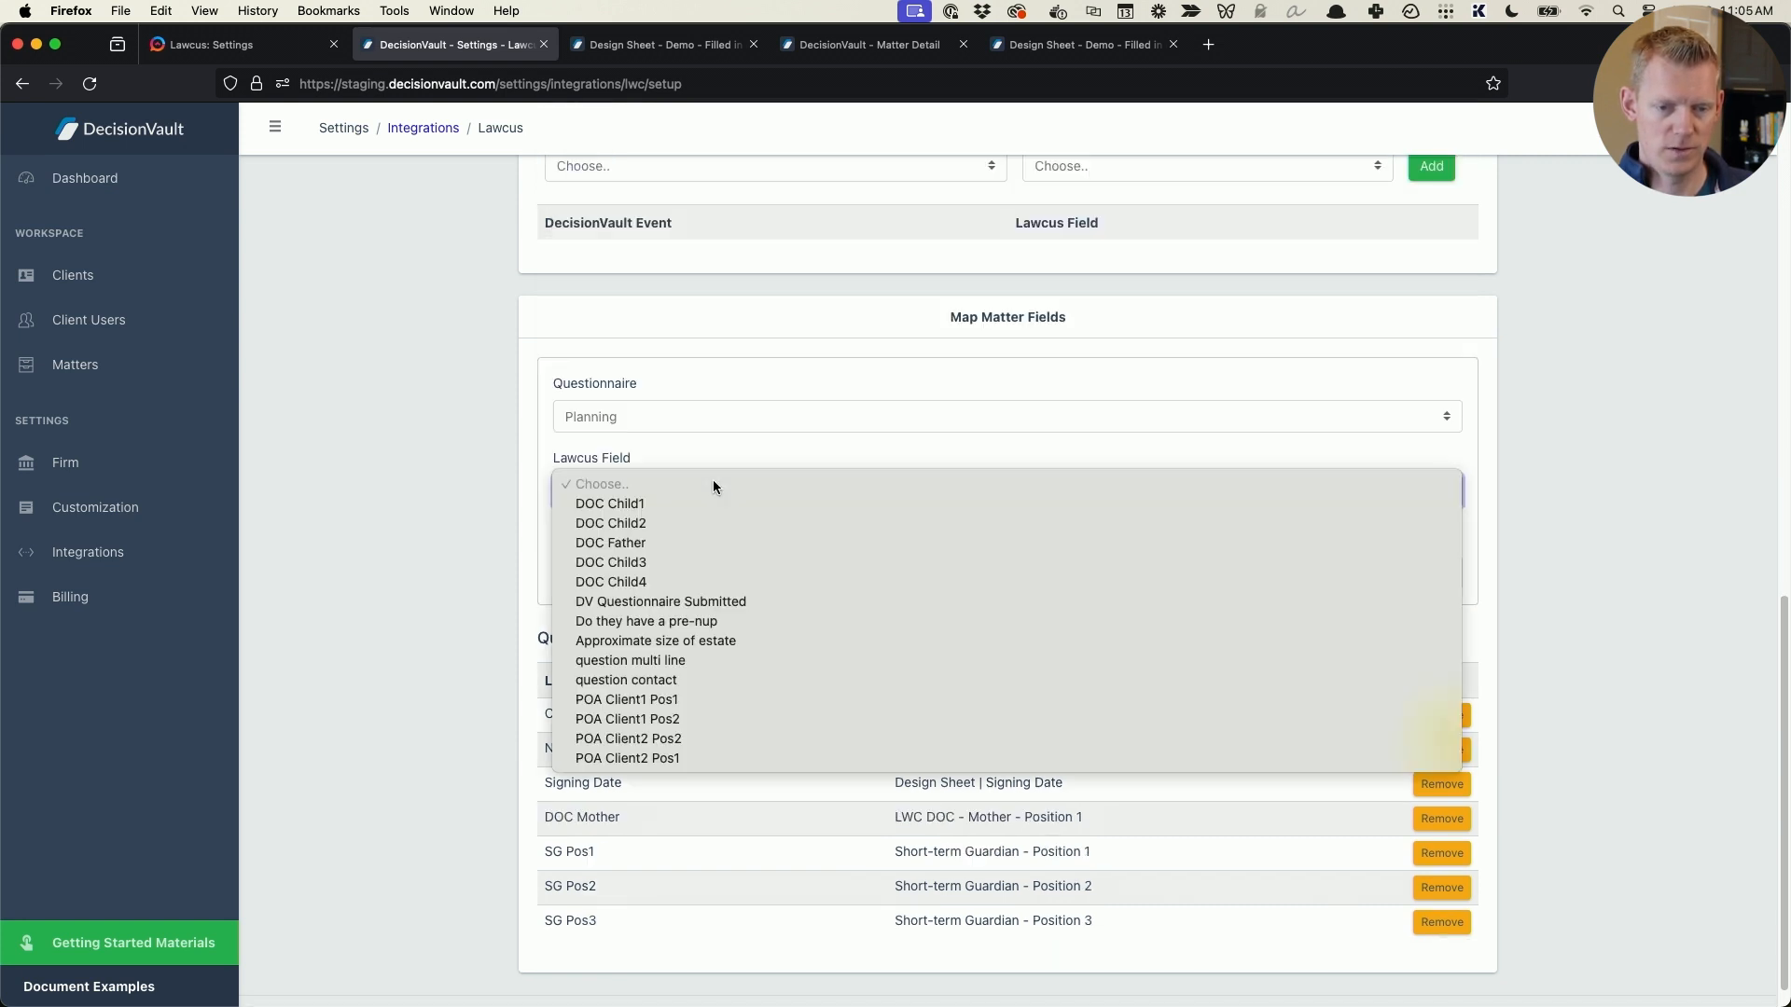
pyautogui.click(667, 530)
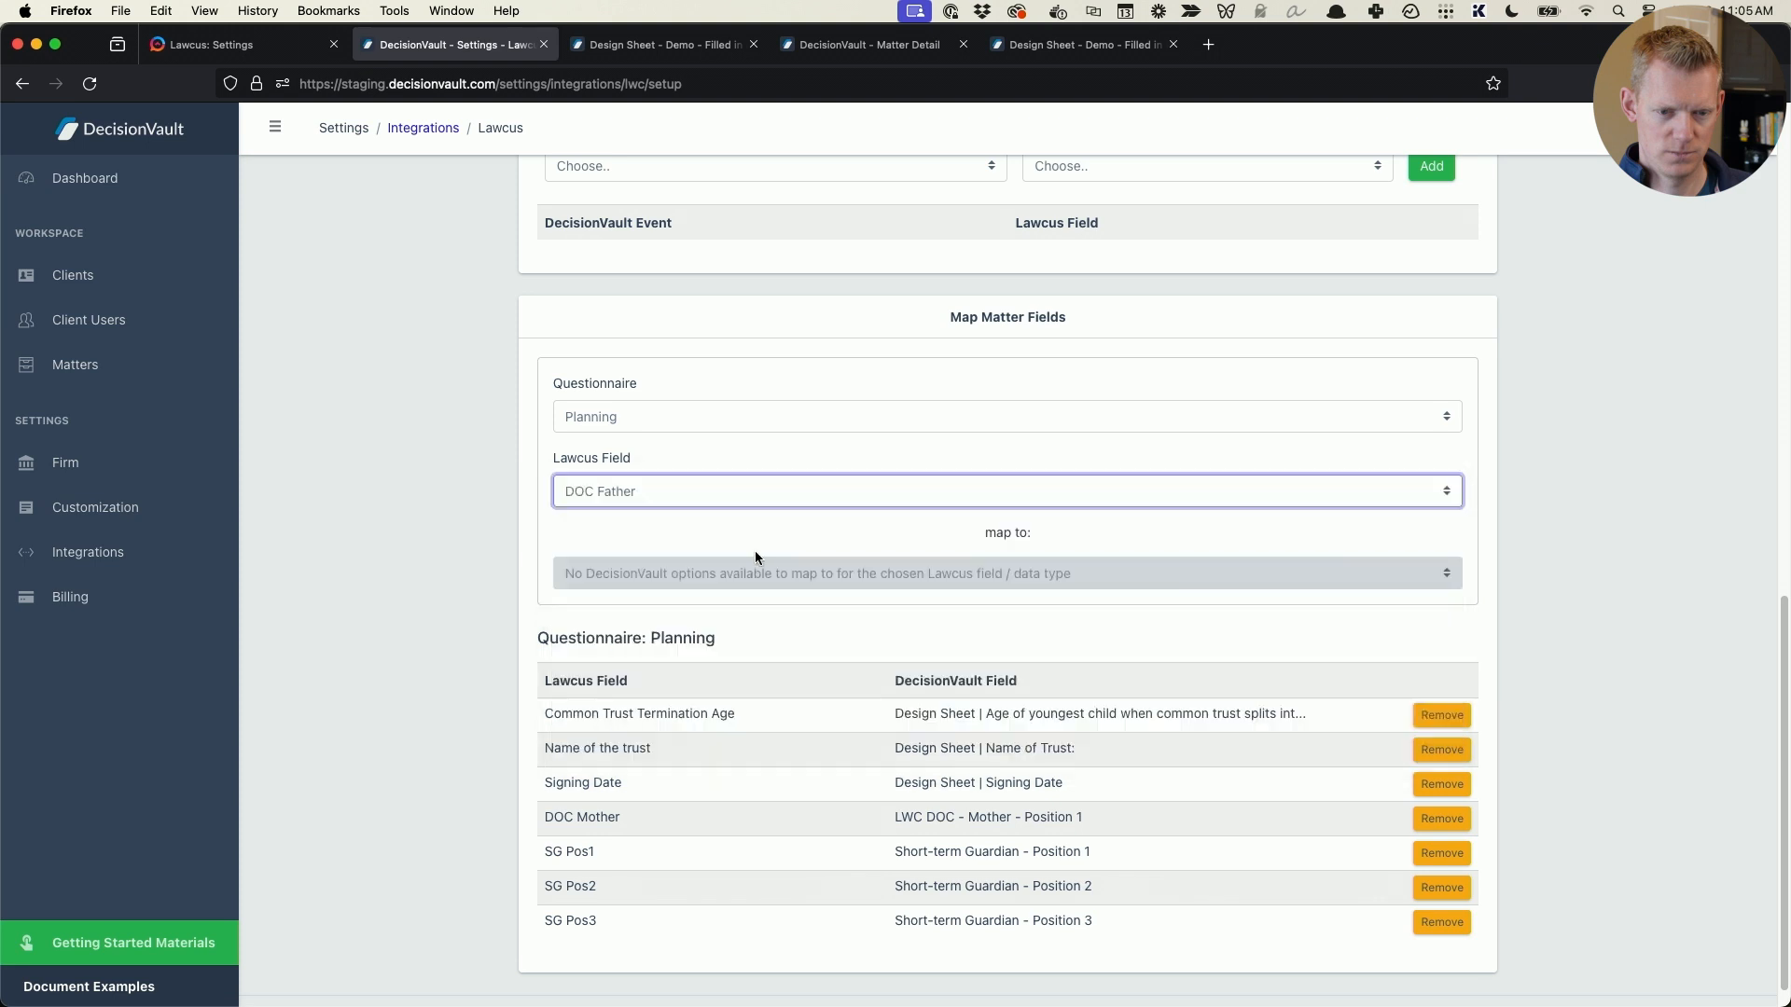
pyautogui.click(724, 571)
pyautogui.scroll(-5, 835, 387)
pyautogui.scroll(-10, 835, 388)
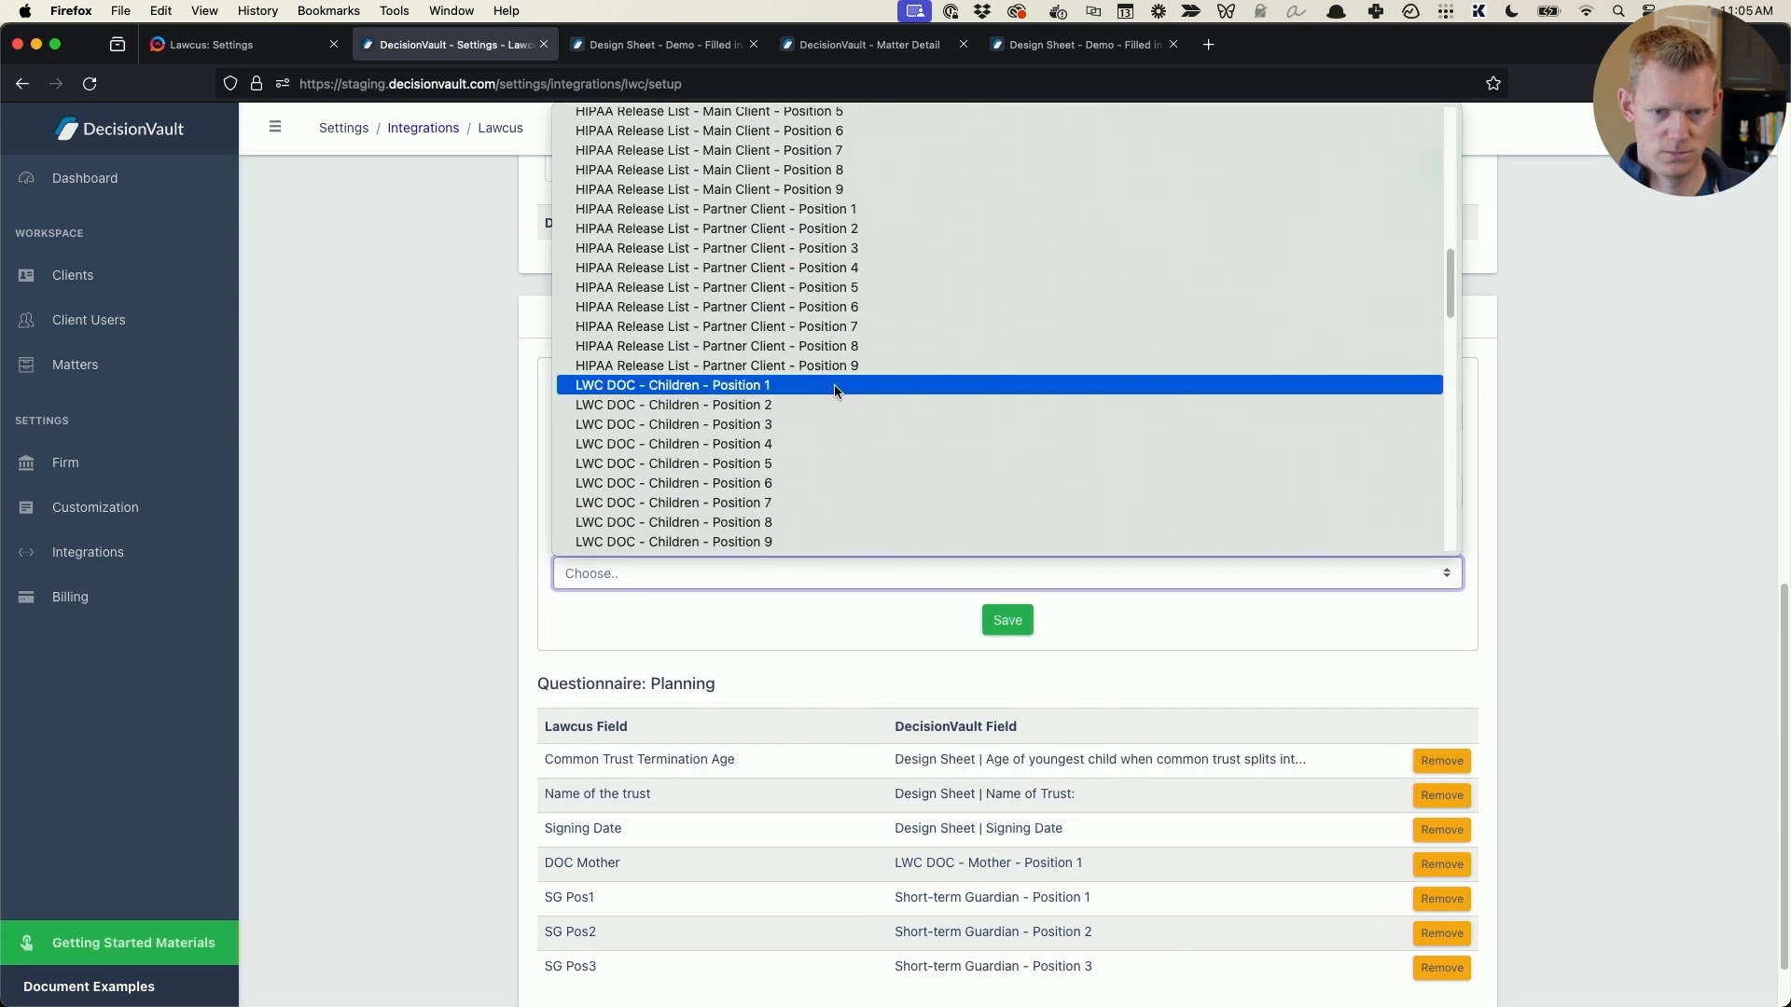
pyautogui.scroll(2, 834, 391)
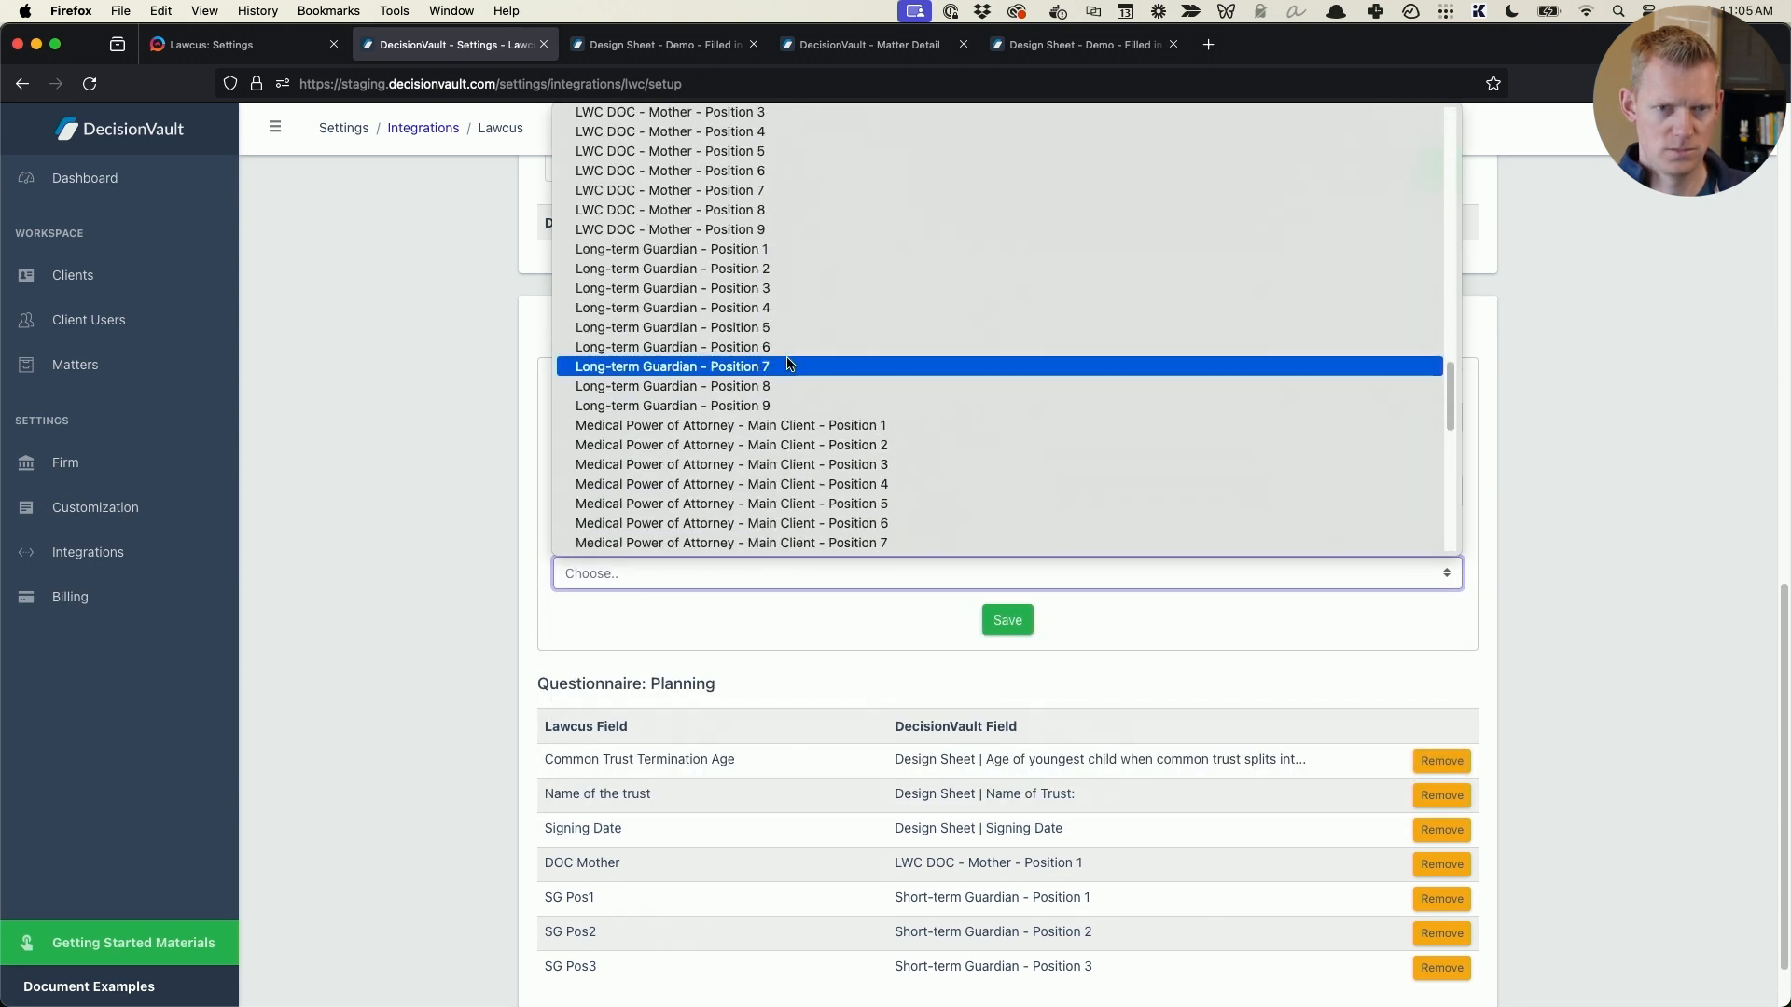
pyautogui.scroll(-10, 787, 370)
pyautogui.scroll(8, 789, 371)
pyautogui.scroll(5, 789, 371)
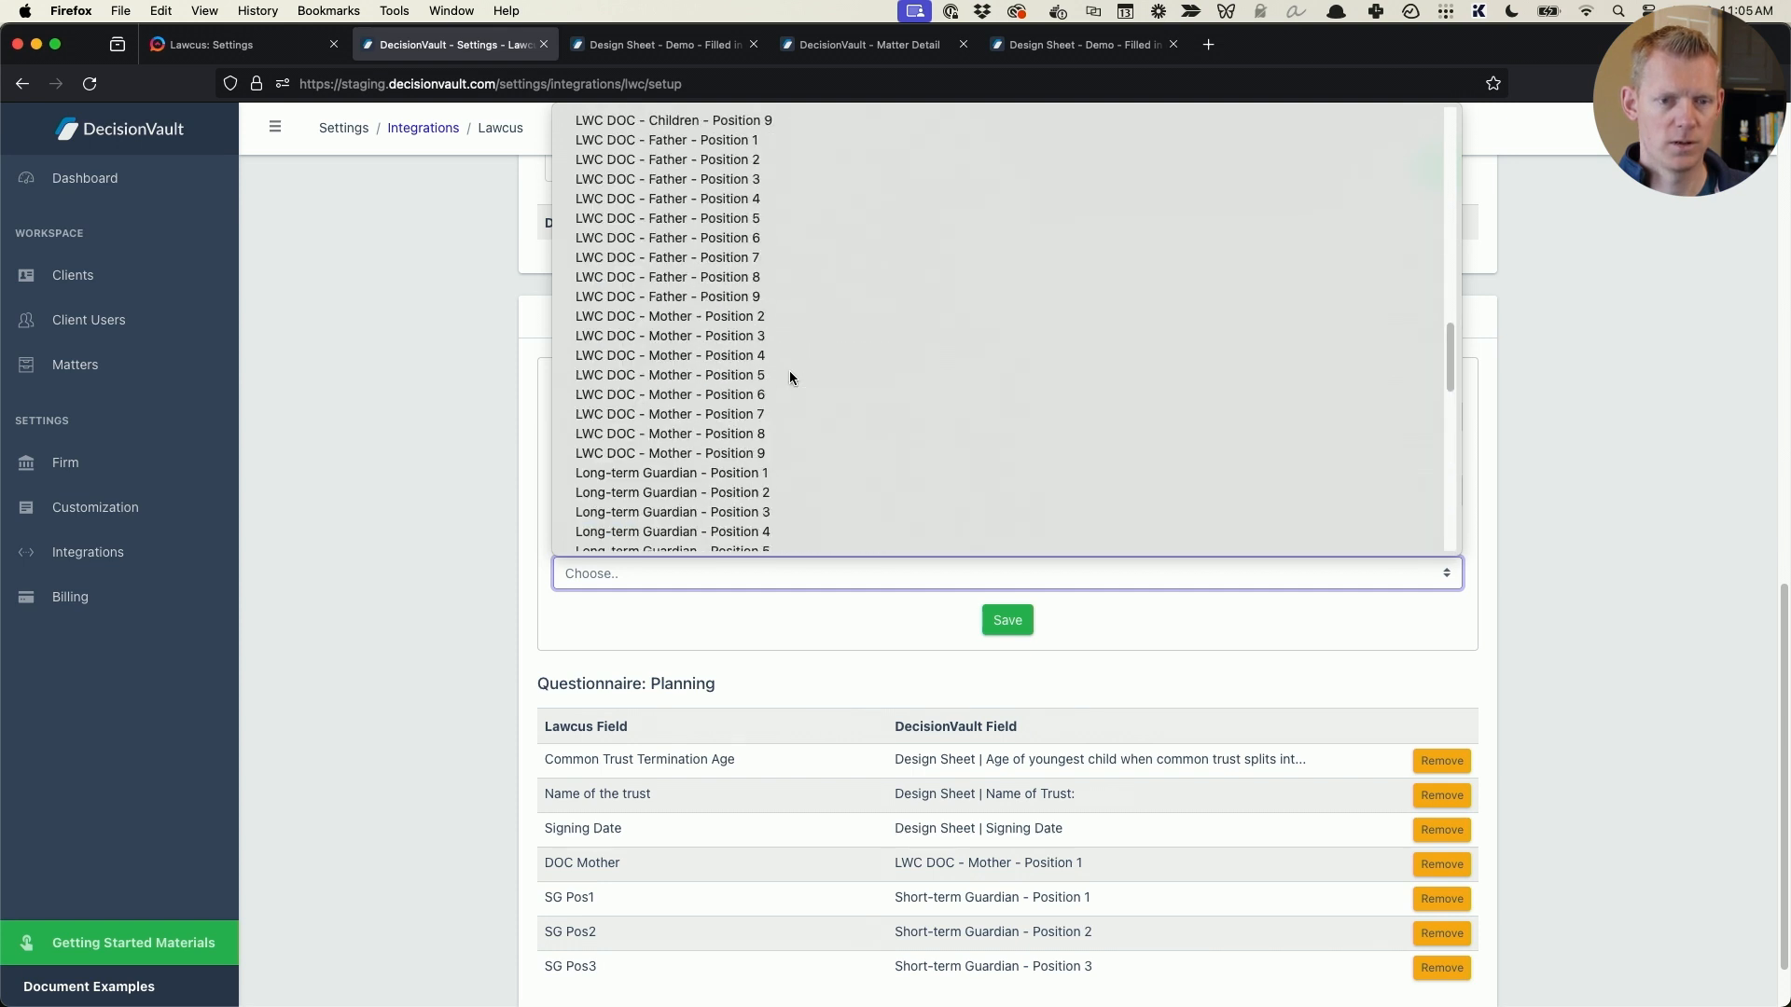
pyautogui.click(771, 140)
pyautogui.click(1030, 624)
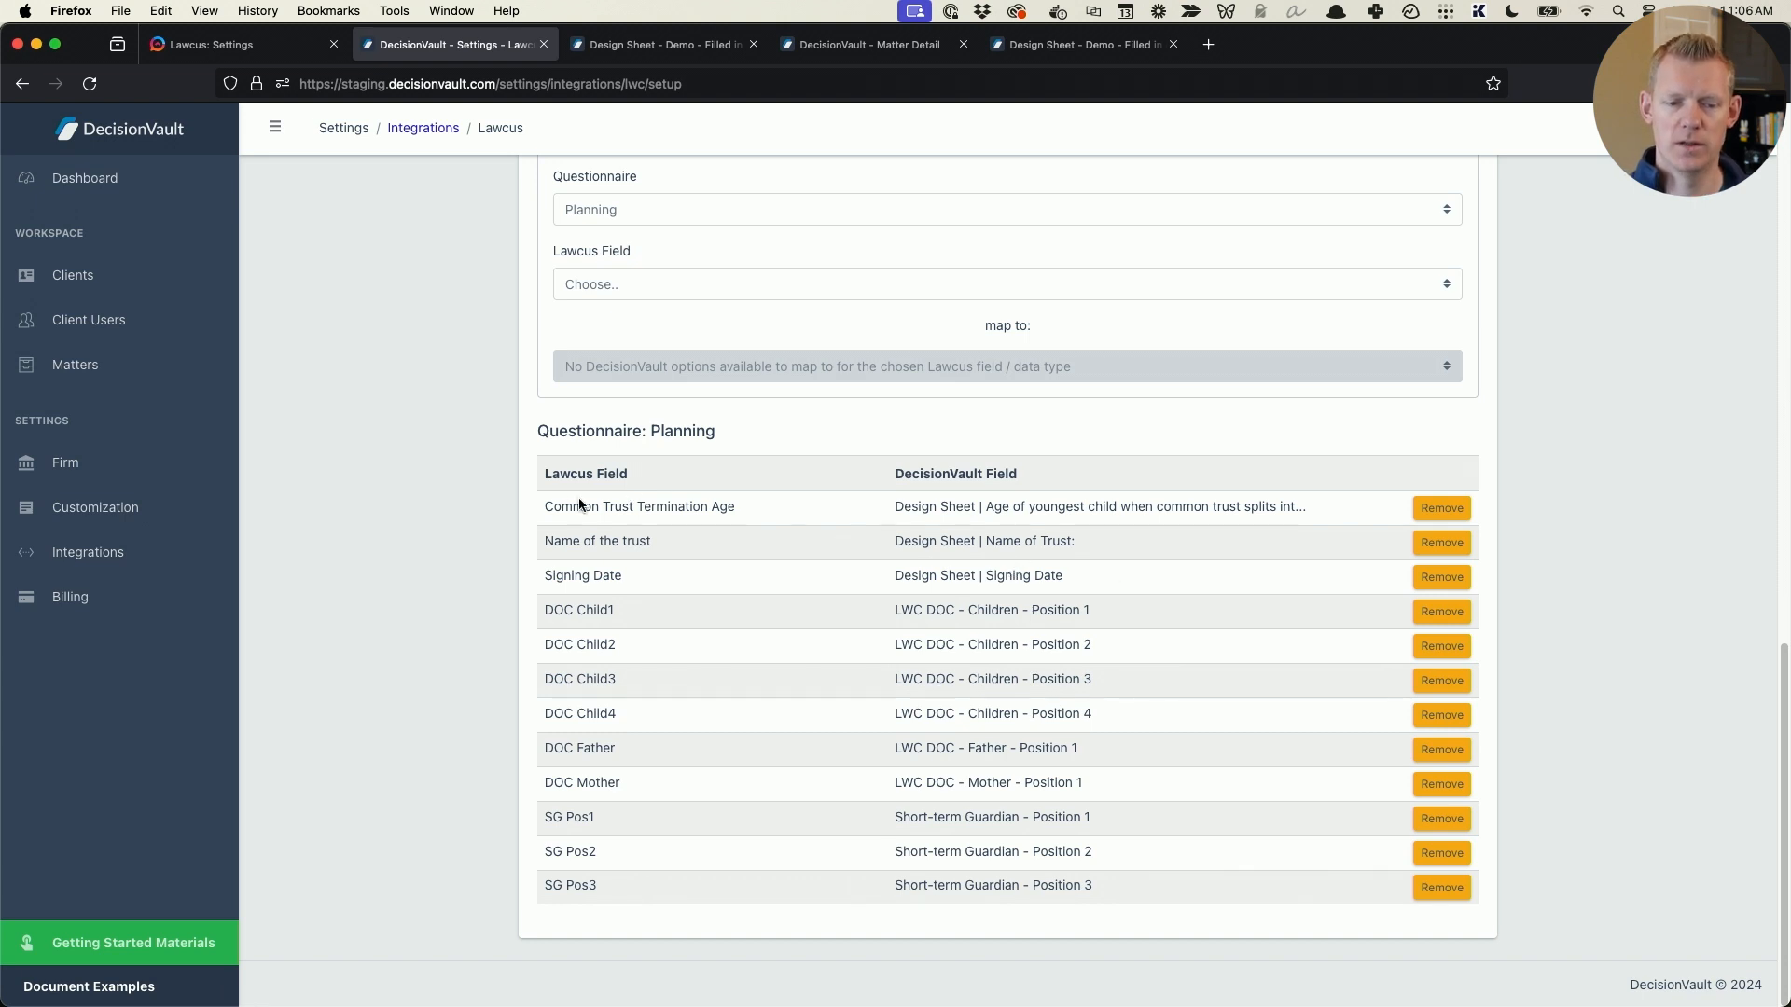
# - Check the fields in the Word document Instructions - Lawcus.docx against the Planning questionnaire's matter field mappings
pyautogui.press('super+Tab')
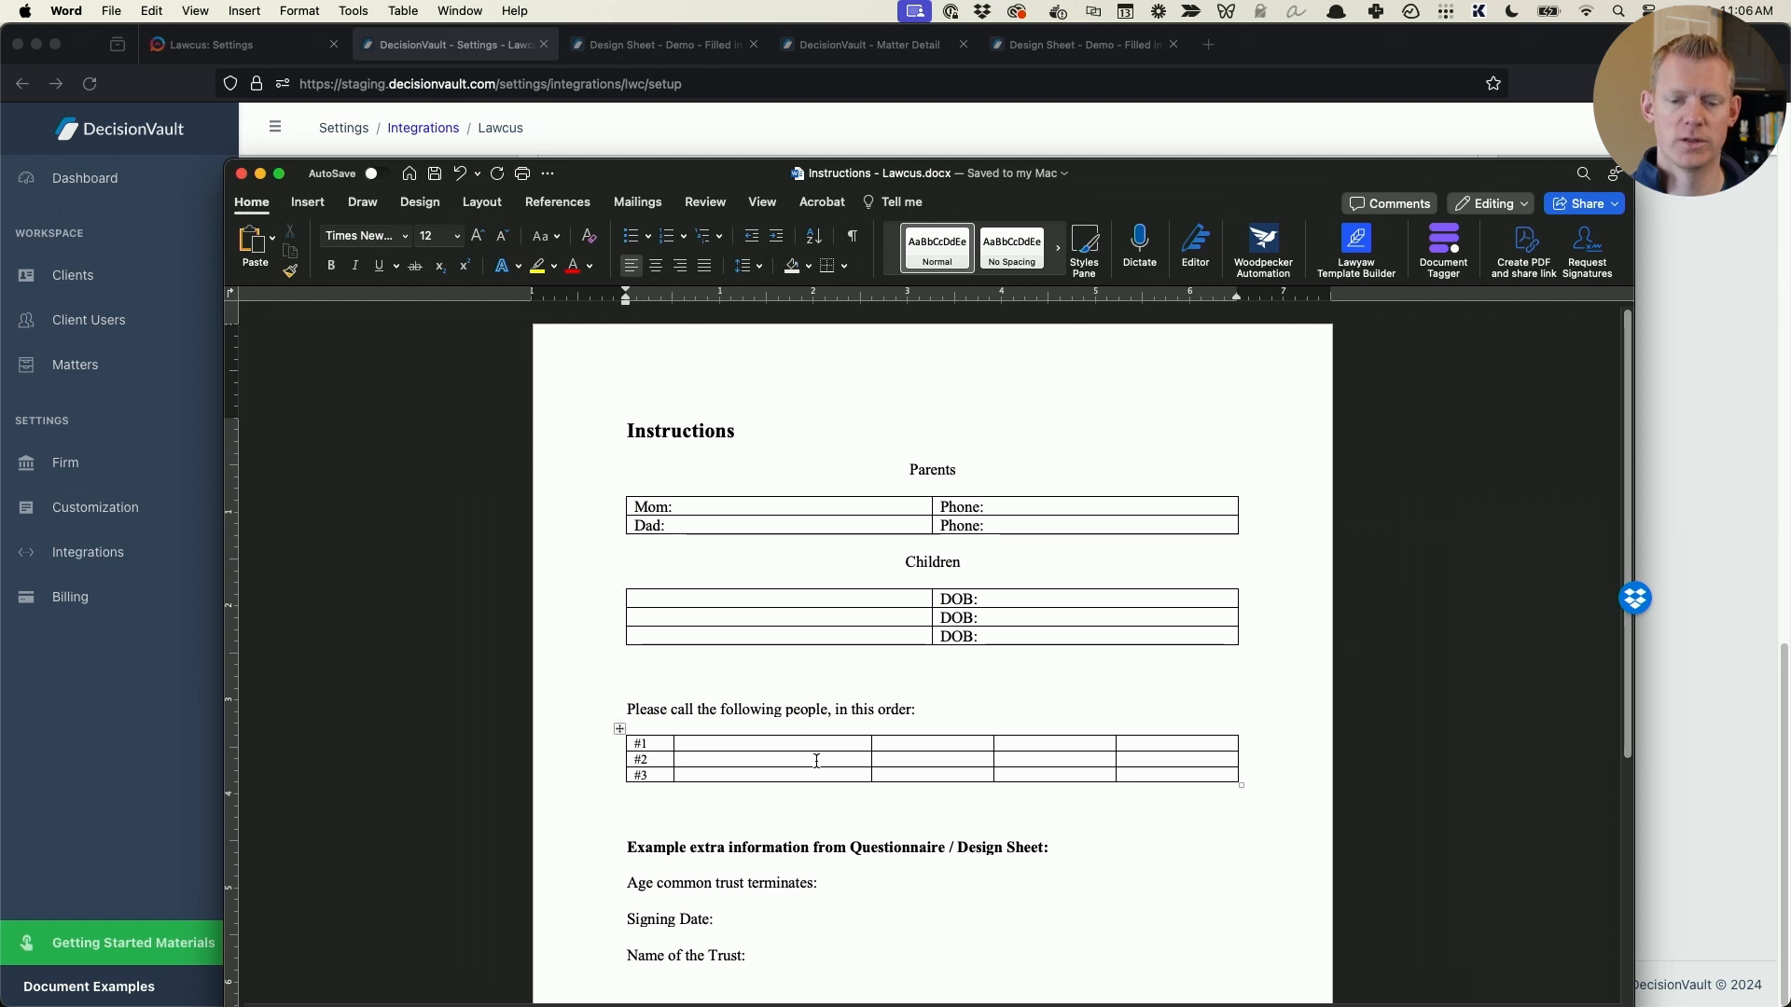
pyautogui.scroll(-1, 823, 747)
pyautogui.press('super+Tab')
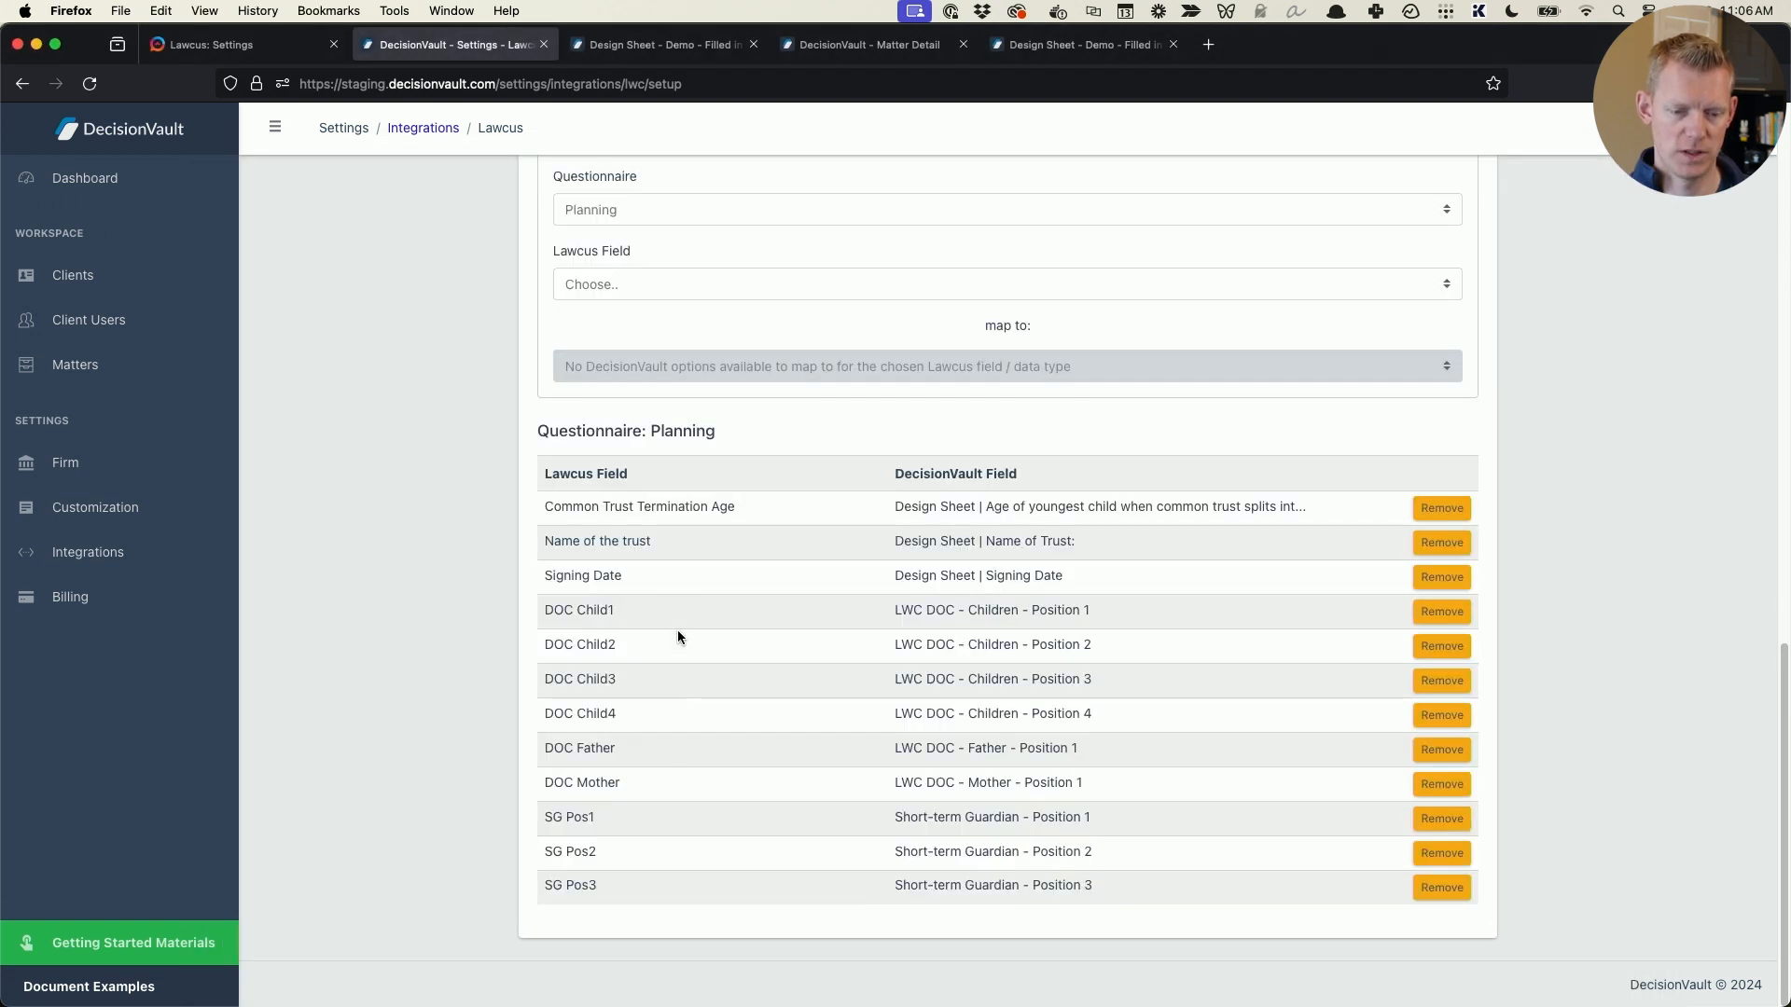
# - Open the demo filled-in matter and sync it to Lawcus with all of its contacts selected
pyautogui.scroll(8, 638, 565)
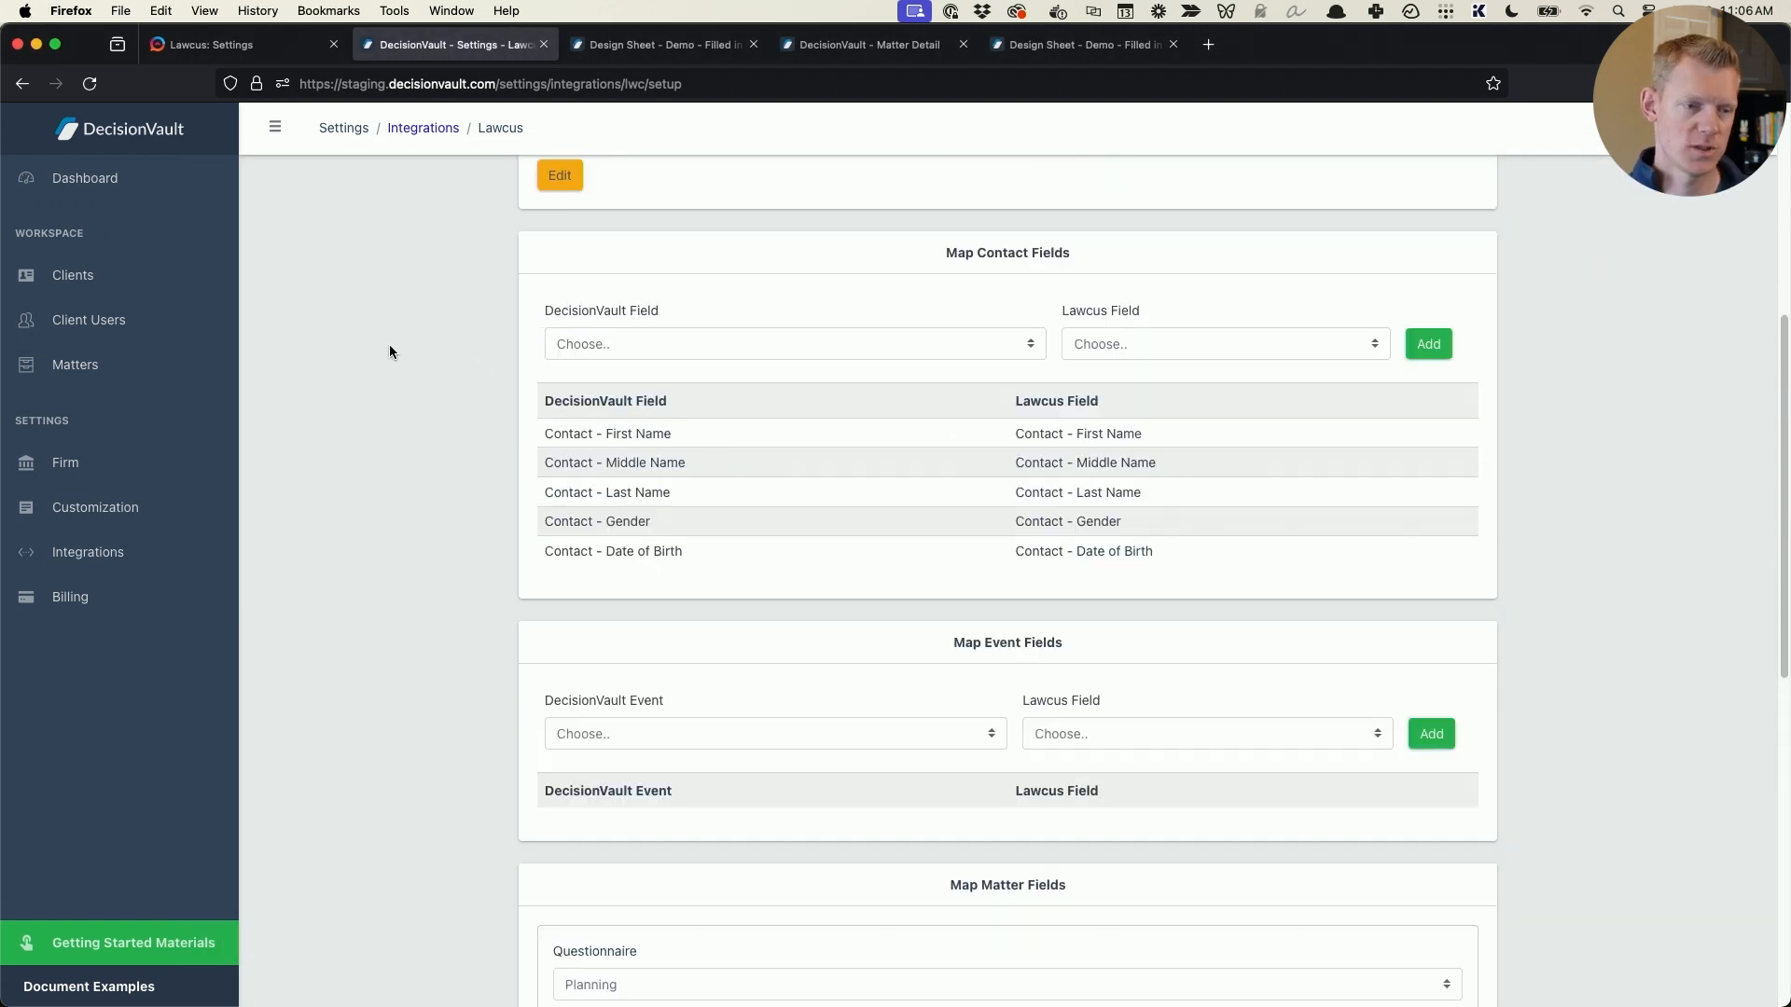
pyautogui.click(75, 365)
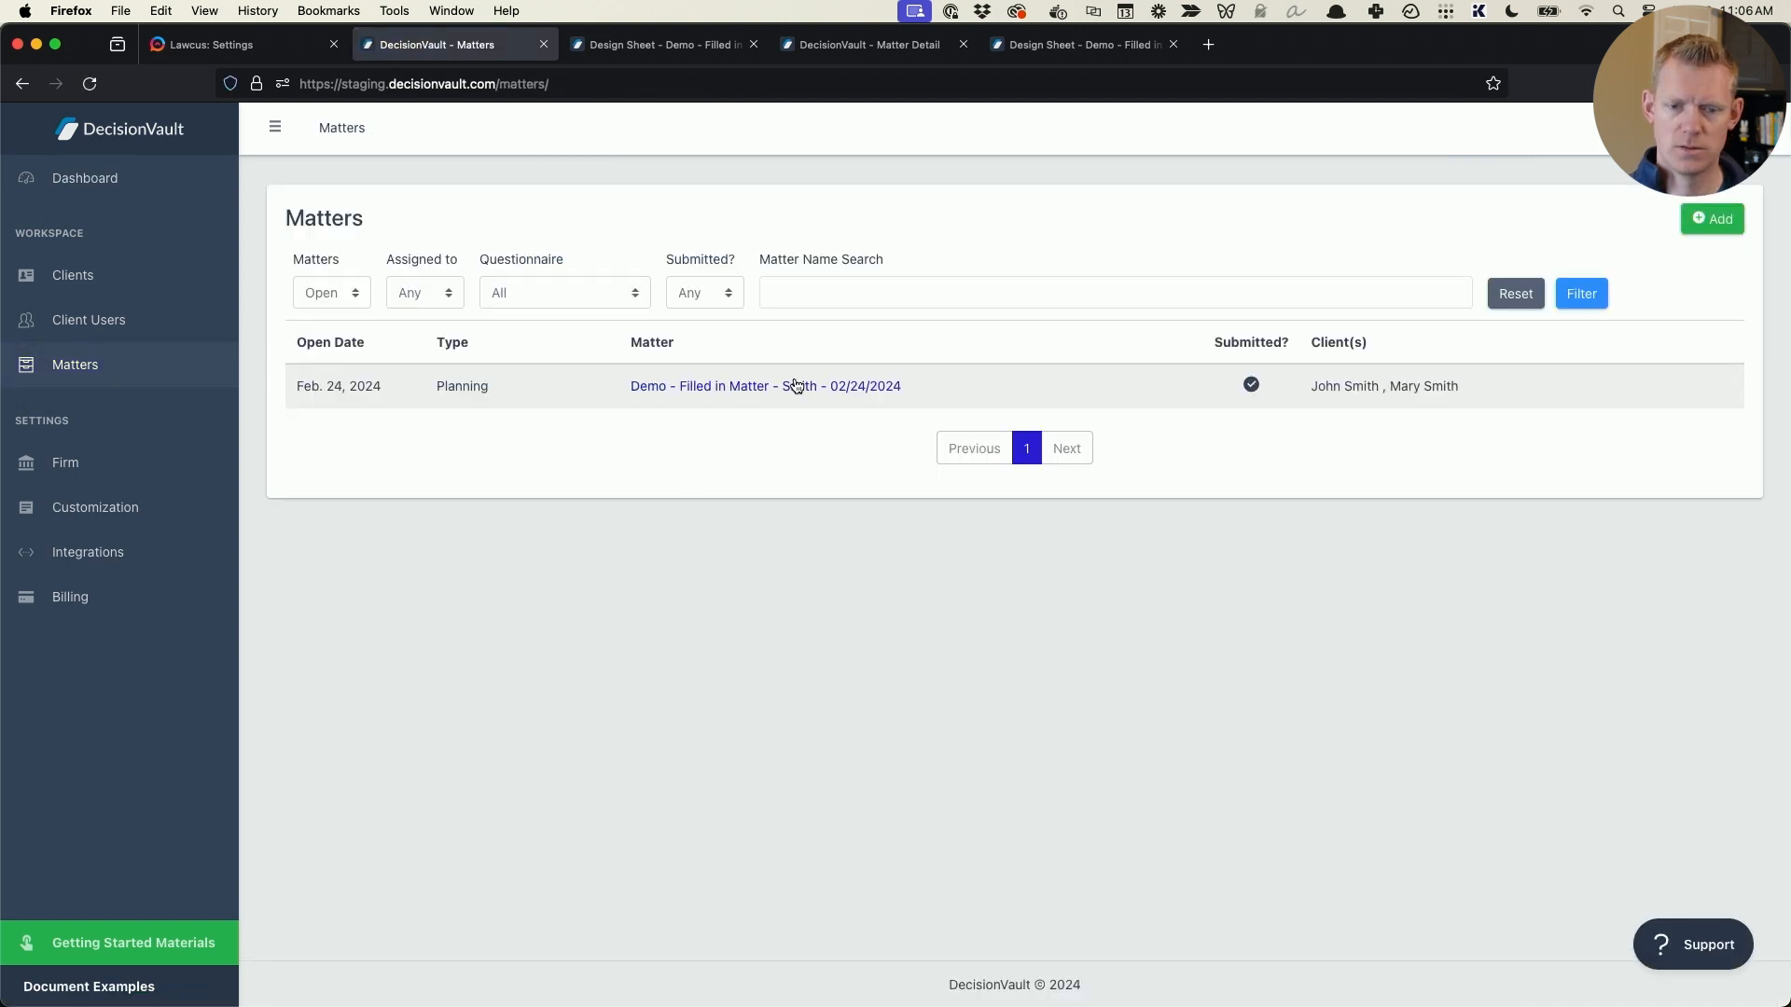
pyautogui.click(890, 386)
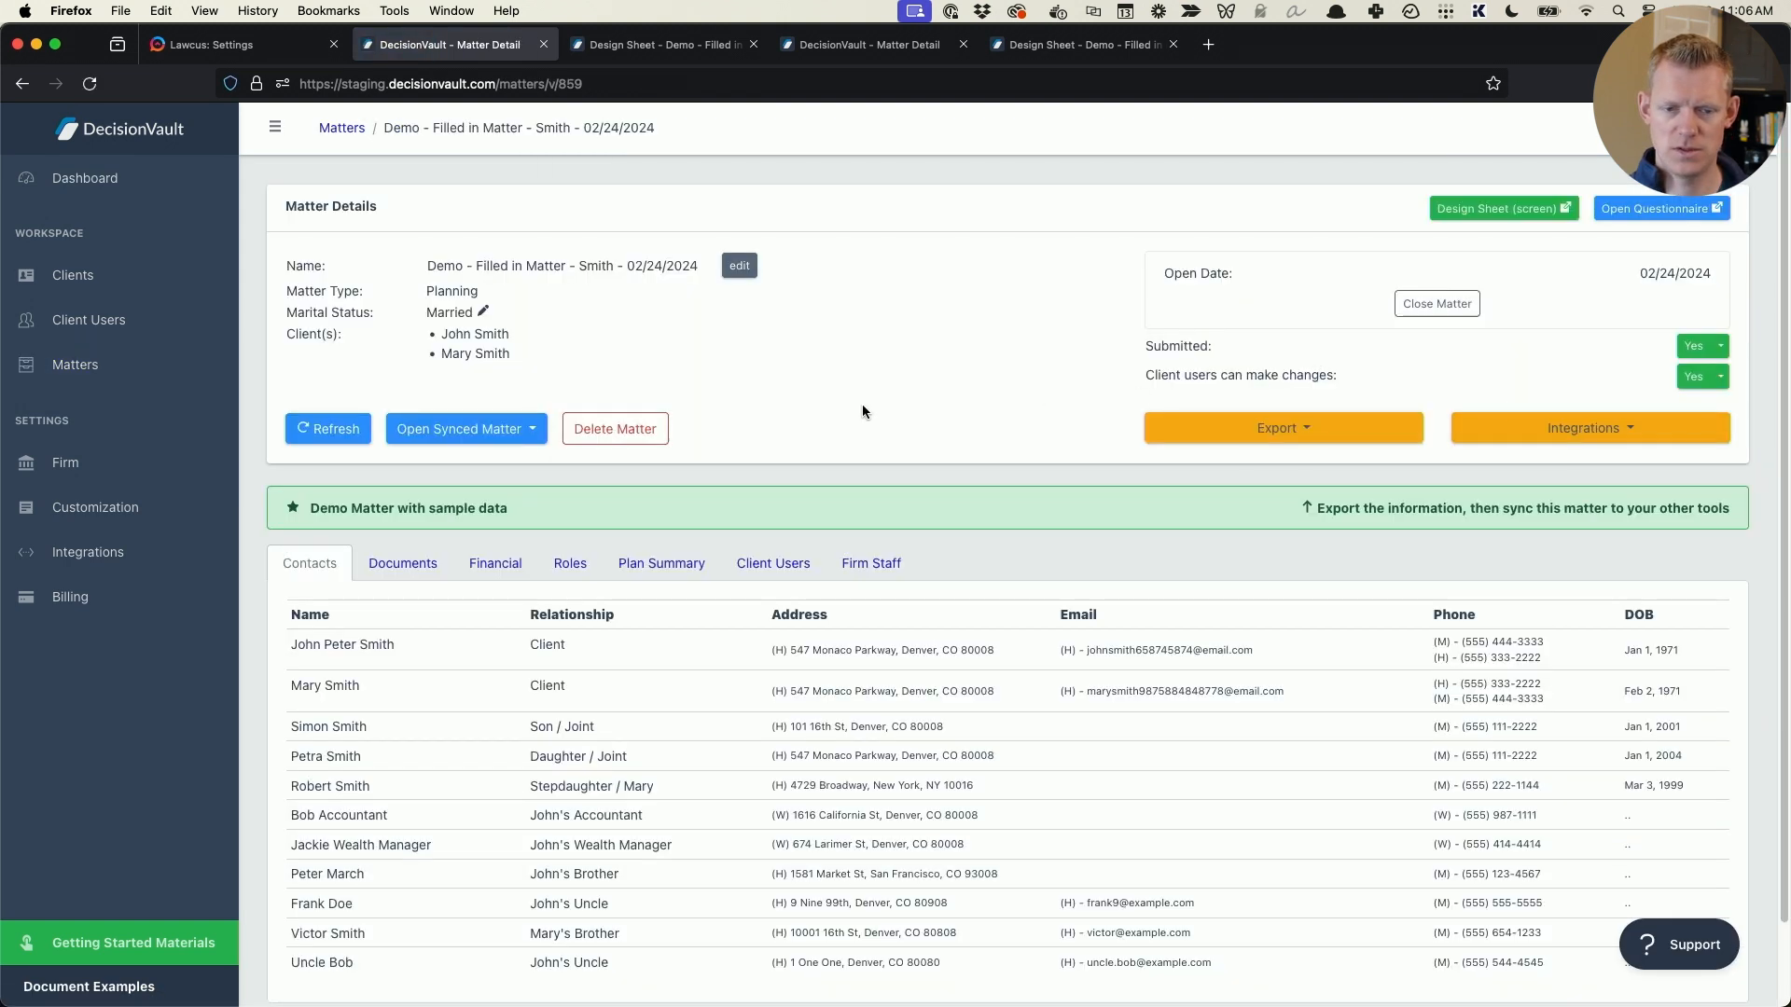
pyautogui.click(1683, 430)
pyautogui.click(1513, 493)
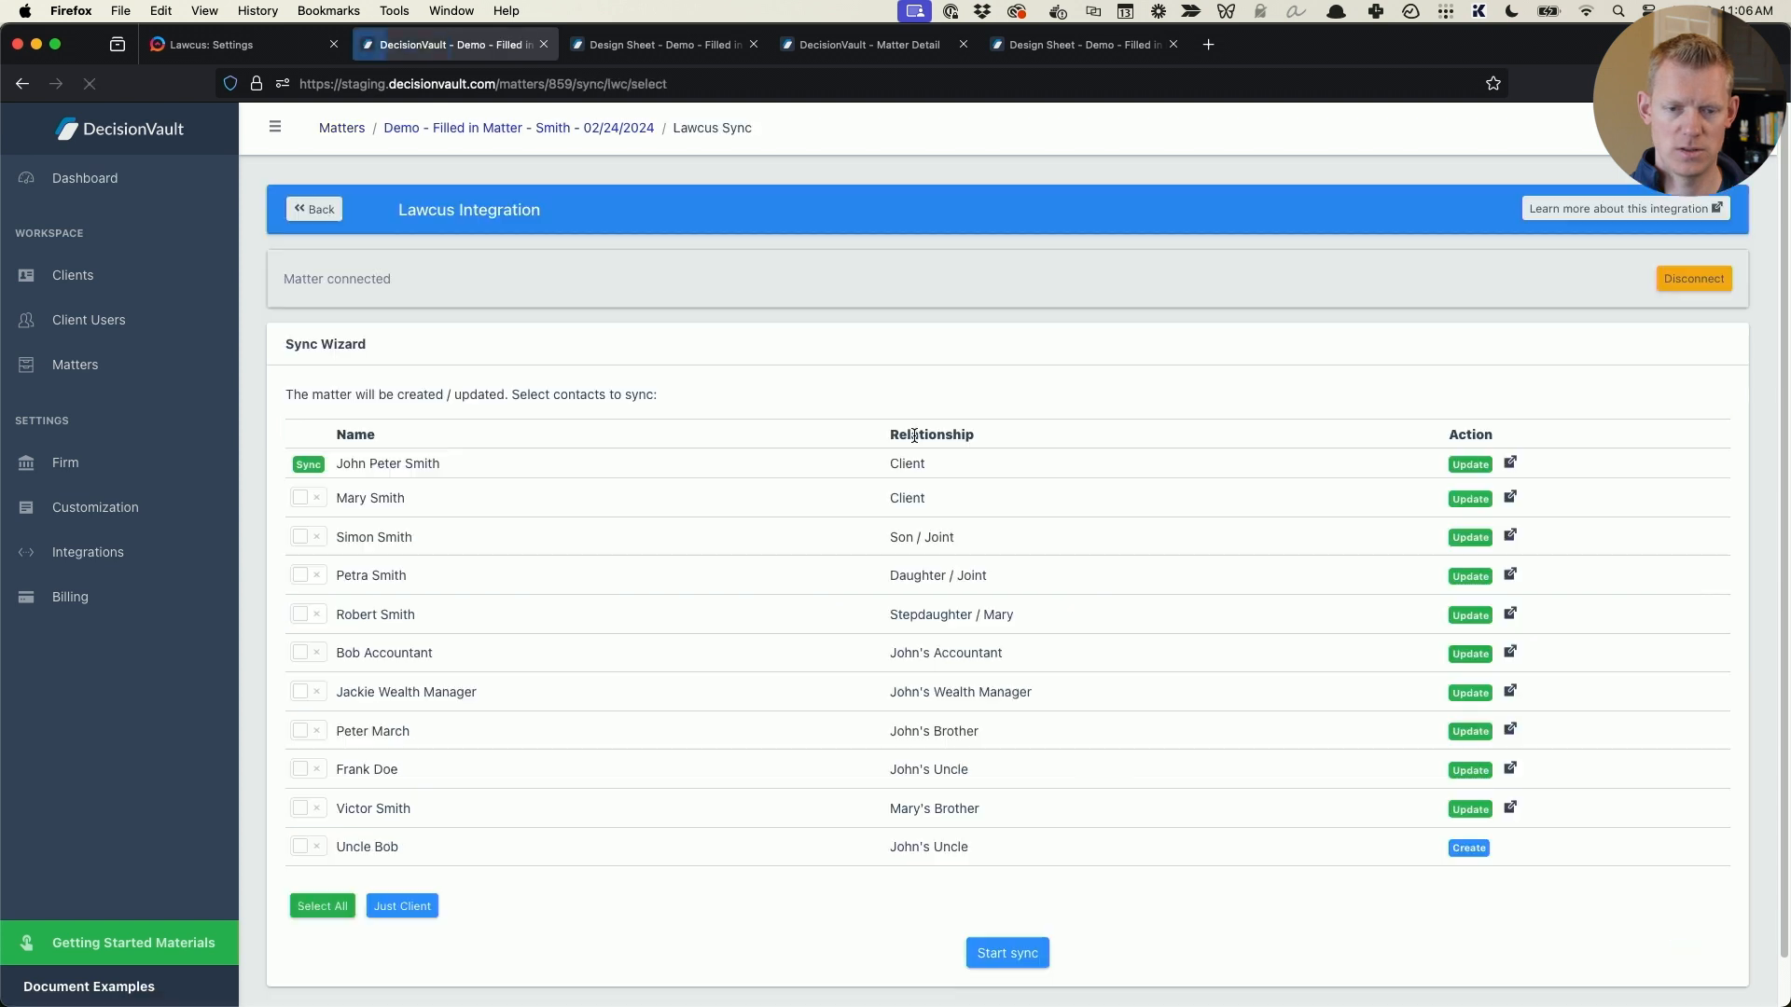
pyautogui.click(326, 907)
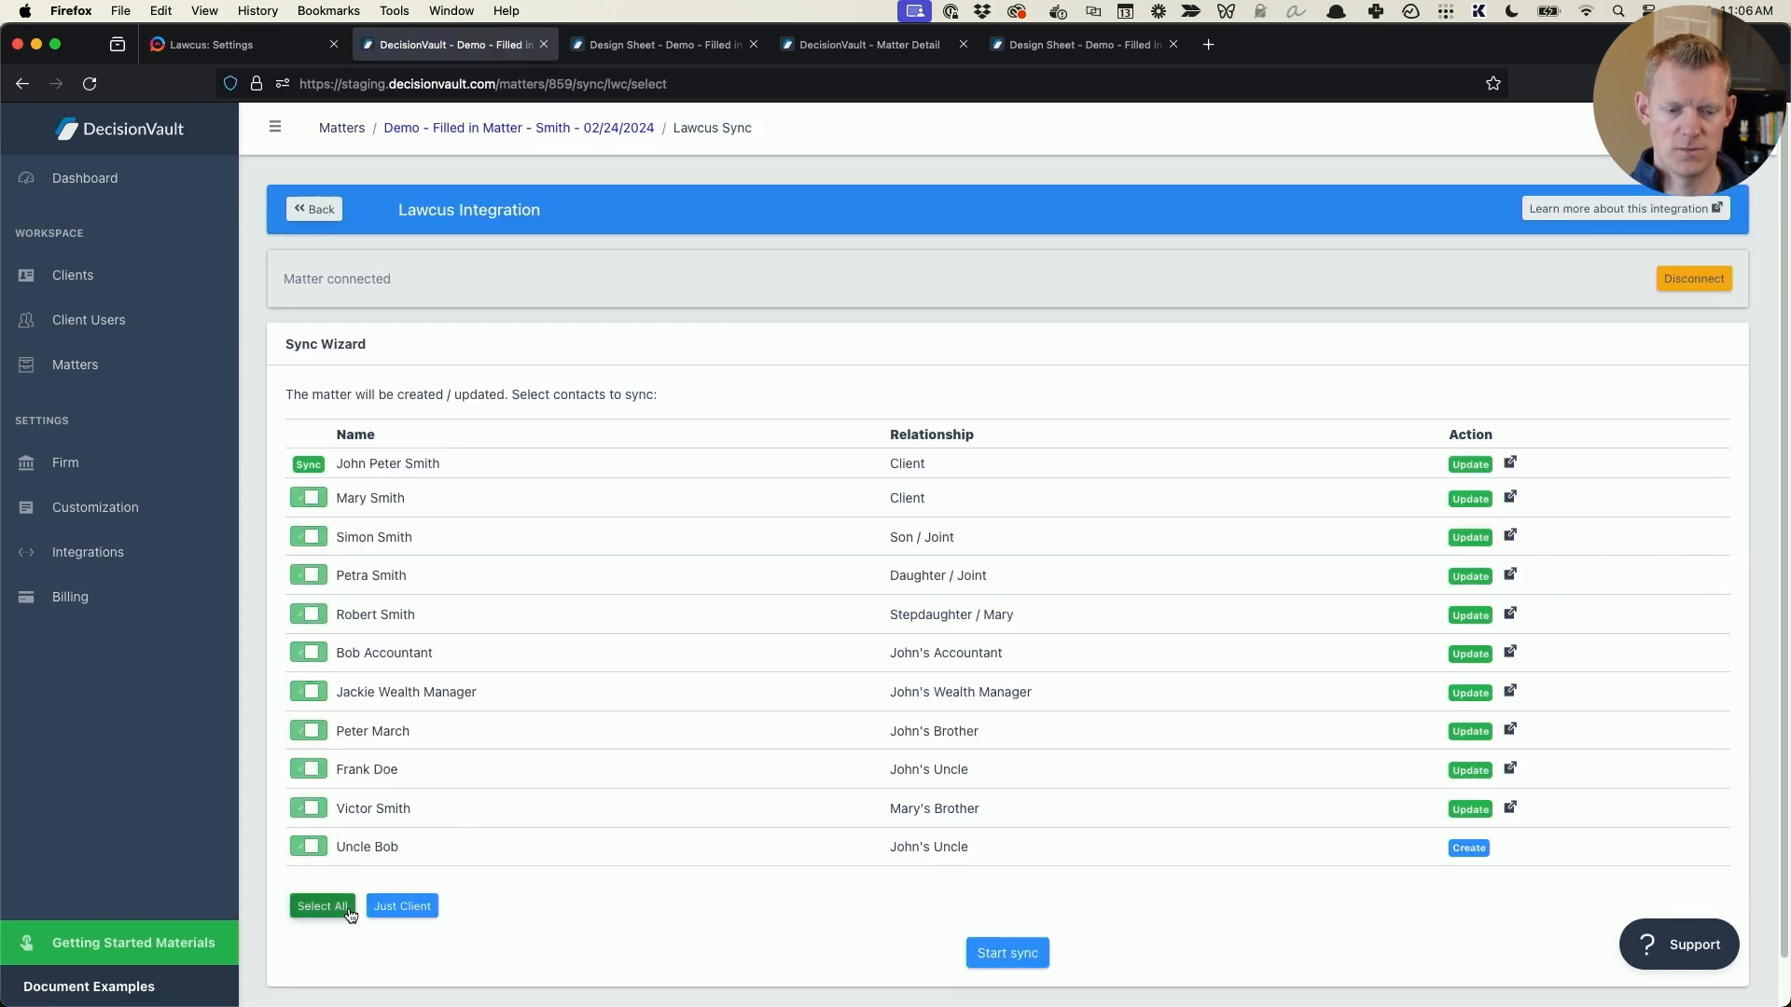
pyautogui.click(1007, 952)
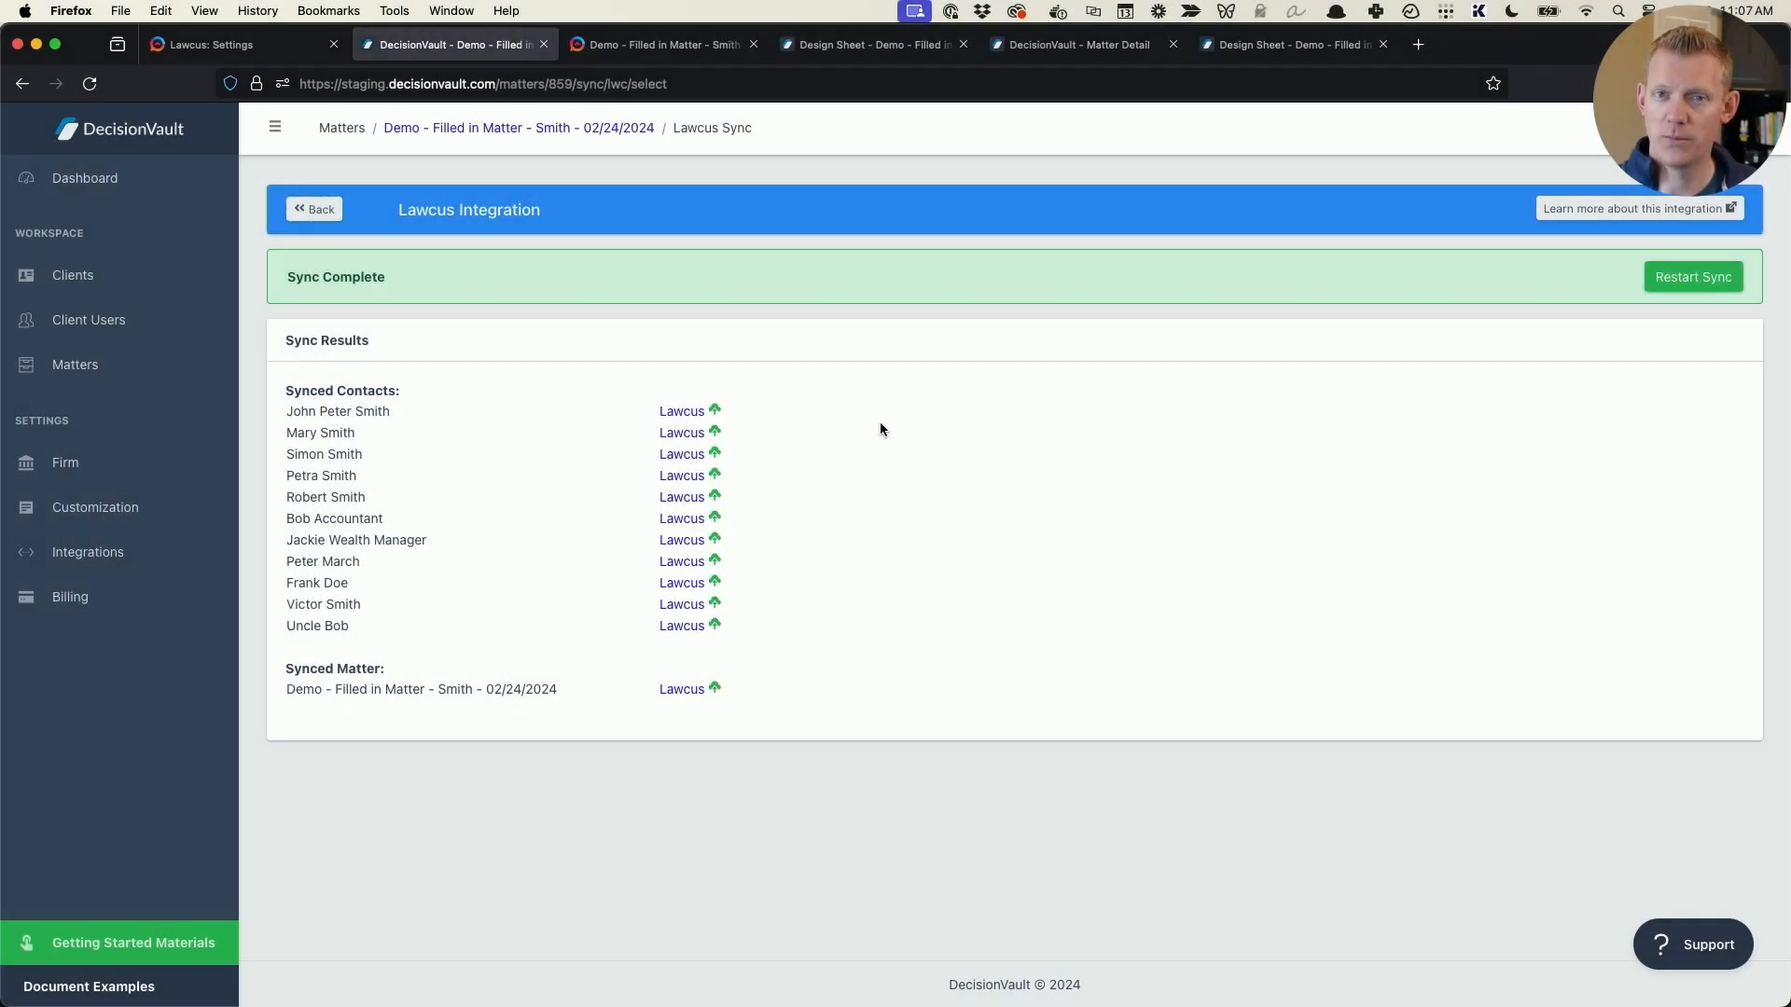
# - Open the synced demo matter in Lawcus and look through its information page
pyautogui.click(670, 698)
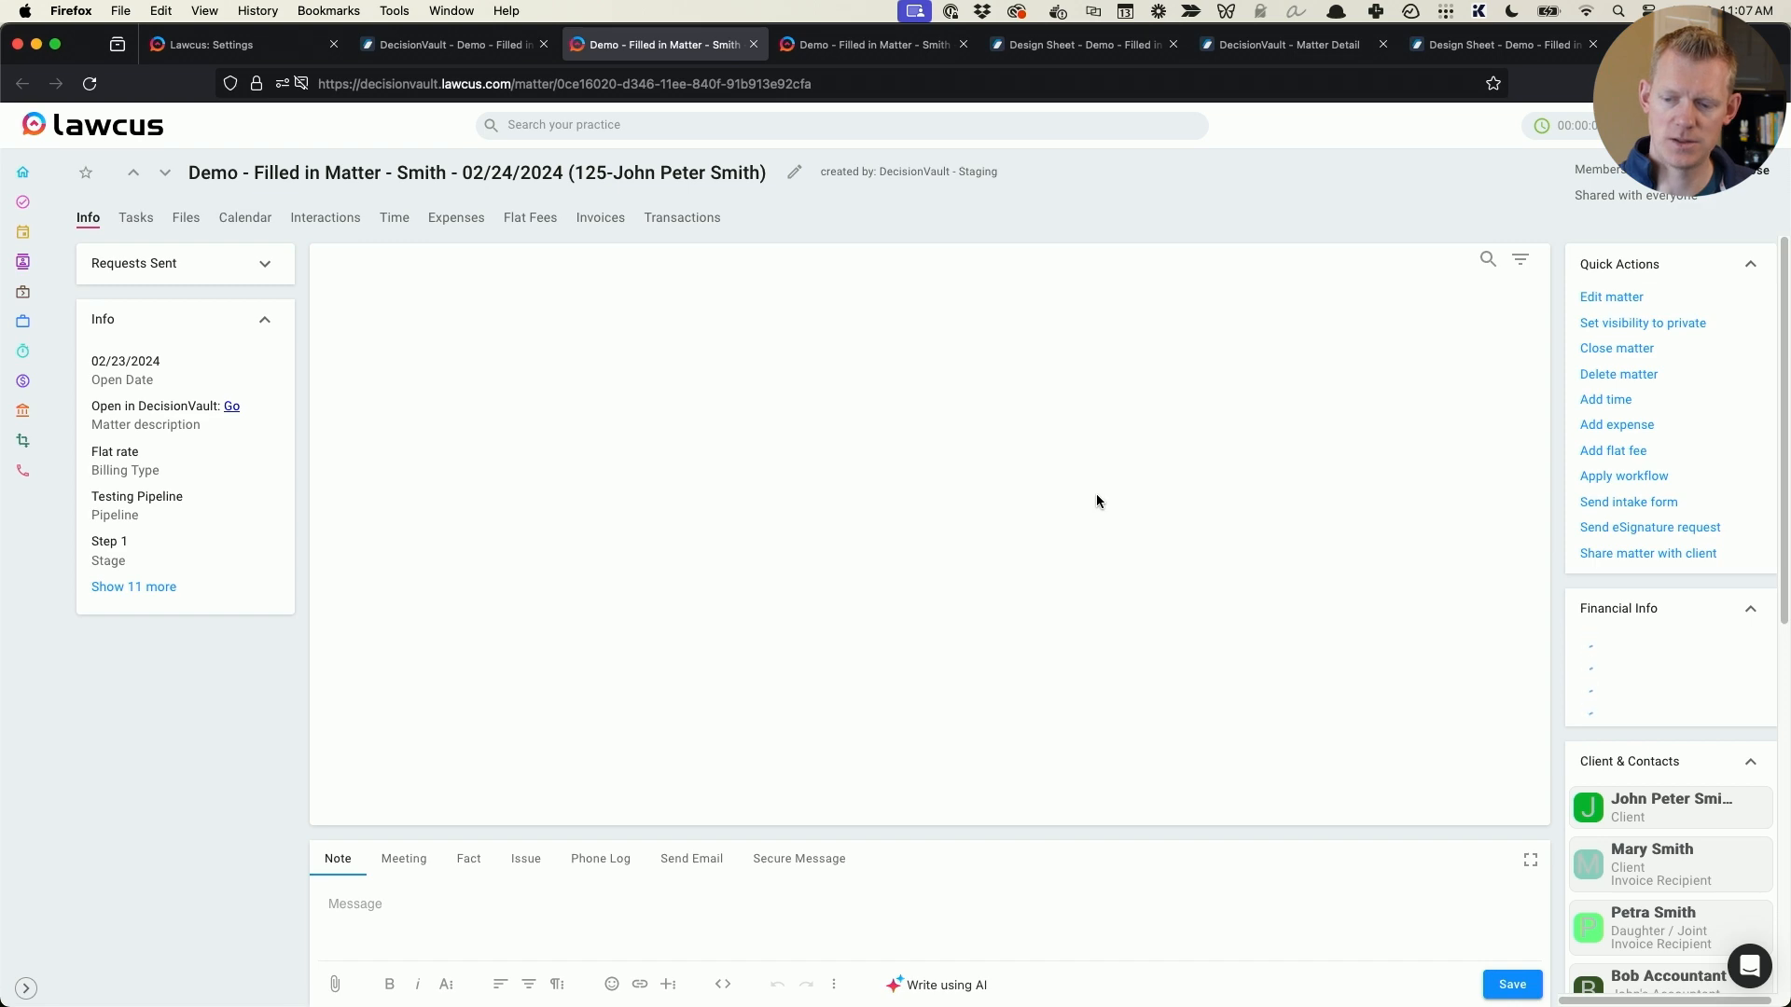
pyautogui.scroll(-5, 1659, 519)
pyautogui.scroll(5, 1659, 520)
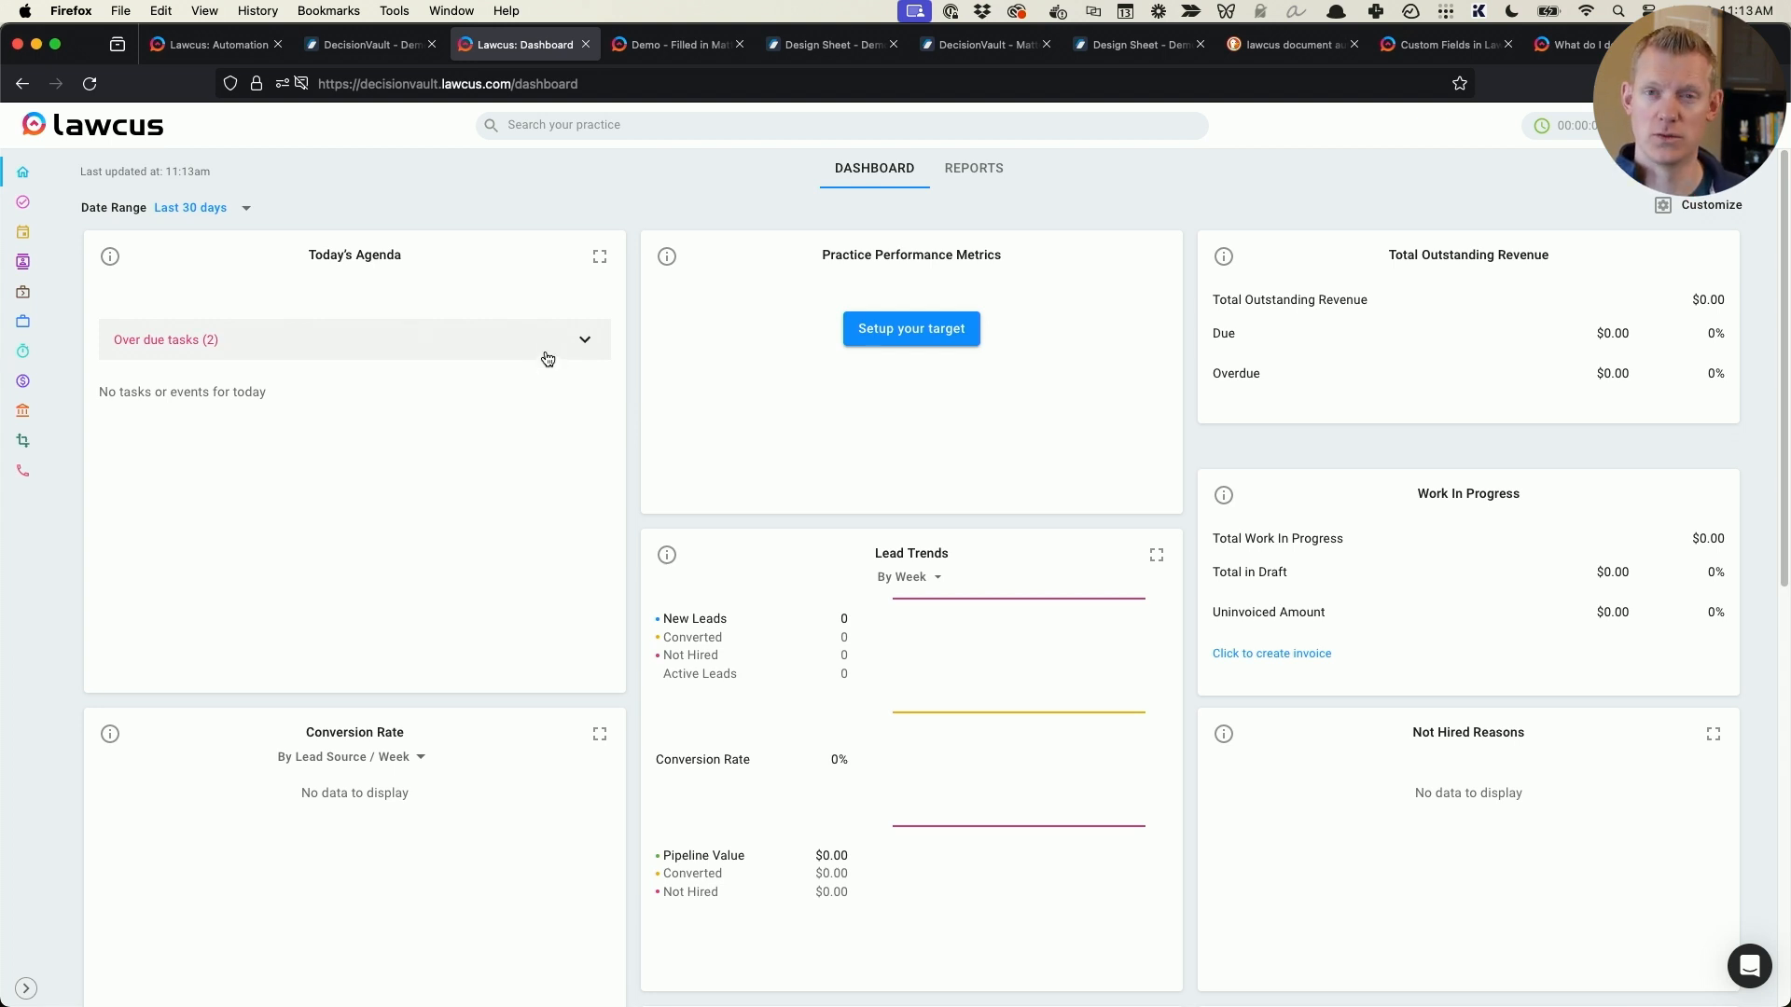
# - Open the merge fields list for the Lawcus document templates and look through the available matter fields
pyautogui.click(44, 448)
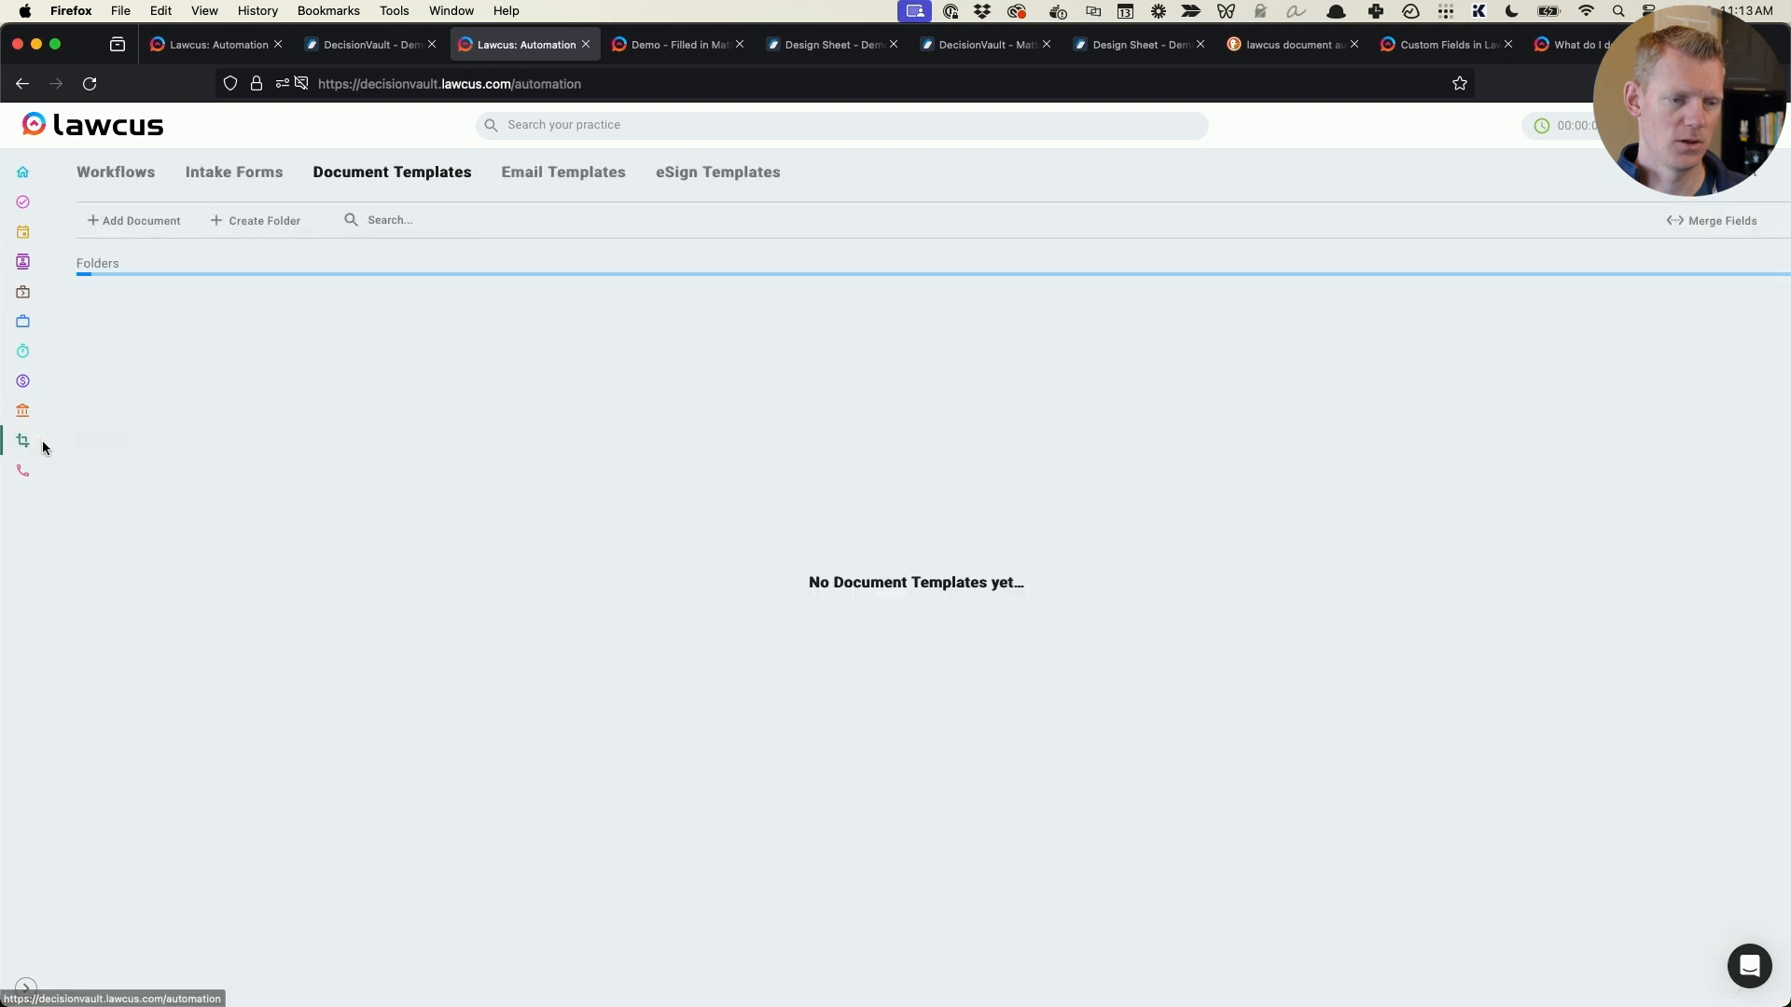
pyautogui.click(1721, 222)
pyautogui.scroll(-2, 832, 444)
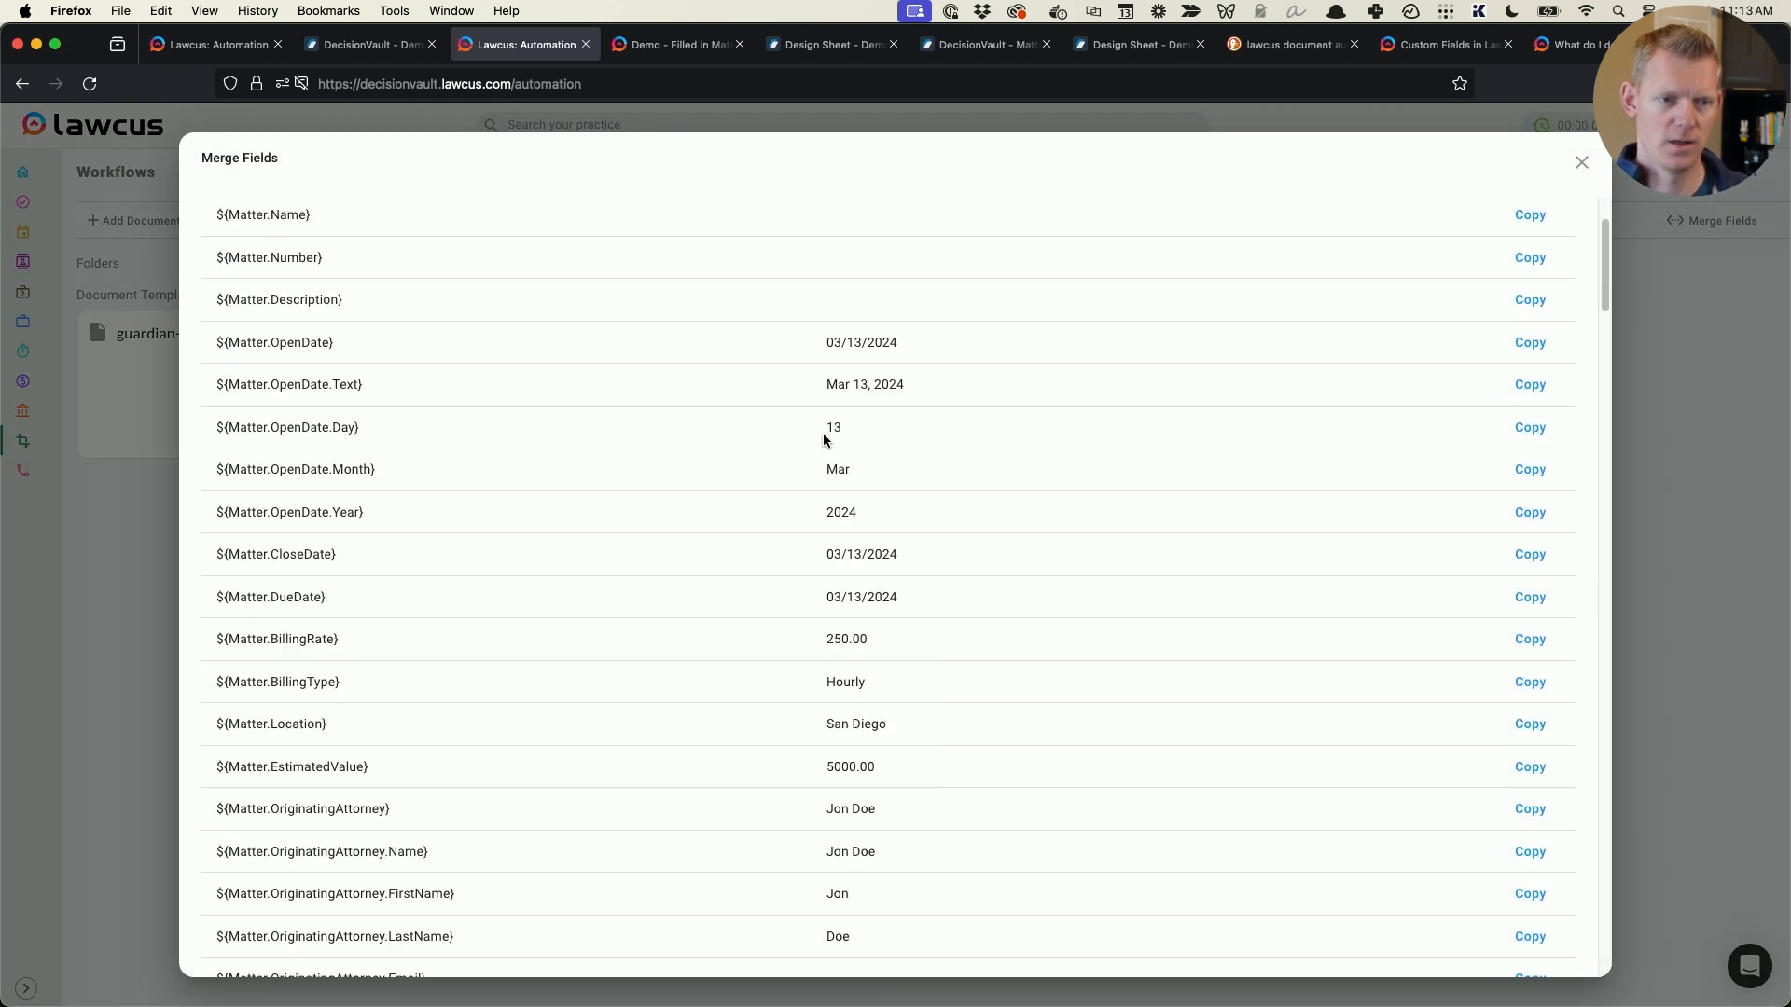
pyautogui.scroll(2, 825, 438)
# - Switch to the instructions document in Word and narrow the Mom and Dad column of the Parents table to widen the Phone column
pyautogui.press('super+Tab')
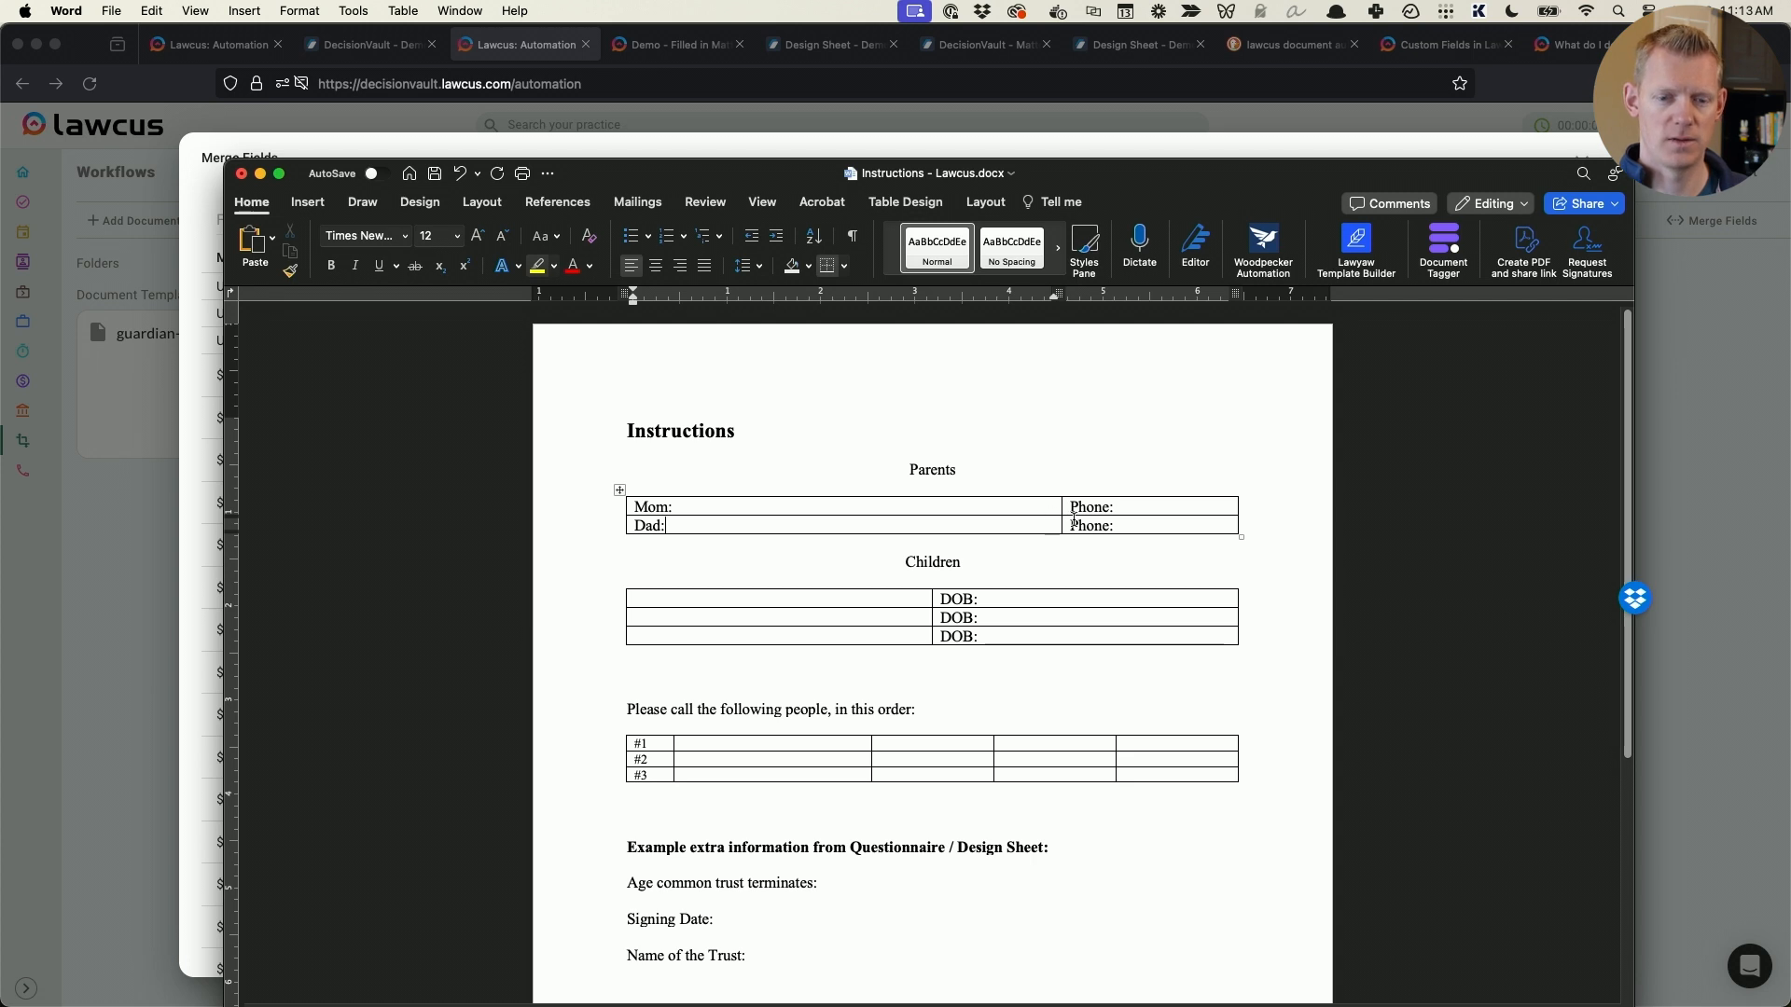
pyautogui.click(737, 507)
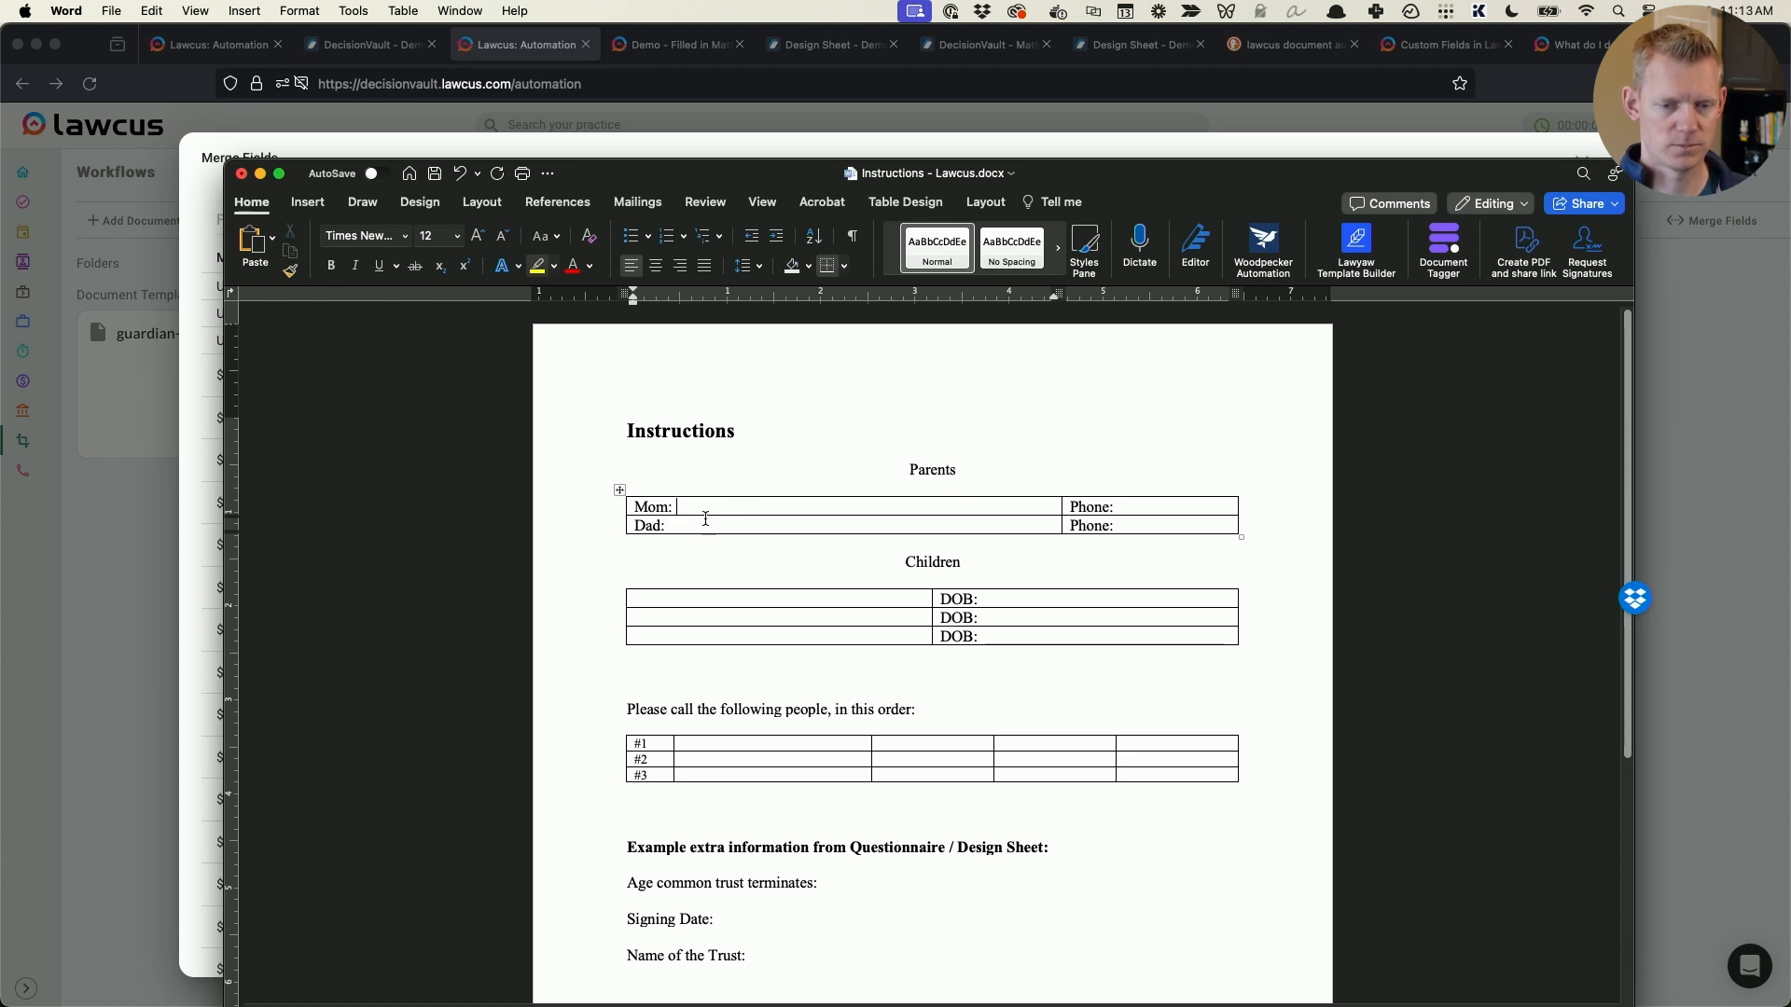
pyautogui.click(708, 525)
pyautogui.click(707, 511)
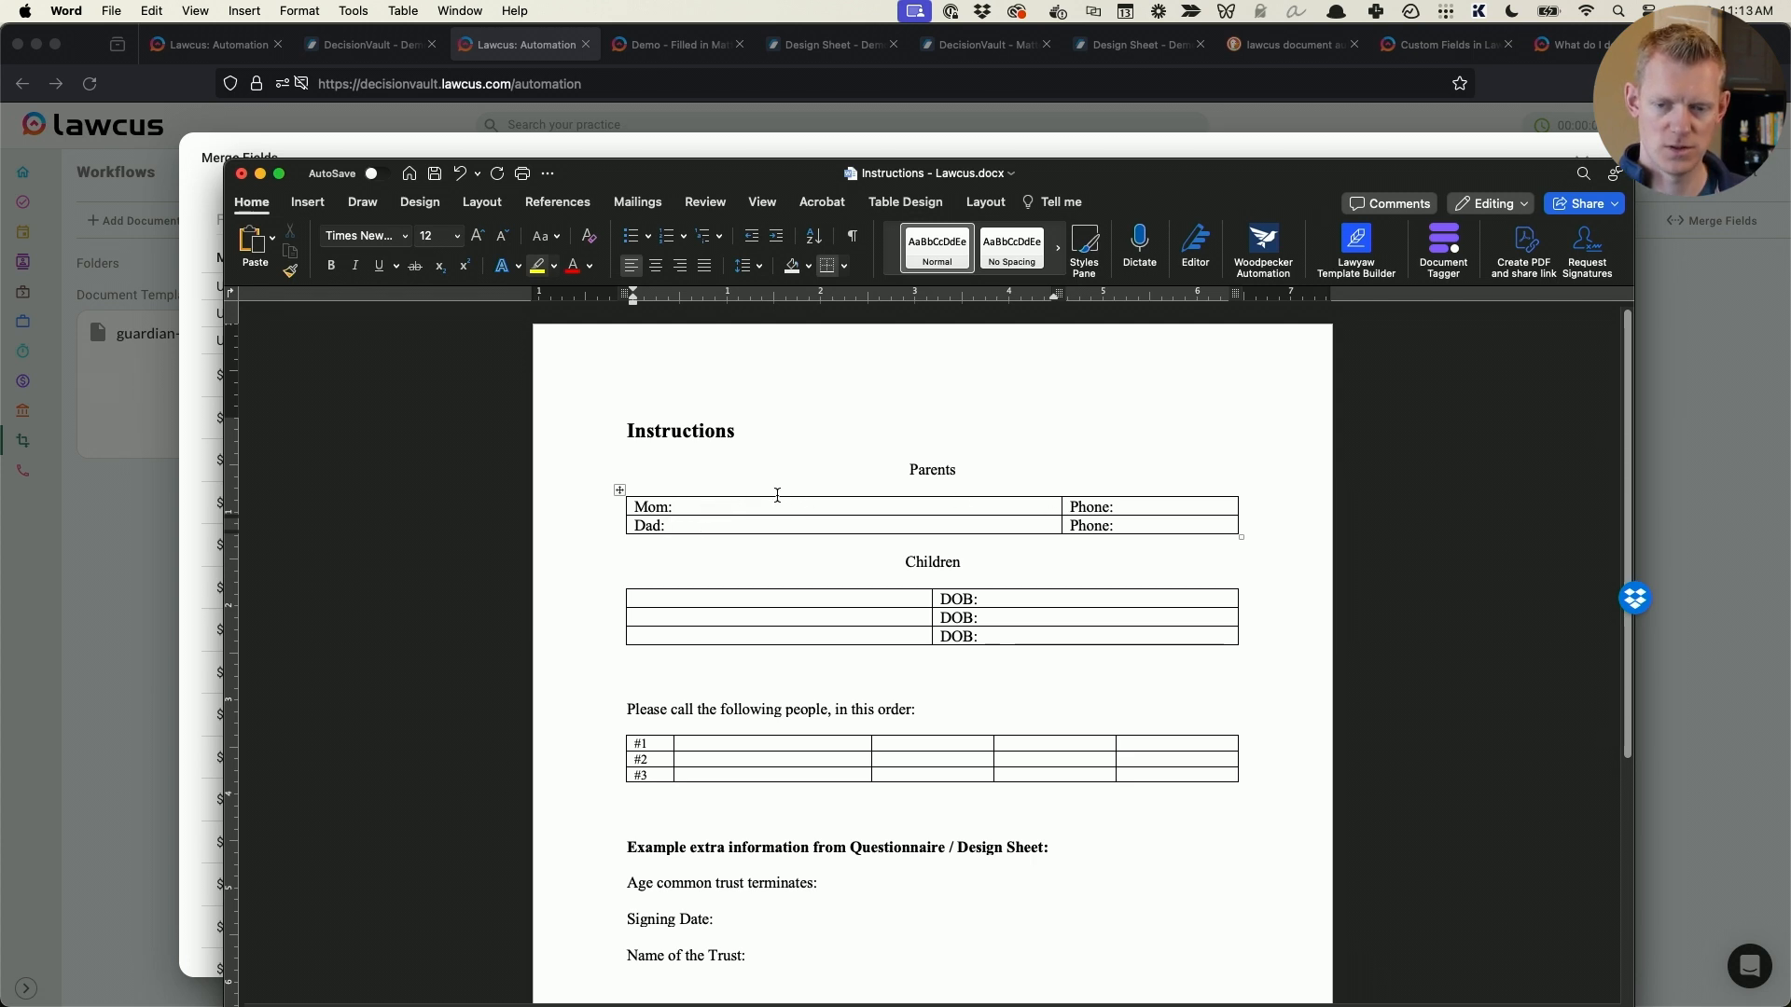
pyautogui.moveTo(1062, 513); pyautogui.dragTo(968, 515)
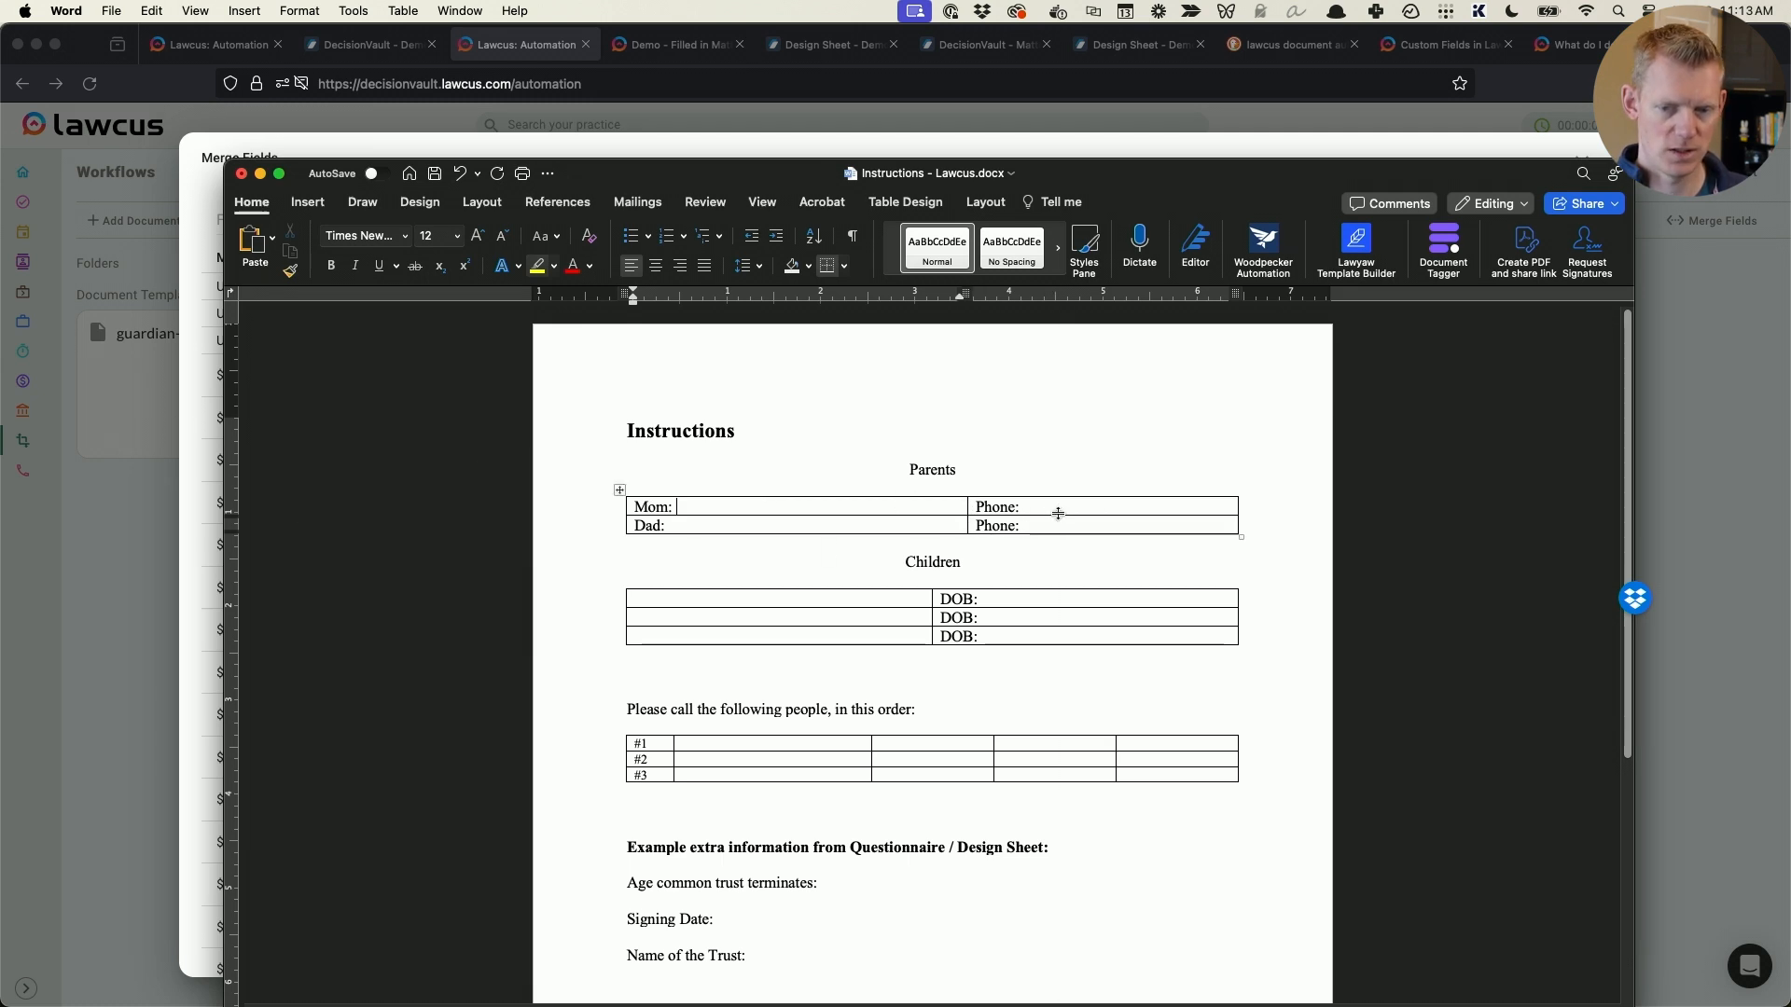
# - Switch to the Lawcus merge fields list and filter it for "mom", replacing that filter with "docmo"
pyautogui.click(190, 492)
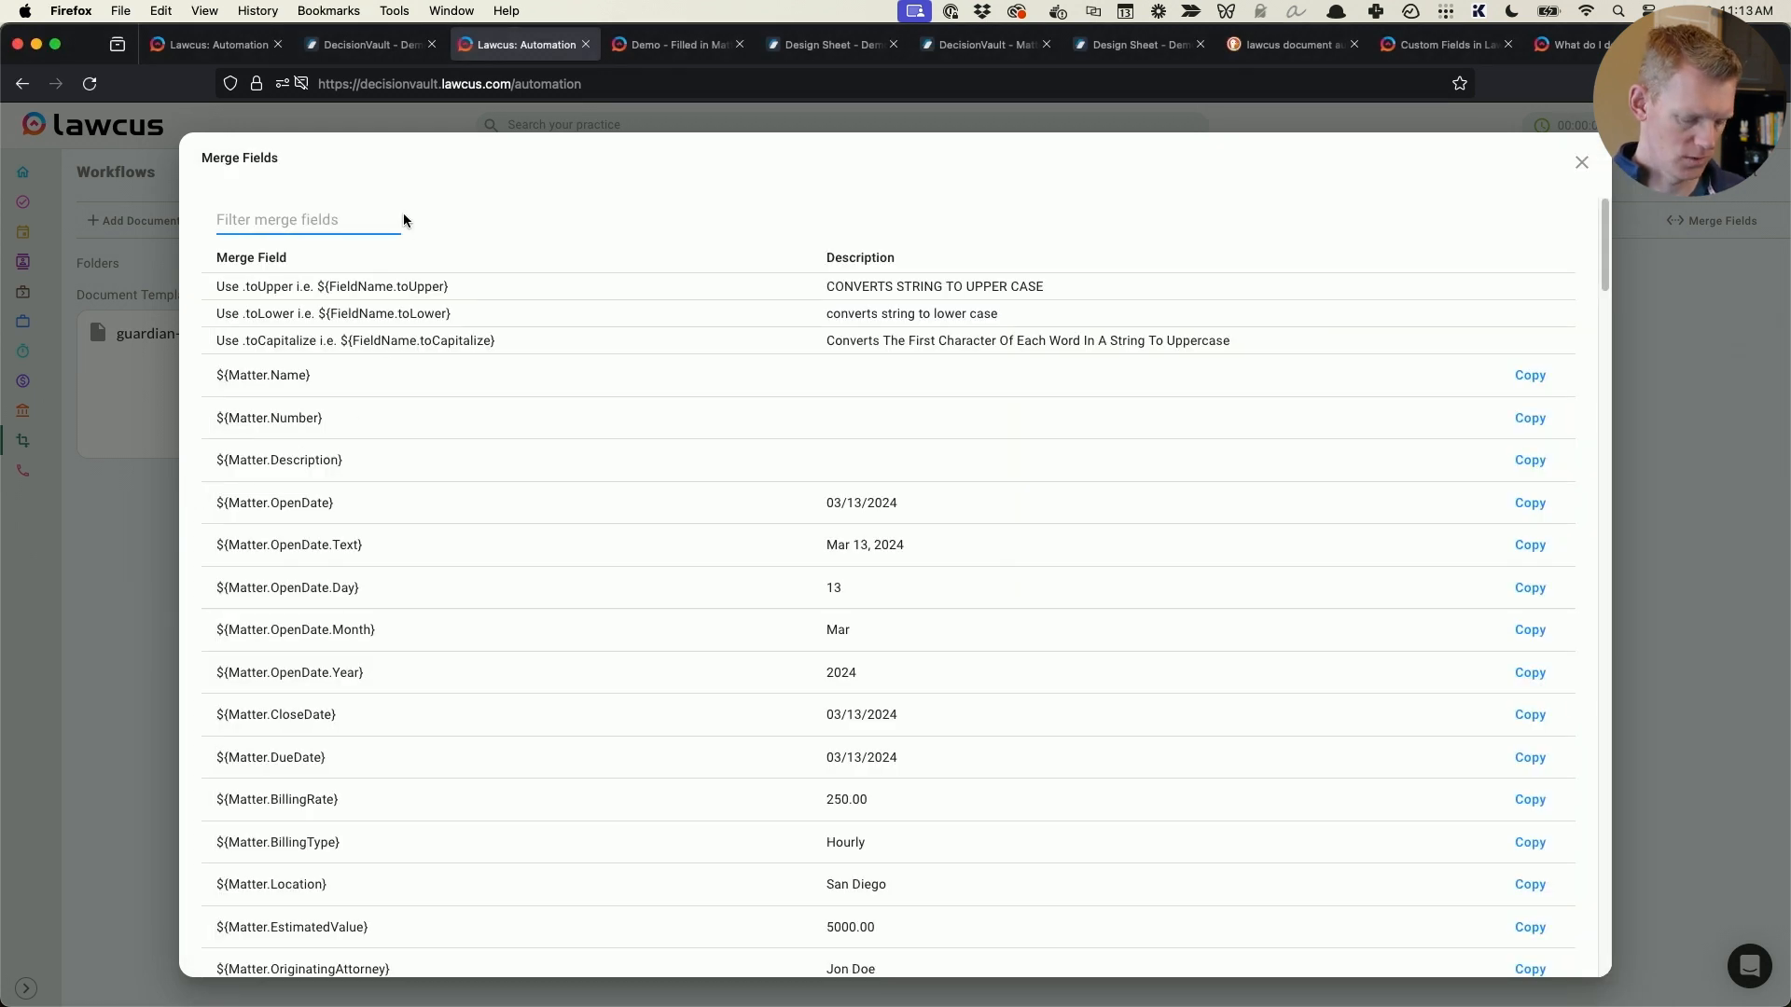
pyautogui.write('mom')
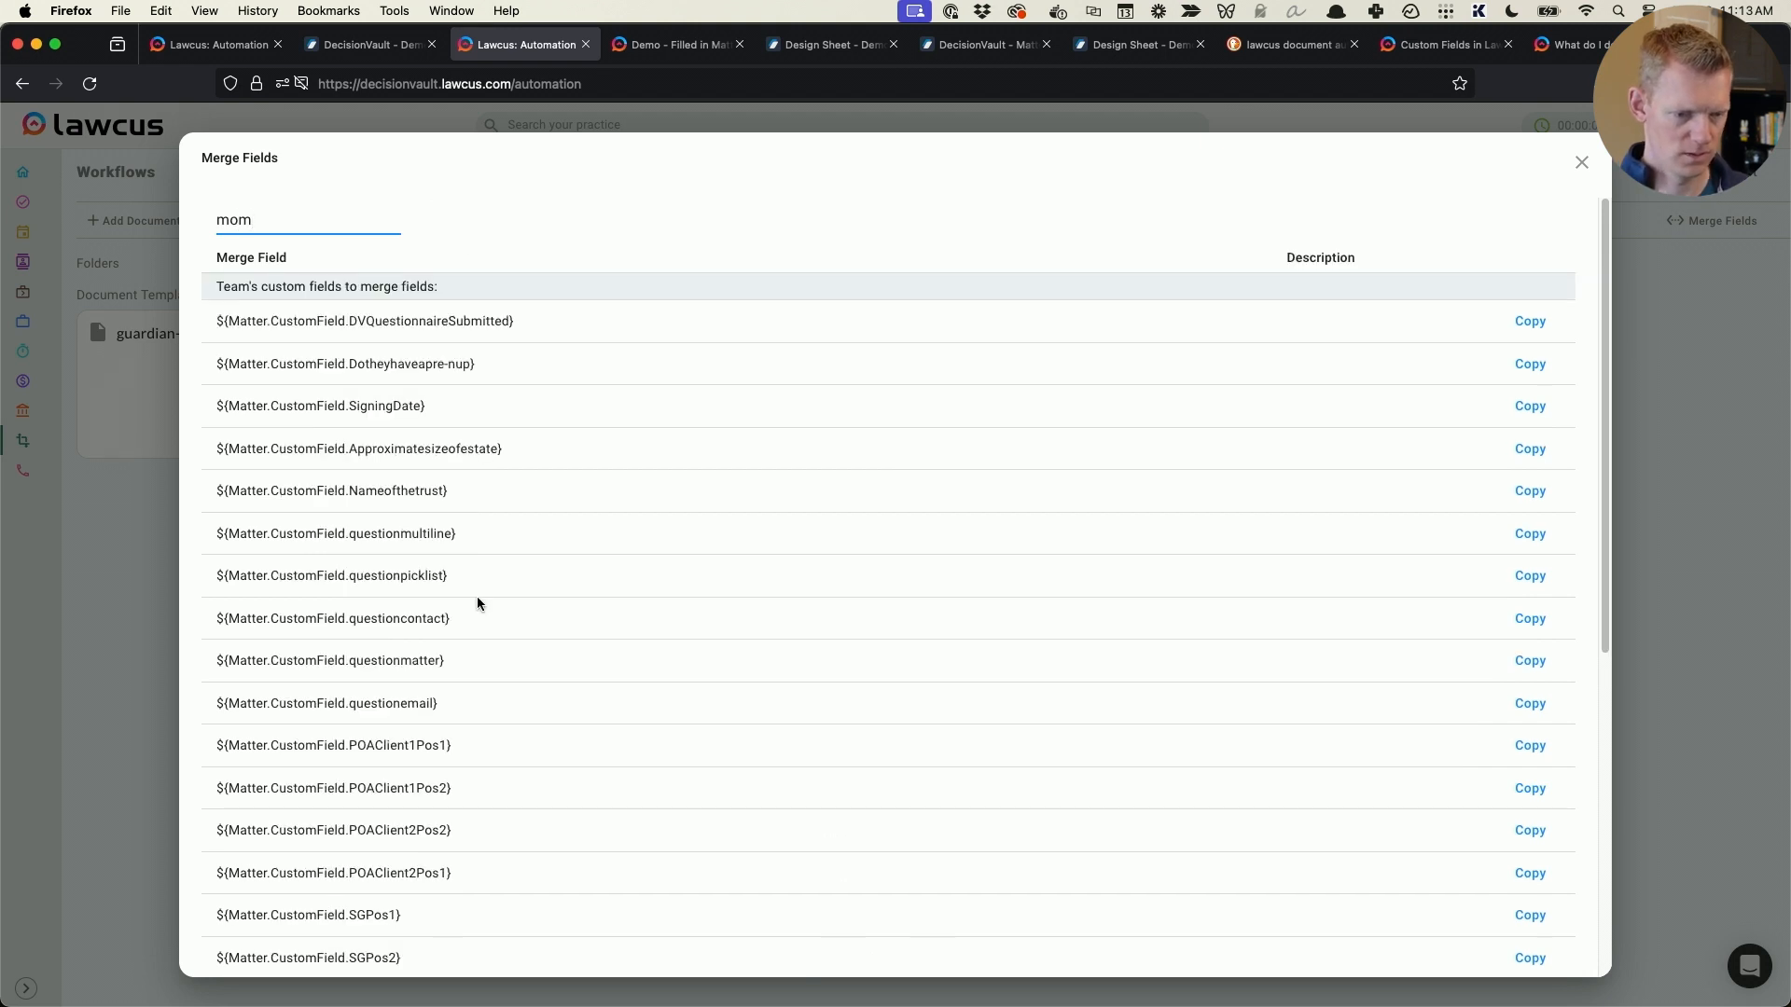
pyautogui.scroll(-3, 471, 625)
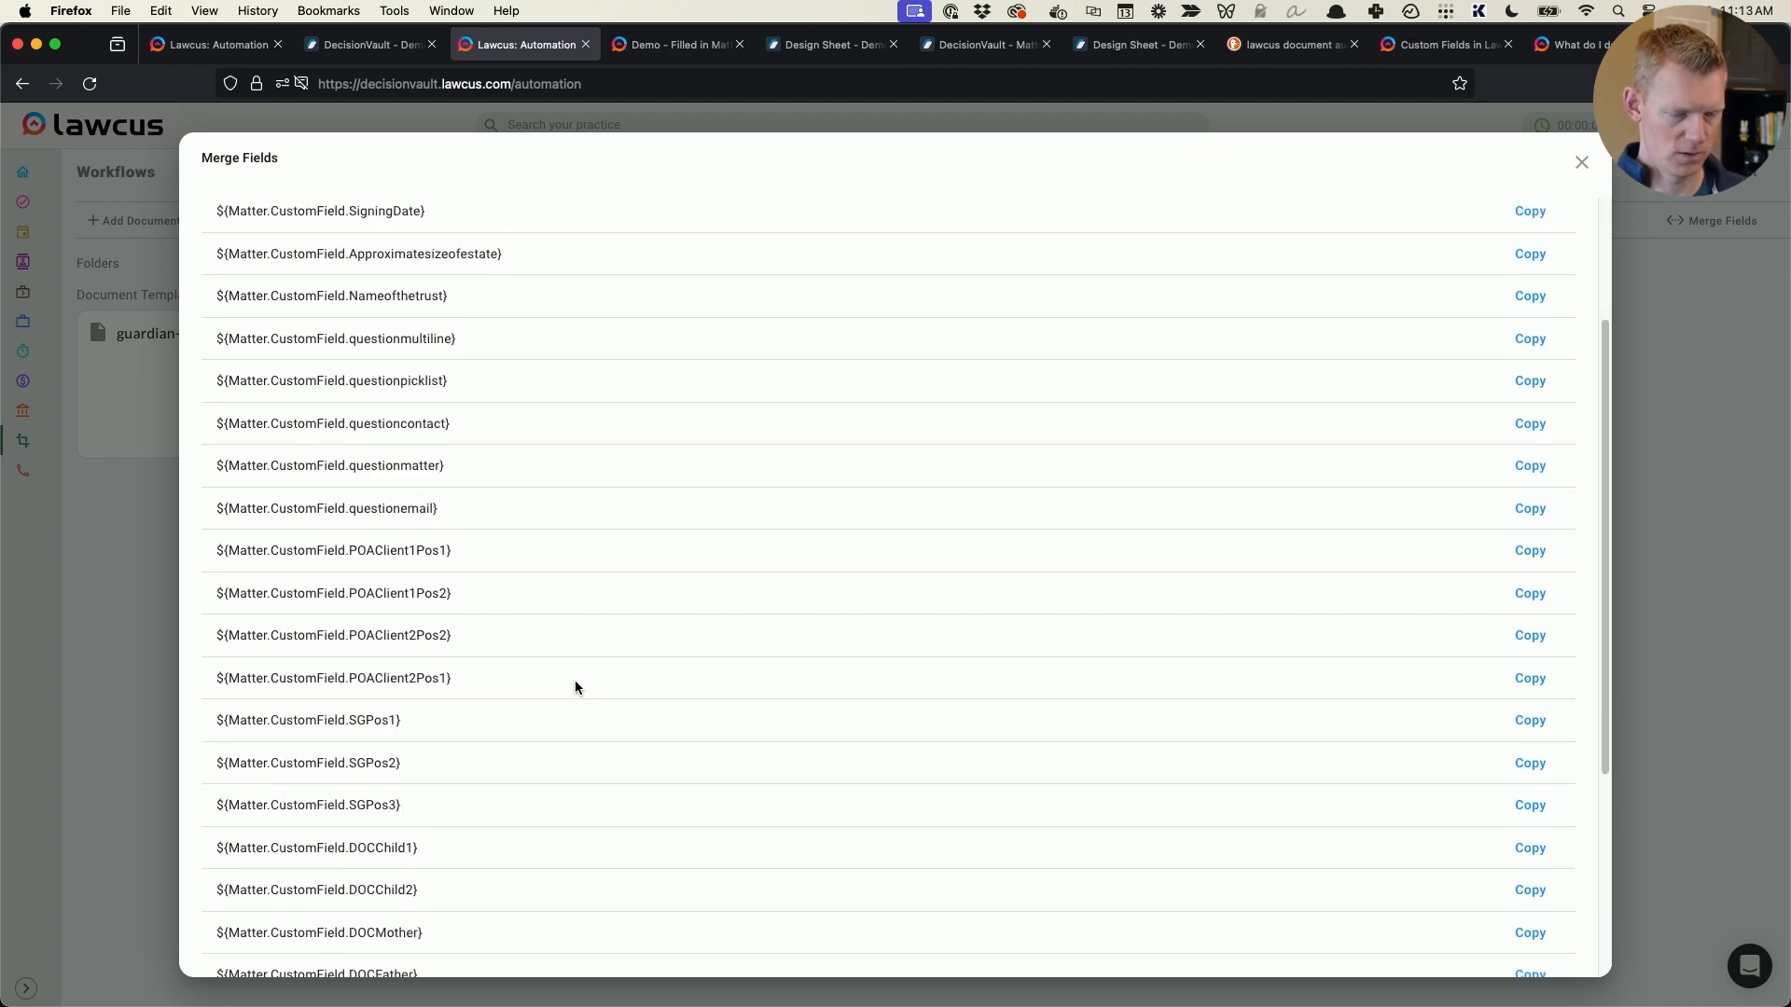
pyautogui.press('BackSpace')
pyautogui.press('BackSpace')
pyautogui.press('BackSpace')
pyautogui.write('docmo')
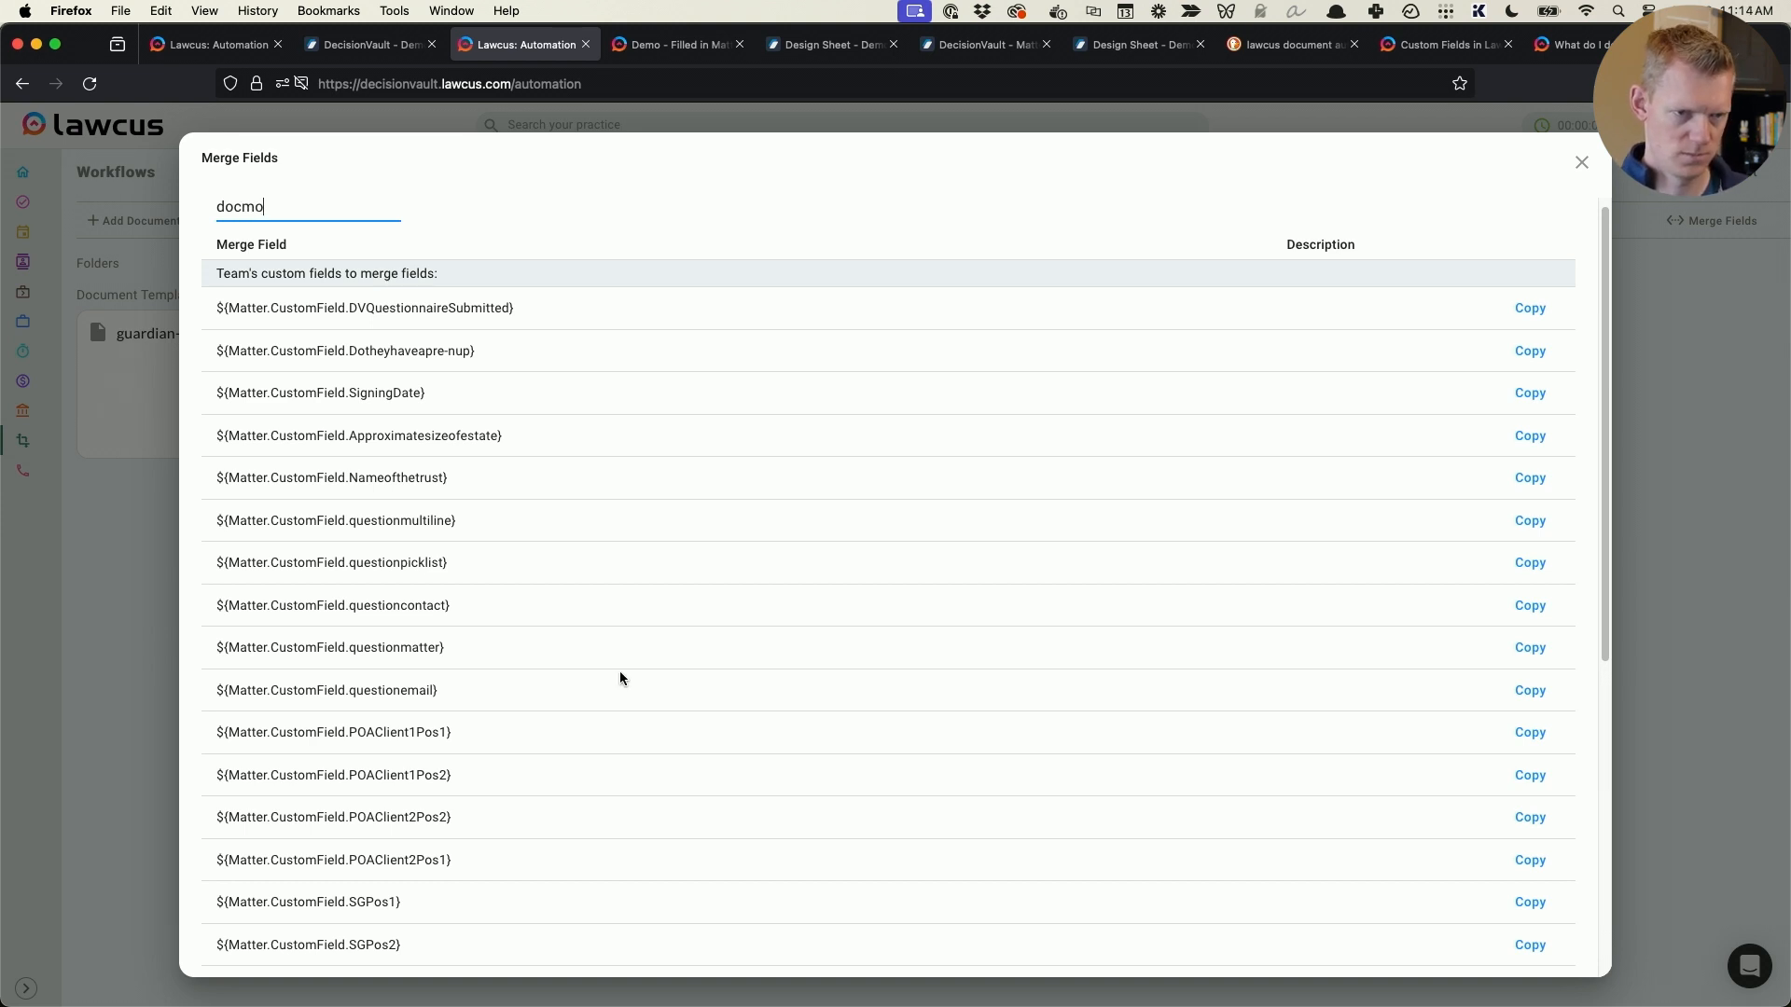
# - Copy the ${Matter.CustomField.DOCMother} merge field from Lawcus and paste it after Mom: in the Word Parents table
pyautogui.scroll(-6, 510, 516)
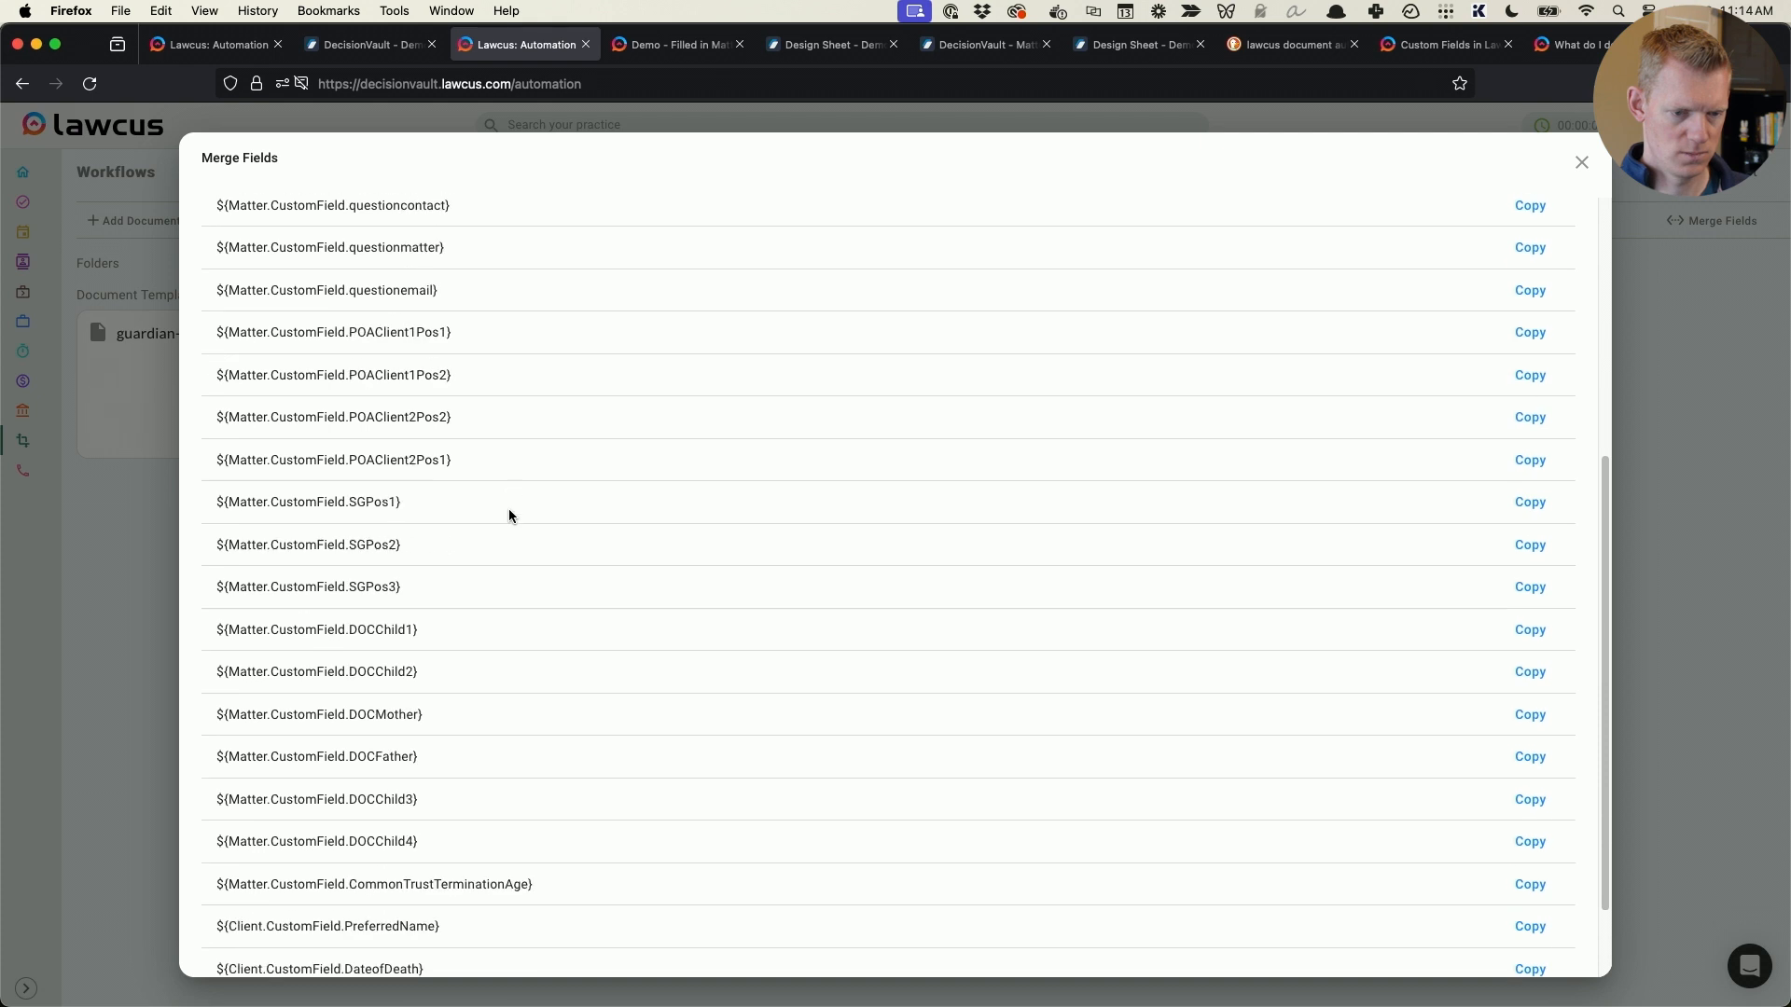
pyautogui.scroll(-2, 509, 516)
pyautogui.moveTo(422, 613); pyautogui.dragTo(215, 607)
pyautogui.rightClick(248, 602)
pyautogui.click(317, 615)
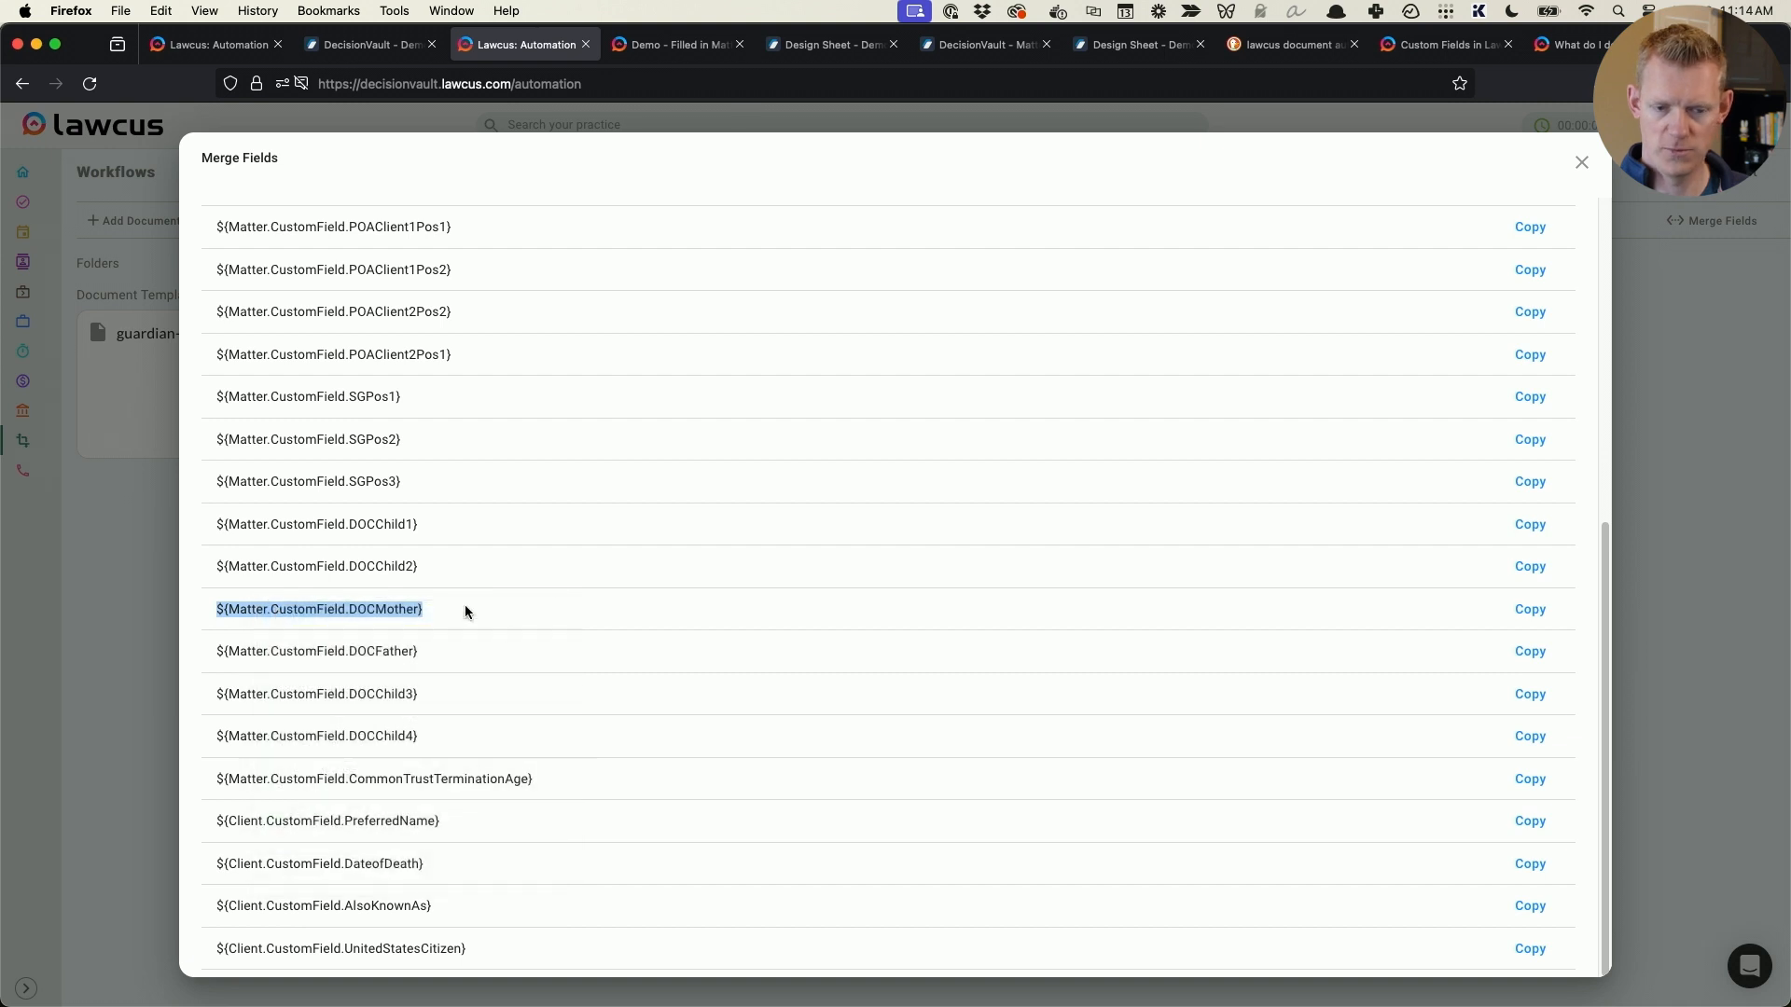
pyautogui.press('super+Tab')
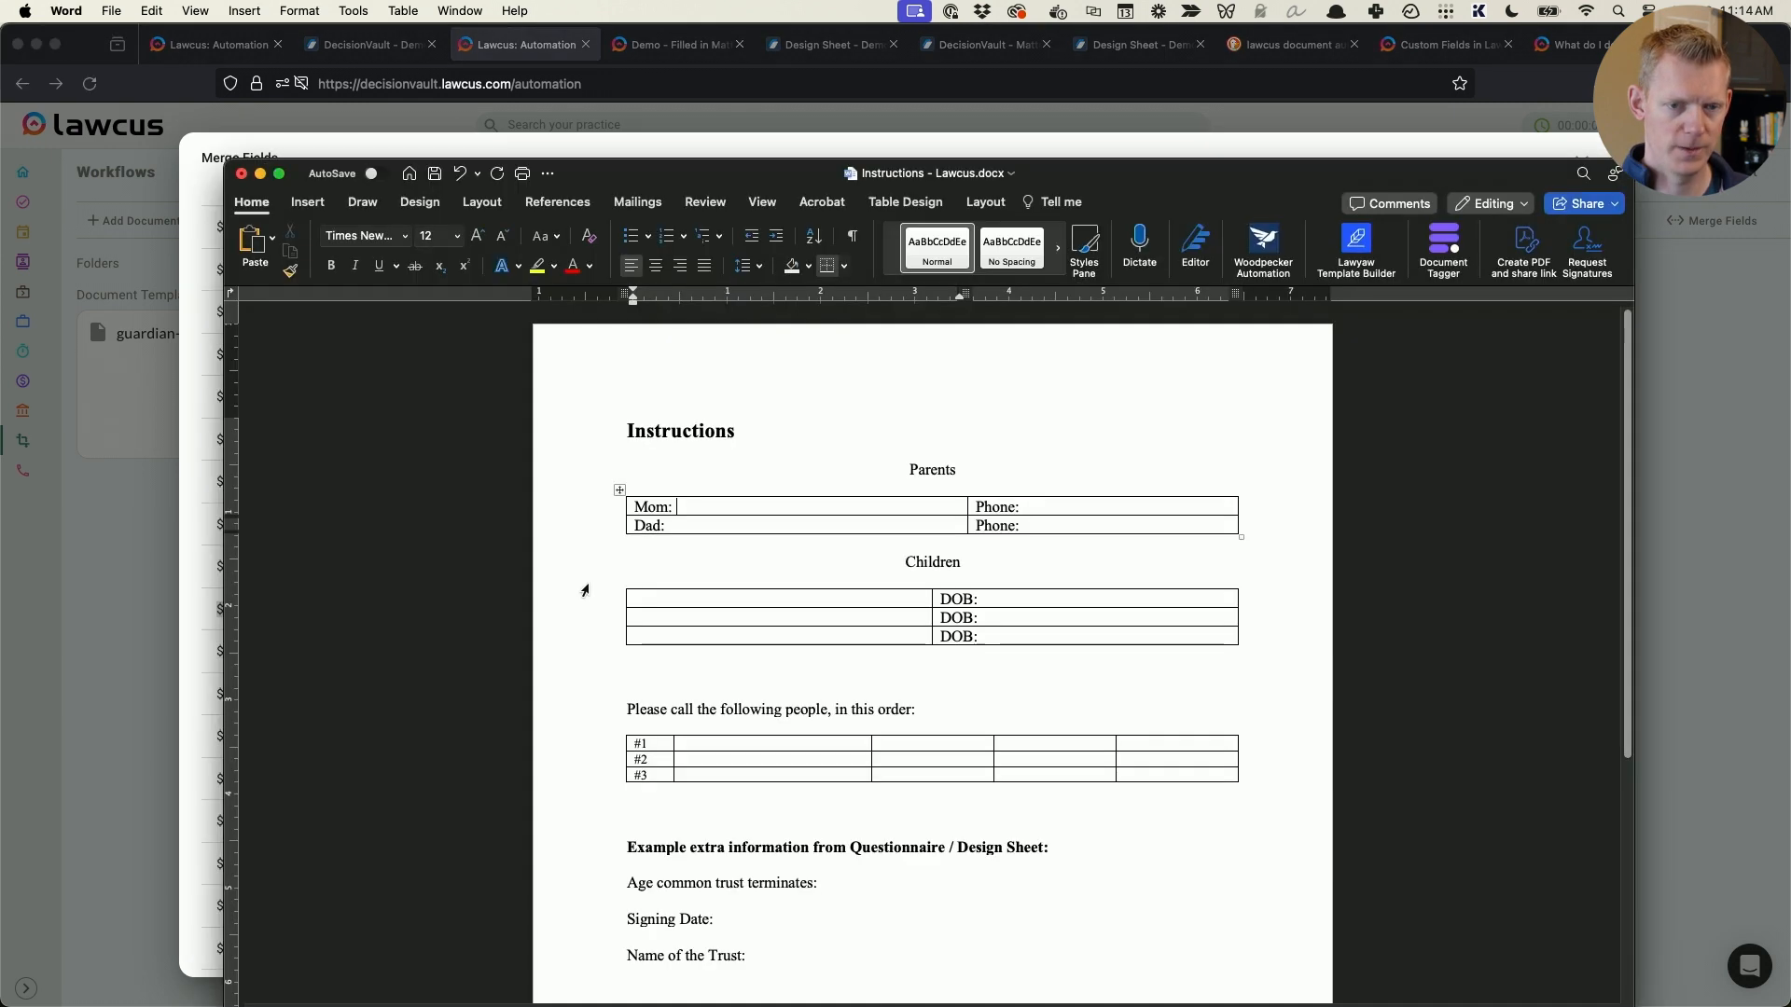
pyautogui.press('super+v')
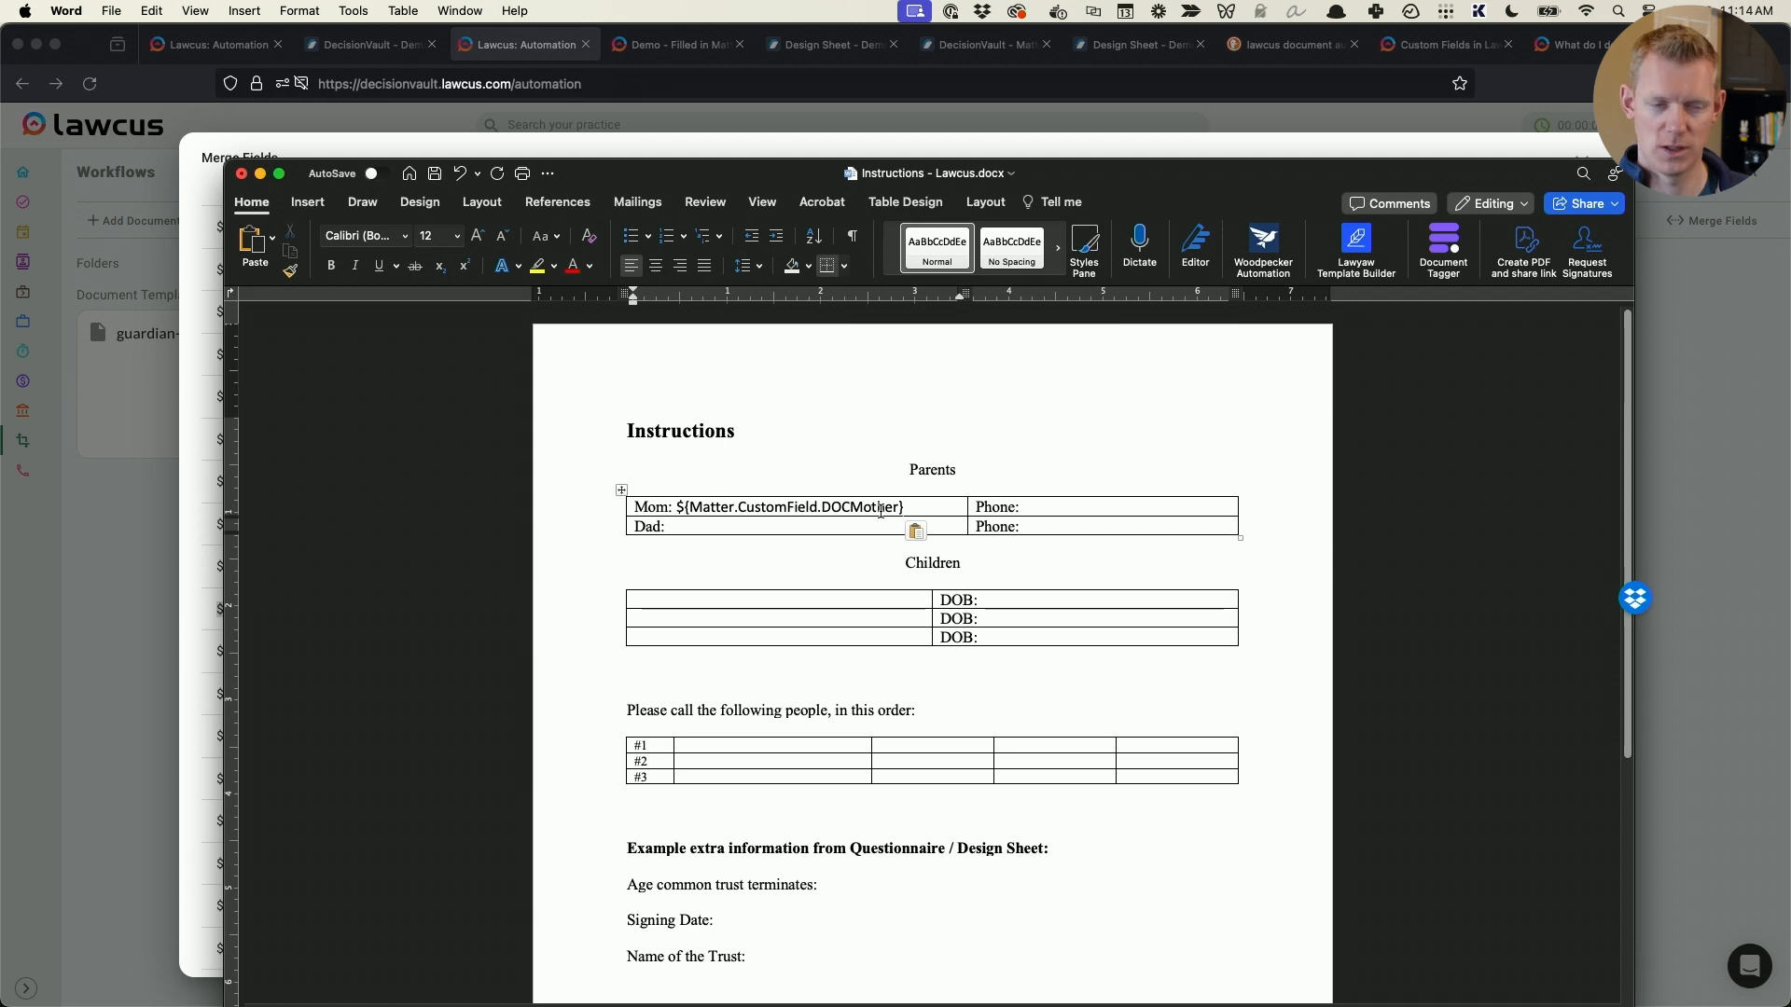
# - Return to the Lawcus merge fields list and clear the filter text
pyautogui.press('super+Tab')
pyautogui.scroll(5, 500, 503)
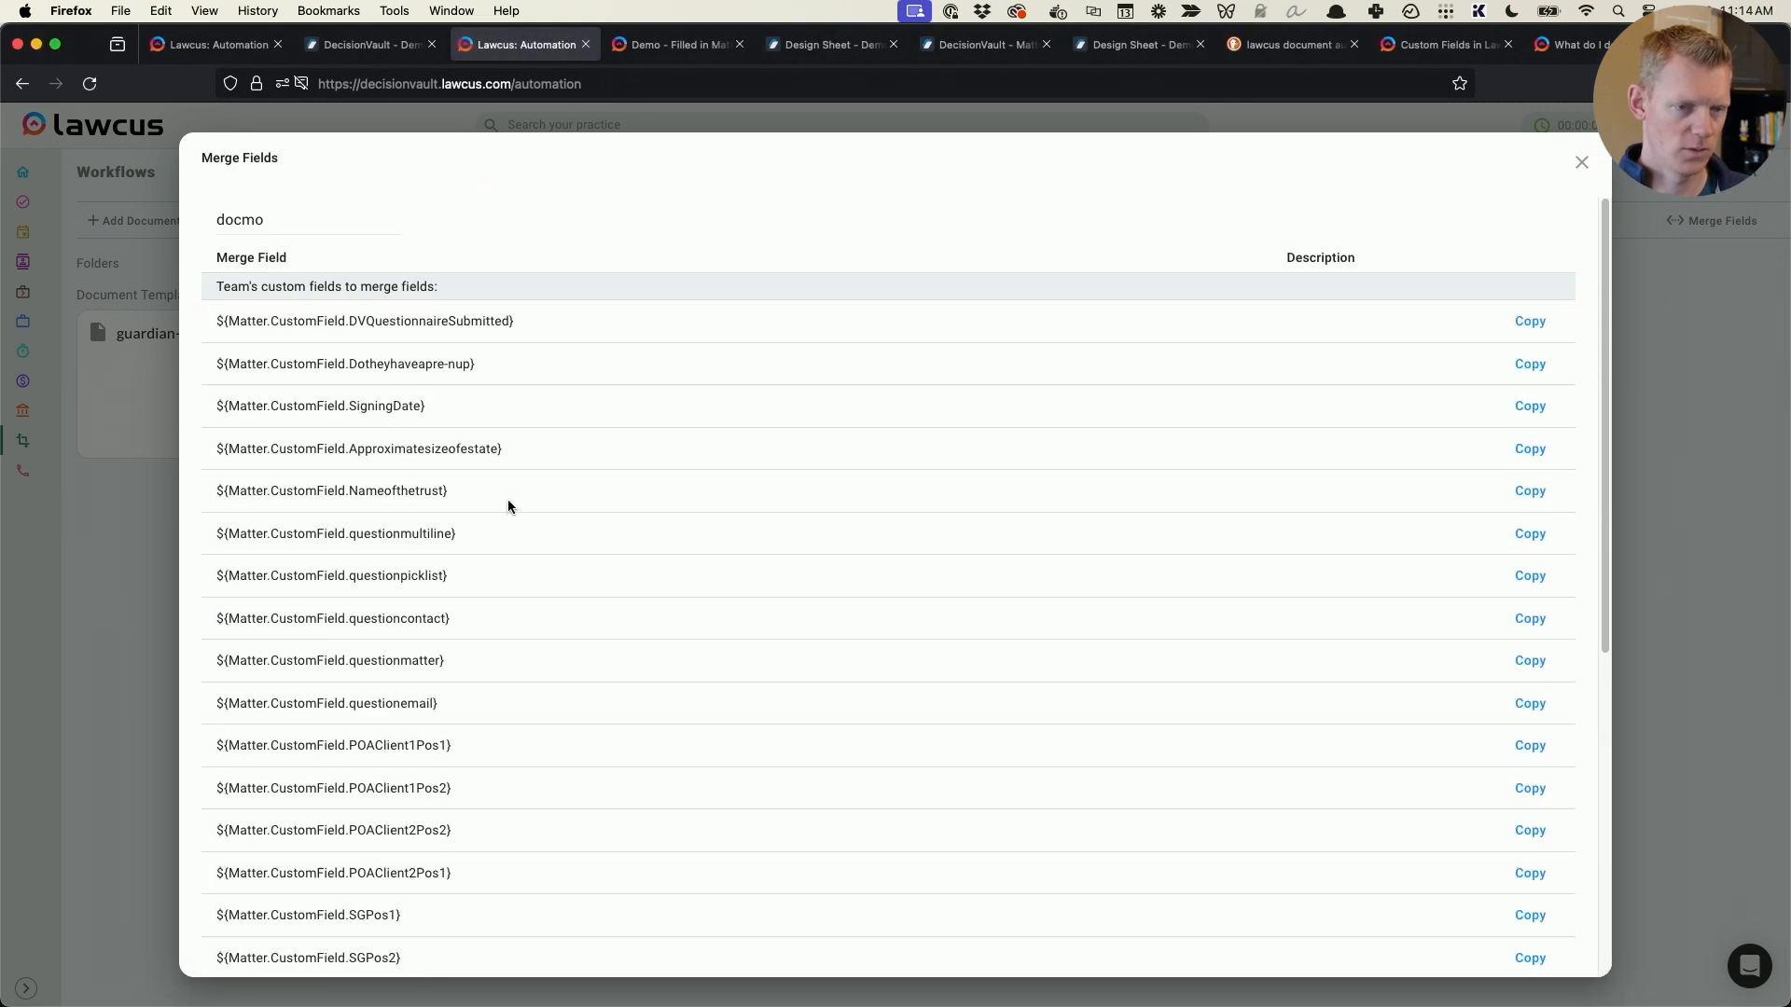
pyautogui.click(230, 219)
pyautogui.press('Escape')
pyautogui.click(269, 219)
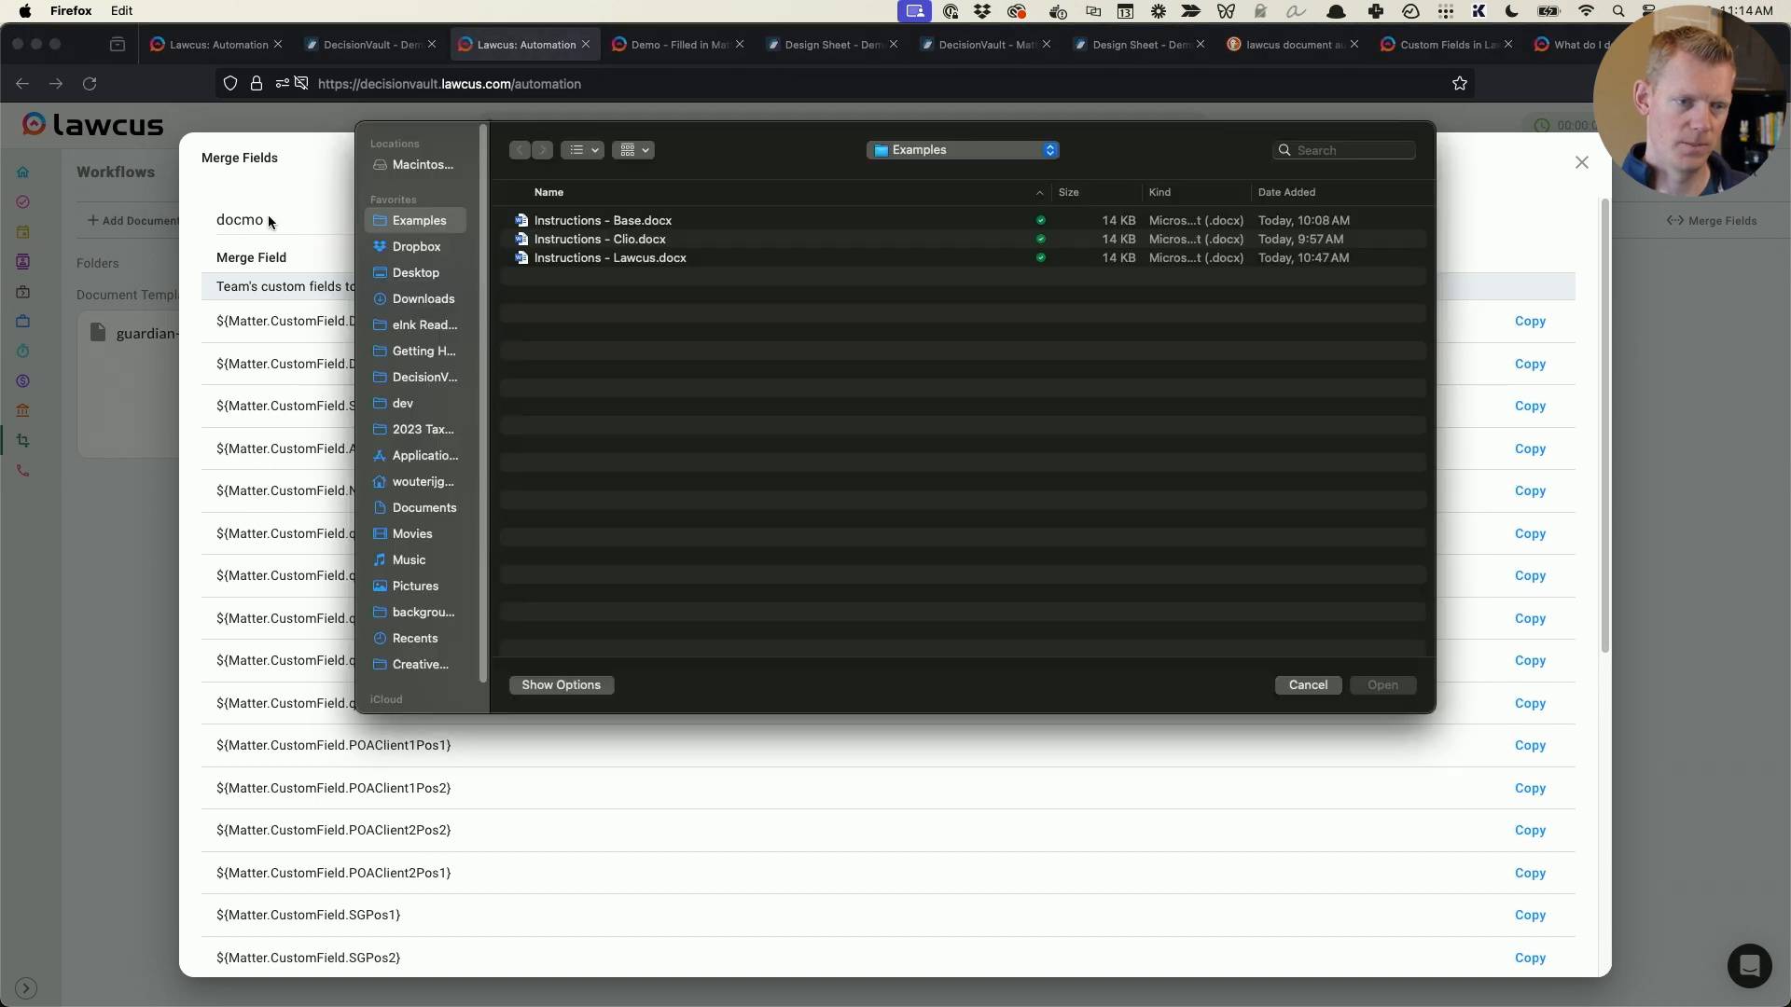
pyautogui.press('Escape')
pyautogui.click(329, 225)
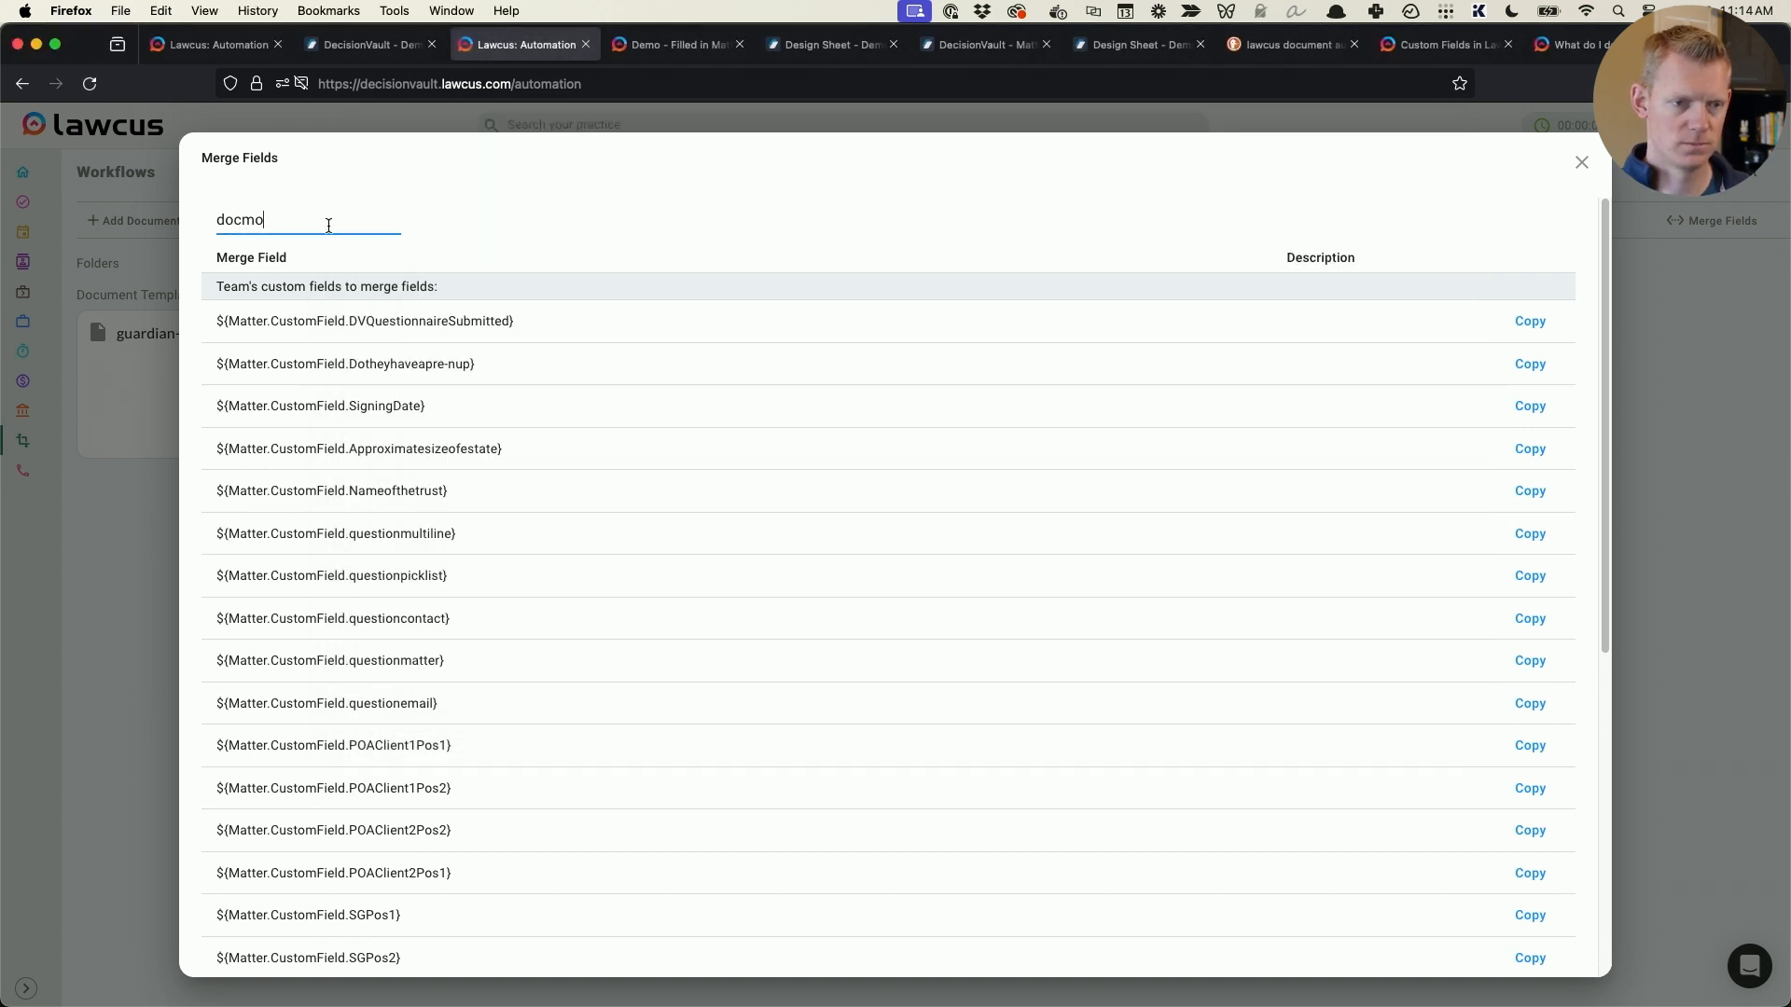
pyautogui.press('super+a')
pyautogui.press('BackSpace')
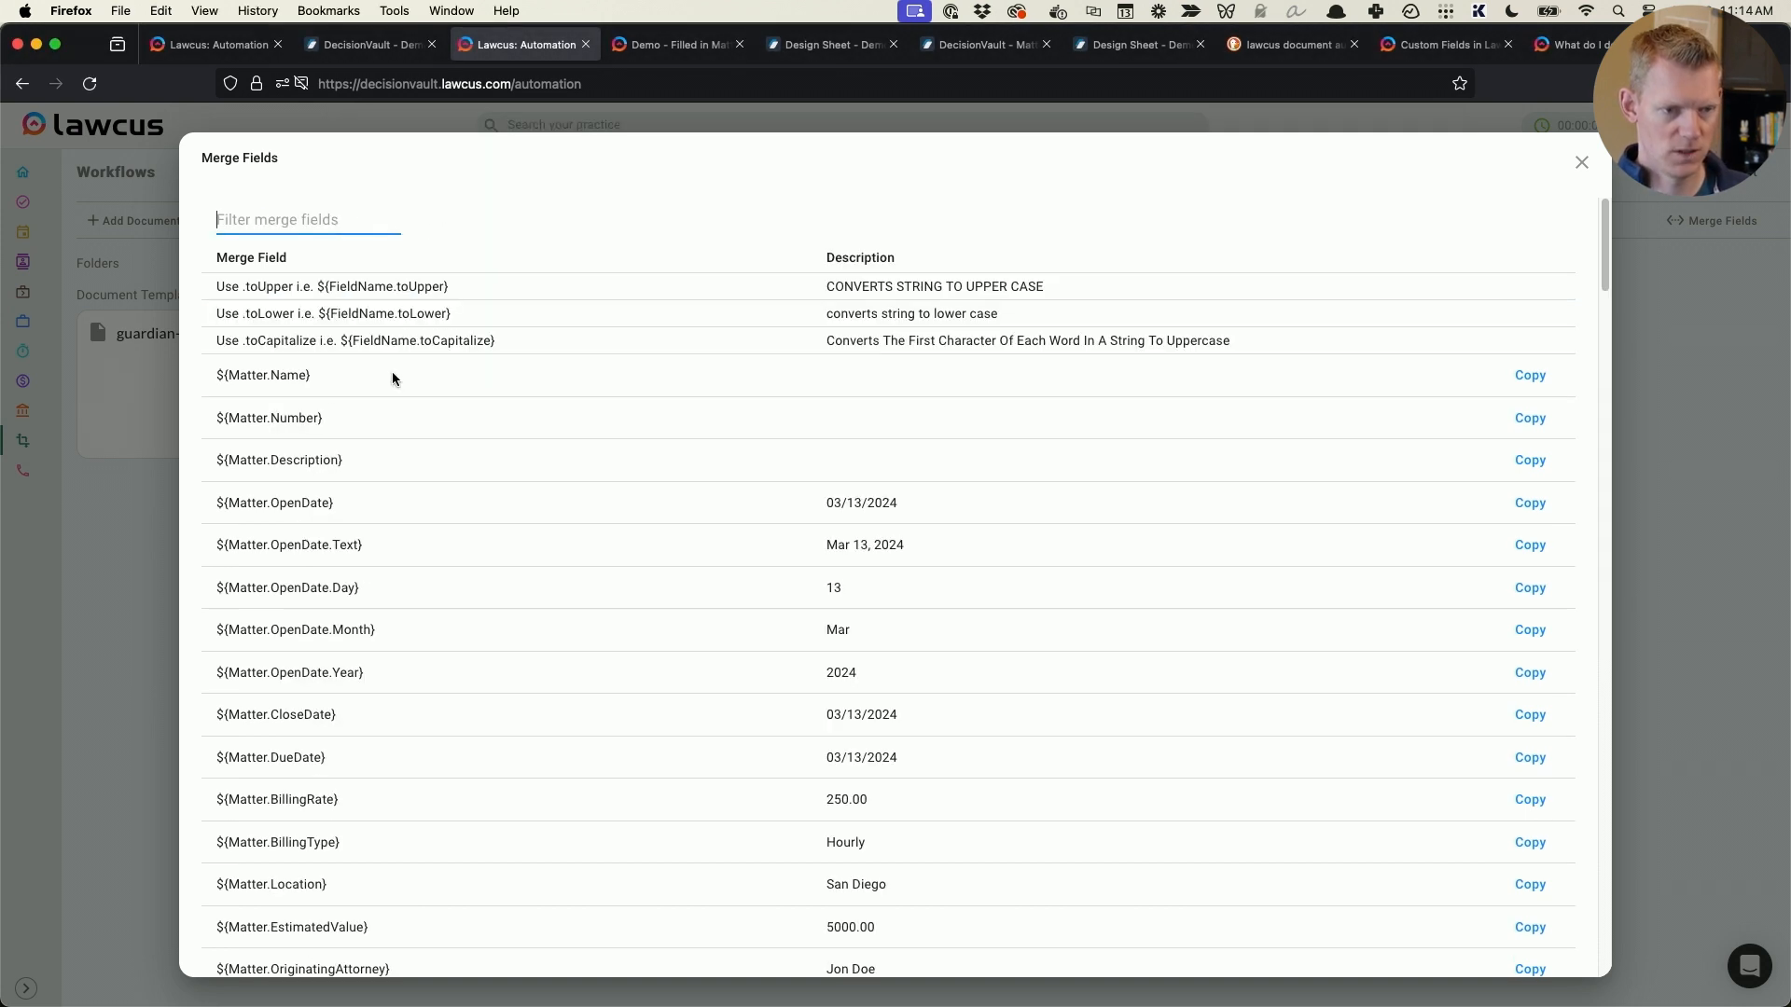
# - Find the ${Matter.Client.Name} merge field among the client fields and copy its .Name suffix
pyautogui.scroll(-15, 286, 485)
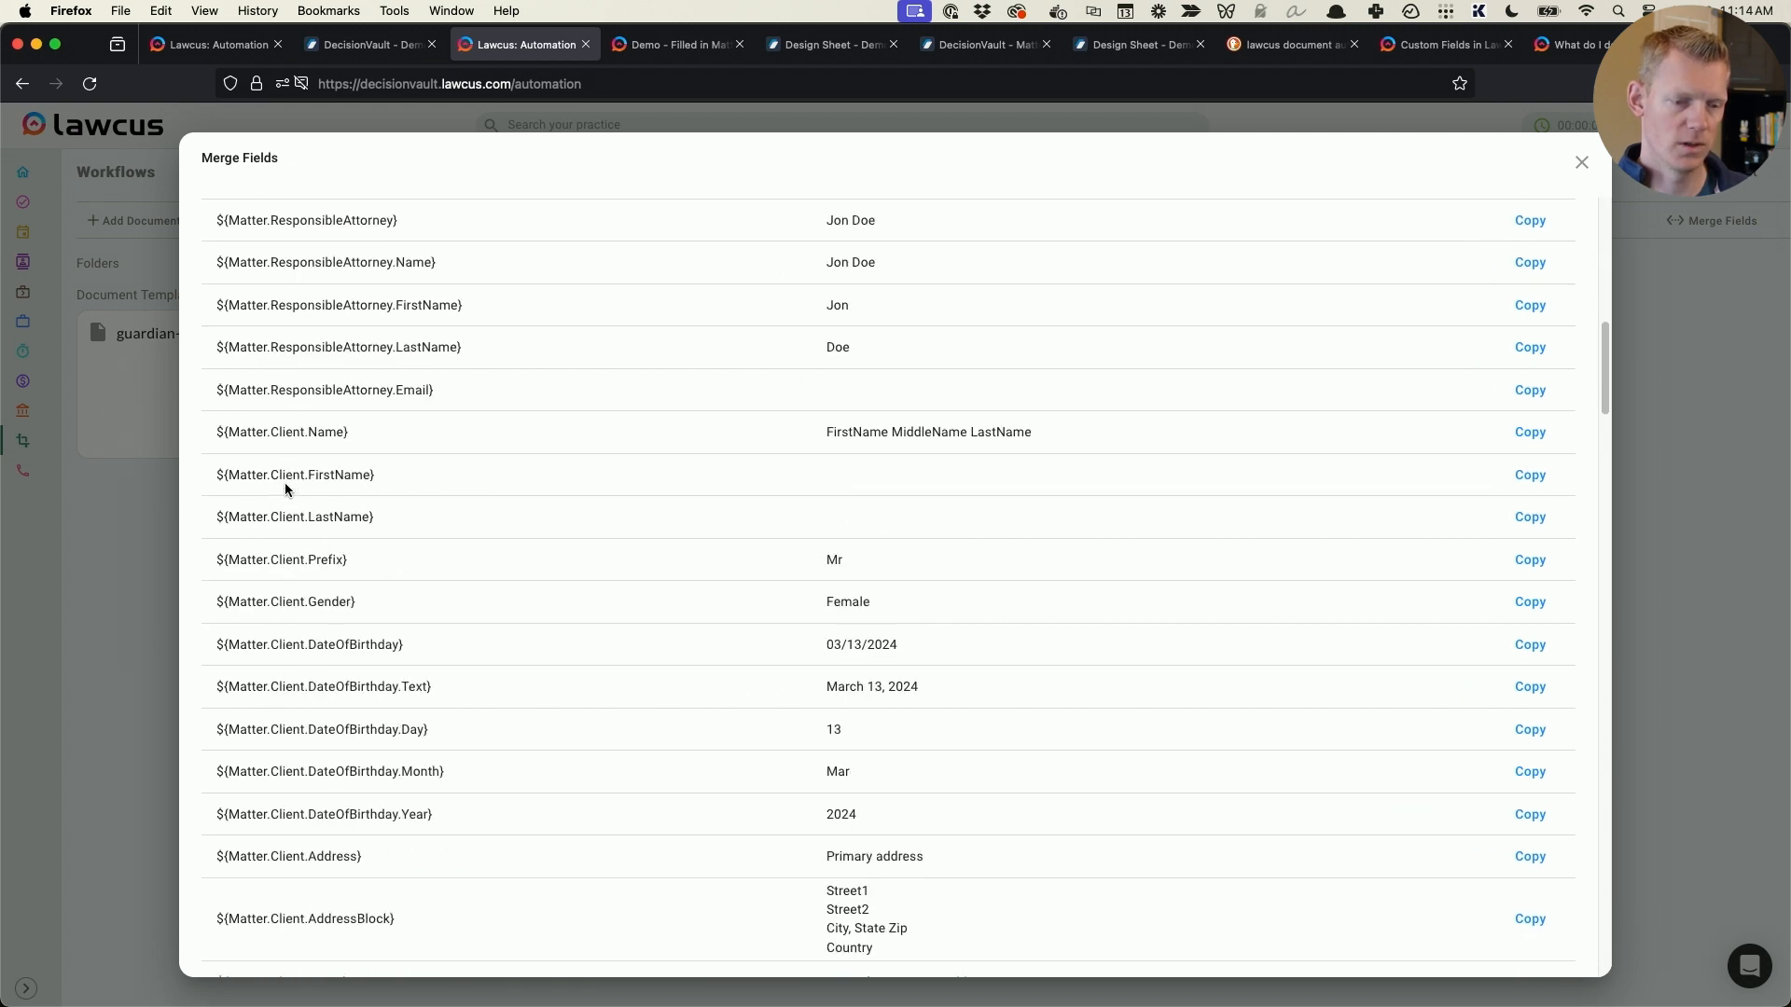
pyautogui.scroll(-4, 286, 490)
pyautogui.scroll(6, 287, 489)
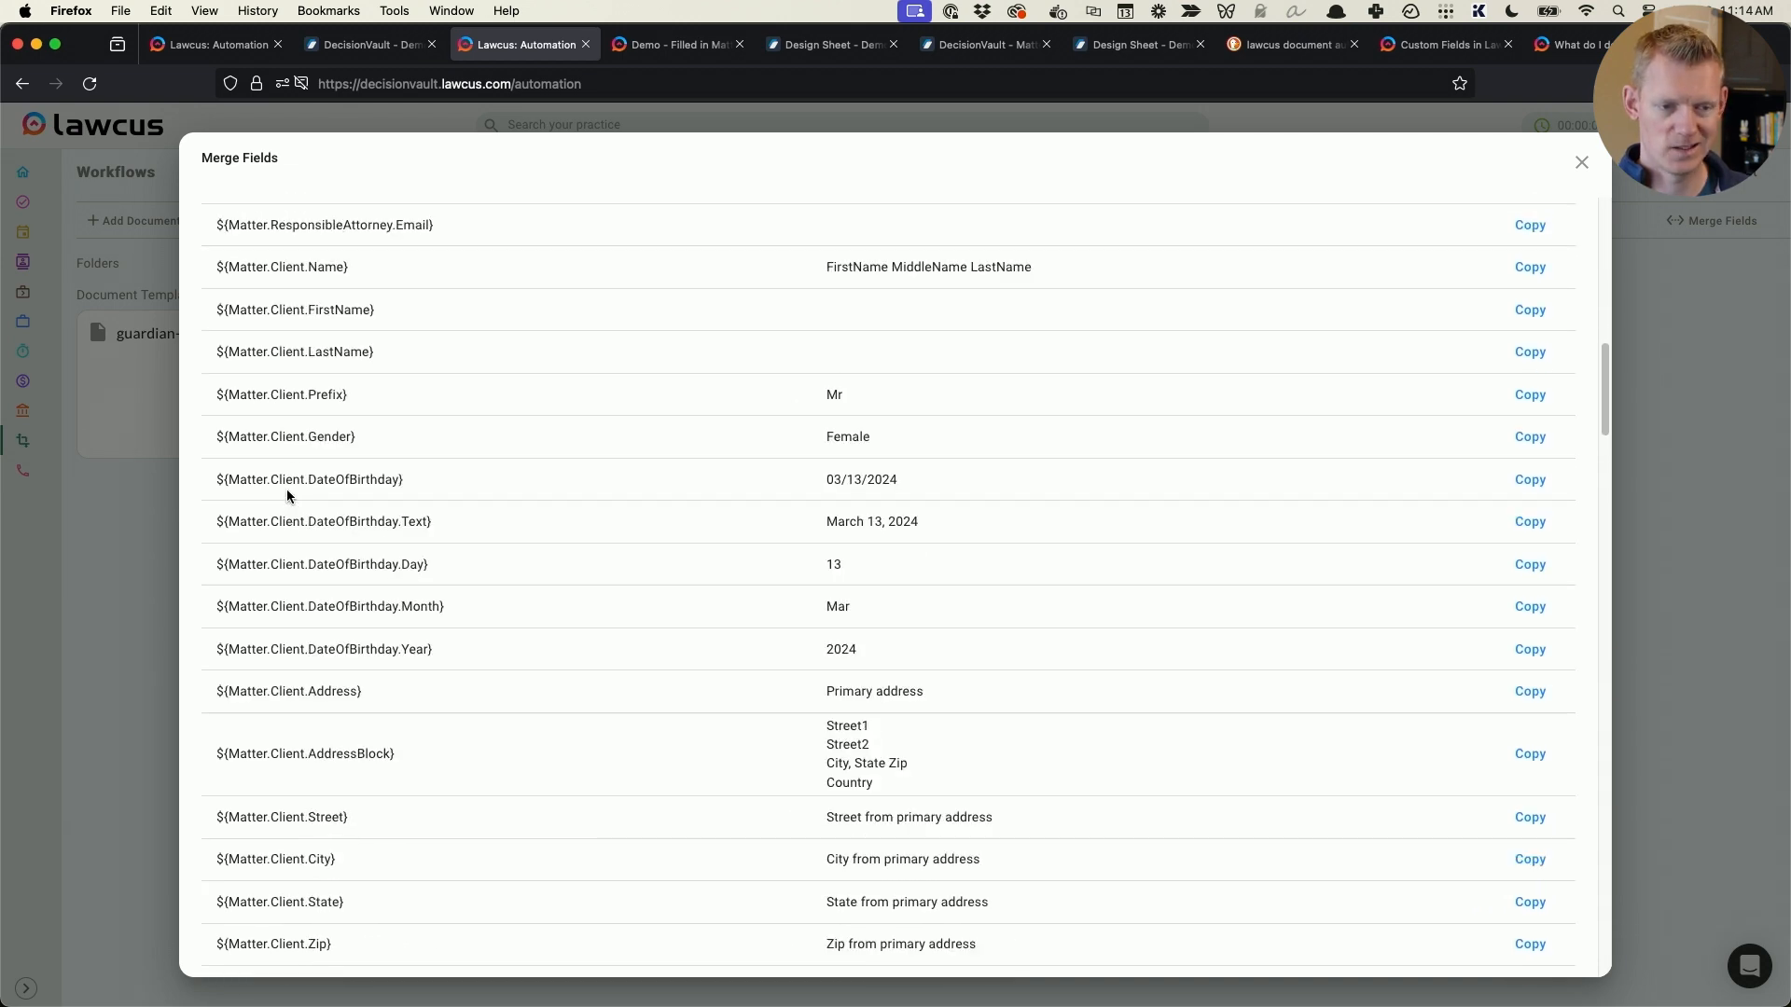
pyautogui.scroll(1, 289, 328)
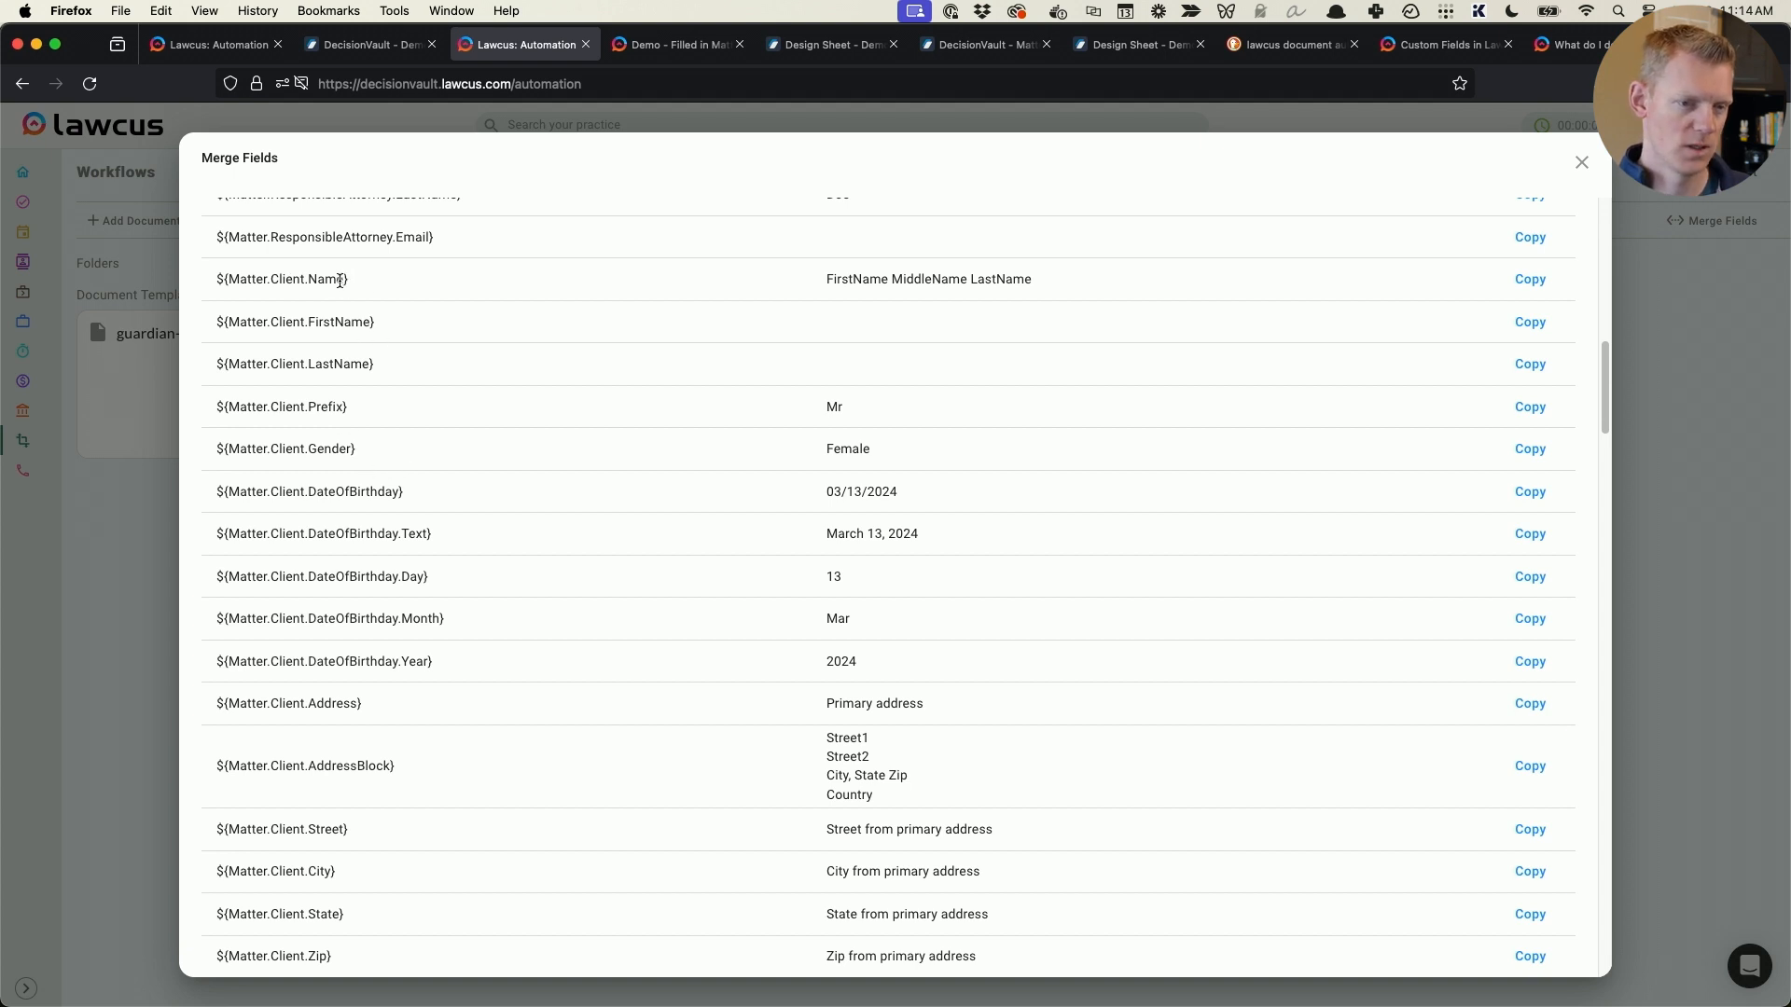
pyautogui.moveTo(344, 280); pyautogui.dragTo(301, 279)
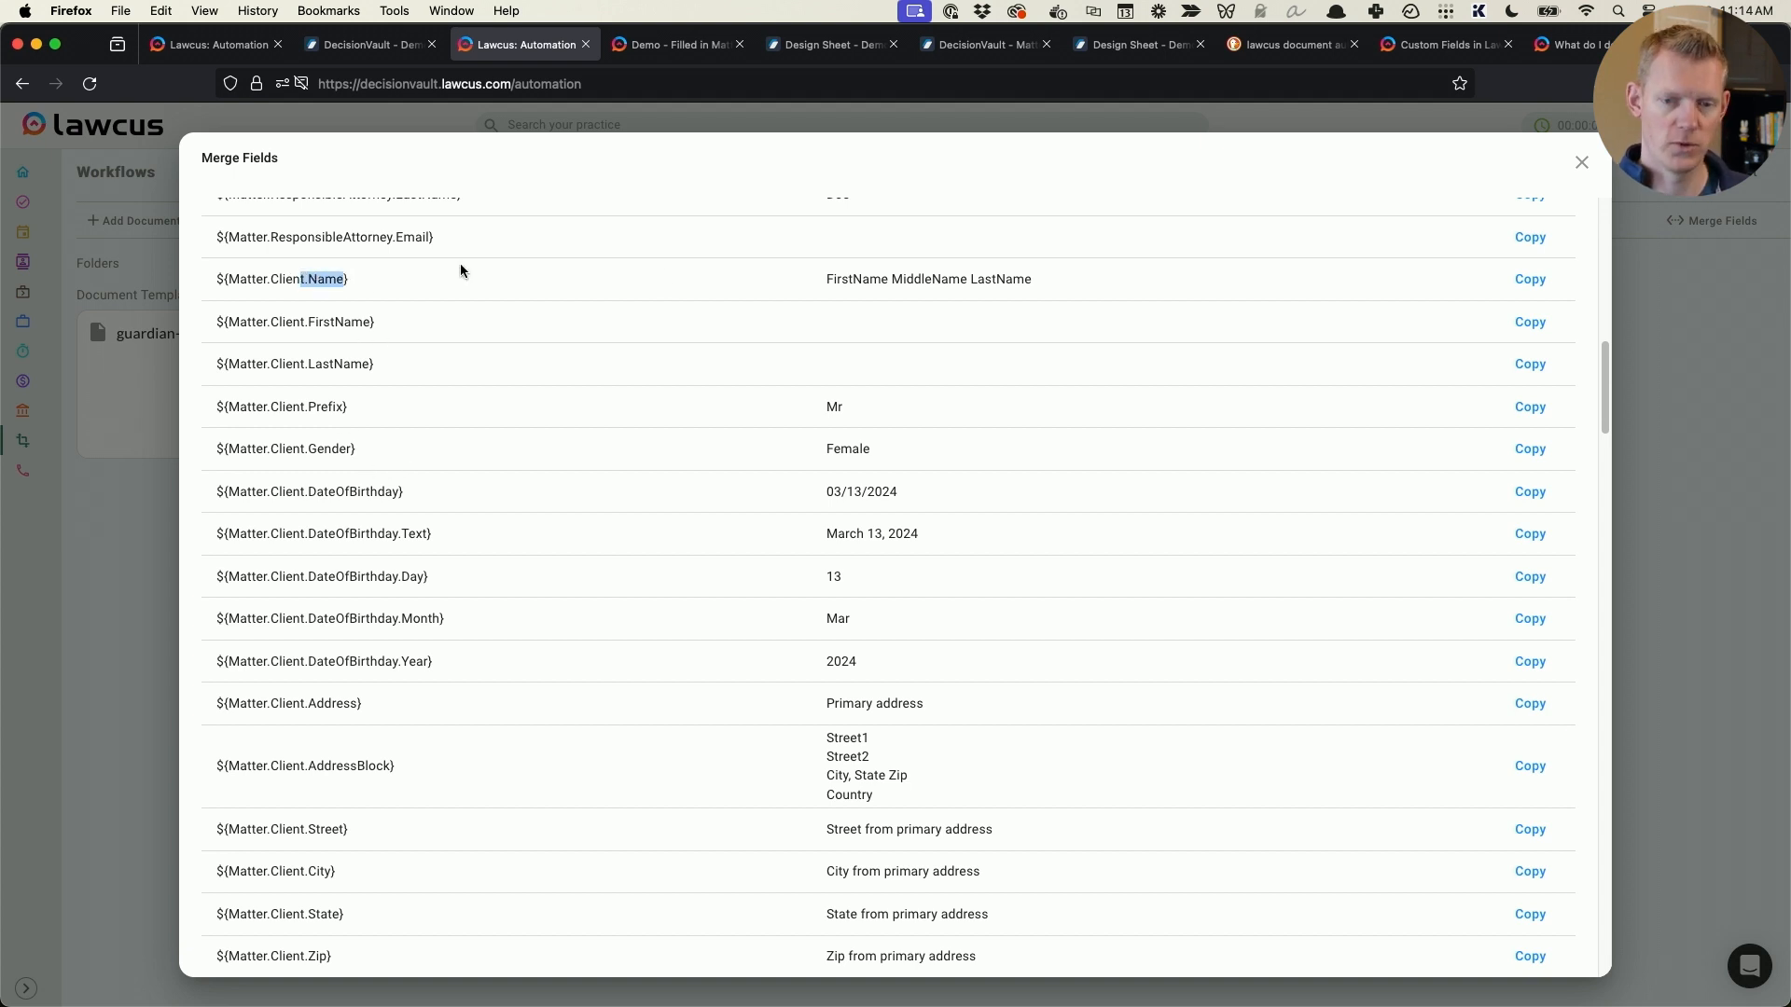
pyautogui.rightClick(323, 280)
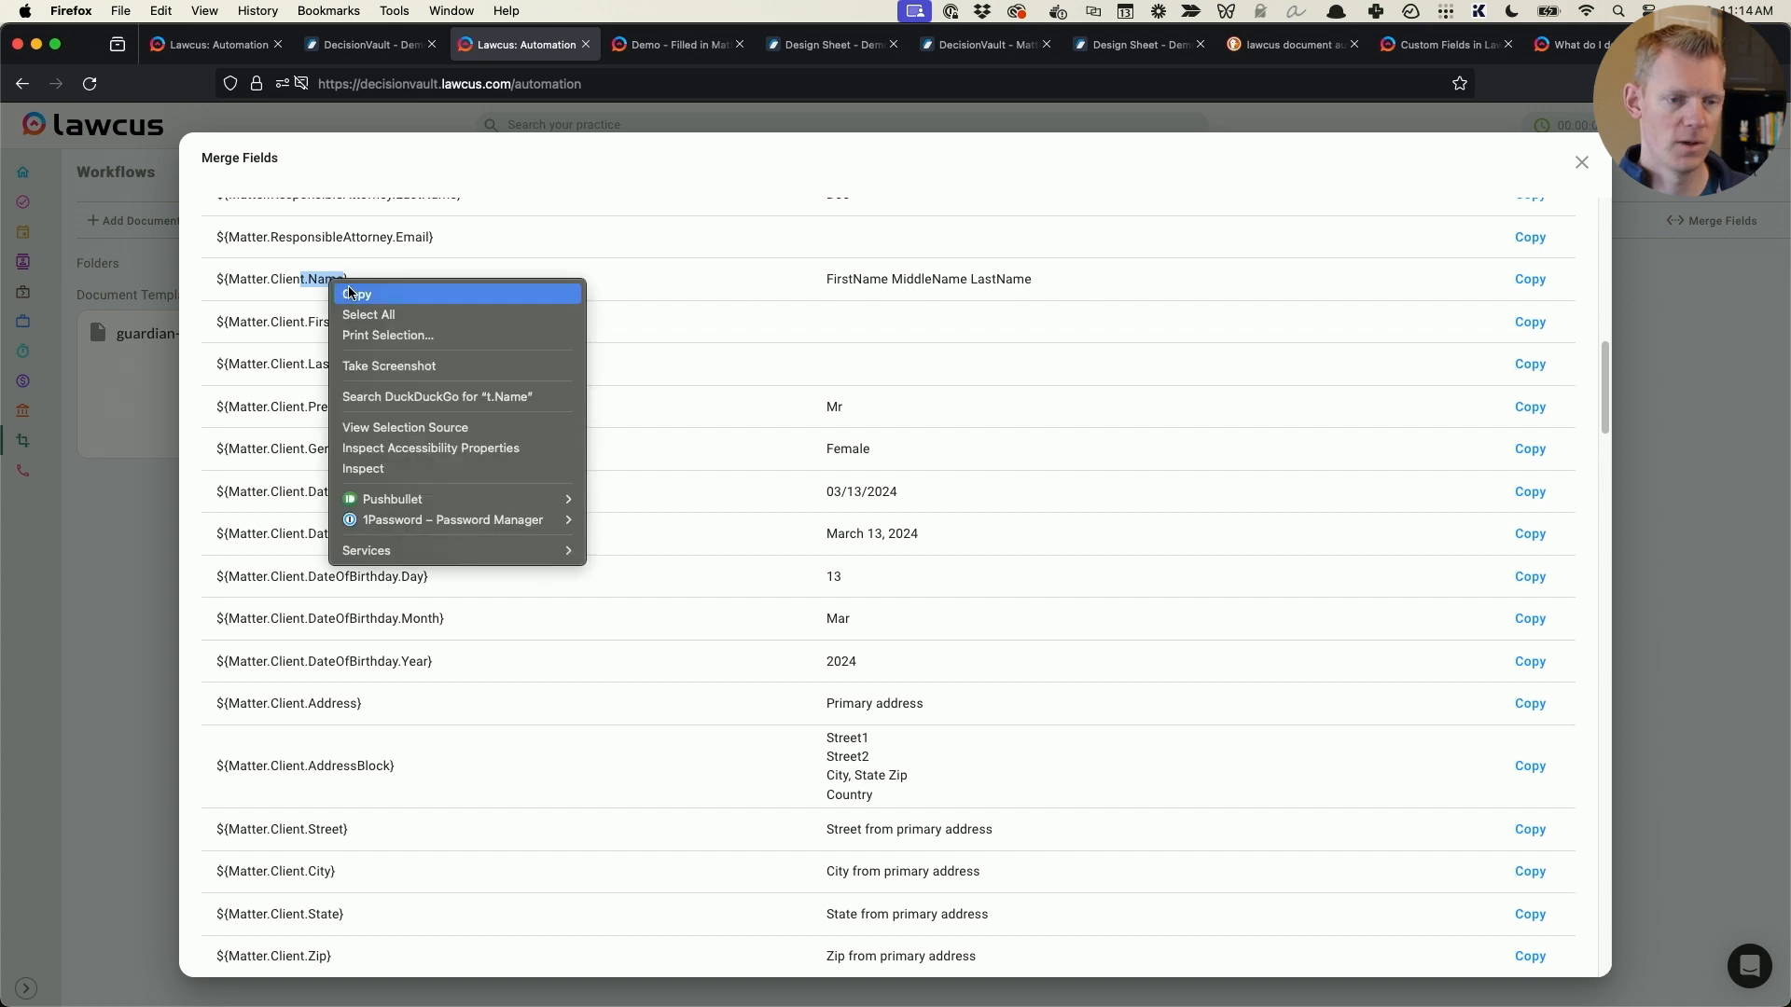
pyautogui.click(340, 290)
# - Extend the Mom merge field in the Word document to ${Matter.CustomField.DOCMother.Name}, removing surplus pasted characters
pyautogui.press('super+Tab')
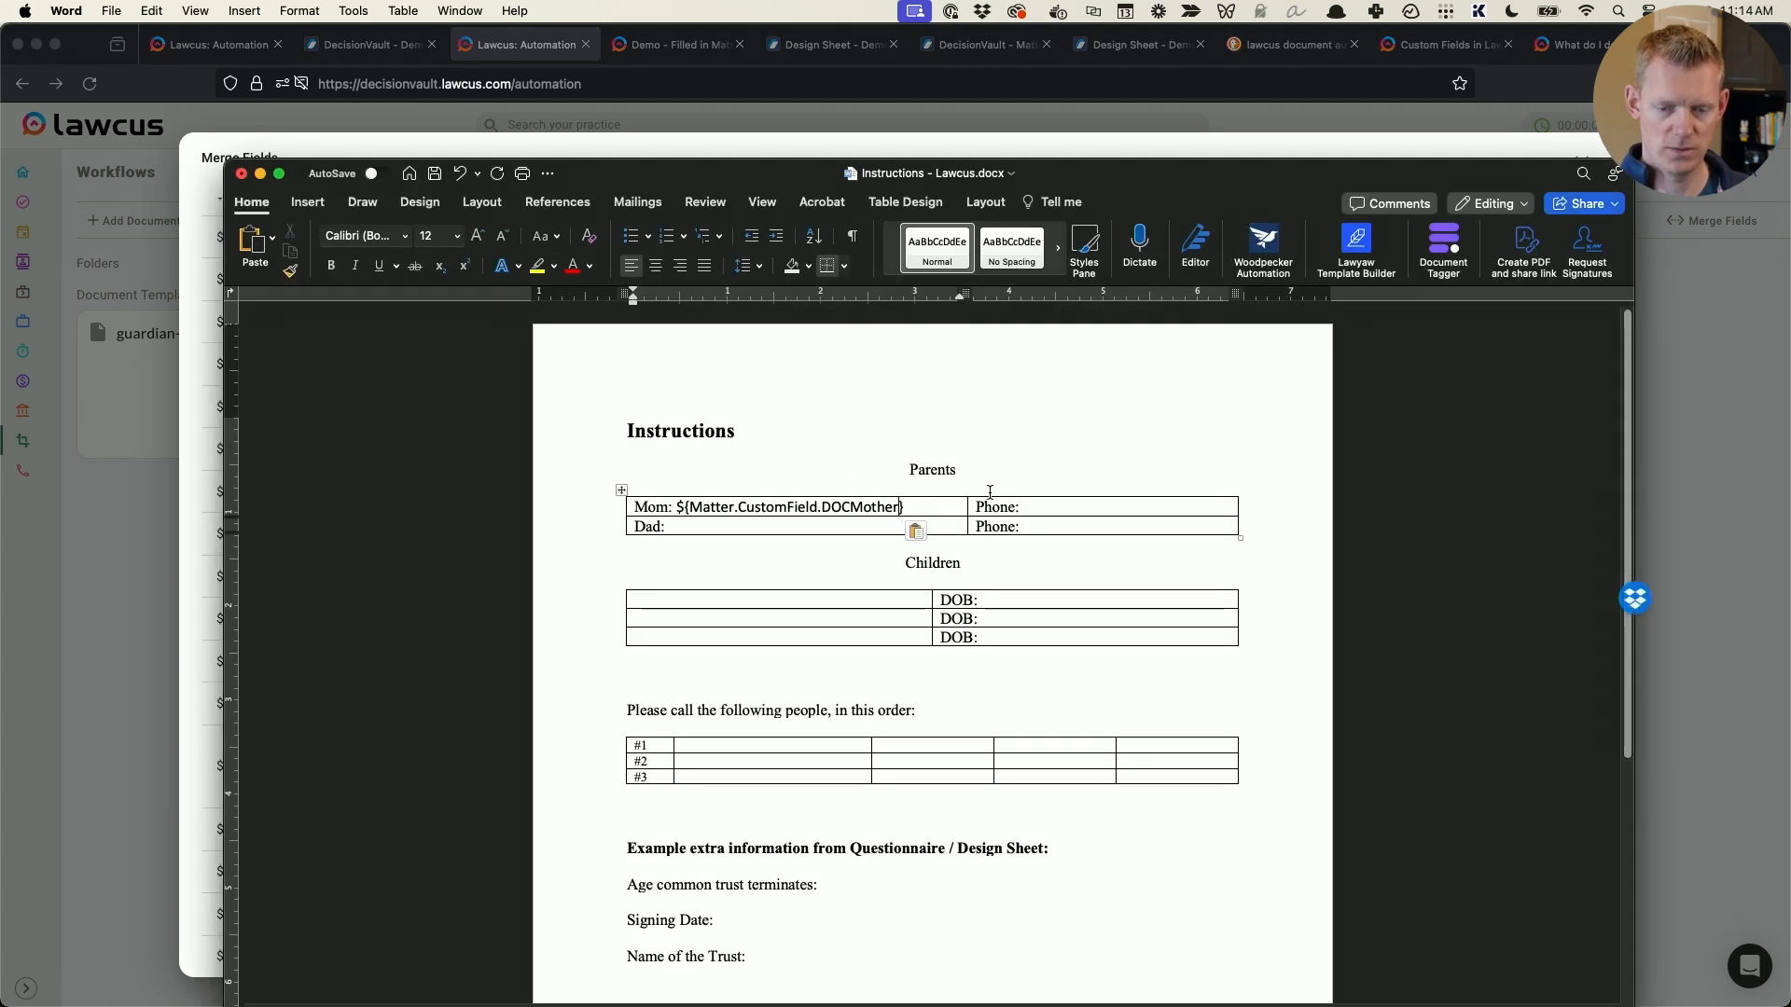
pyautogui.press('super+v')
pyautogui.press('Left')
pyautogui.press('BackSpace')
pyautogui.press('BackSpace')
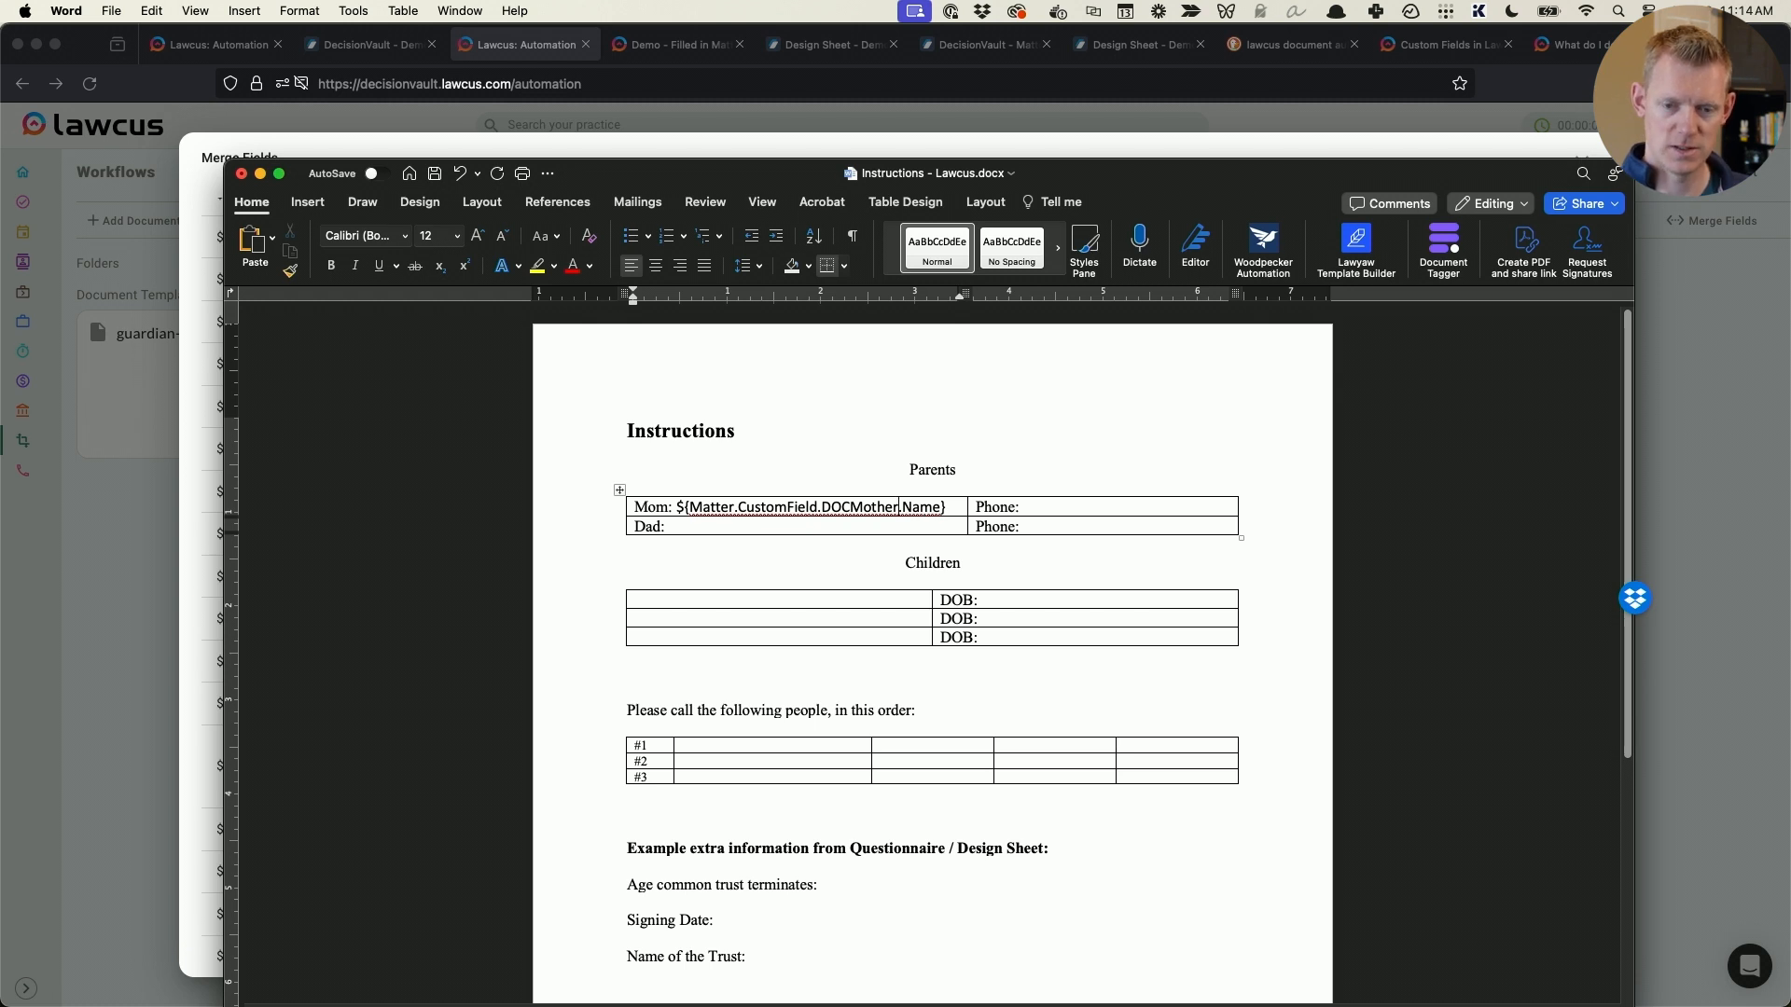
pyautogui.press('Left')
pyautogui.press('Left')
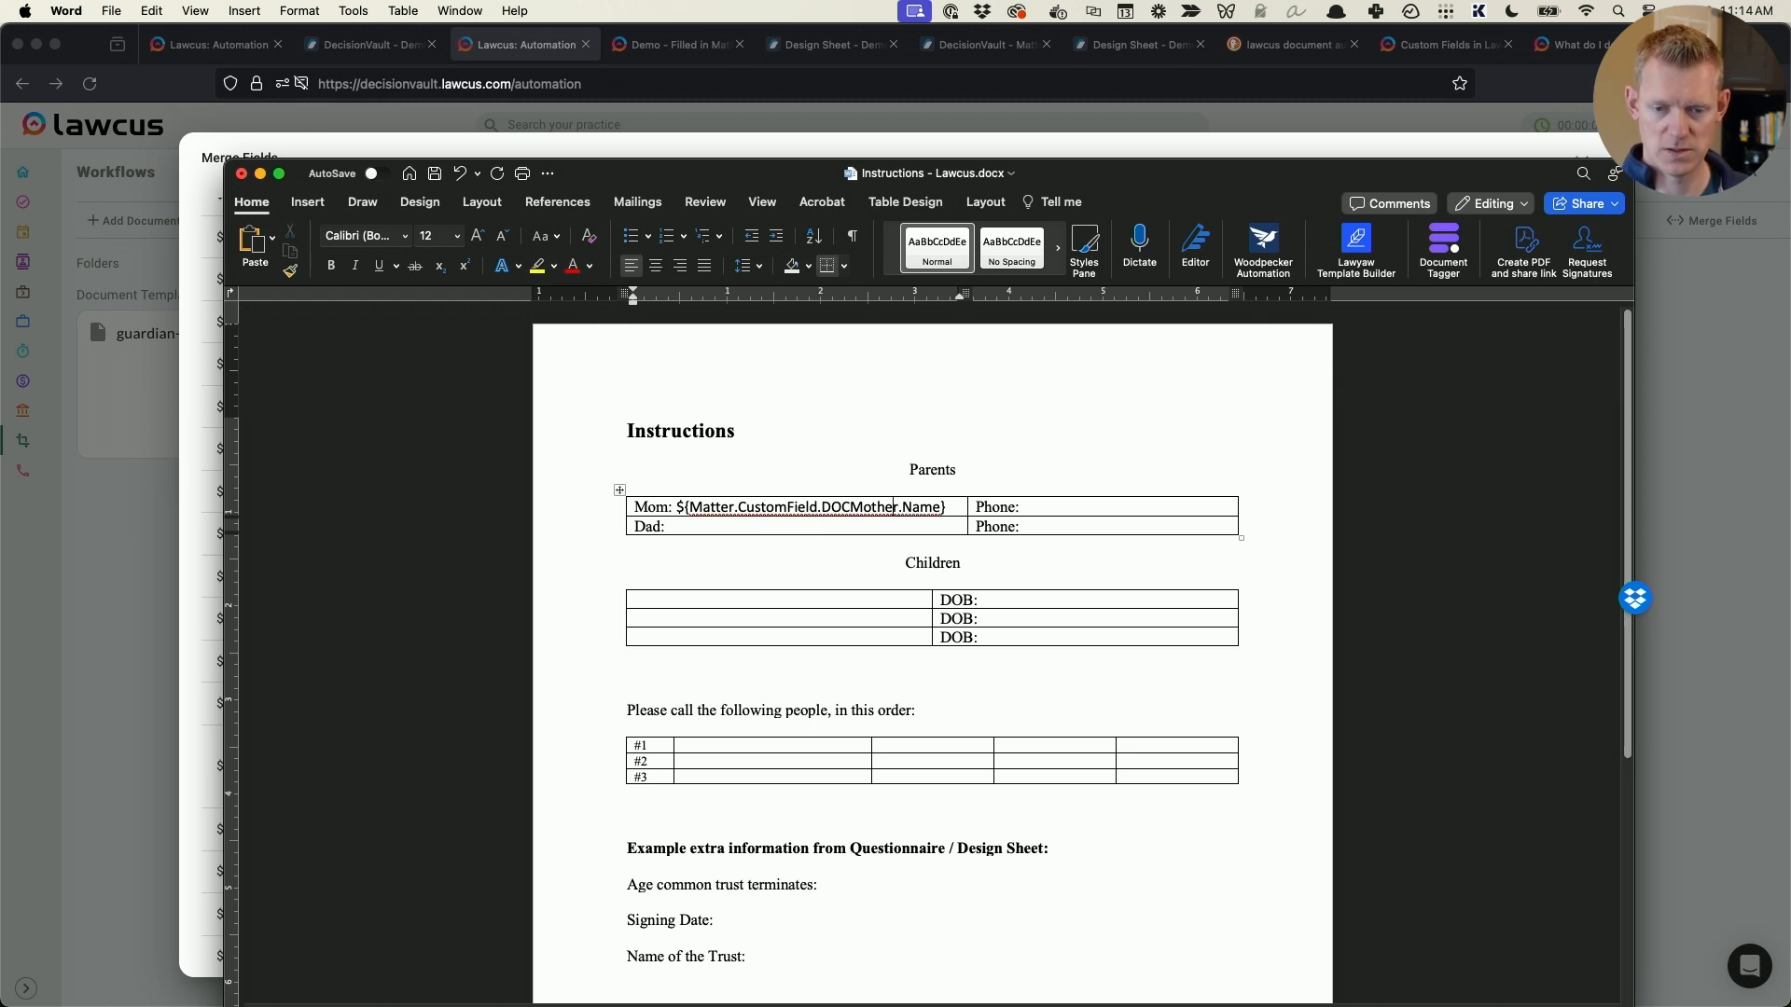
pyautogui.press('Right')
pyautogui.press('Right')
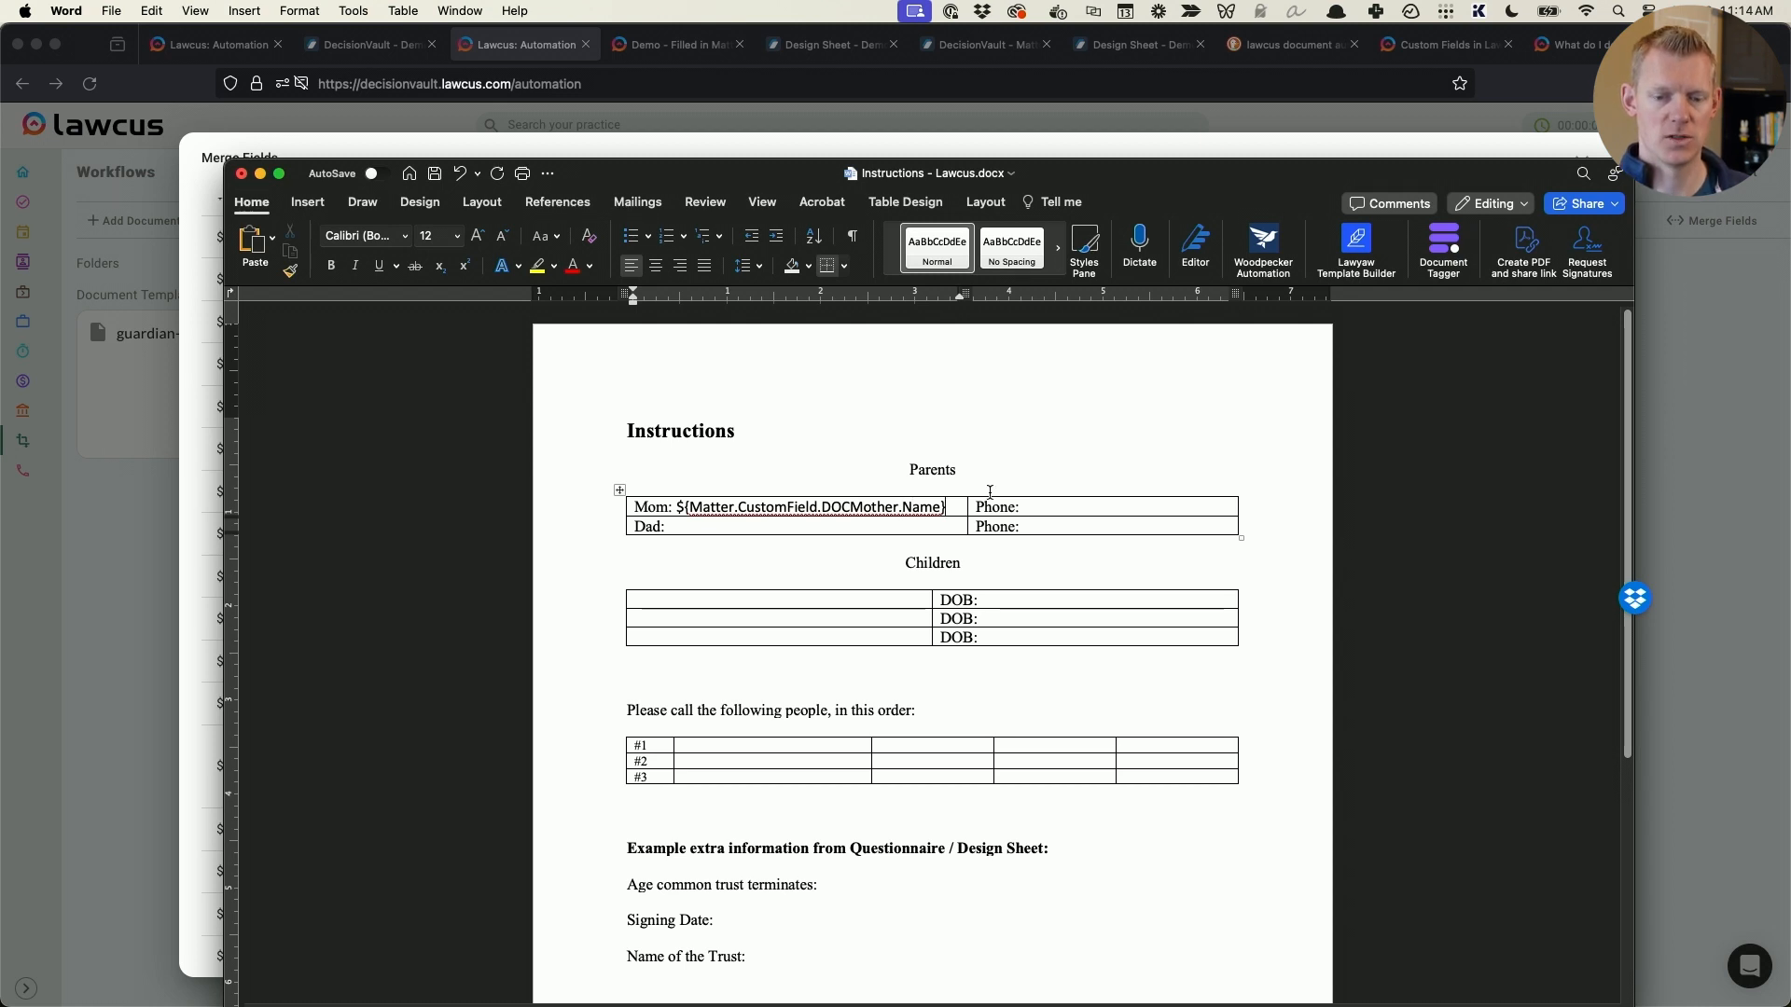
# - Select the Mom merge field, place the cursor after Dad:, and copy the DOCFather field name from the Lawcus merge fields list
pyautogui.press('End')
pyautogui.hotkey('shift', 'Home')
pyautogui.hotkey('shift', 'Right')
pyautogui.hotkey('shift', 'Right')
pyautogui.hotkey('shift', 'Right')
pyautogui.hotkey('shift', 'Right')
pyautogui.hotkey('shift', 'Right')
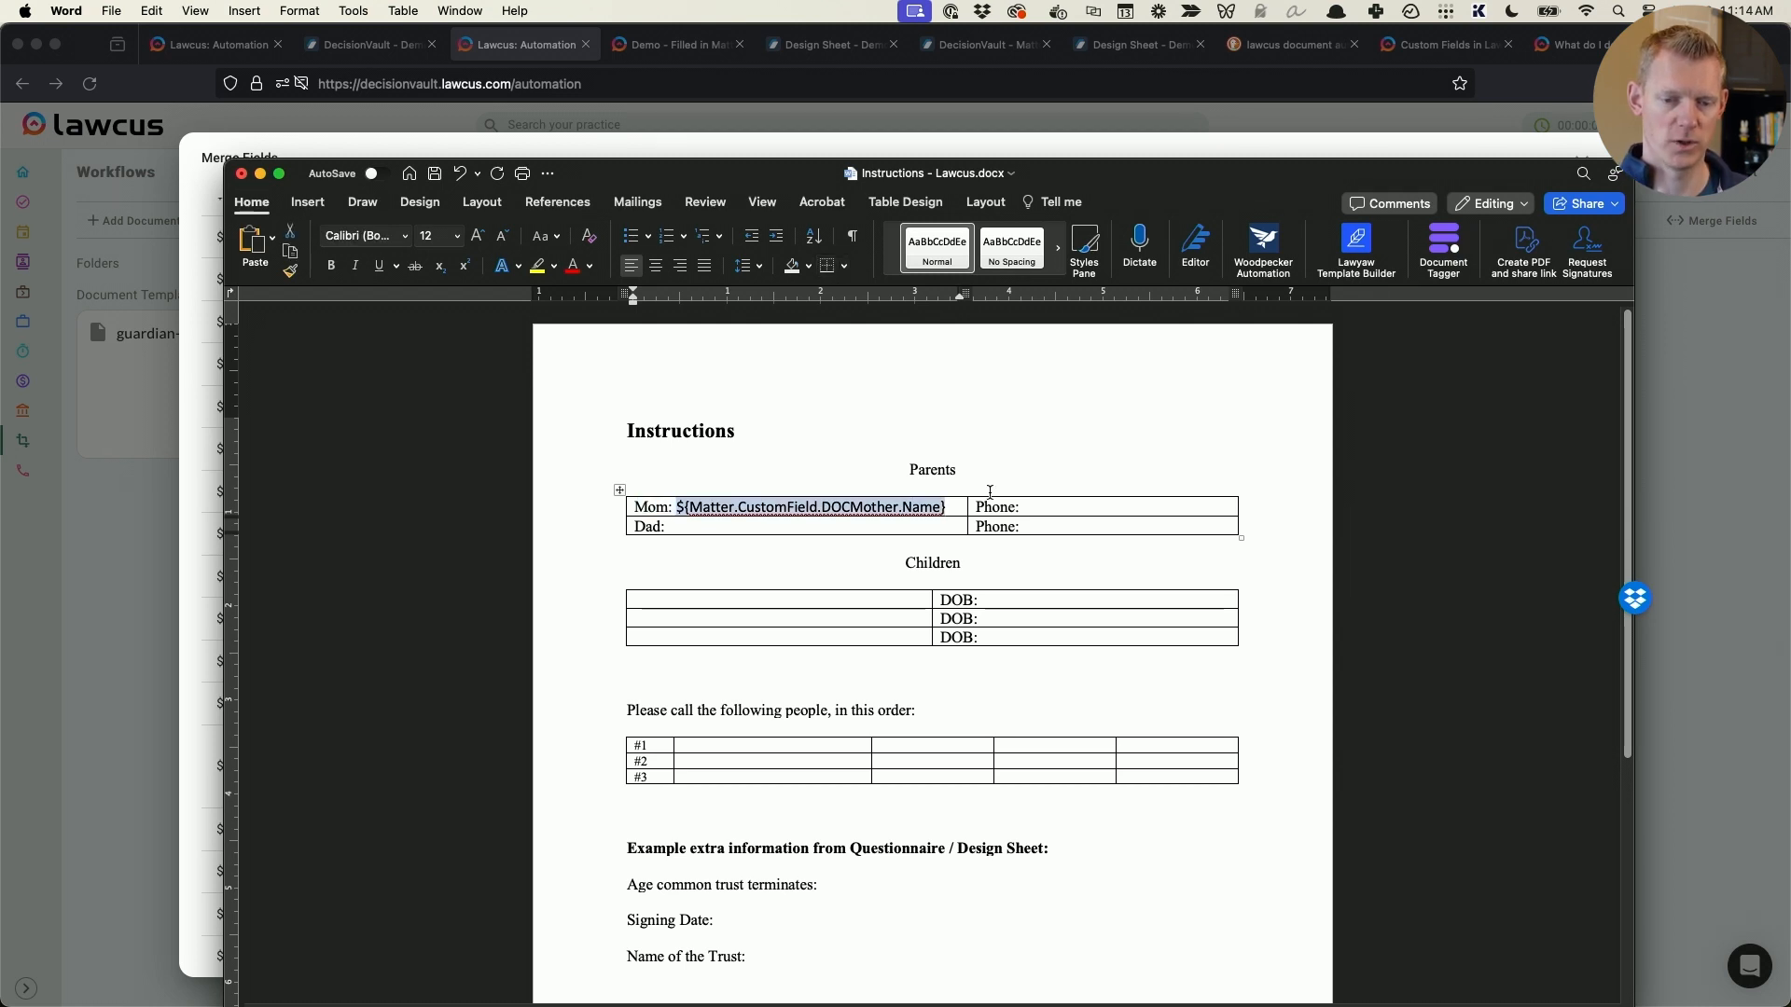
pyautogui.click(871, 525)
pyautogui.press('super+Tab')
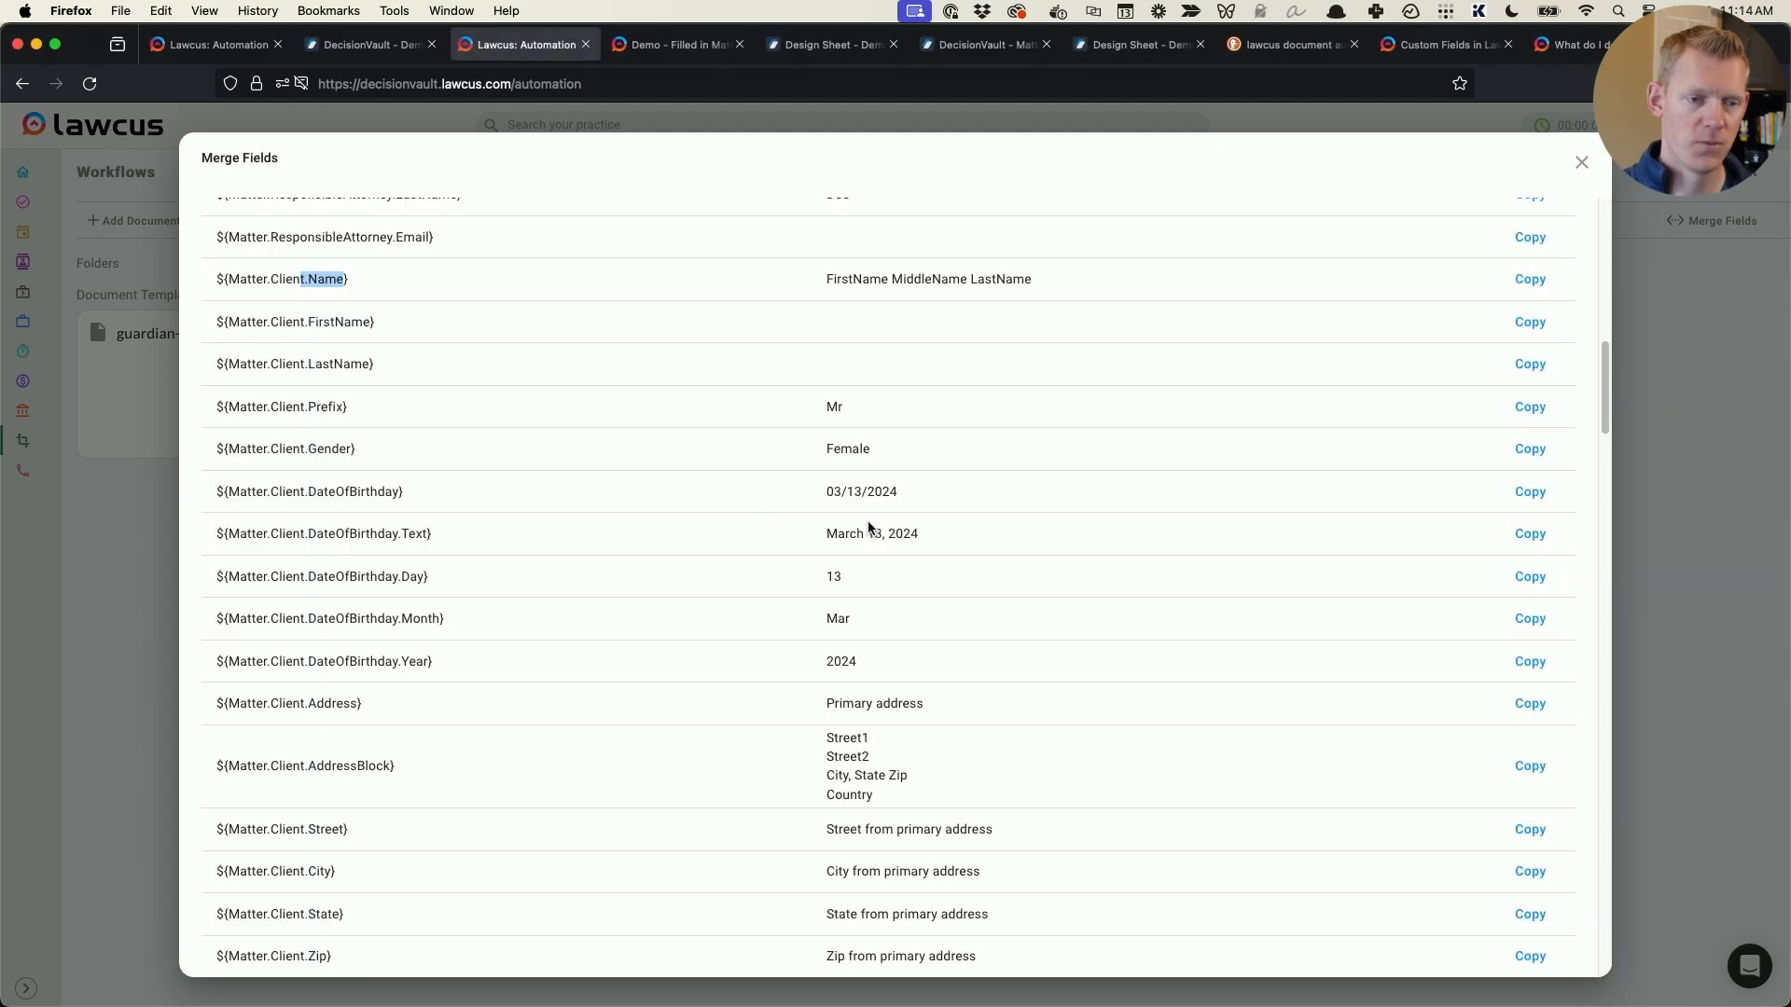
pyautogui.scroll(-20, 422, 461)
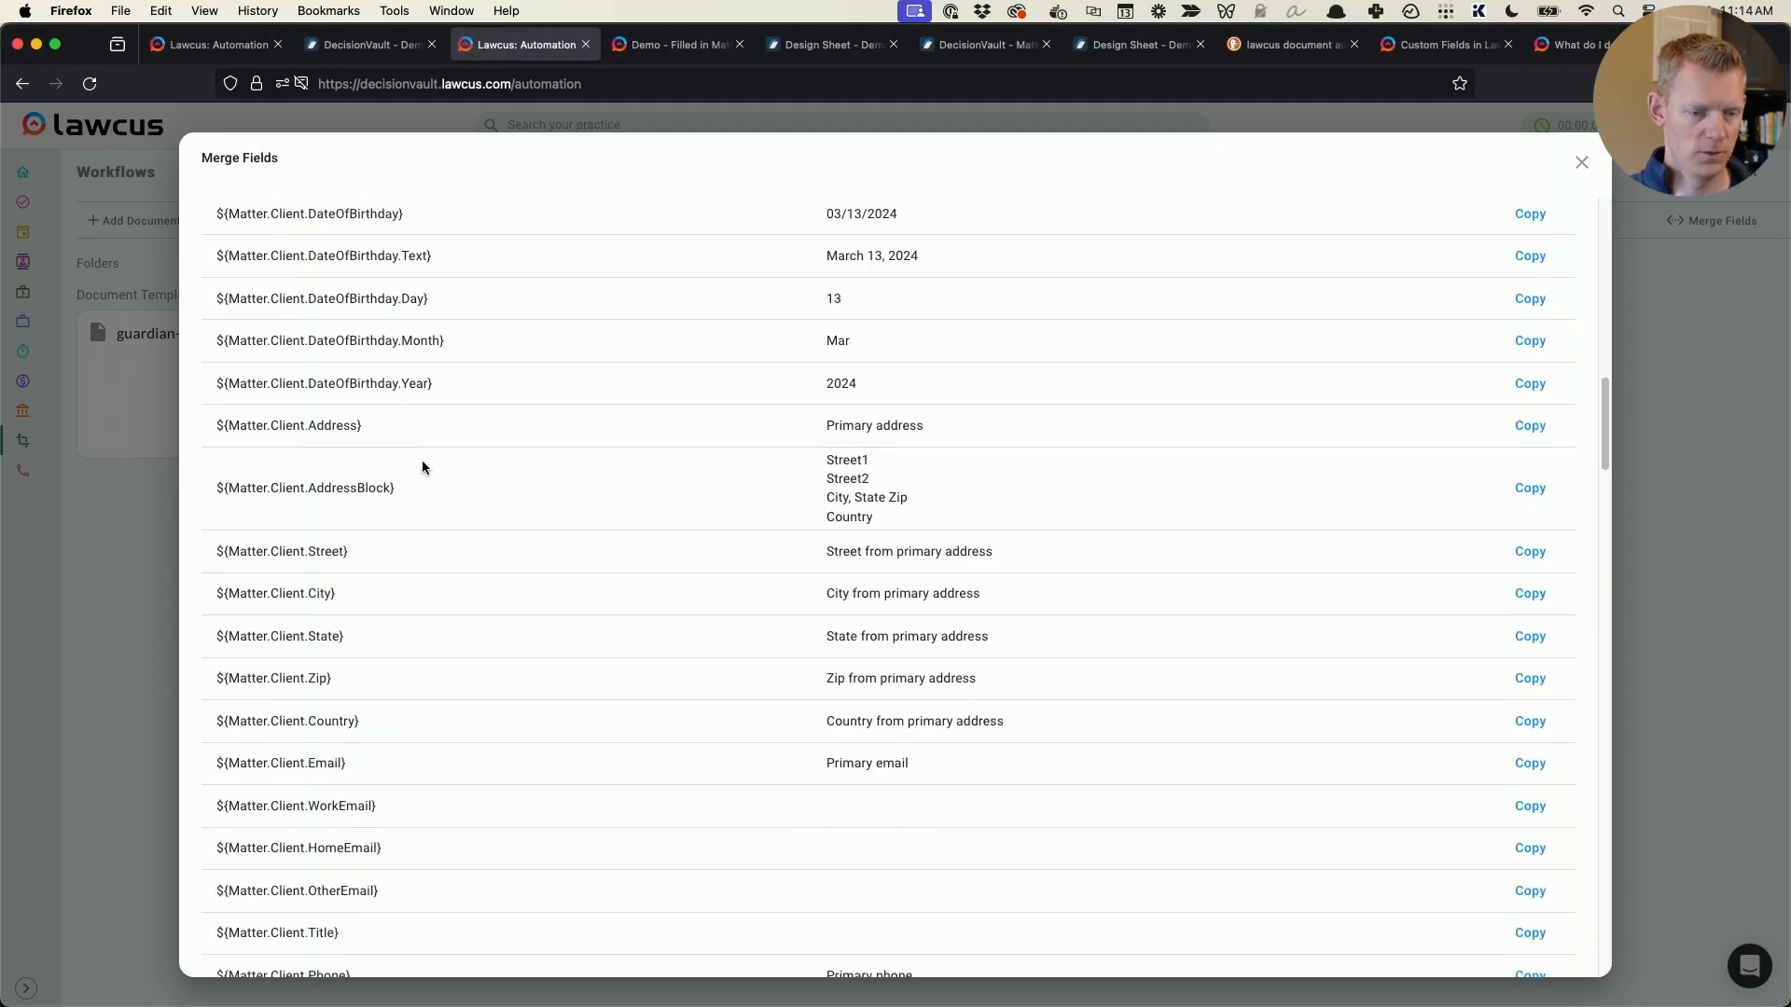
pyautogui.scroll(-5, 422, 461)
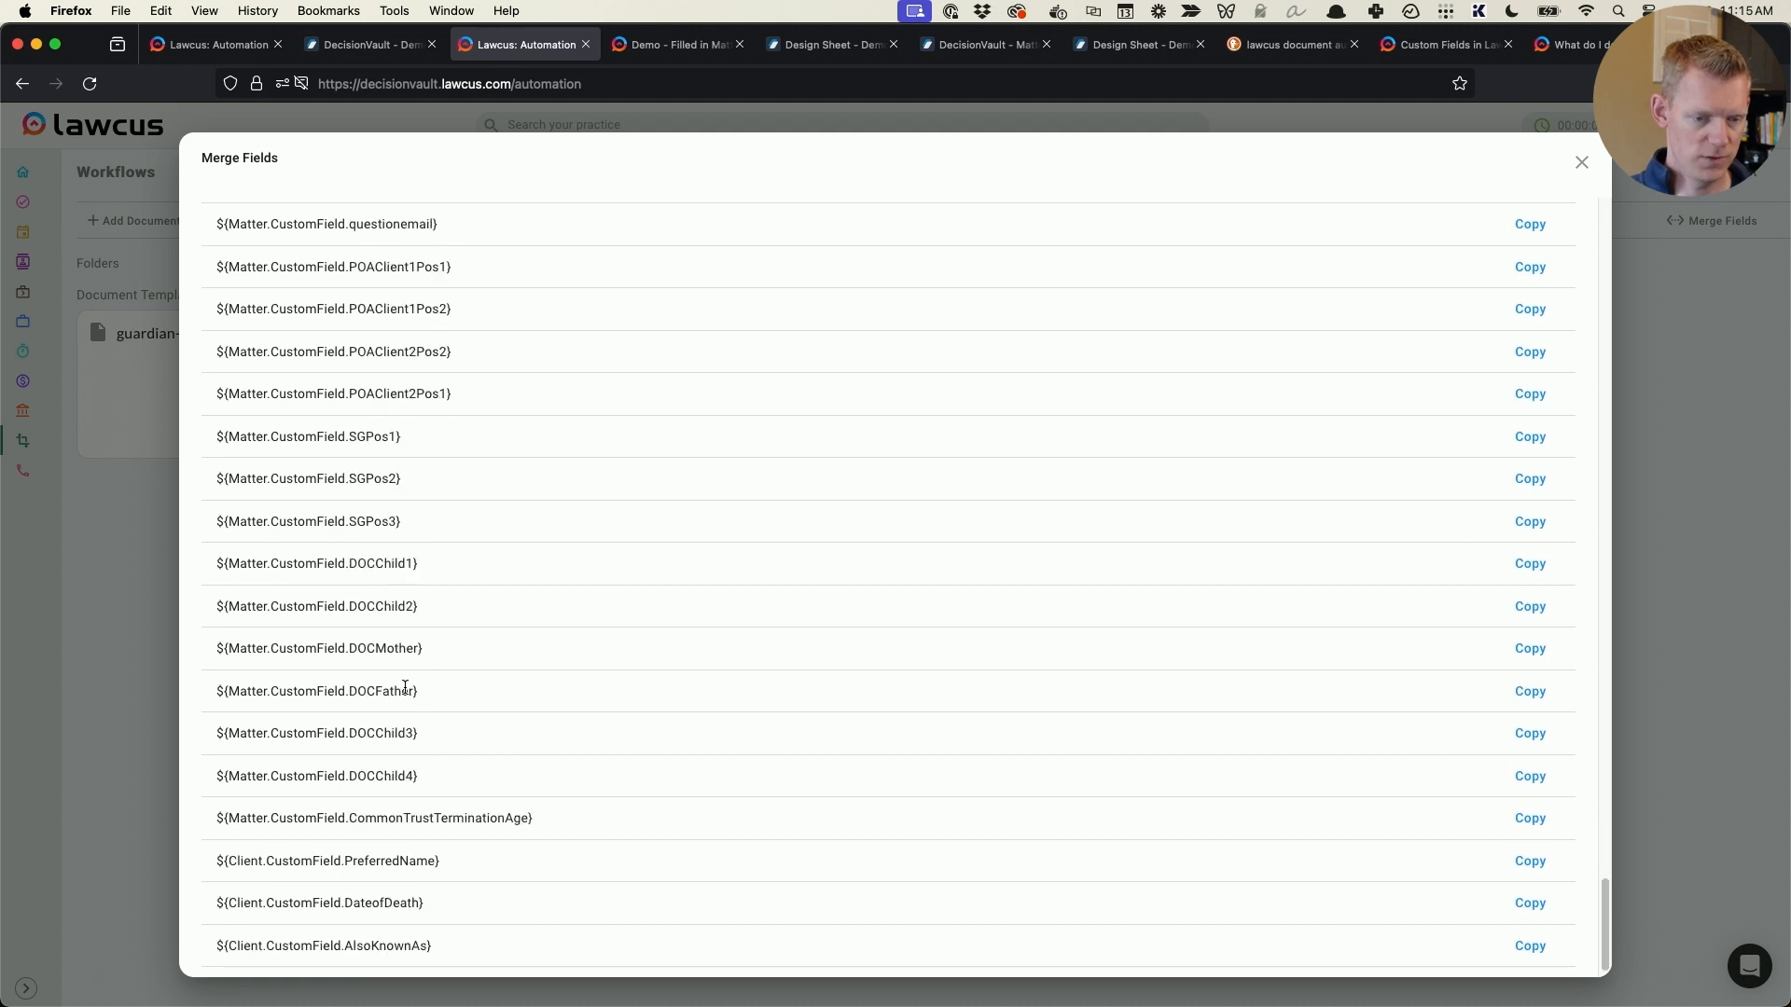
pyautogui.moveTo(410, 696); pyautogui.dragTo(216, 687)
pyautogui.rightClick(408, 691)
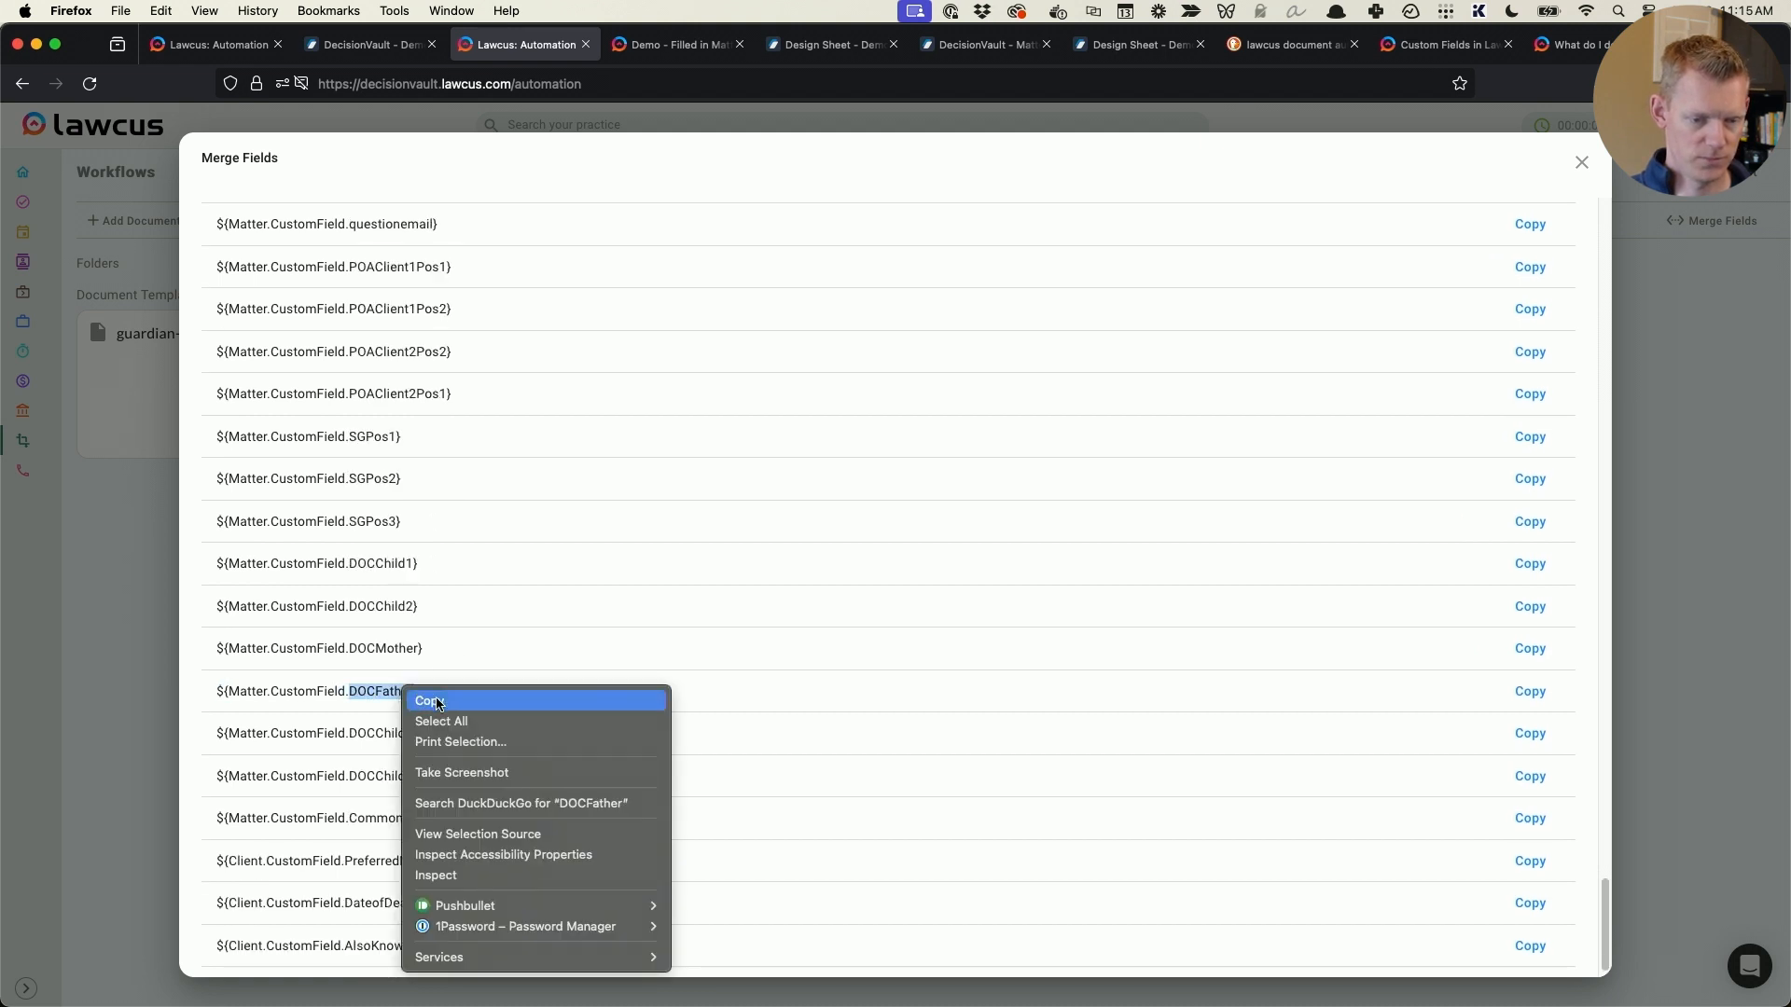
pyautogui.click(421, 699)
# - Return to Word and duplicate the ${Matter.CustomField.DOCMother.Name} merge field from the Mom row into the Dad row
pyautogui.press('super+Tab')
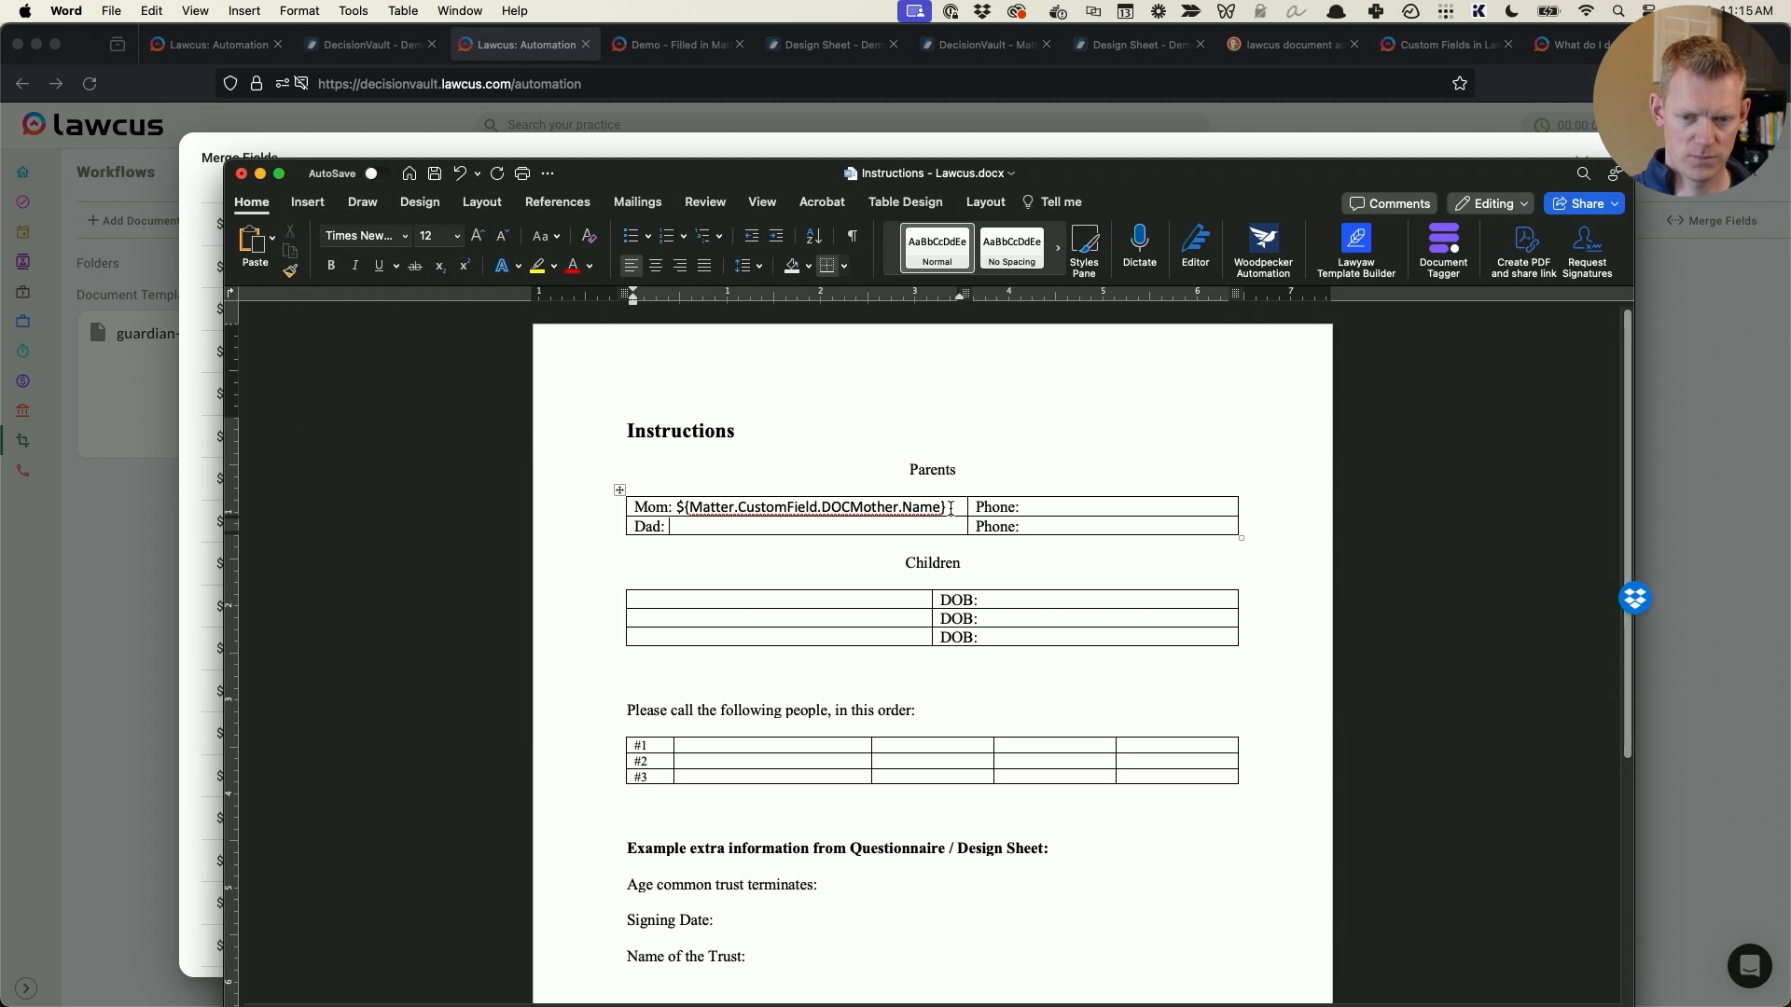
pyautogui.moveTo(951, 508); pyautogui.dragTo(677, 509)
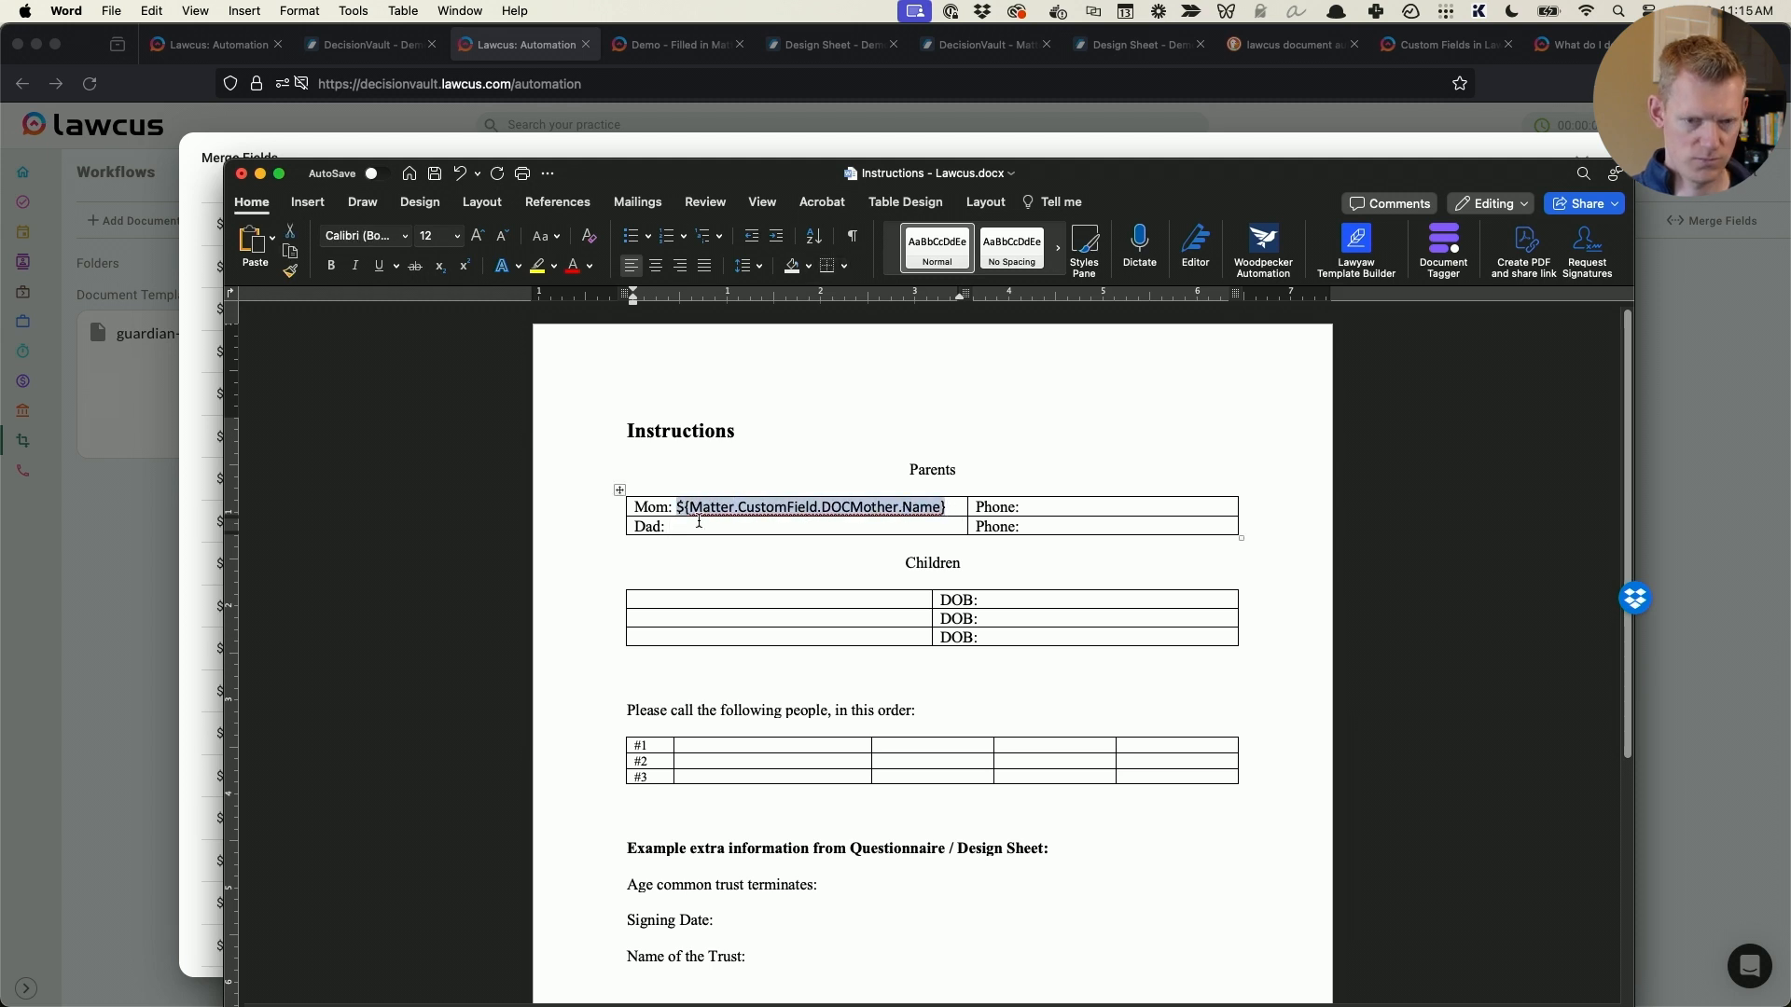
pyautogui.press('super+c')
pyautogui.click(699, 521)
pyautogui.press('super+v')
# - Replace DOCMother in the Dad row's field with DOCFather copied from Lawcus, and remove the extra space before it
pyautogui.press('super+Tab')
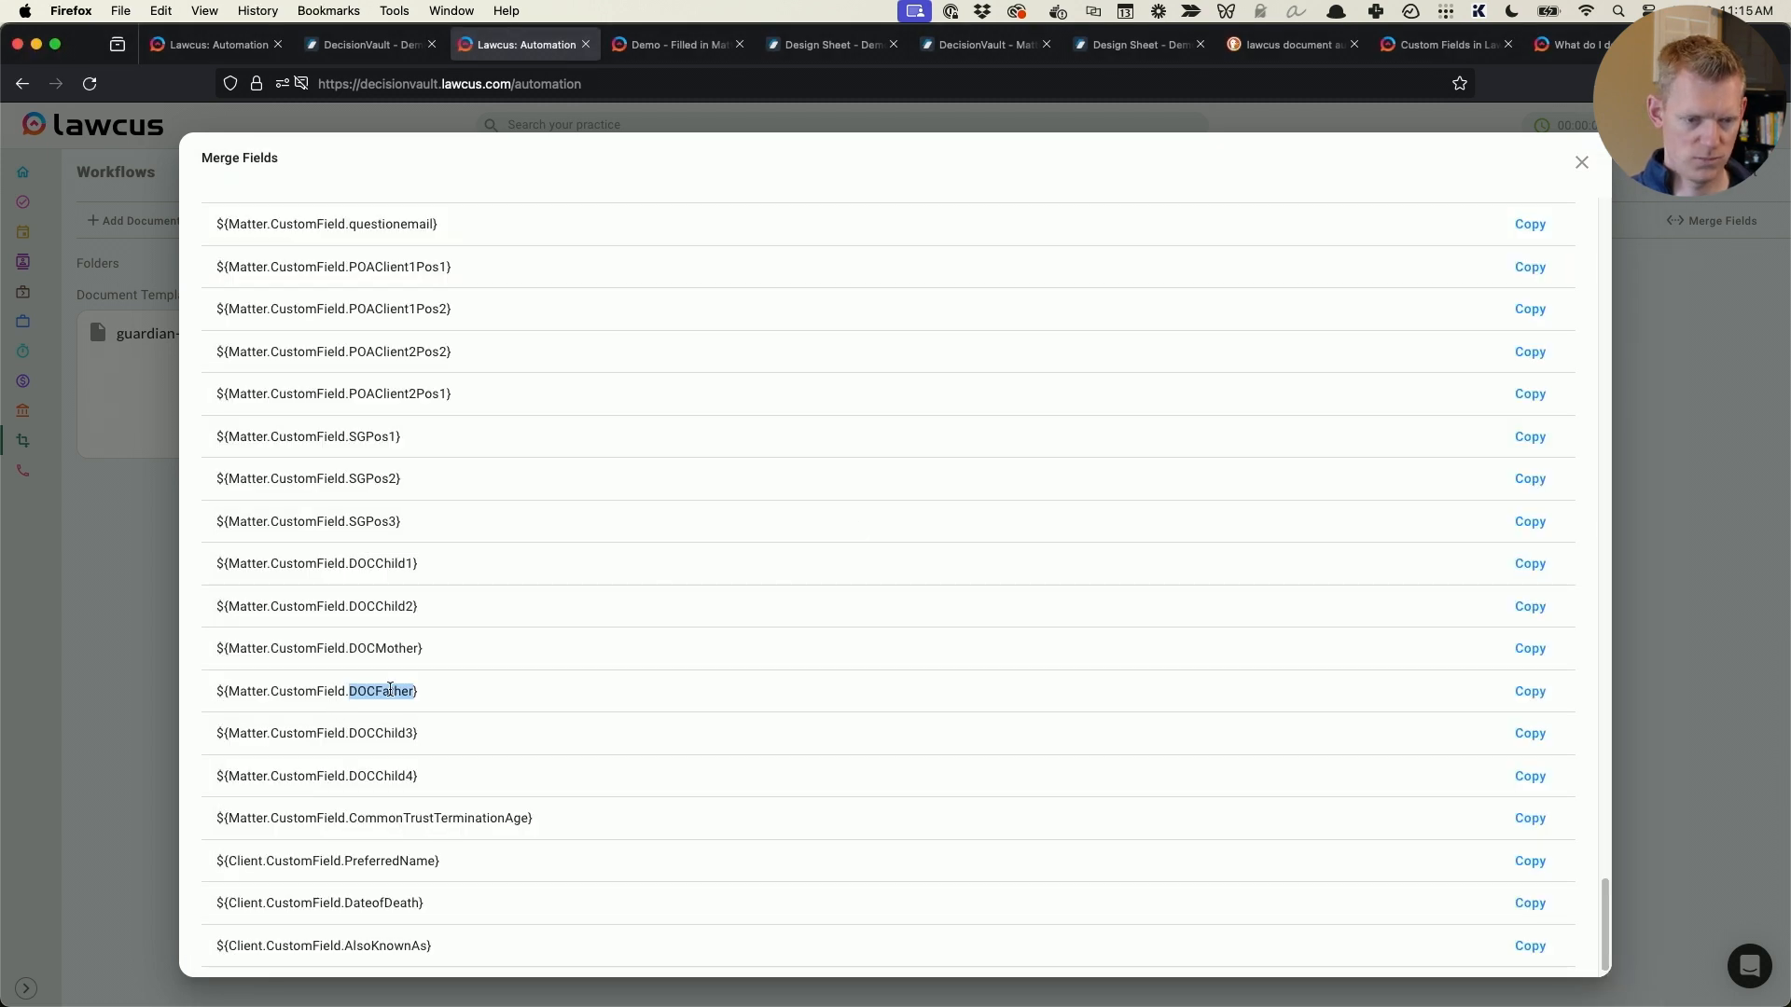
pyautogui.rightClick(390, 690)
pyautogui.click(420, 700)
pyautogui.press('super+Tab')
pyautogui.doubleClick(853, 527)
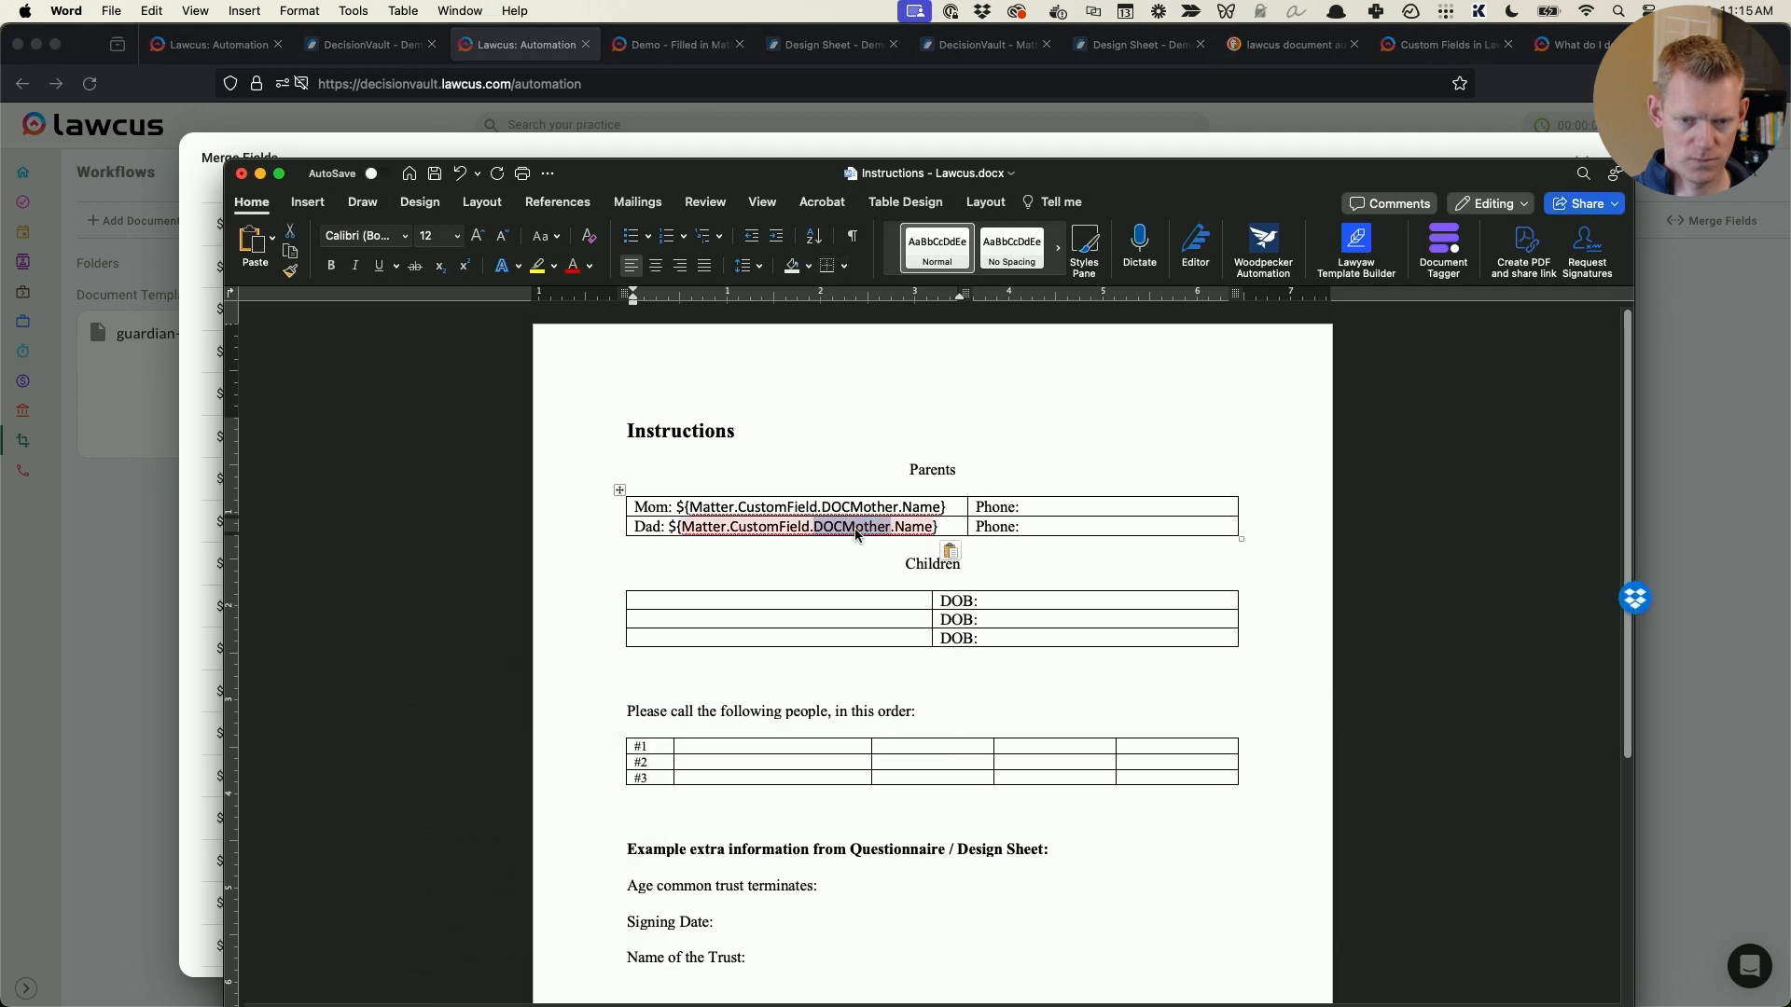
pyautogui.press('super+v')
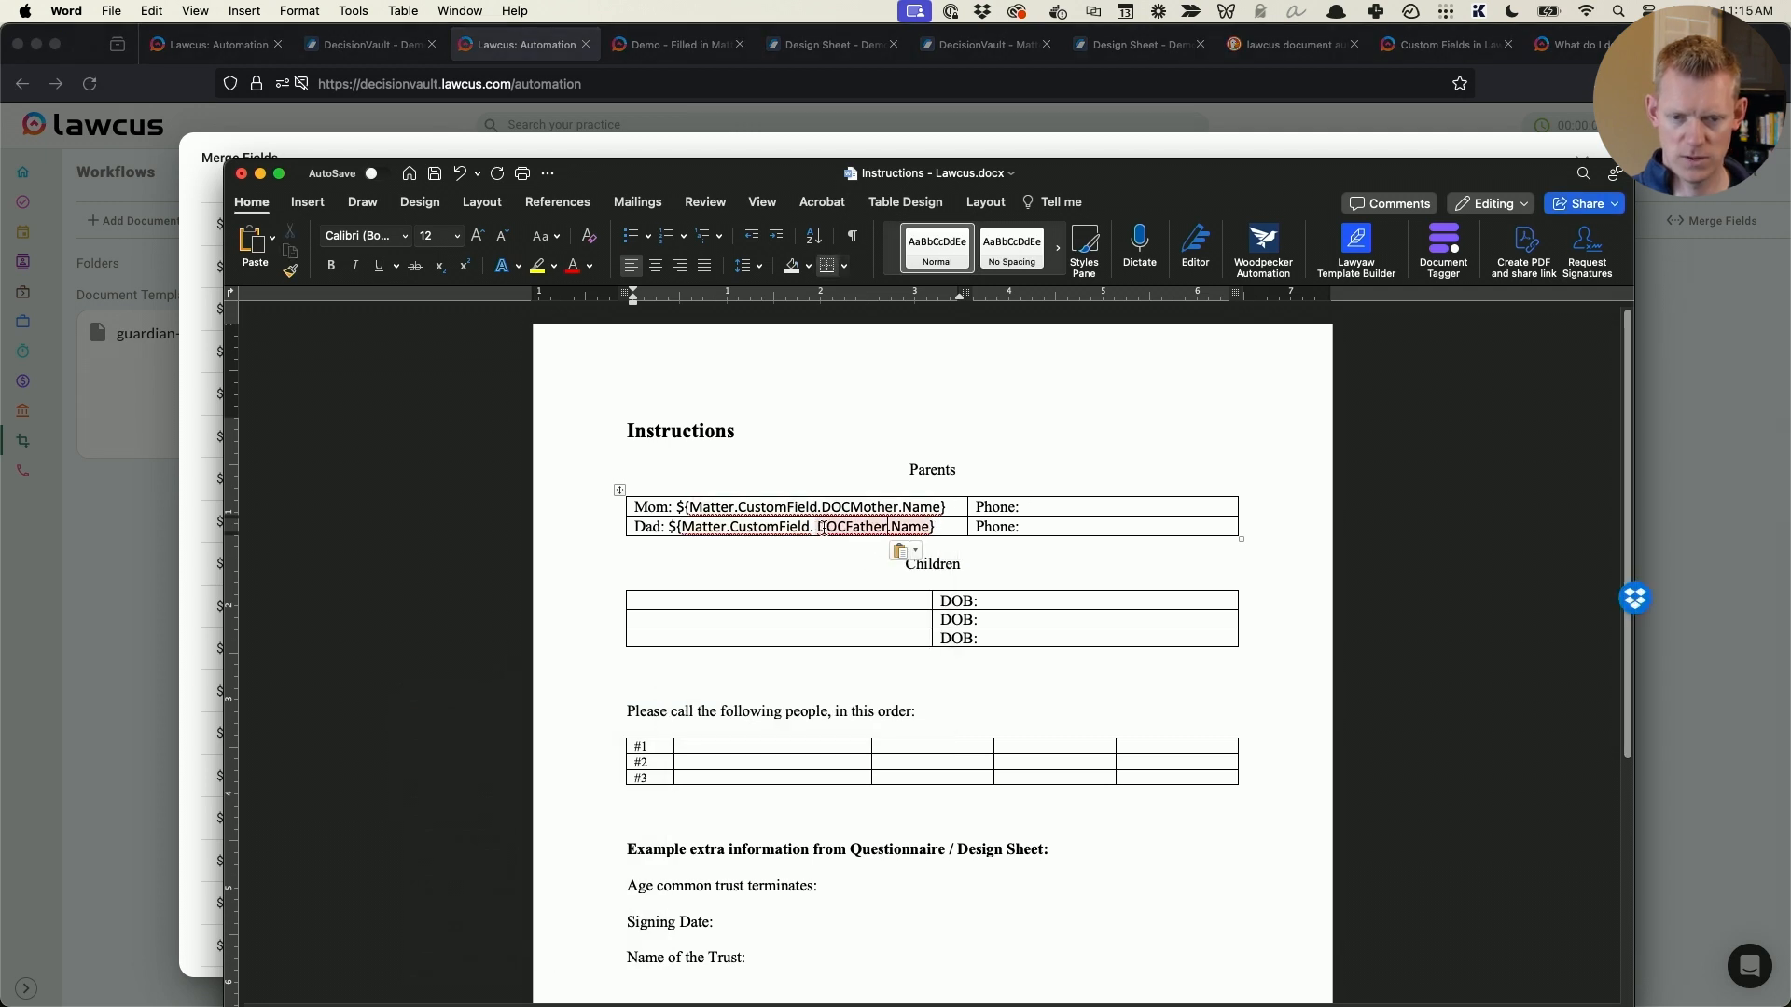
pyautogui.click(810, 527)
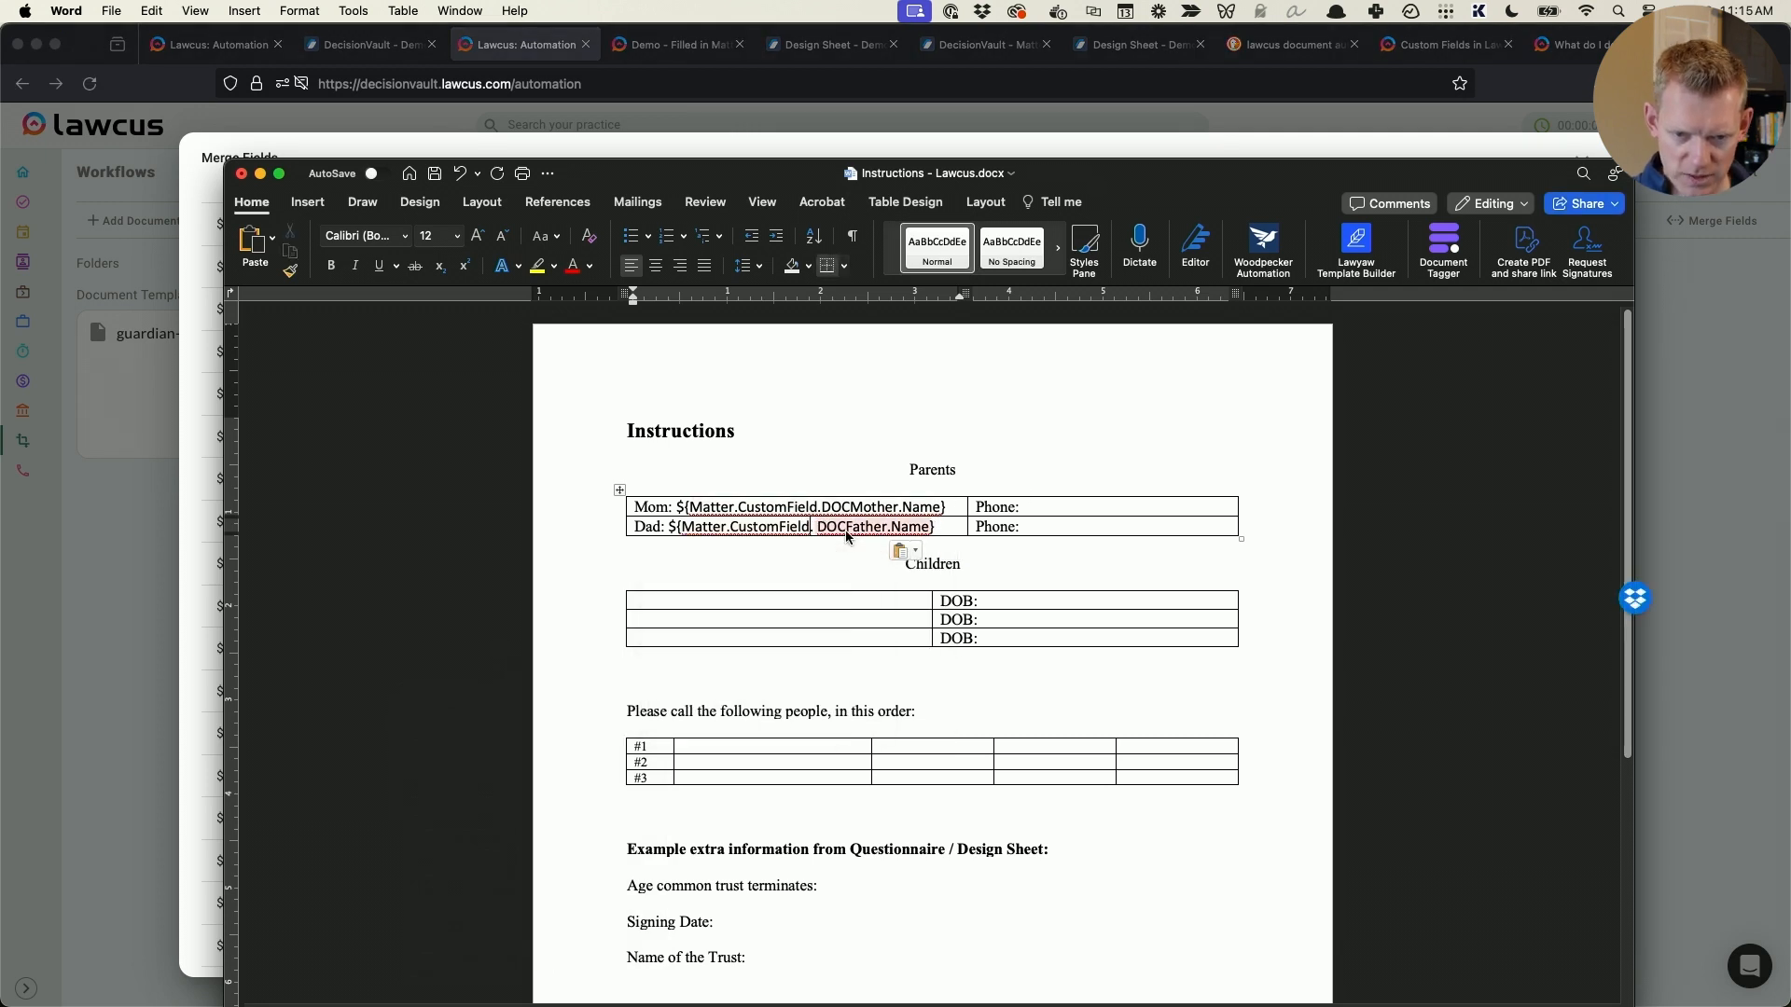
pyautogui.press('Delete')
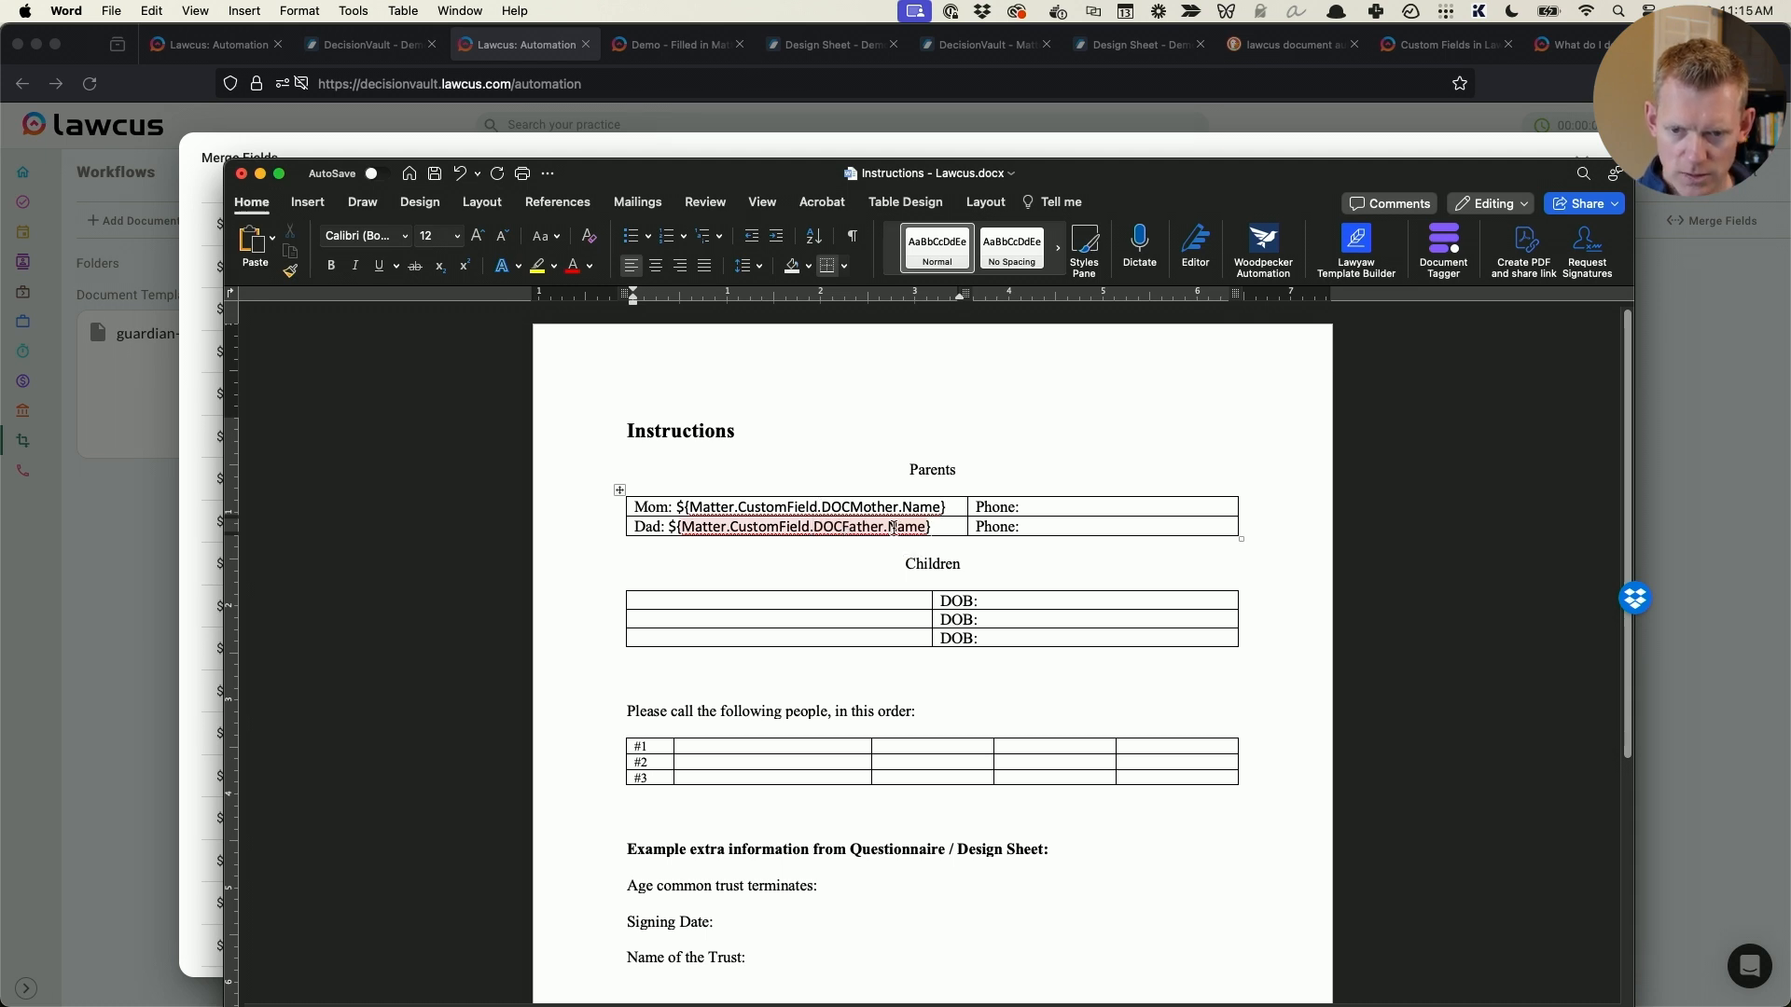
# - Look up the naming of the client phone merge field in the Lawcus merge fields list for the parents' Phone cells
pyautogui.click(1054, 504)
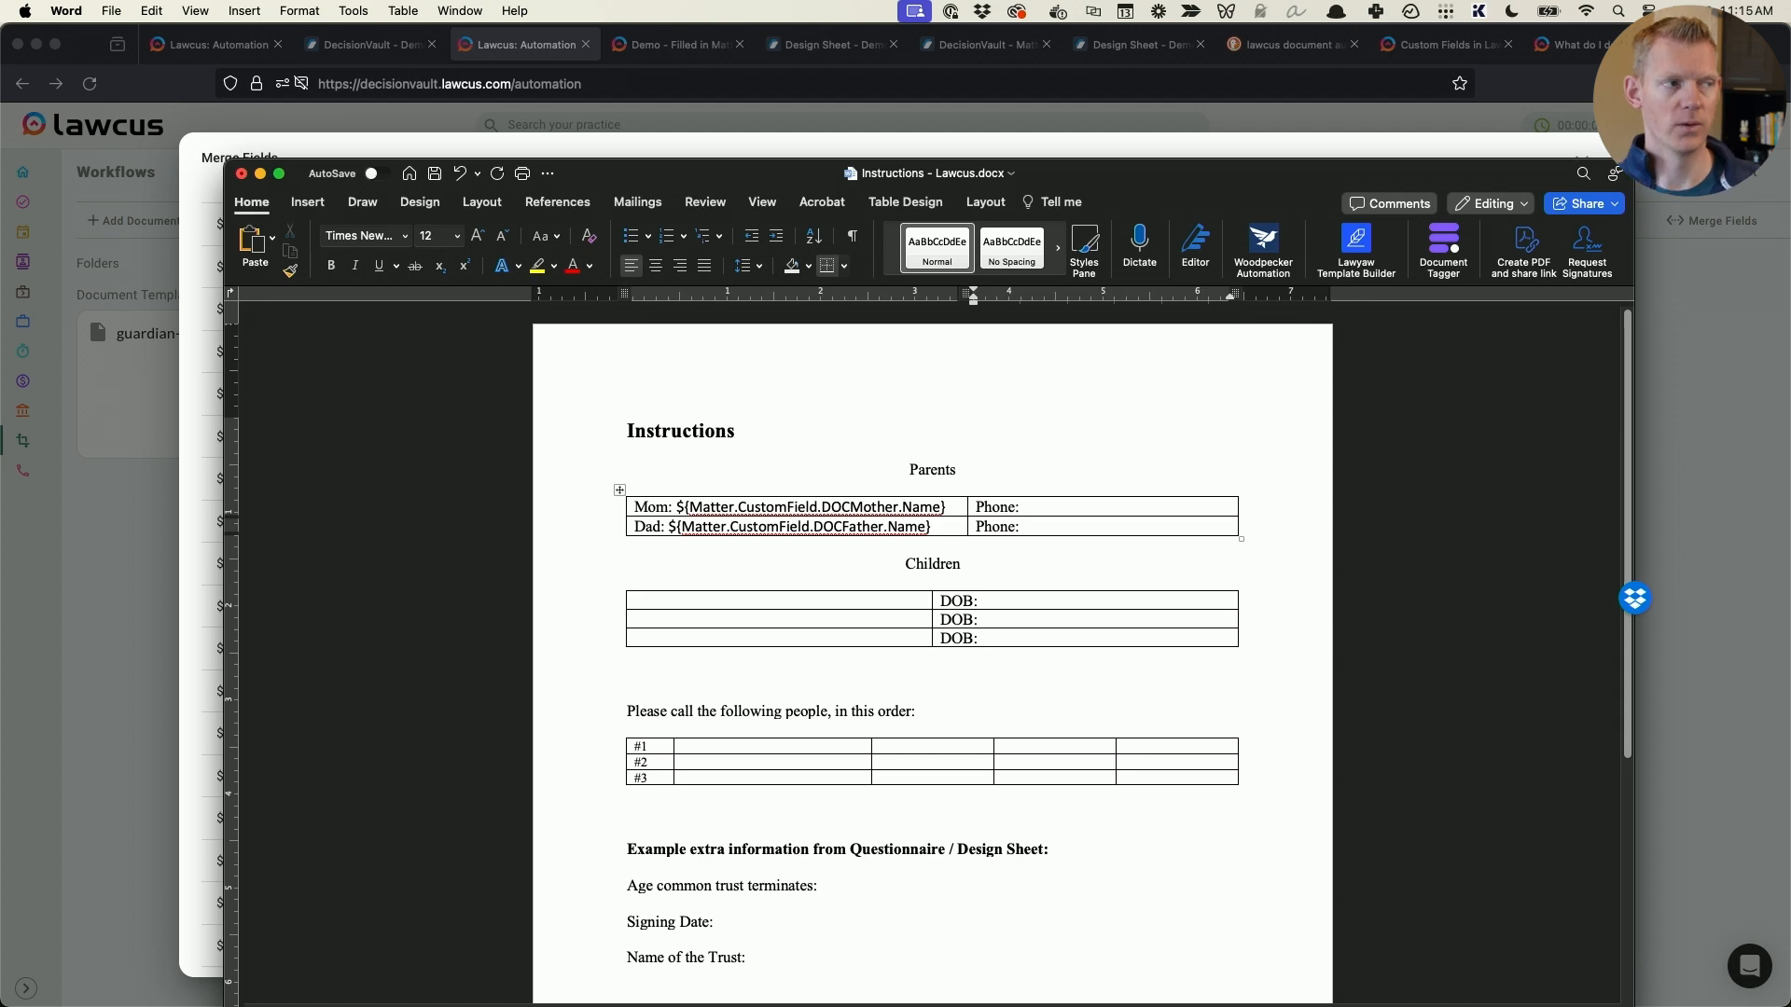
pyautogui.press('super+Tab')
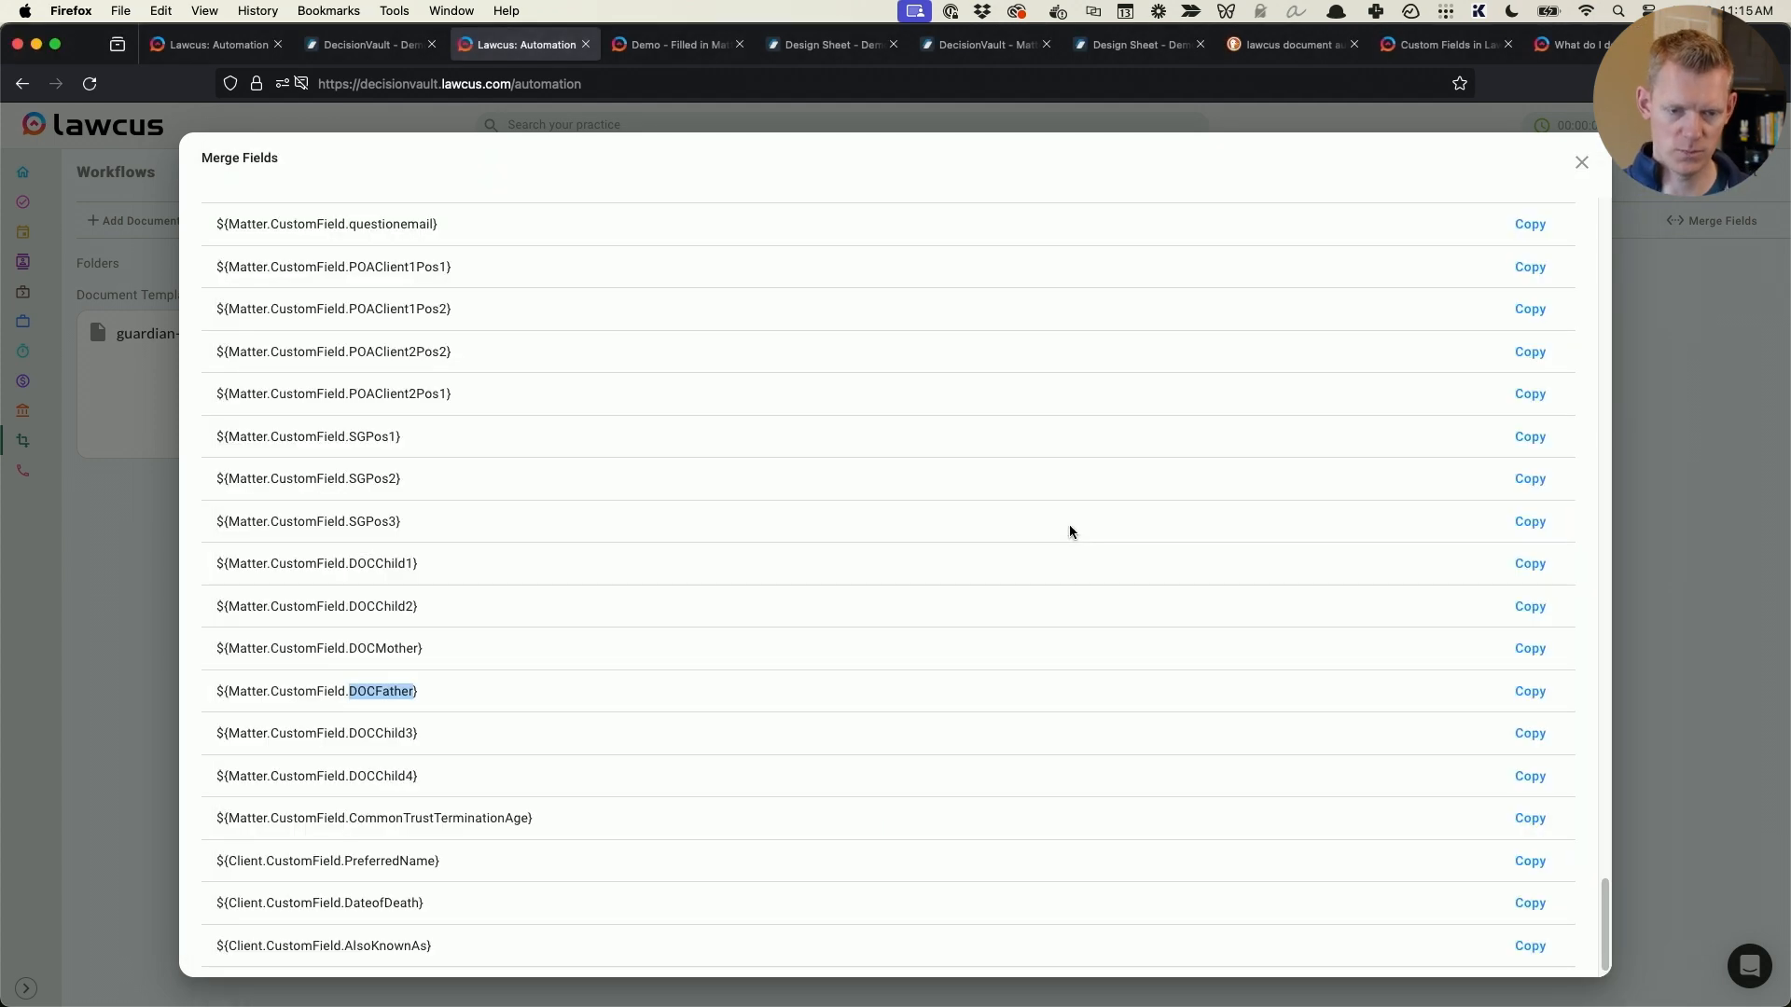
pyautogui.scroll(10, 320, 479)
pyautogui.scroll(-5, 326, 487)
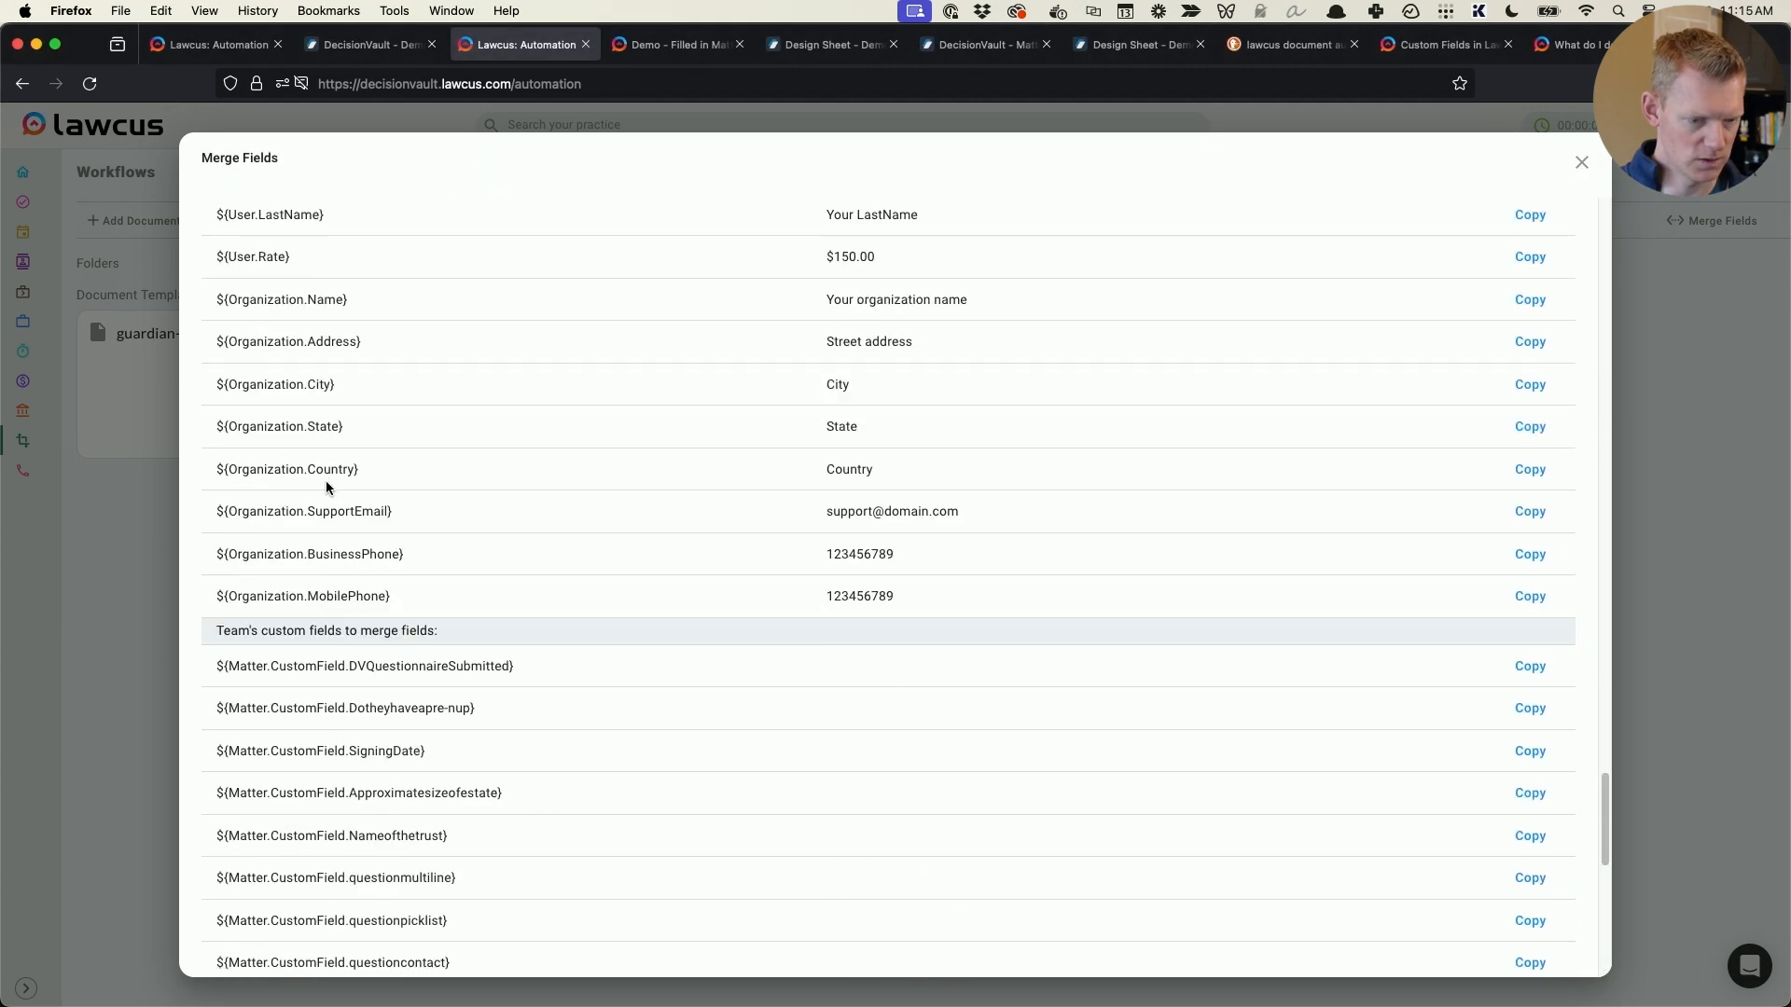
pyautogui.scroll(10, 326, 487)
pyautogui.scroll(10, 327, 487)
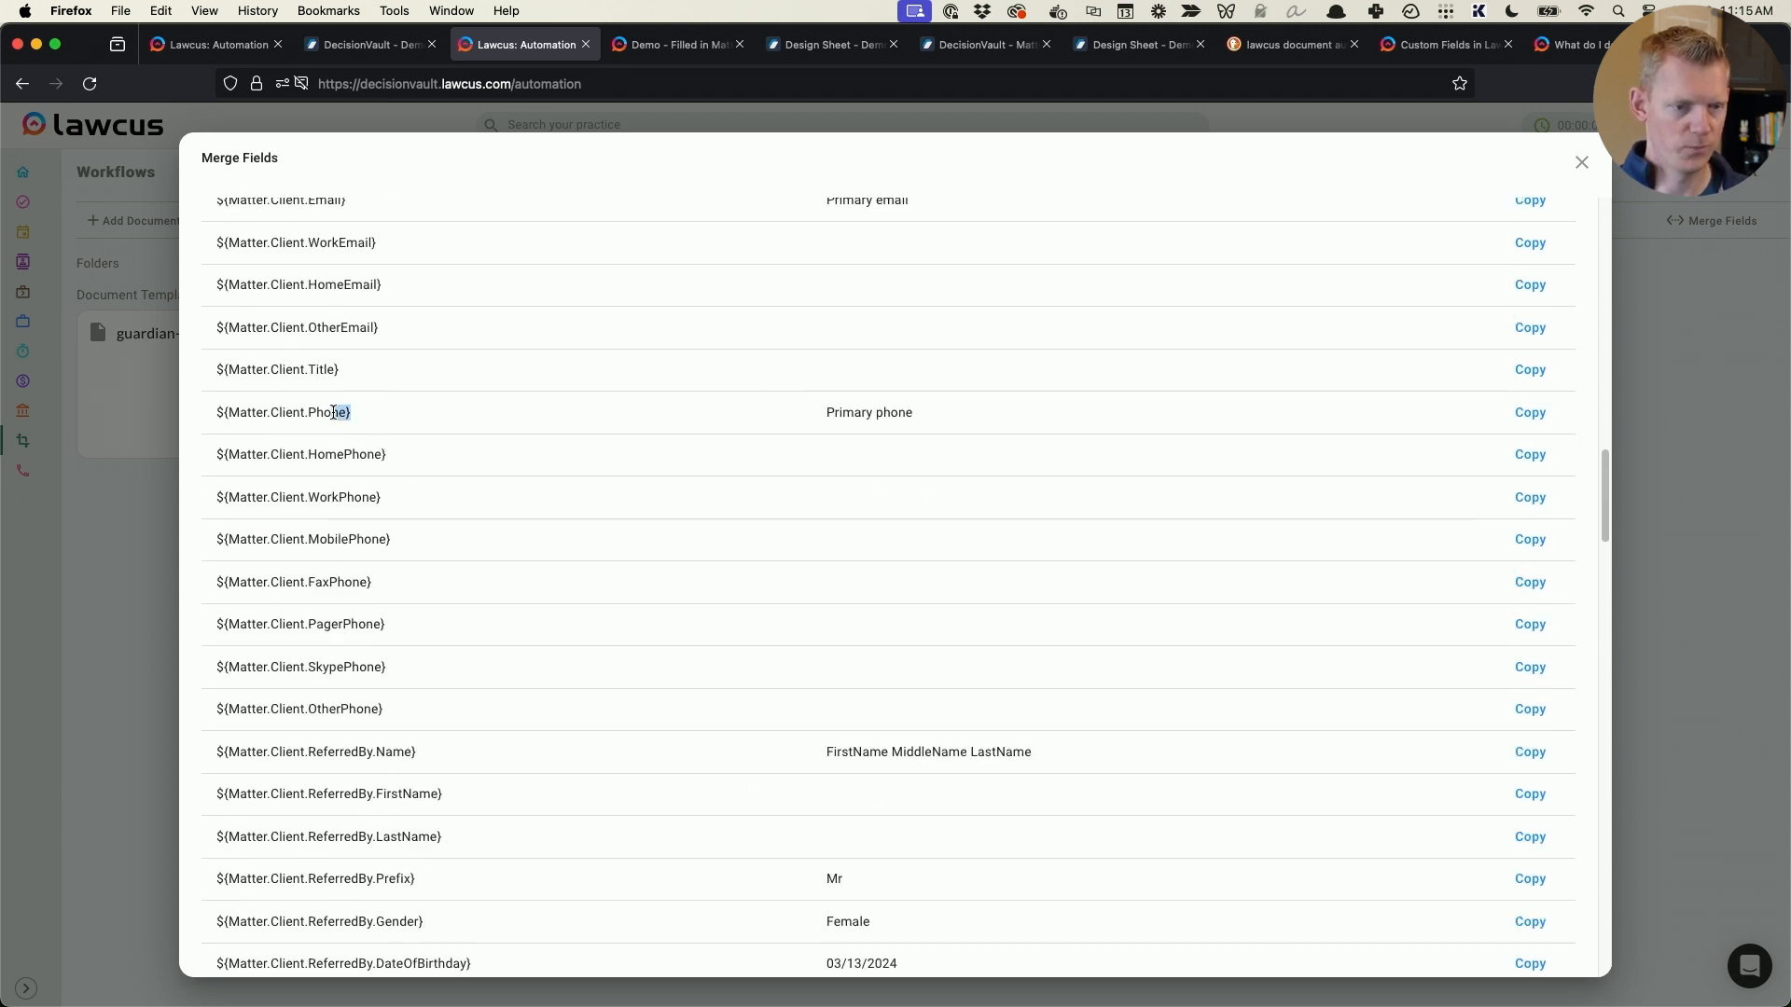
pyautogui.moveTo(310, 412); pyautogui.dragTo(340, 413)
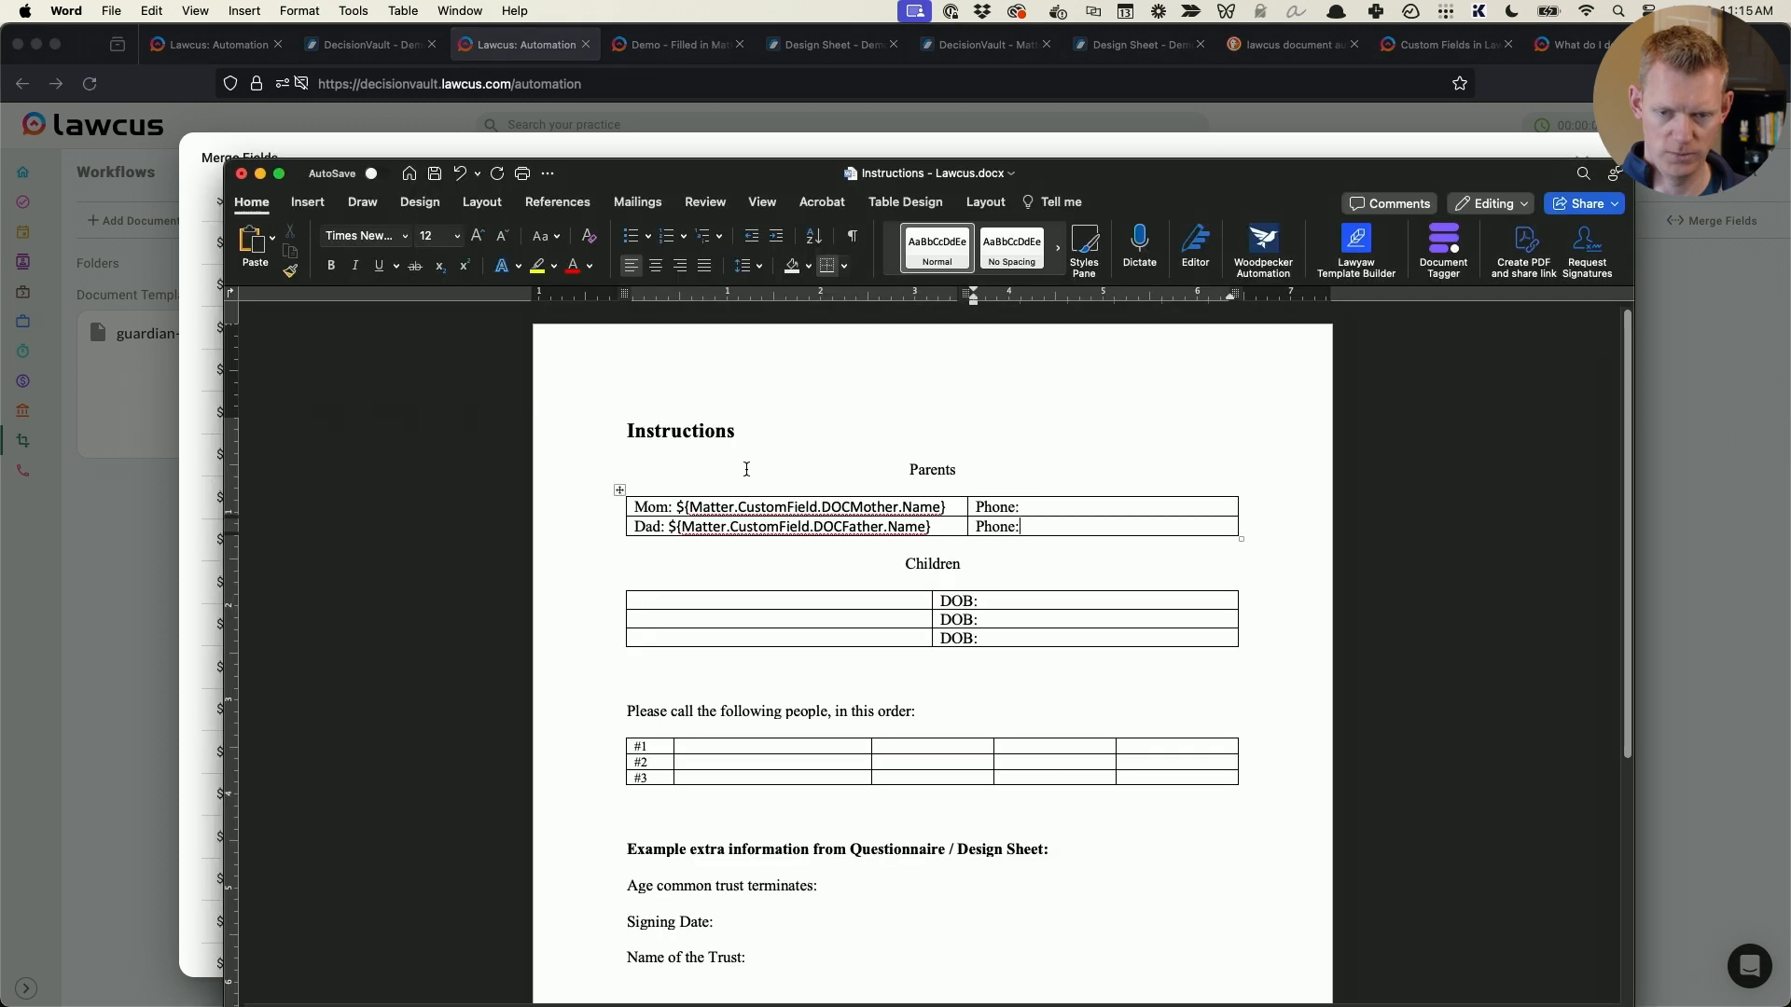
# - Return to Word and copy the ${Matter.CustomField.DOCMother.Name} field from the Mom cell into both parents' Phone cells
pyautogui.press('super+Tab')
pyautogui.moveTo(942, 508); pyautogui.dragTo(677, 505)
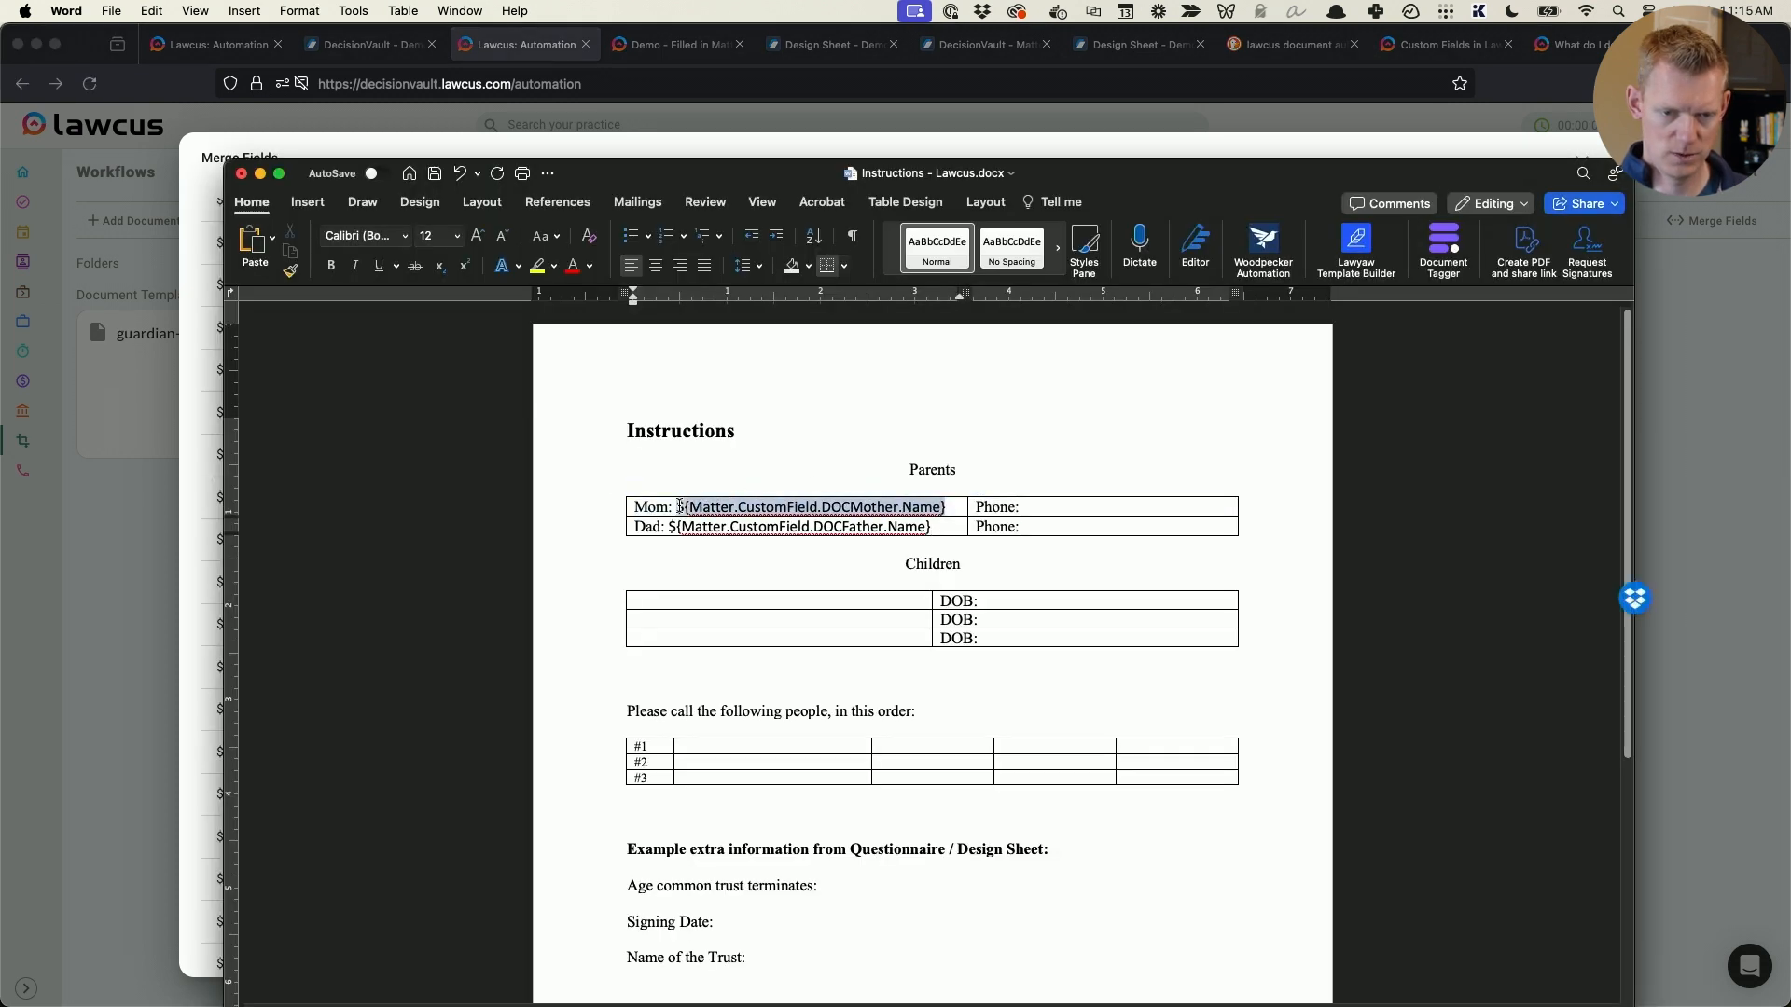
pyautogui.click(1063, 504)
pyautogui.press('super+v')
pyautogui.click(1063, 545)
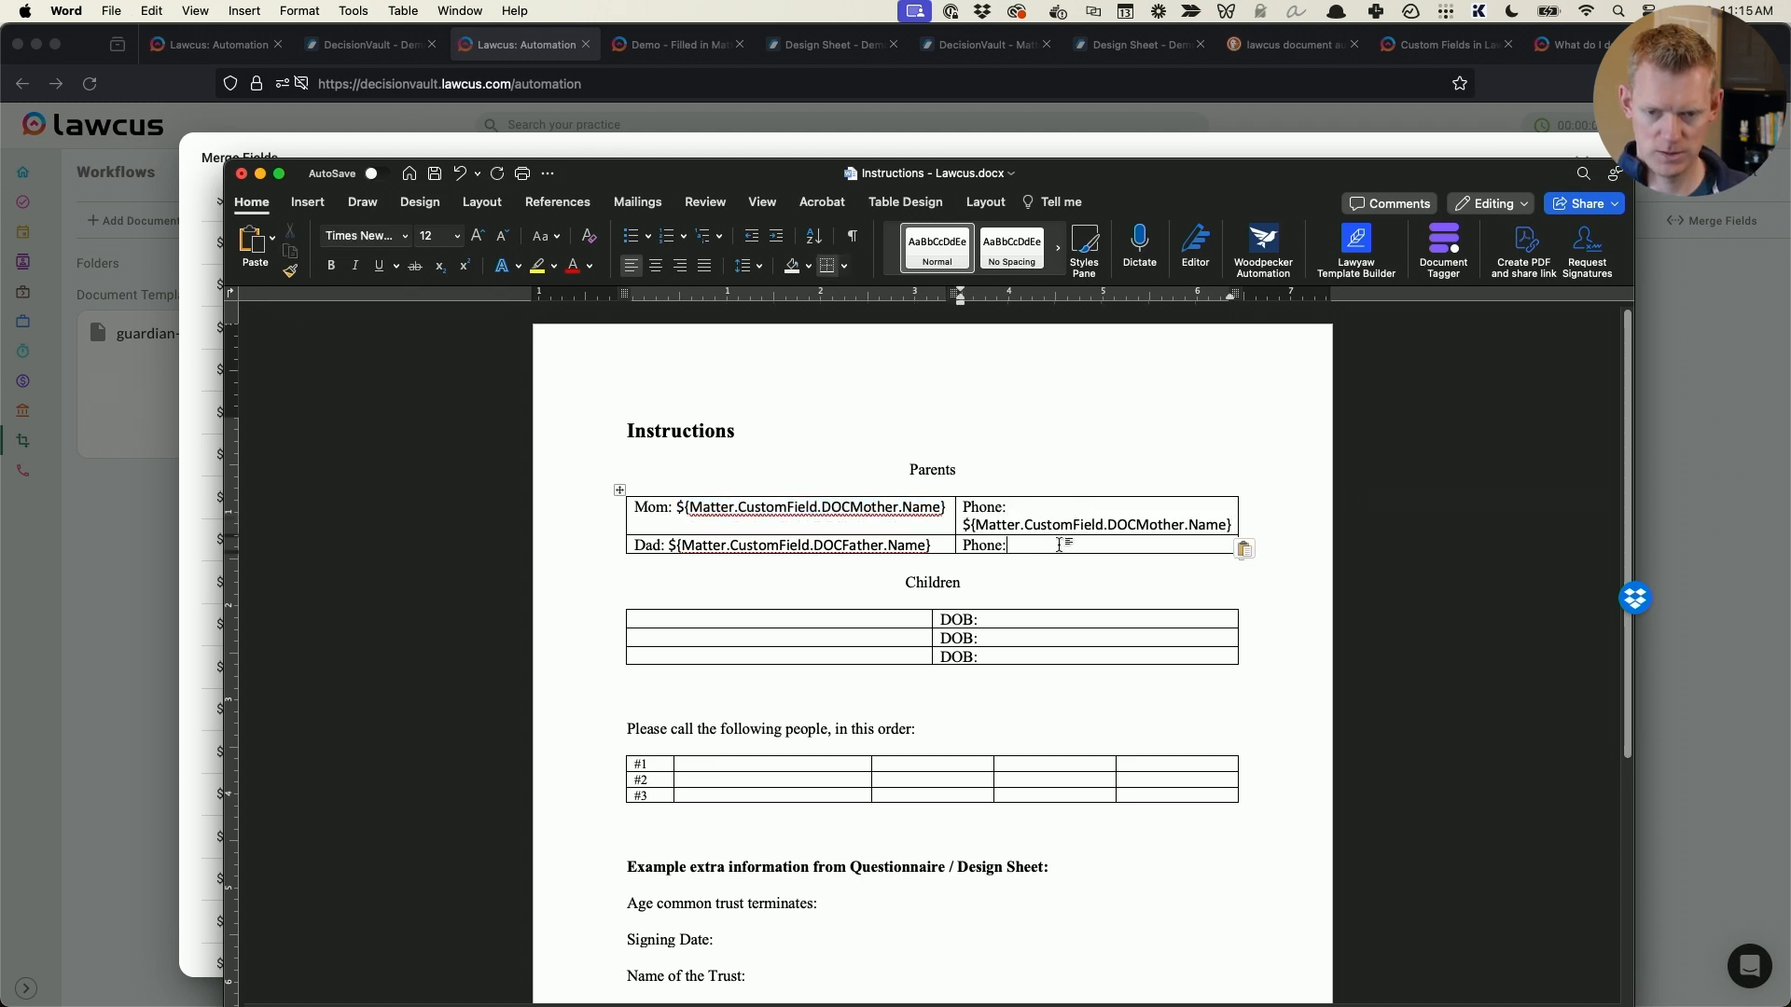
pyautogui.press('super+v')
# - Change the ending of the merge field in Mom's Phone cell from Name to Phone, giving ${Matter.CustomField.DOCMother.Phone}
pyautogui.moveTo(1232, 525); pyautogui.dragTo(1192, 525)
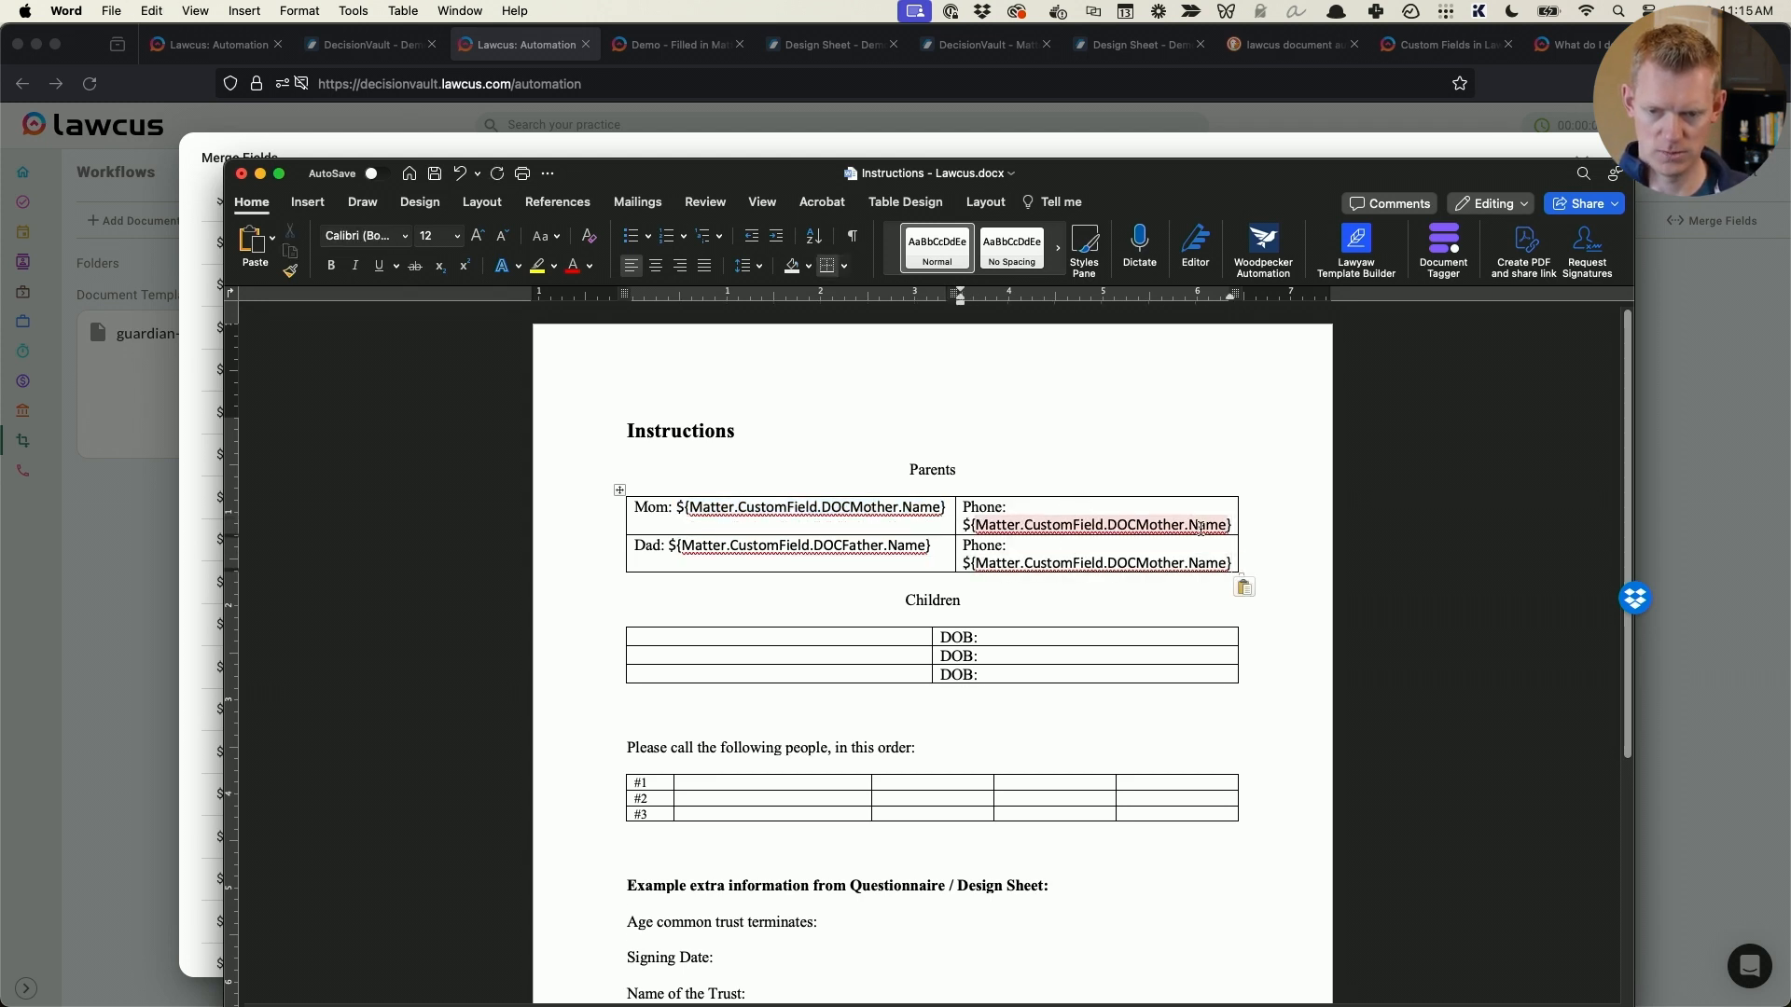
pyautogui.write('Phone}')
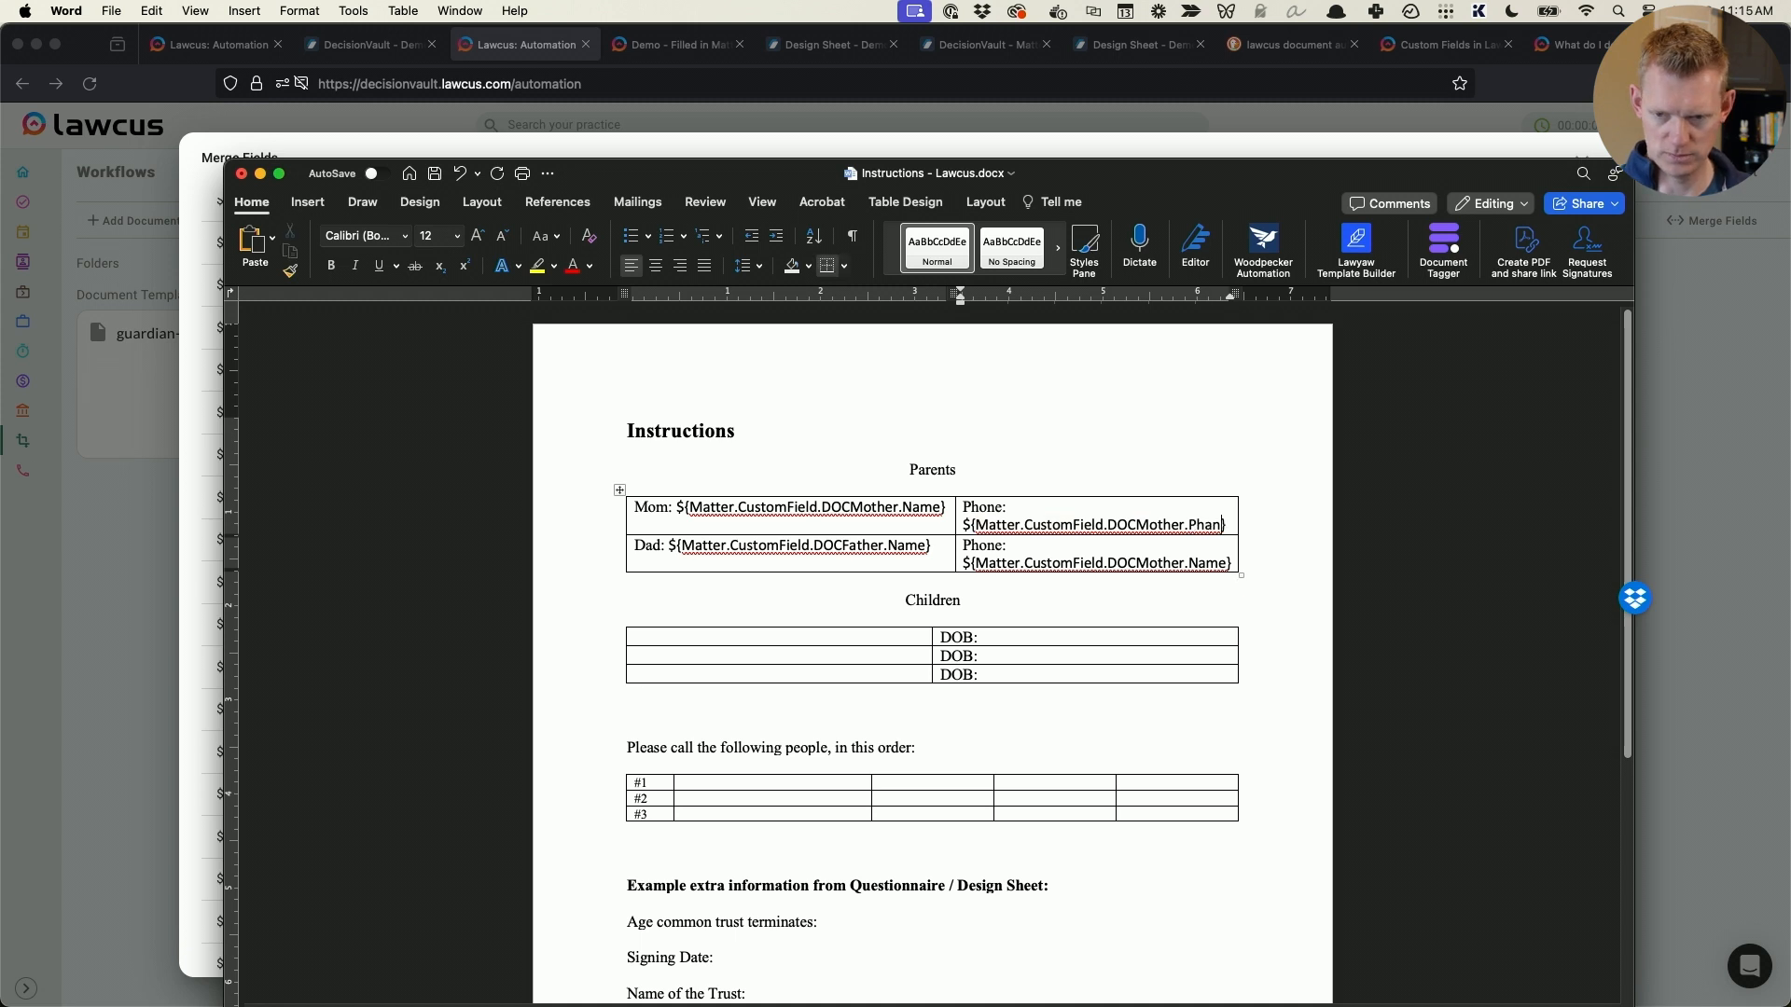
pyautogui.press('Down')
pyautogui.press('Down')
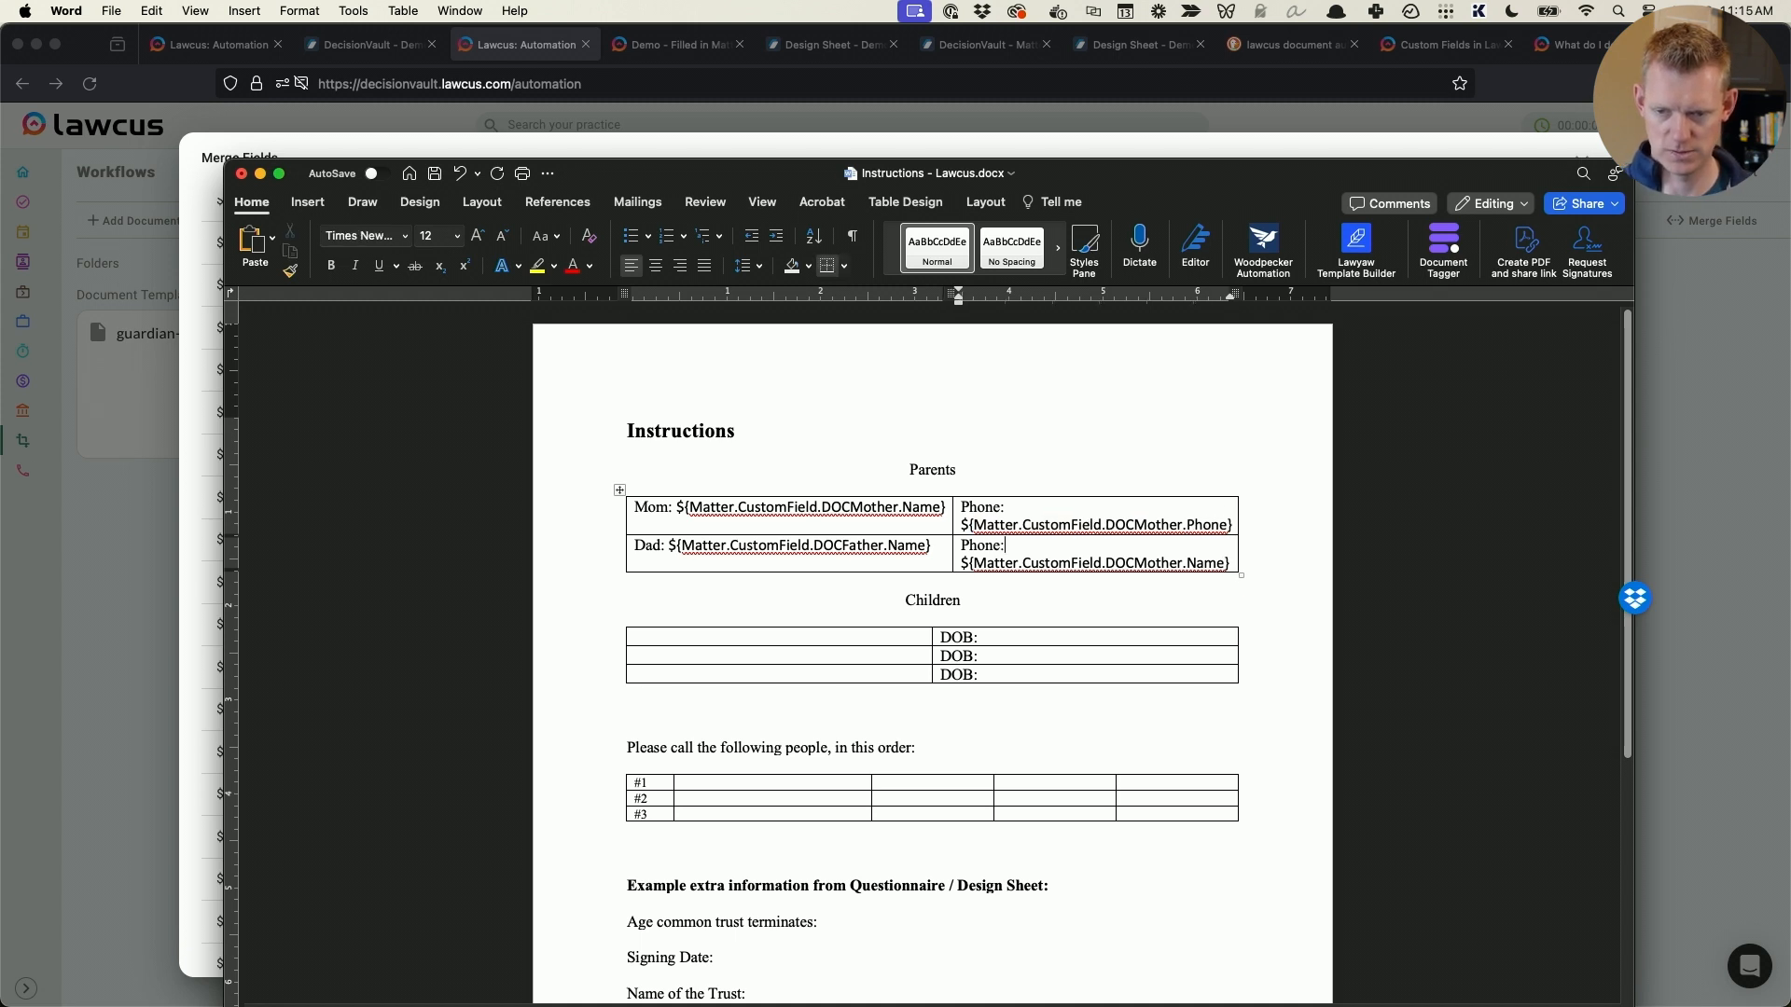
# - Change the merge field in Dad's Phone cell to ${Matter.CustomField.DOCFather.Phone}, reusing DOCFather from his name field
pyautogui.click(1221, 564)
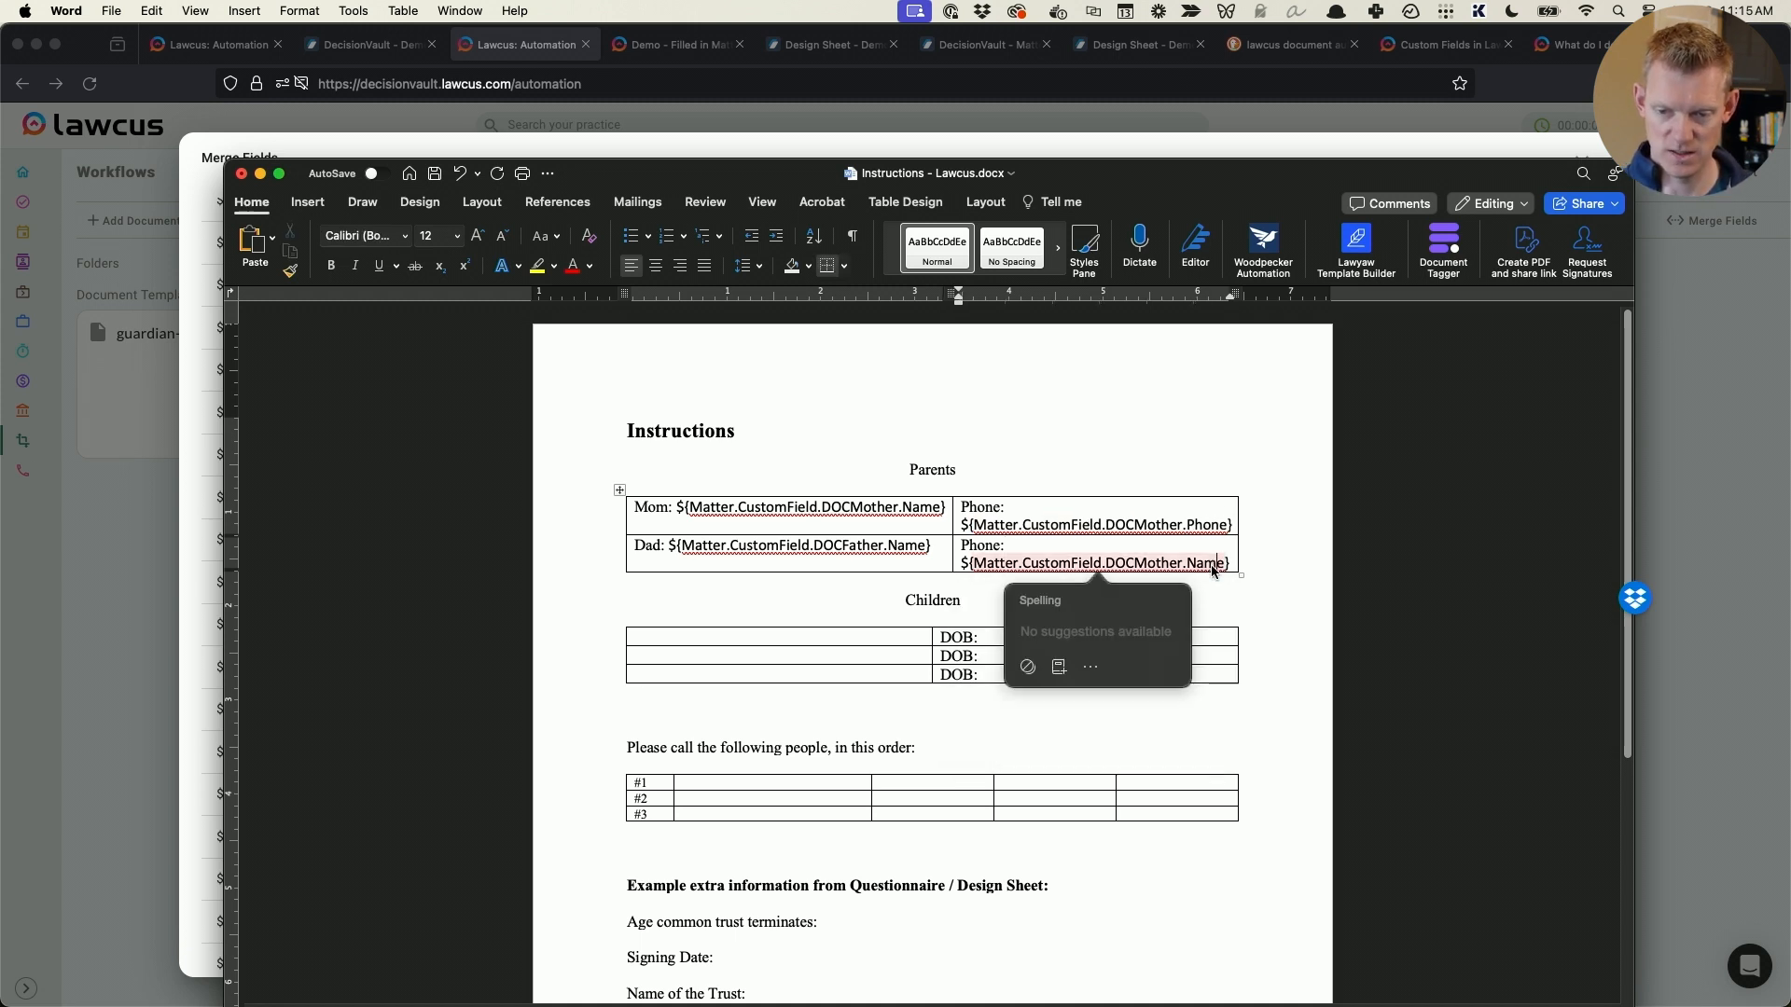
pyautogui.press('BackSpace')
pyautogui.press('BackSpace')
pyautogui.press('BackSpace')
pyautogui.press('BackSpace')
pyautogui.write('Phone')
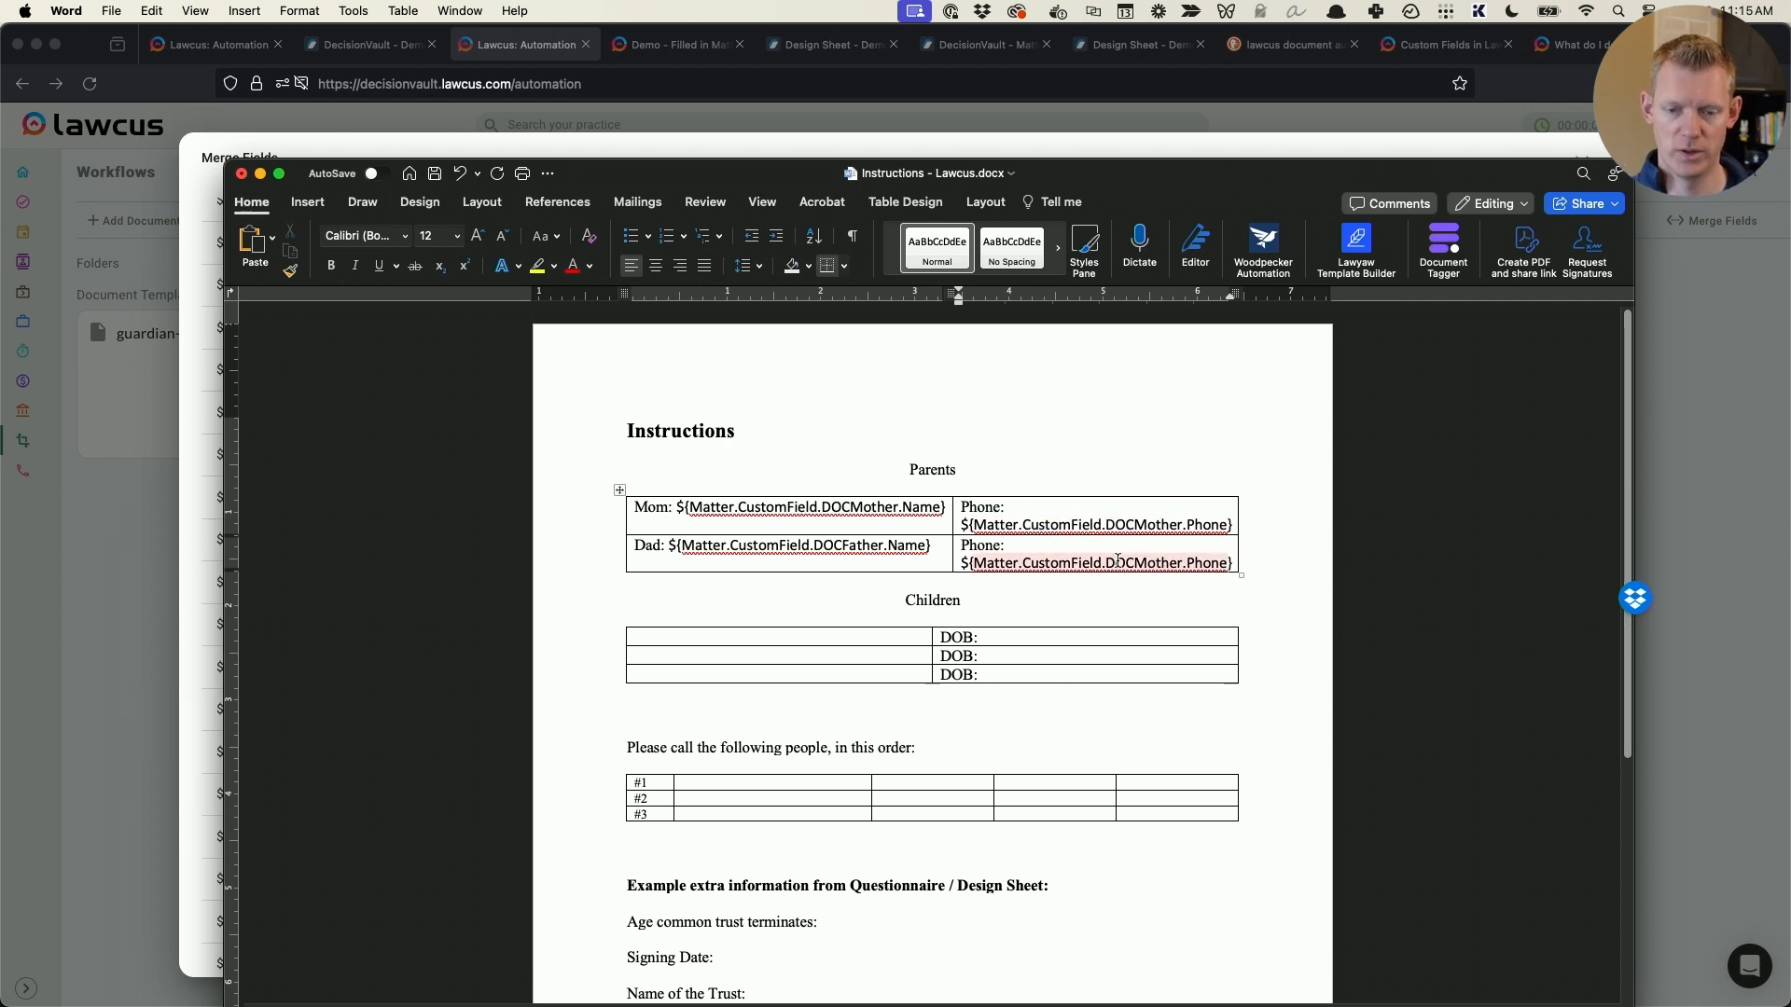
pyautogui.doubleClick(859, 547)
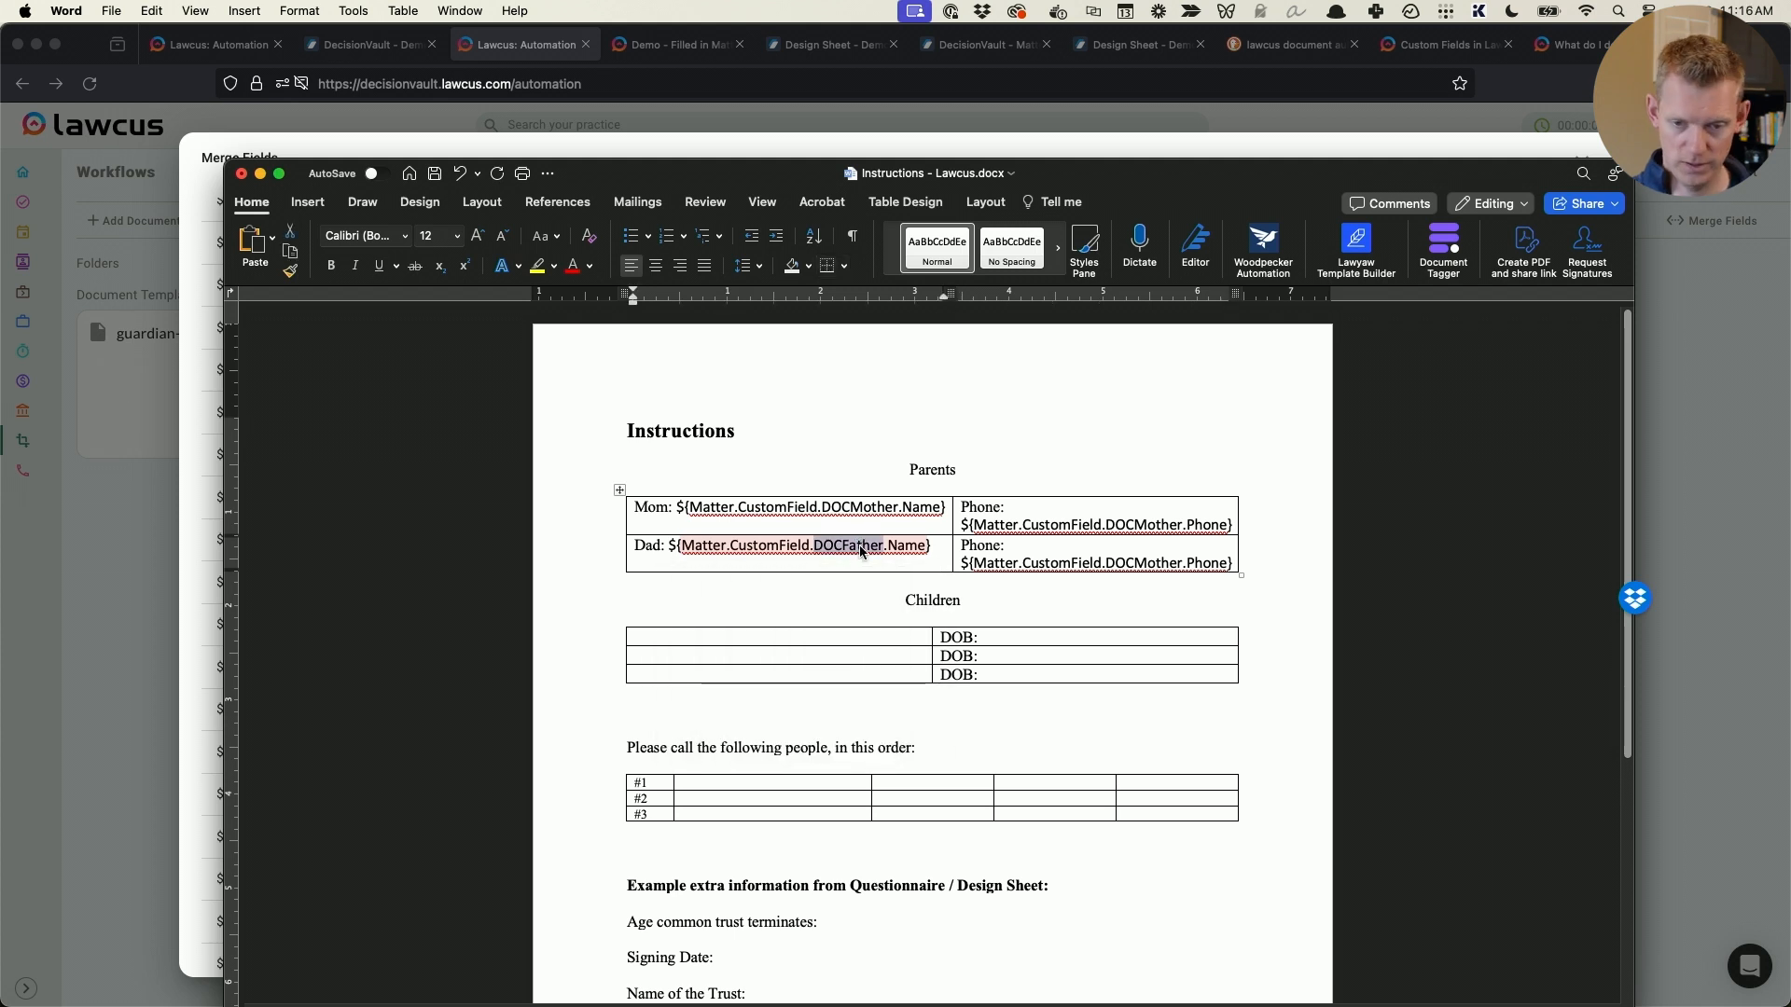
pyautogui.doubleClick(1160, 563)
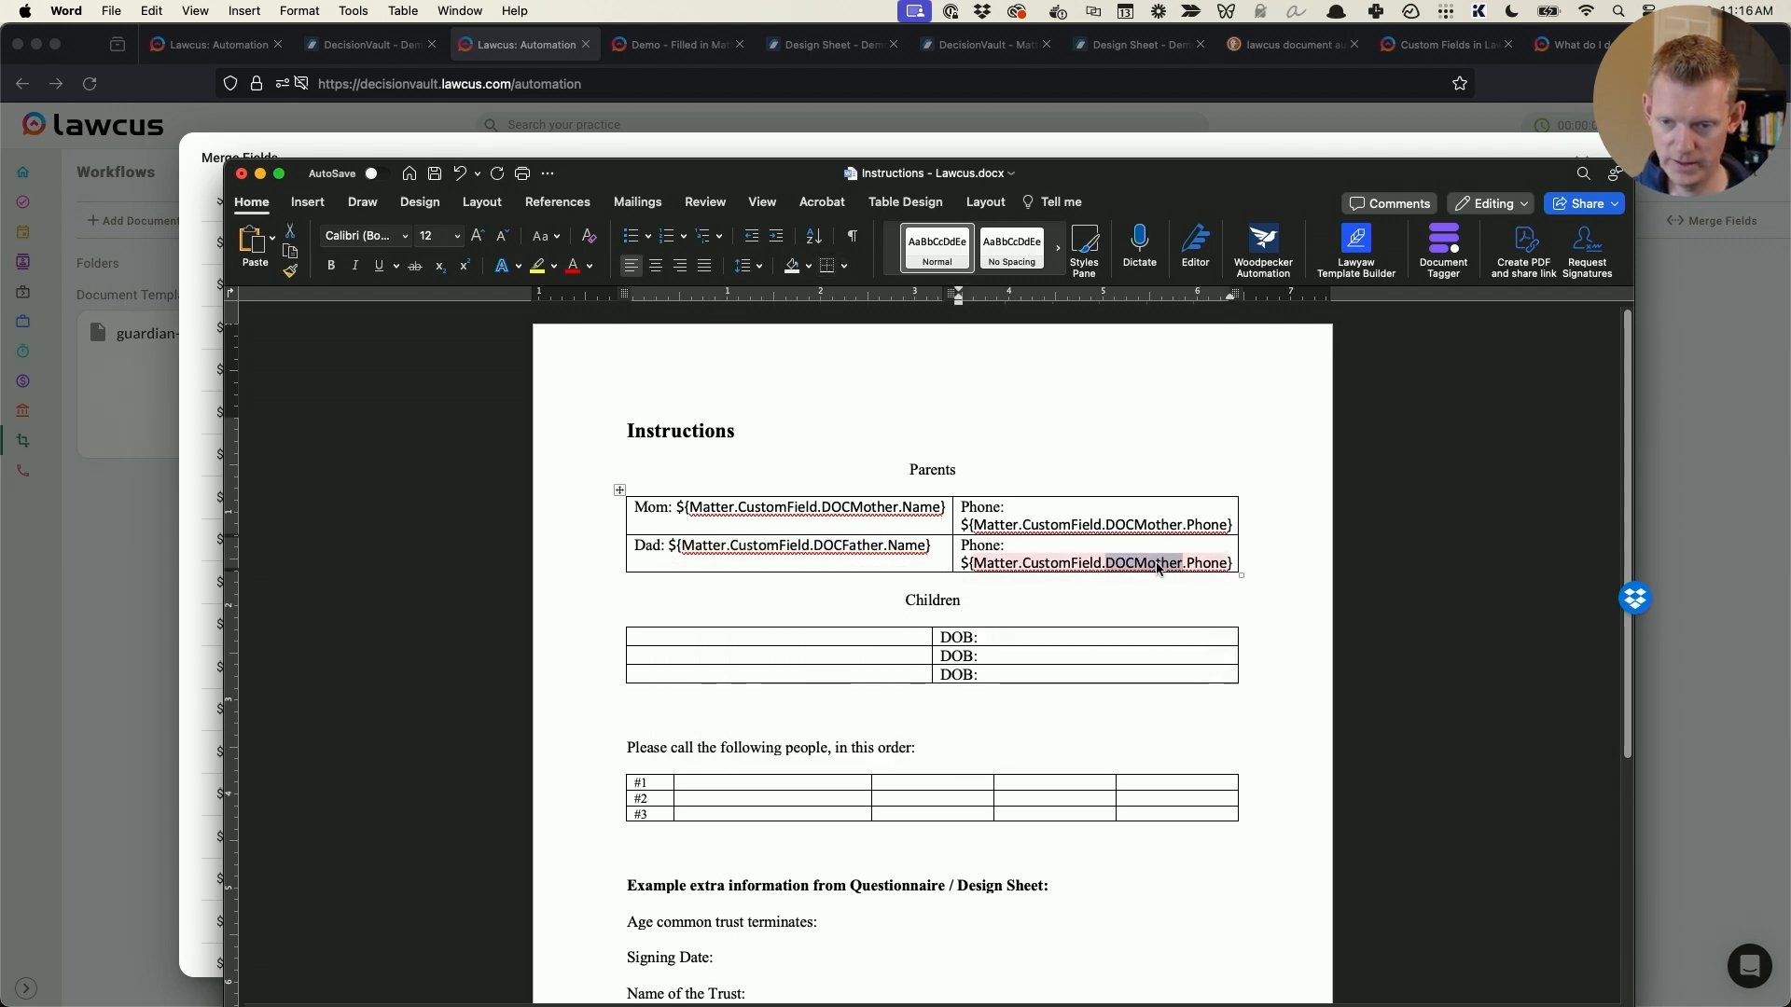
pyautogui.press('super+v')
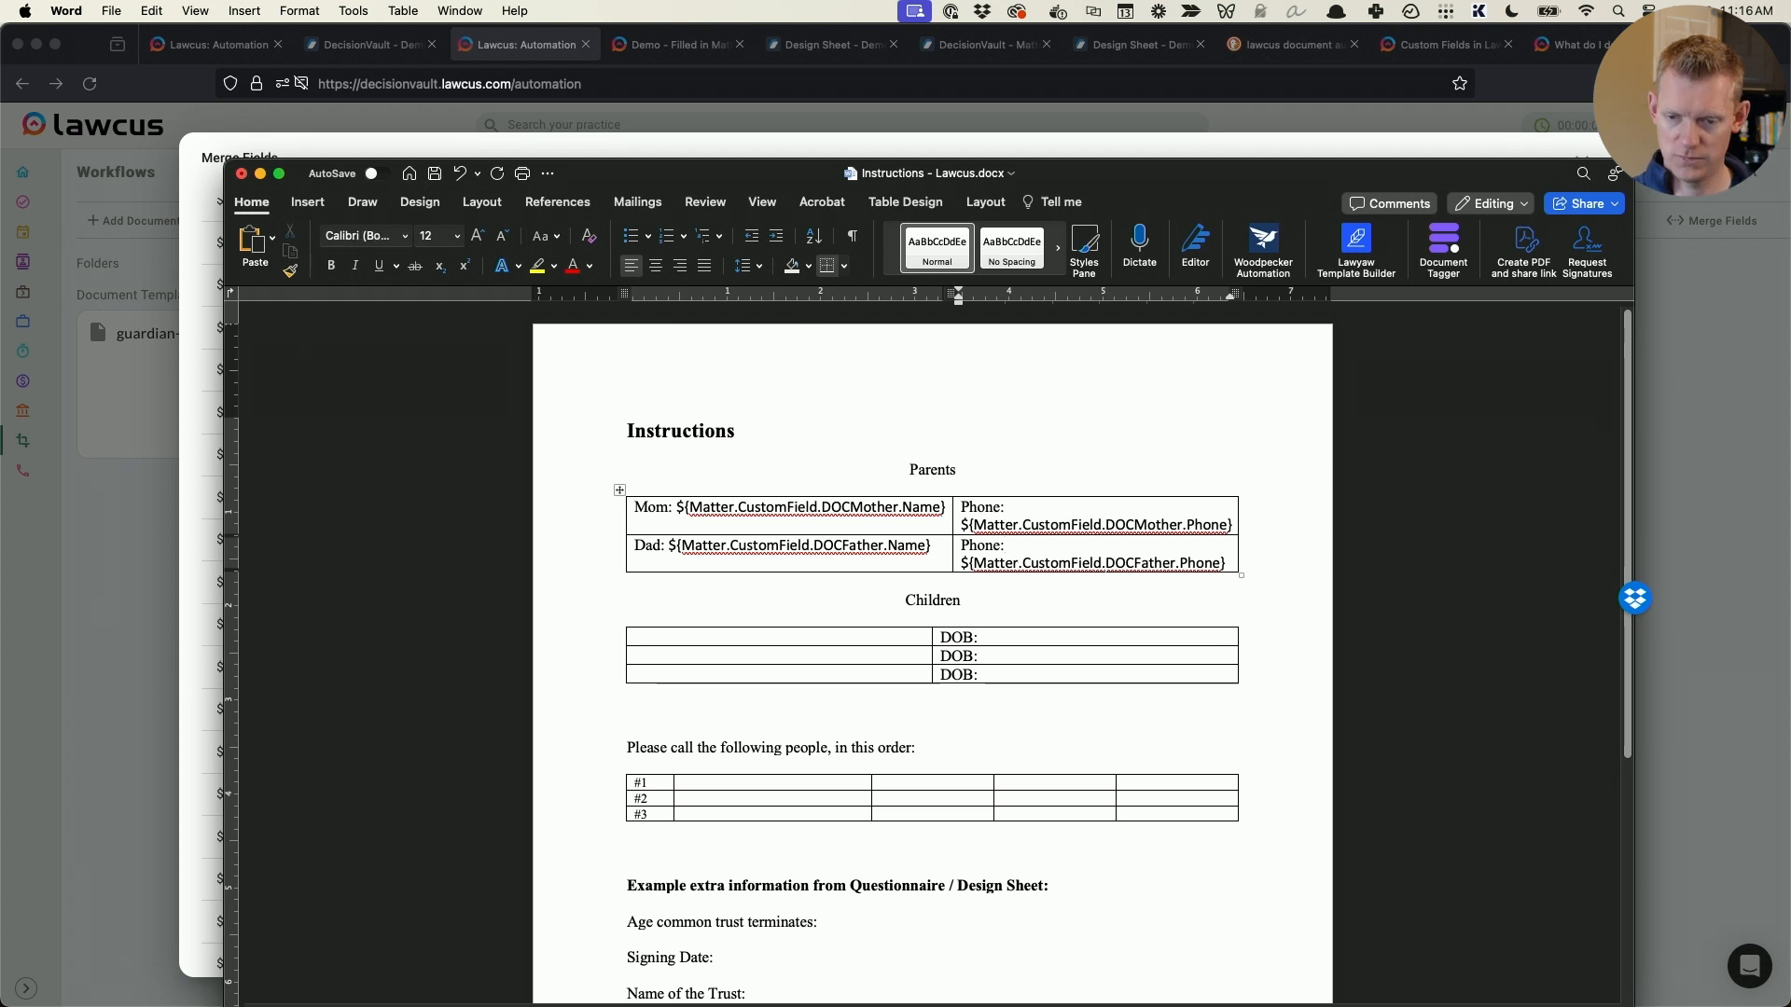
# - Switch to the Lawcus merge fields list and examine the DateOfBirthday fields and their text, day, month and year variants
pyautogui.scroll(-2, 1209, 613)
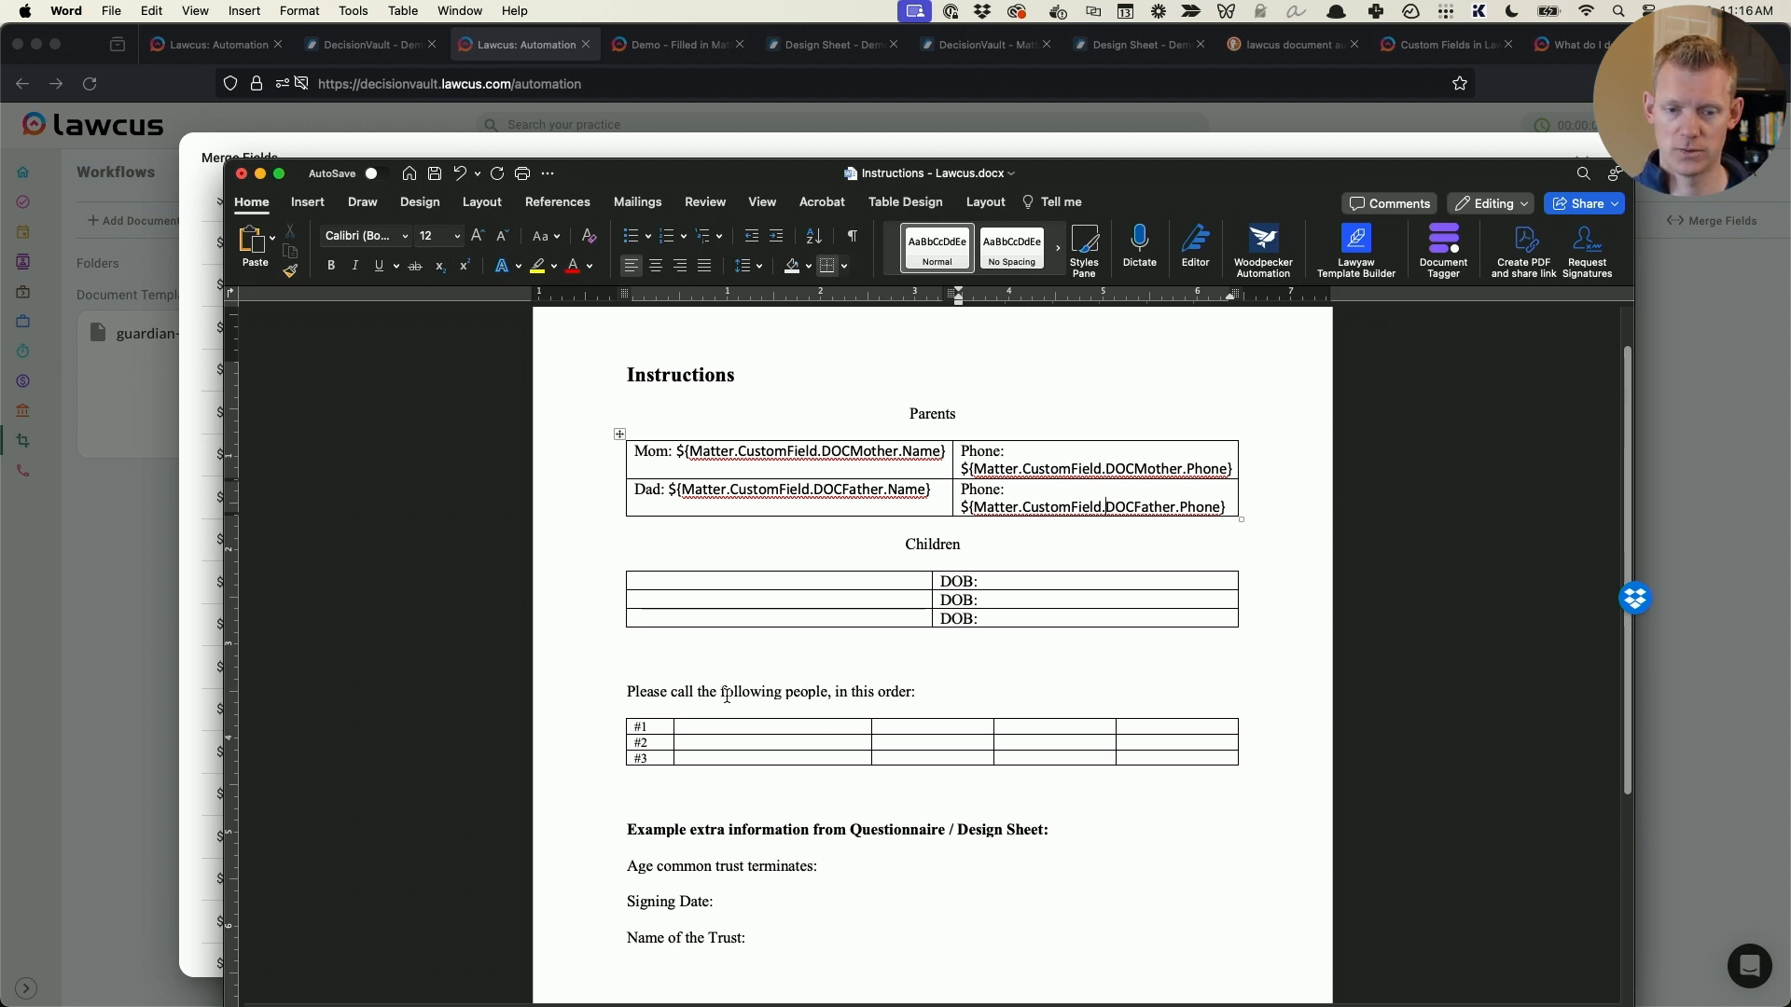
pyautogui.press('super+Tab')
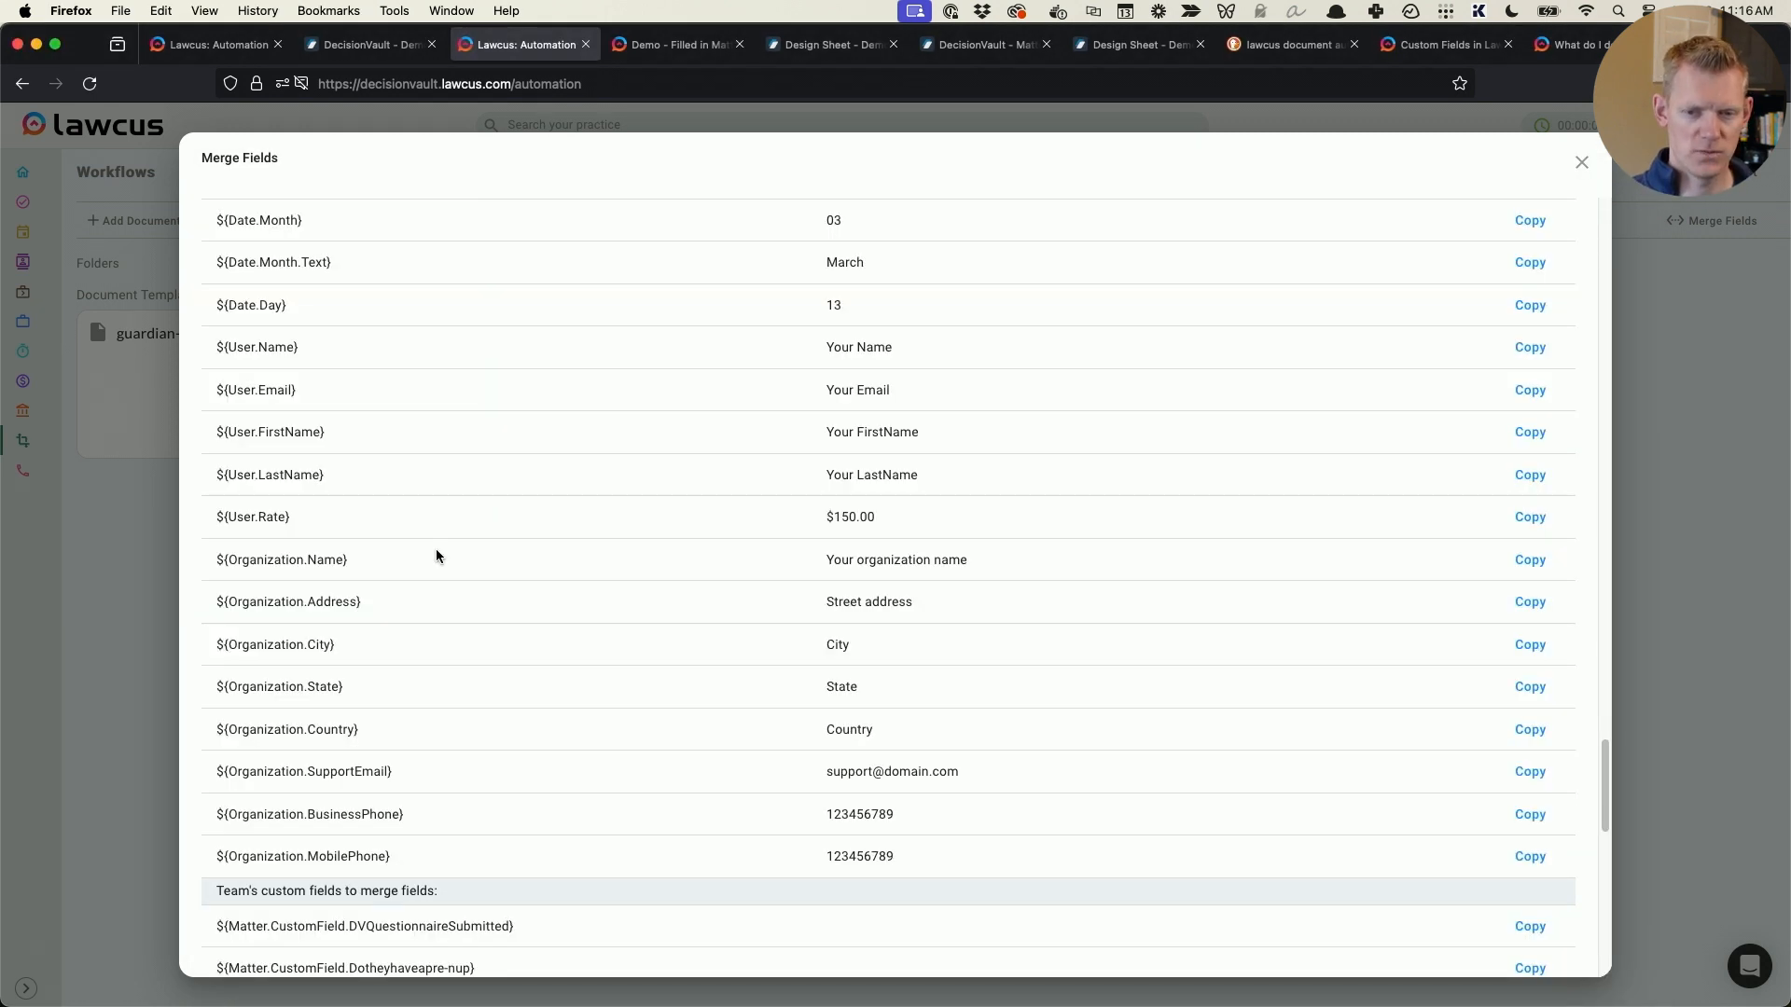
pyautogui.scroll(5, 437, 557)
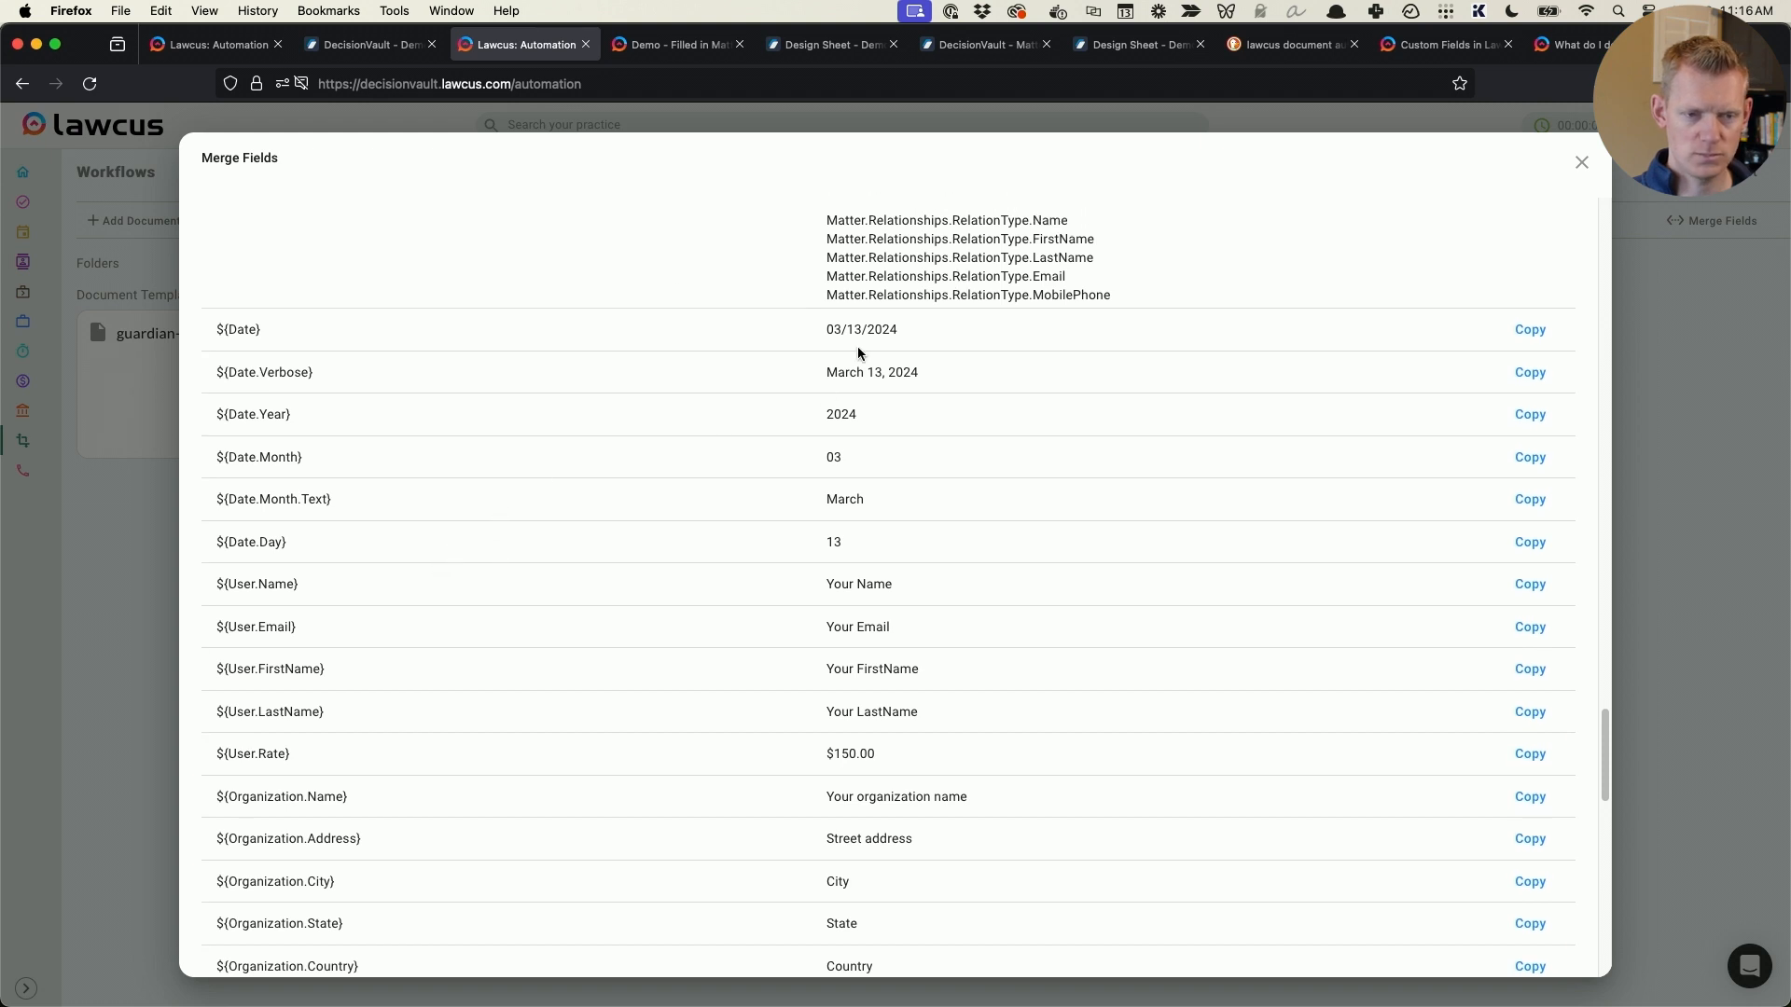
pyautogui.scroll(7, 273, 345)
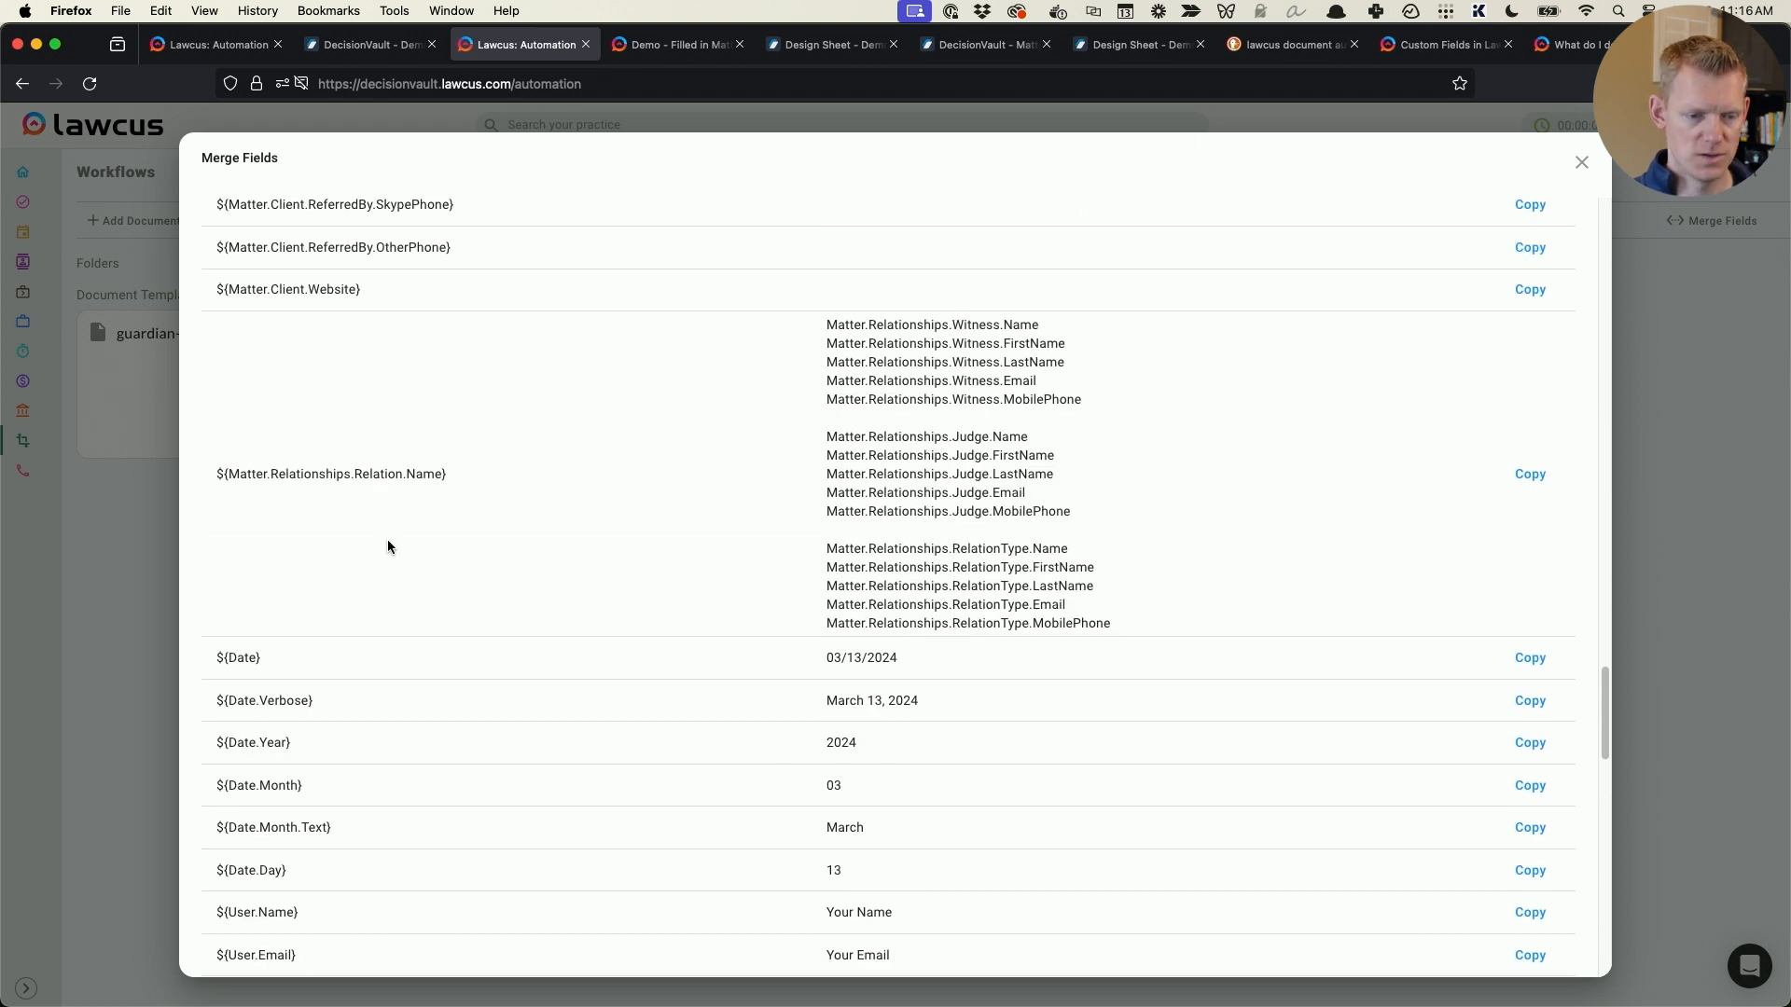
pyautogui.scroll(20, 388, 547)
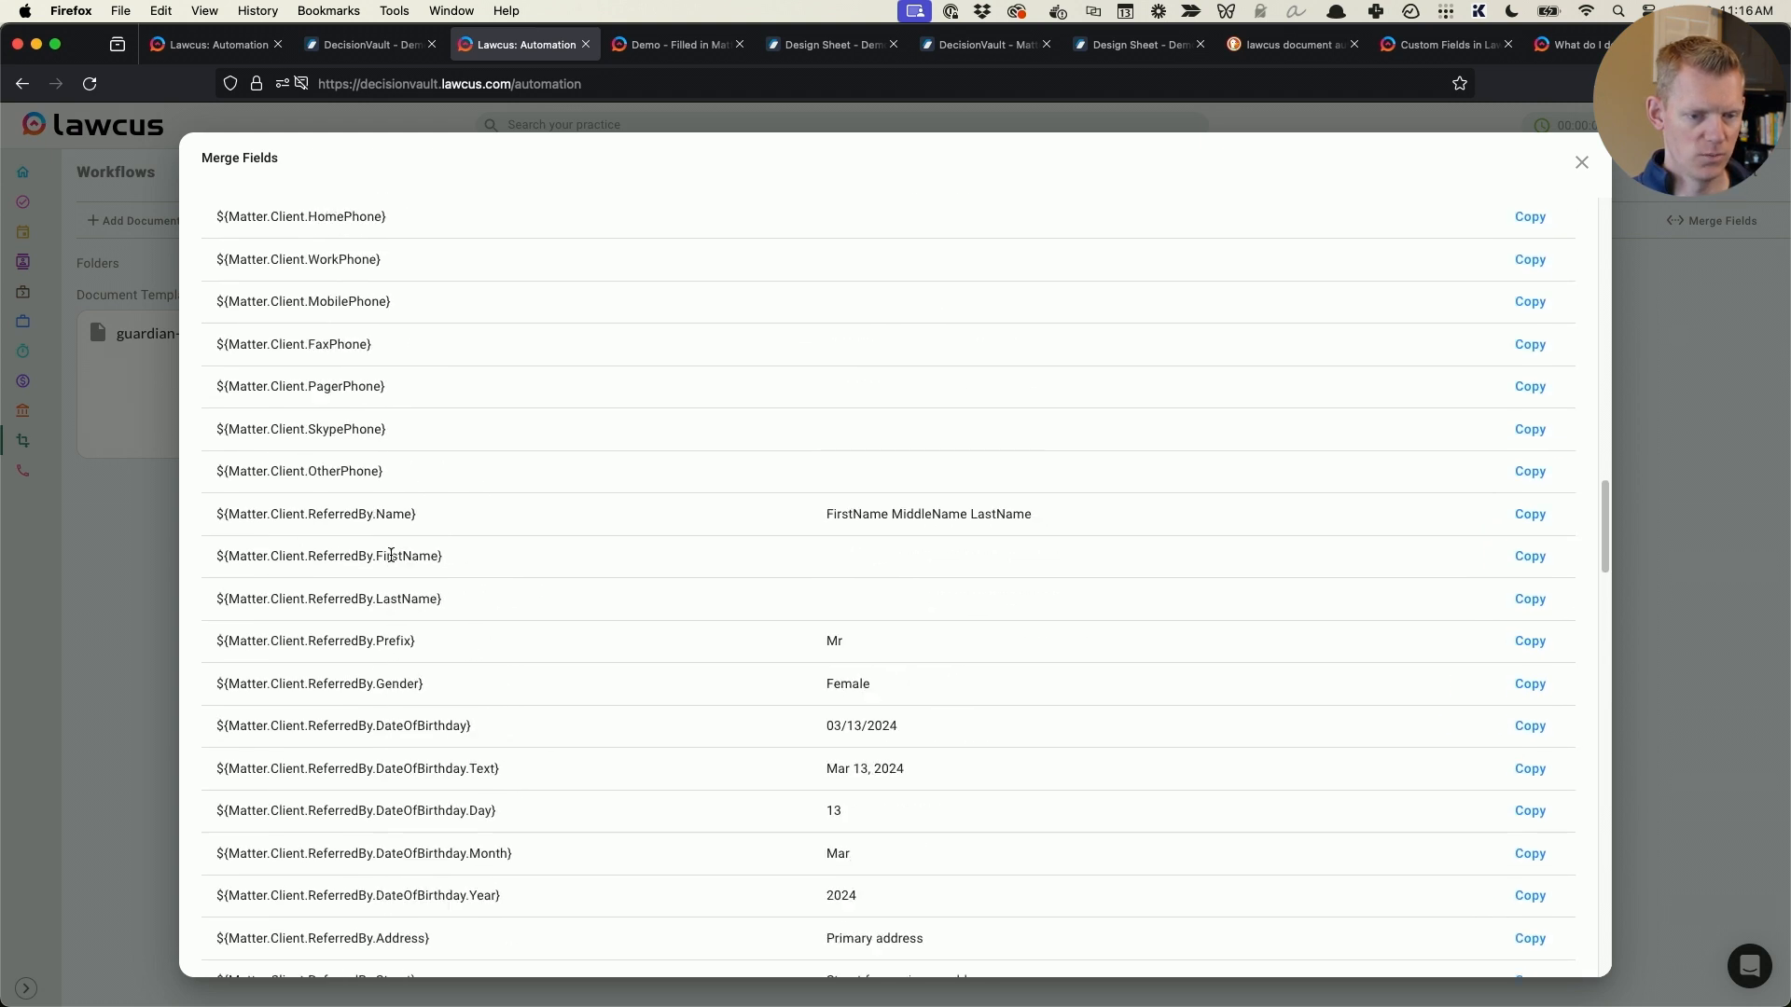
pyautogui.scroll(-1, 391, 556)
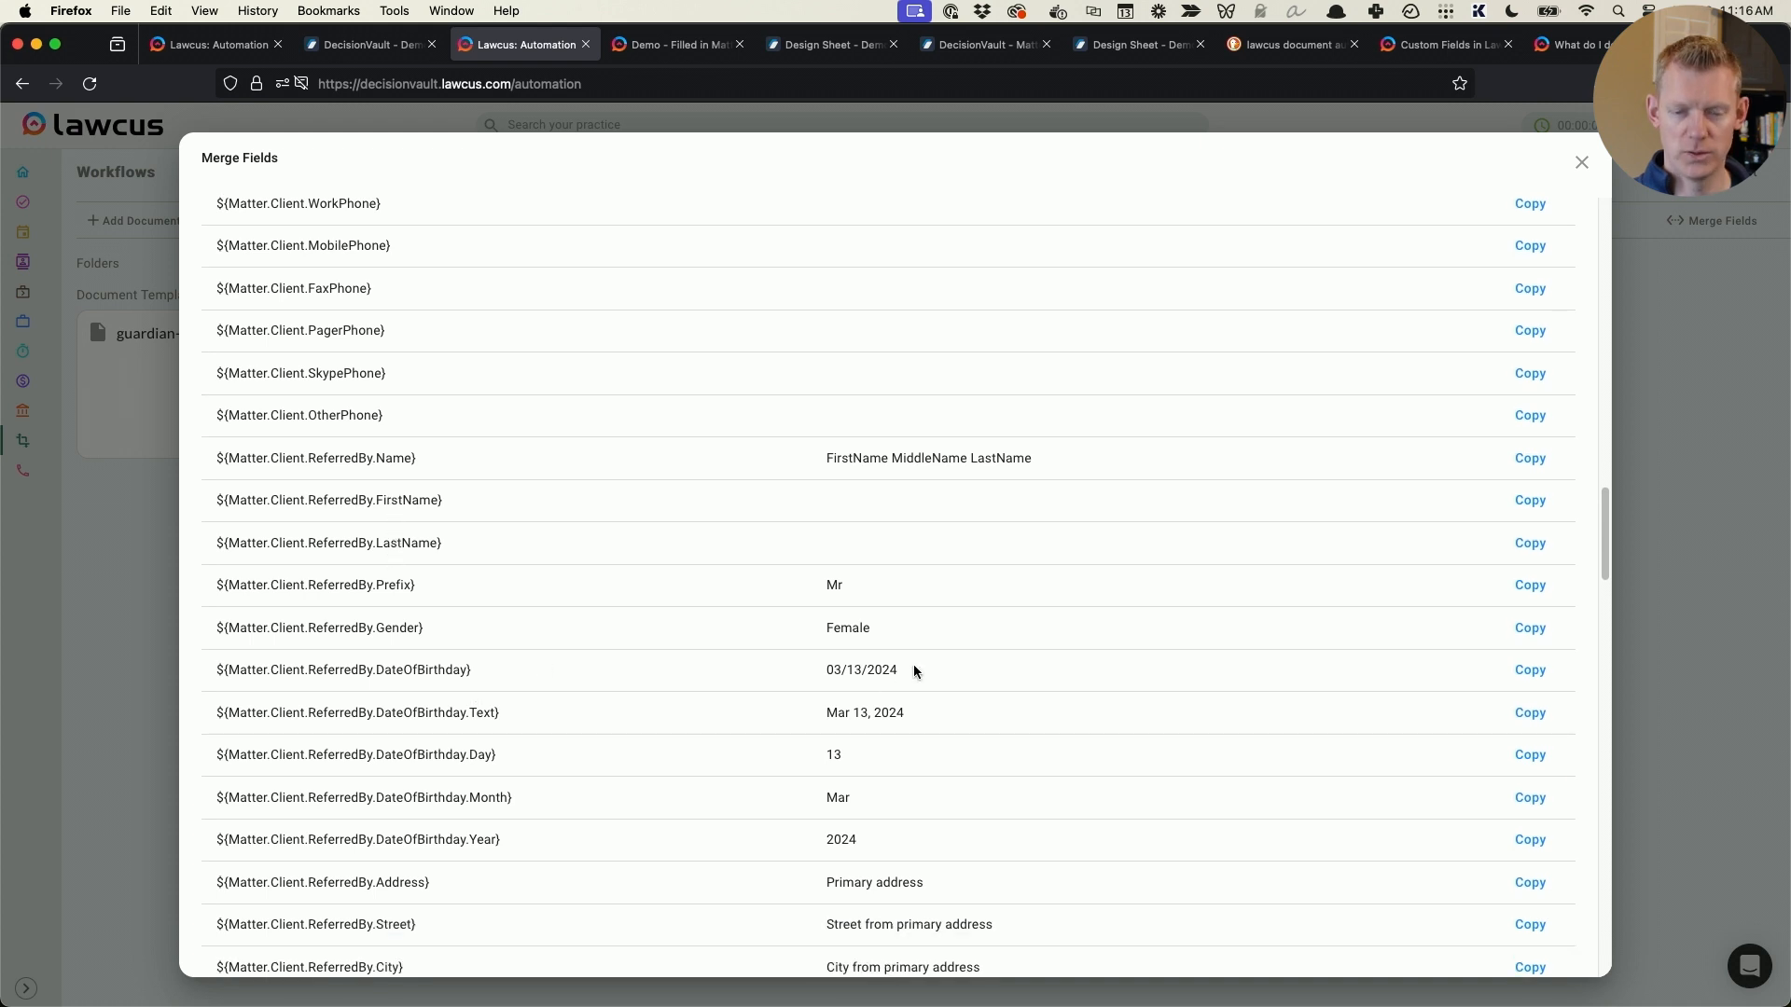
pyautogui.moveTo(912, 671); pyautogui.dragTo(812, 668)
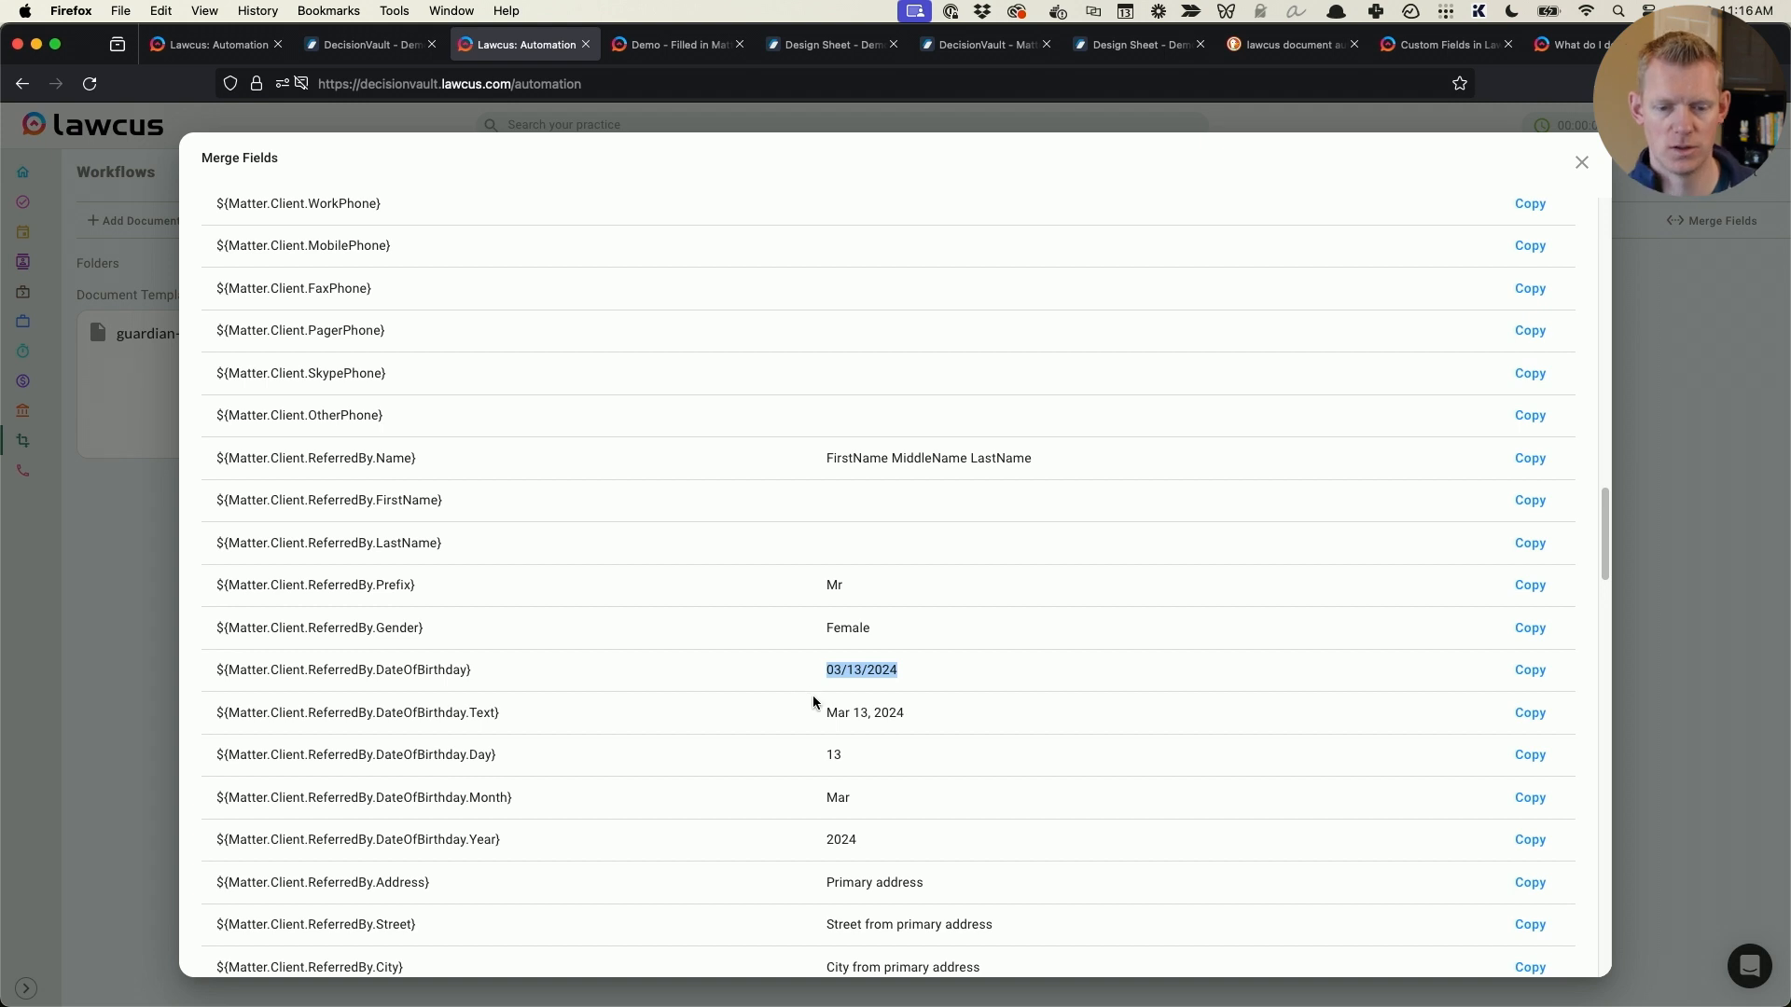
pyautogui.moveTo(956, 710); pyautogui.dragTo(534, 802)
pyautogui.click(485, 716)
pyautogui.click(457, 850)
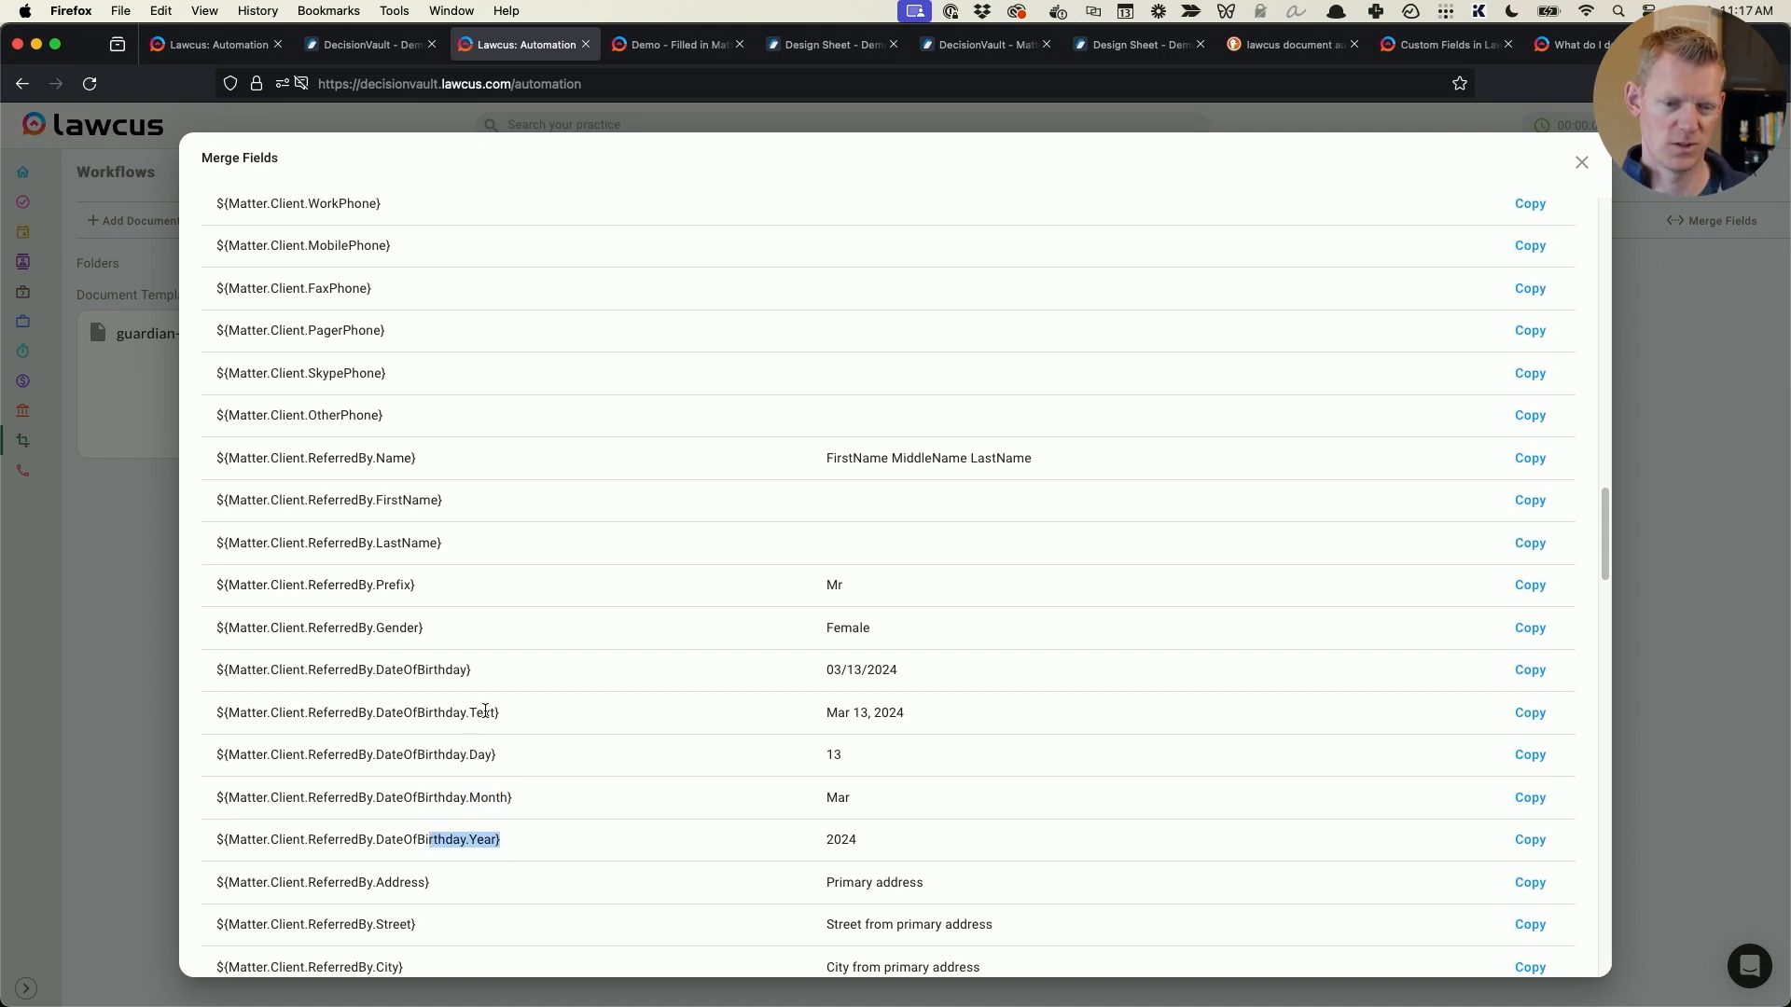
# - Switch to Word and review the name and date-of-birth merge fields in the Children table and the call list
pyautogui.press('super+Tab')
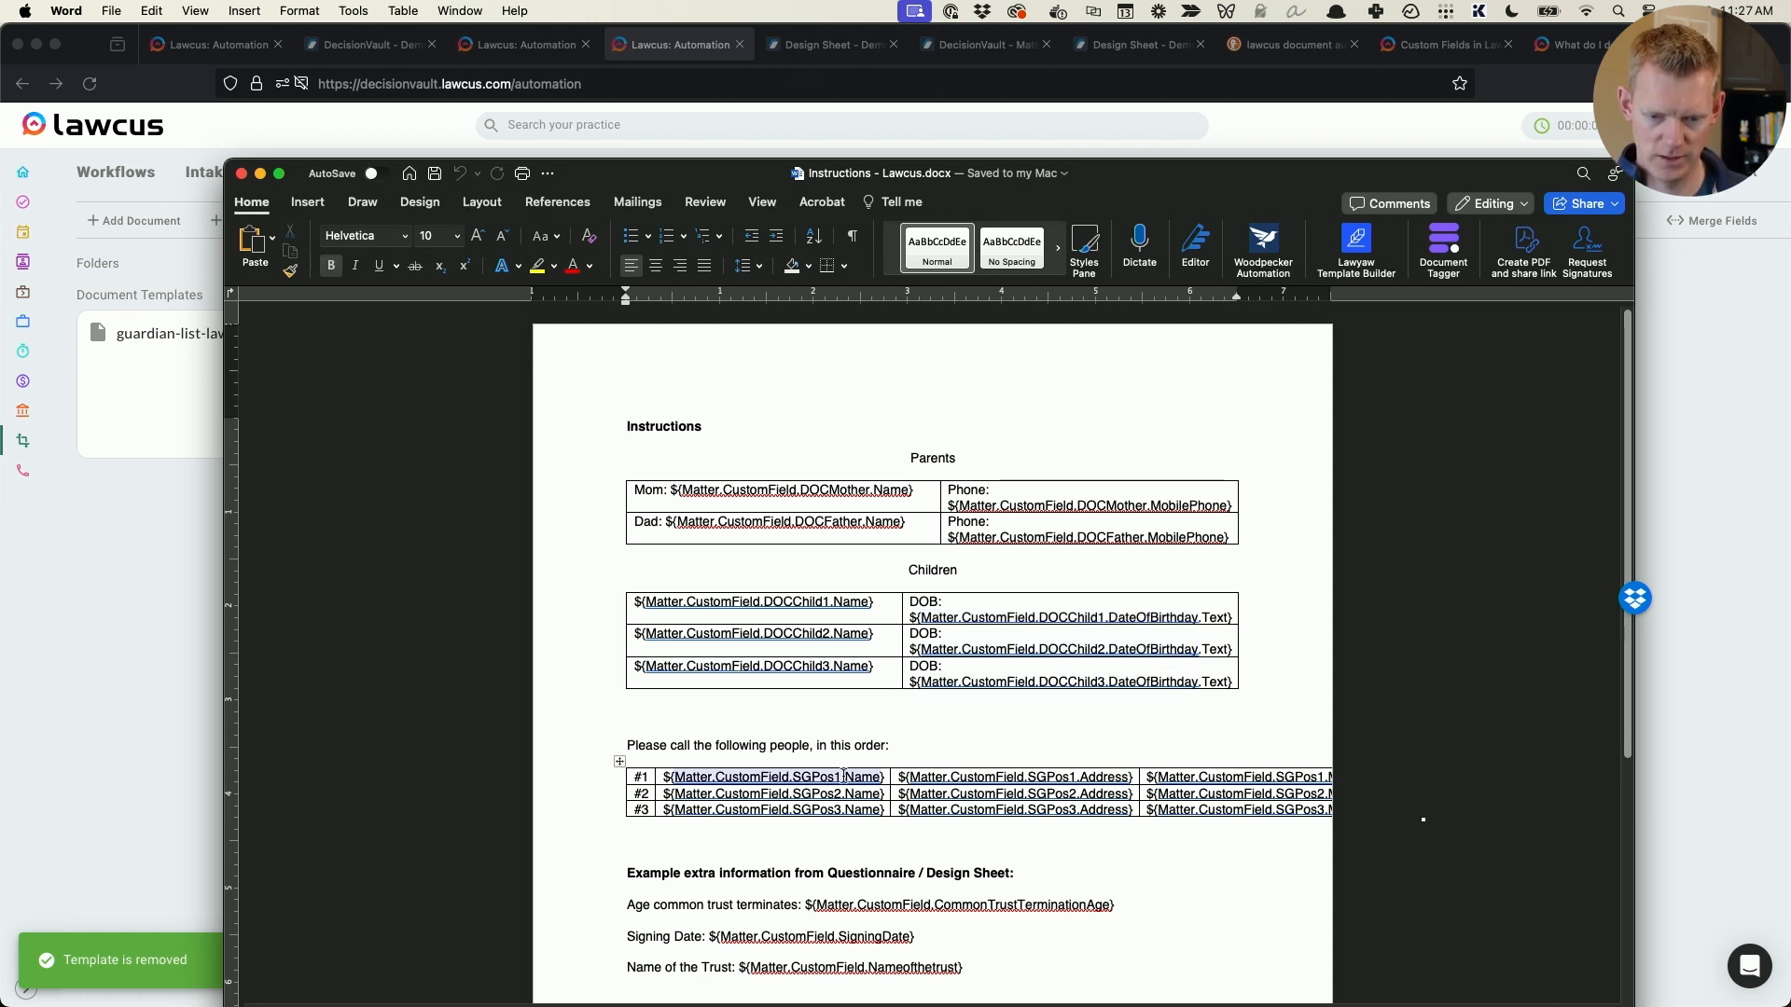
pyautogui.click(1198, 619)
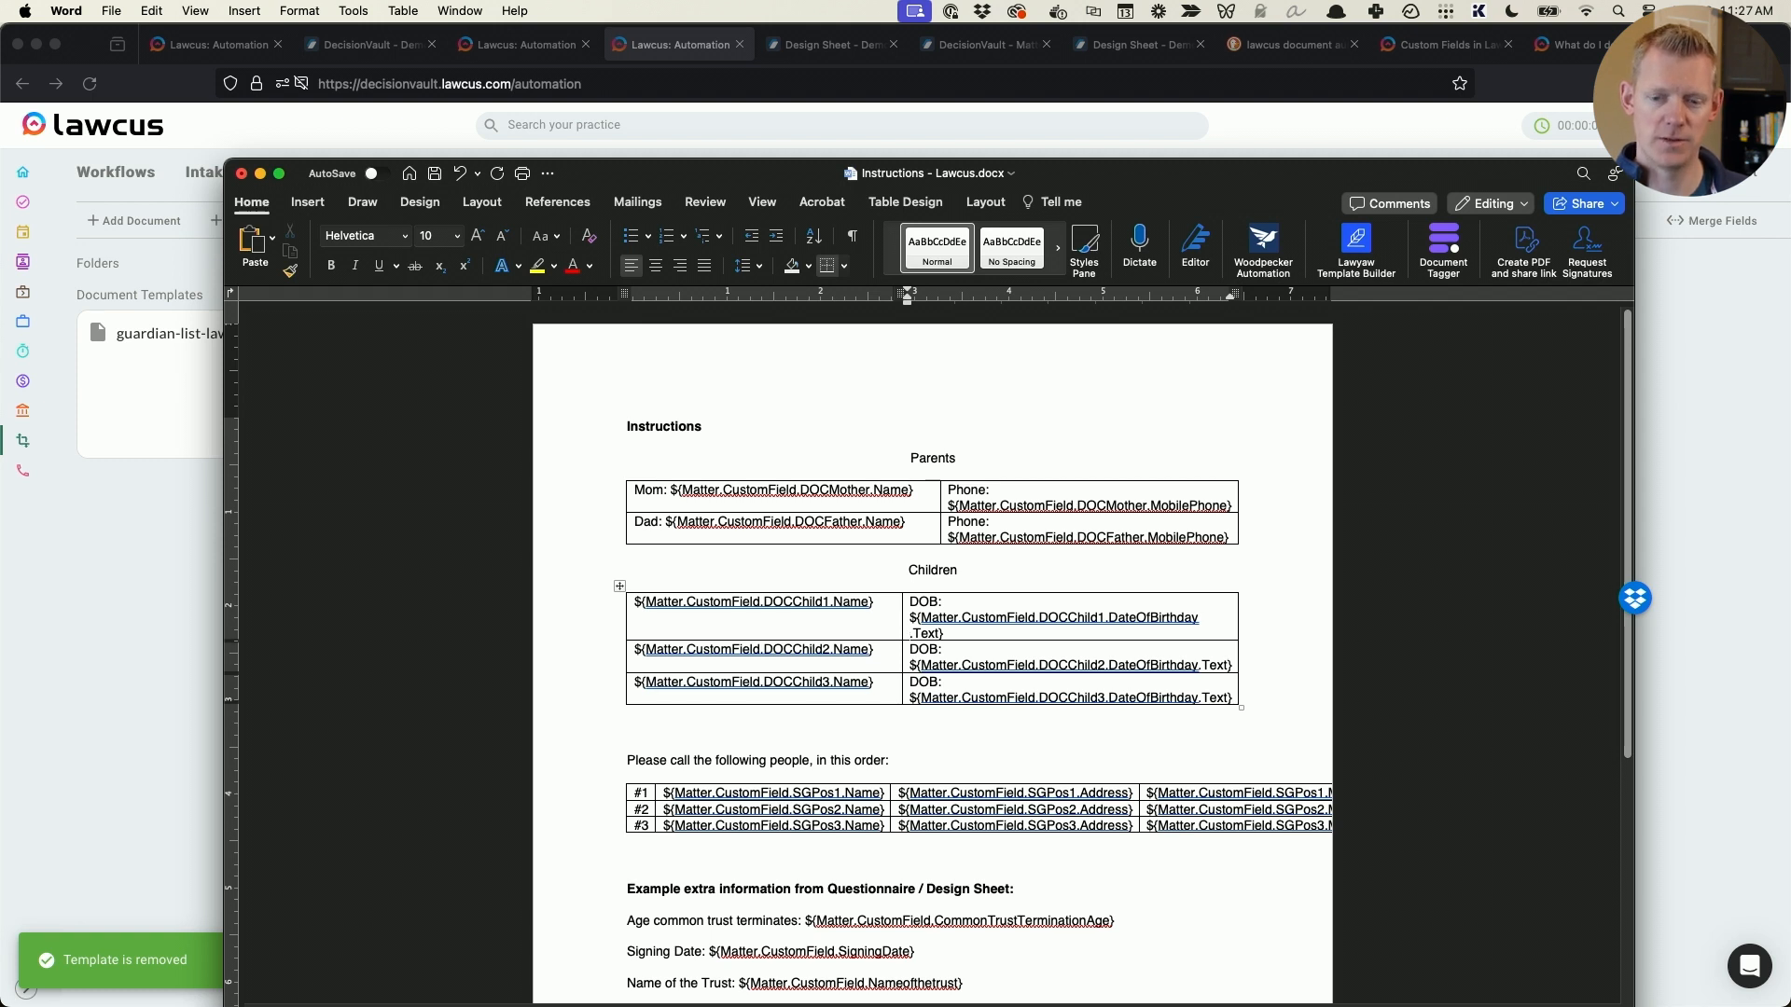
pyautogui.press('BackSpace')
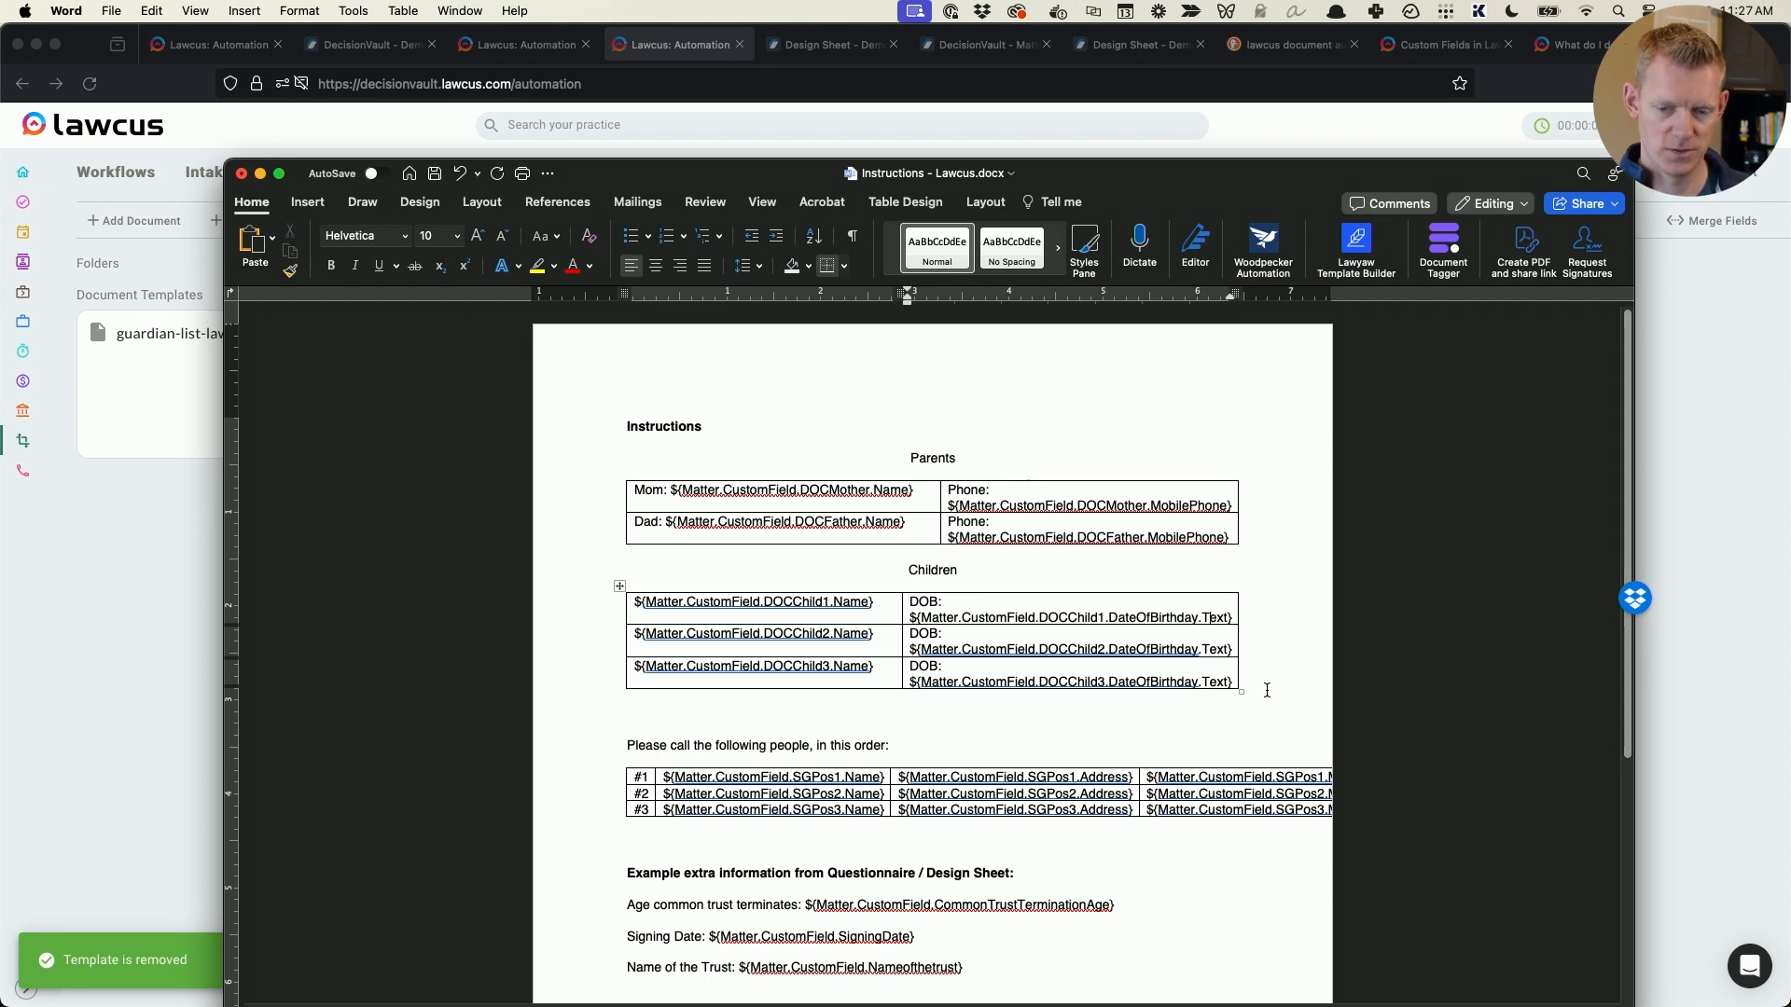
pyautogui.doubleClick(1089, 777)
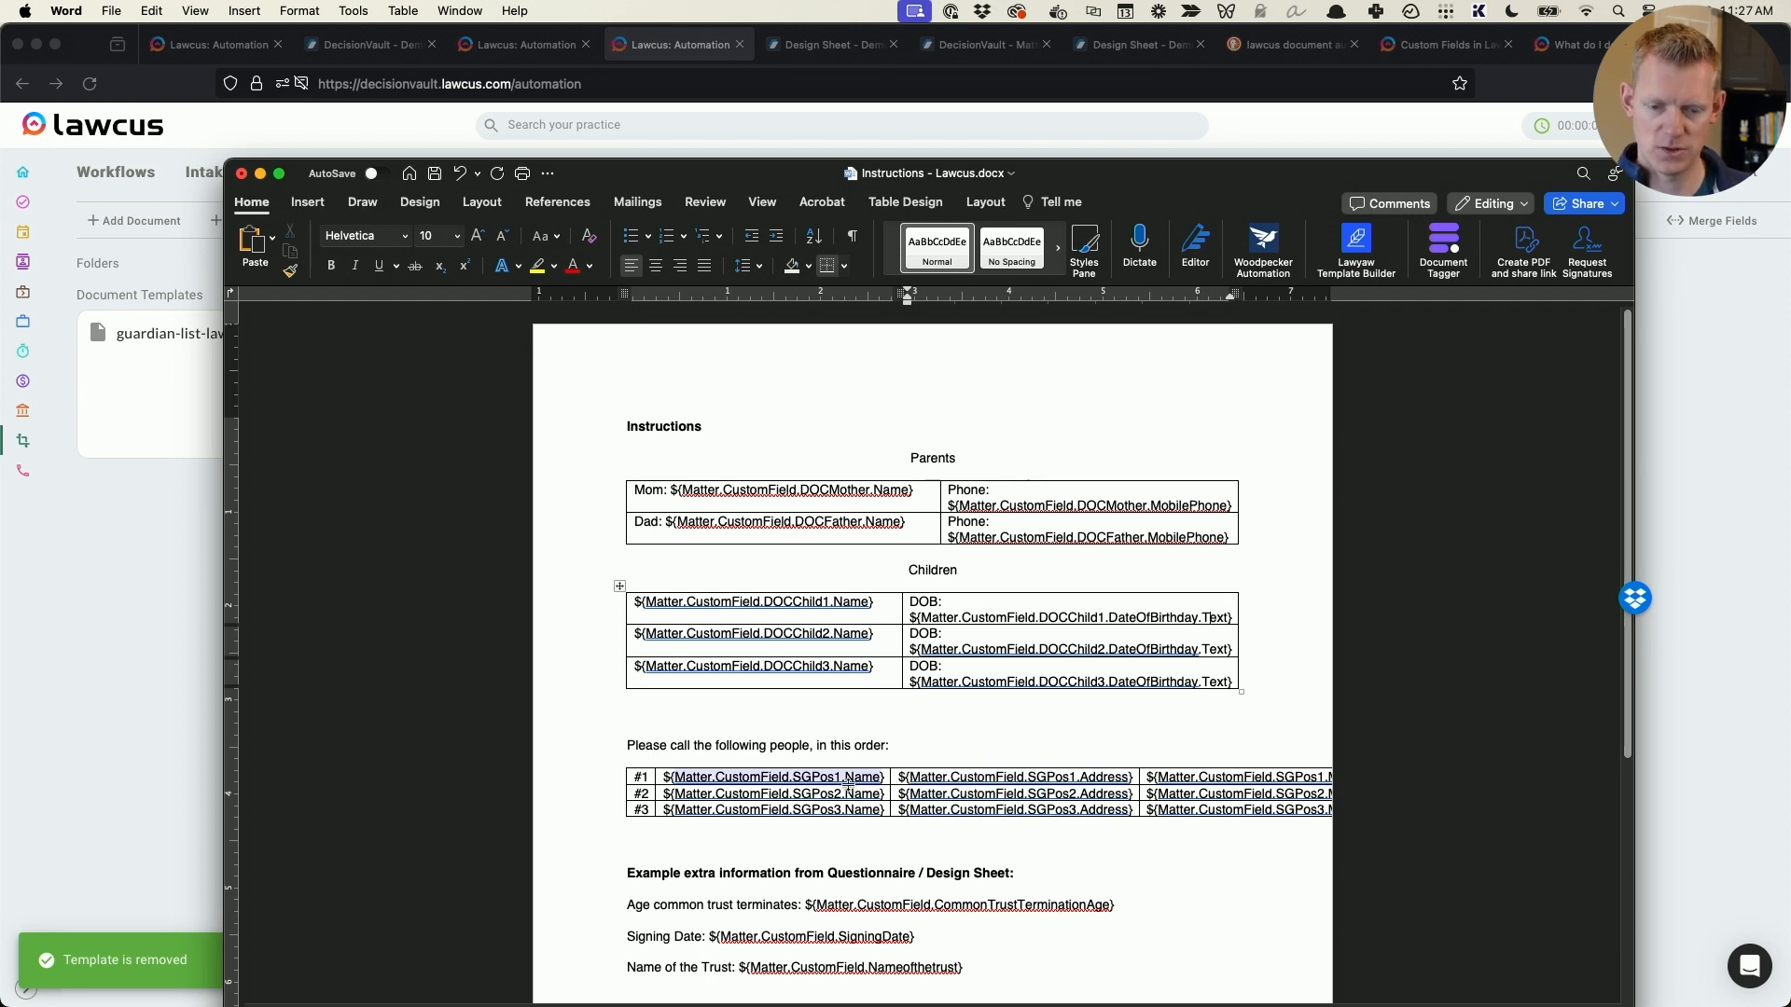
pyautogui.doubleClick(789, 603)
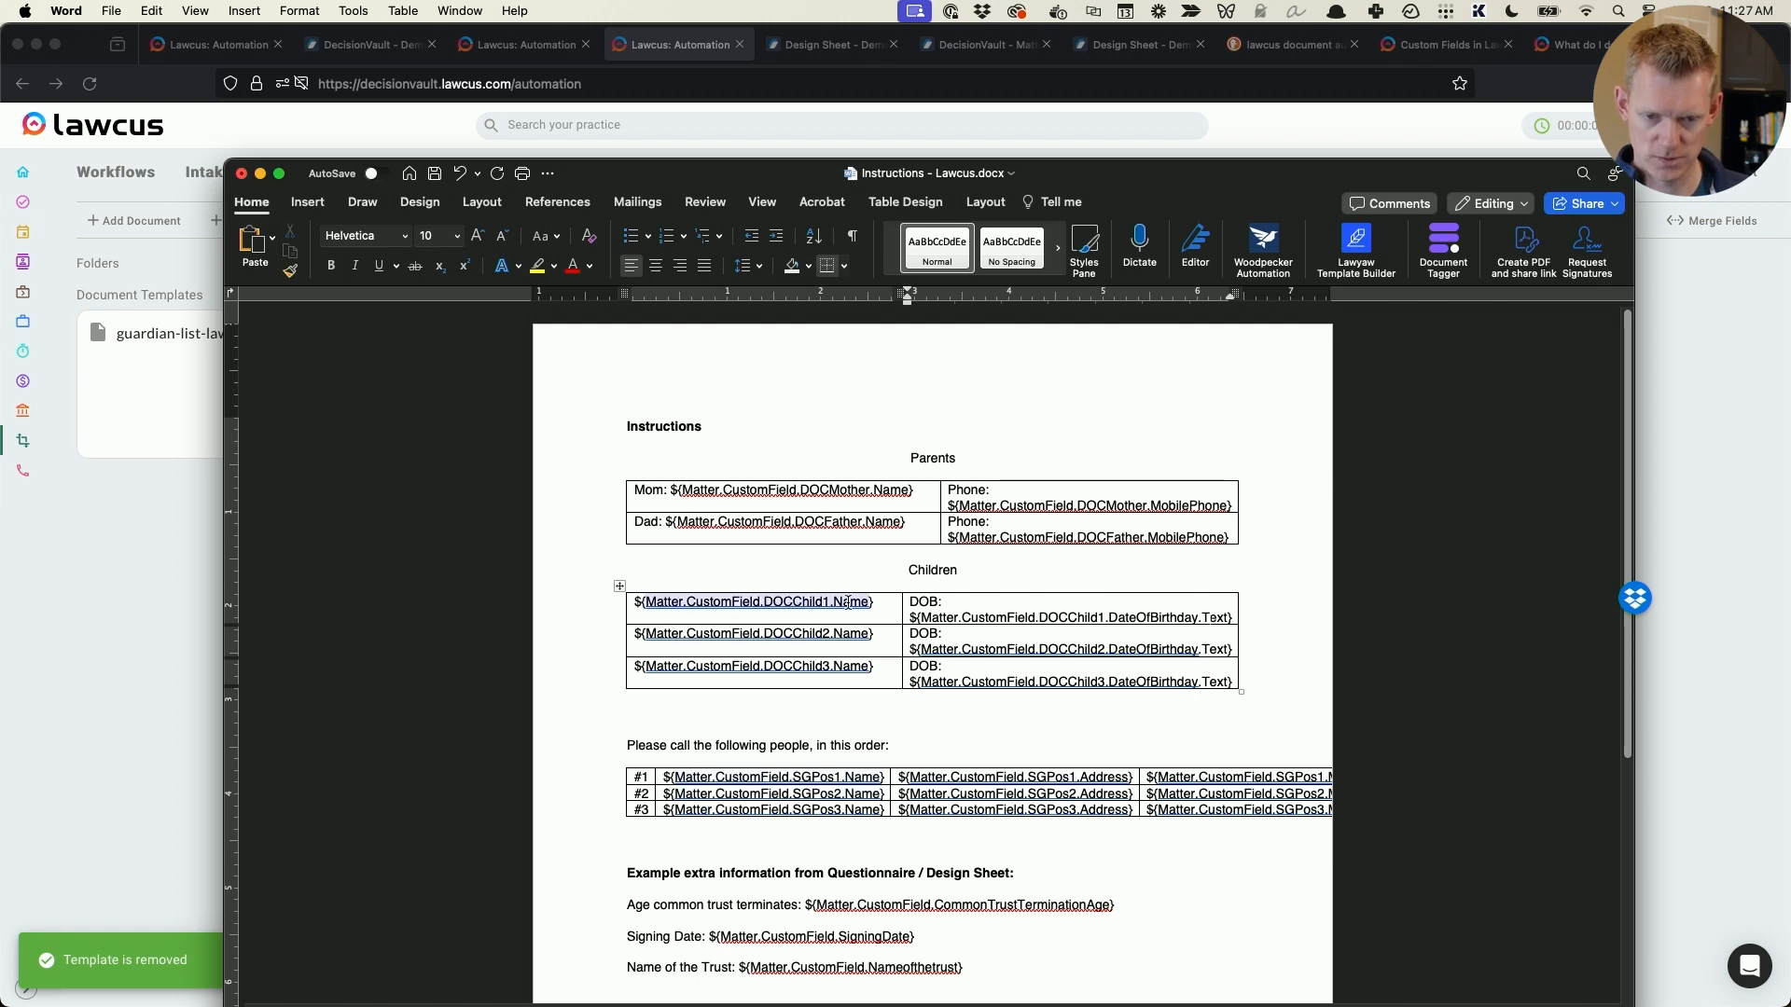
pyautogui.doubleClick(847, 634)
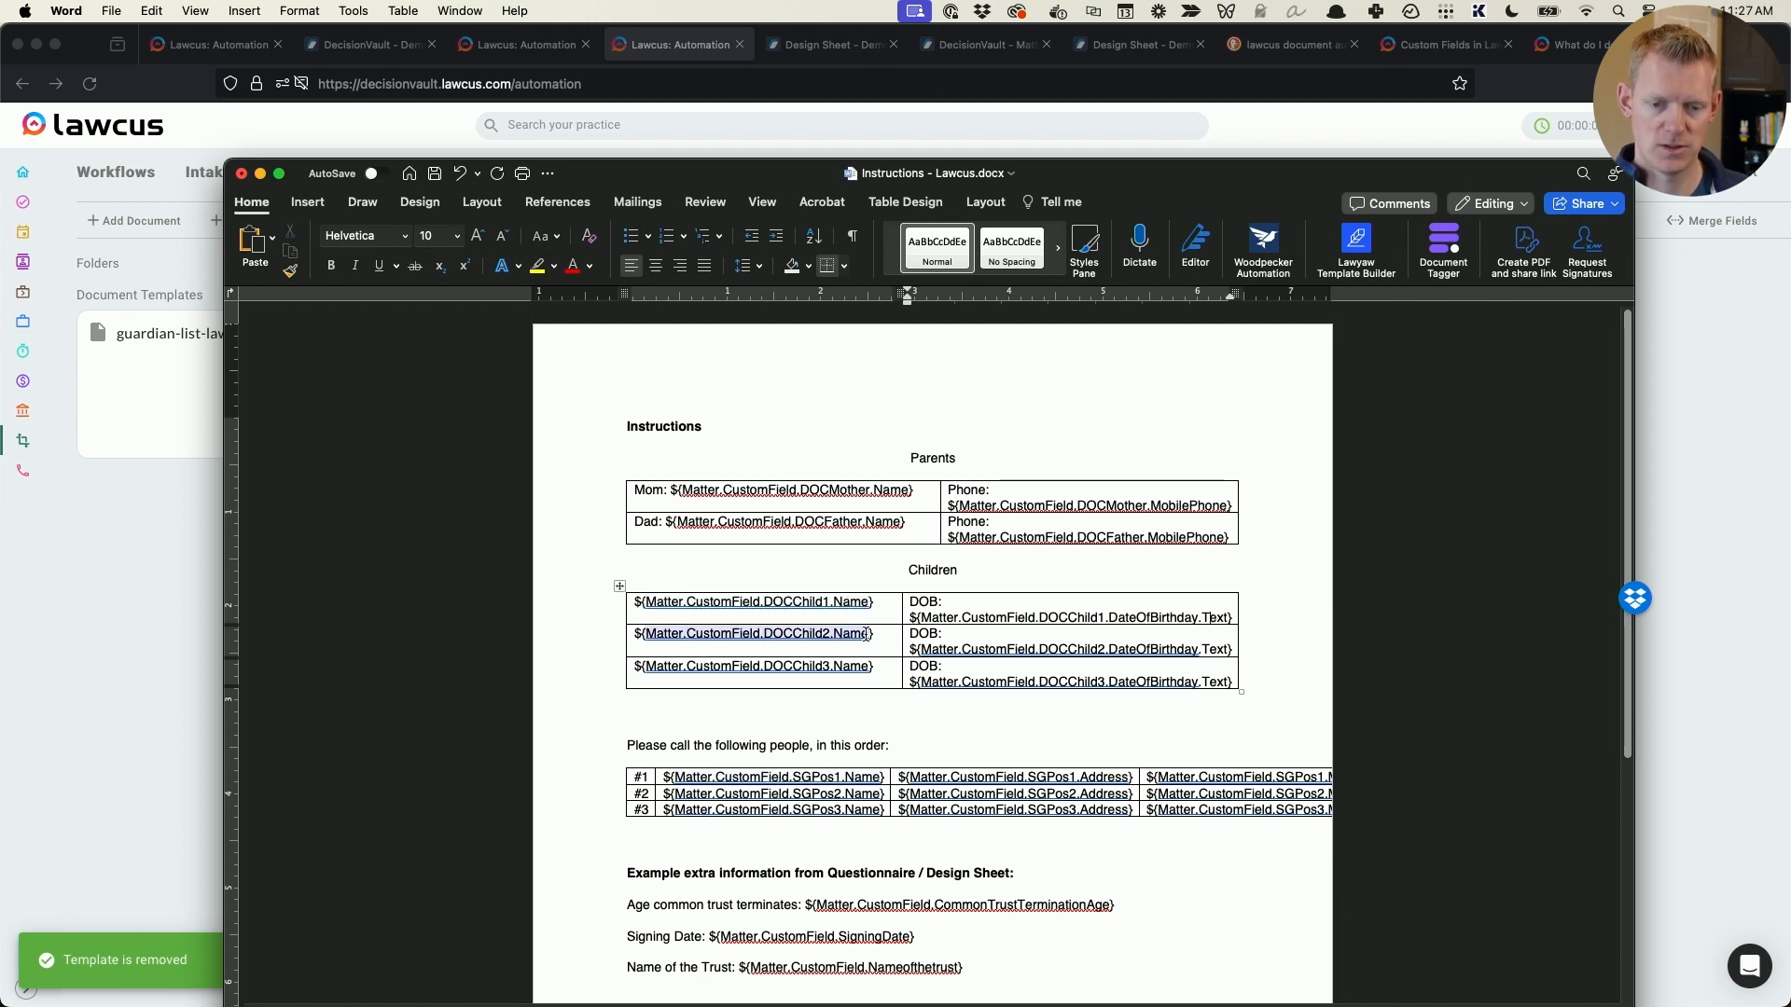
pyautogui.doubleClick(839, 603)
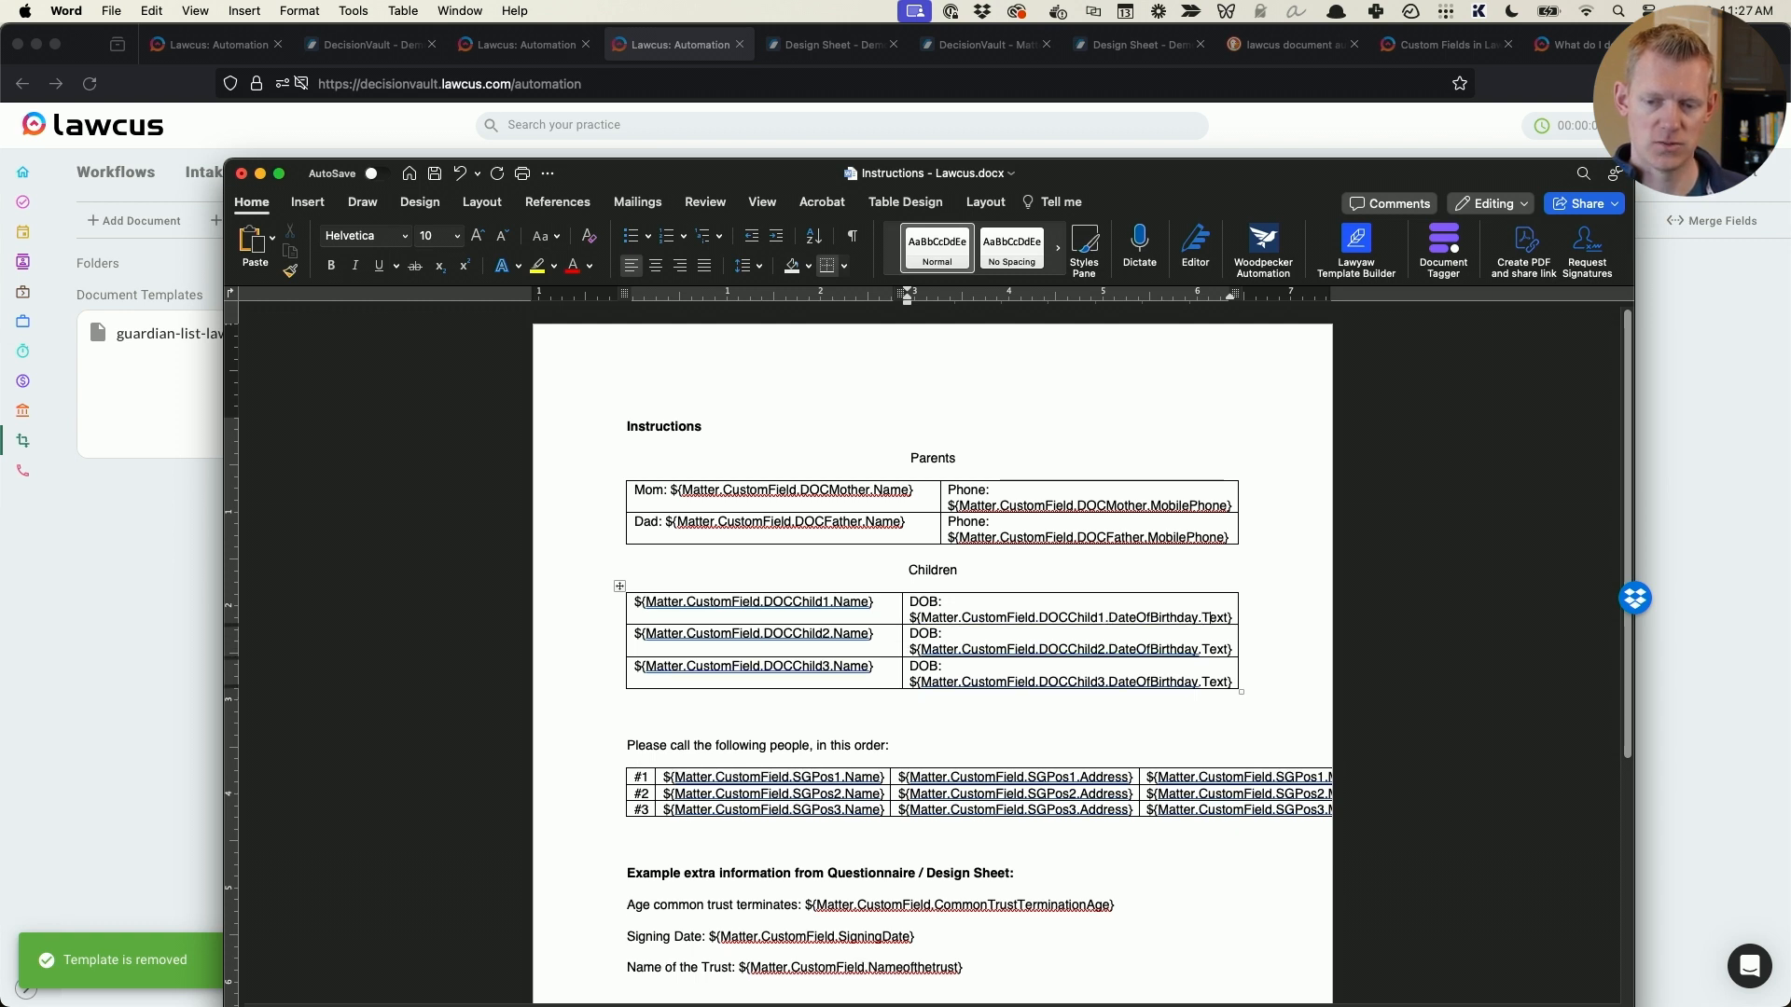
pyautogui.press('BackSpace')
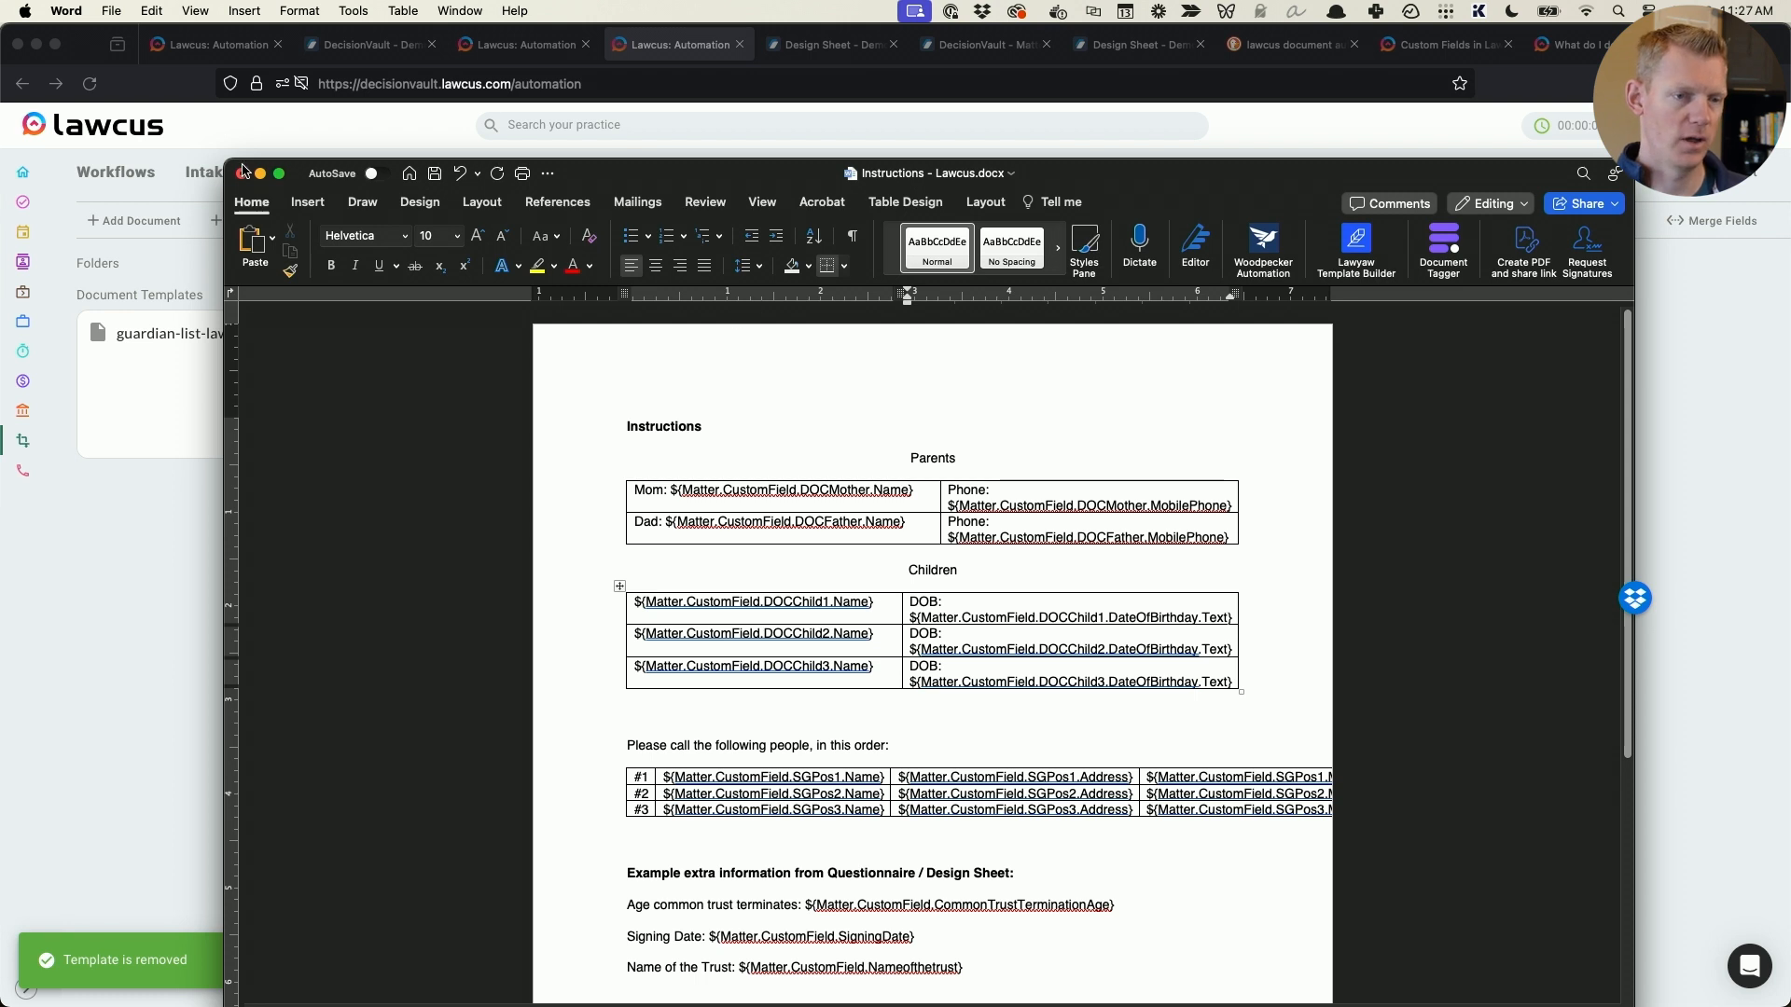
# - Save the Word template, switch to Lawcus and upload Instructions - Lawcus.docx from the Examples folder as a document template
pyautogui.press('super+s')
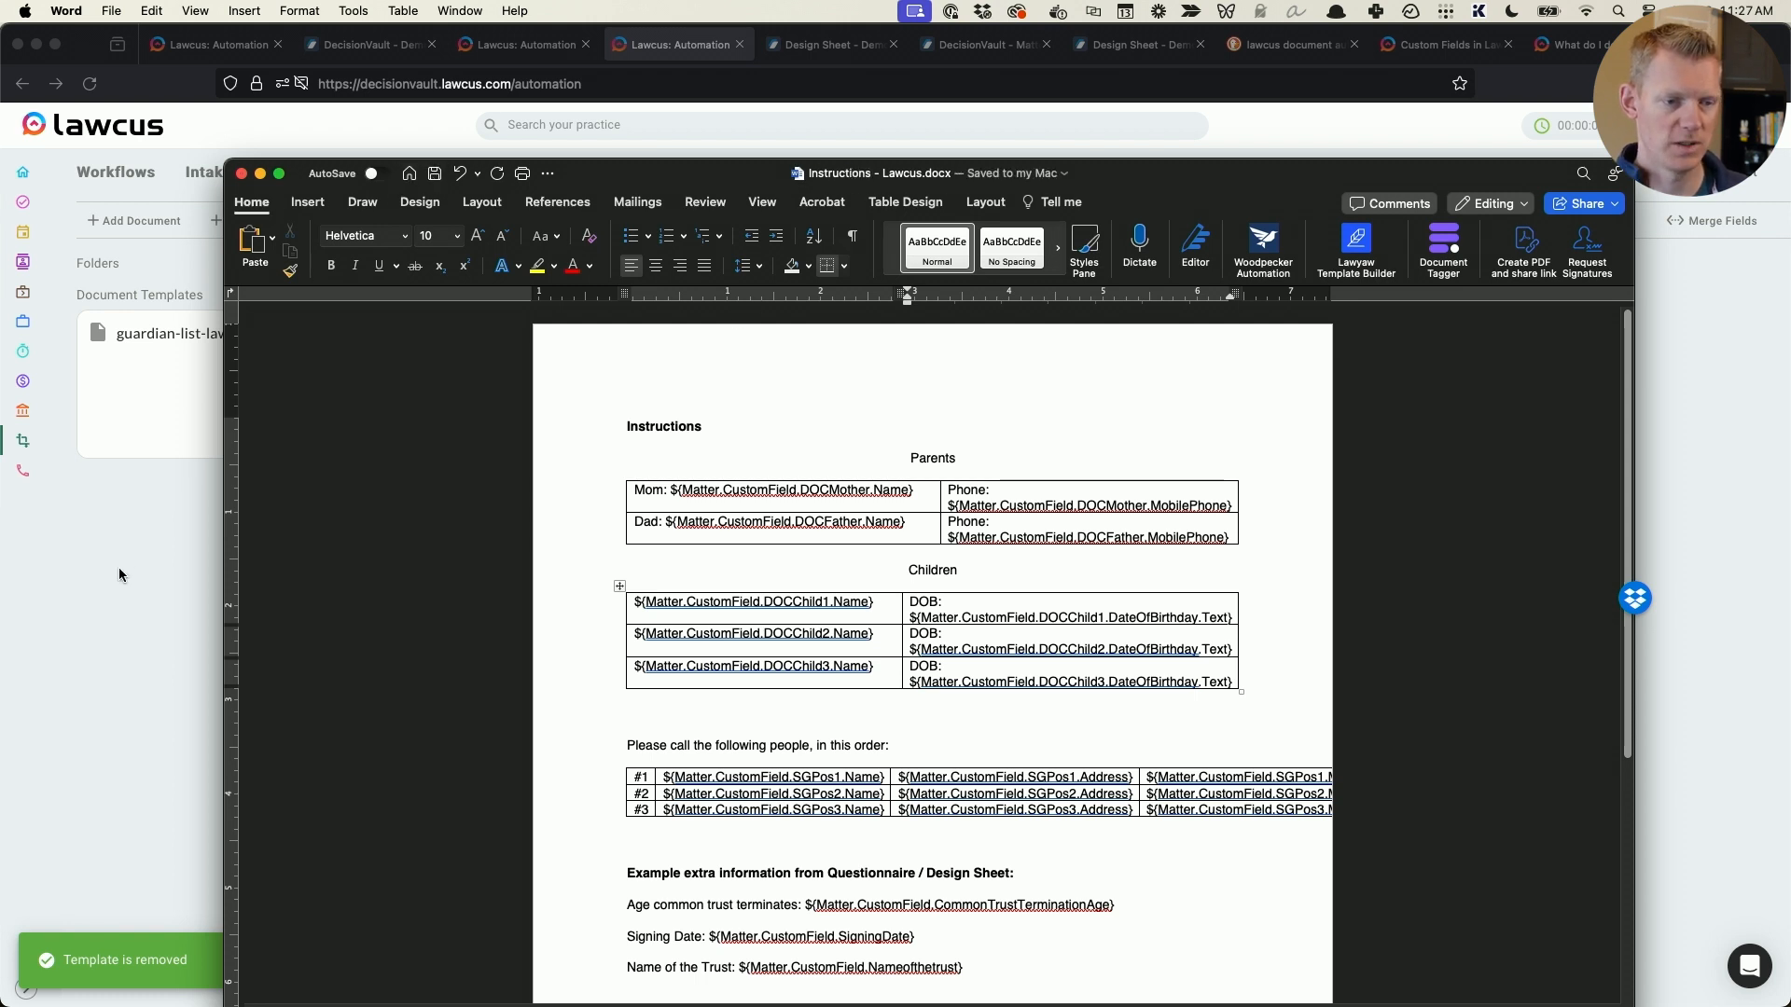
pyautogui.click(119, 574)
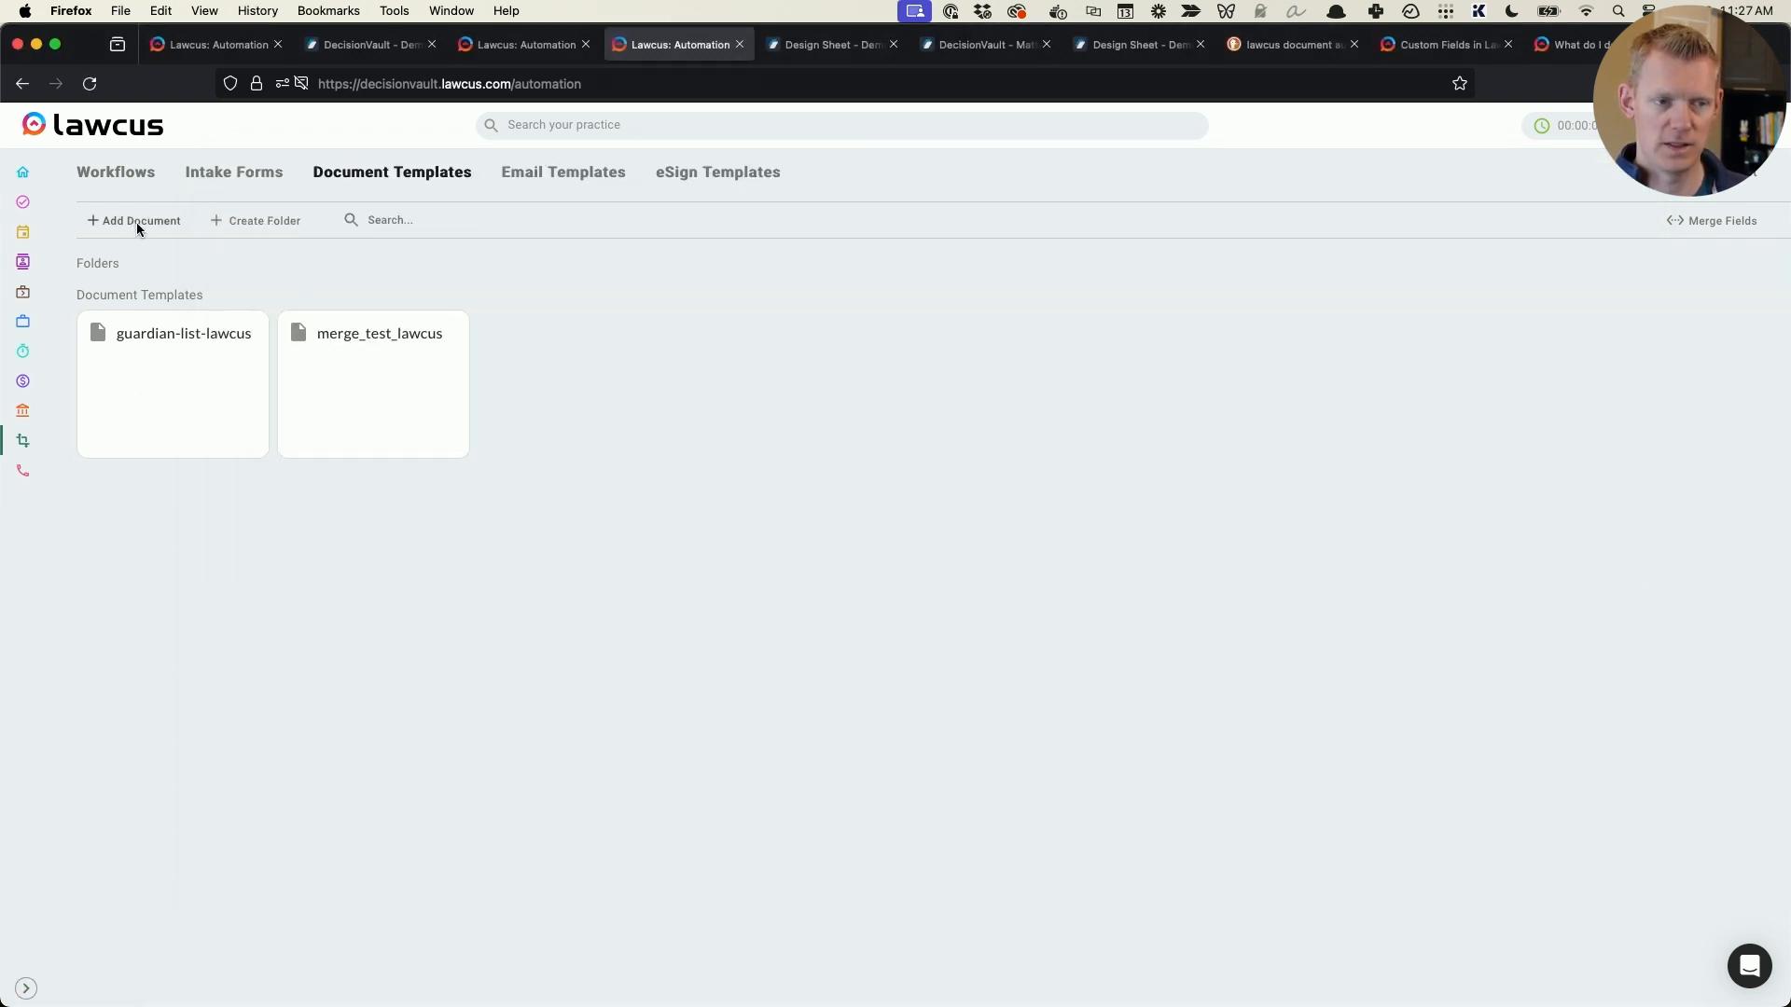
pyautogui.click(137, 221)
pyautogui.press('Escape')
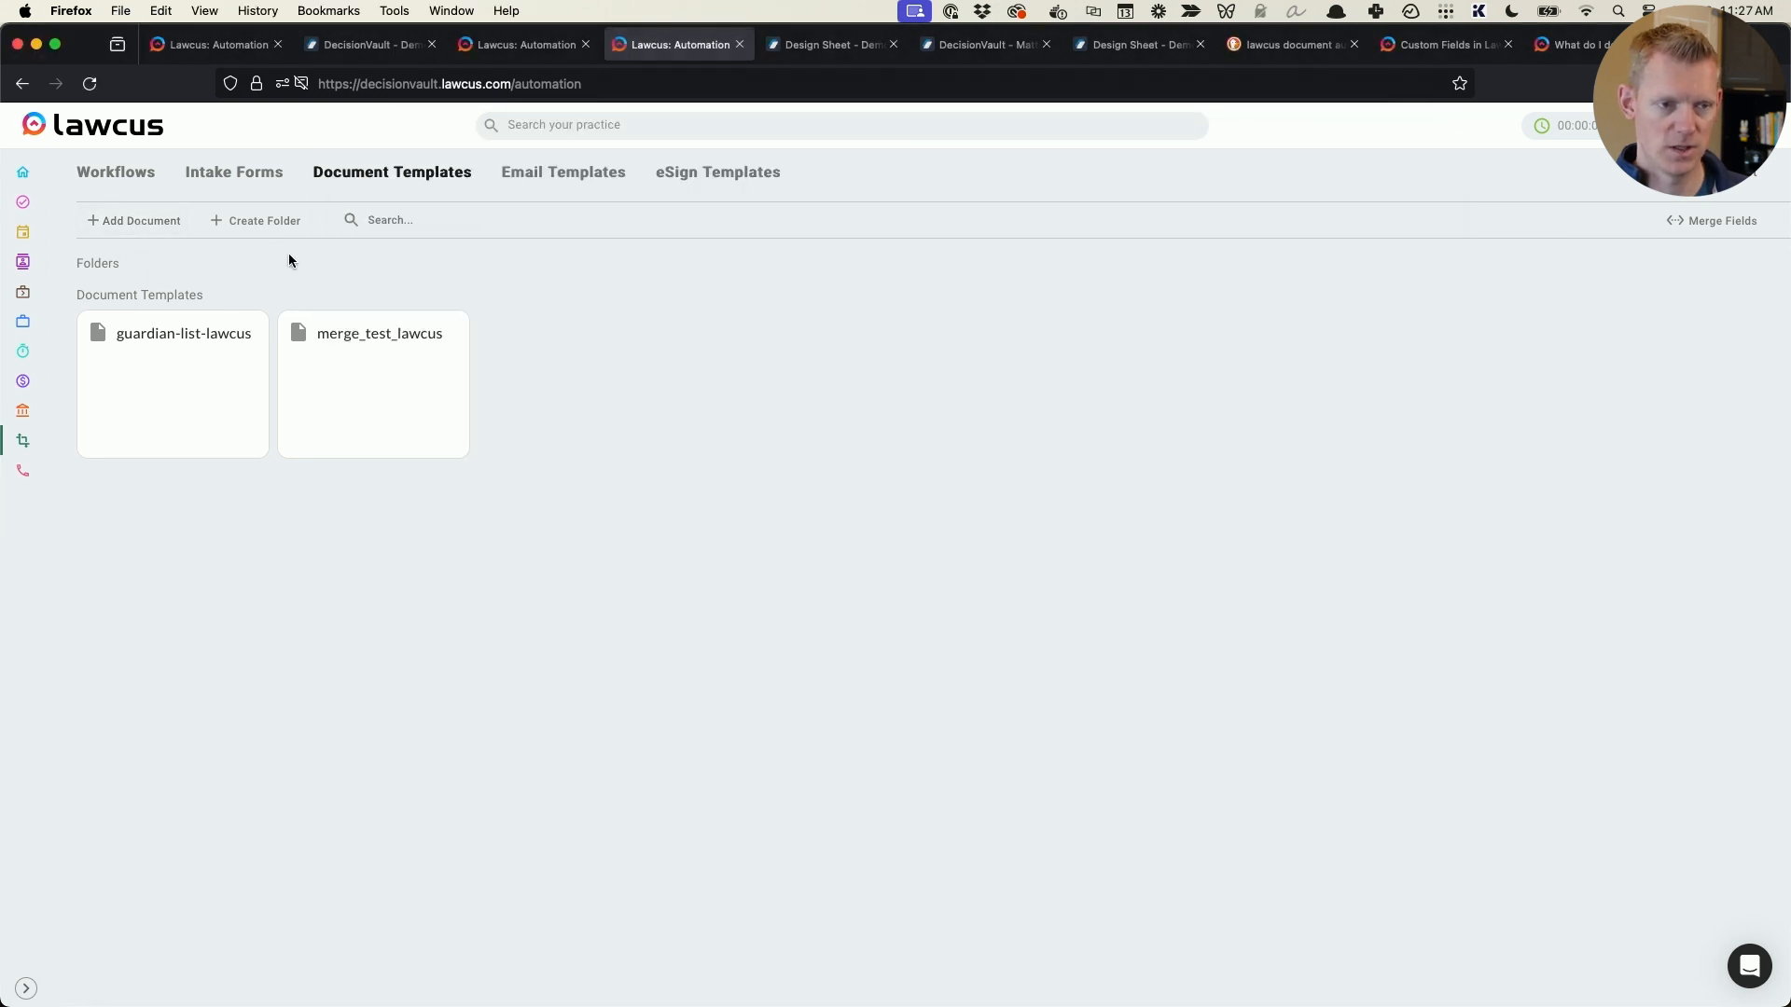
pyautogui.click(183, 227)
pyautogui.click(655, 259)
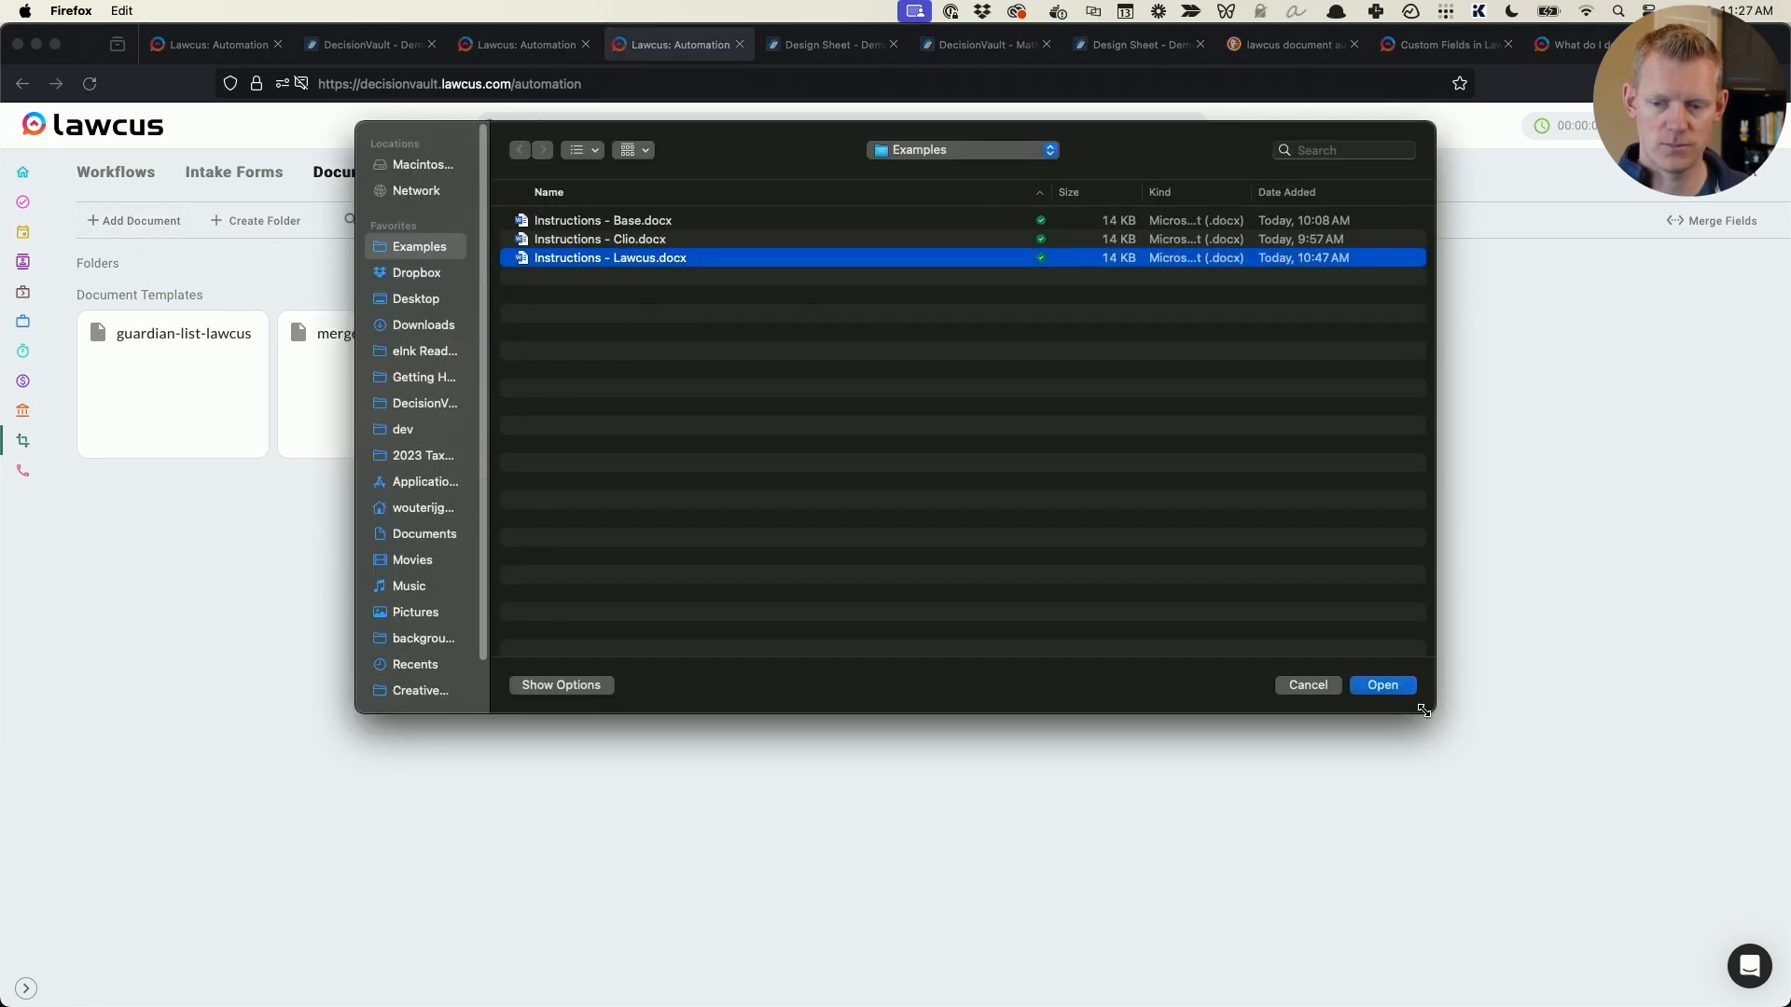
pyautogui.click(1383, 686)
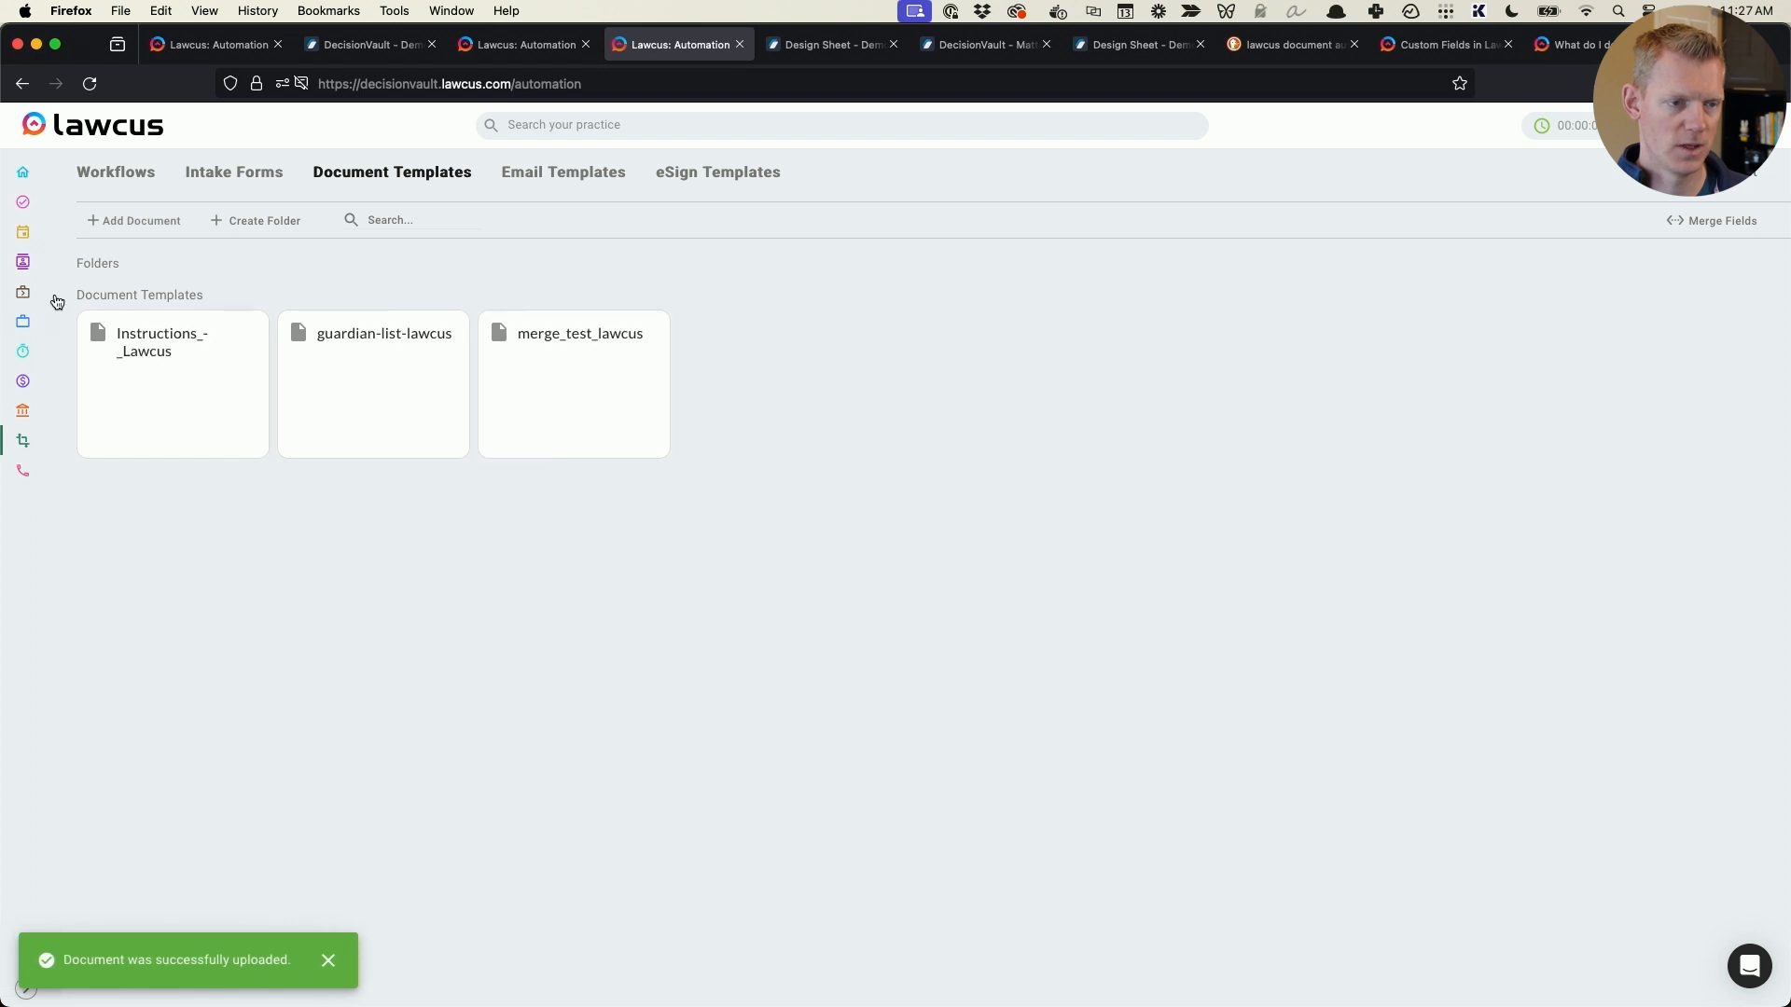
# - Return to the demo matter in Lawcus and create a document from the Instructions_-_Lawcus template in its files
pyautogui.rightClick(22, 83)
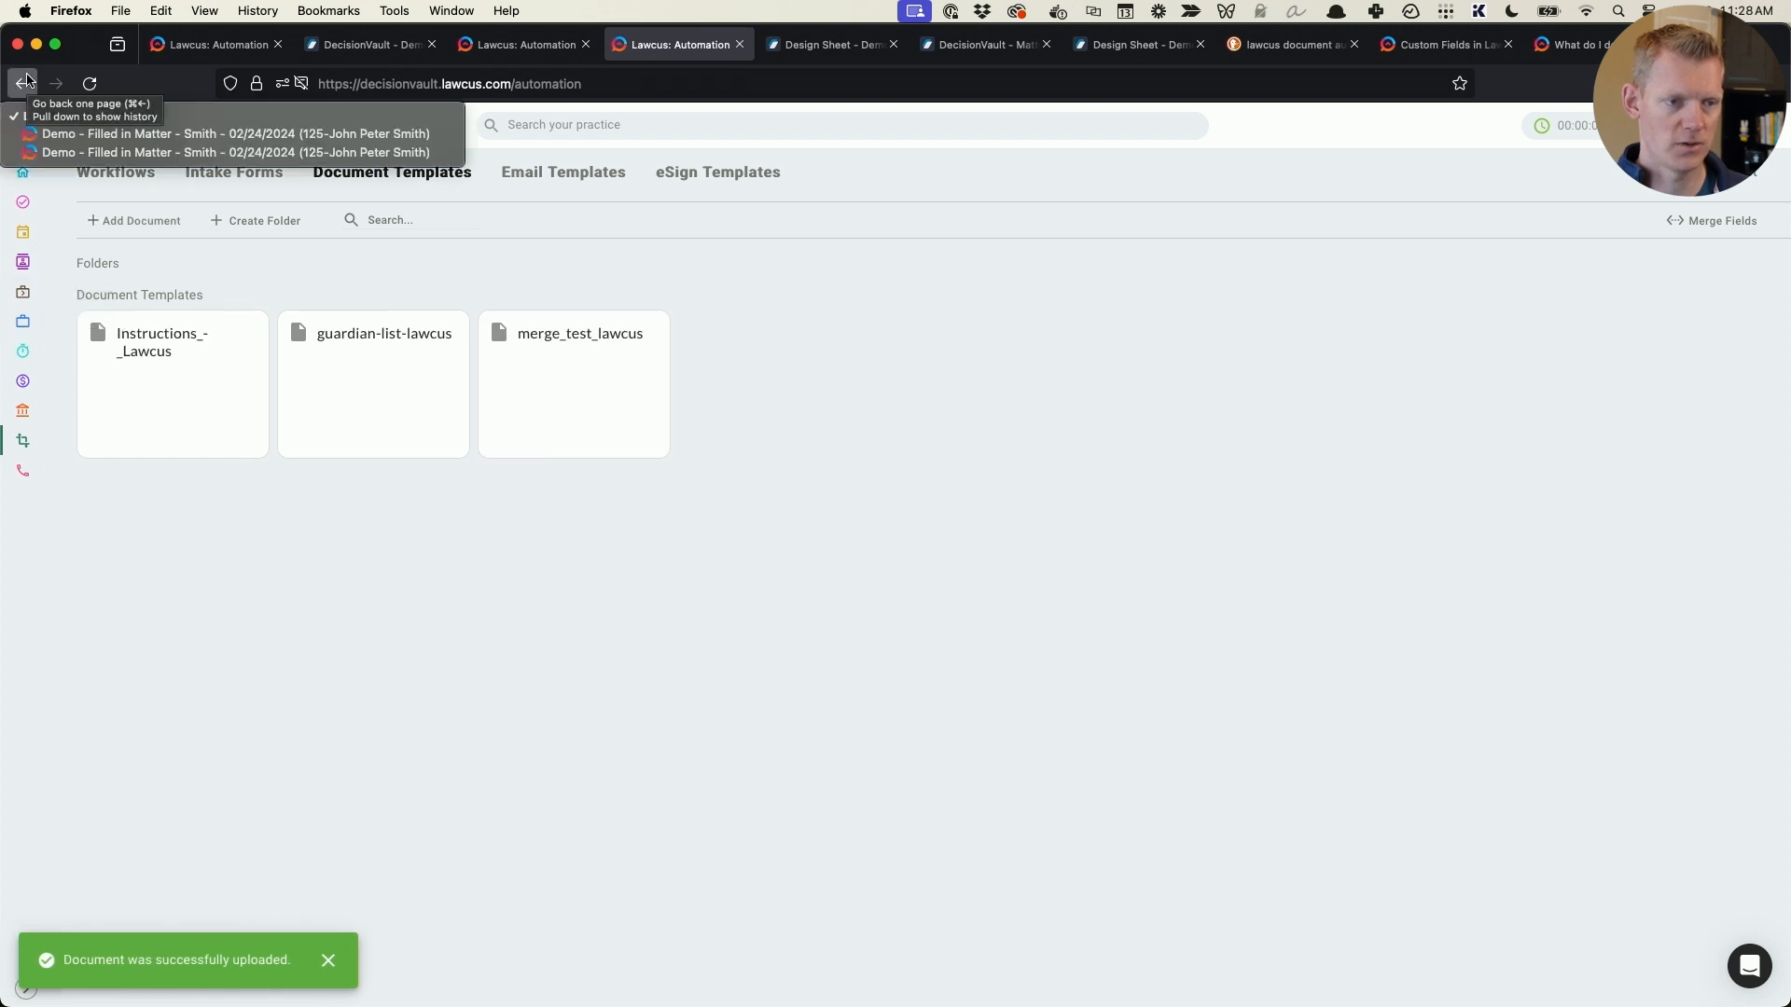
pyautogui.click(163, 149)
pyautogui.click(186, 219)
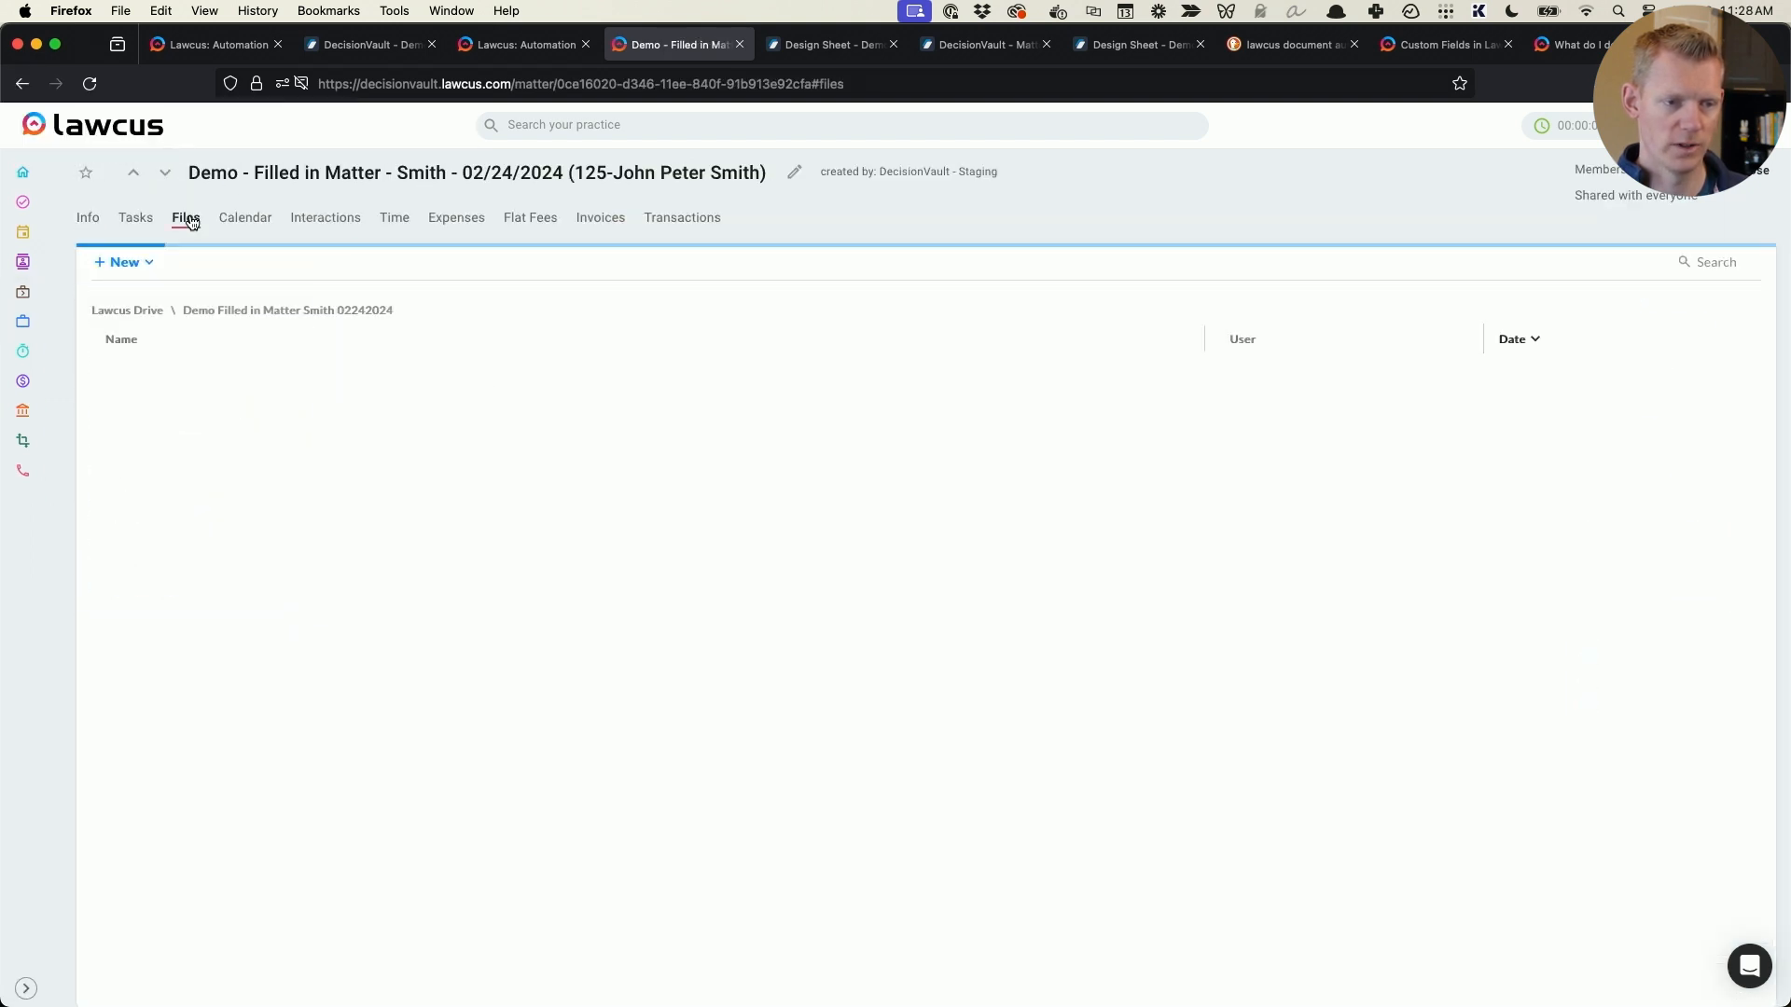
pyautogui.click(138, 261)
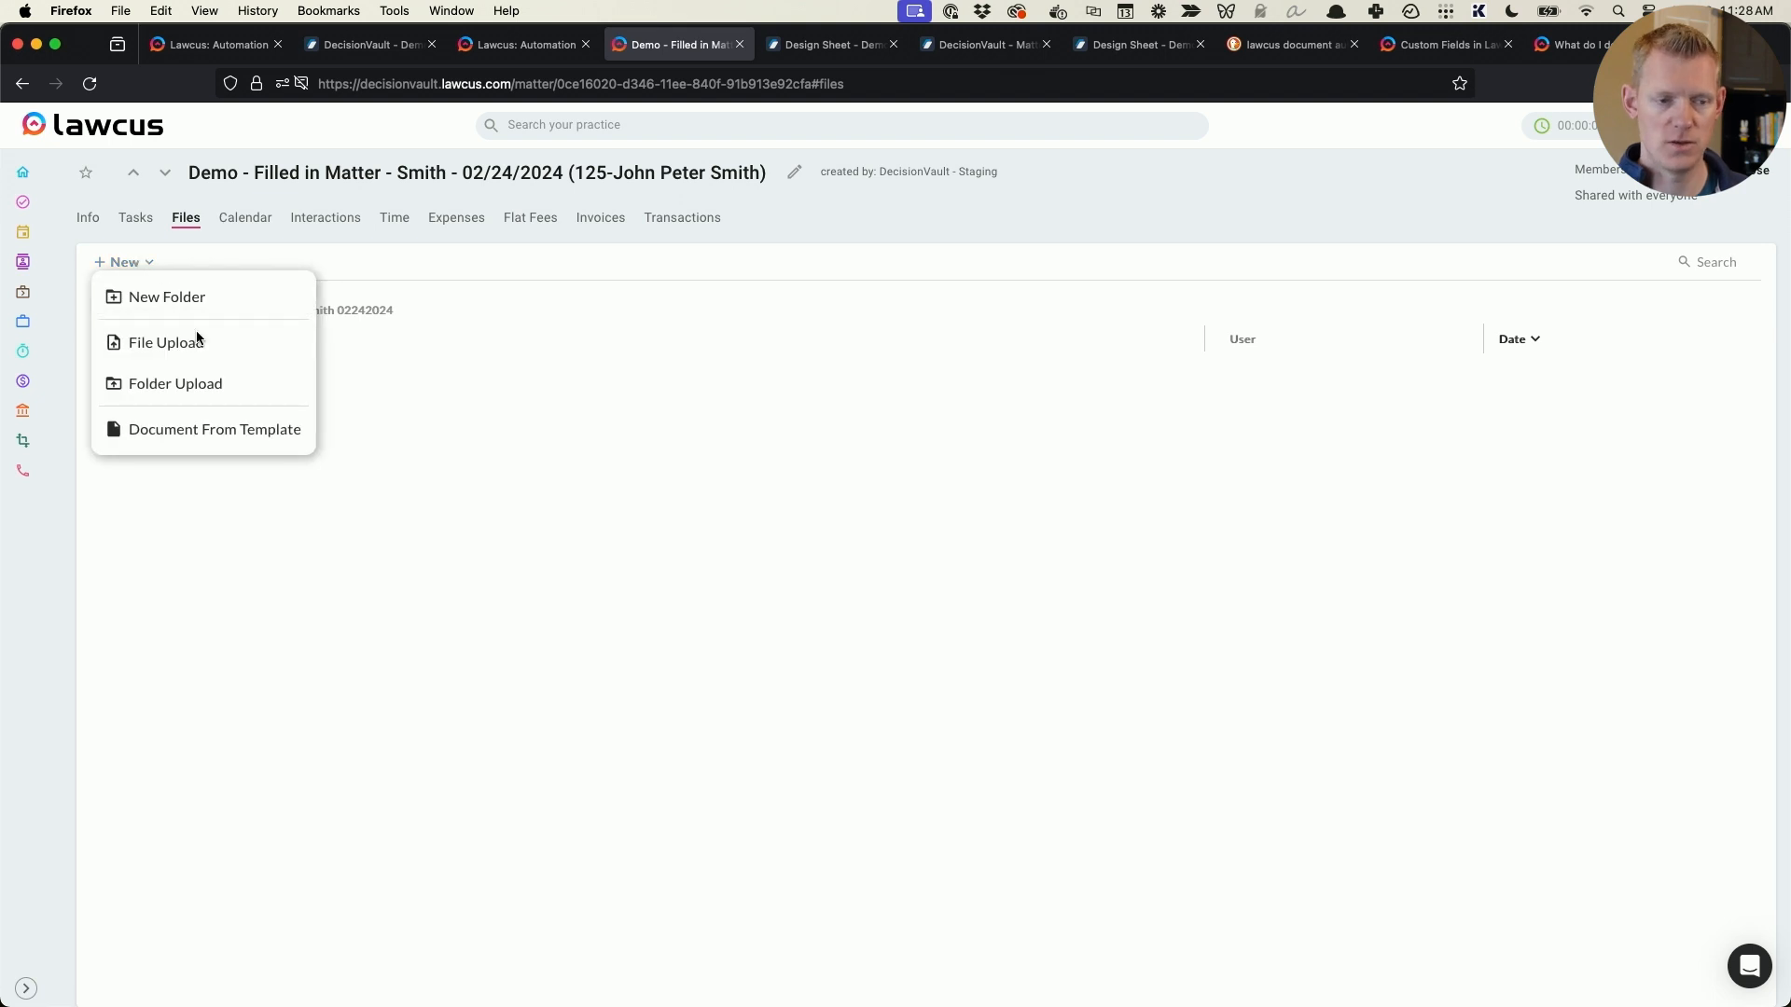
pyautogui.click(245, 429)
pyautogui.click(760, 343)
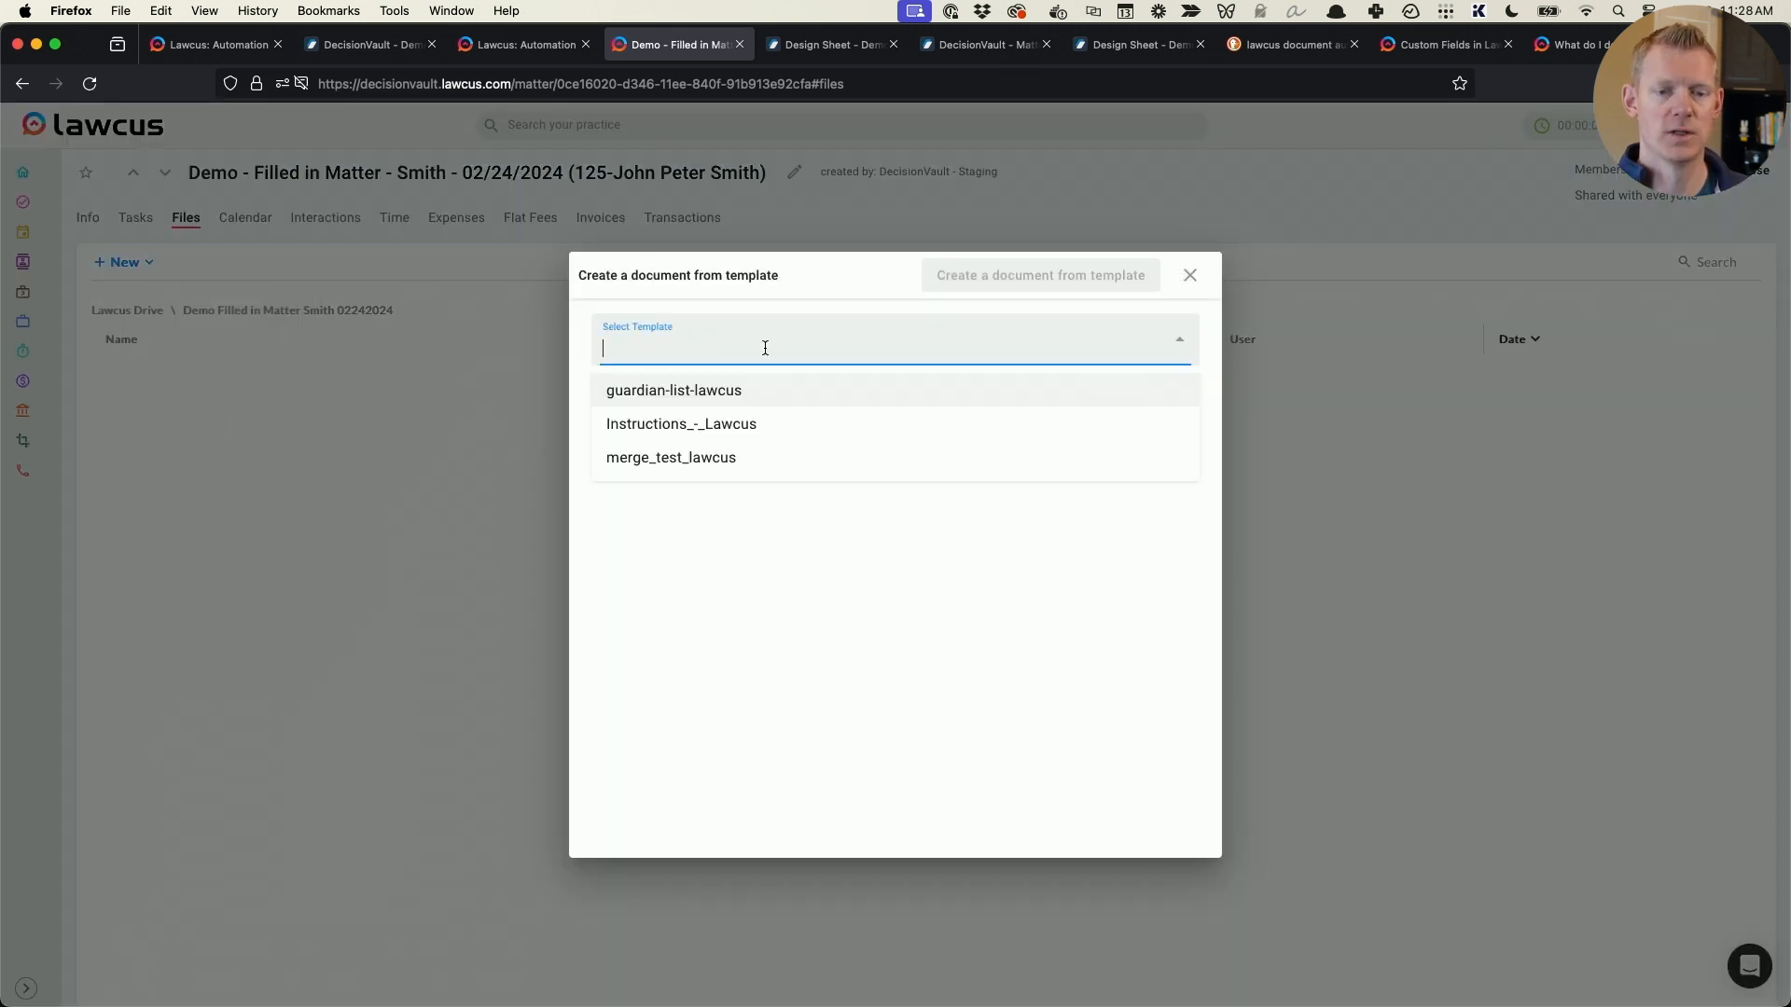
pyautogui.click(770, 420)
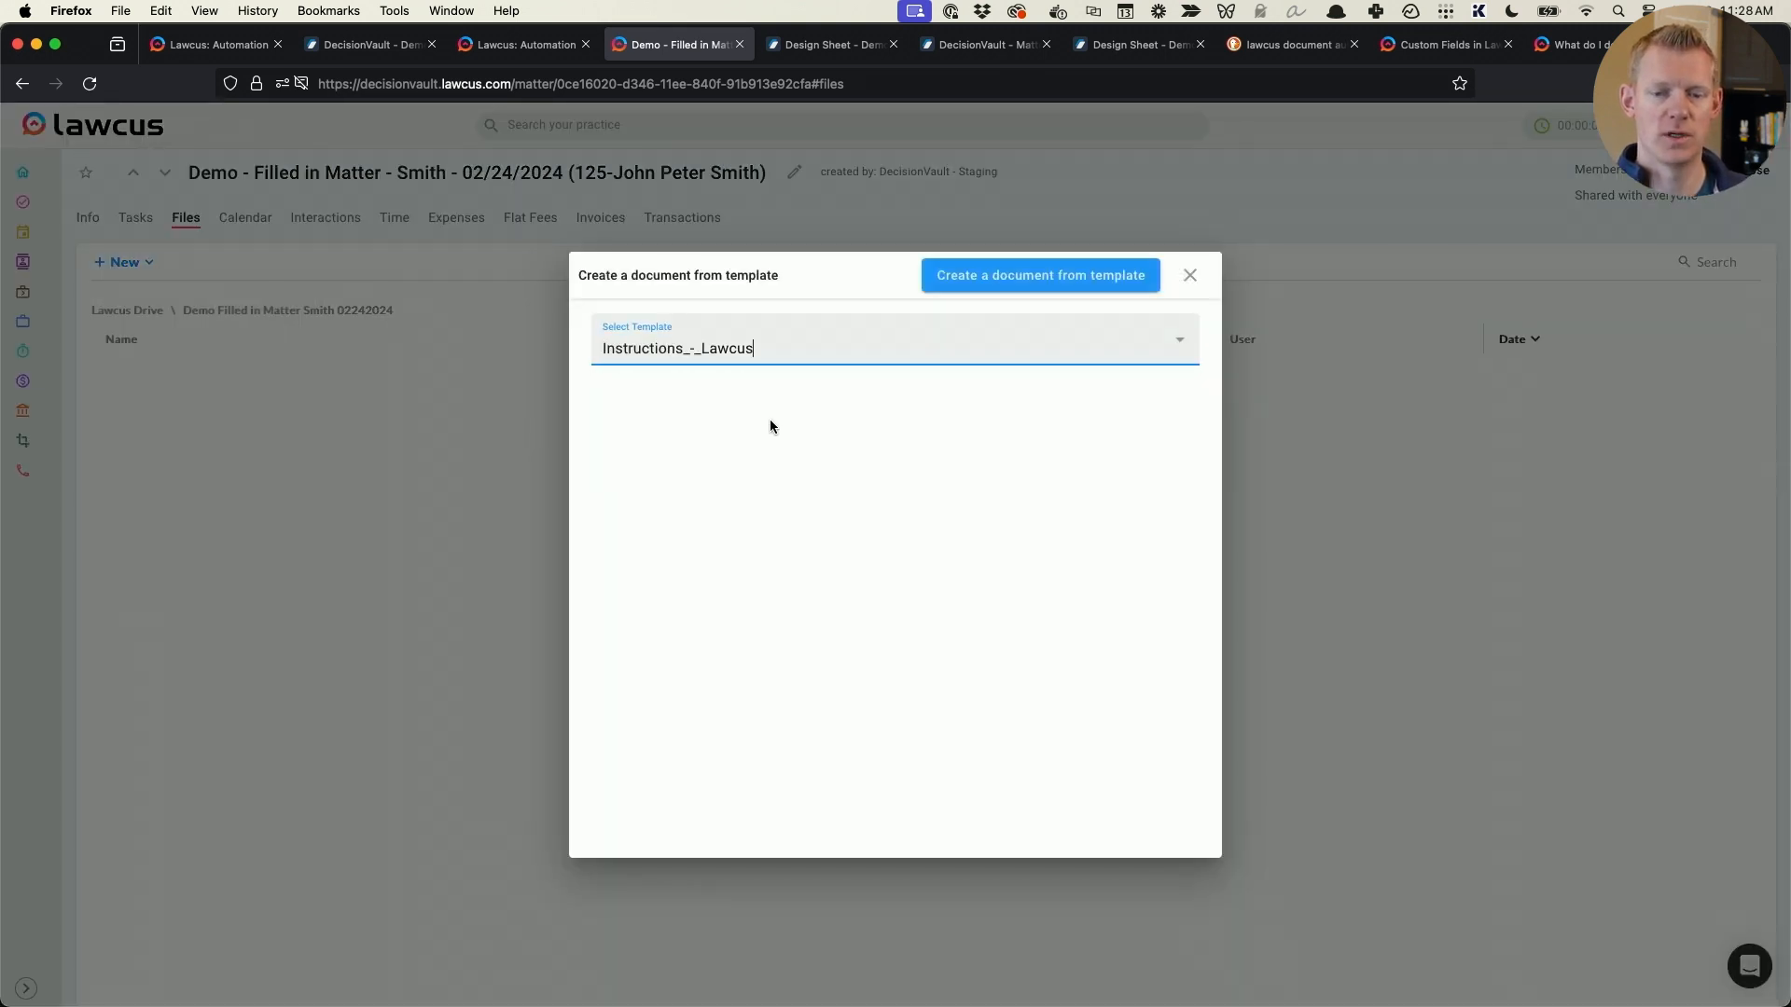
pyautogui.click(1084, 271)
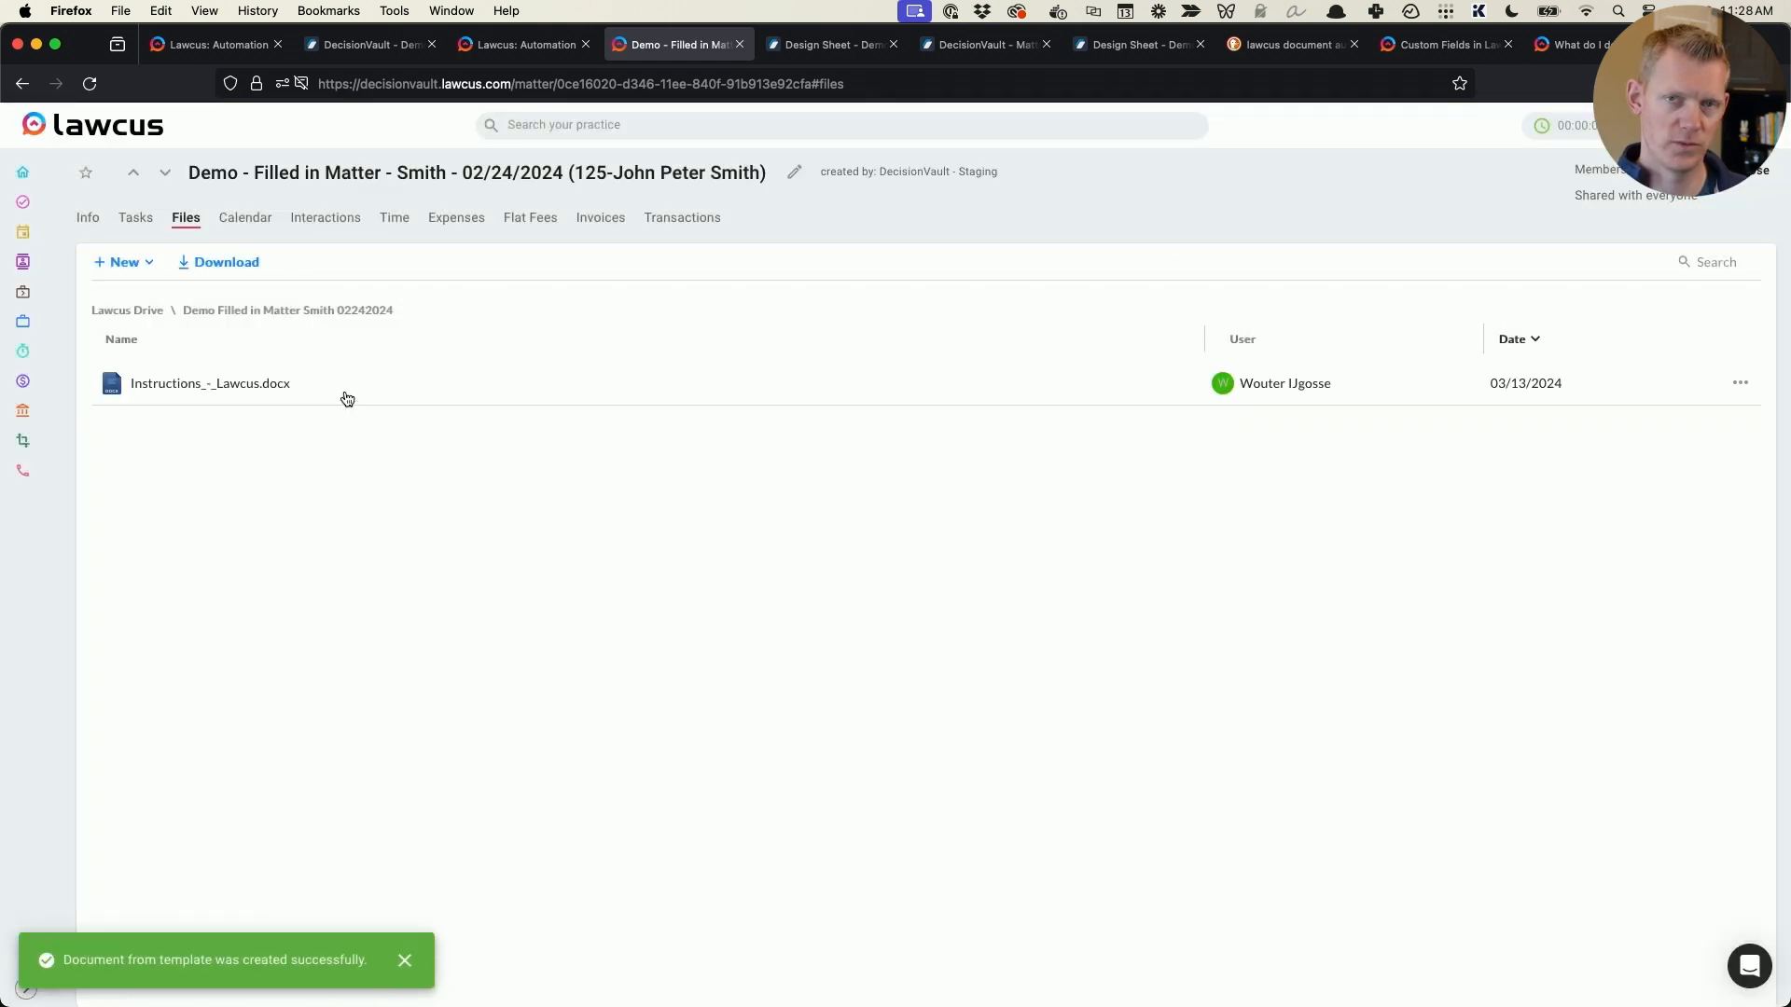
# - Open the generated instructions document in Word and narrow the call-list table to fit within the page margin
pyautogui.click(253, 381)
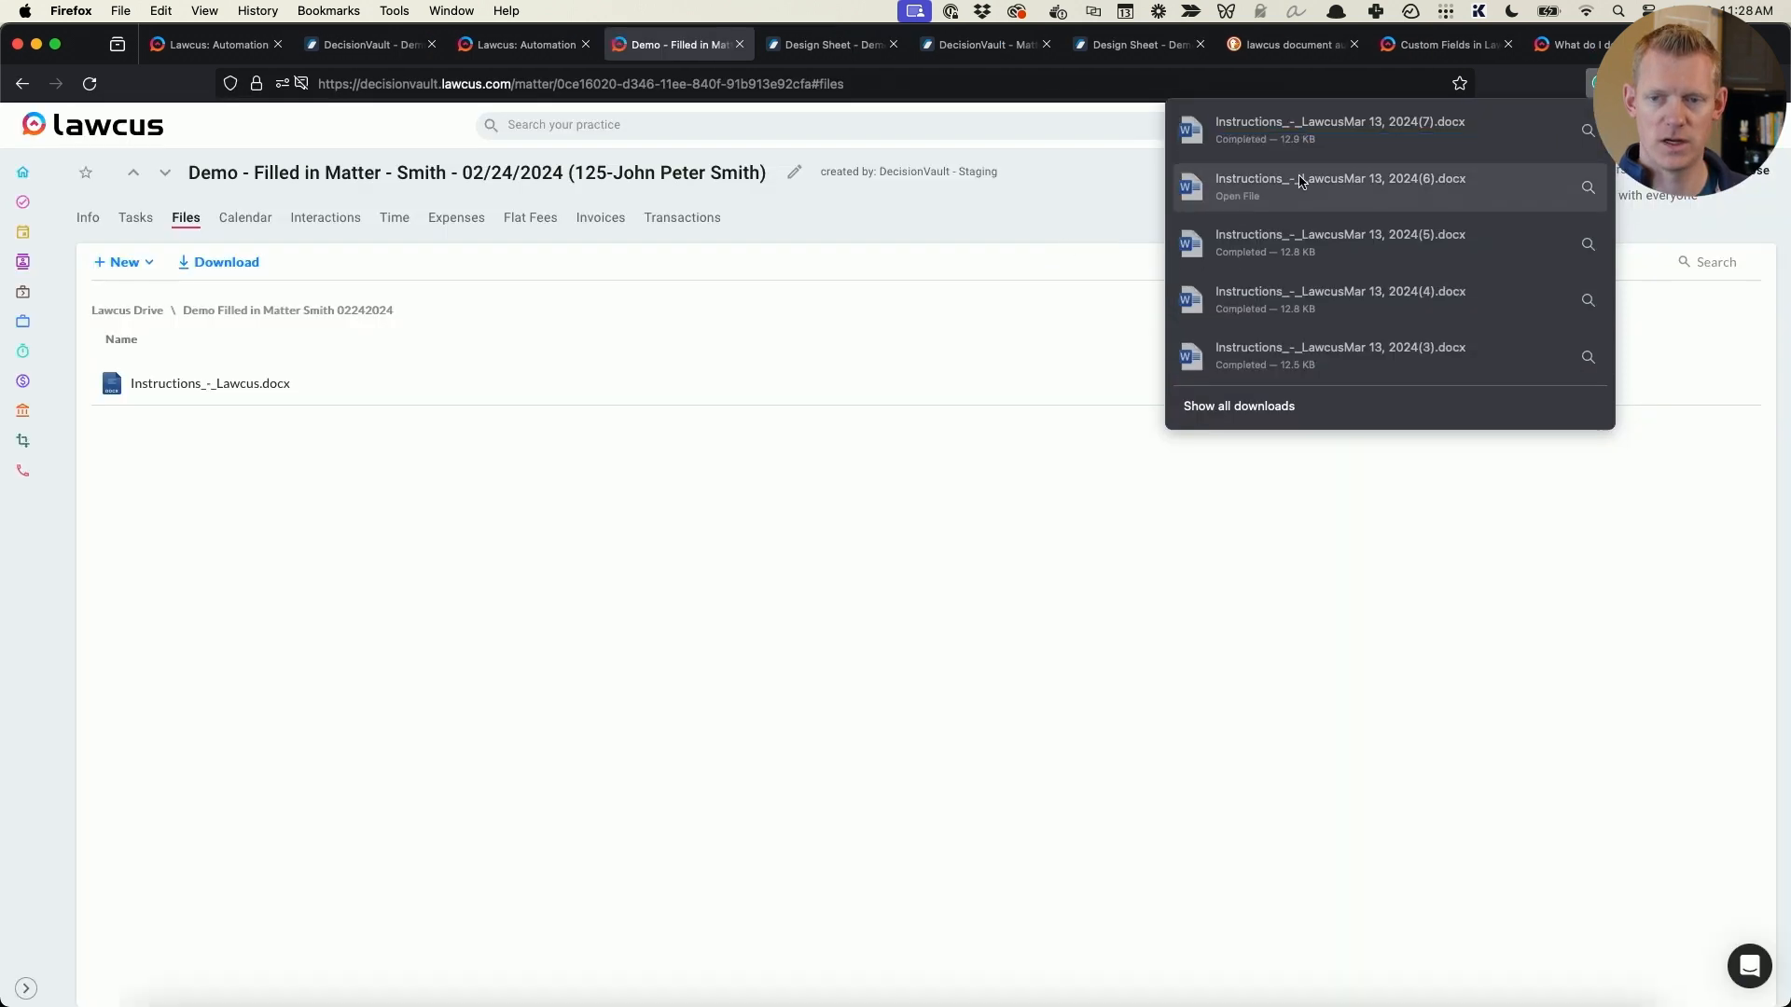
pyautogui.click(1349, 145)
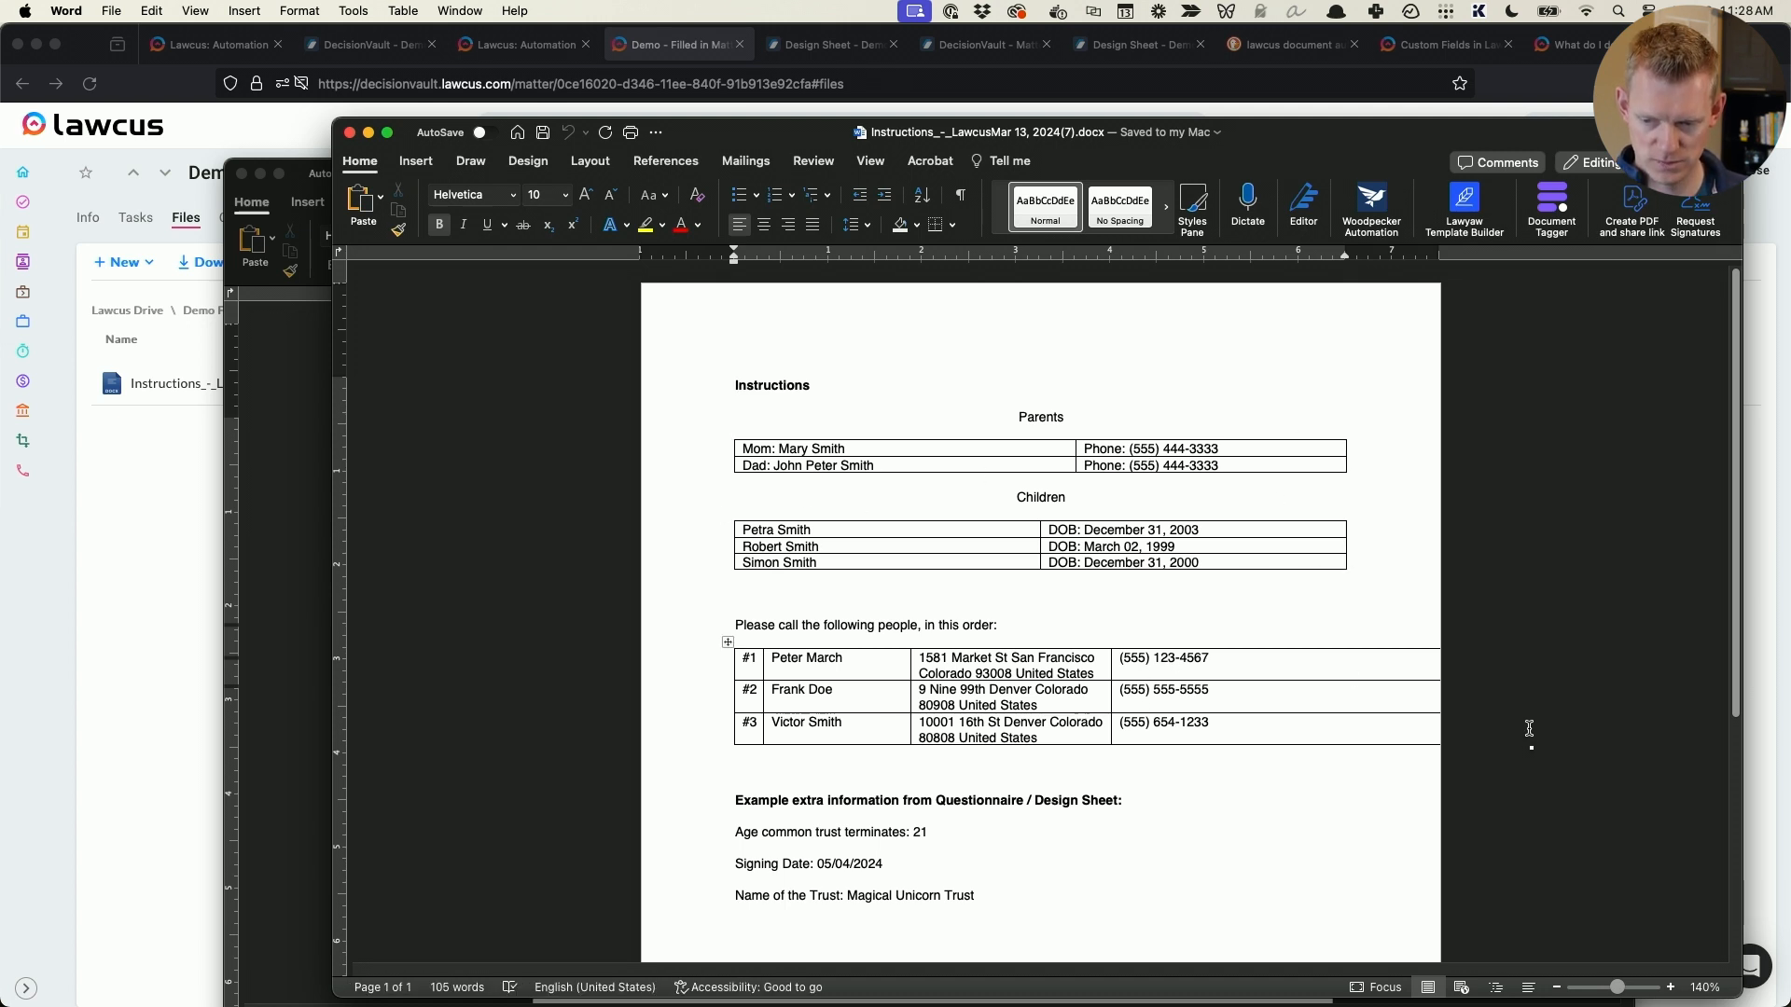
pyautogui.moveTo(1492, 725); pyautogui.dragTo(1345, 727)
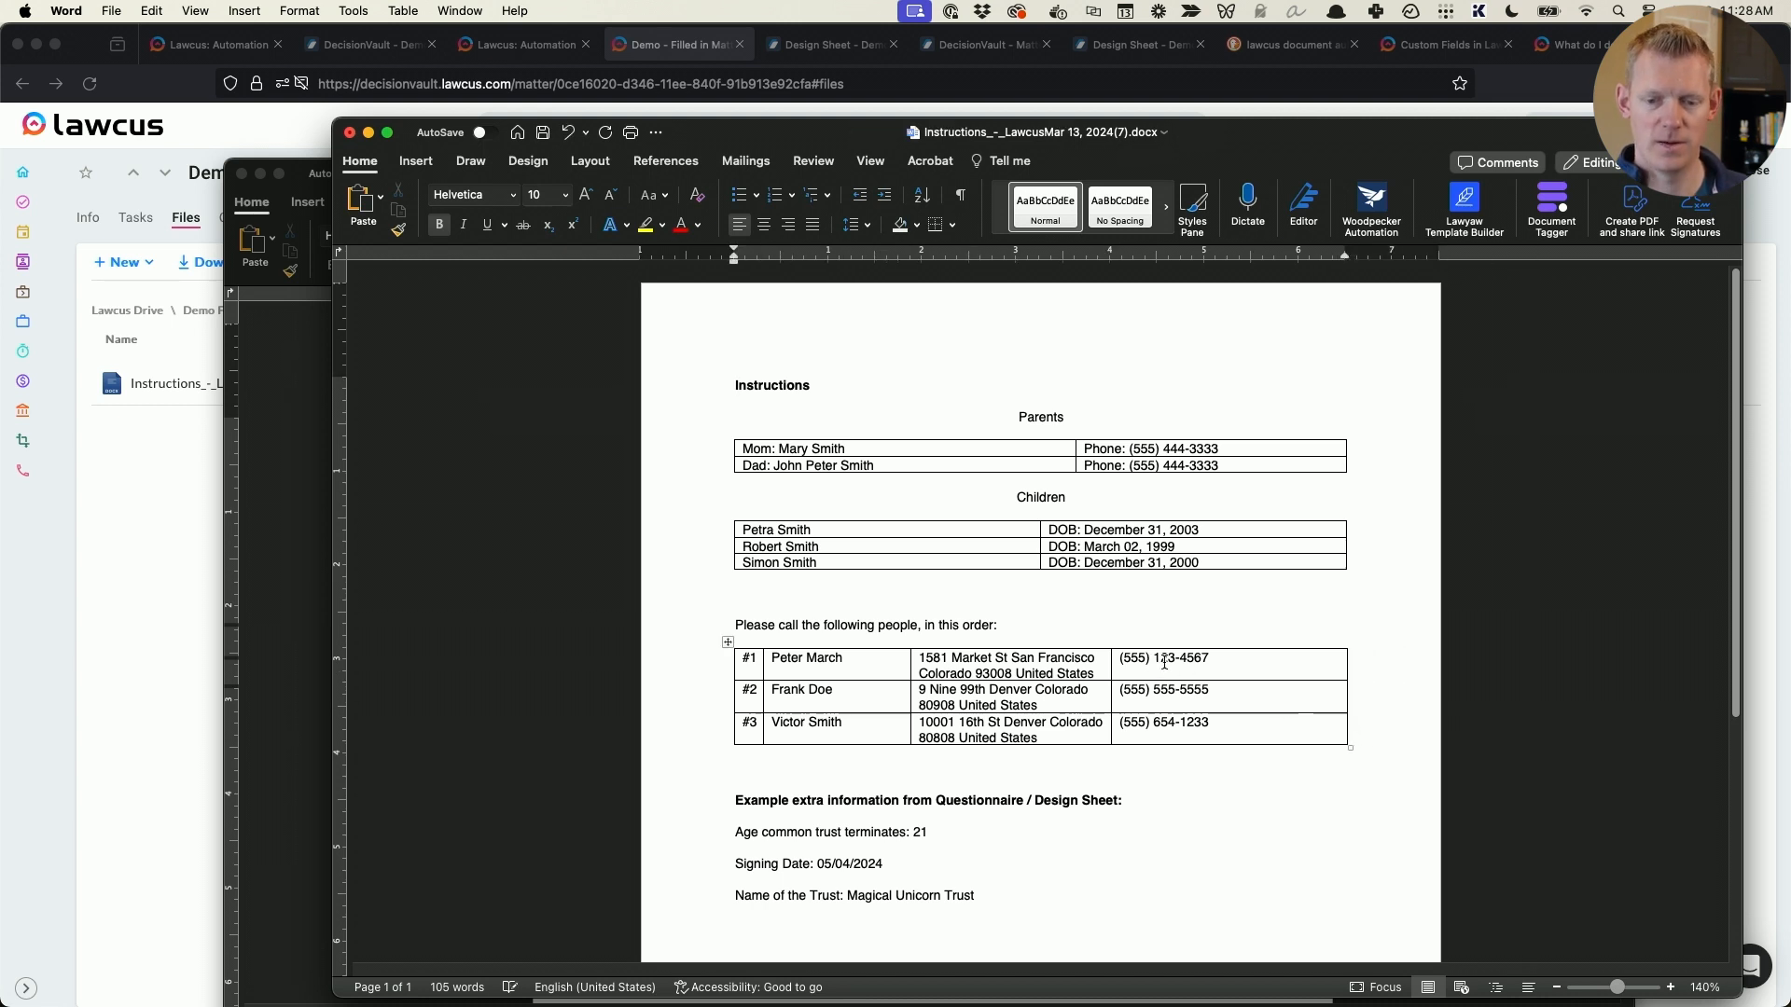
pyautogui.scroll(-5, 772, 737)
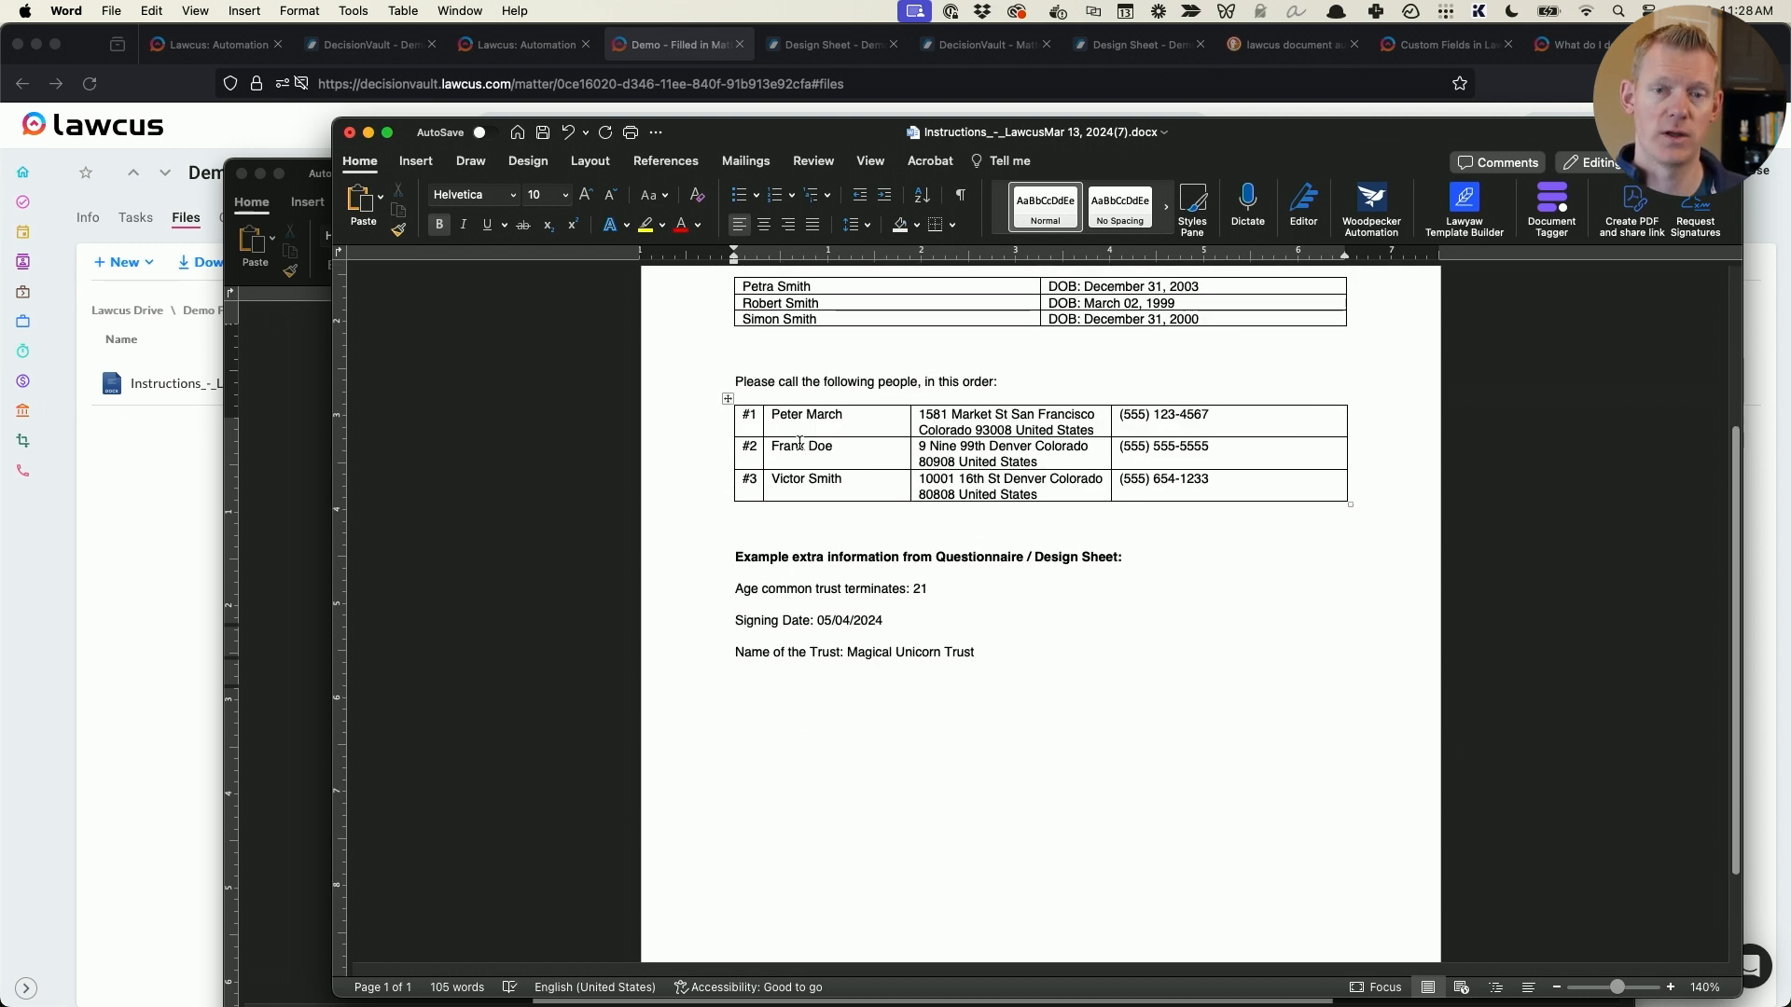
# - Switch to DecisionVault and open the Short-term Guardian role assignments of the demo matter
pyautogui.click(350, 67)
pyautogui.click(373, 45)
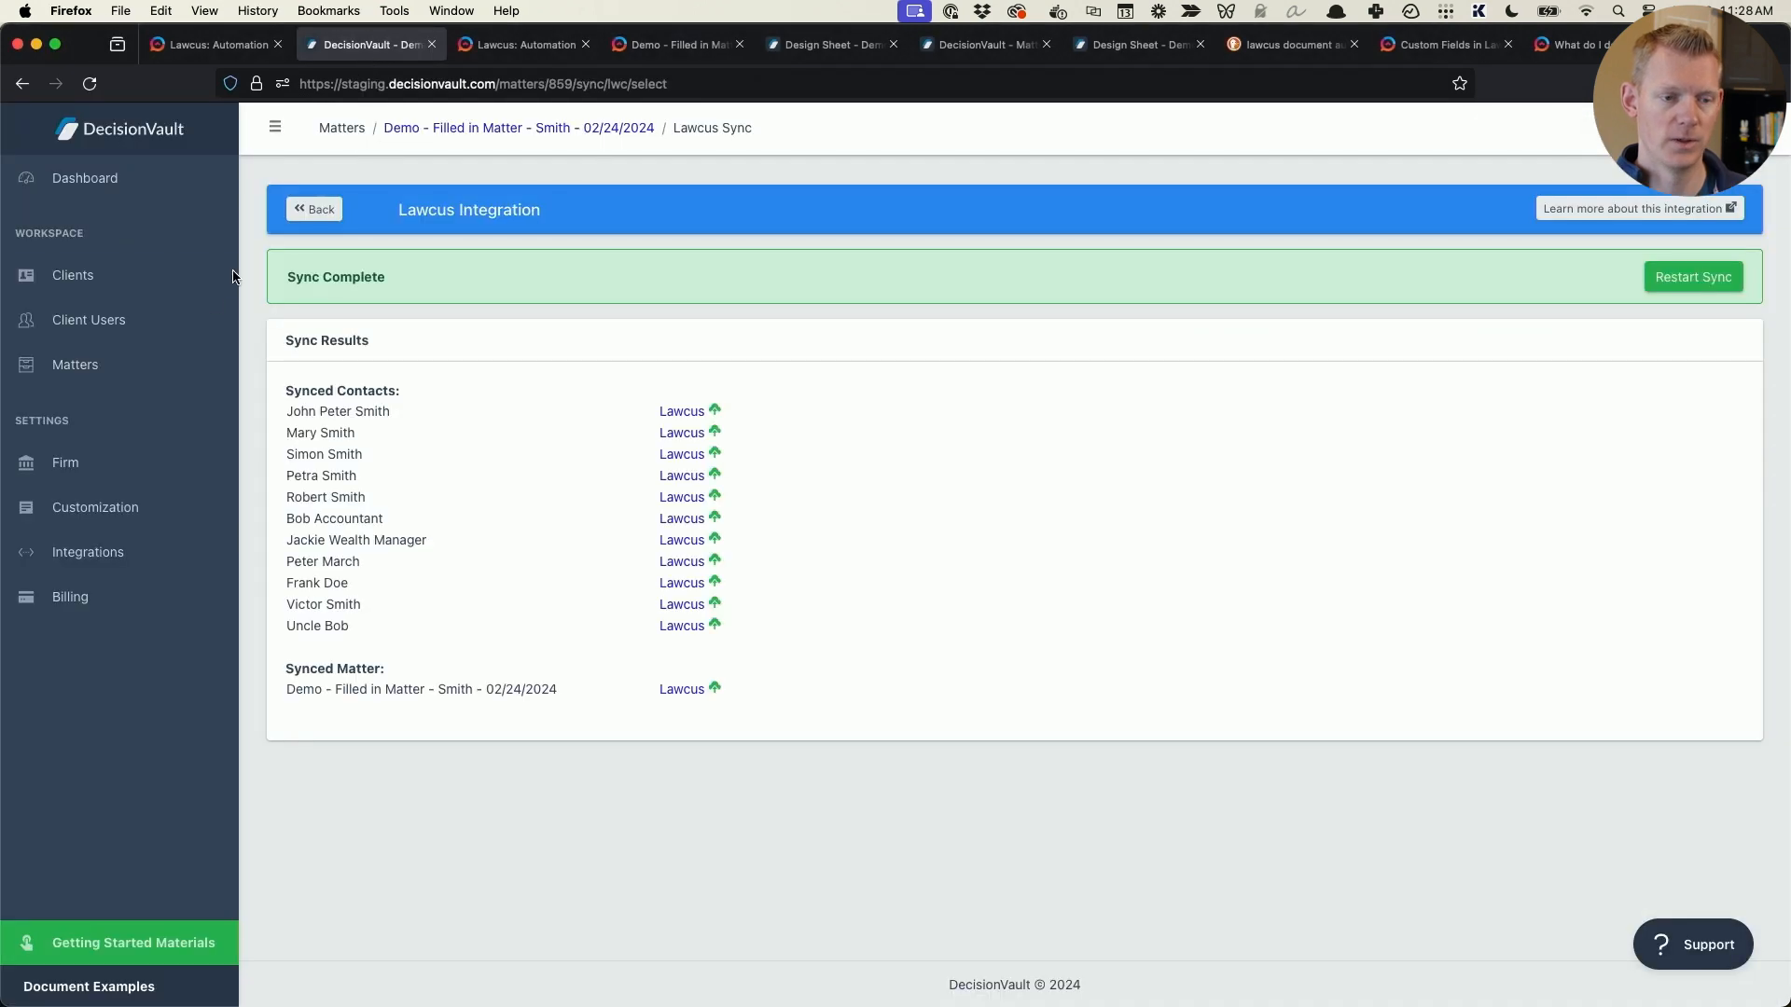
pyautogui.click(553, 128)
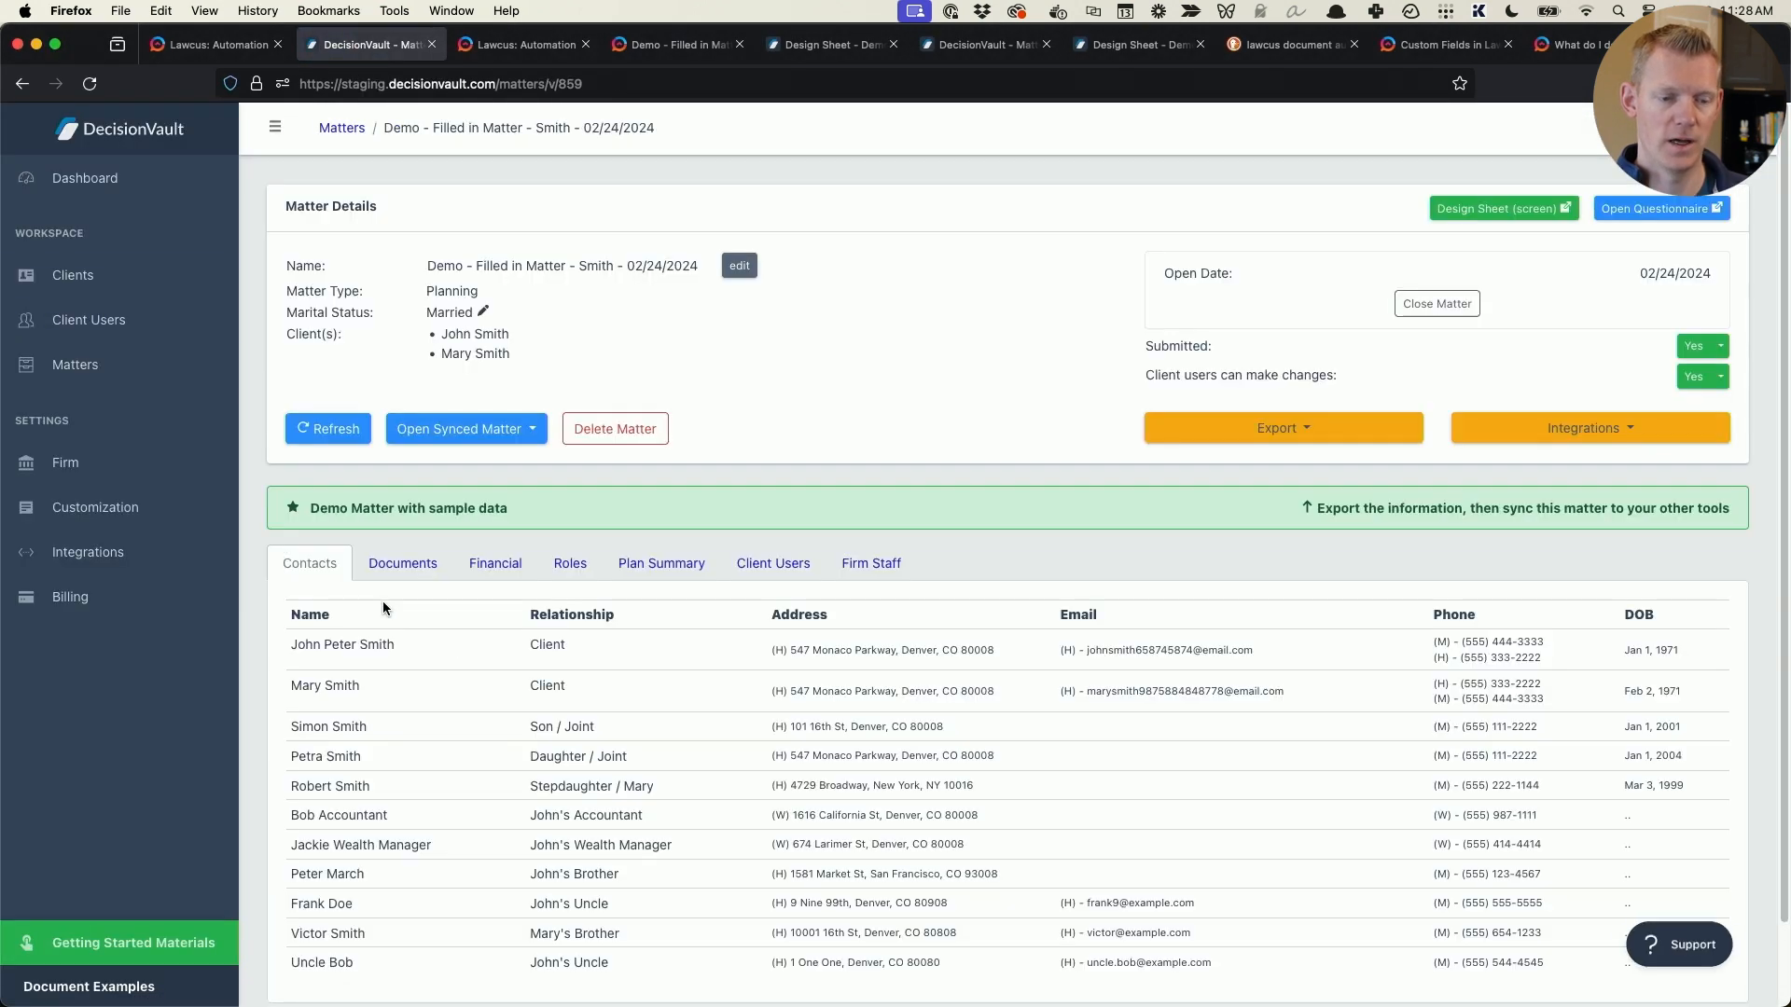
pyautogui.click(578, 567)
pyautogui.scroll(-5, 668, 619)
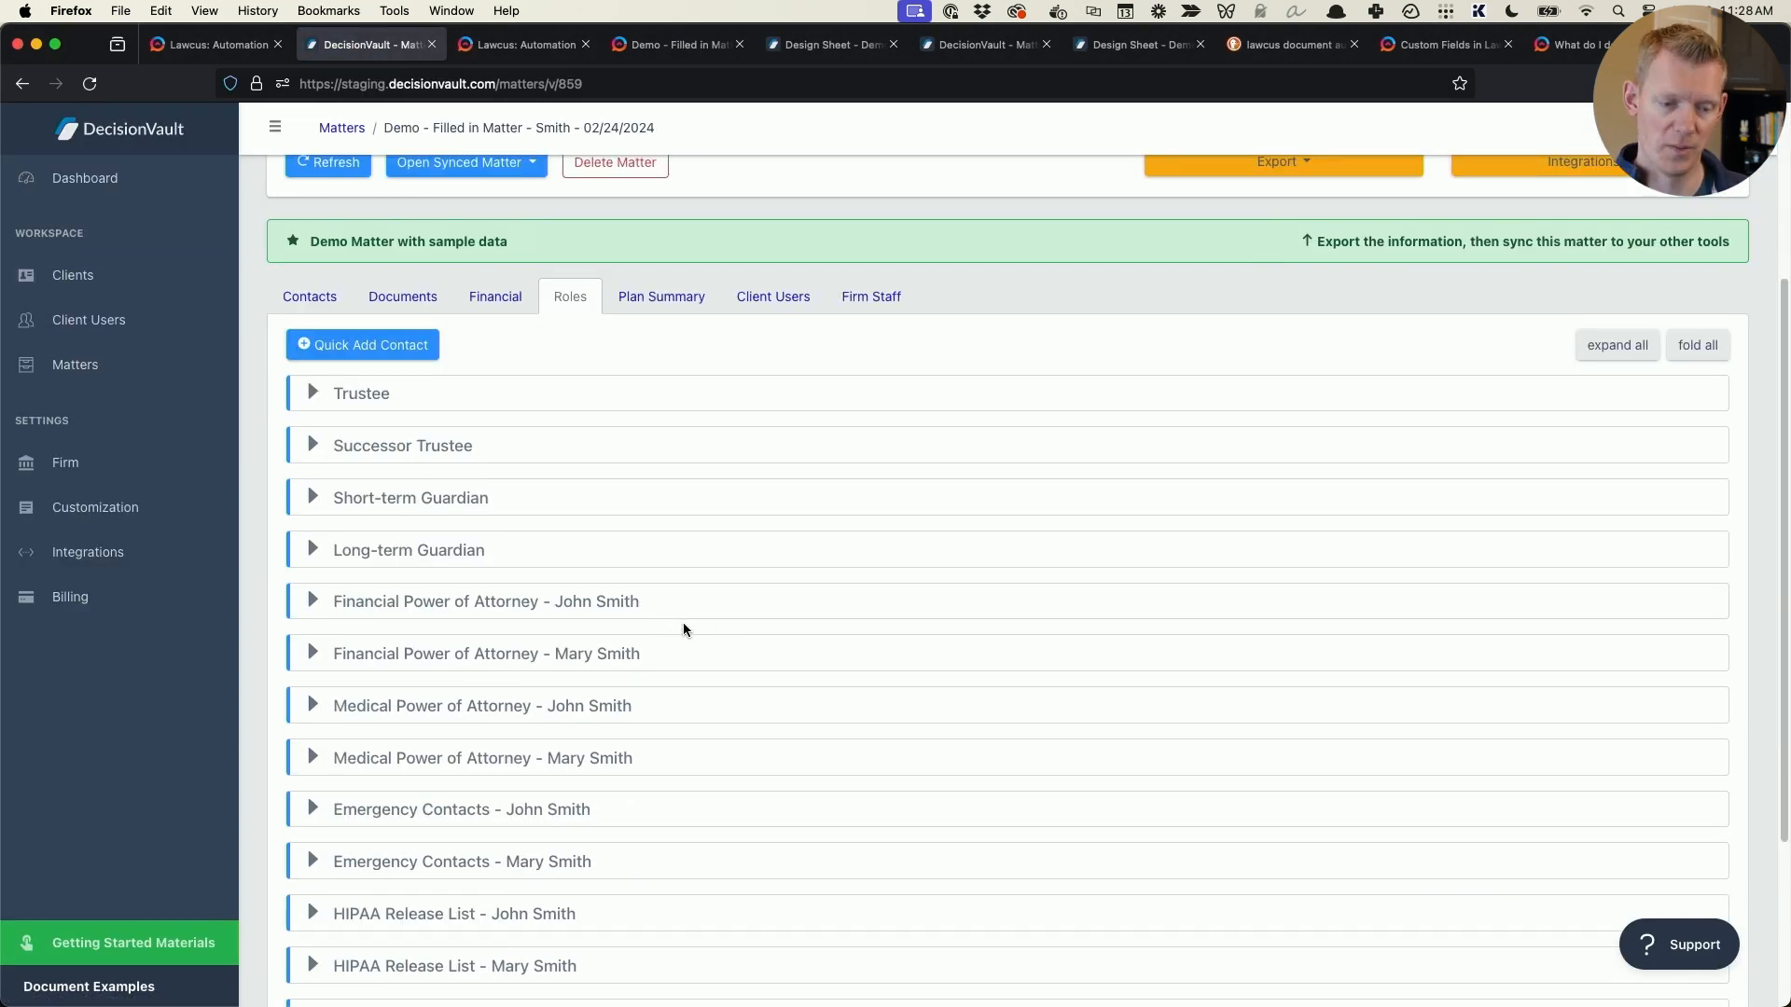
pyautogui.click(412, 394)
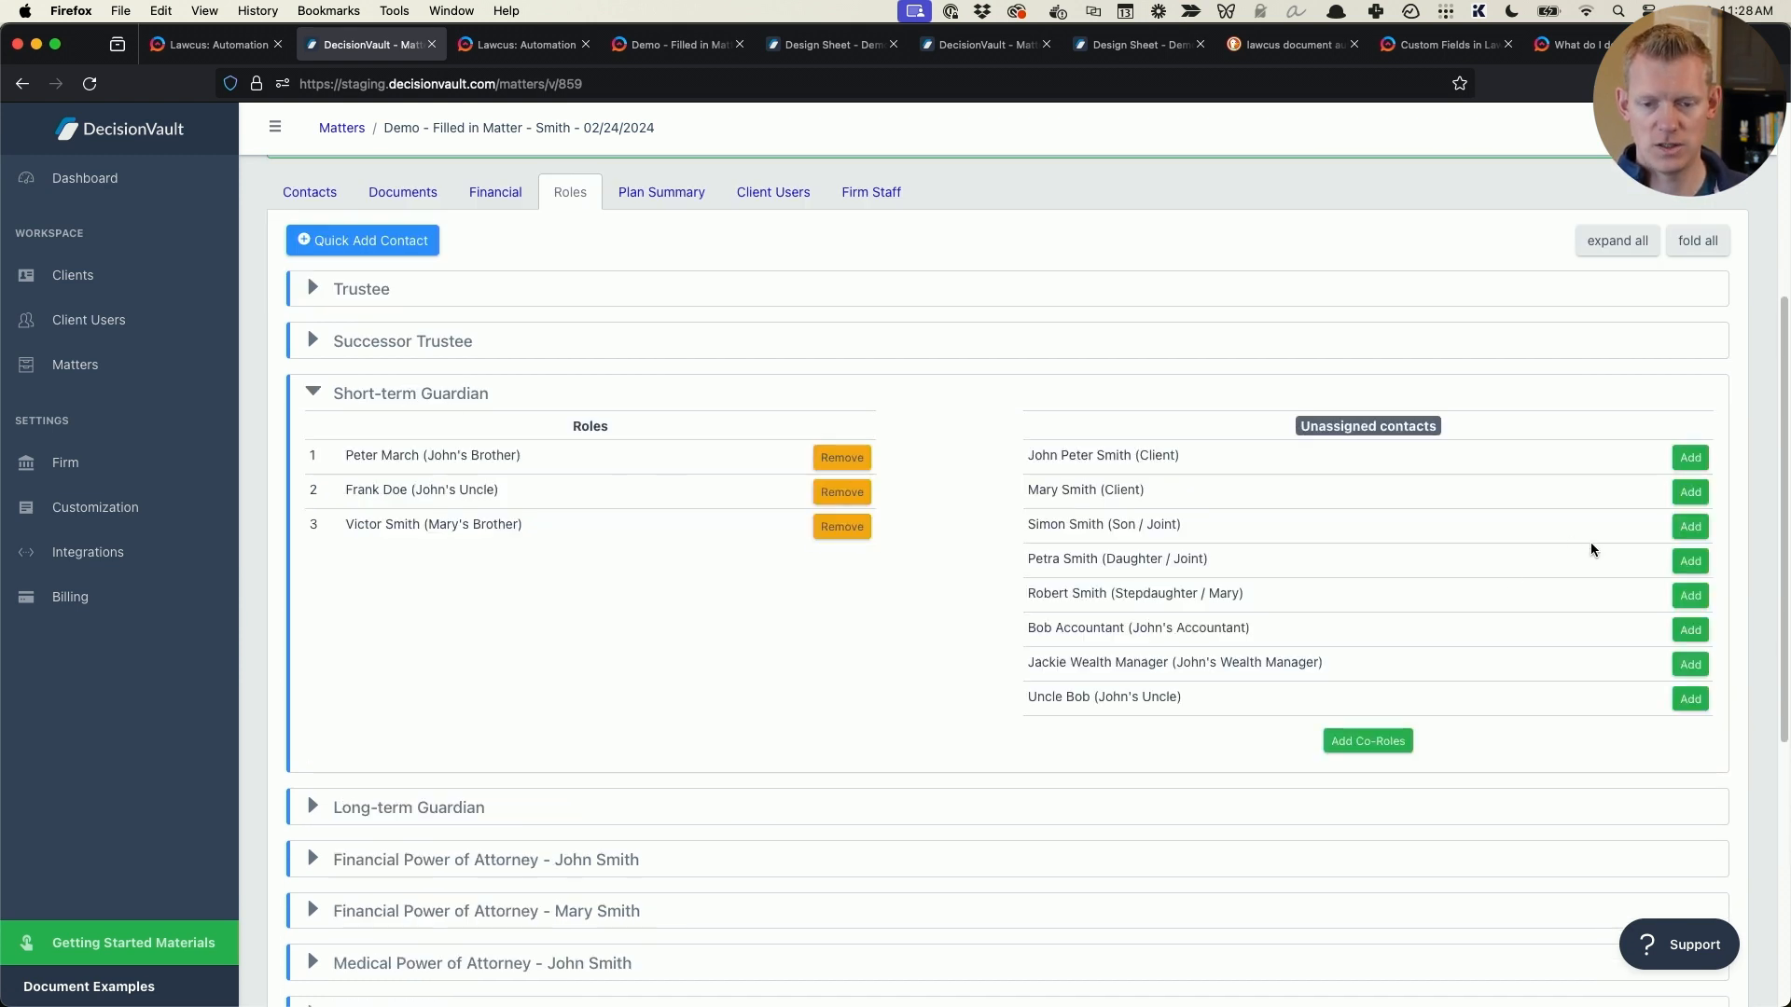
# - Replace the second short-term guardian with the last contact in the unassigned list, keeping the original first and third guardians in order
pyautogui.click(843, 528)
pyautogui.click(843, 492)
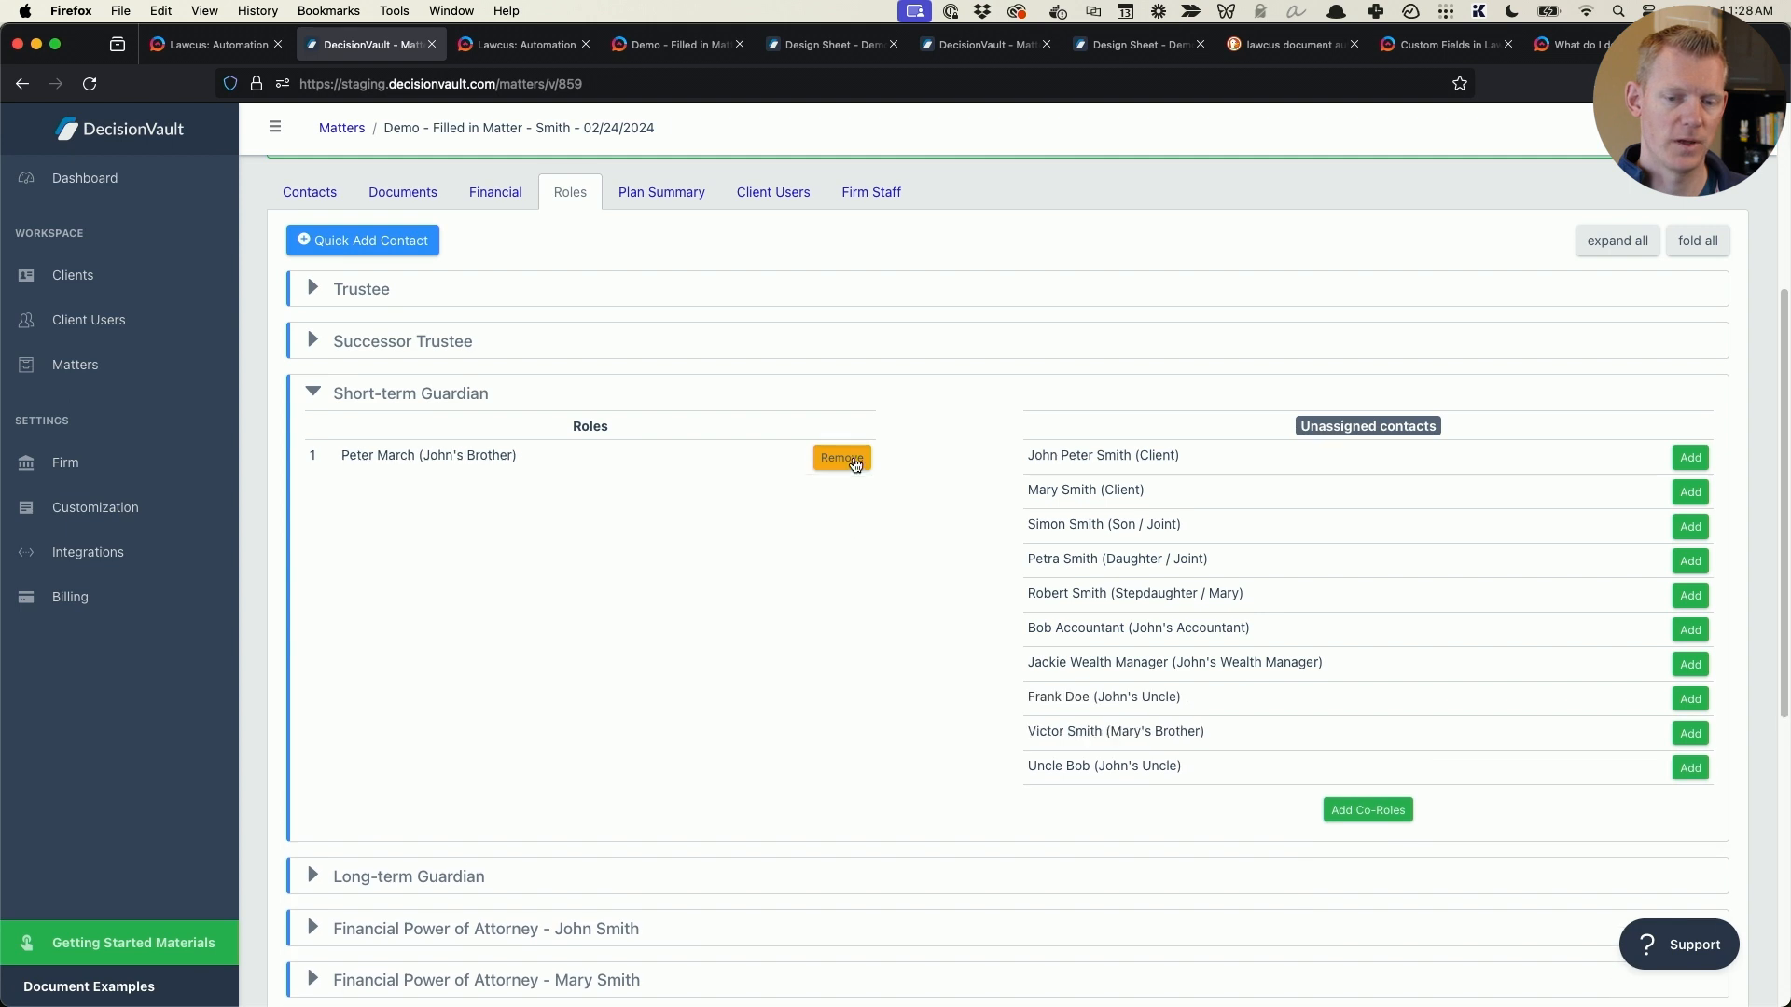
pyautogui.click(843, 457)
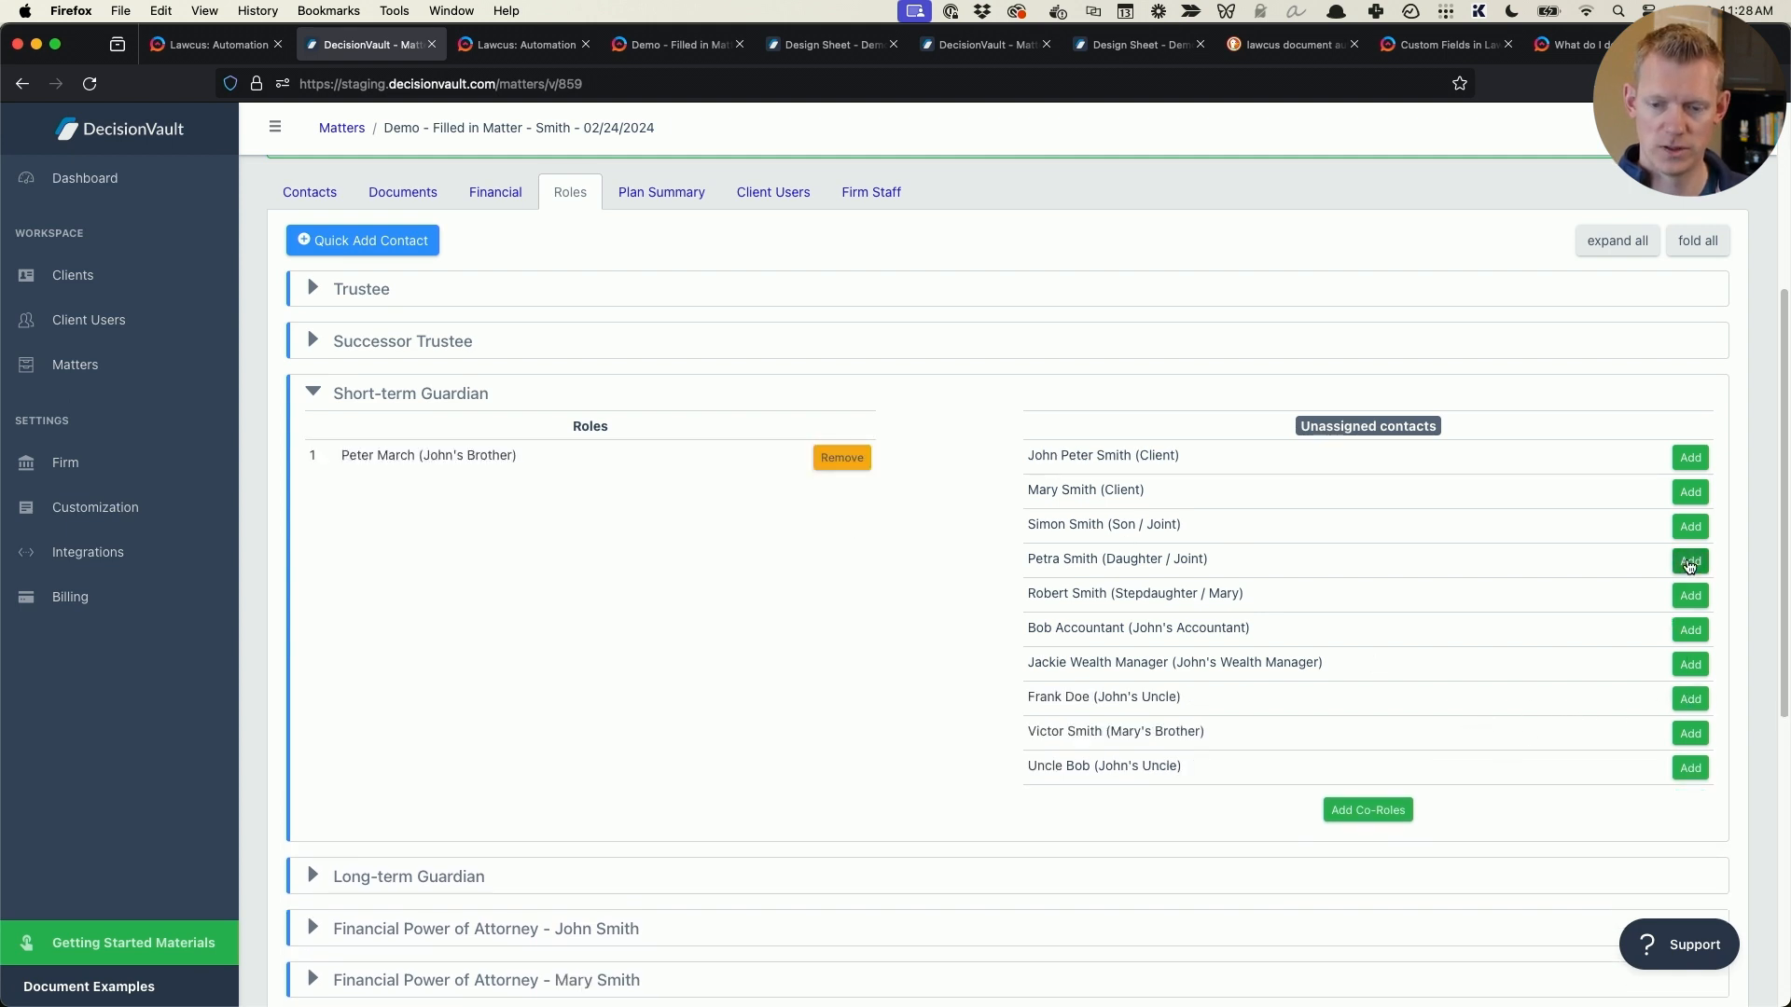
pyautogui.click(1688, 769)
pyautogui.click(1683, 734)
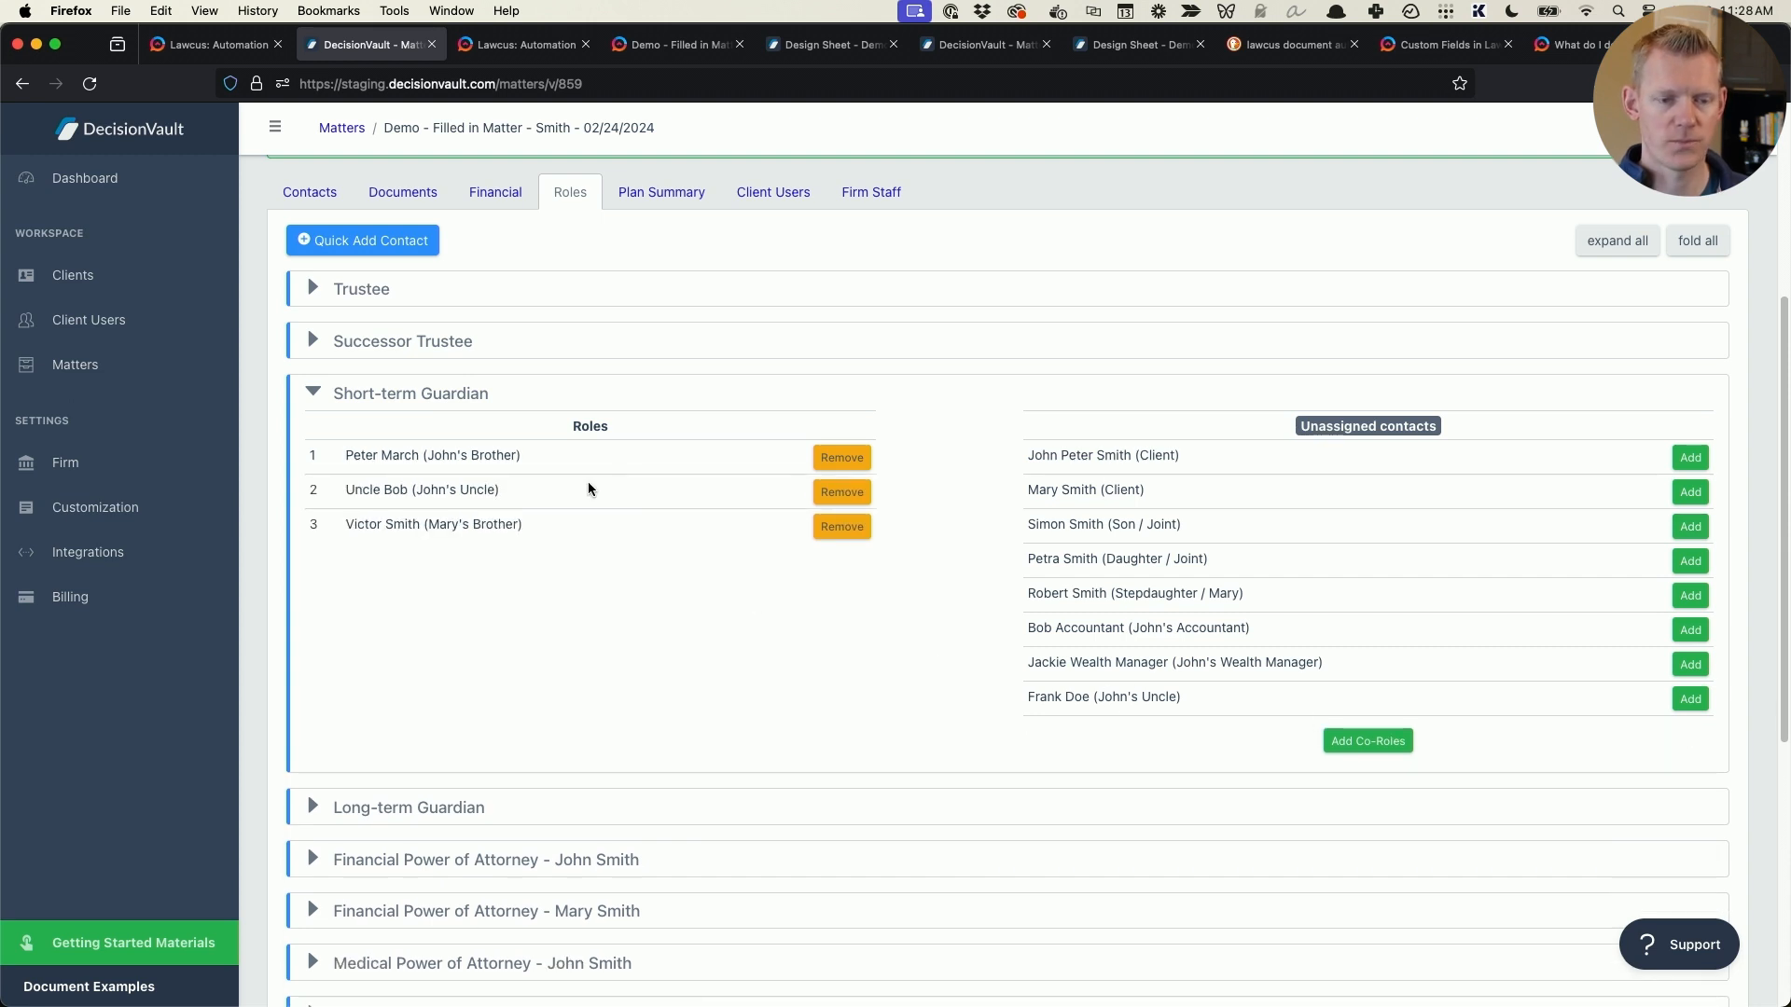
# - Sync the demo matter to Lawcus through the integration with all contacts selected
pyautogui.scroll(5, 1199, 365)
pyautogui.click(1621, 435)
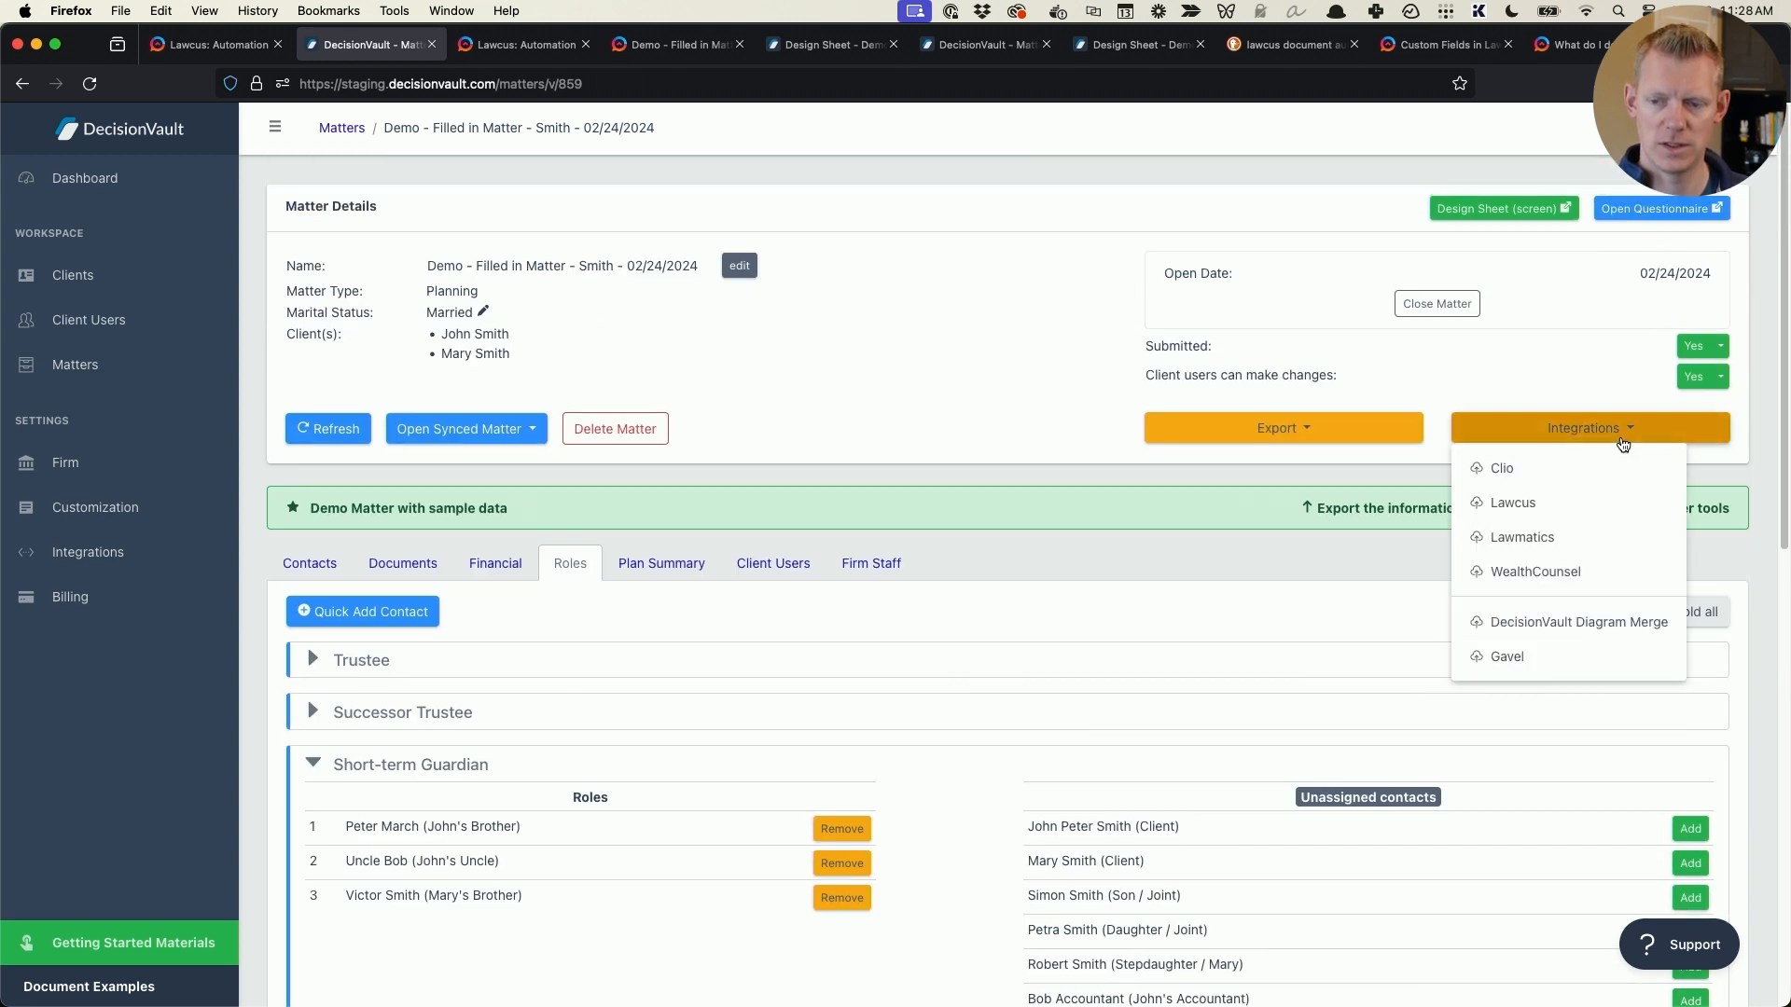
pyautogui.click(1555, 499)
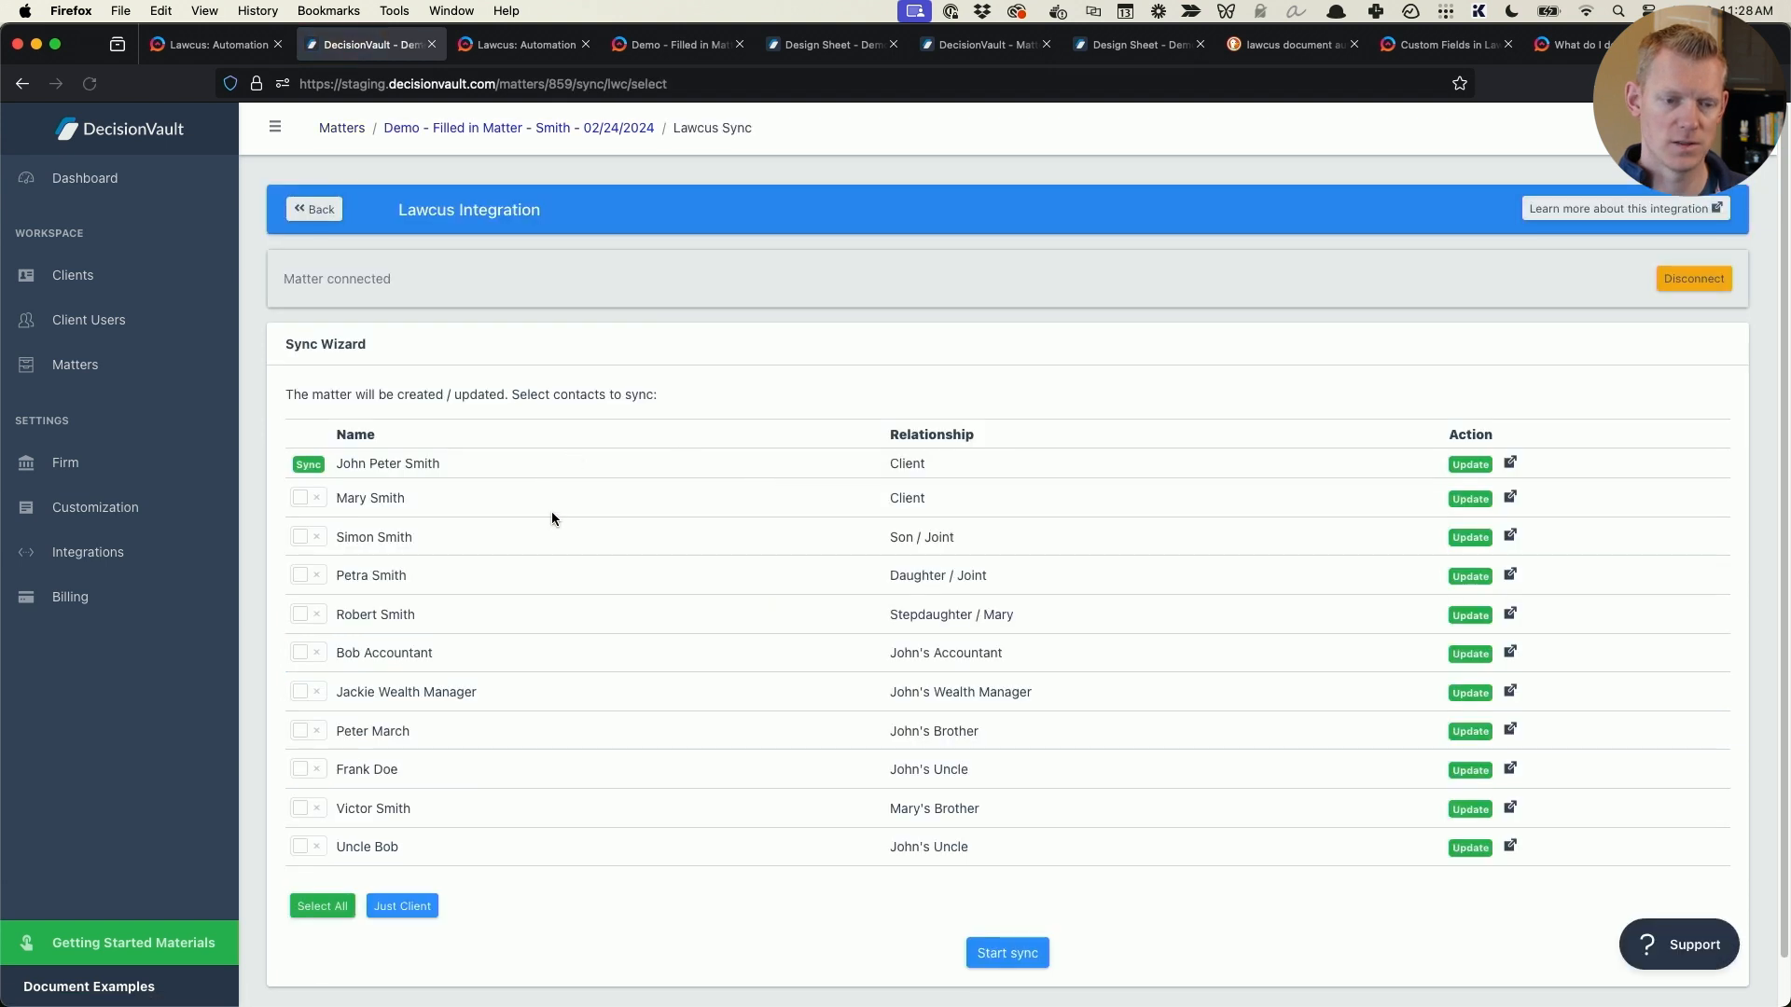
pyautogui.click(313, 913)
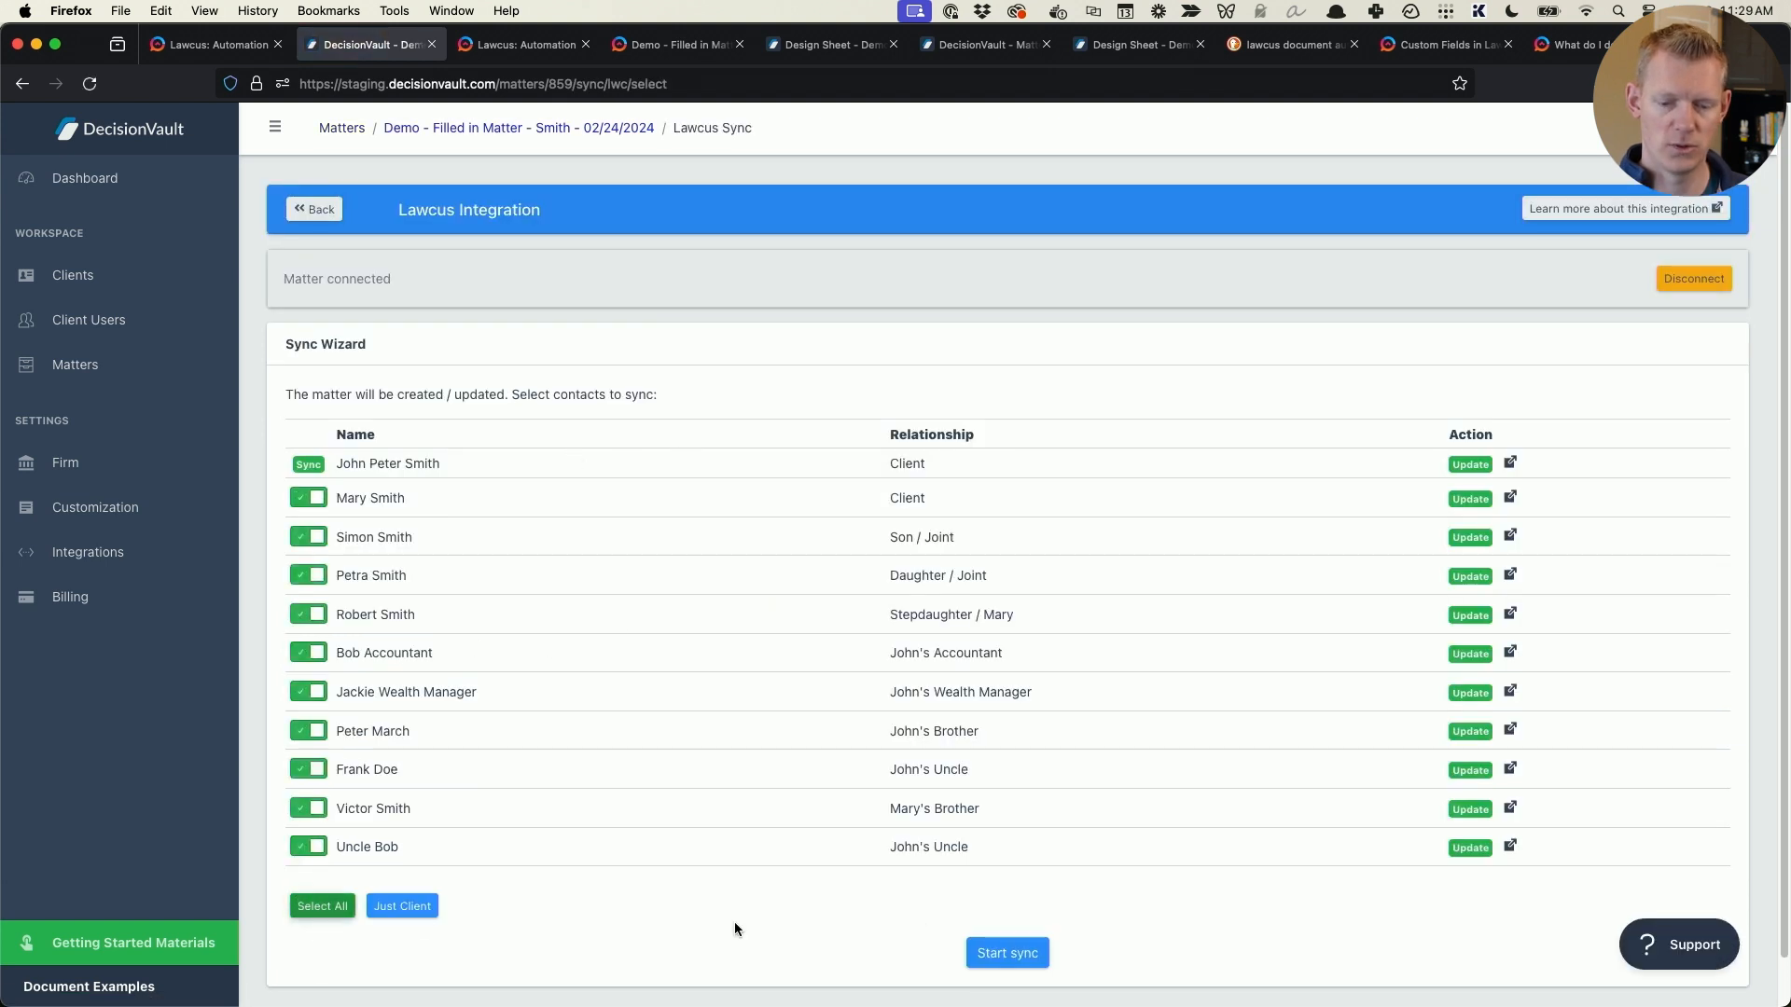
pyautogui.click(1007, 952)
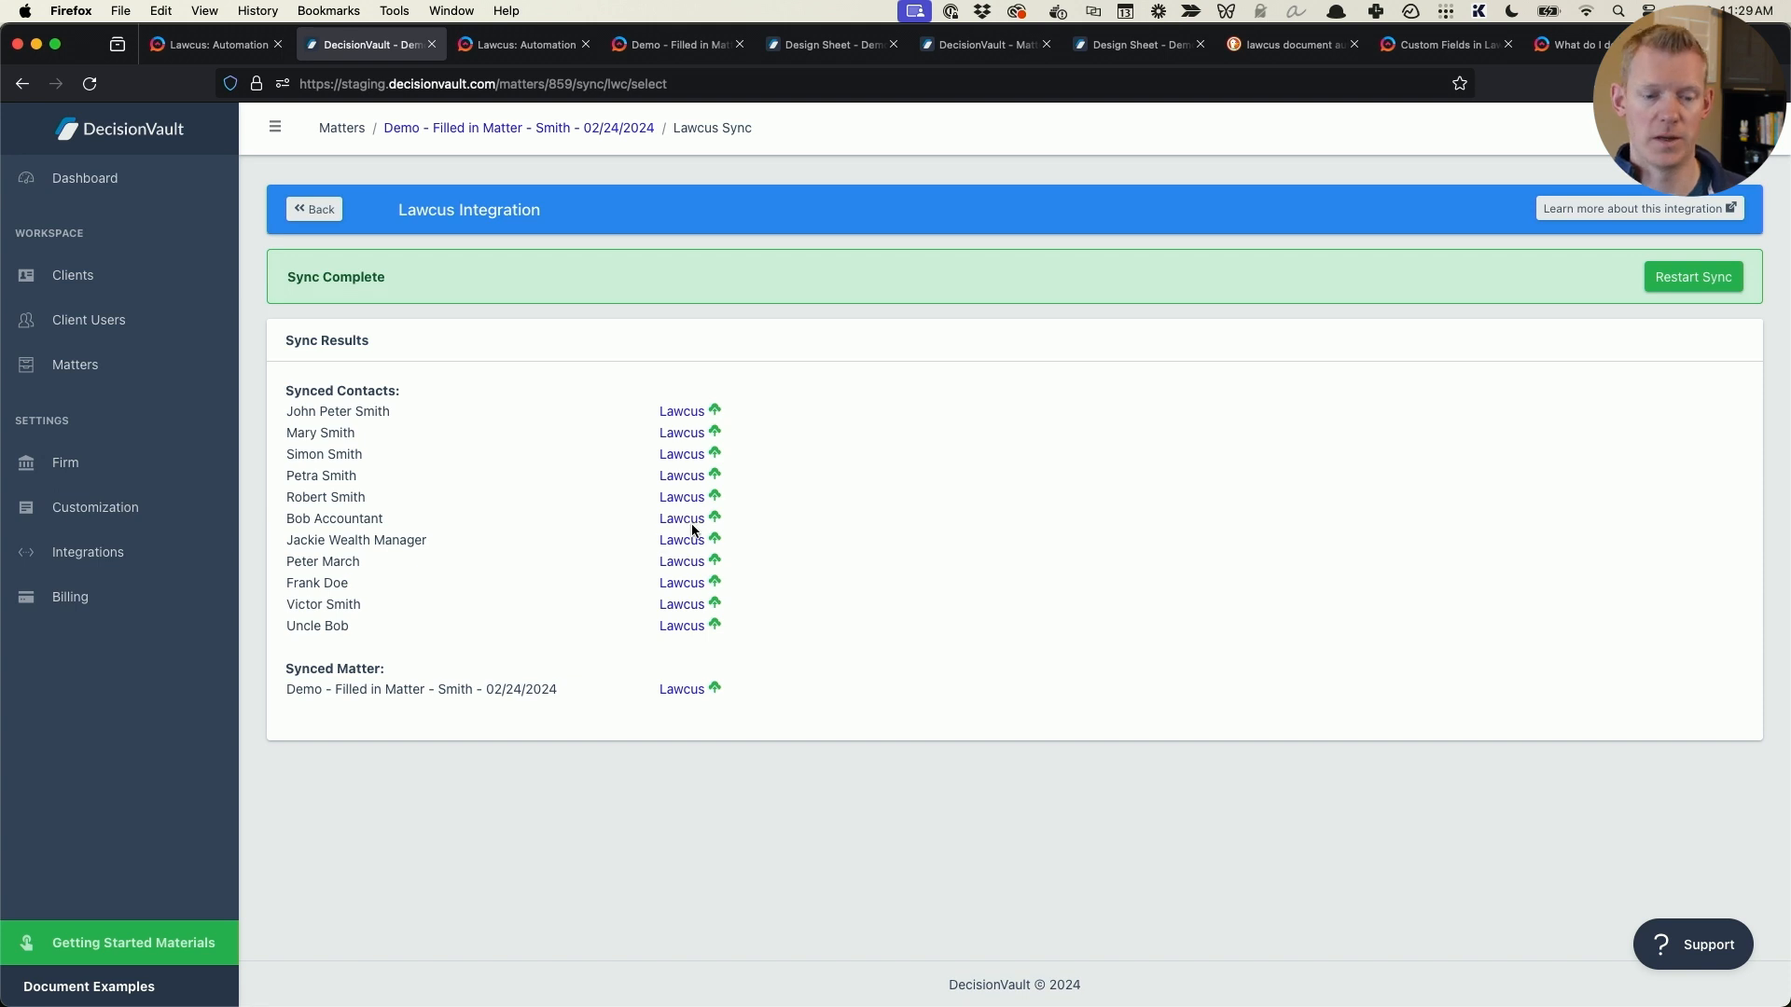
# - Open the synced matter in Lawcus and delete Instructions_-_Lawcus.docx from its files
pyautogui.click(709, 690)
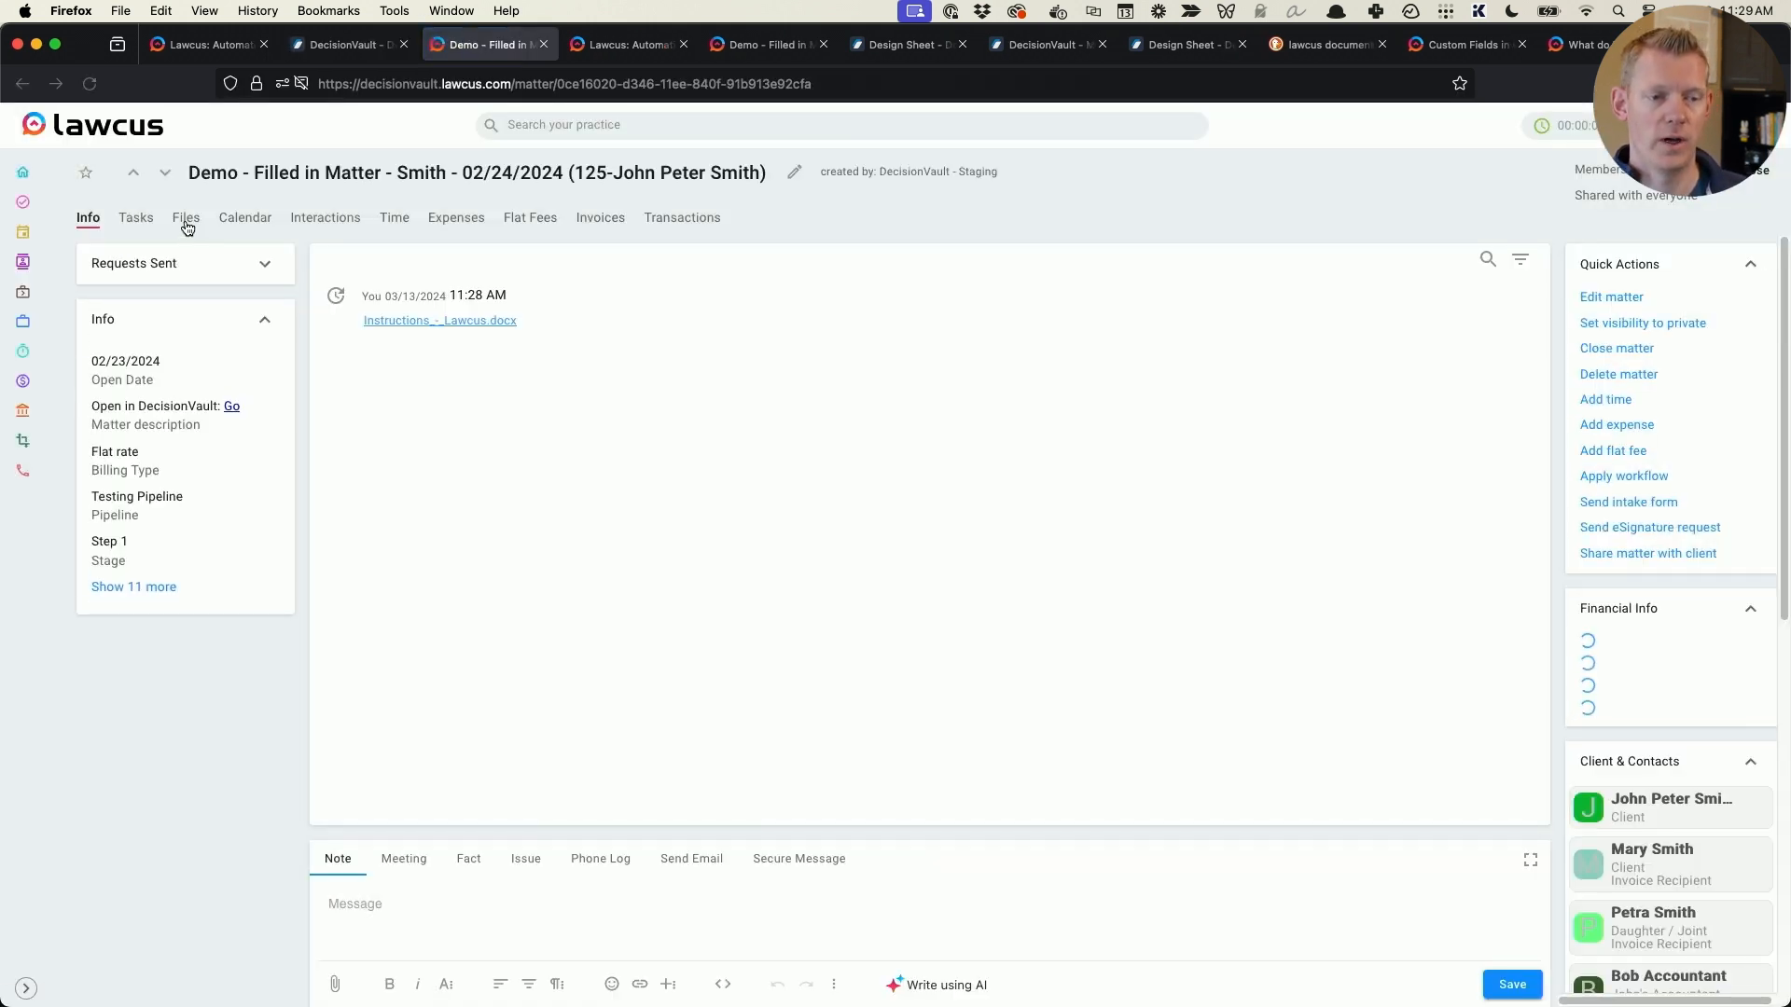
pyautogui.click(186, 222)
pyautogui.click(142, 269)
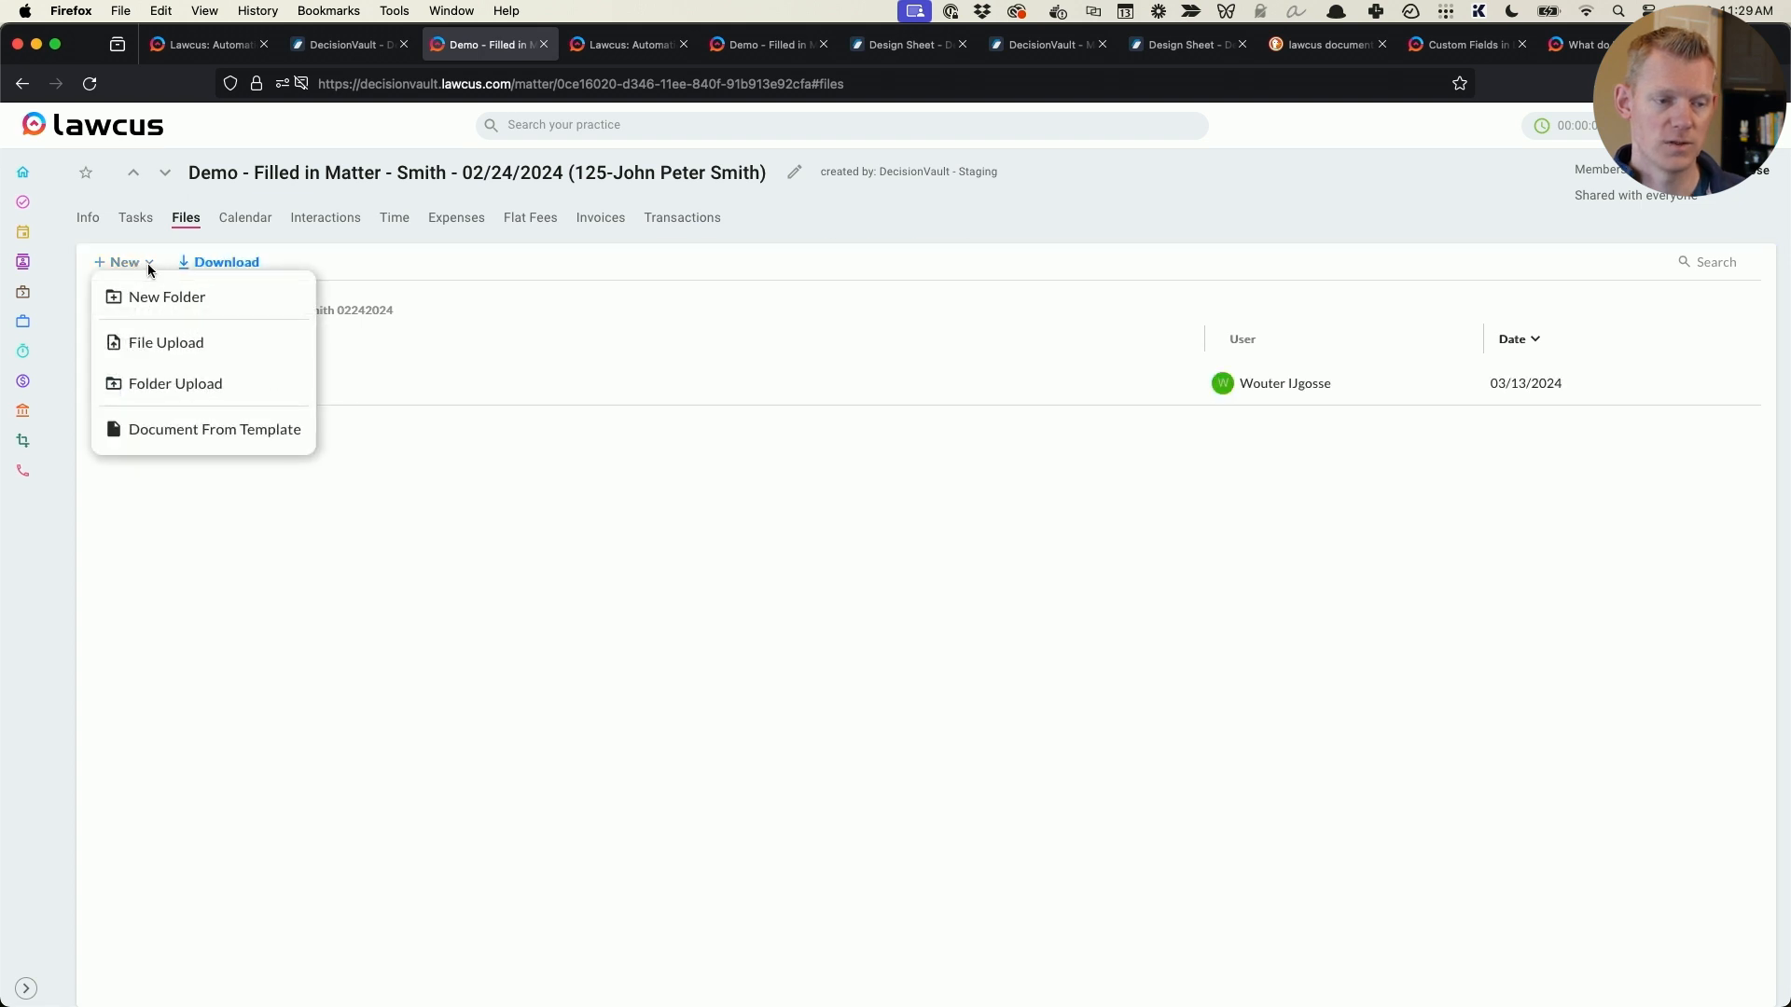
pyautogui.click(1740, 390)
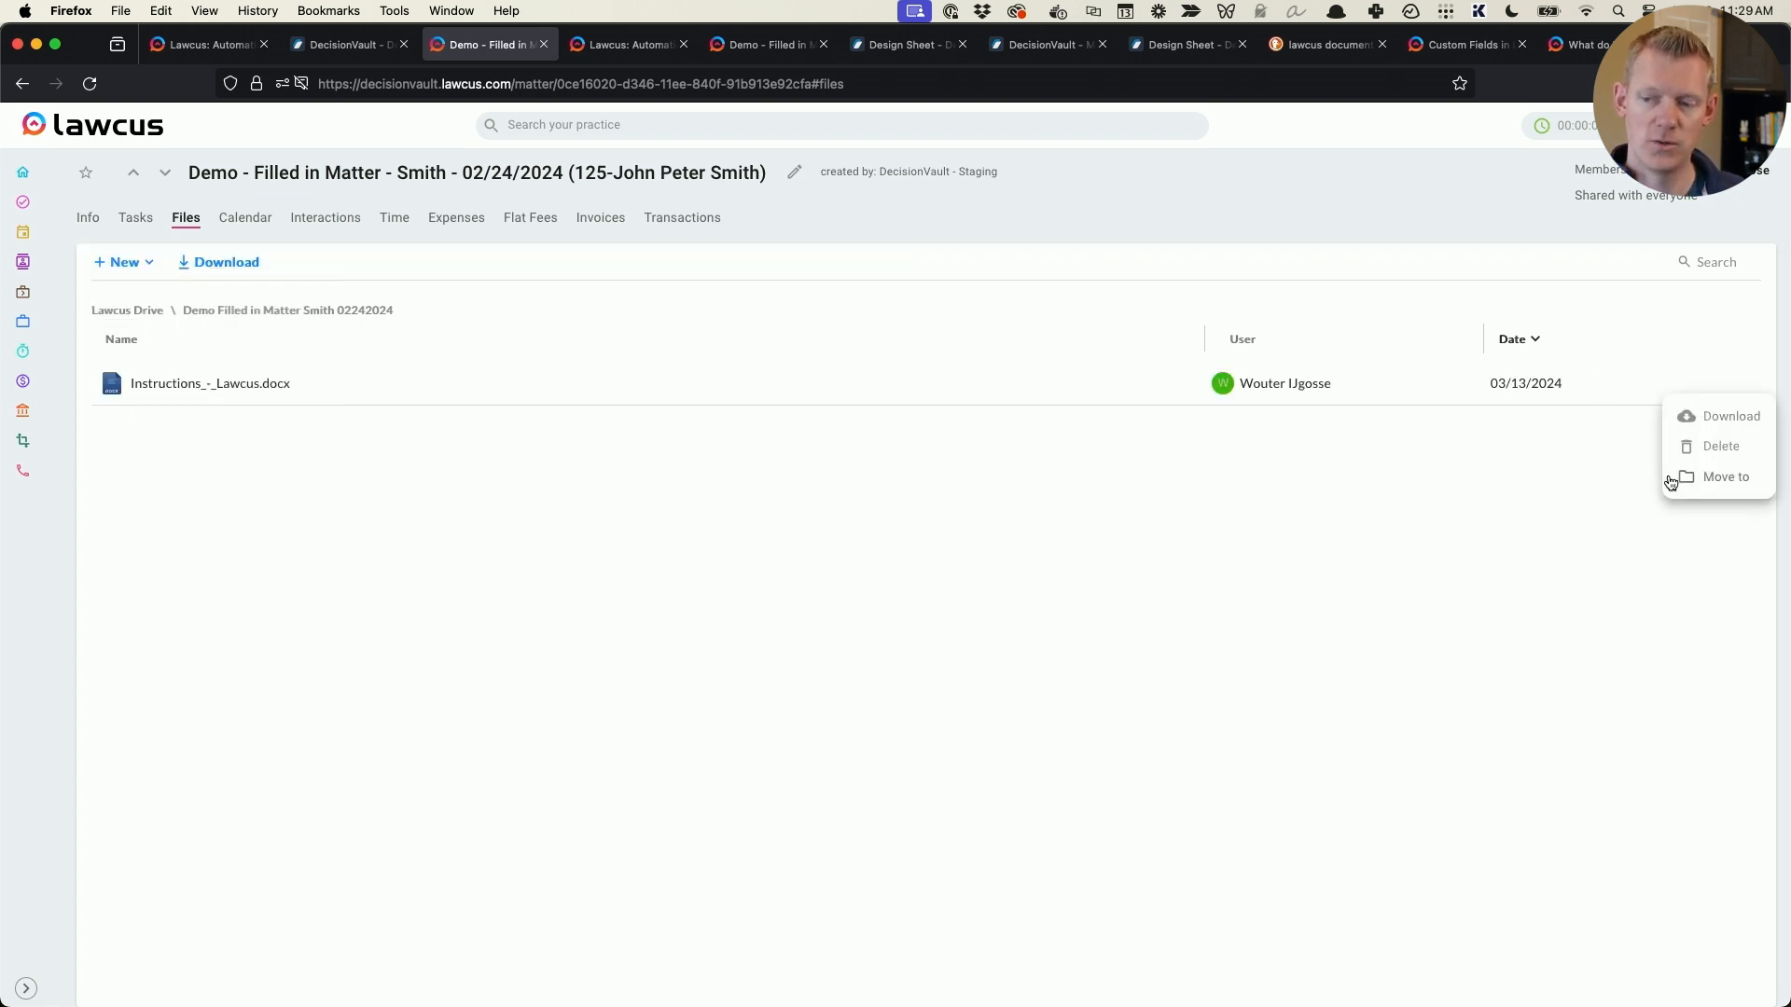
pyautogui.click(1679, 446)
pyautogui.click(858, 585)
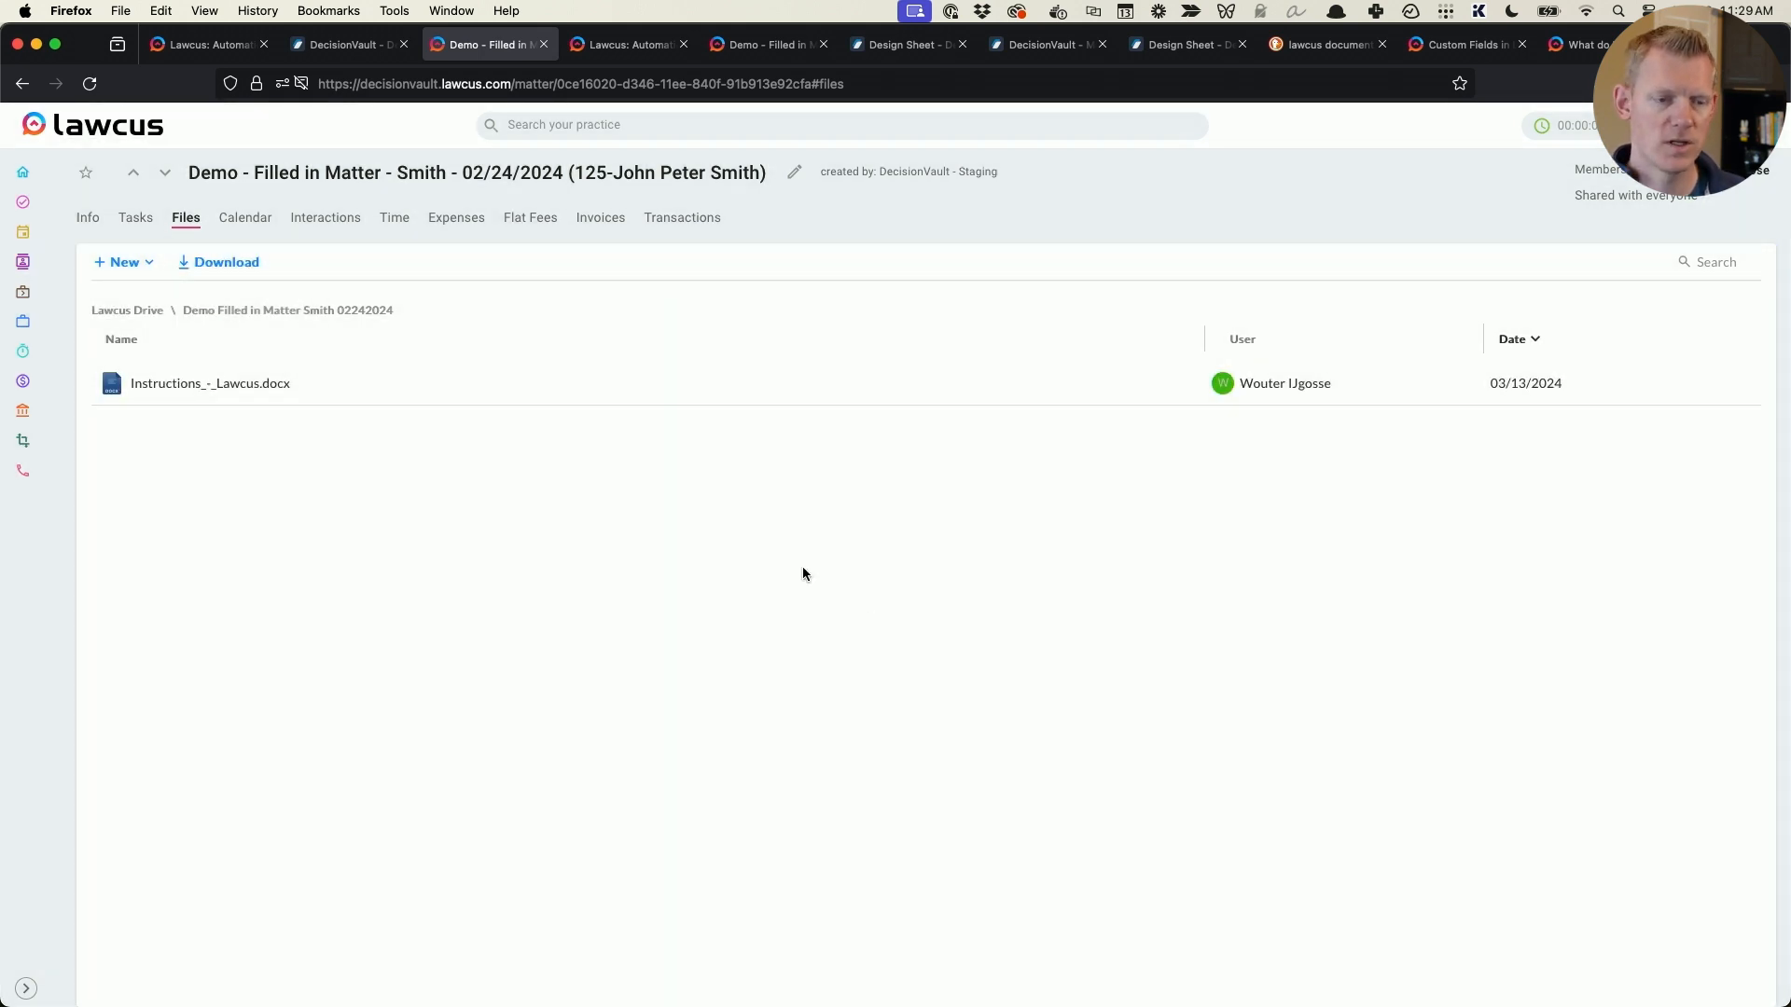
# - Create a fresh document from the Instructions_-_Lawcus template in the synced matter's files
pyautogui.click(138, 268)
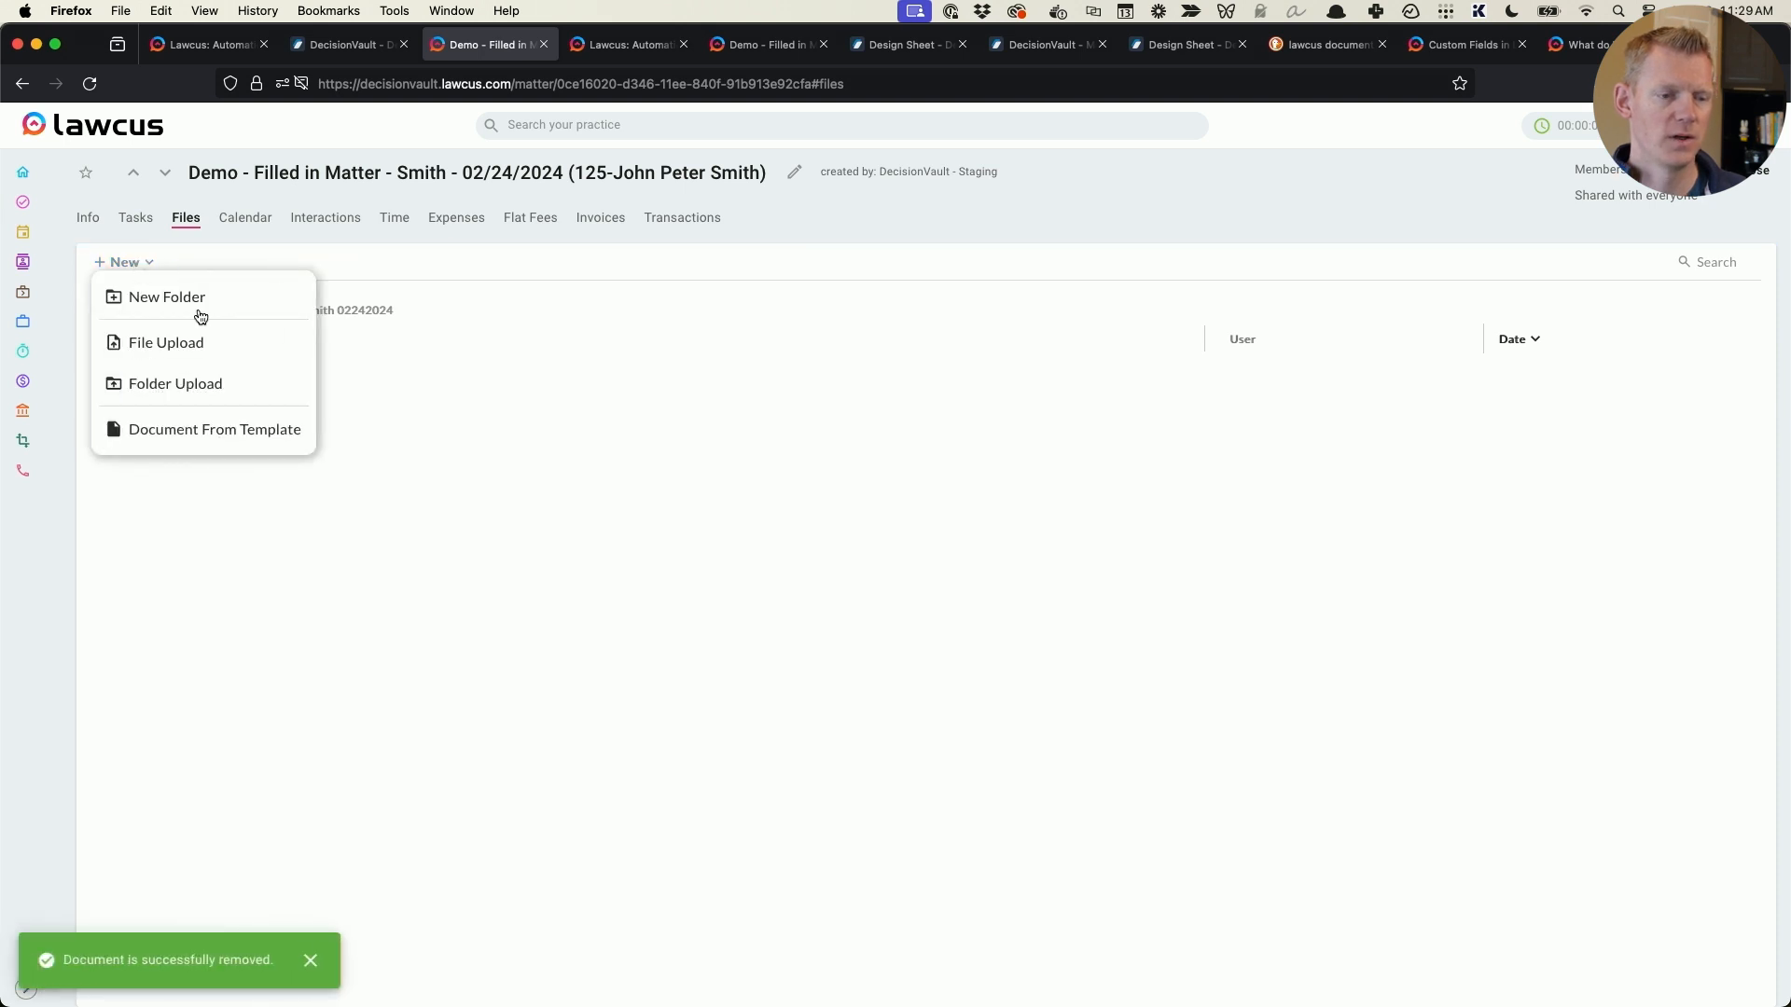
pyautogui.click(220, 430)
pyautogui.click(804, 354)
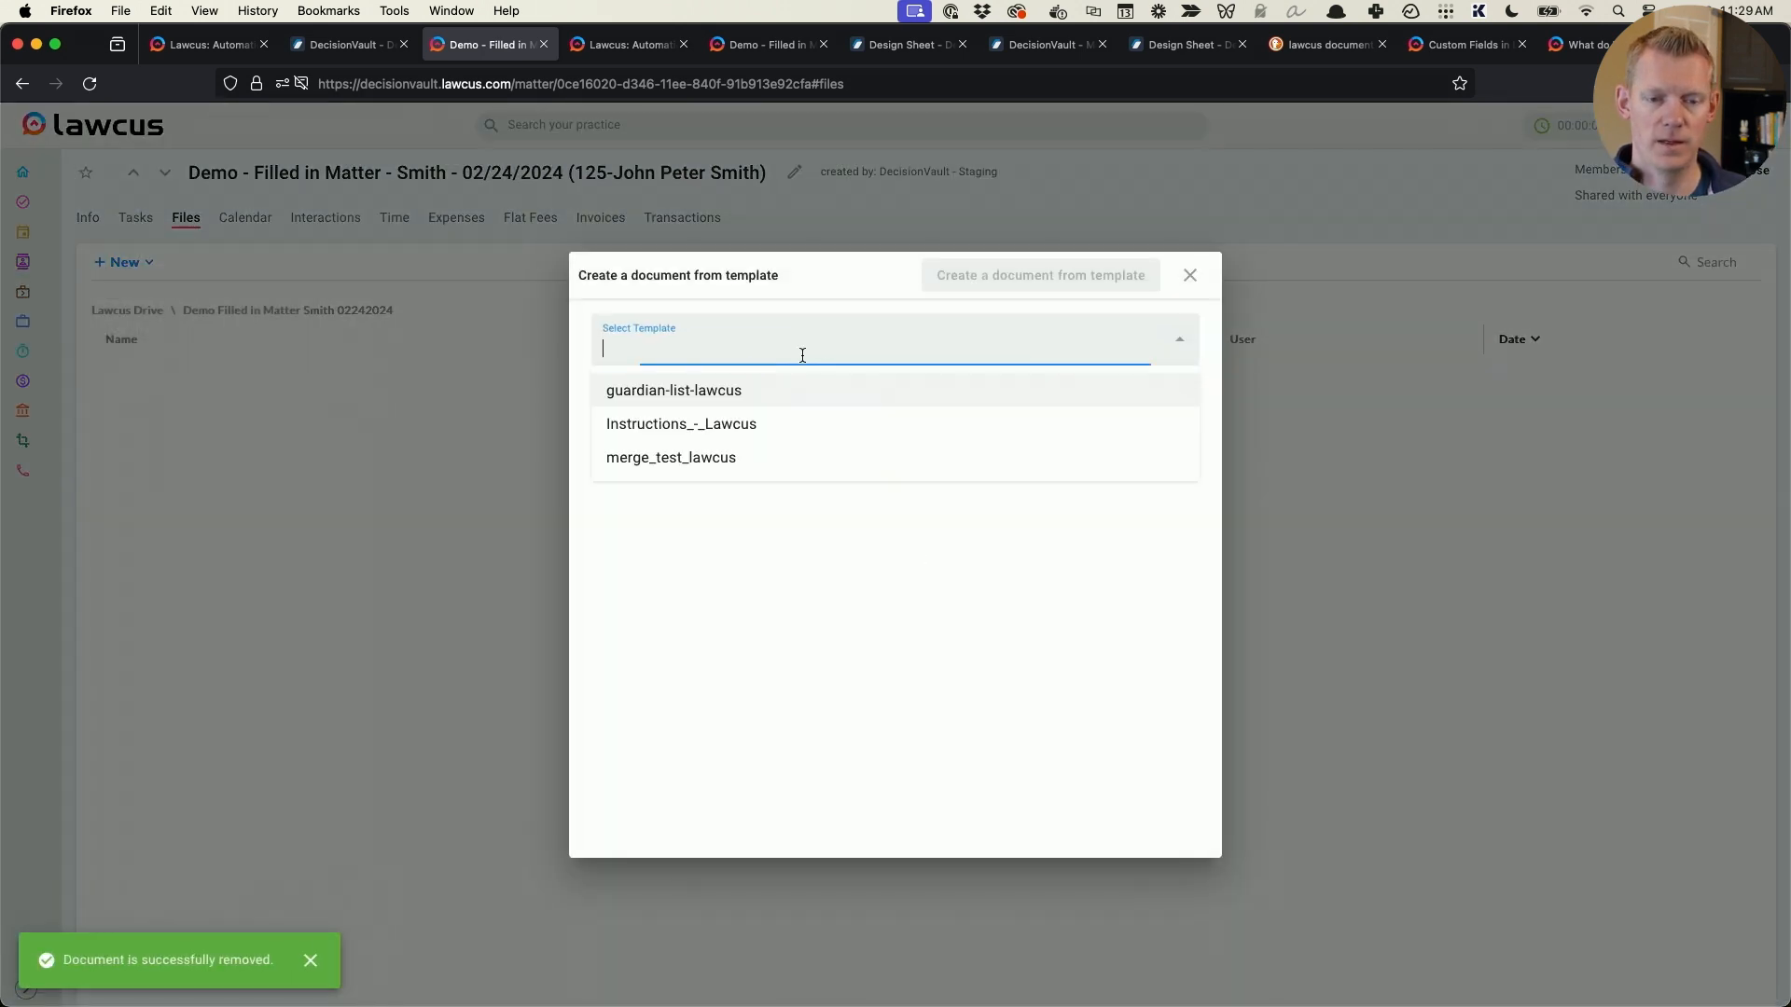
pyautogui.click(720, 418)
pyautogui.click(1023, 274)
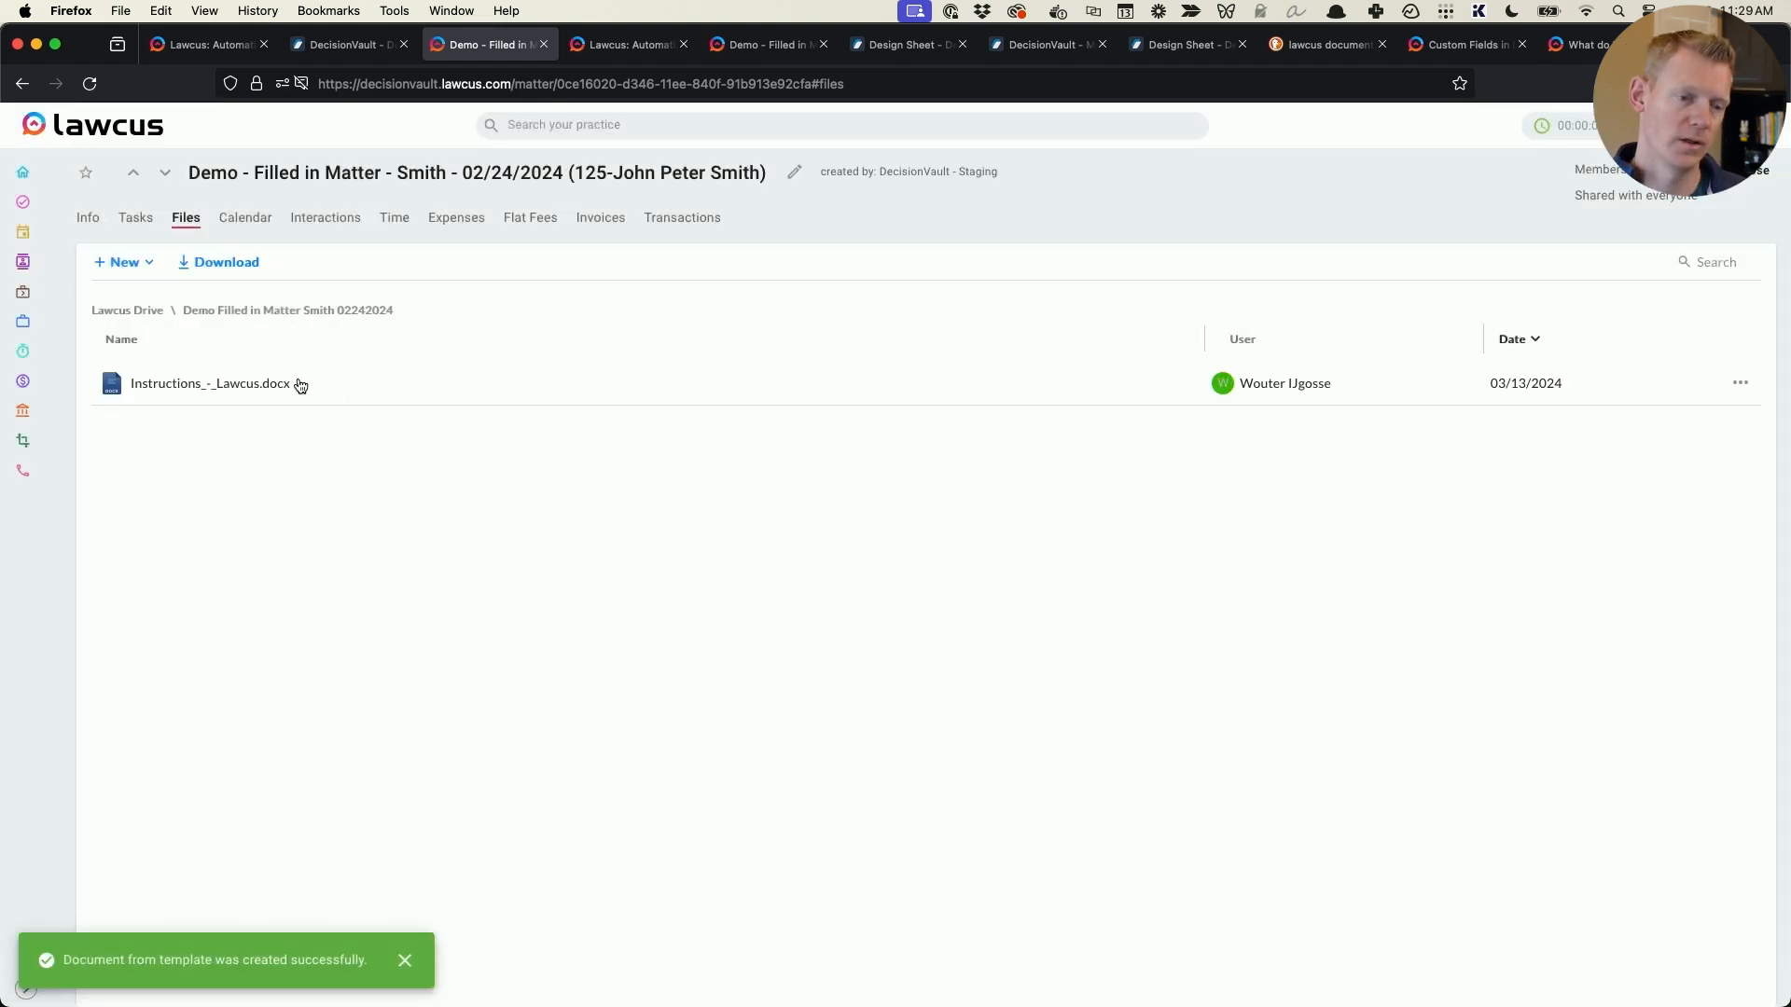
# - Open the newly generated instructions document in Word and review the call list and the extra questionnaire information
pyautogui.click(274, 384)
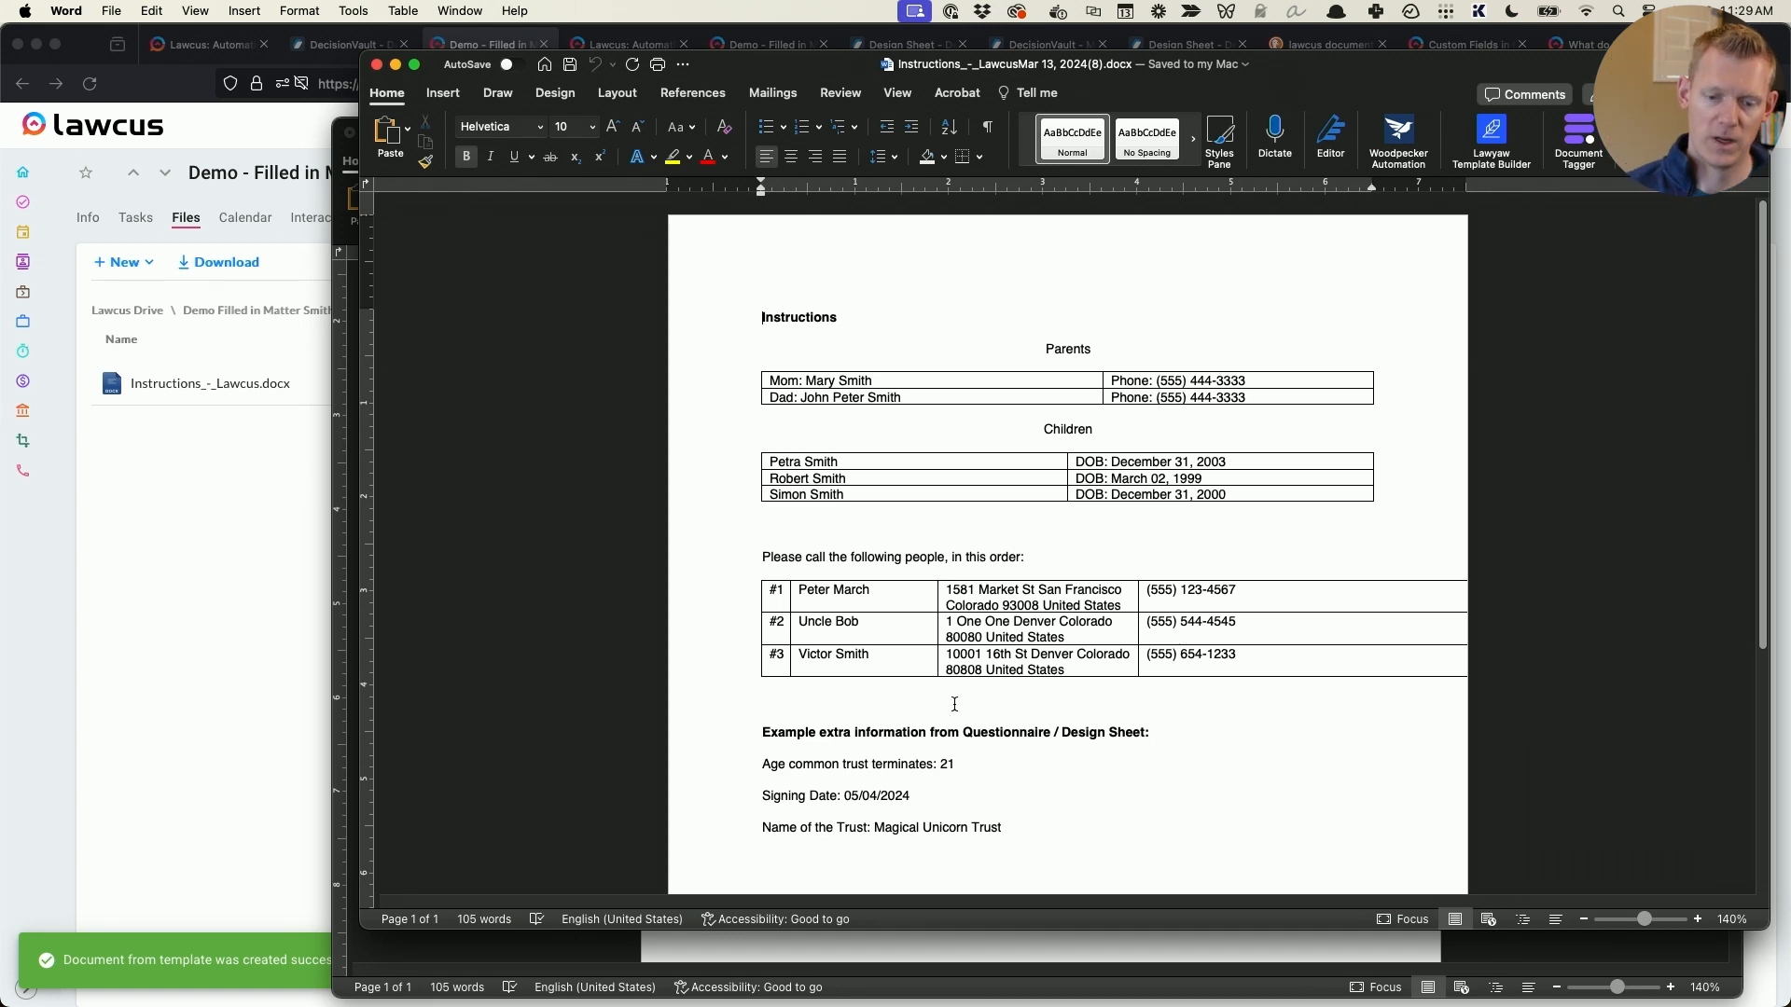
pyautogui.scroll(-2, 954, 704)
pyautogui.moveTo(1041, 742); pyautogui.dragTo(754, 649)
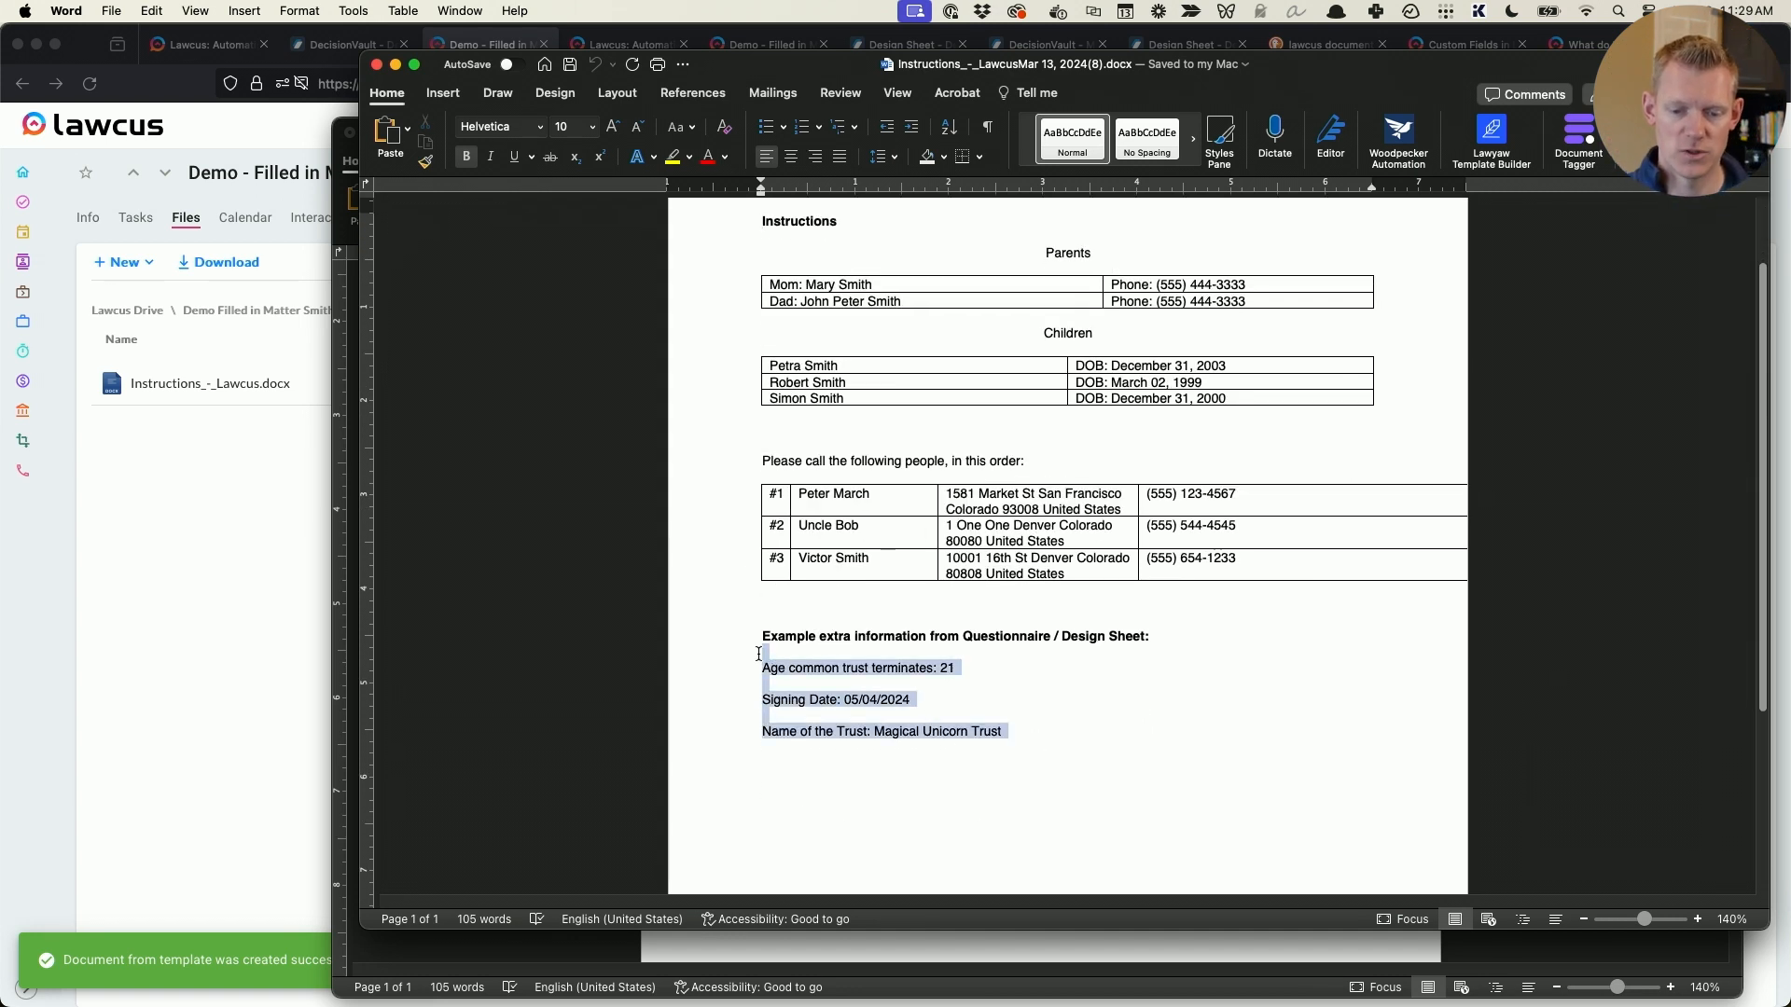
pyautogui.click(1066, 701)
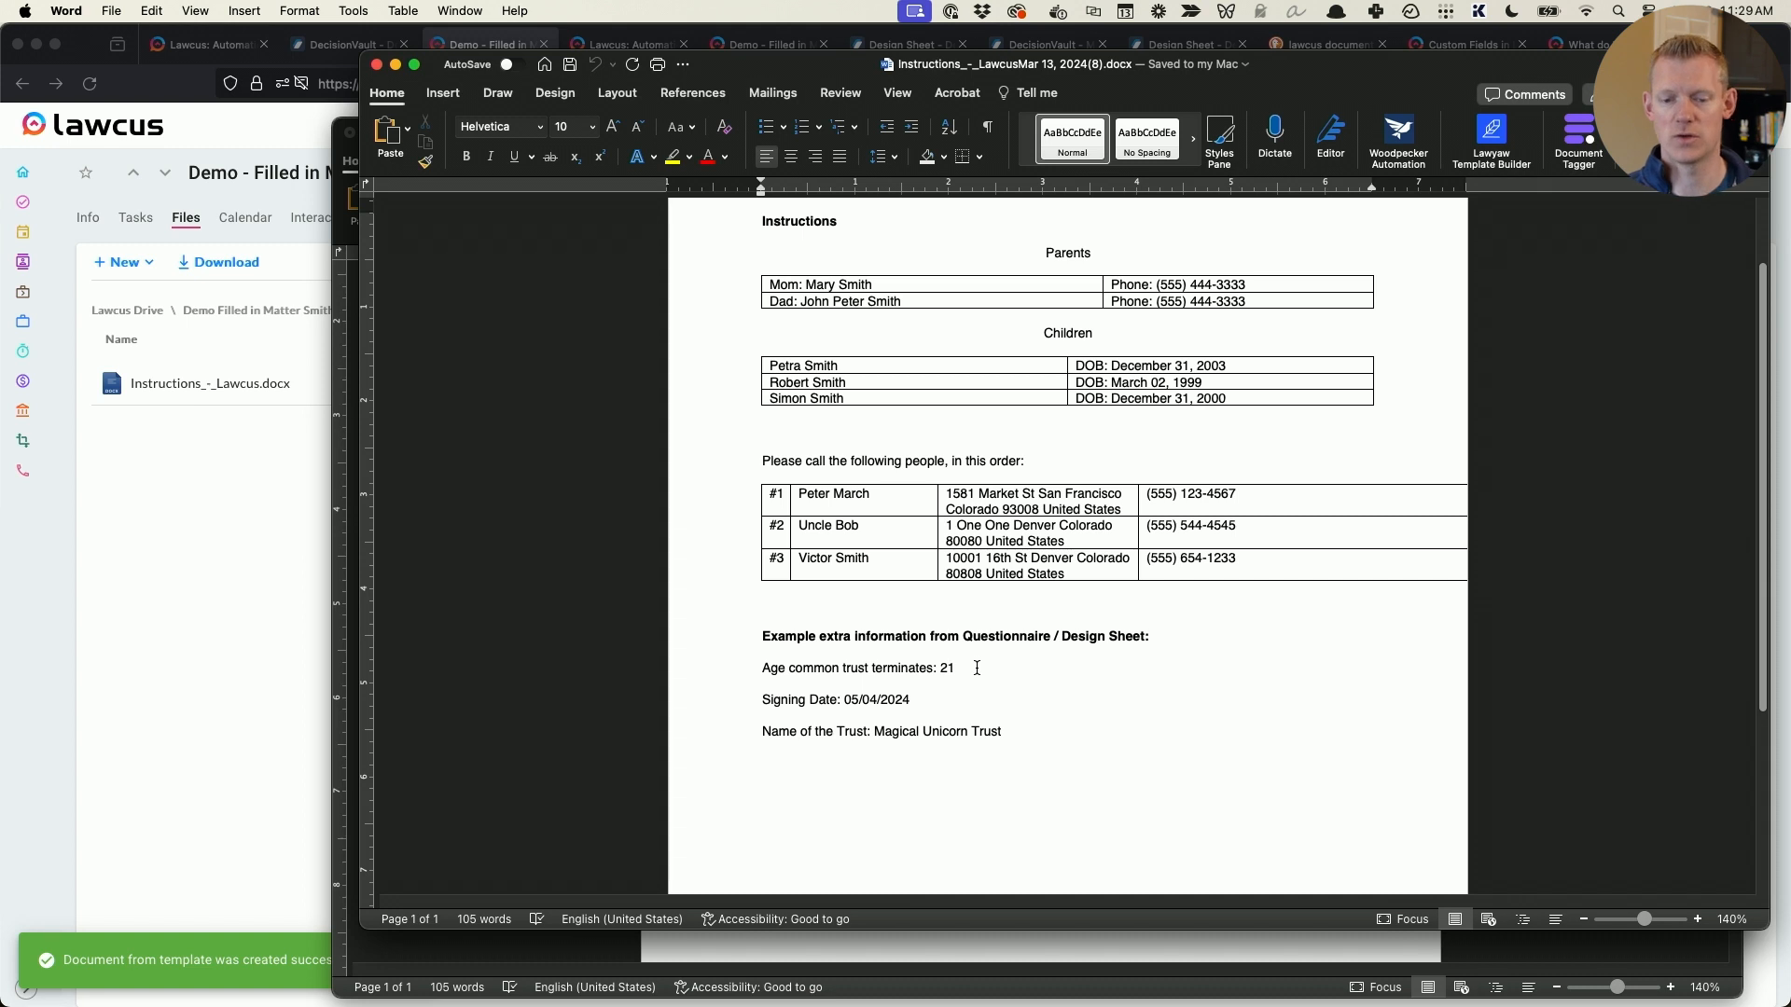